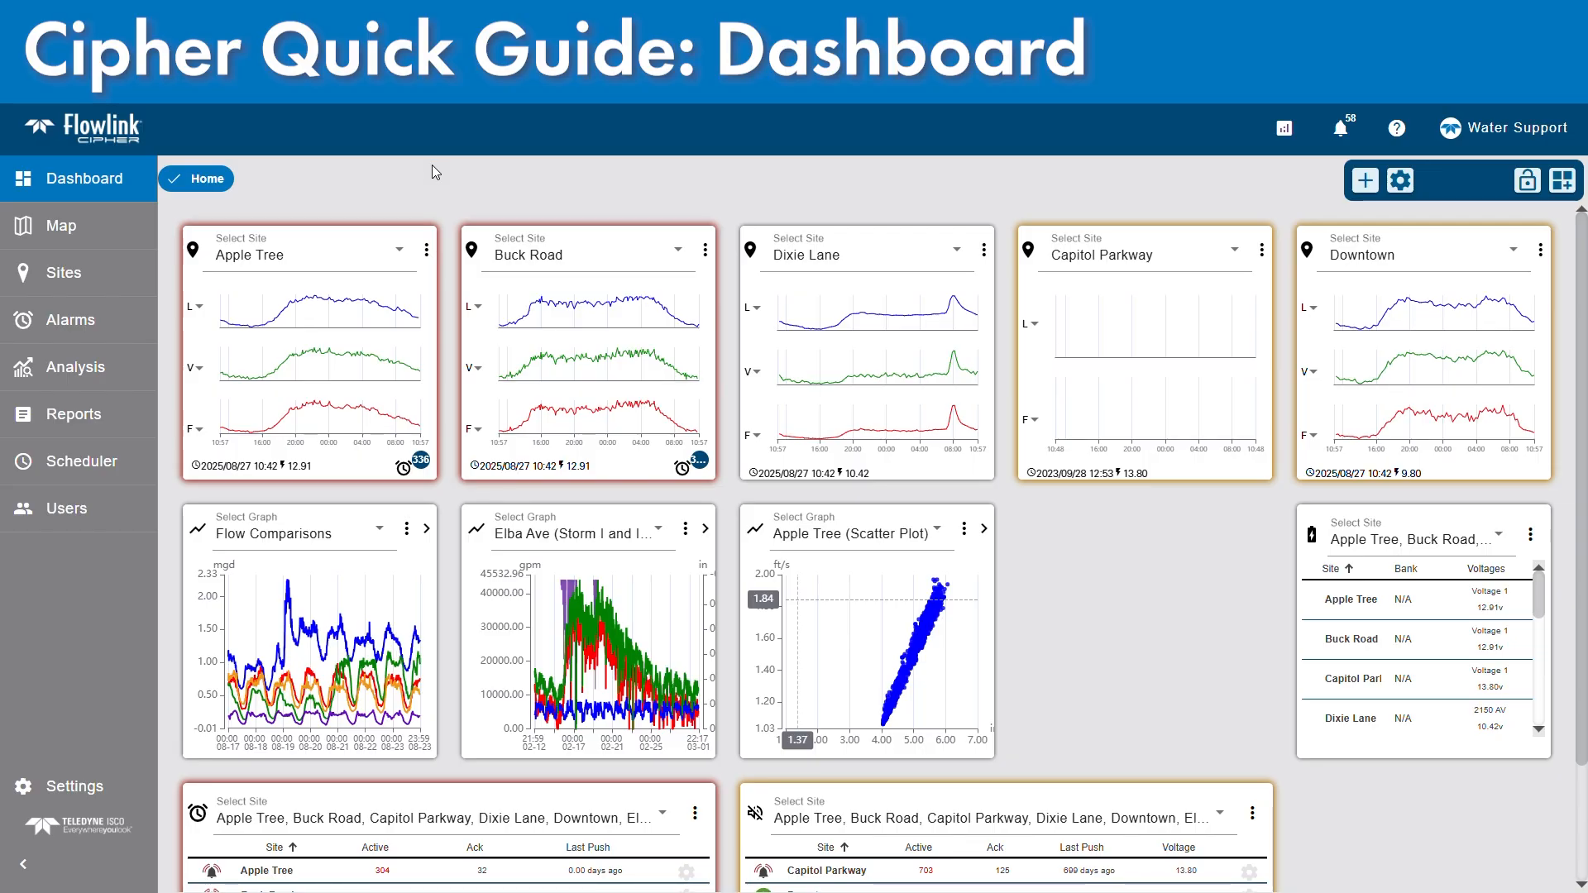
Look over the gadget types that can be added to the Home dashboard.
{"action": "left_click", "coordinate": [1563, 180]}
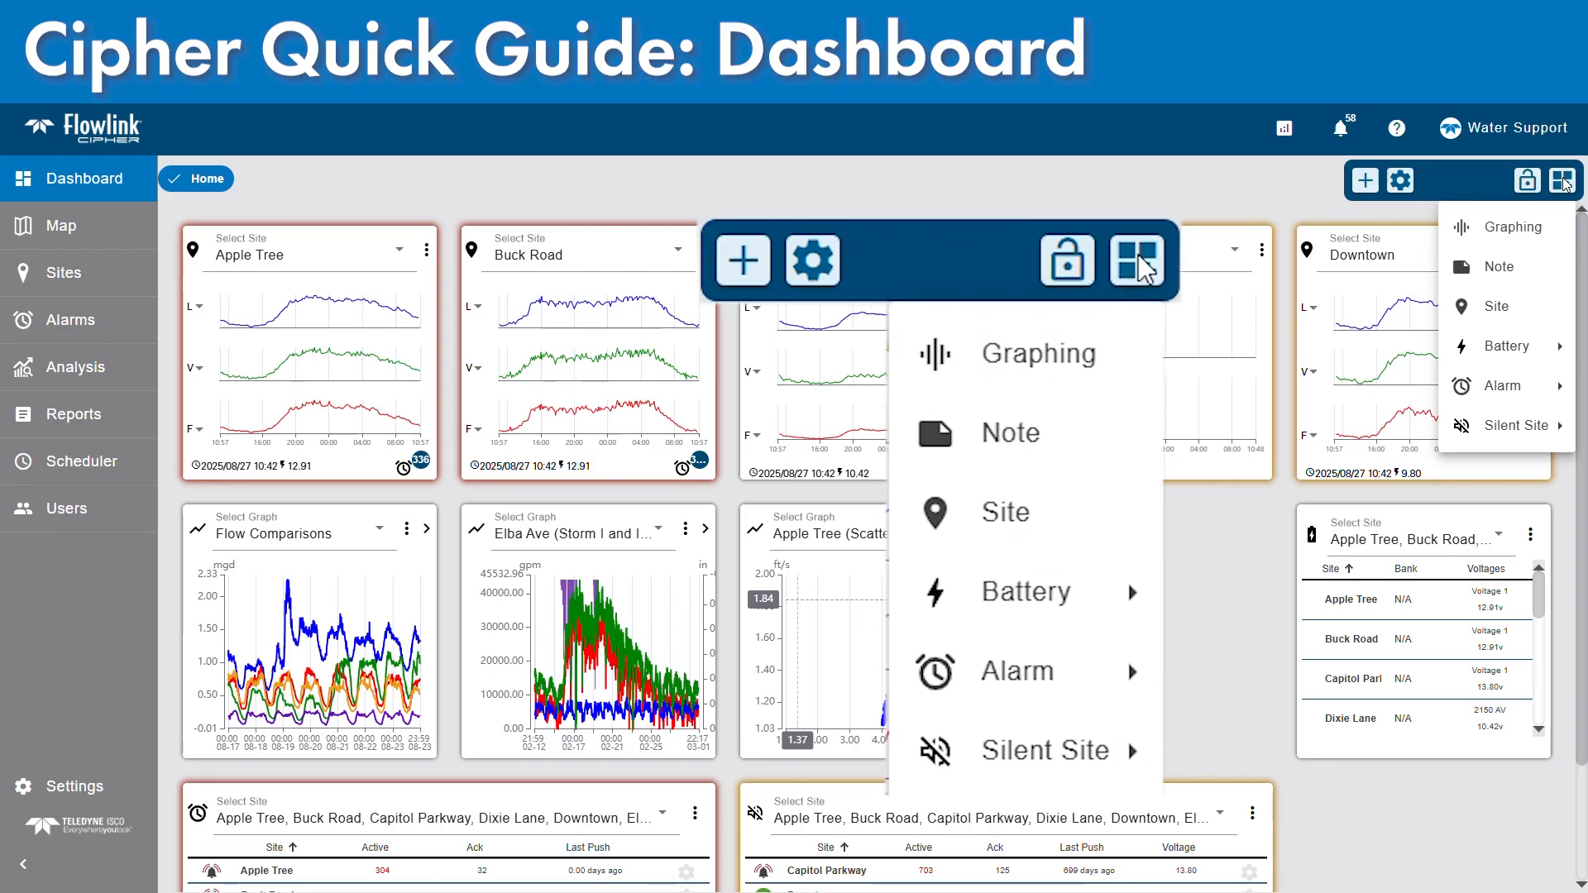
{"action": "left_click", "coordinate": [1075, 170]}
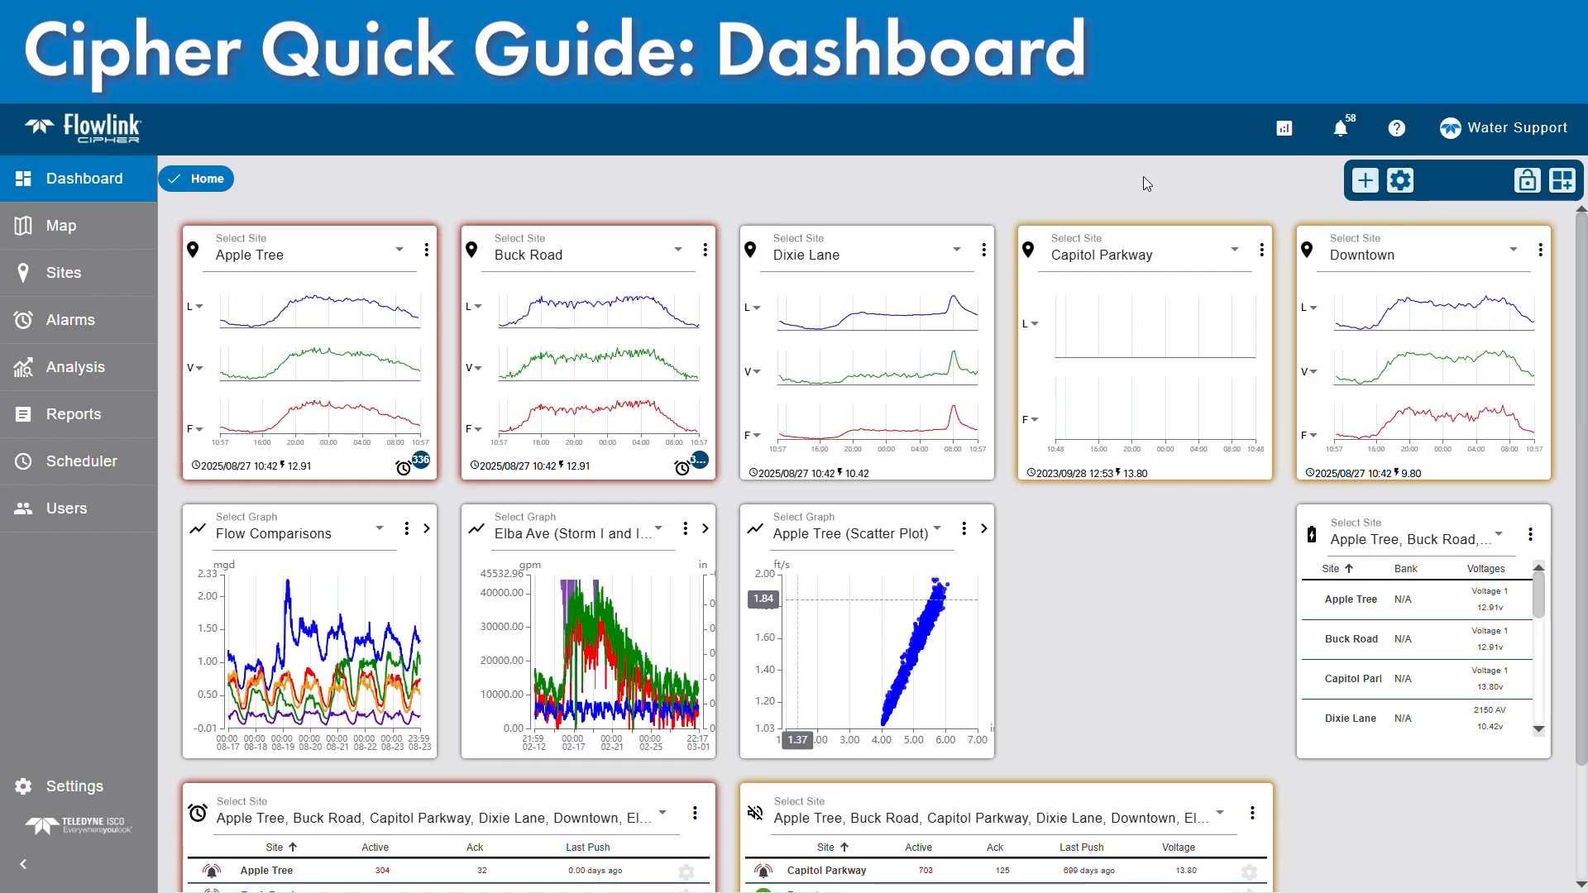
Create a new dashboard named Demo Test without copying a shared dashboard.
{"action": "left_click", "coordinate": [1366, 182]}
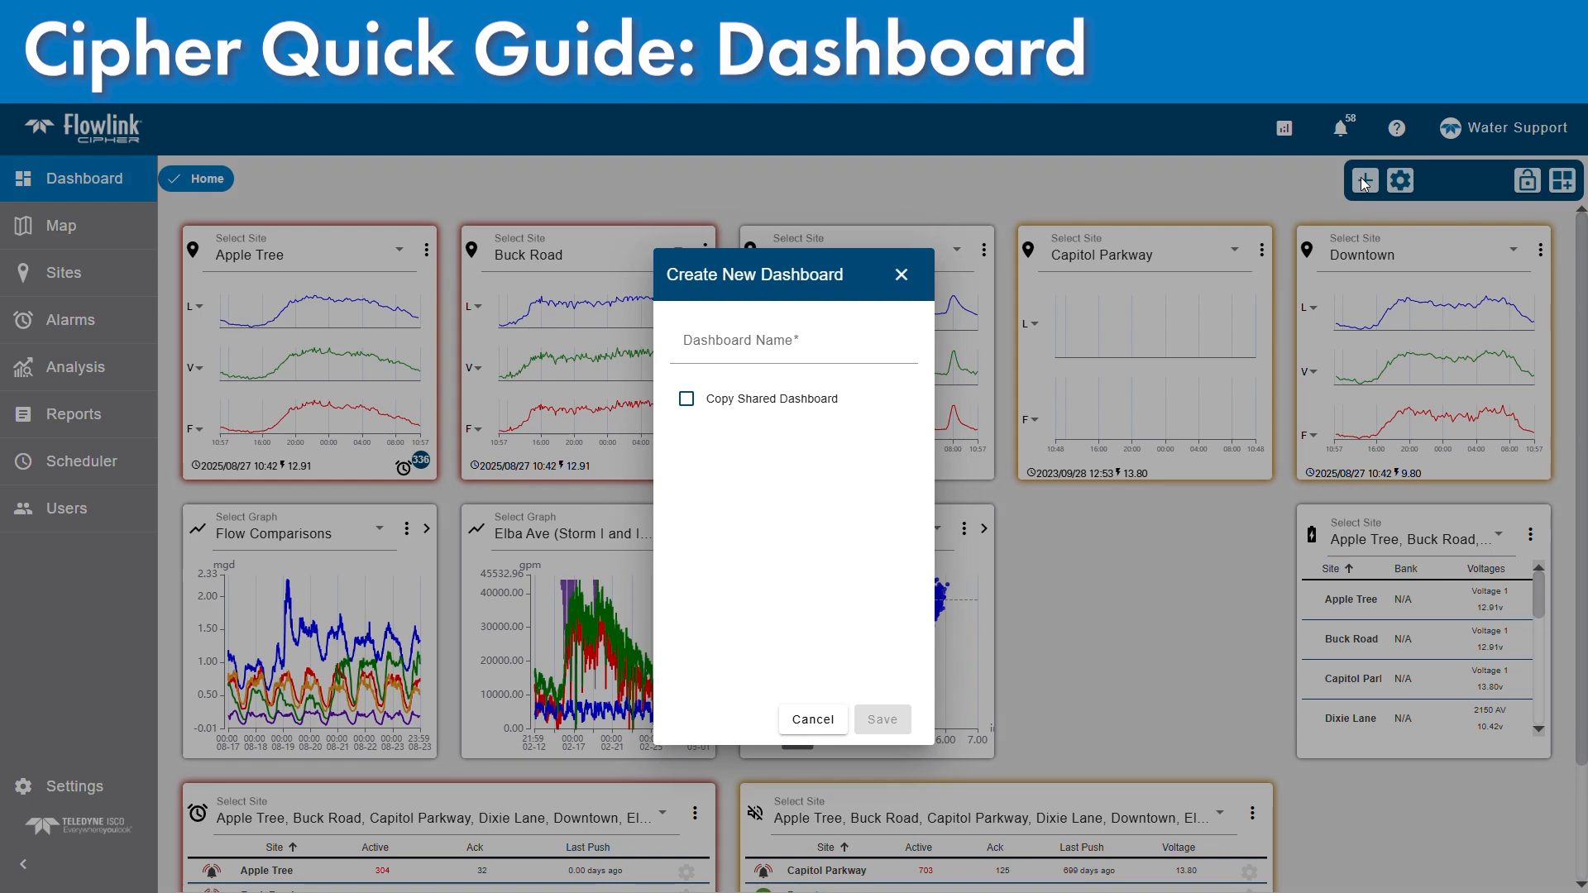
{"action": "left_click", "coordinate": [789, 356]}
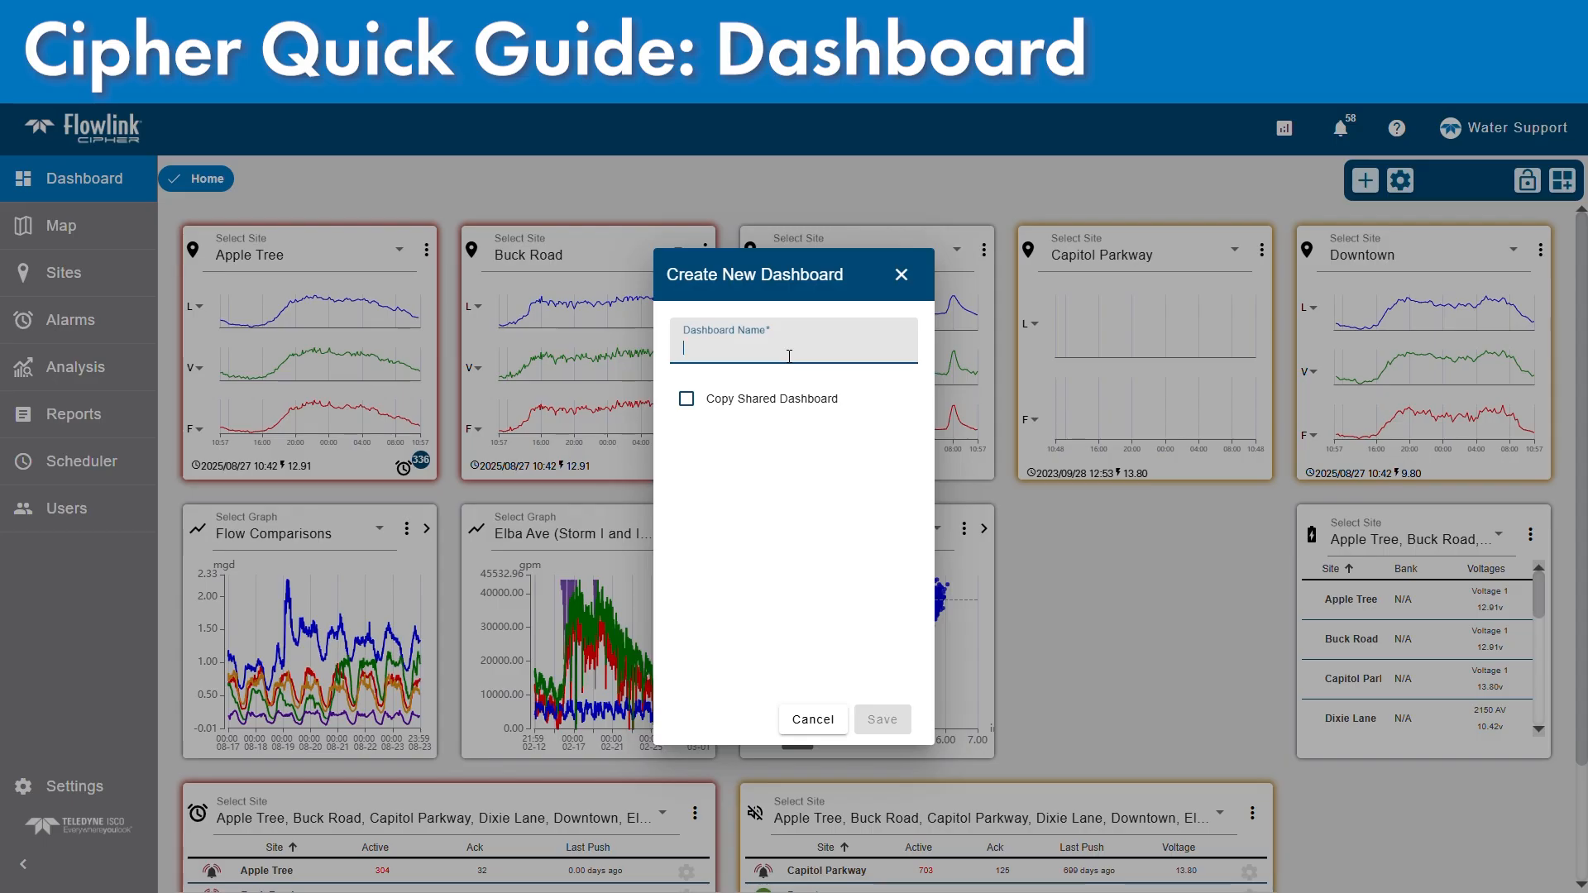
{"action": "type", "text": "Demo Test"}
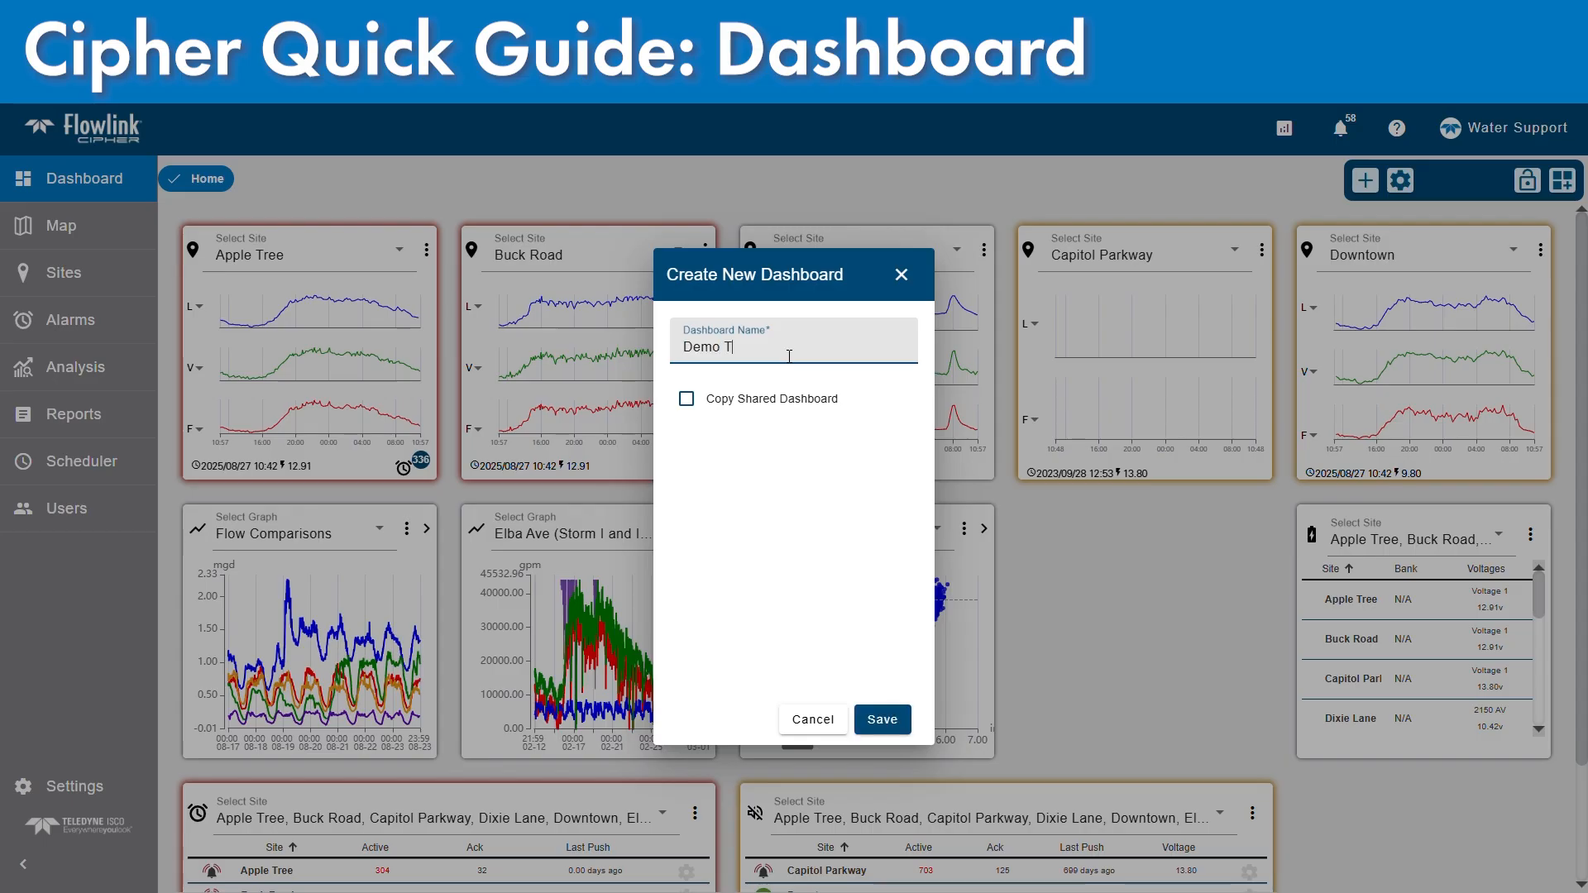
{"action": "left_click", "coordinate": [882, 720]}
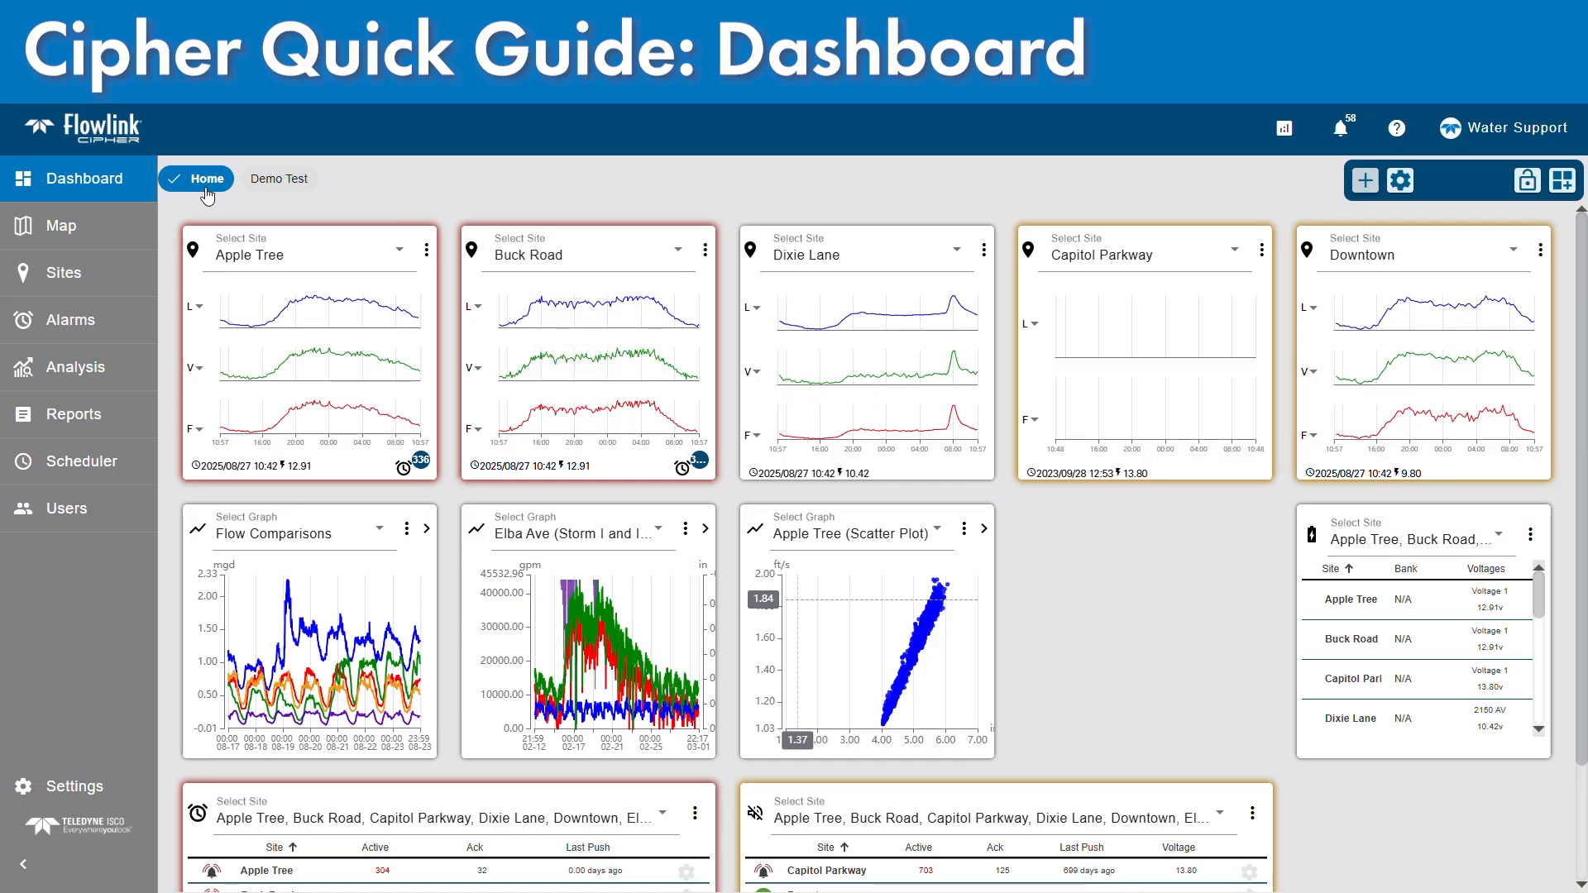
Switch between the Demo Test and Home dashboards, ending on Demo Test.
{"action": "left_click", "coordinate": [282, 185]}
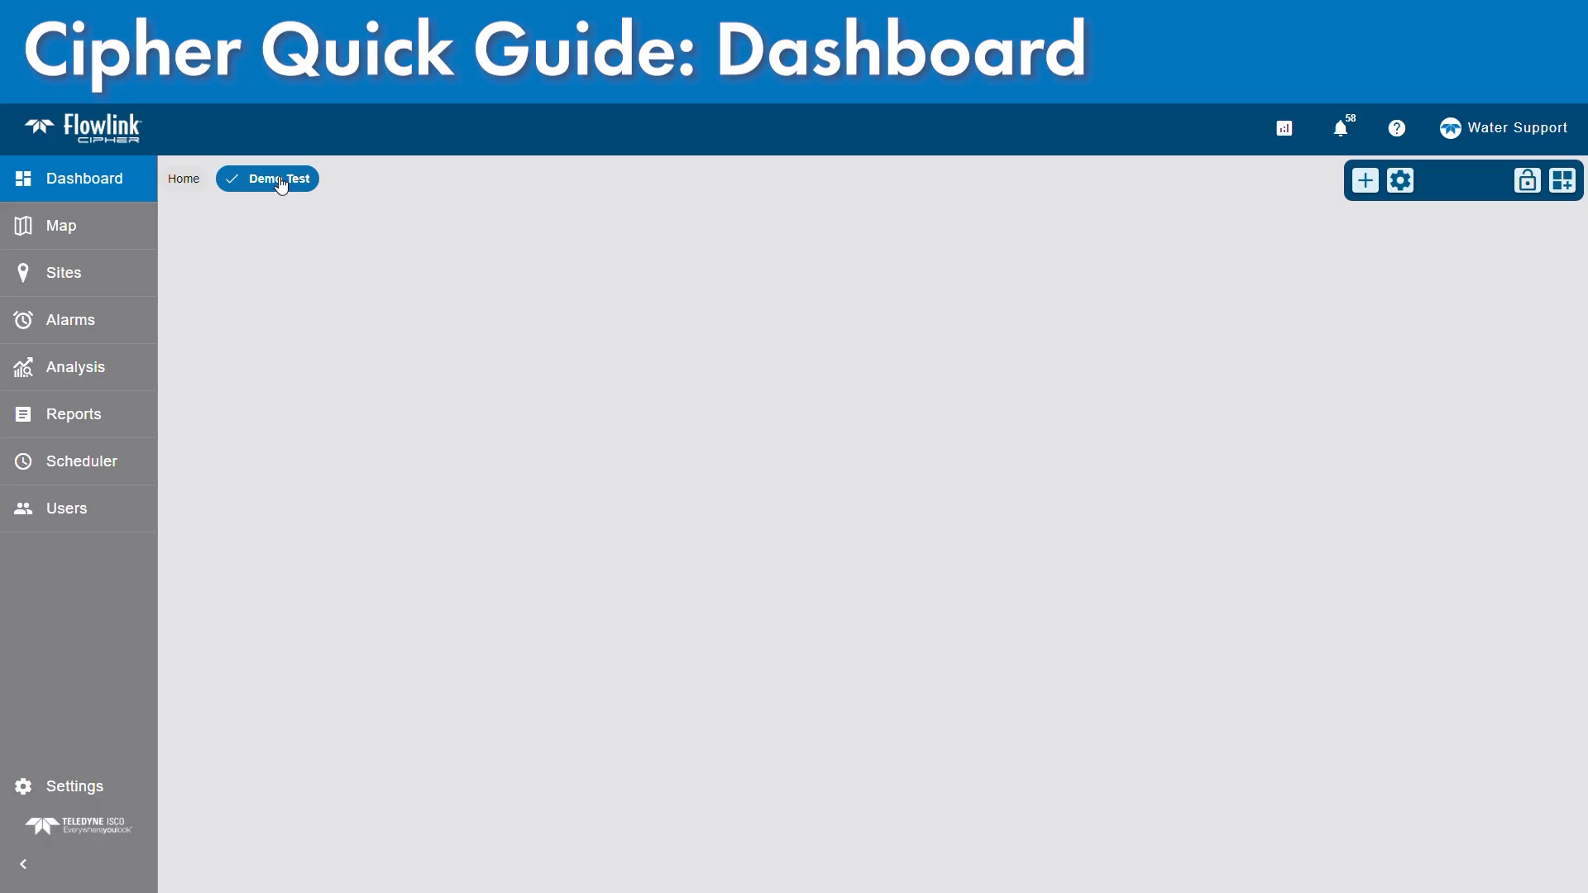
{"action": "left_click", "coordinate": [199, 182]}
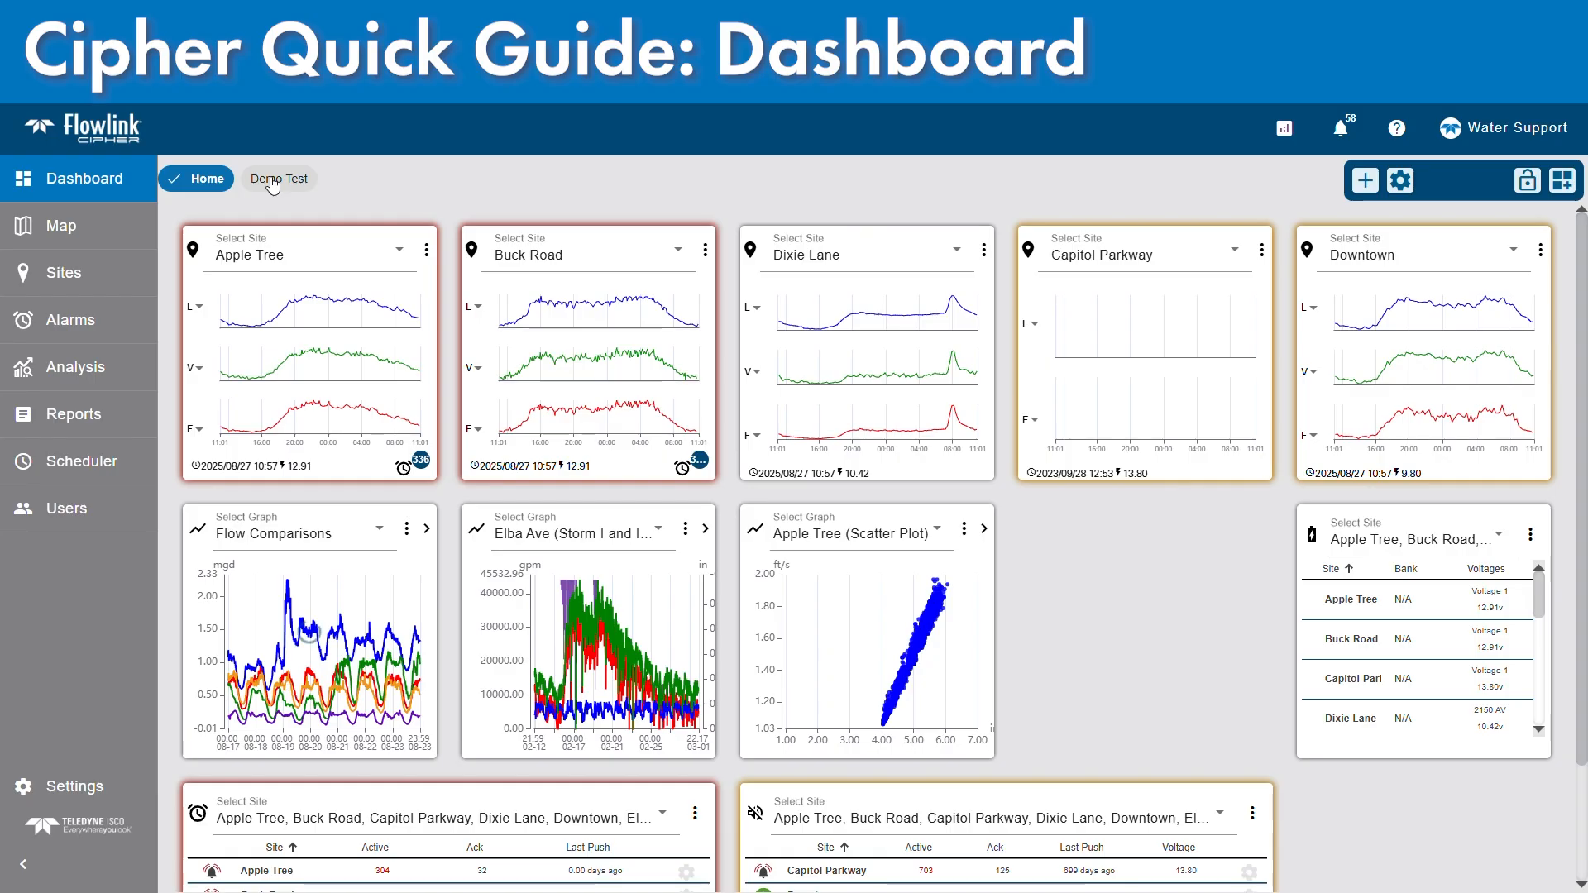
{"action": "left_click", "coordinate": [273, 182]}
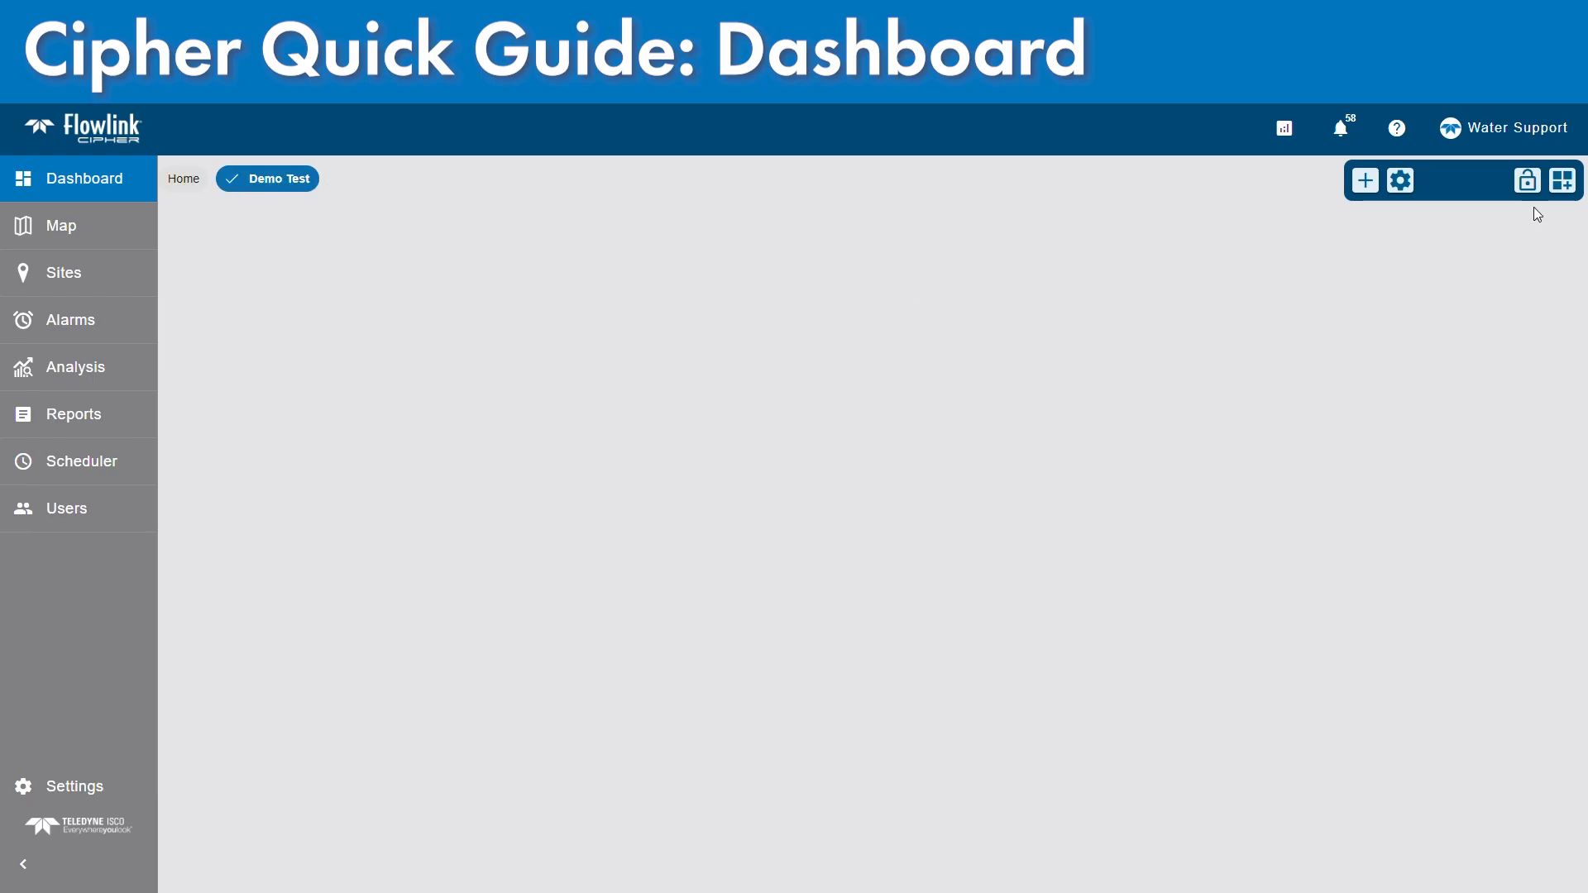
Add five site gadgets to the empty Demo Test dashboard.
{"action": "left_click", "coordinate": [1570, 183]}
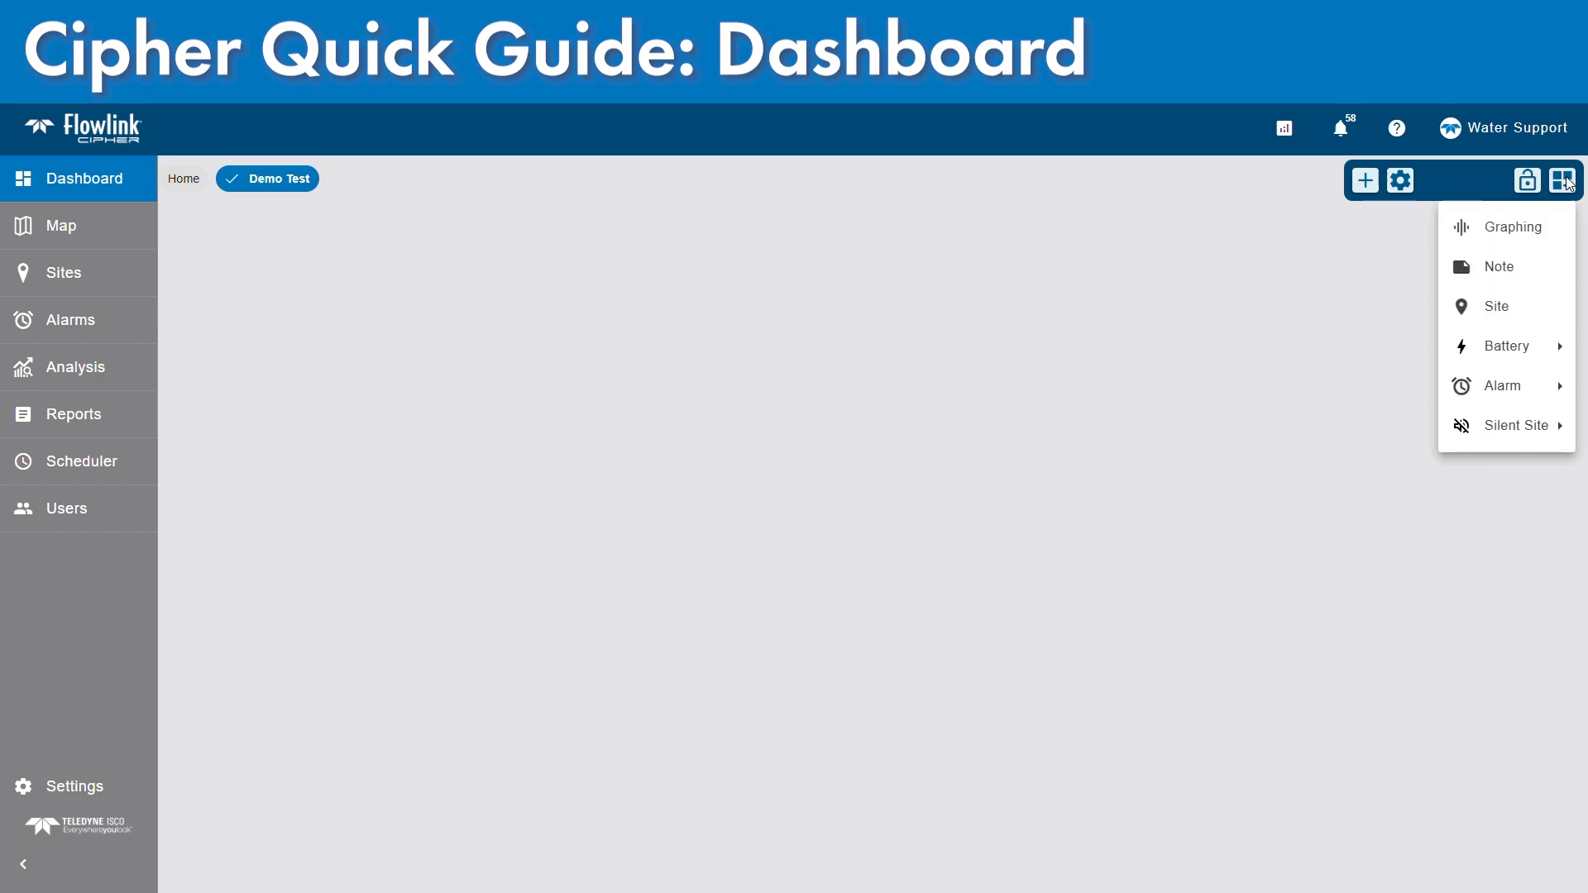
{"action": "left_click", "coordinate": [1497, 306]}
{"action": "left_click", "coordinate": [1563, 181]}
{"action": "left_click", "coordinate": [1498, 308]}
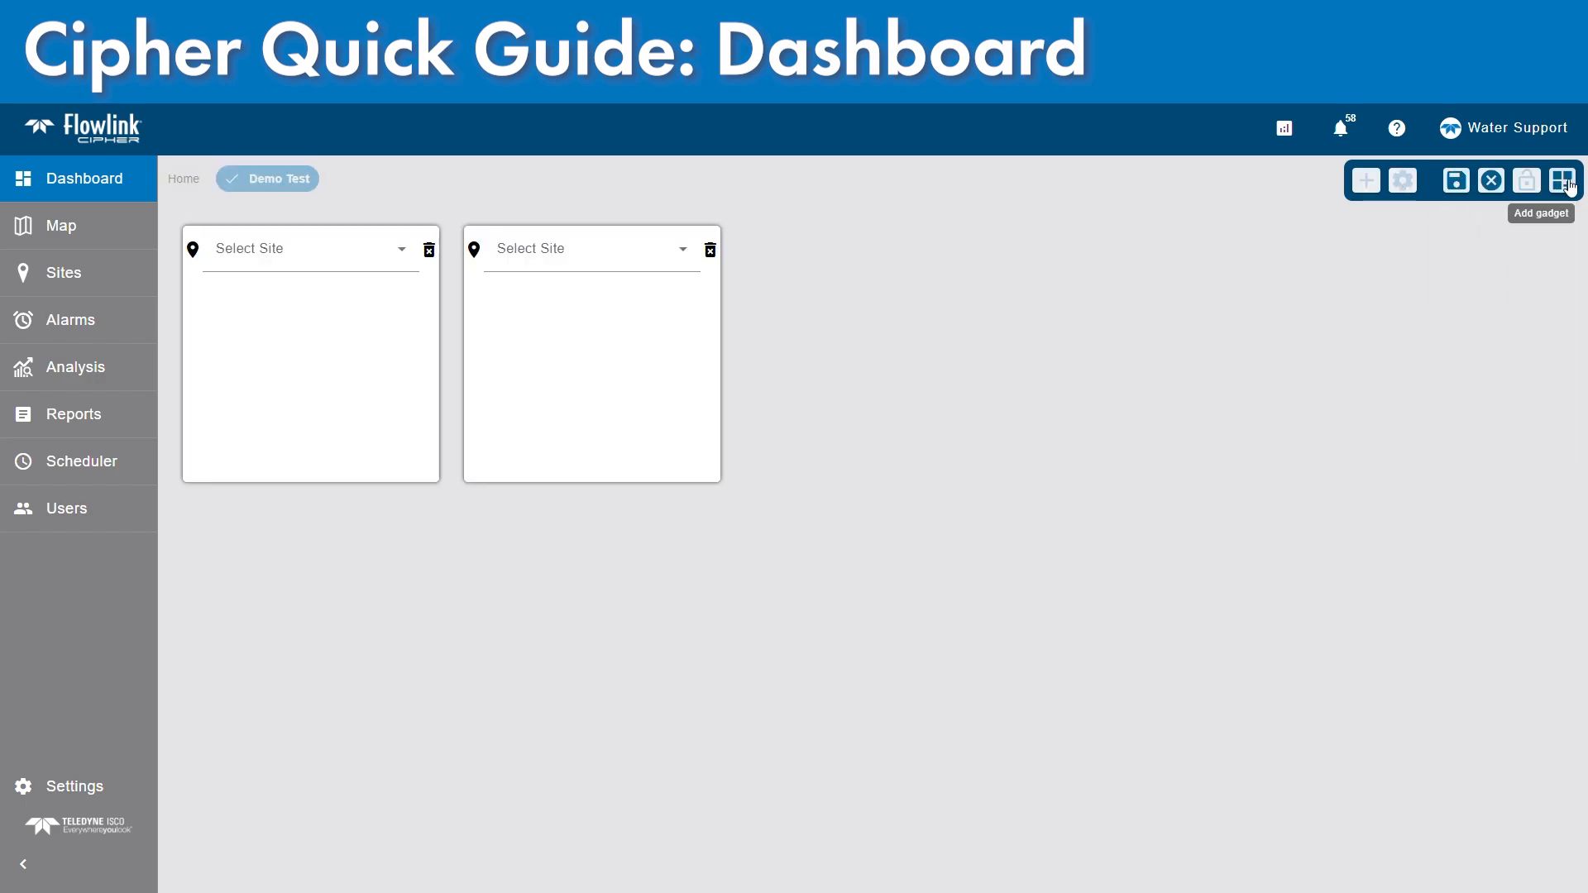
{"action": "left_click", "coordinate": [1563, 181]}
{"action": "left_click", "coordinate": [1498, 308]}
{"action": "left_click", "coordinate": [1563, 180]}
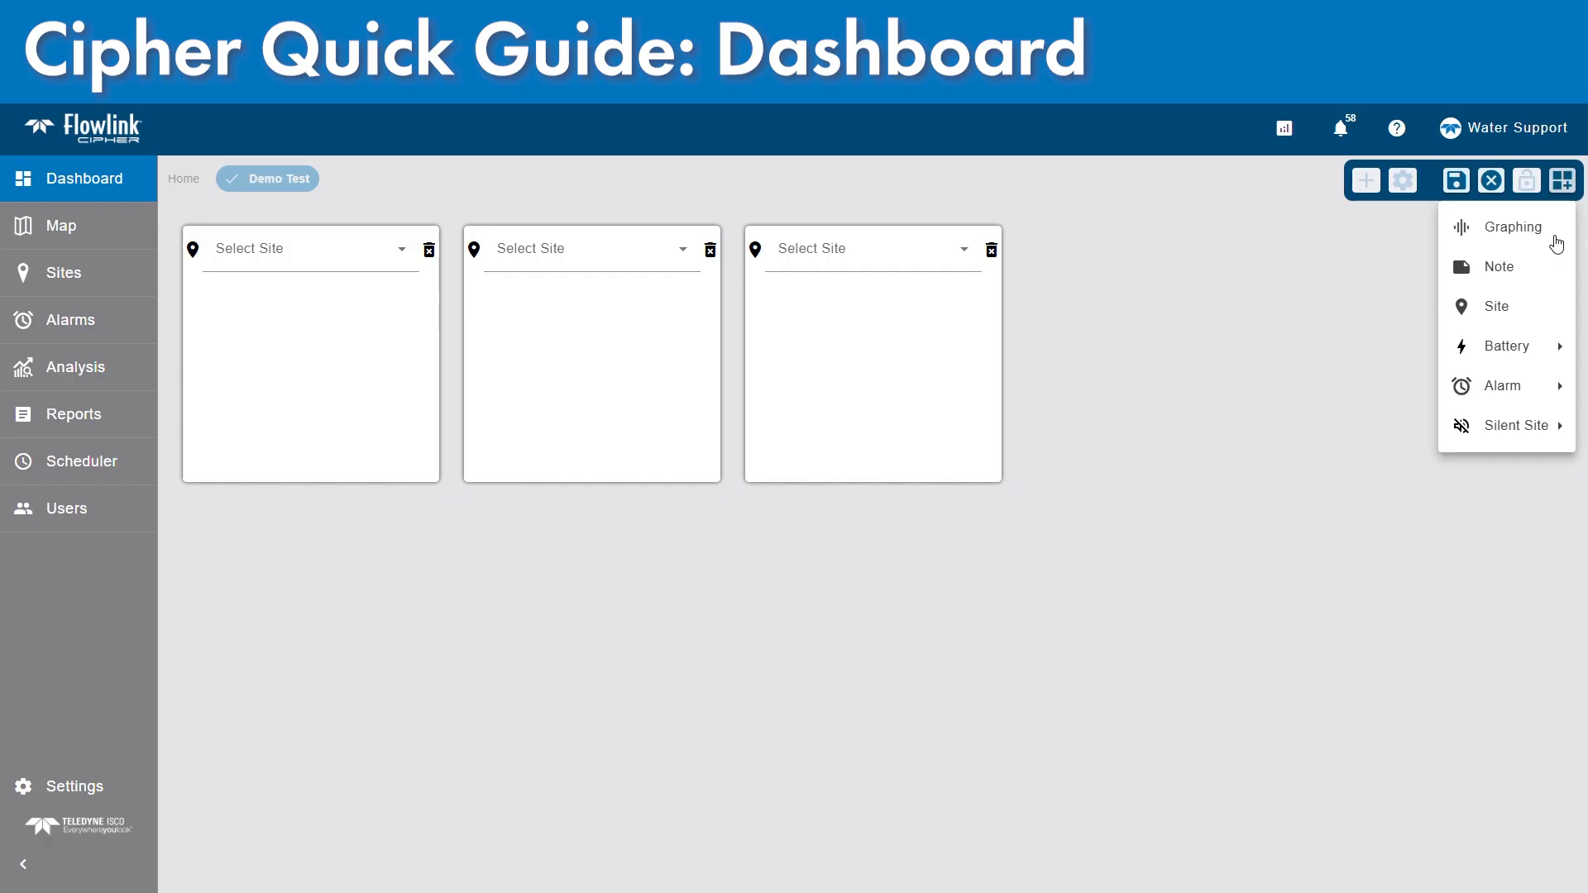
{"action": "left_click", "coordinate": [1497, 306]}
{"action": "left_click", "coordinate": [1563, 180]}
{"action": "left_click", "coordinate": [1499, 308]}
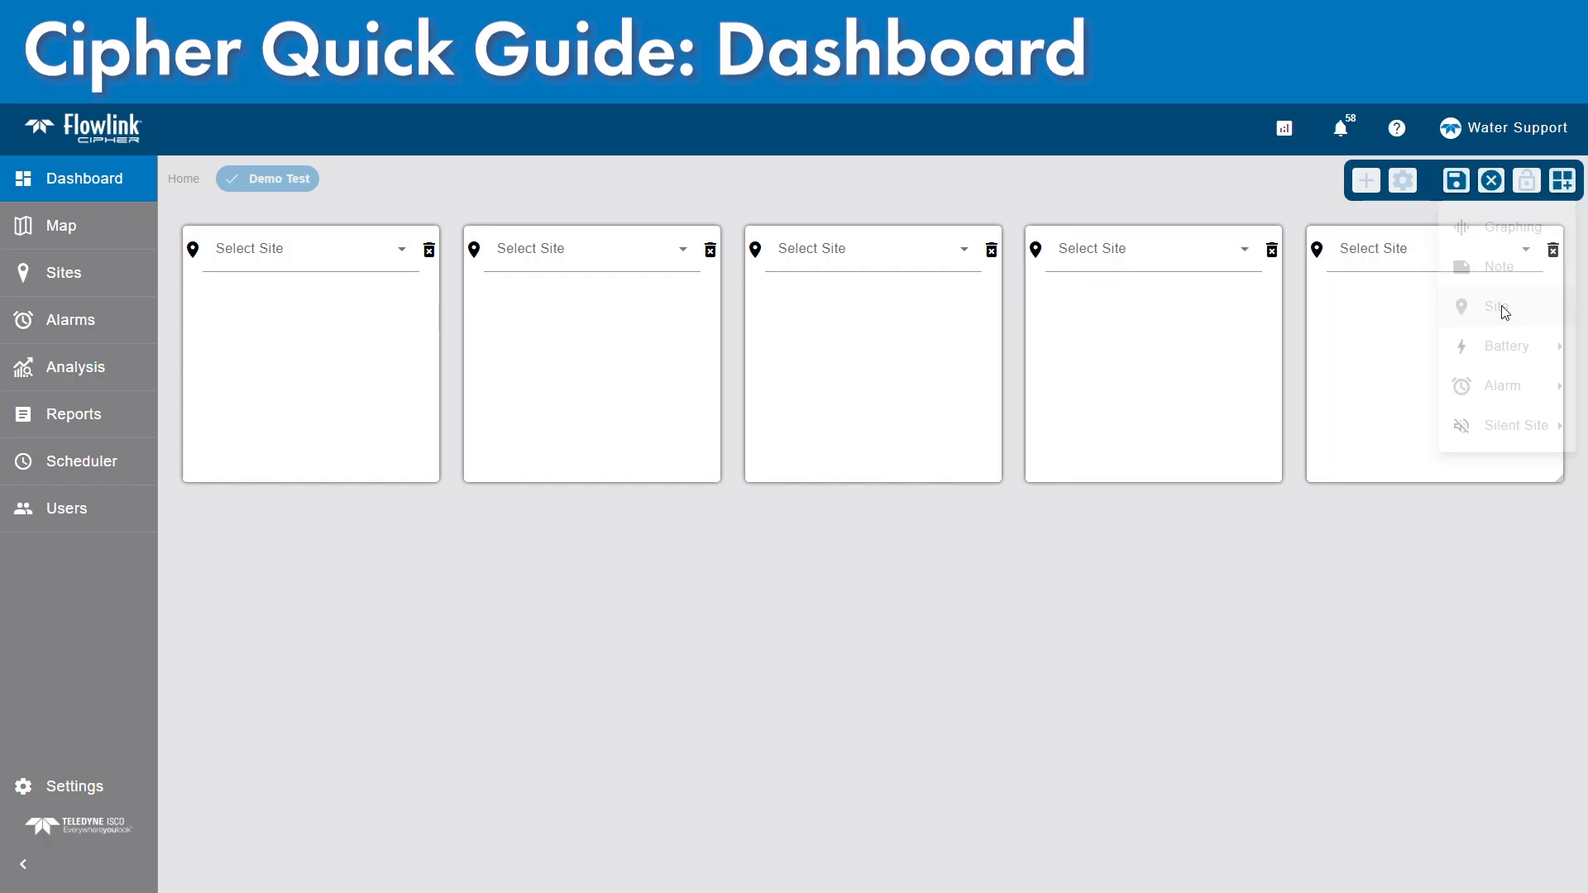
Assign the sites Apple Tree, Buck Road, Capitol Parkway, Dixie Lane and Downtown to the five site gadgets in order.
{"action": "left_click", "coordinate": [328, 252]}
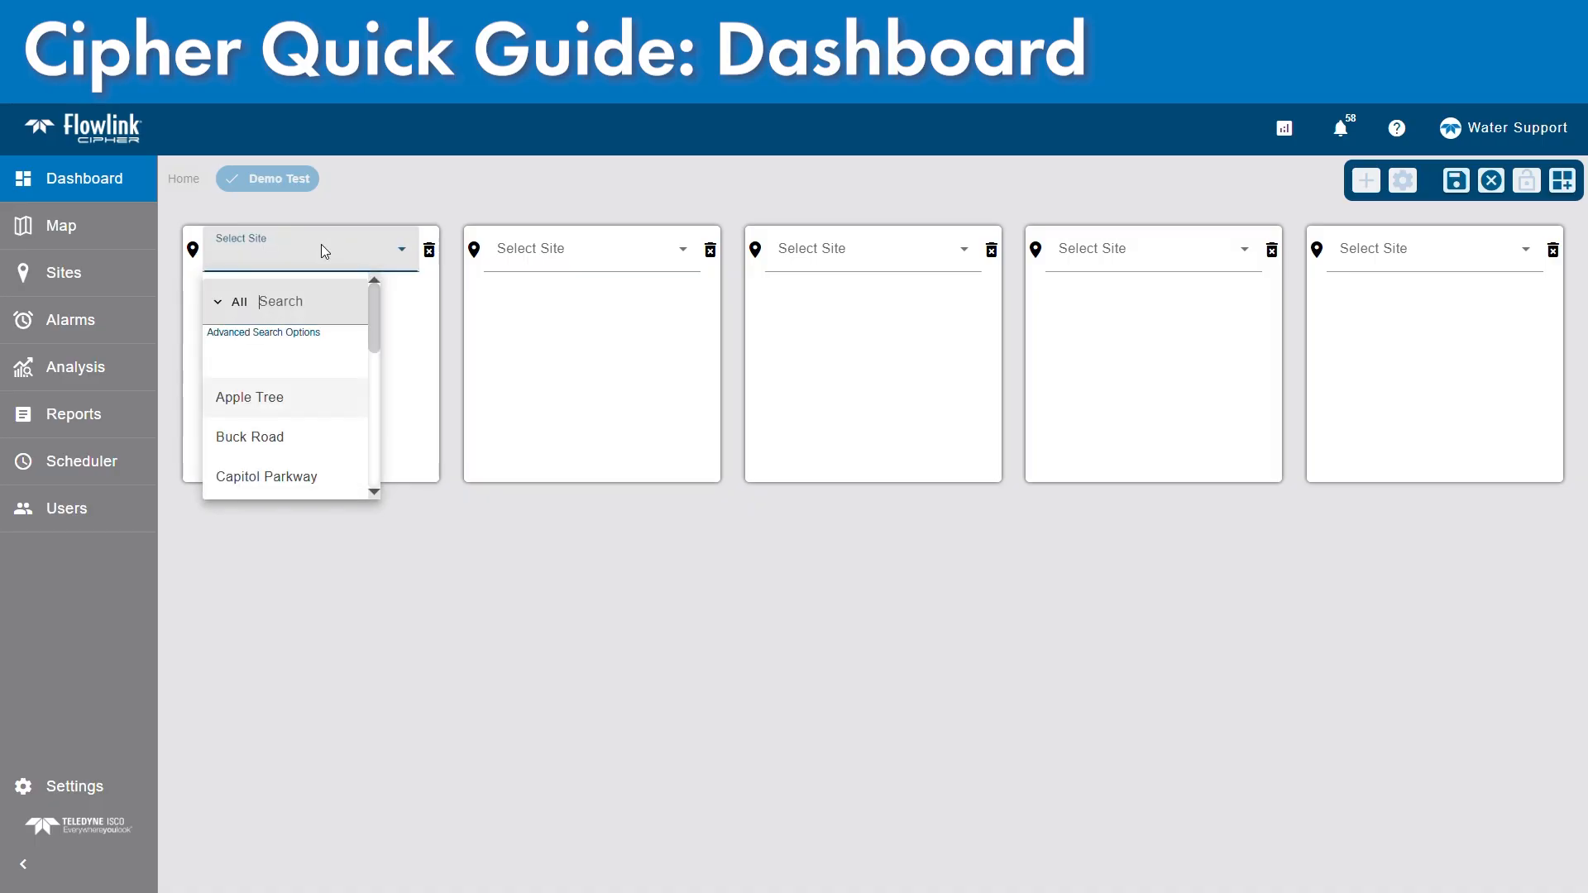
{"action": "left_click", "coordinate": [275, 402]}
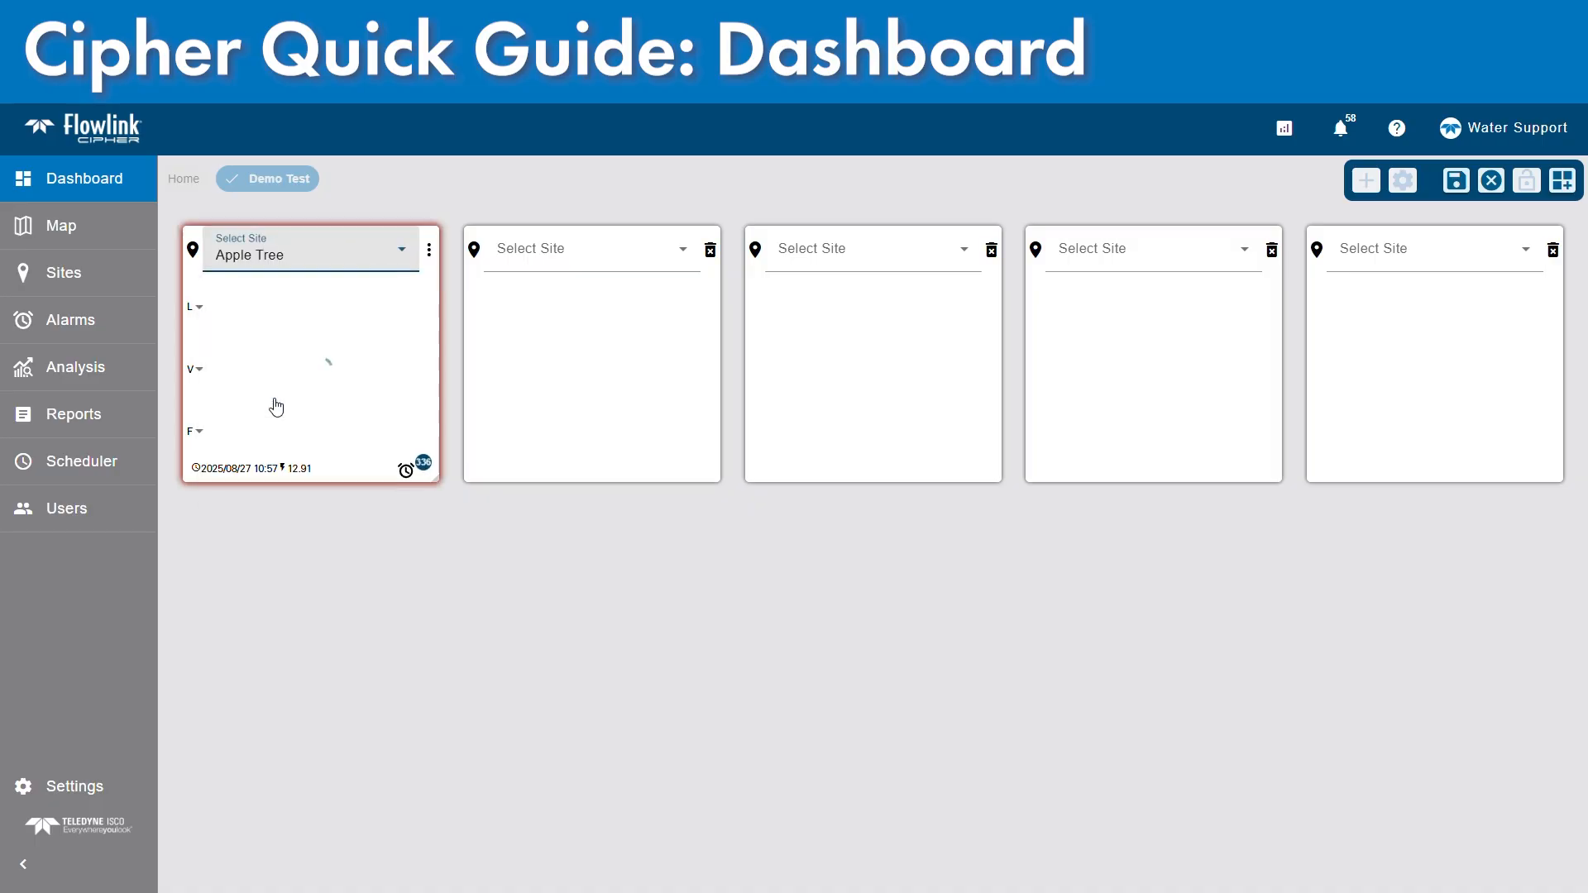
{"action": "left_click", "coordinate": [534, 253]}
{"action": "left_click", "coordinate": [546, 438]}
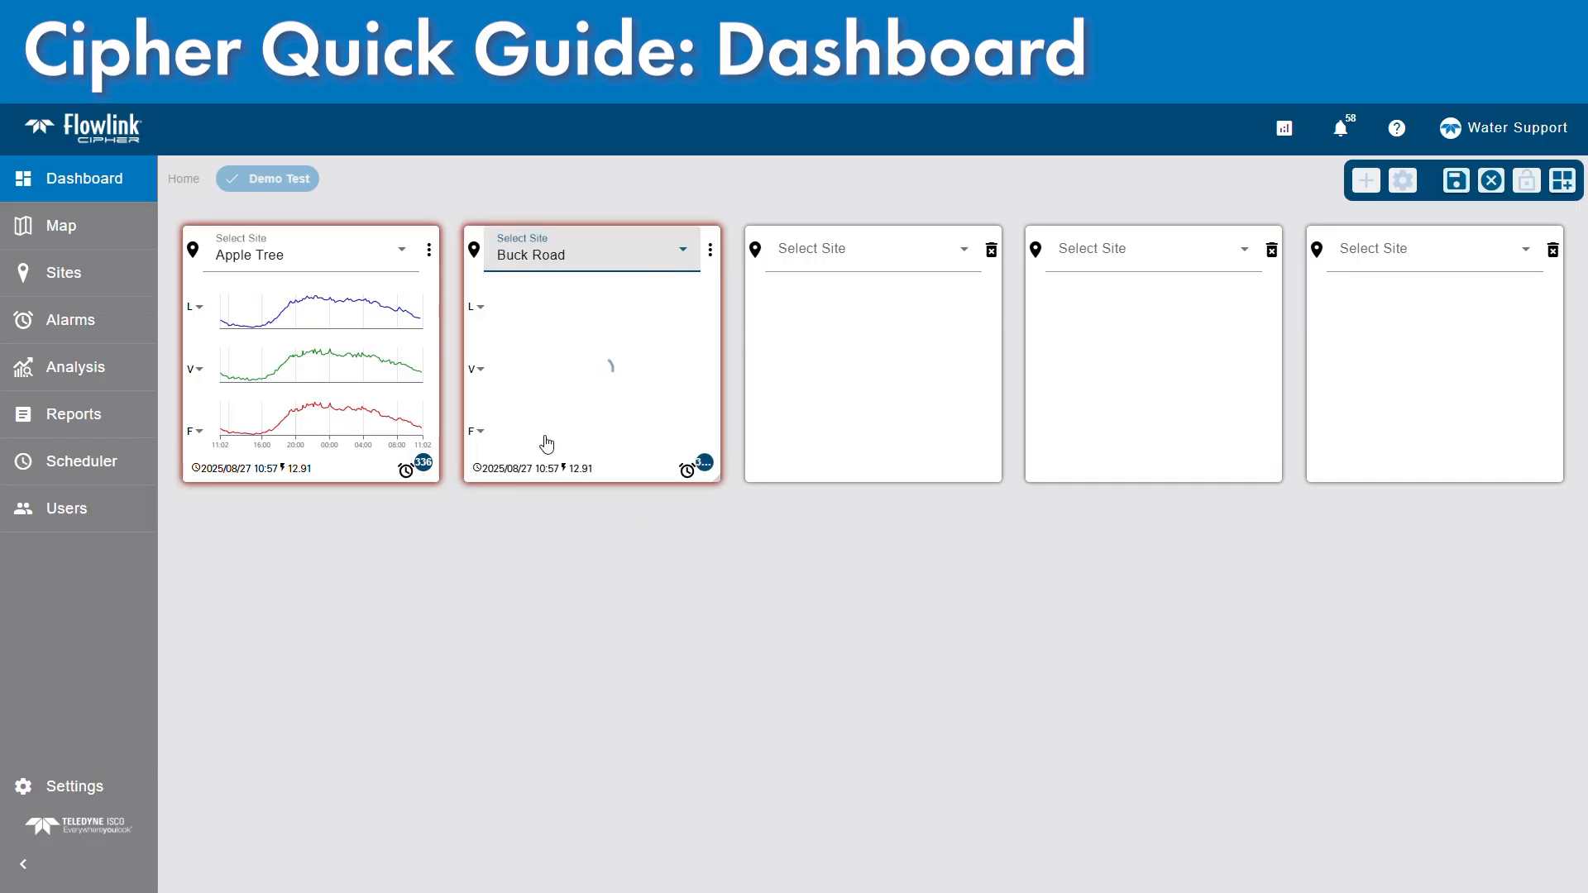
{"action": "left_click", "coordinate": [861, 257]}
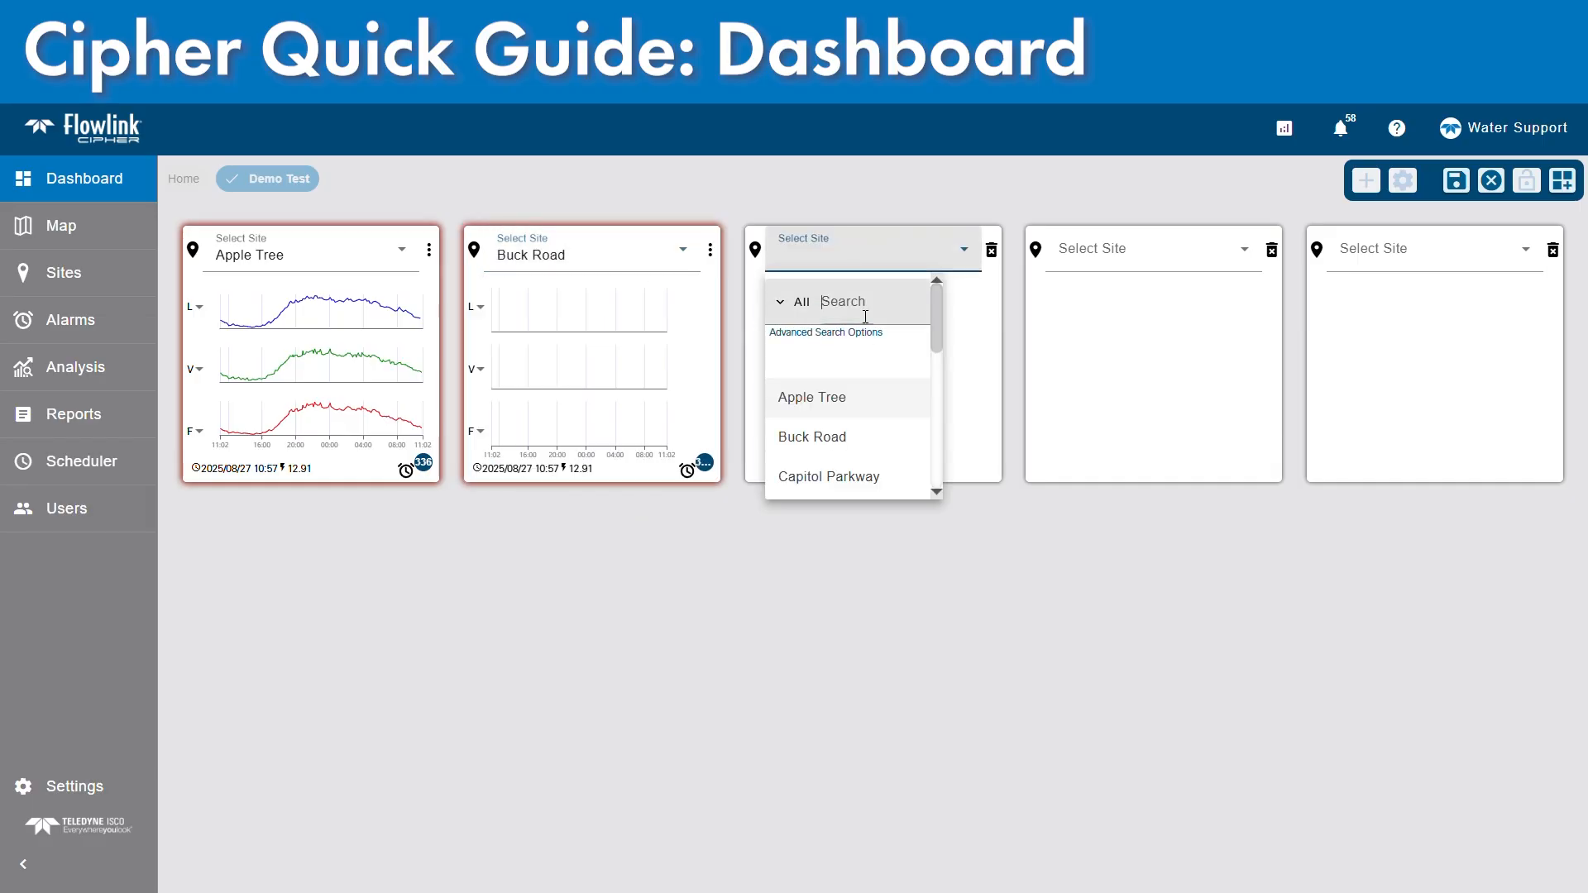
{"action": "left_click", "coordinate": [862, 474]}
{"action": "left_click", "coordinate": [1107, 275]}
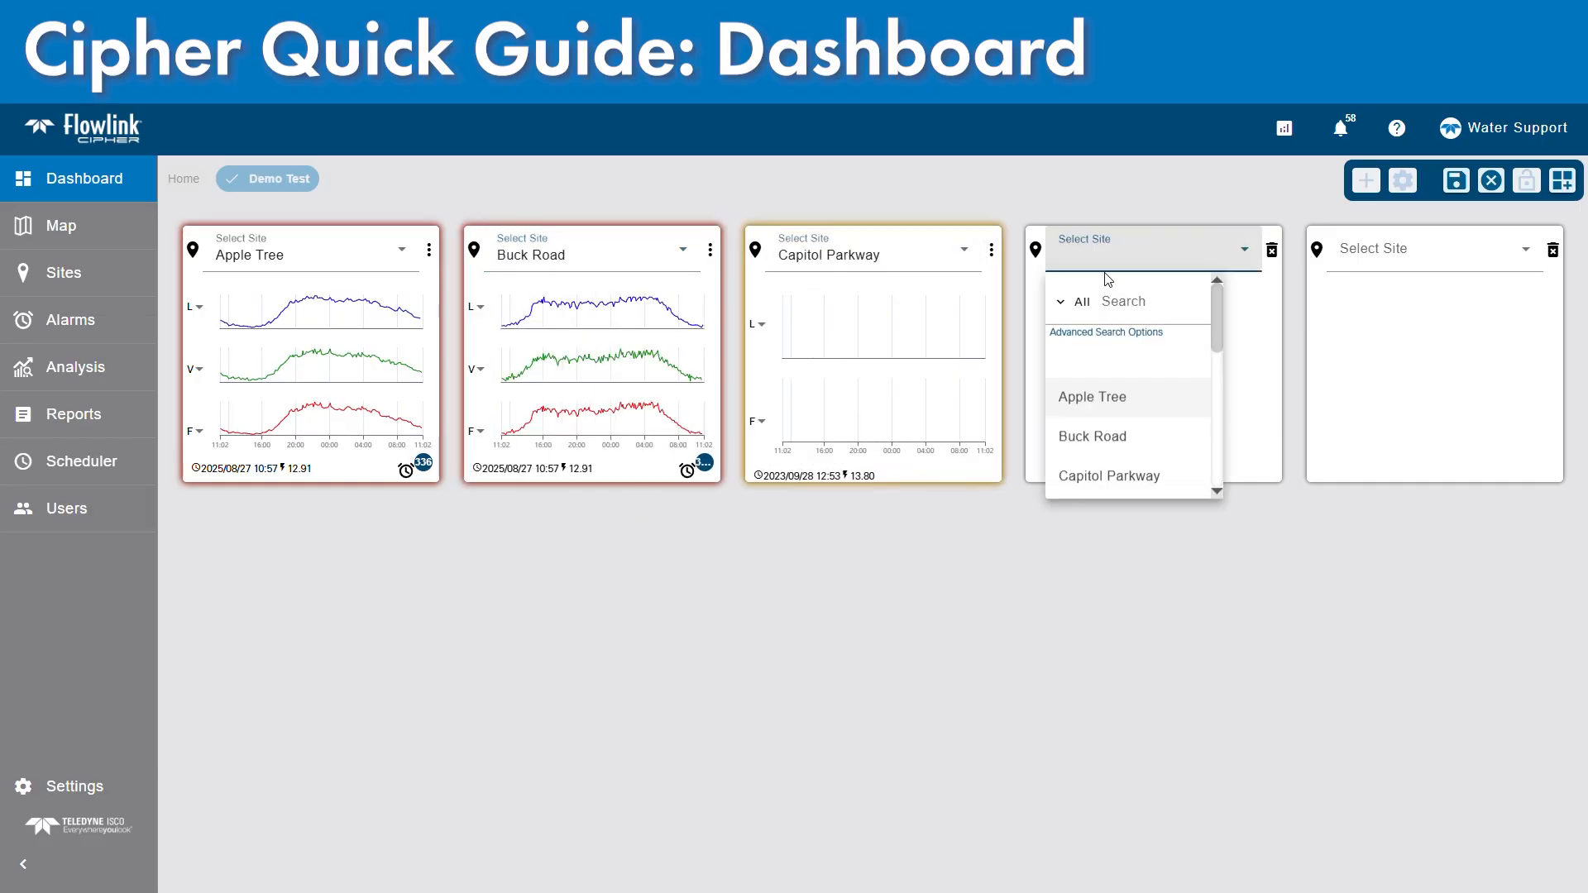
{"action": "scroll", "coordinate": [1131, 419], "scroll_direction": "down", "scroll_amount": 2}
{"action": "left_click", "coordinate": [1142, 433]}
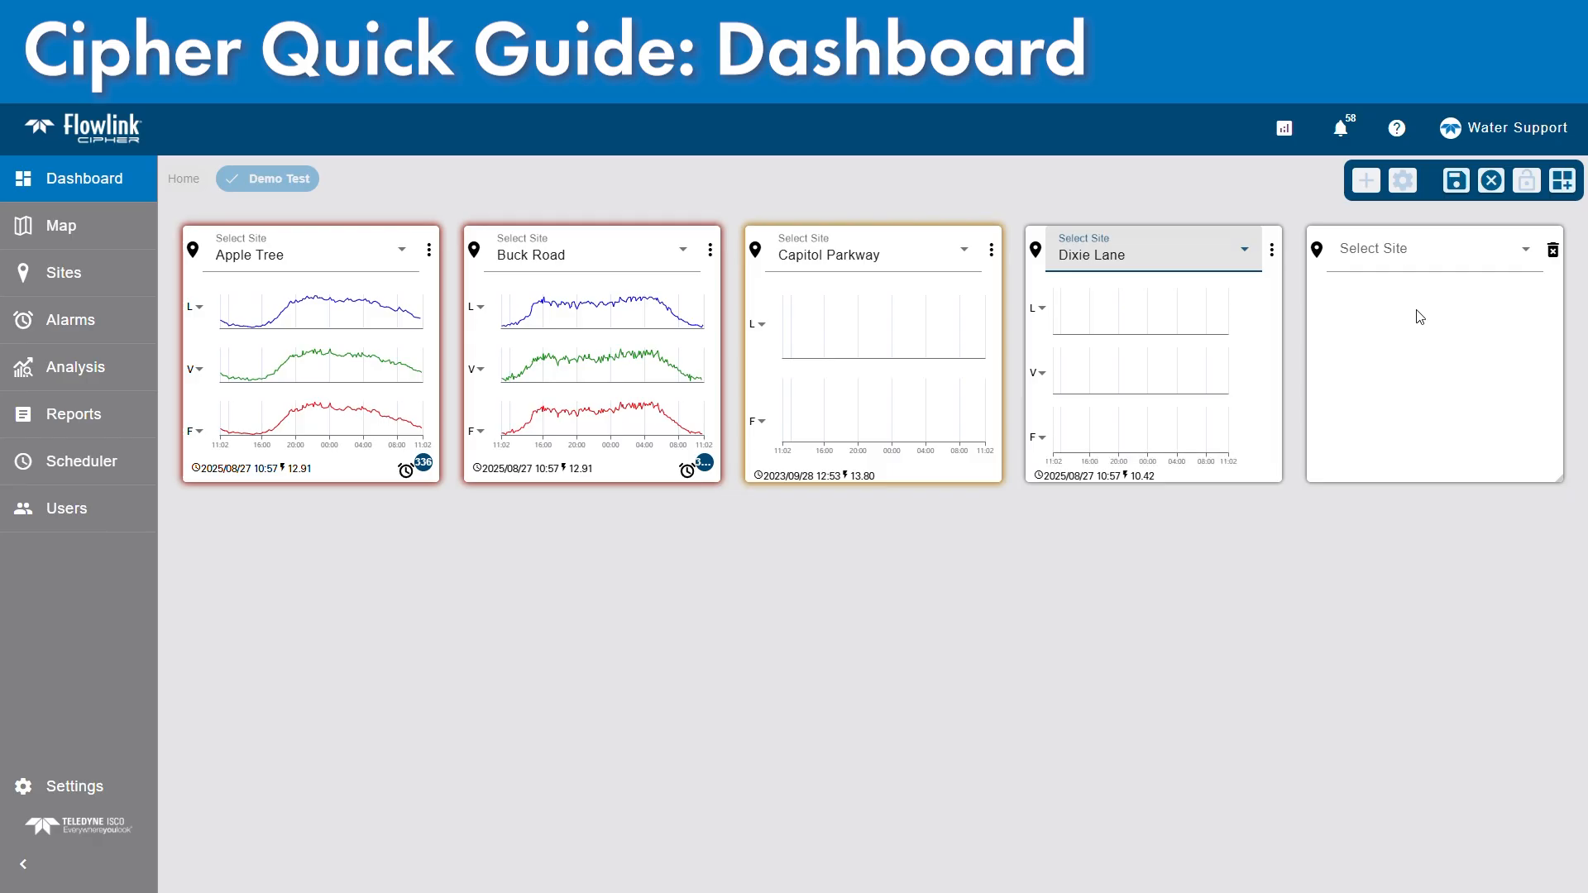
{"action": "left_click", "coordinate": [1466, 250]}
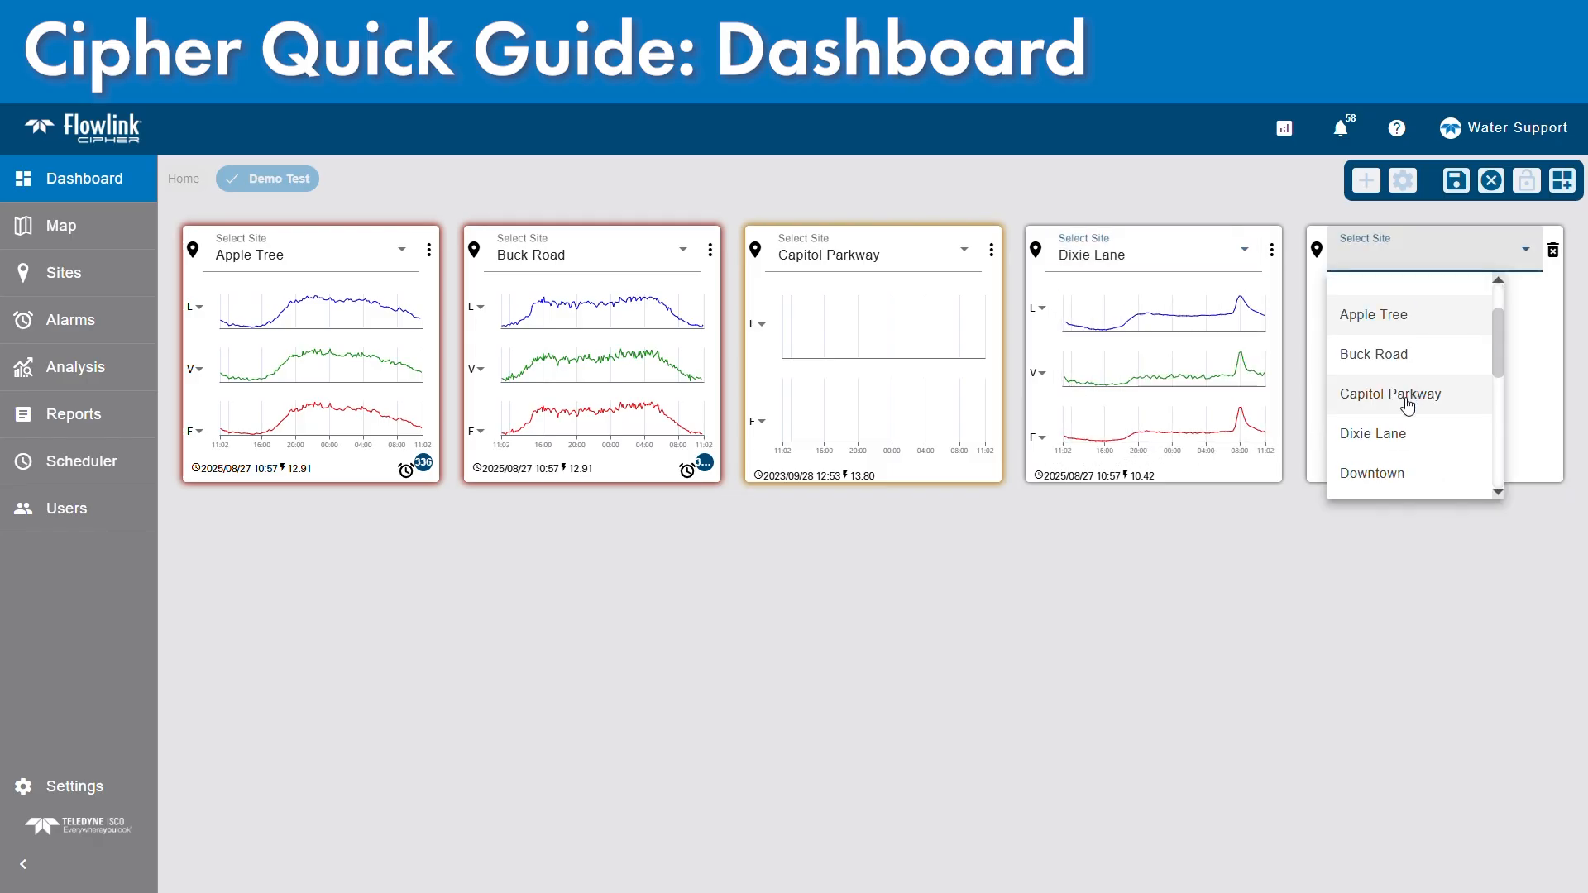
{"action": "left_click", "coordinate": [1396, 473]}
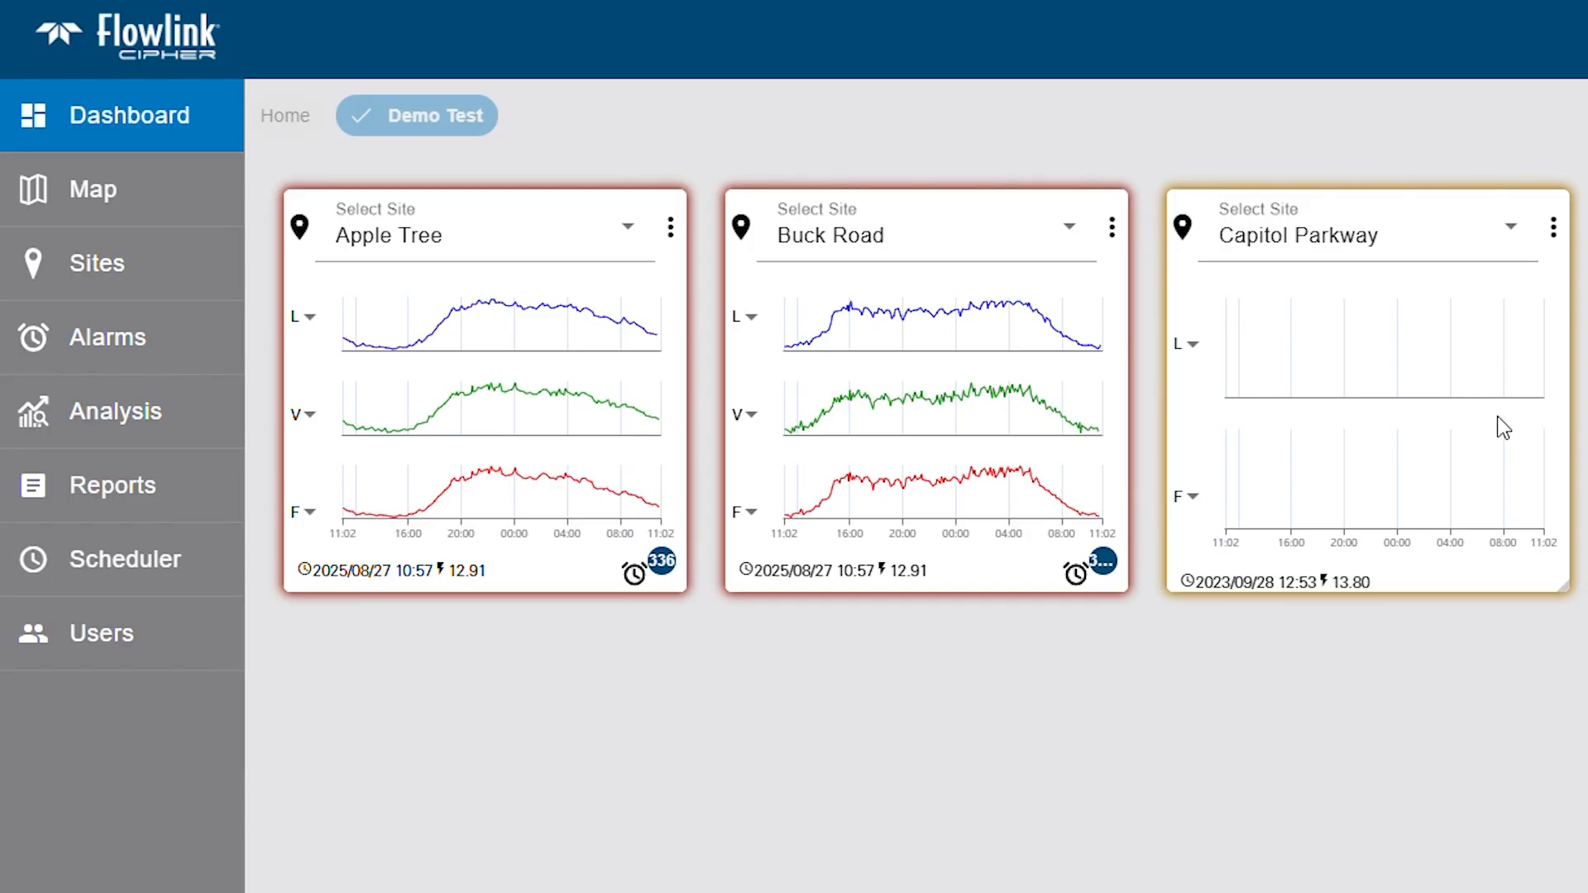
Switch the Apple Tree gadget's level source to 350 Level - Signature Meter and back to 360 Level - Signature Meter.
{"action": "left_click", "coordinate": [310, 316]}
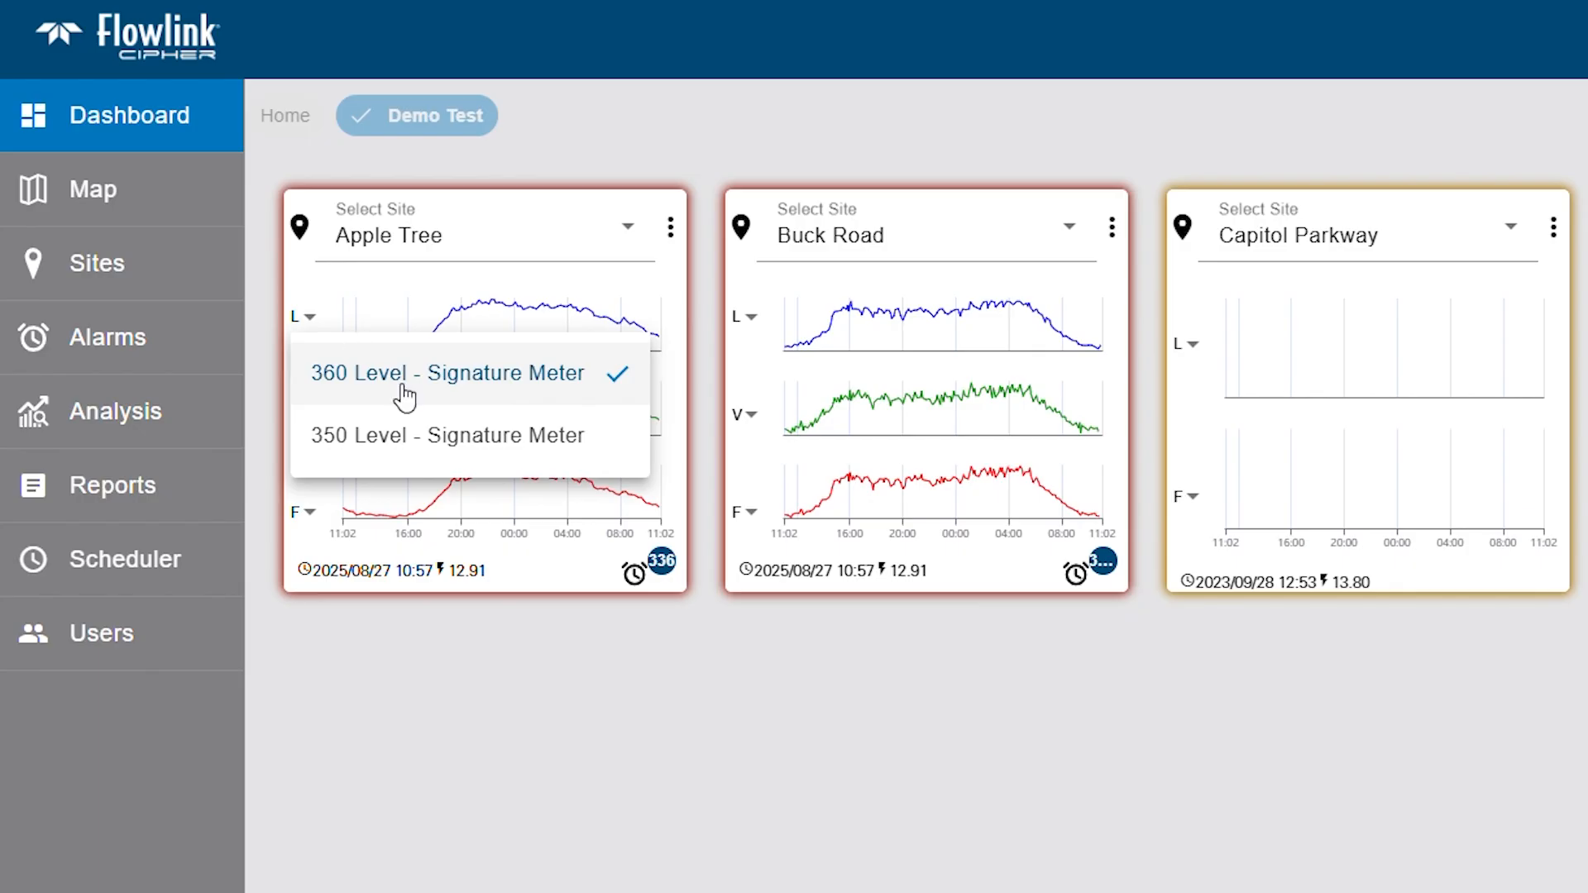
{"action": "left_click", "coordinate": [464, 447]}
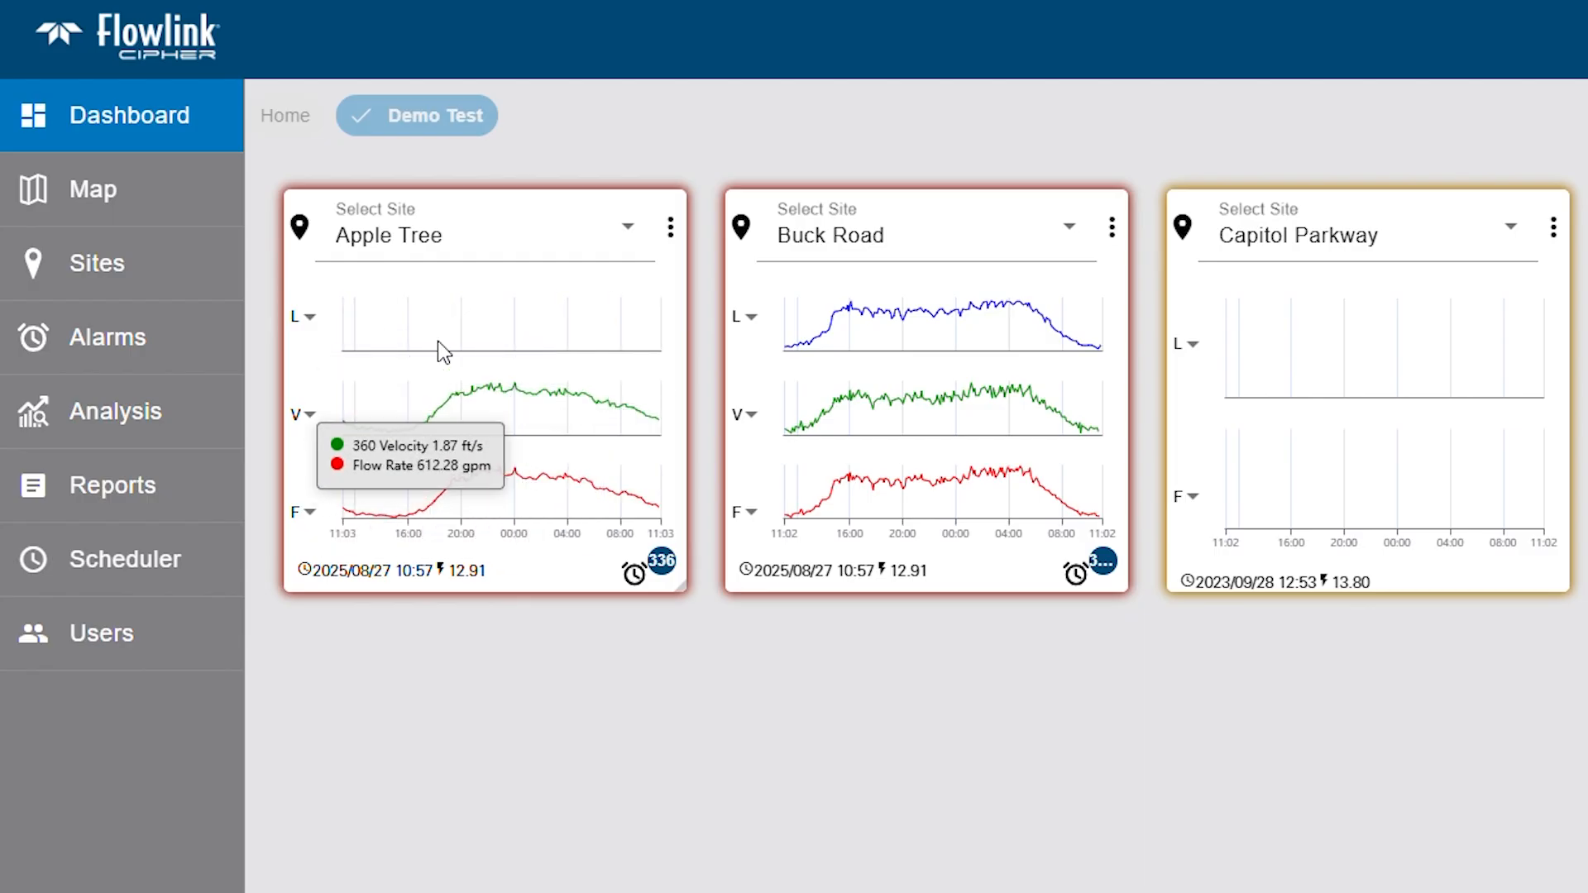
{"action": "left_click", "coordinate": [310, 319]}
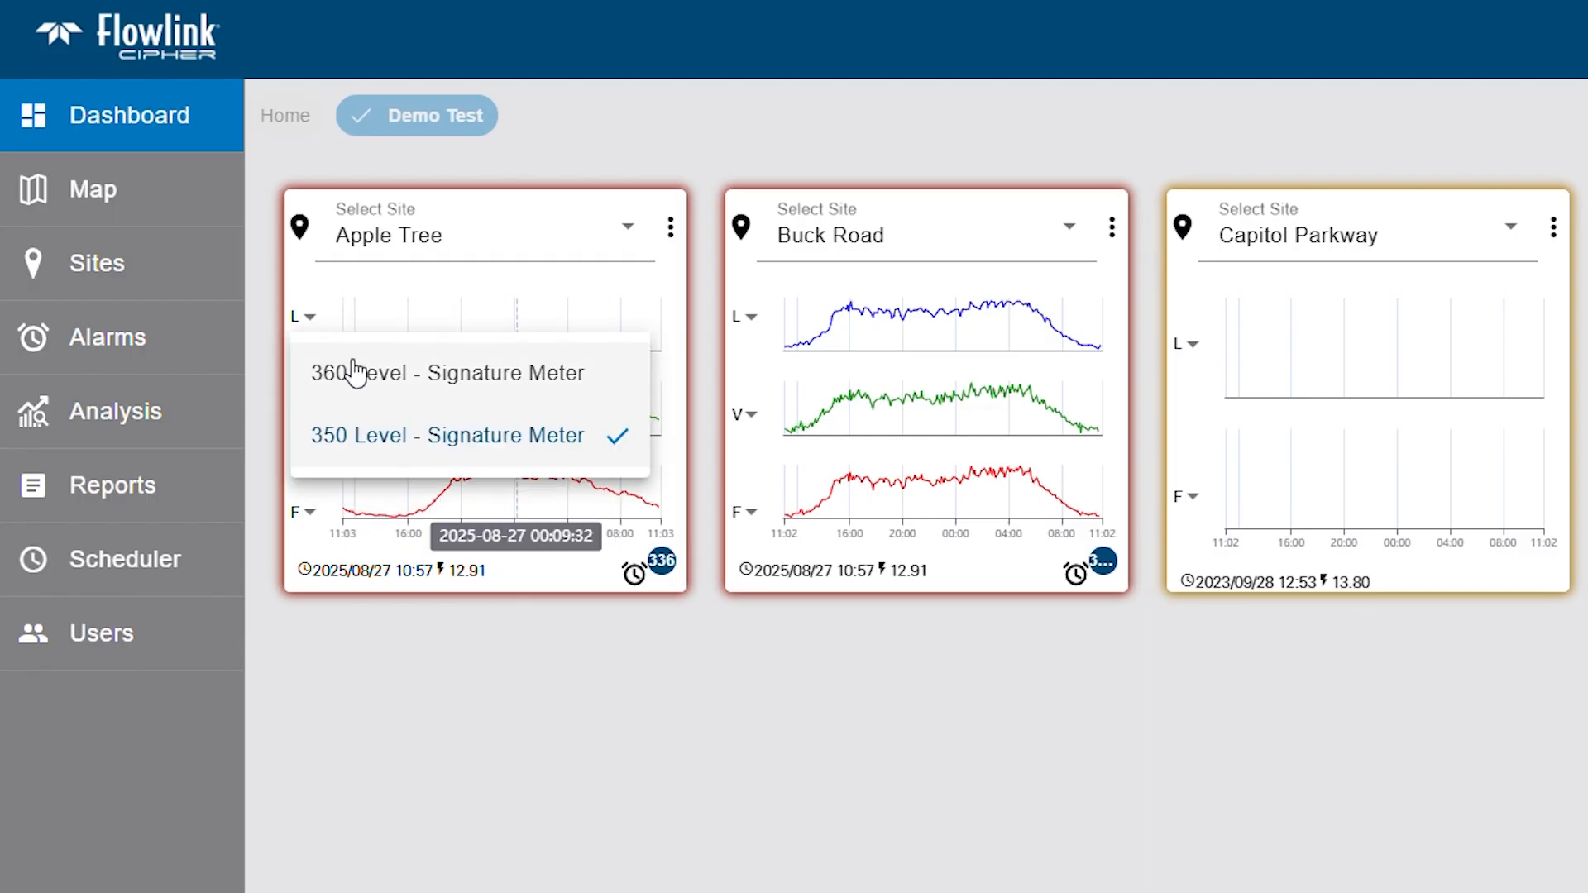
{"action": "left_click", "coordinate": [355, 373]}
Examine the velocity source, flow source and alarm options of the Apple Tree gadget.
{"action": "left_click", "coordinate": [303, 415]}
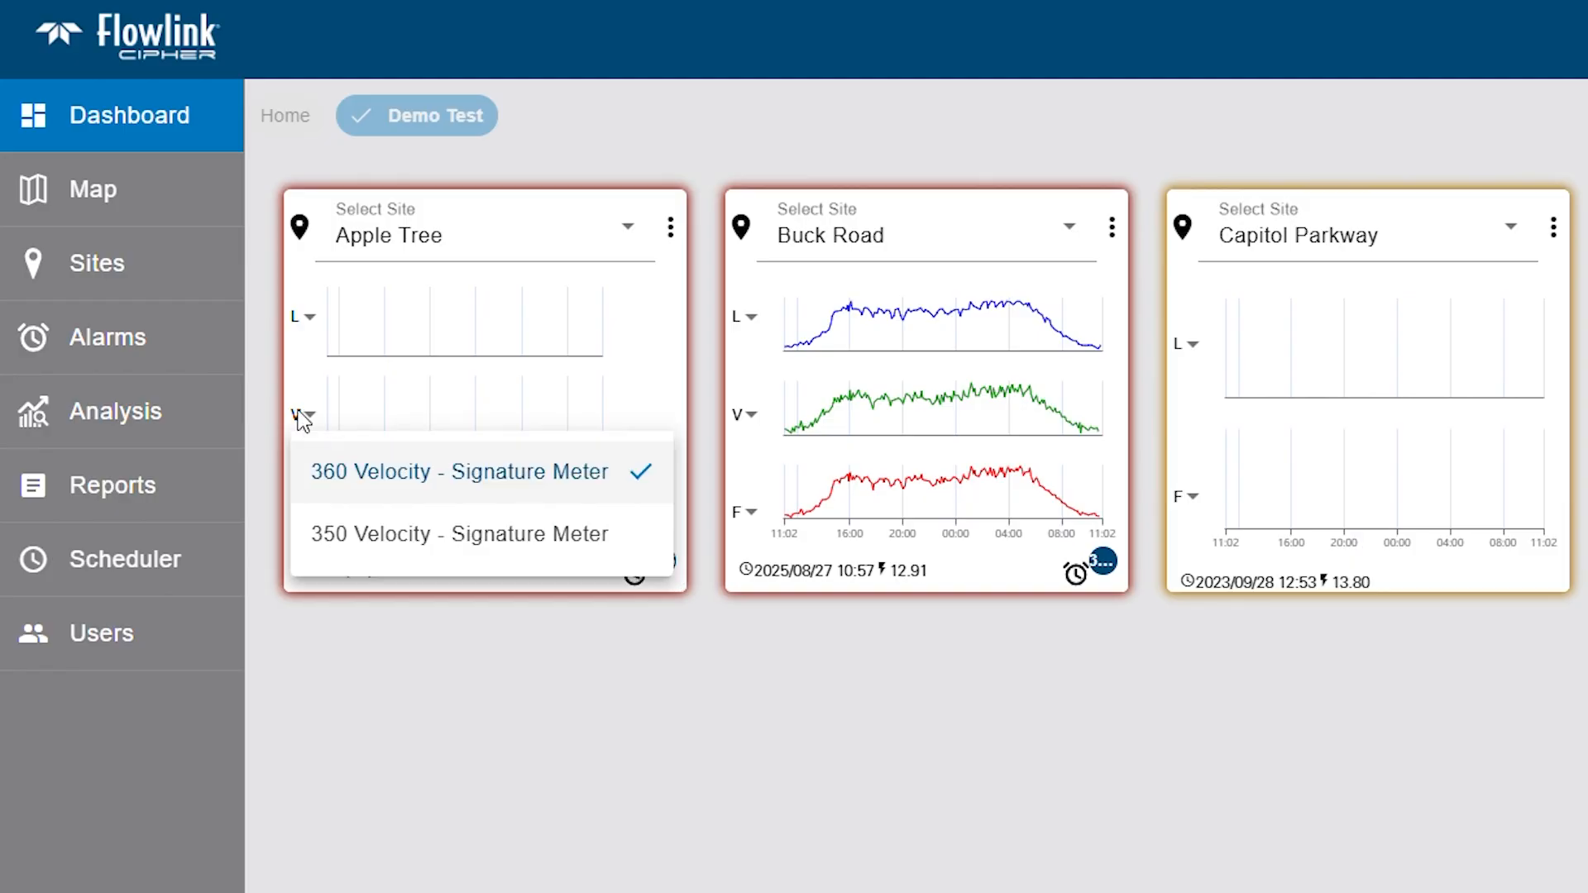
{"action": "left_click", "coordinate": [306, 416]}
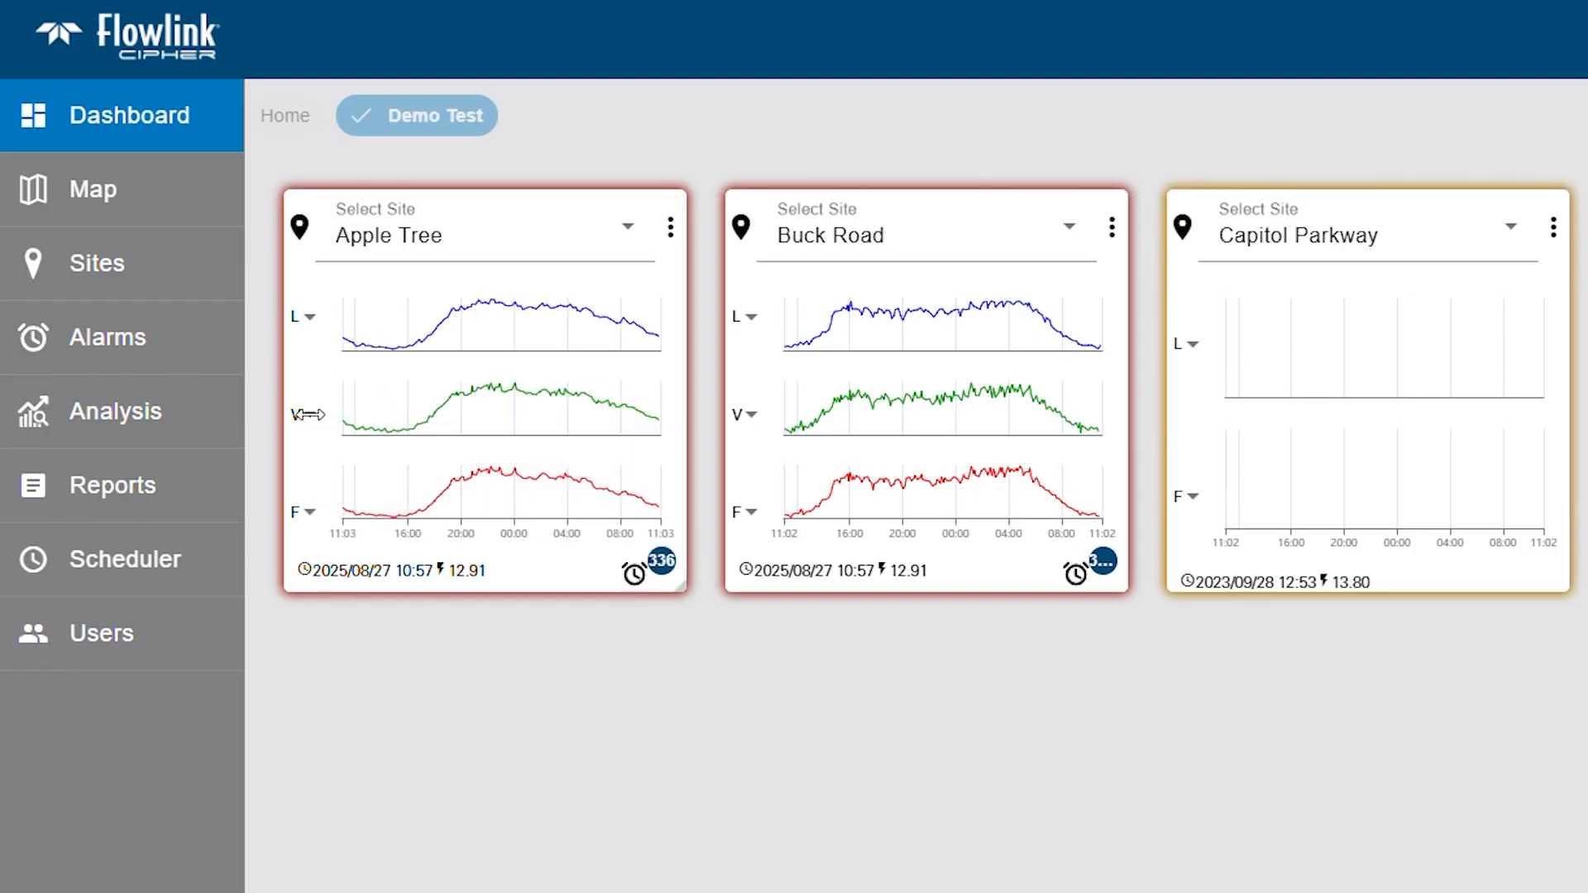
{"action": "left_click", "coordinate": [319, 513]}
{"action": "left_click", "coordinate": [312, 514]}
{"action": "mouse_move", "coordinate": [423, 579]}
{"action": "left_click", "coordinate": [656, 579]}
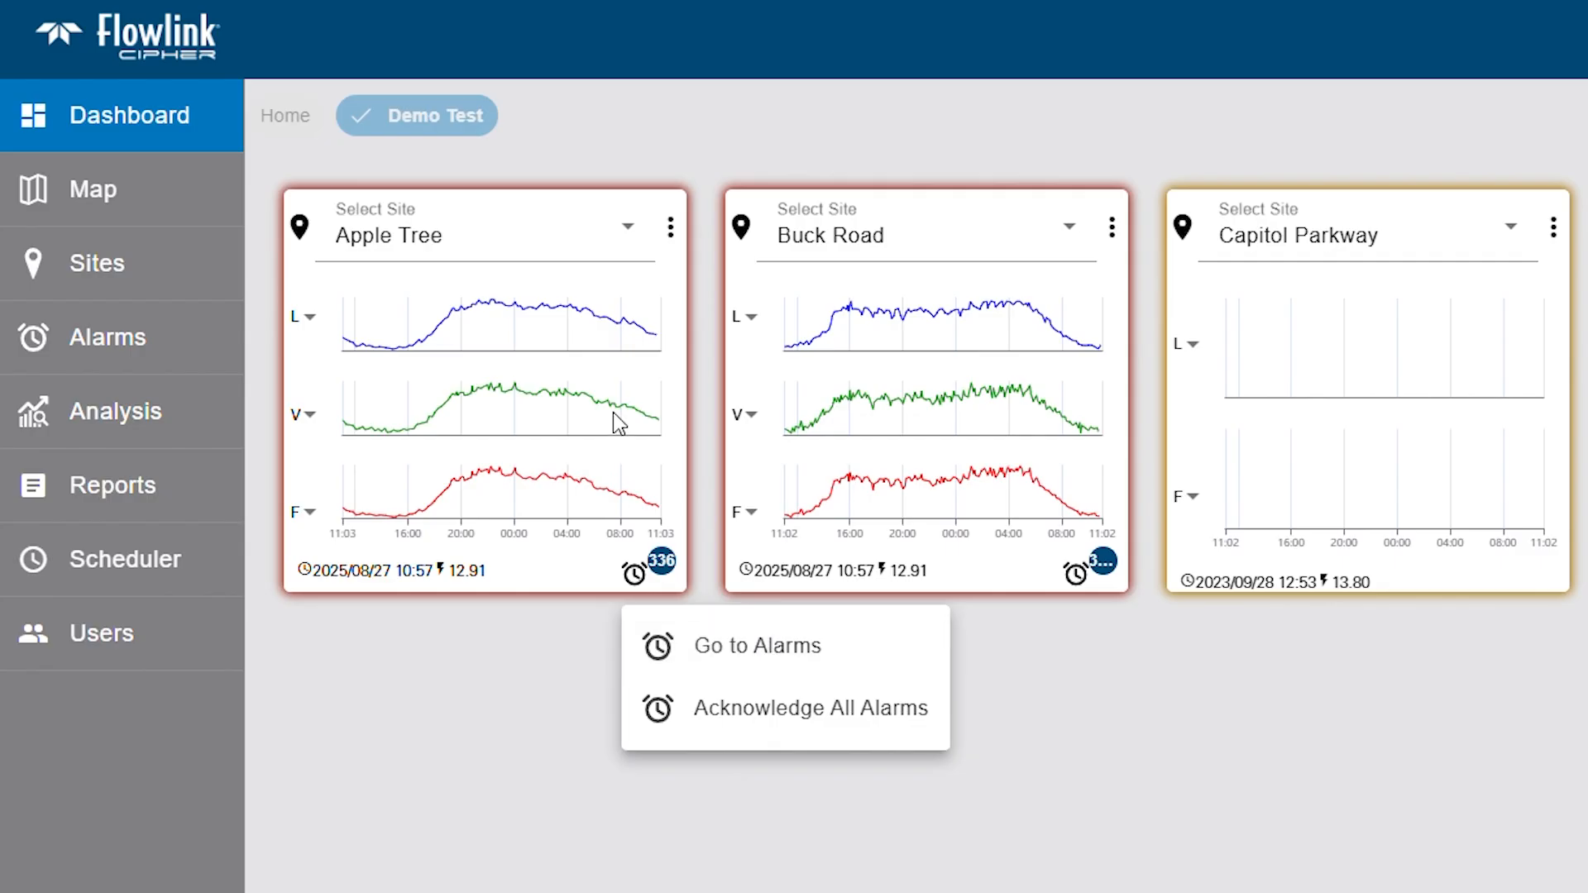
{"action": "left_click", "coordinate": [677, 240]}
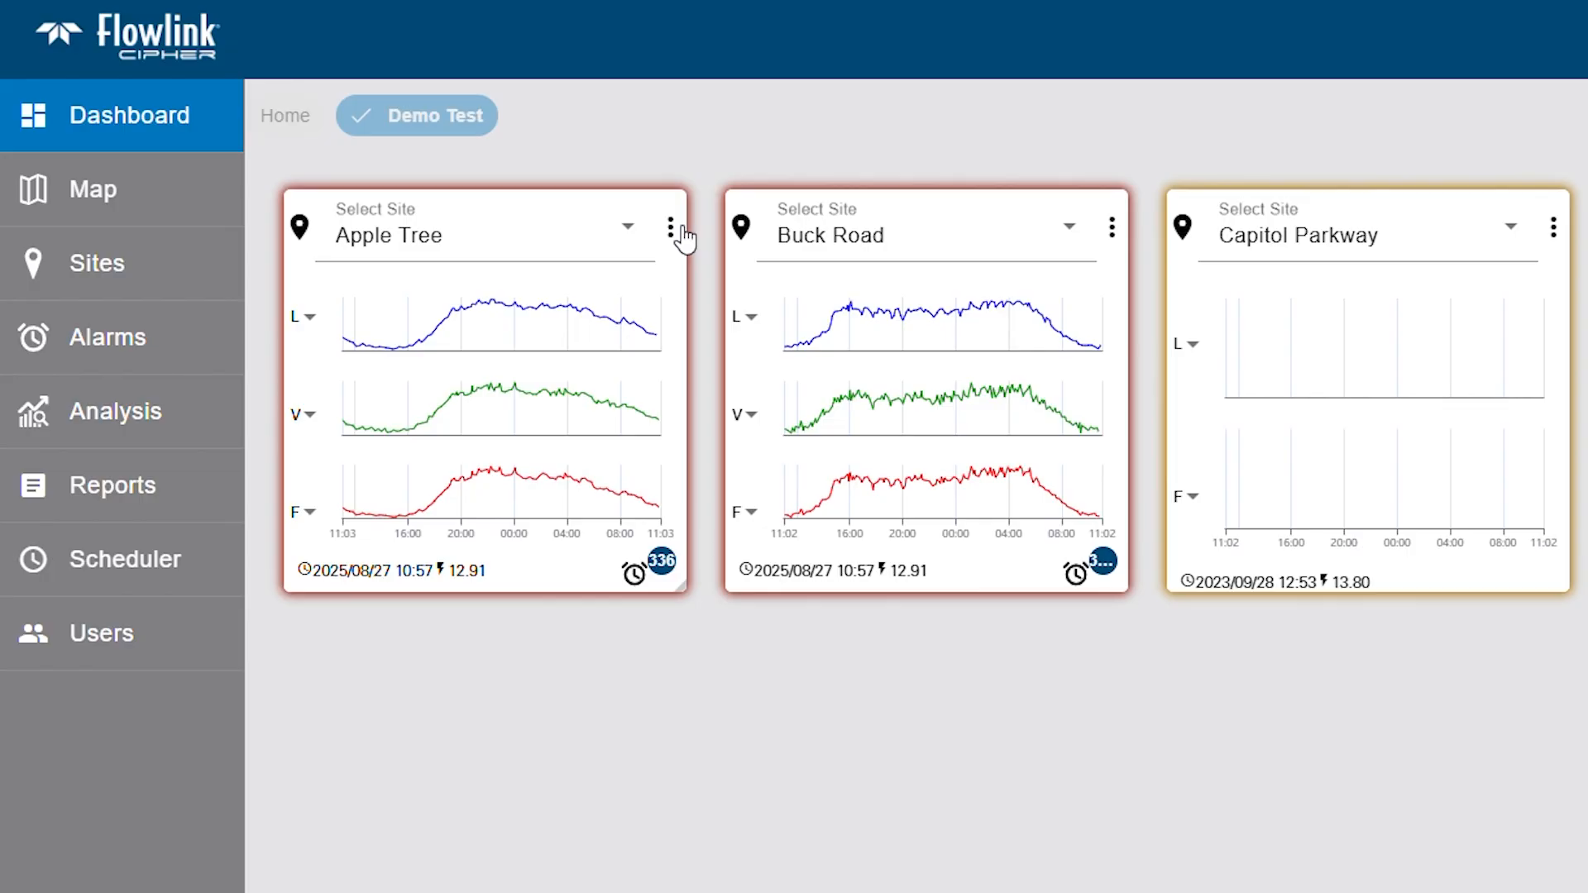
Change the Apple Tree gadget's graph period to Week and save the Demo Test dashboard.
{"action": "left_click", "coordinate": [672, 228]}
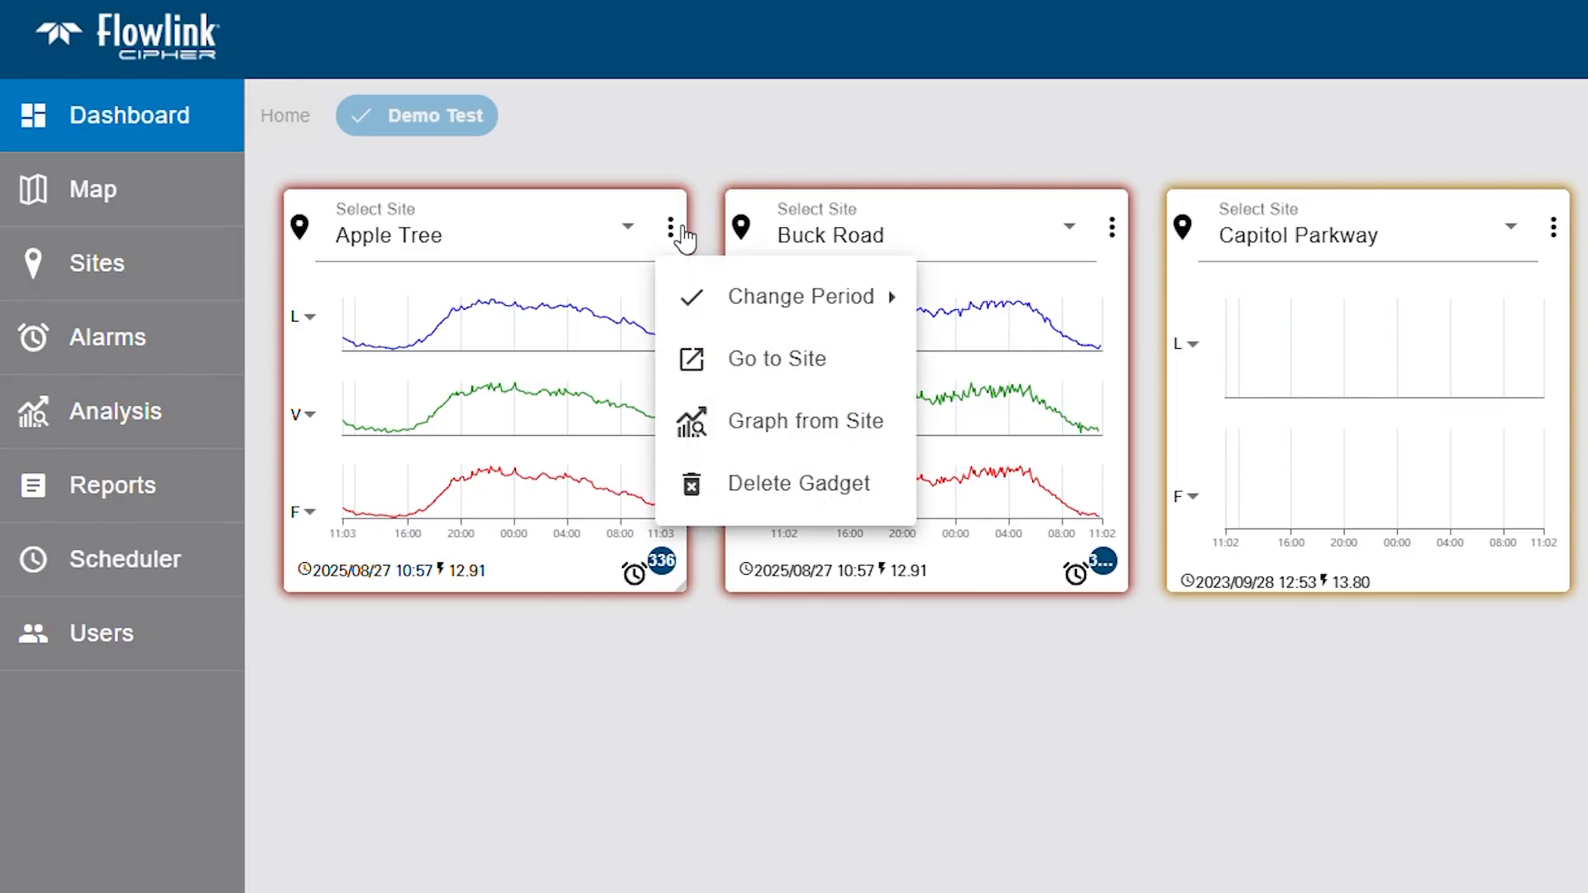
{"action": "mouse_move", "coordinate": [762, 309]}
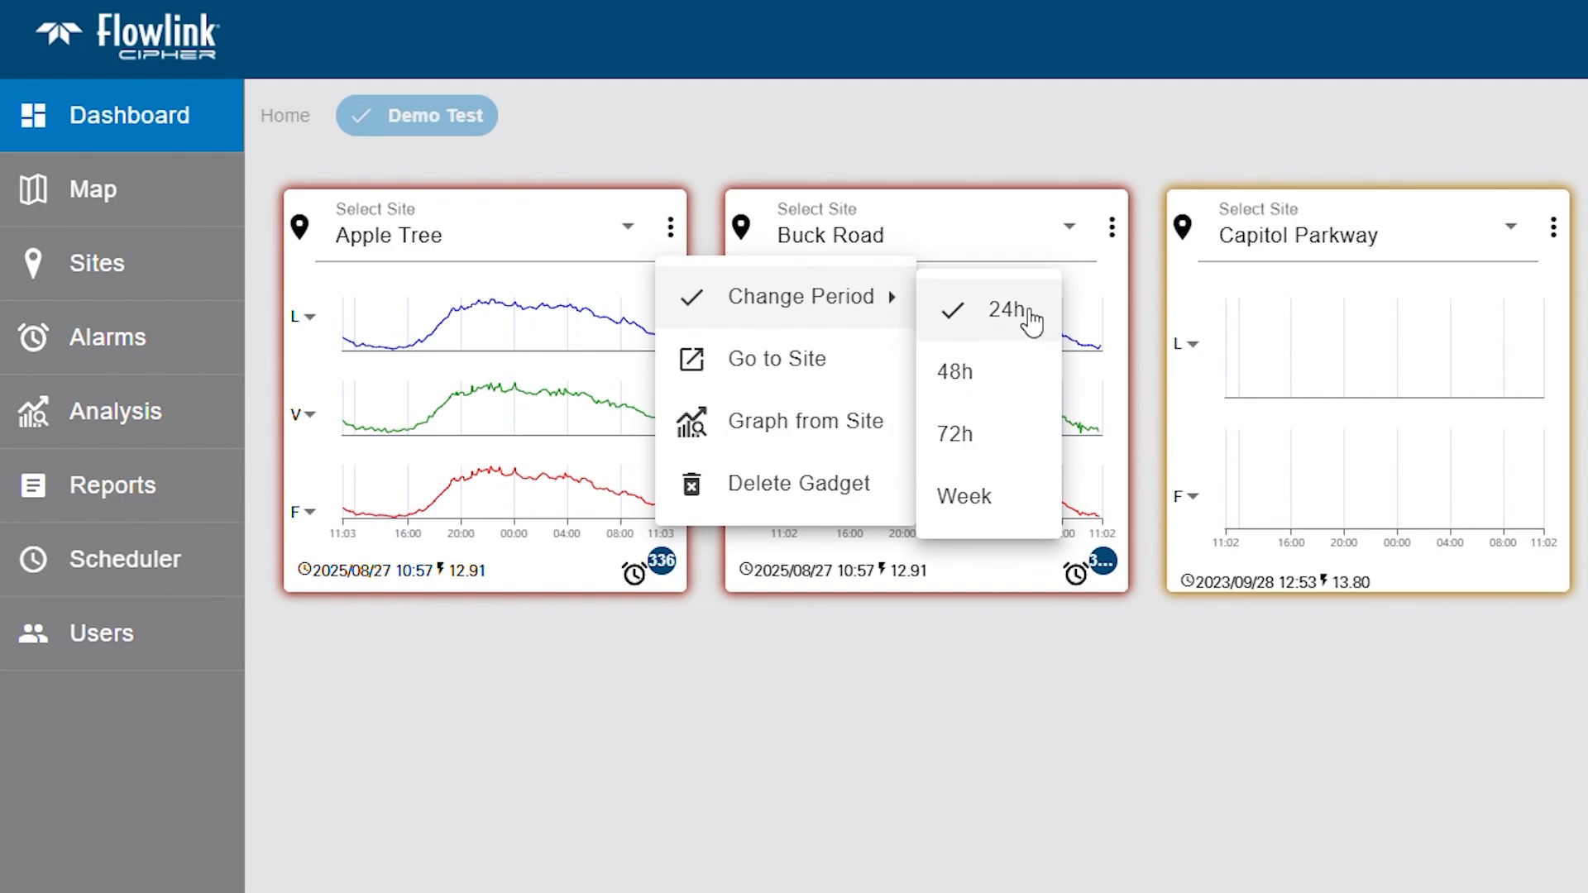
{"action": "left_click", "coordinate": [993, 498]}
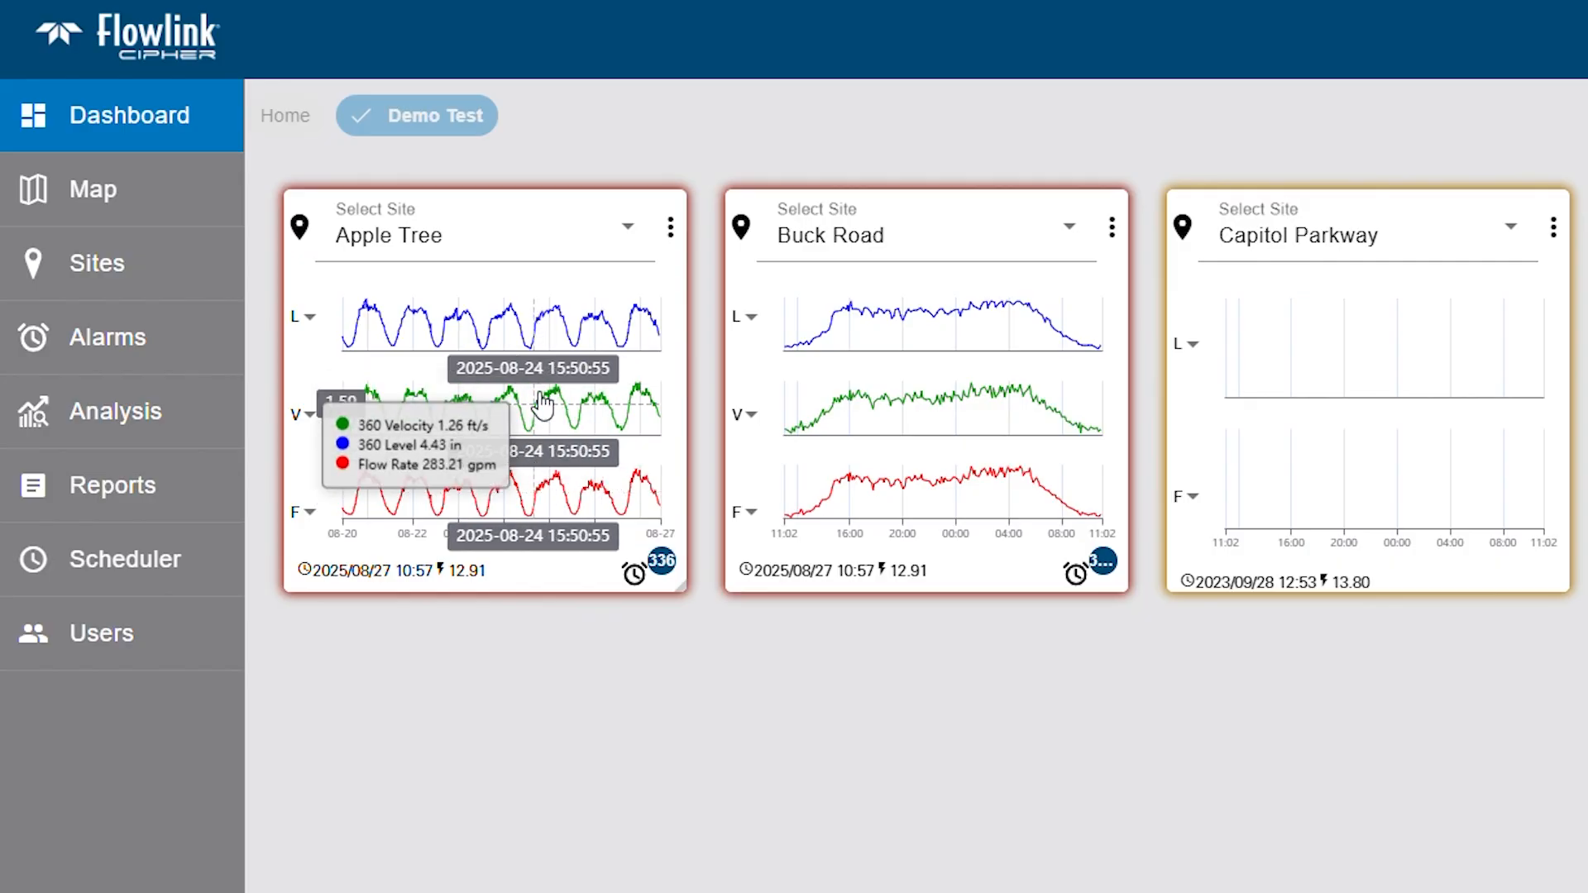
{"action": "left_click", "coordinate": [672, 229]}
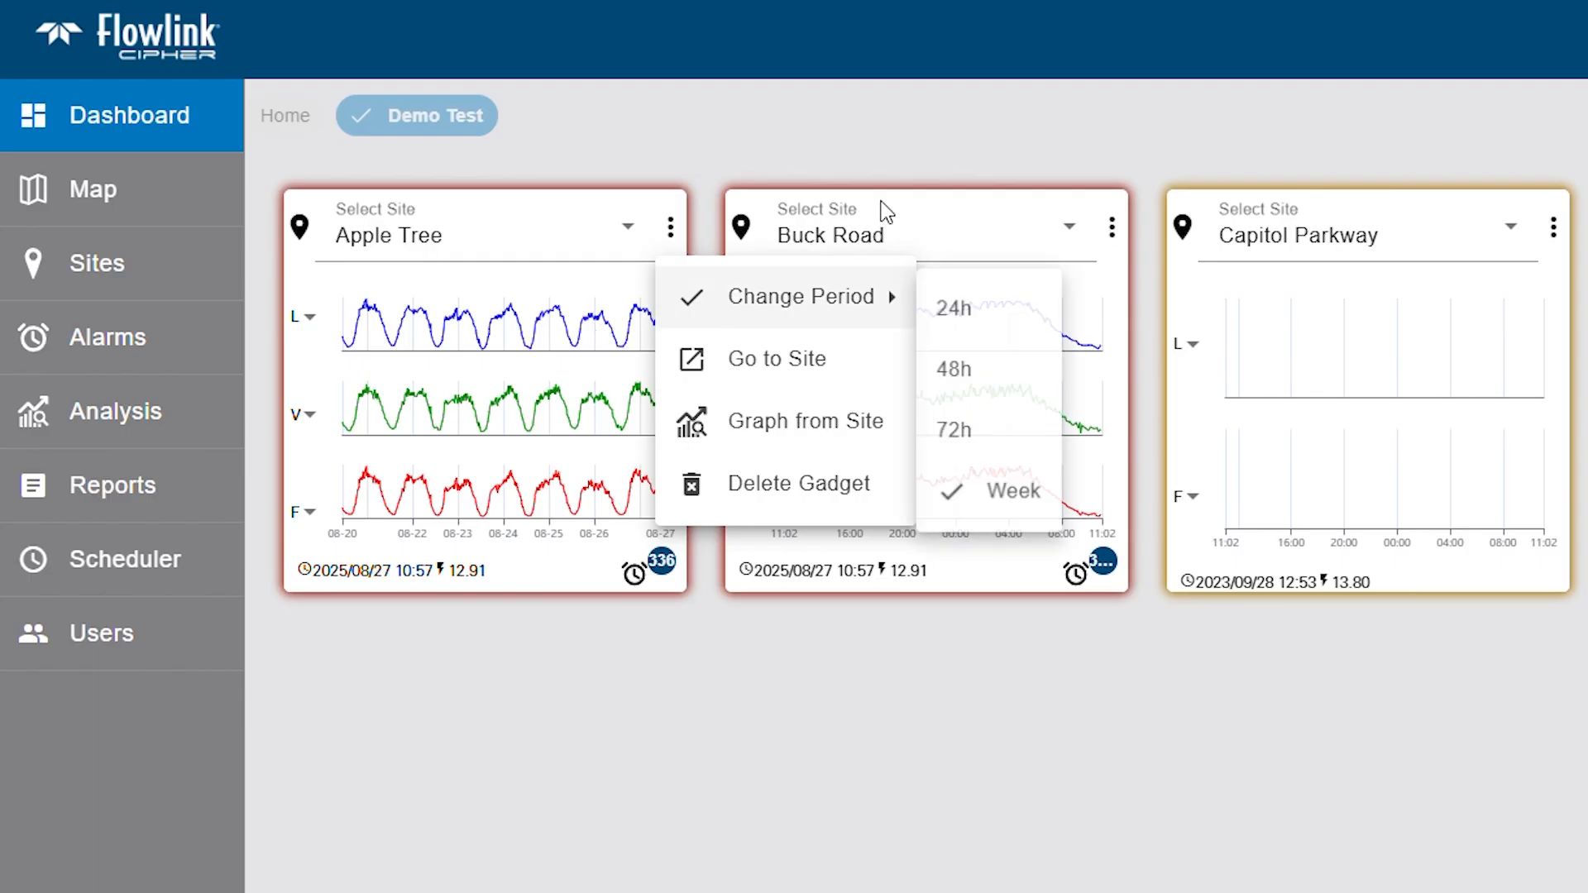
{"action": "left_click", "coordinate": [901, 156]}
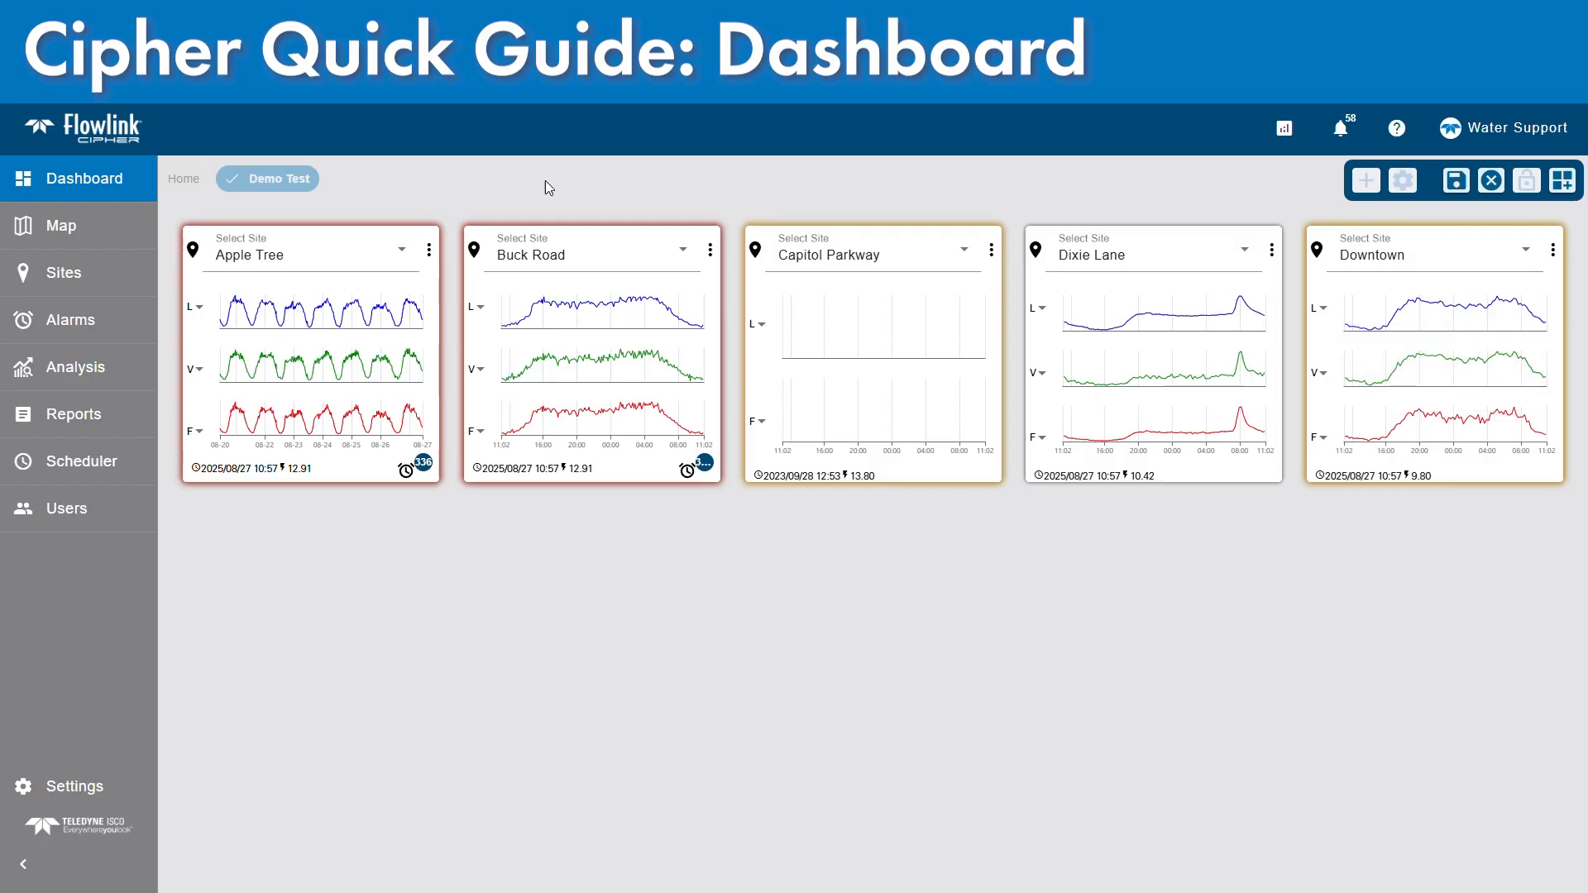
{"action": "left_click", "coordinate": [1456, 185]}
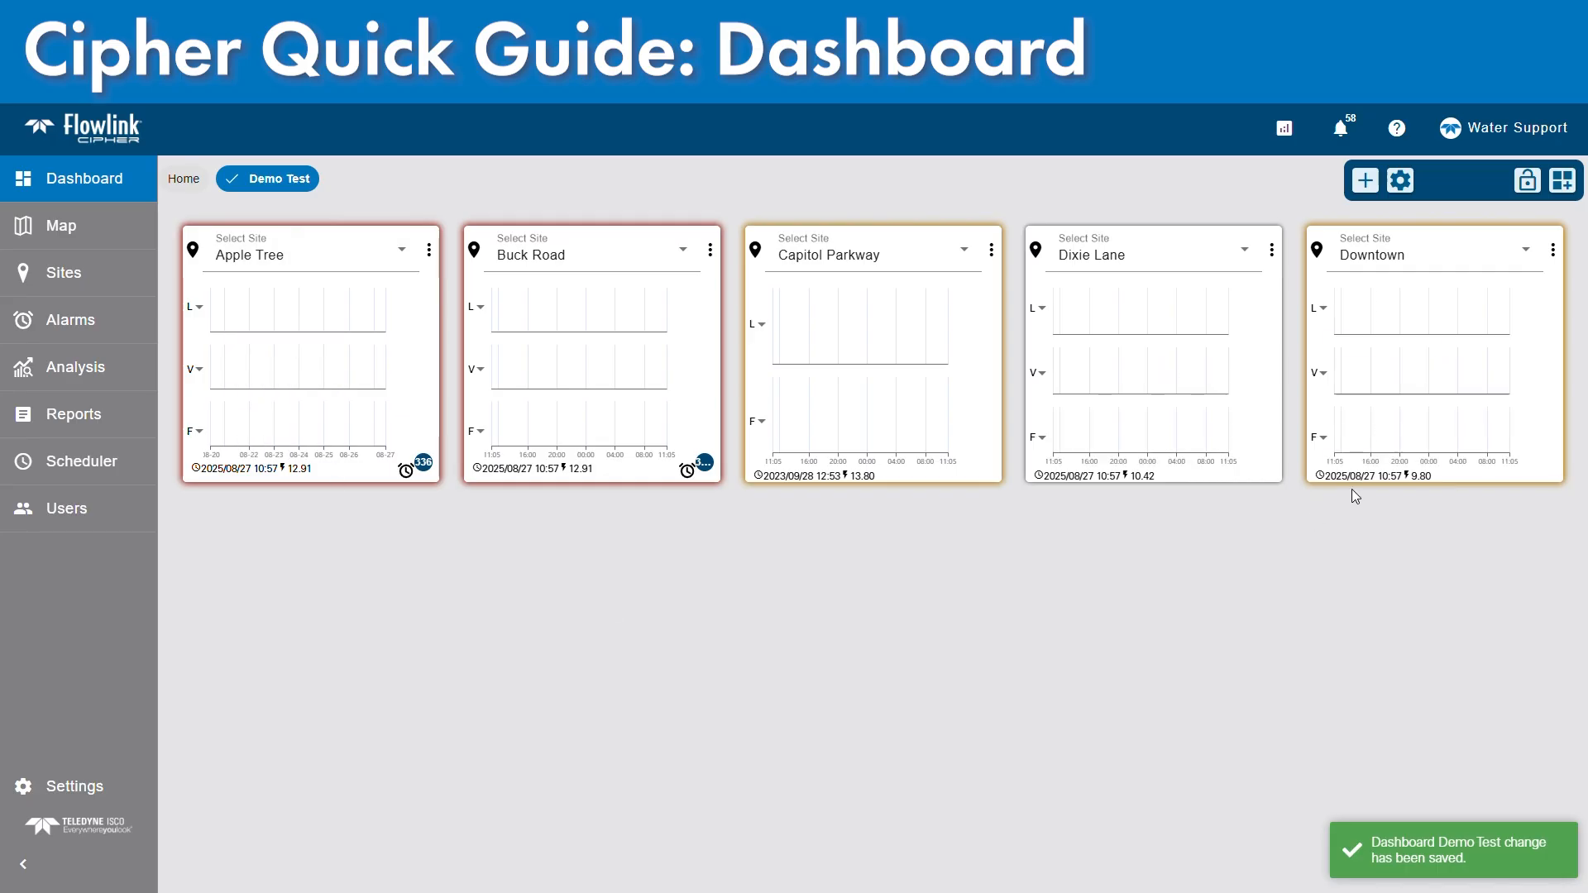
View the Apple Tree site's general information from its gadget options and return to the dashboard.
{"action": "left_click", "coordinate": [429, 250]}
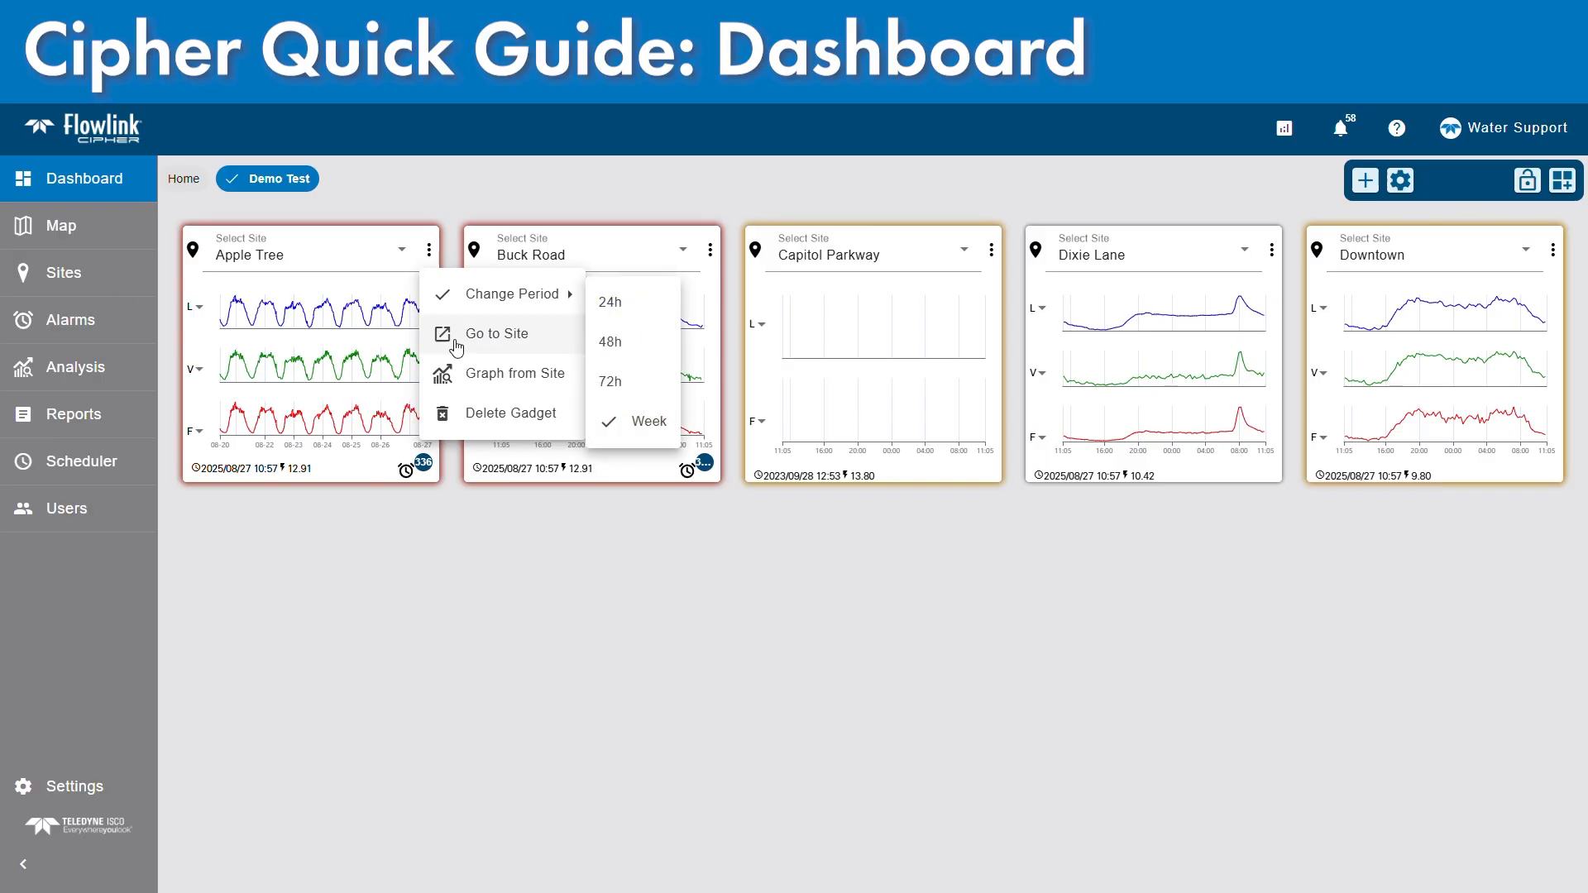
{"action": "left_click", "coordinate": [488, 334]}
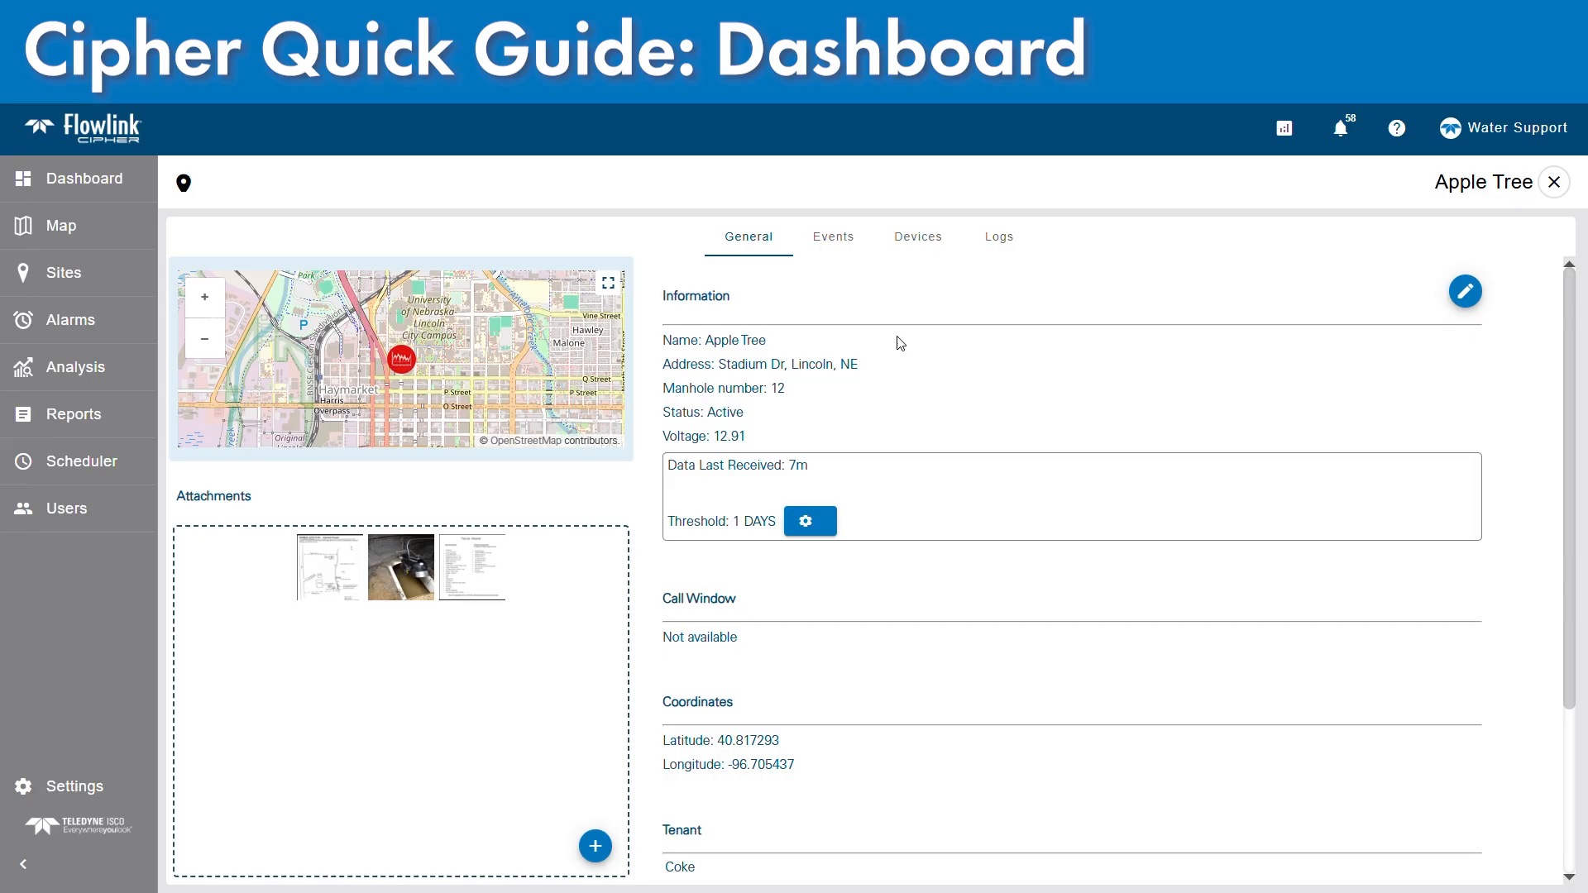
{"action": "left_click", "coordinate": [90, 184]}
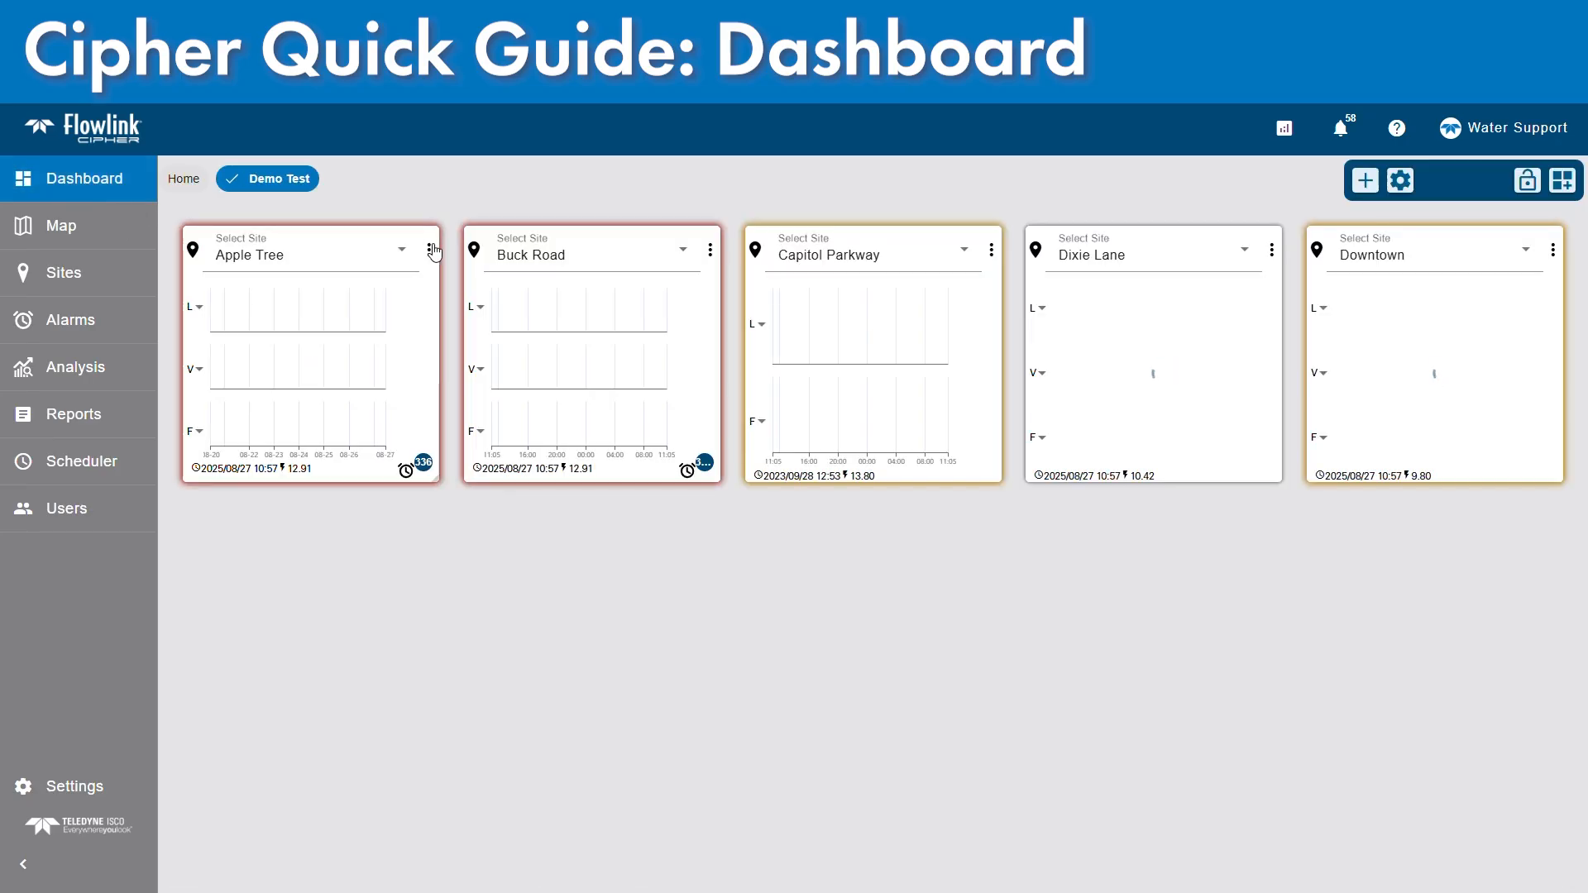
Graph the Apple Tree site from its gadget options, generate the full graph view and return to the dashboard.
{"action": "left_click", "coordinate": [429, 251]}
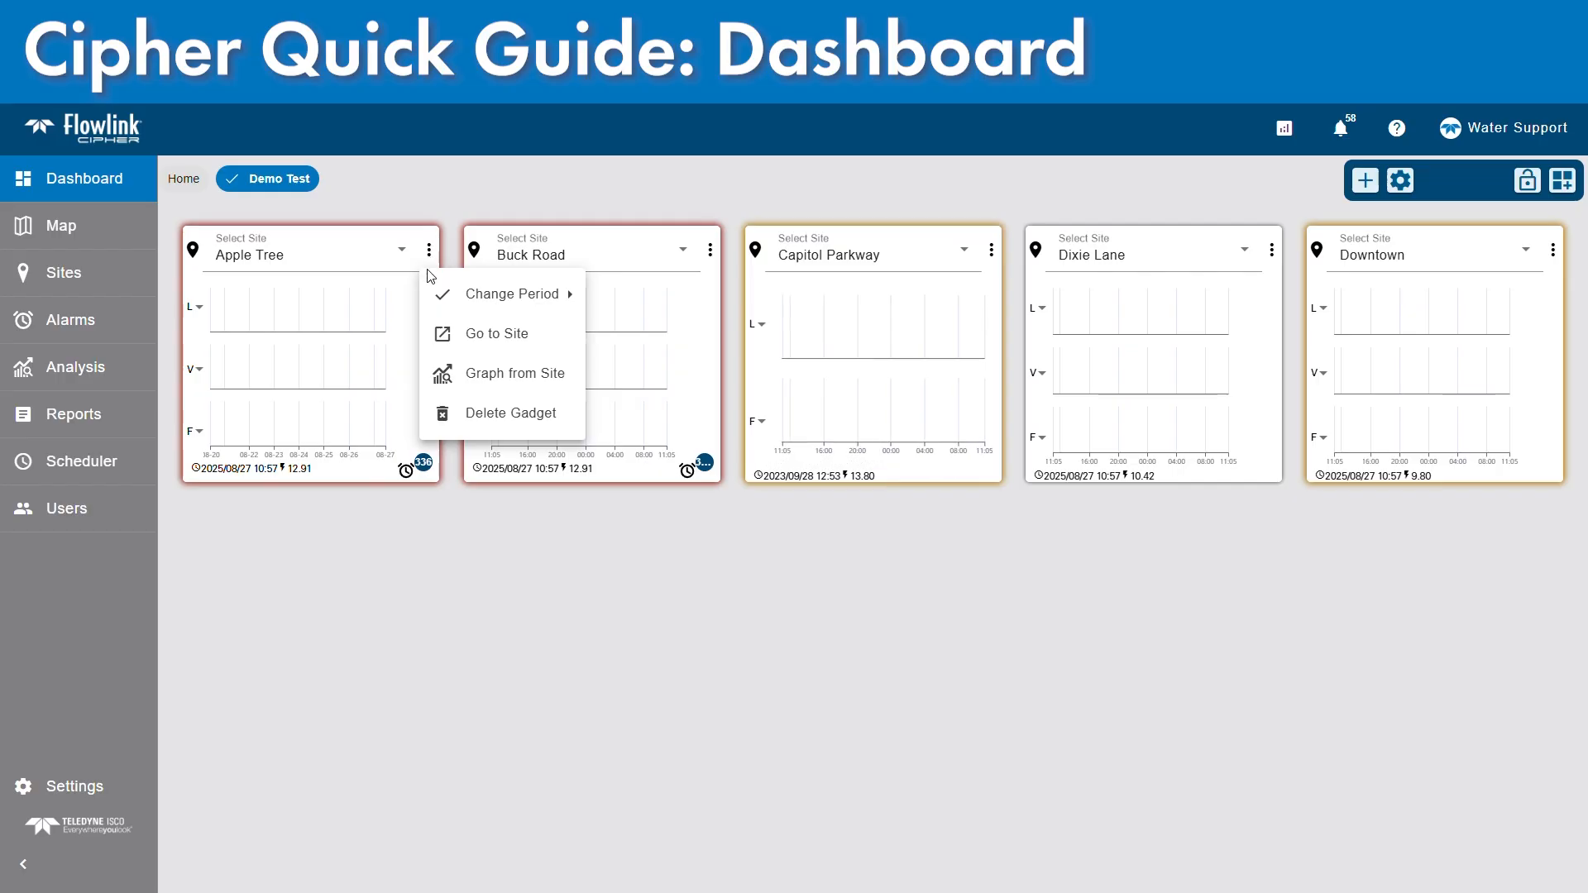
{"action": "left_click", "coordinate": [470, 373]}
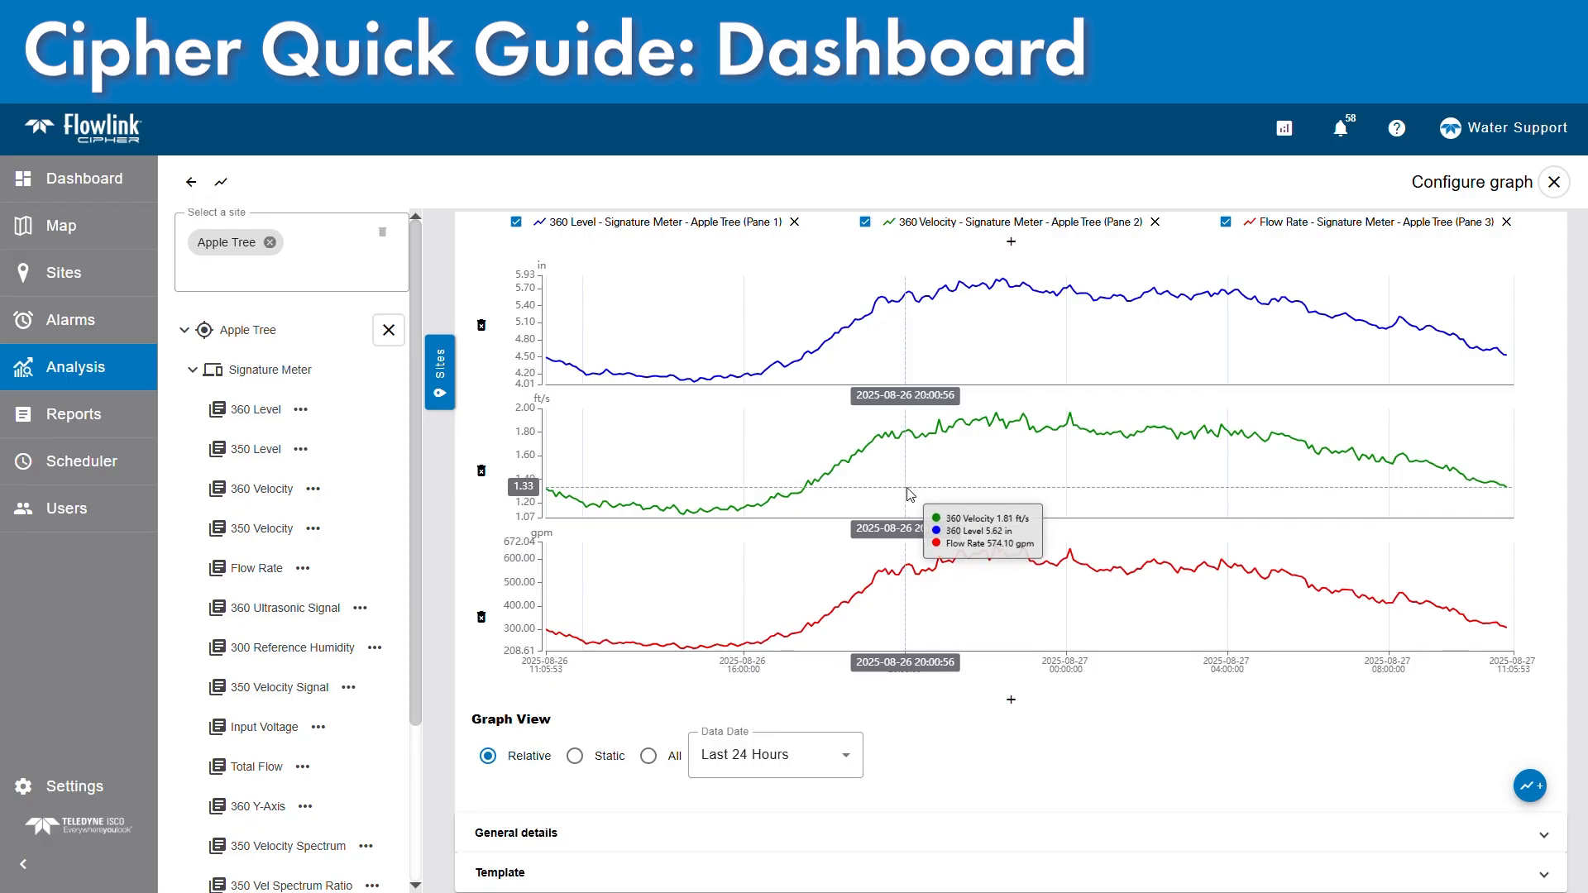
{"action": "left_click", "coordinate": [1530, 787]}
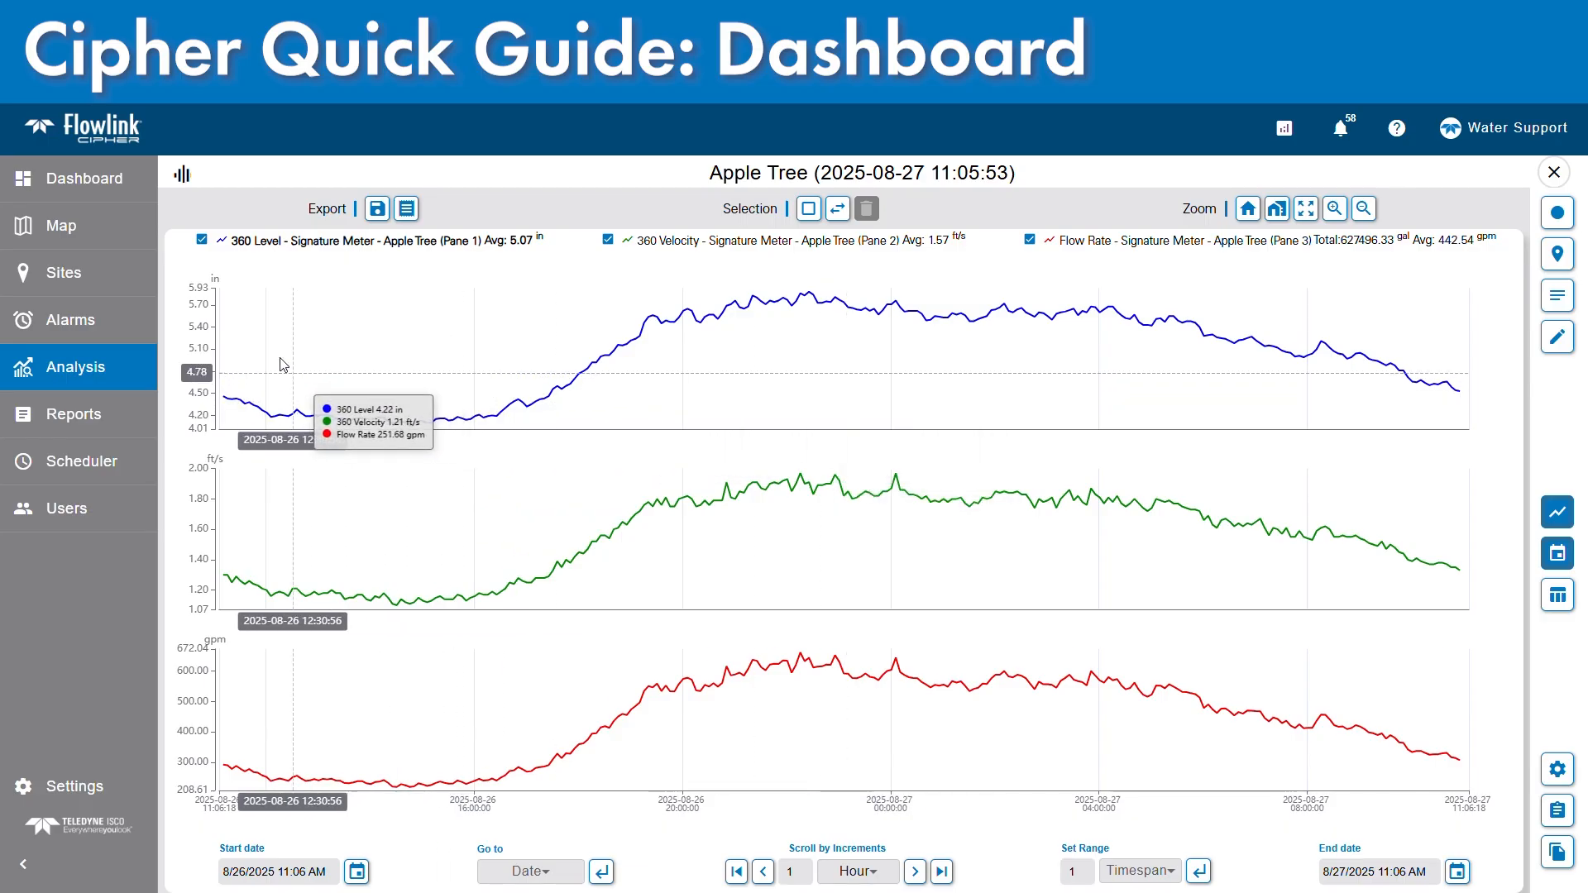
{"action": "left_click", "coordinate": [87, 190]}
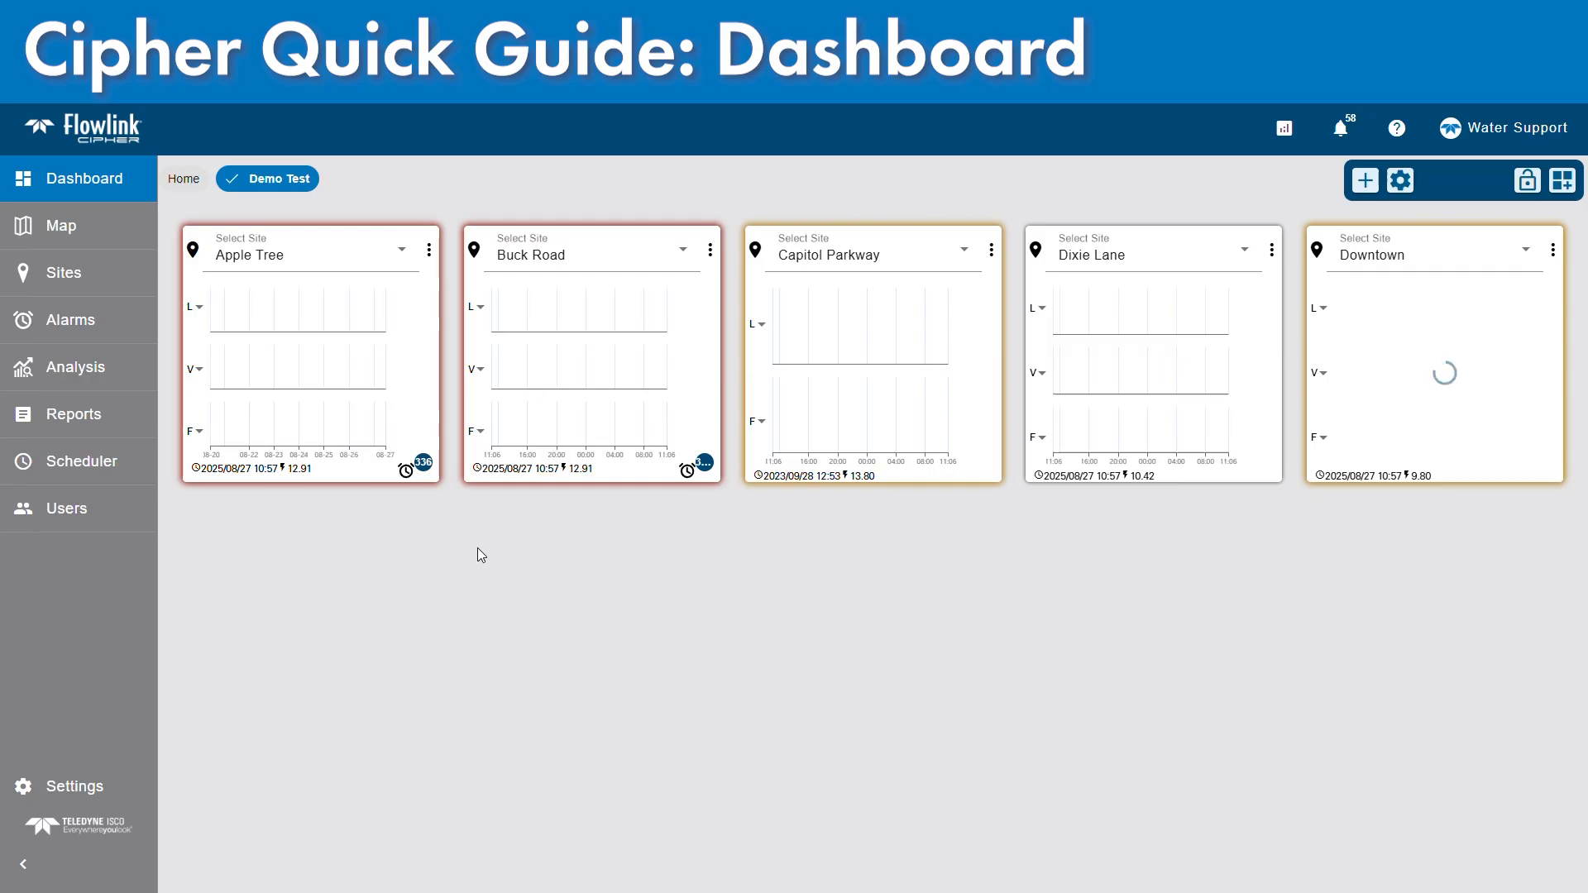
Examine the Apple Tree gadget's alarms and the site's devices and events pages, and return to the dashboard.
{"action": "left_click", "coordinate": [418, 474]}
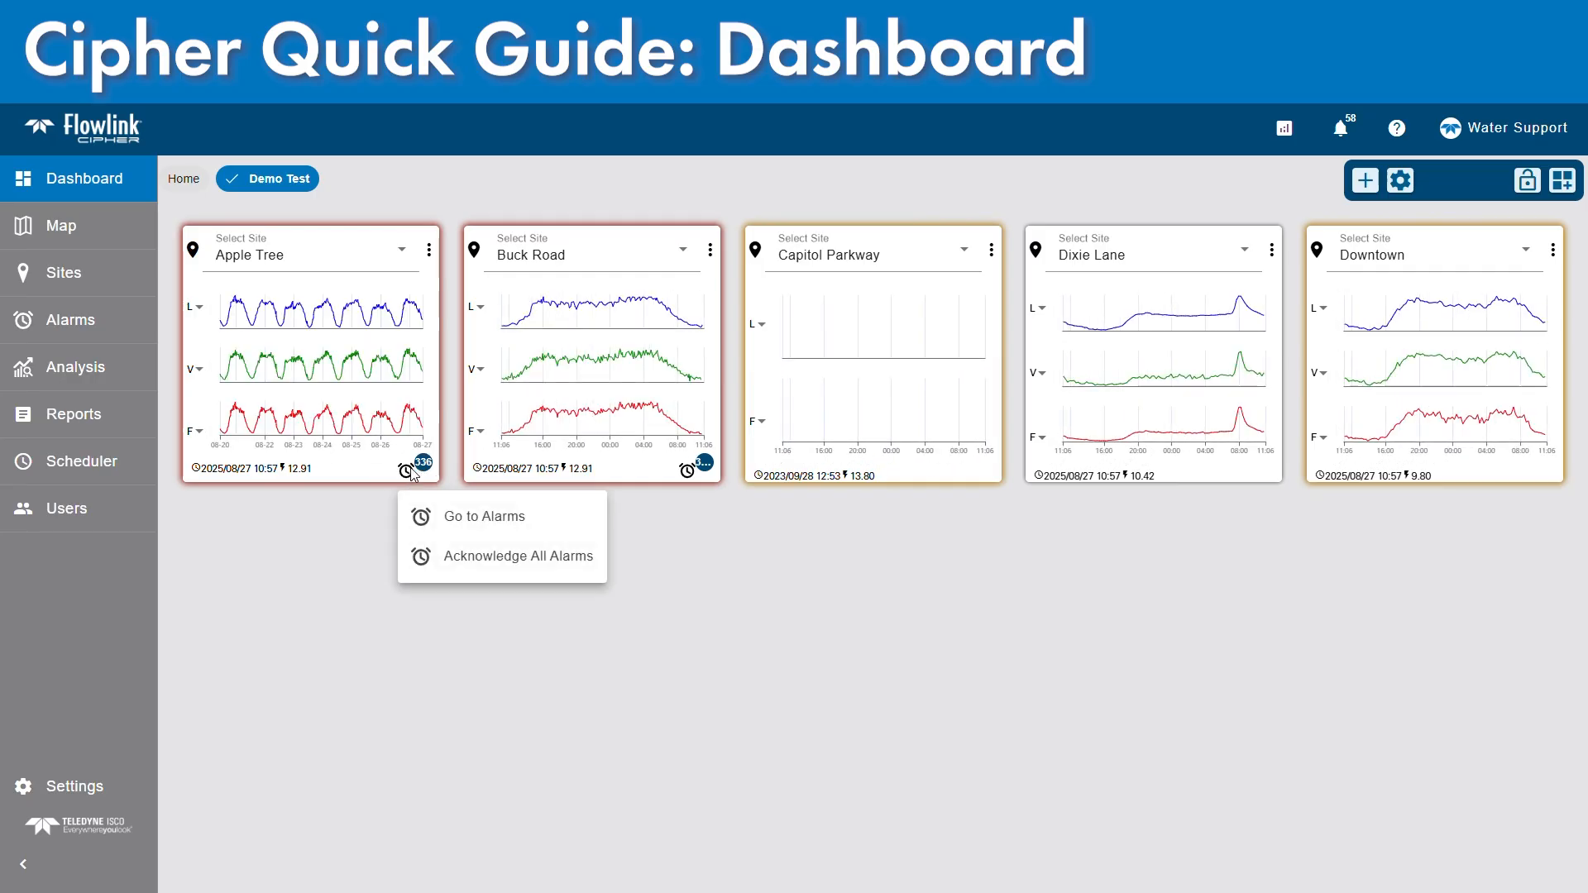
{"action": "left_click", "coordinate": [472, 518]}
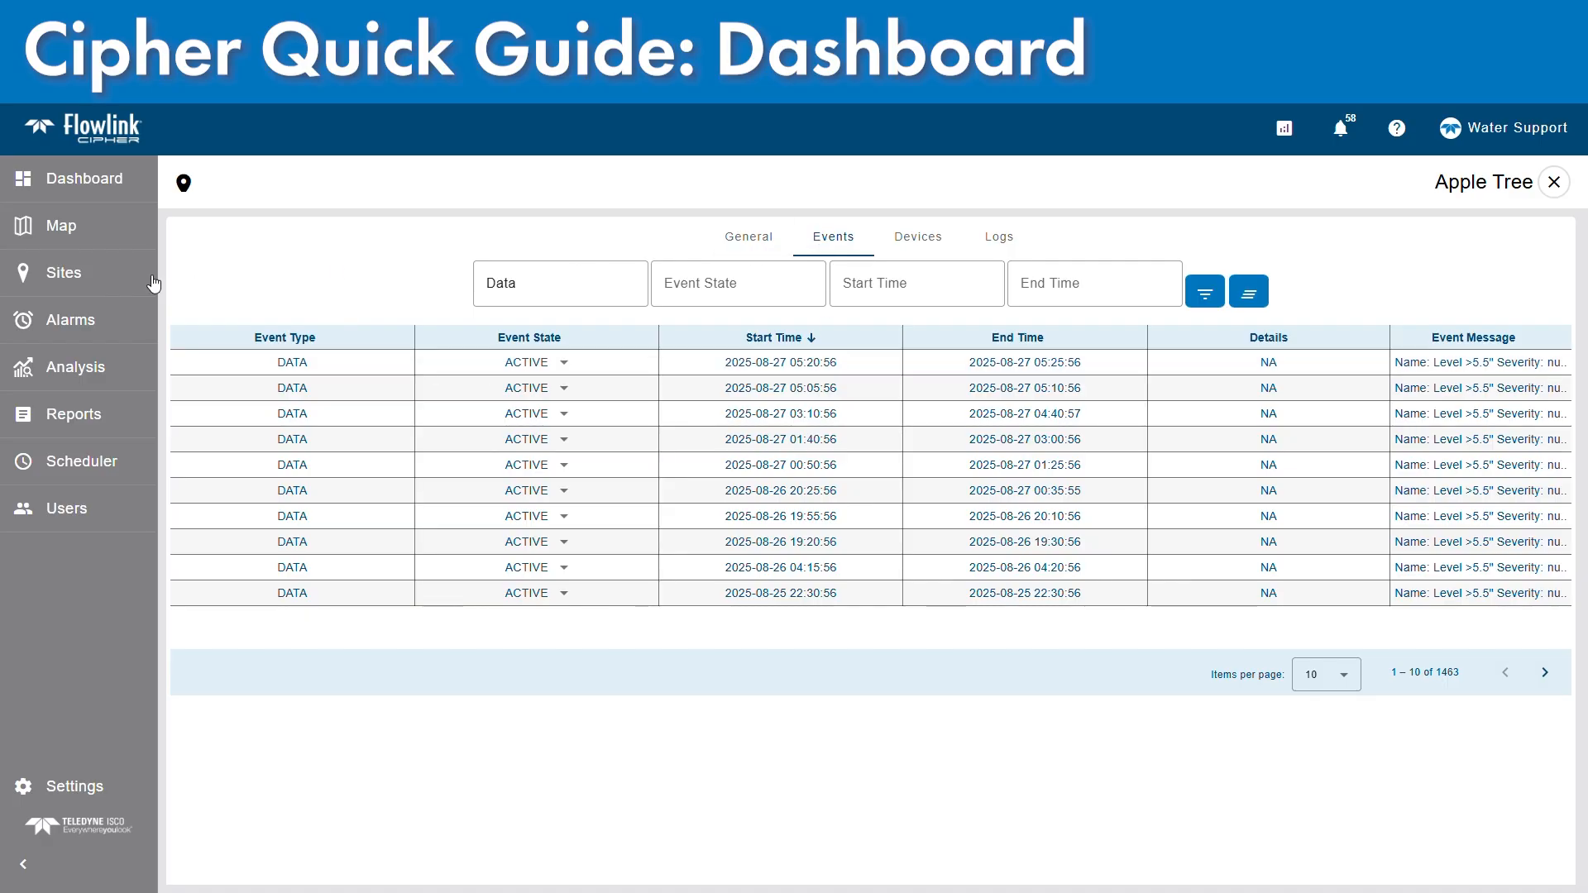
{"action": "left_click", "coordinate": [74, 273]}
{"action": "left_click", "coordinate": [564, 446]}
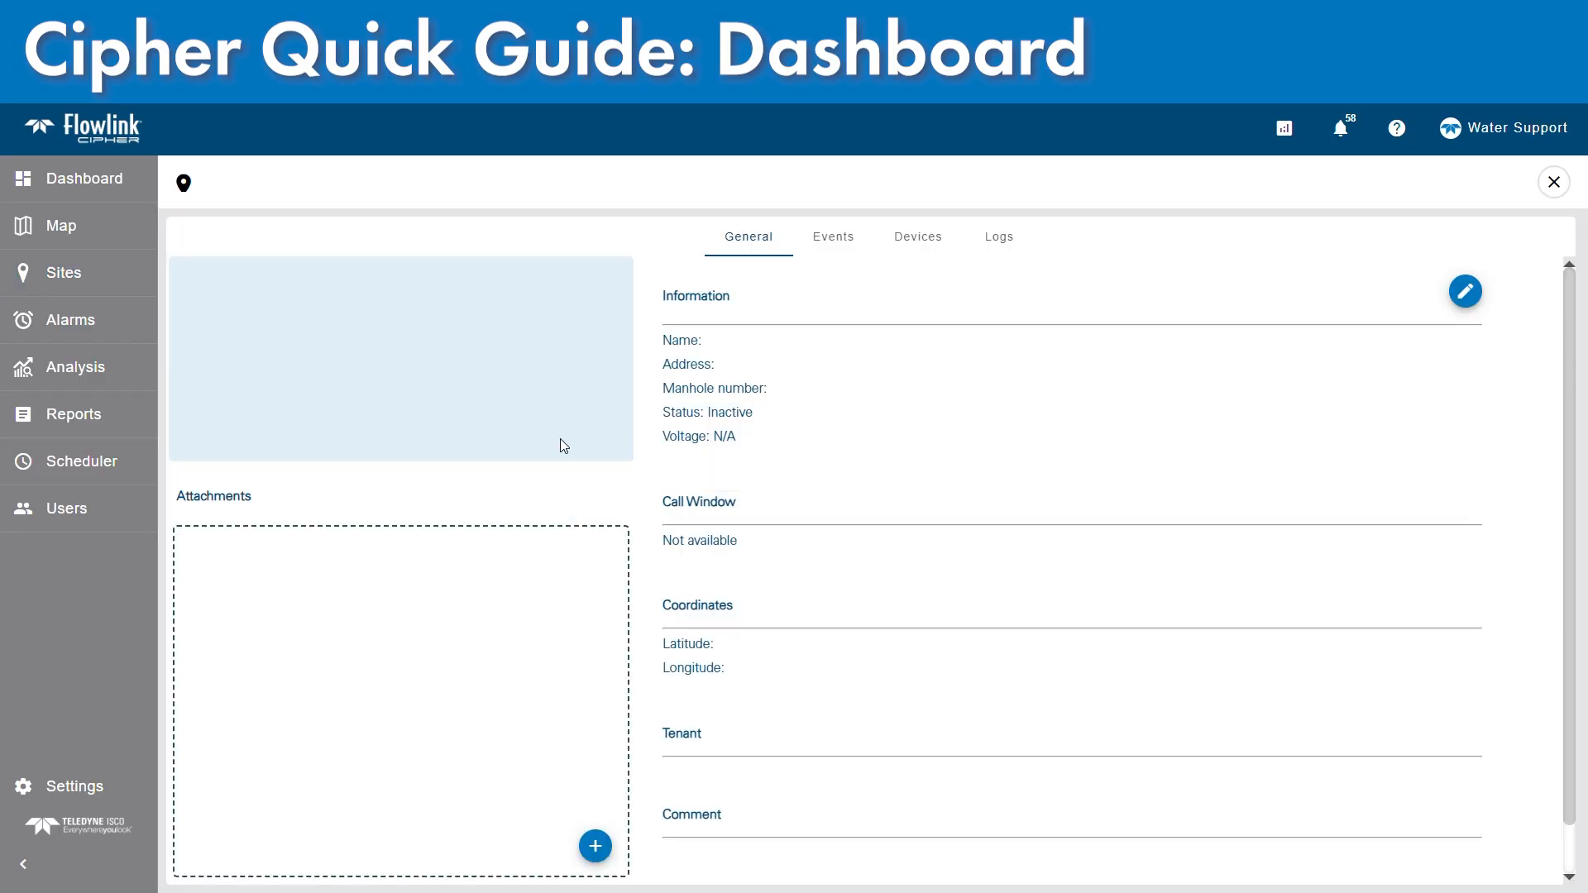
{"action": "left_click", "coordinate": [914, 238]}
{"action": "left_click", "coordinate": [855, 242]}
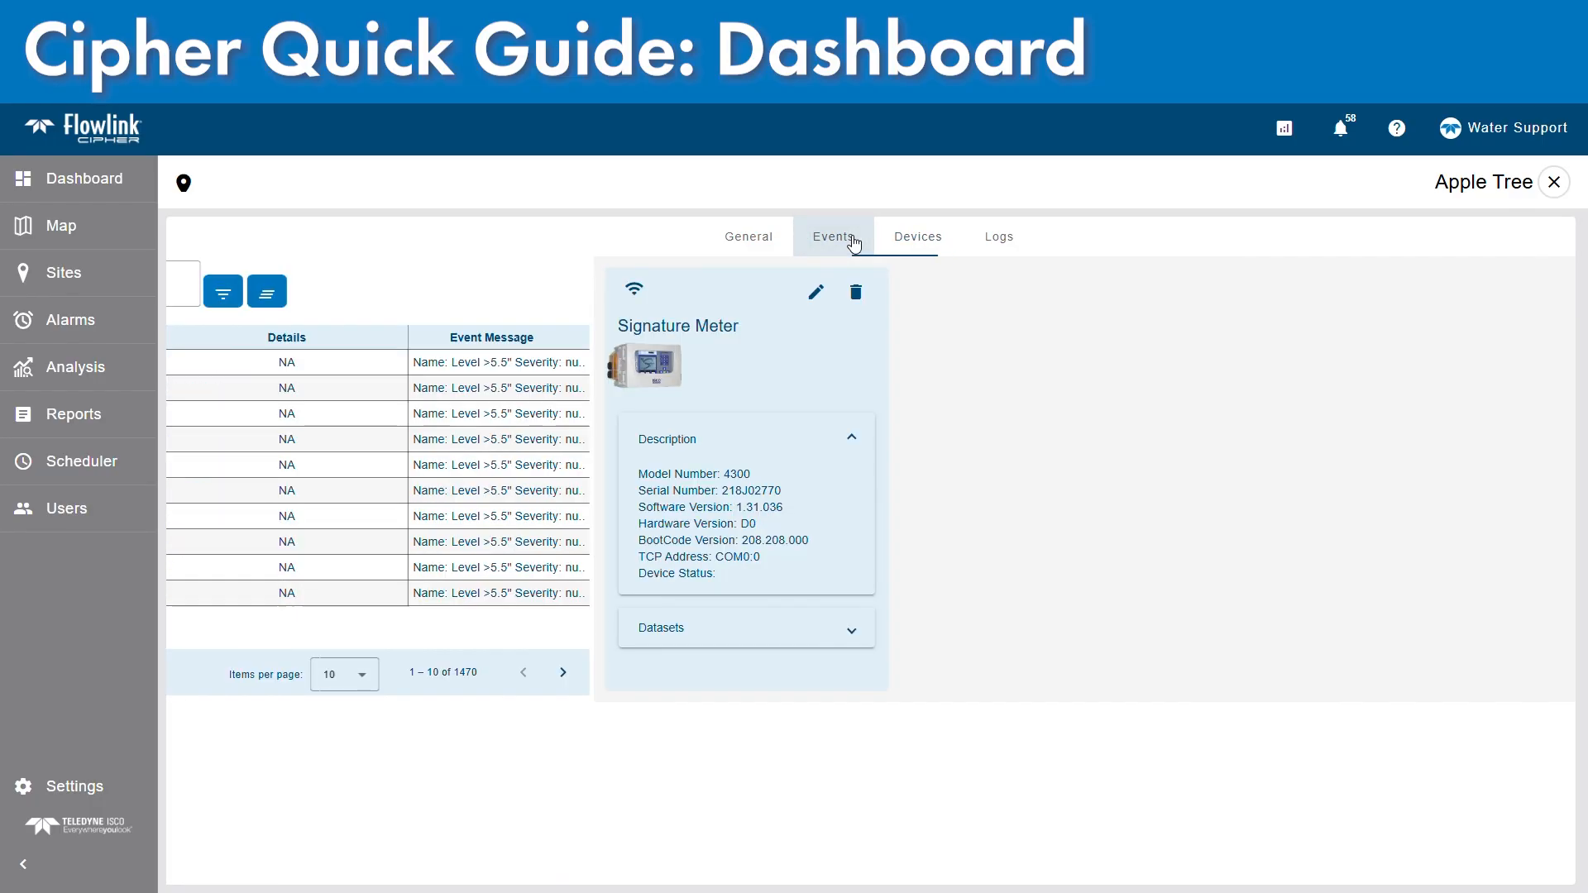
{"action": "left_click", "coordinate": [93, 188]}
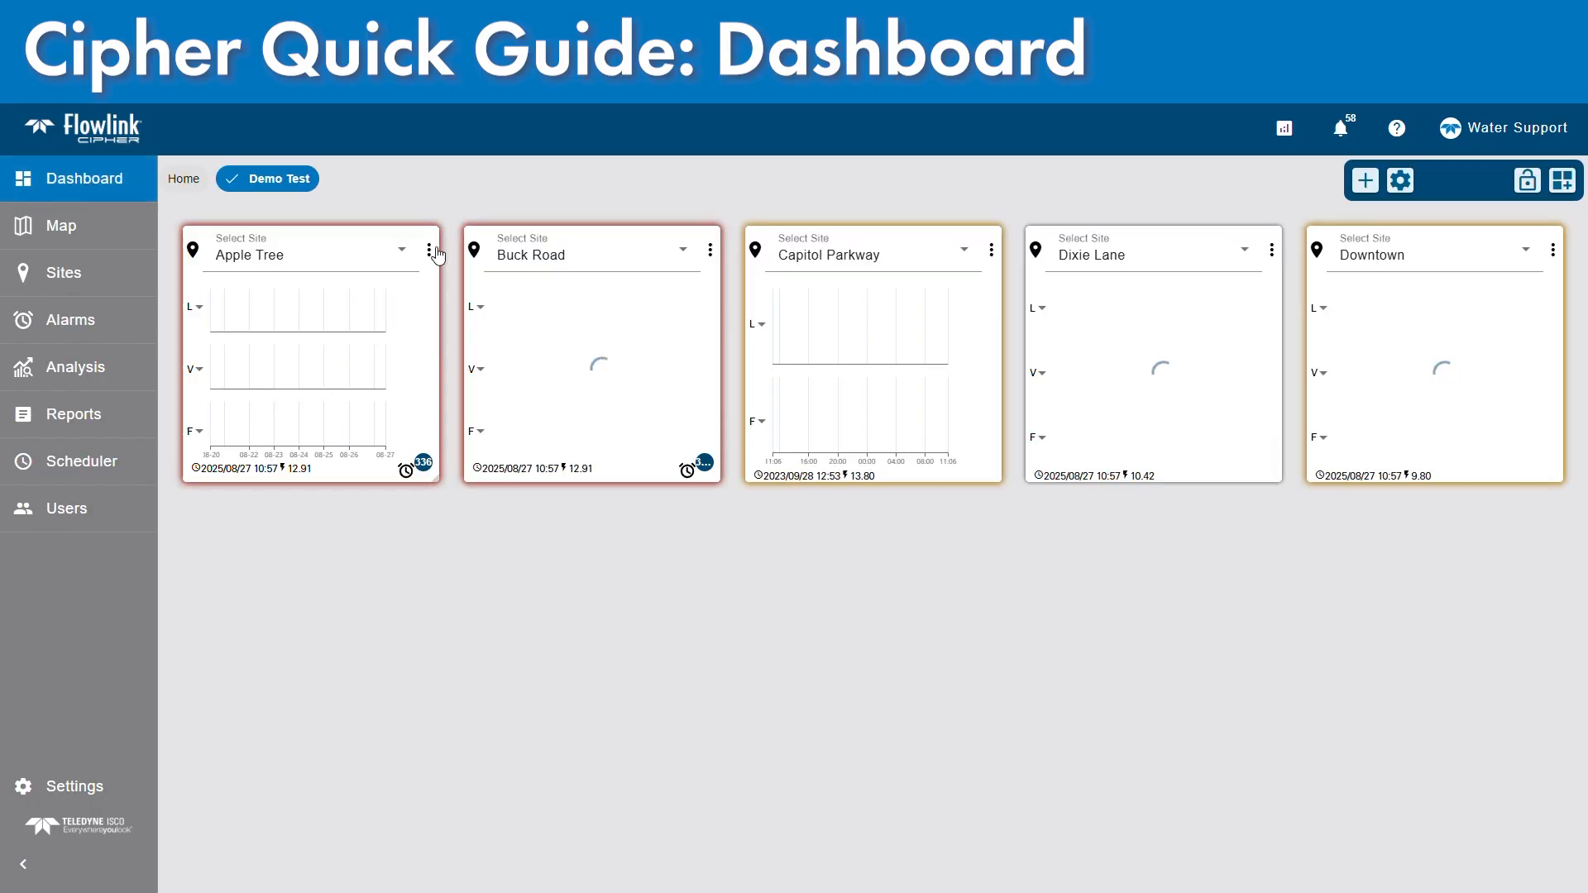
Reopen the alarm events list from the Apple Tree gadget and return to the dashboard.
{"action": "left_click", "coordinate": [405, 470]}
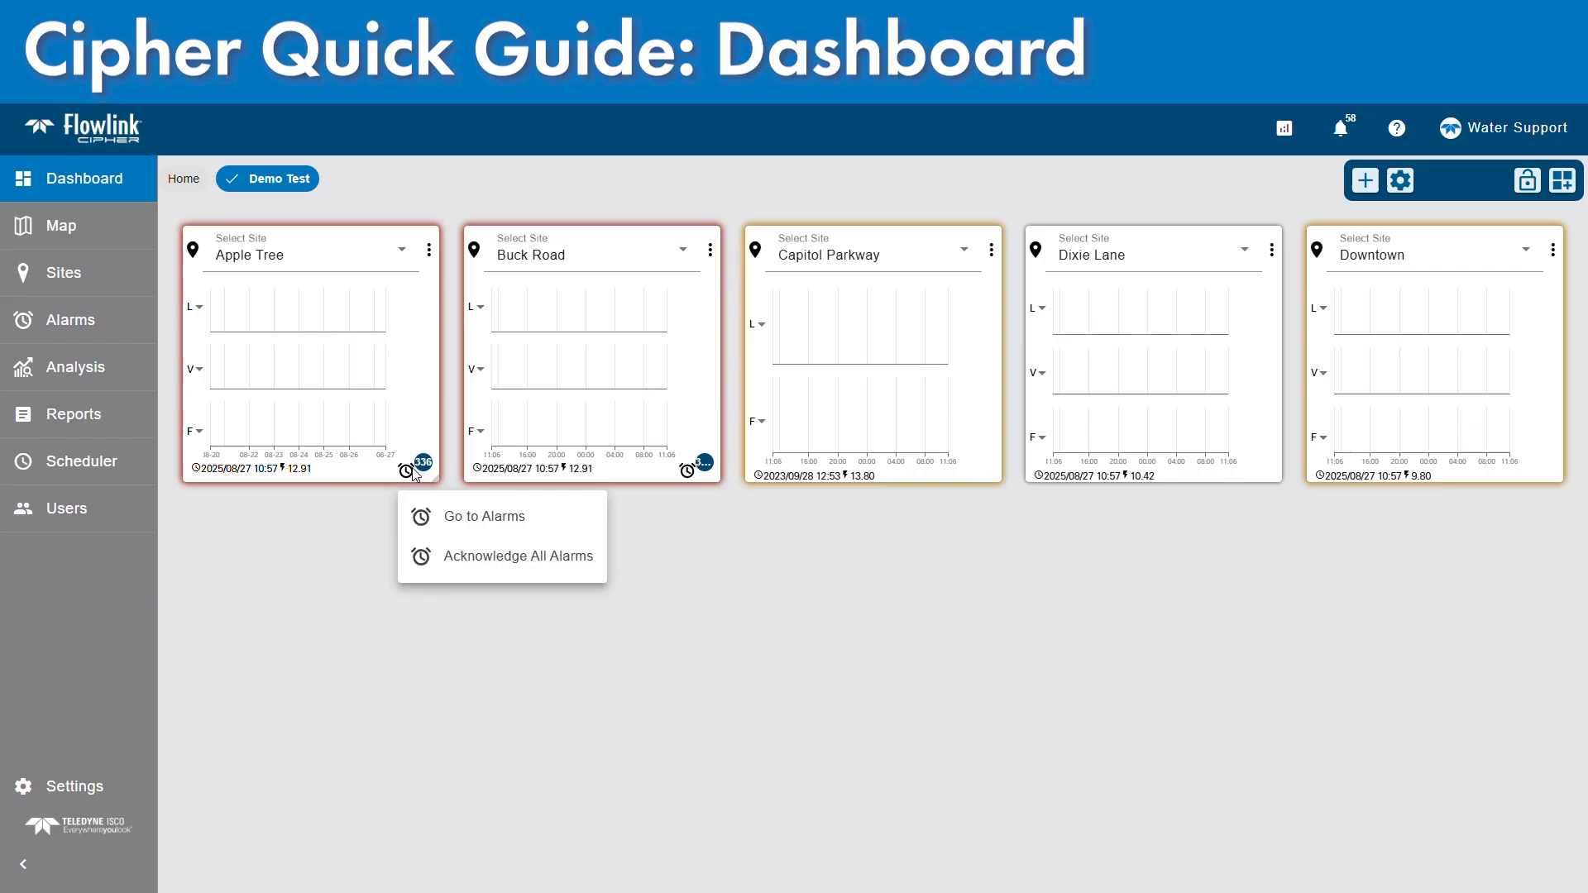
{"action": "left_click", "coordinate": [503, 519]}
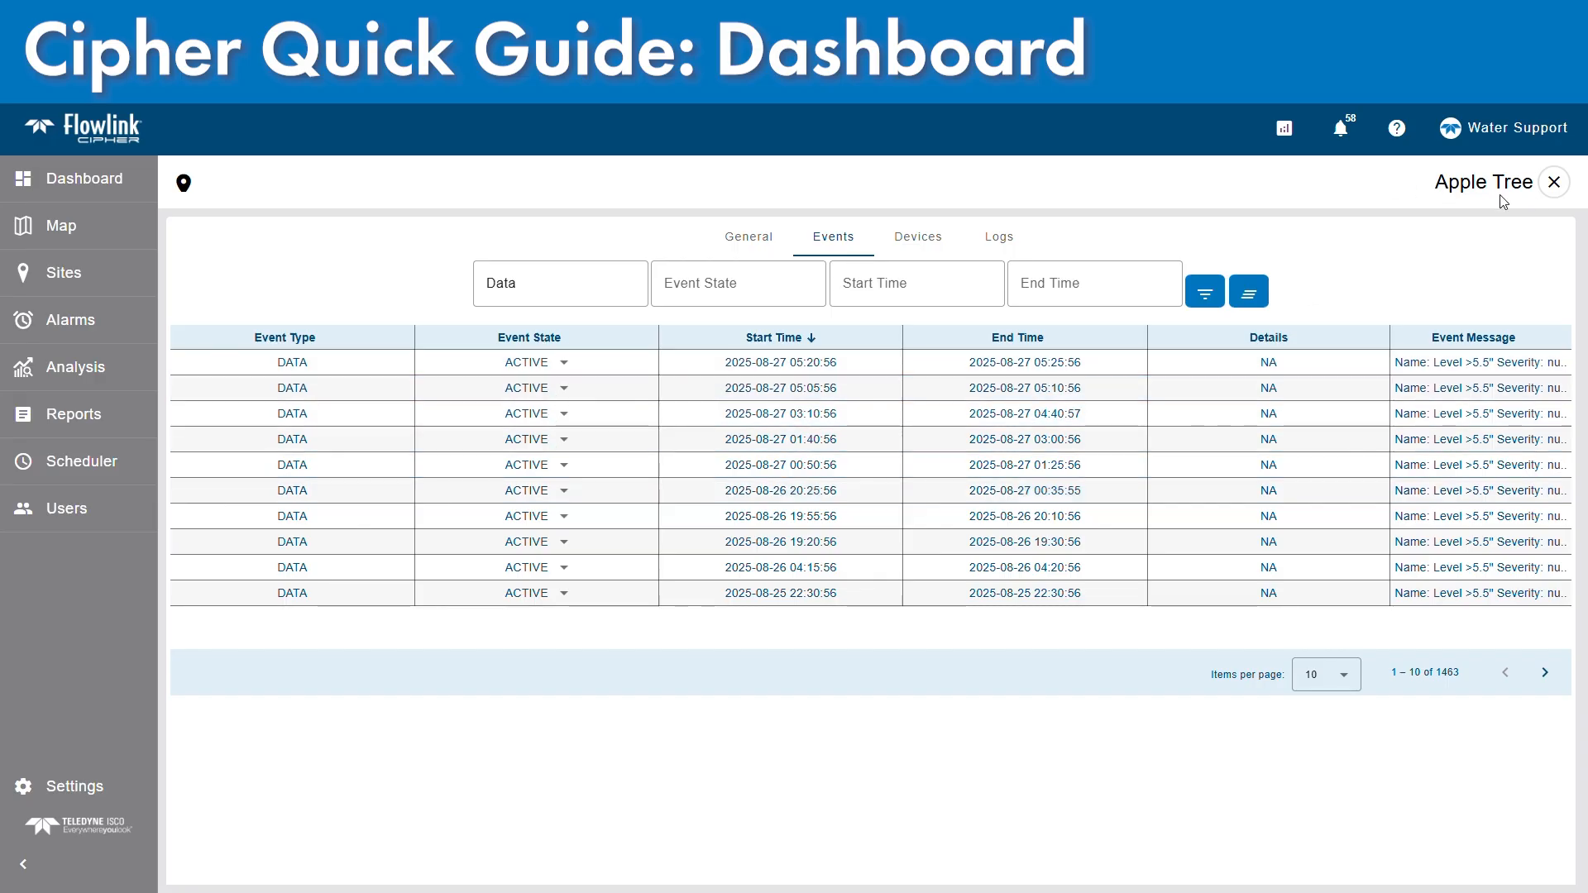
{"action": "left_click", "coordinate": [84, 189]}
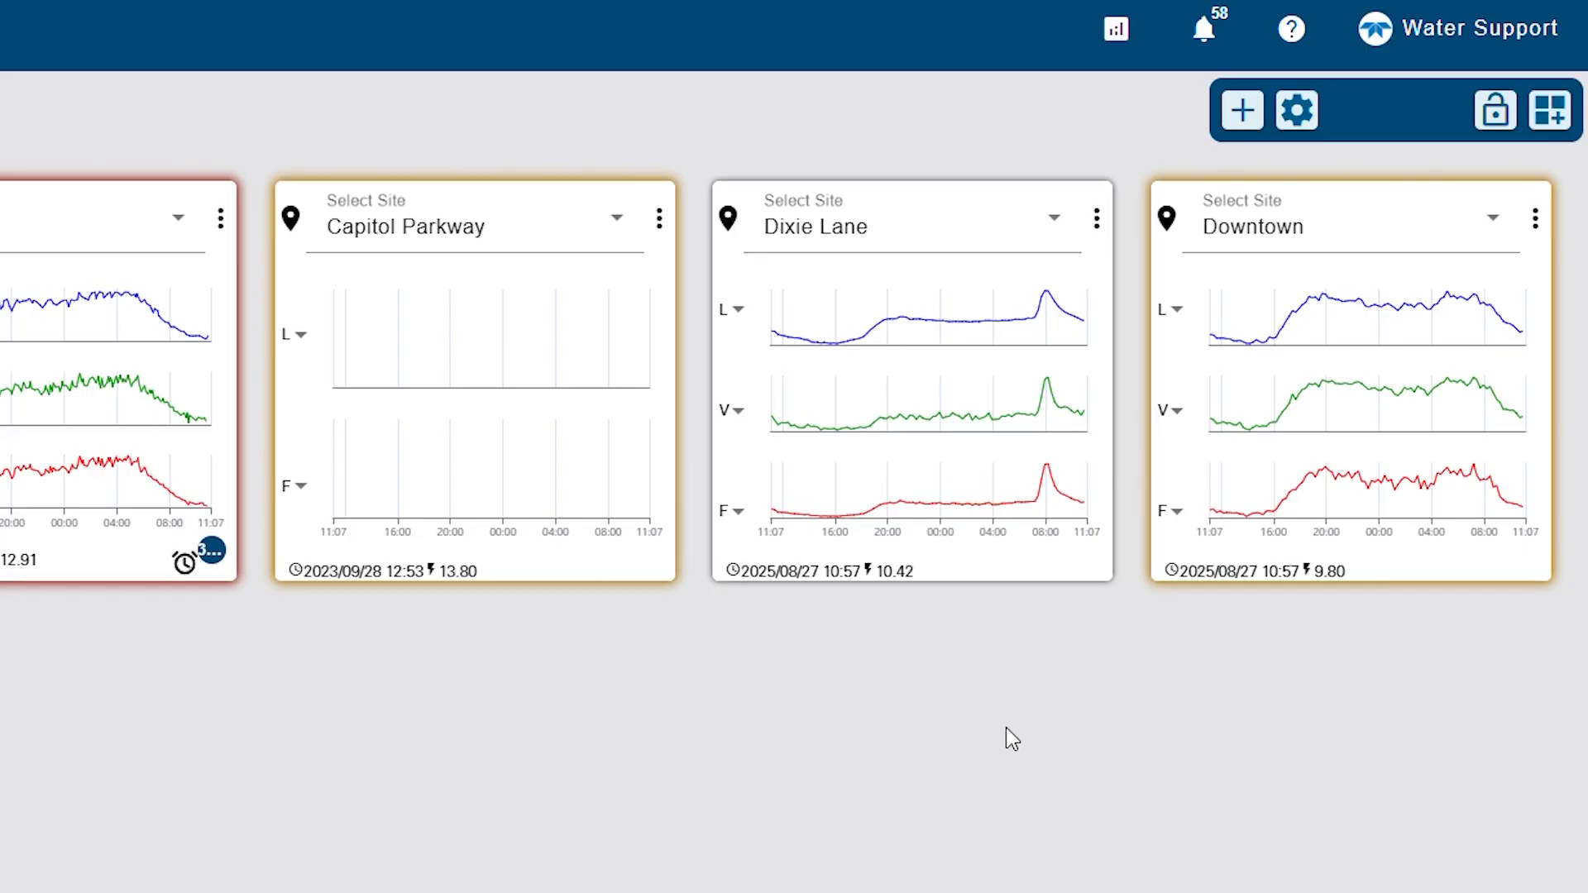
Add a graphing gadget to the Demo Test dashboard and assign it the graph Elba Ave (Storm I and I) (May 5th).
{"action": "left_click", "coordinate": [1563, 114]}
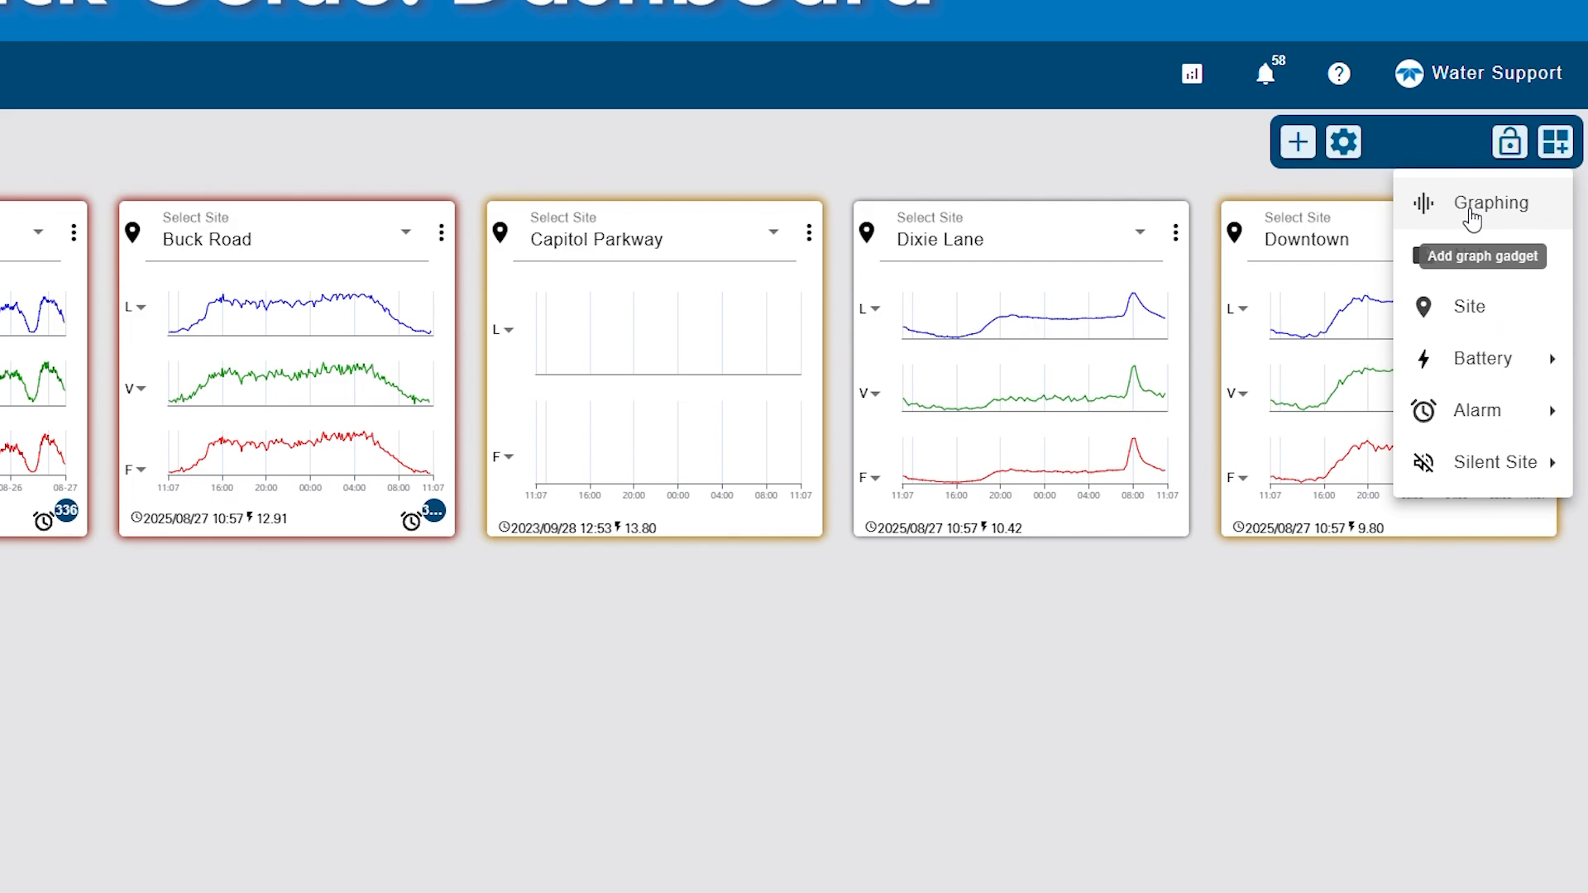
{"action": "left_click", "coordinate": [1456, 186]}
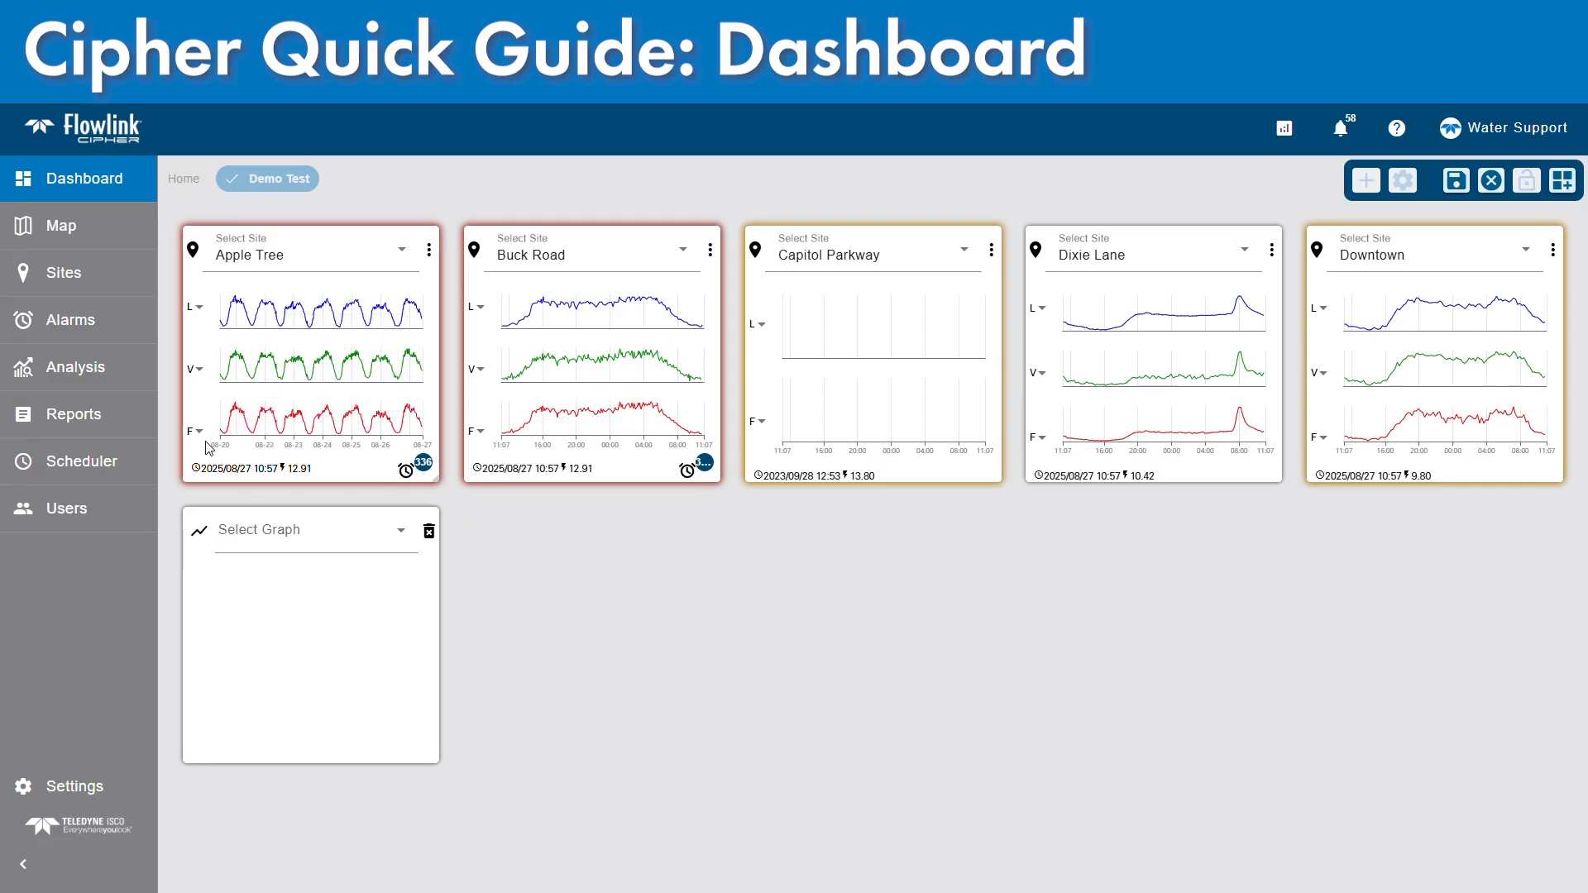
{"action": "left_click", "coordinate": [277, 539]}
{"action": "scroll", "coordinate": [364, 685], "scroll_direction": "down", "scroll_amount": 10}
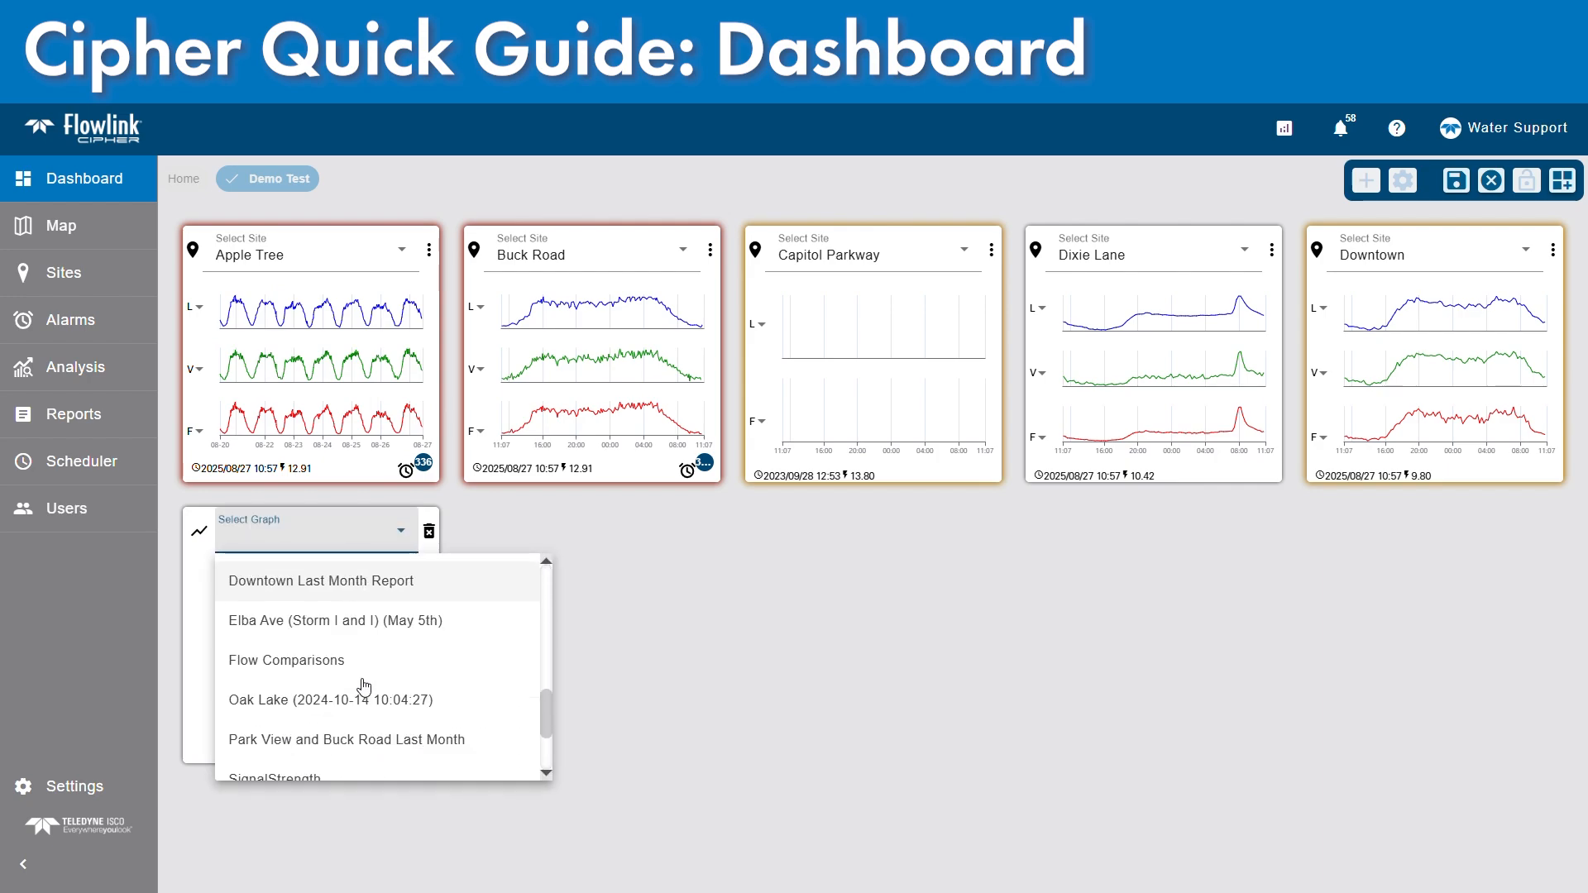
{"action": "scroll", "coordinate": [364, 685], "scroll_direction": "up", "scroll_amount": 4}
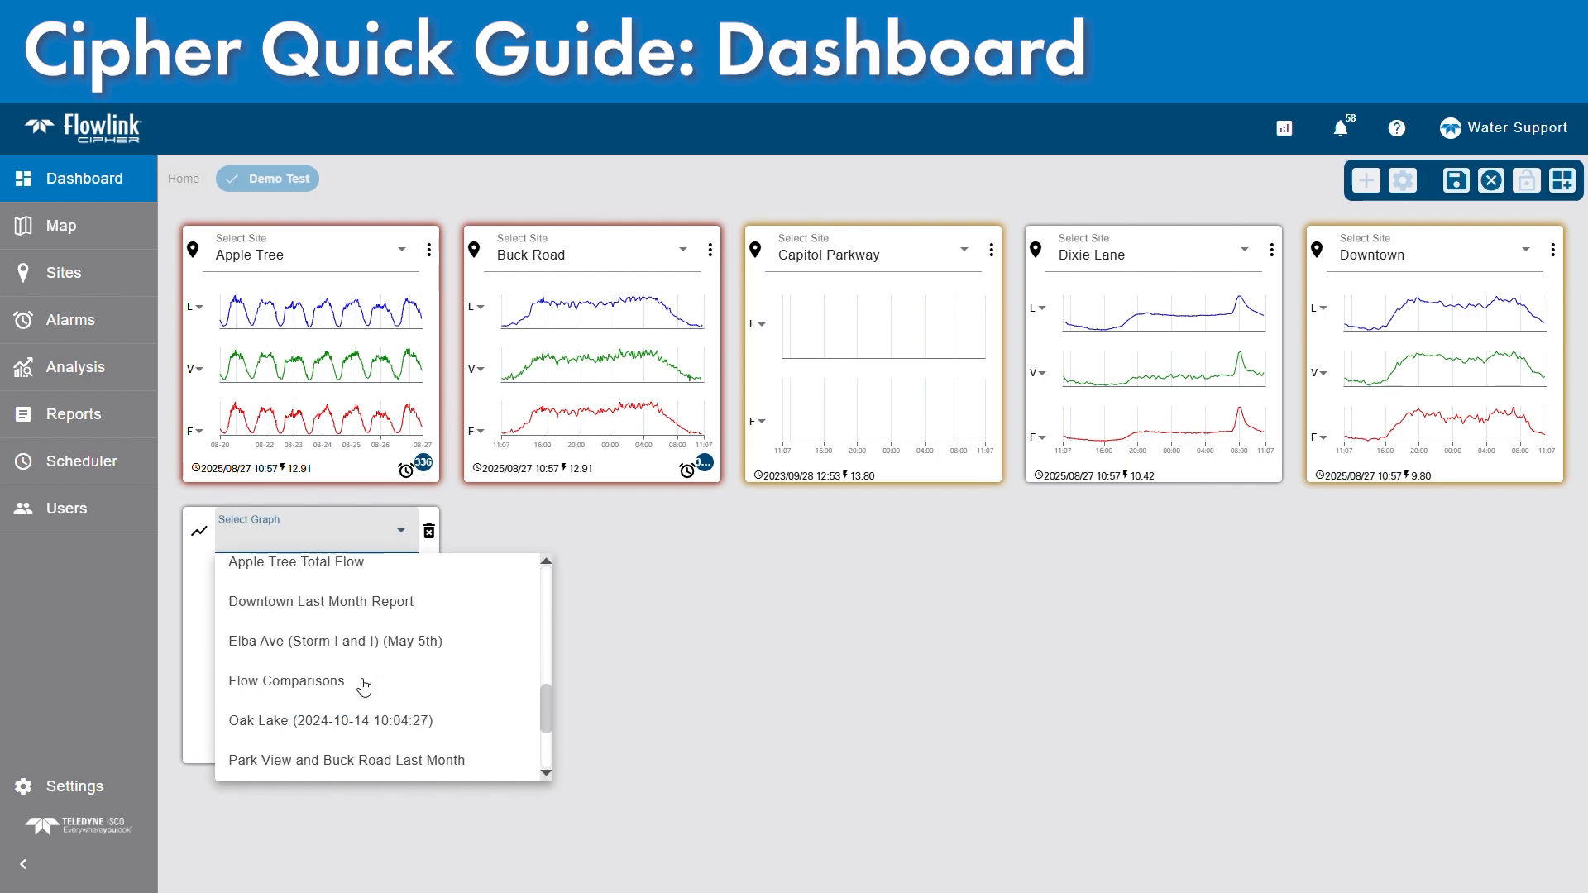
{"action": "left_click", "coordinate": [365, 638]}
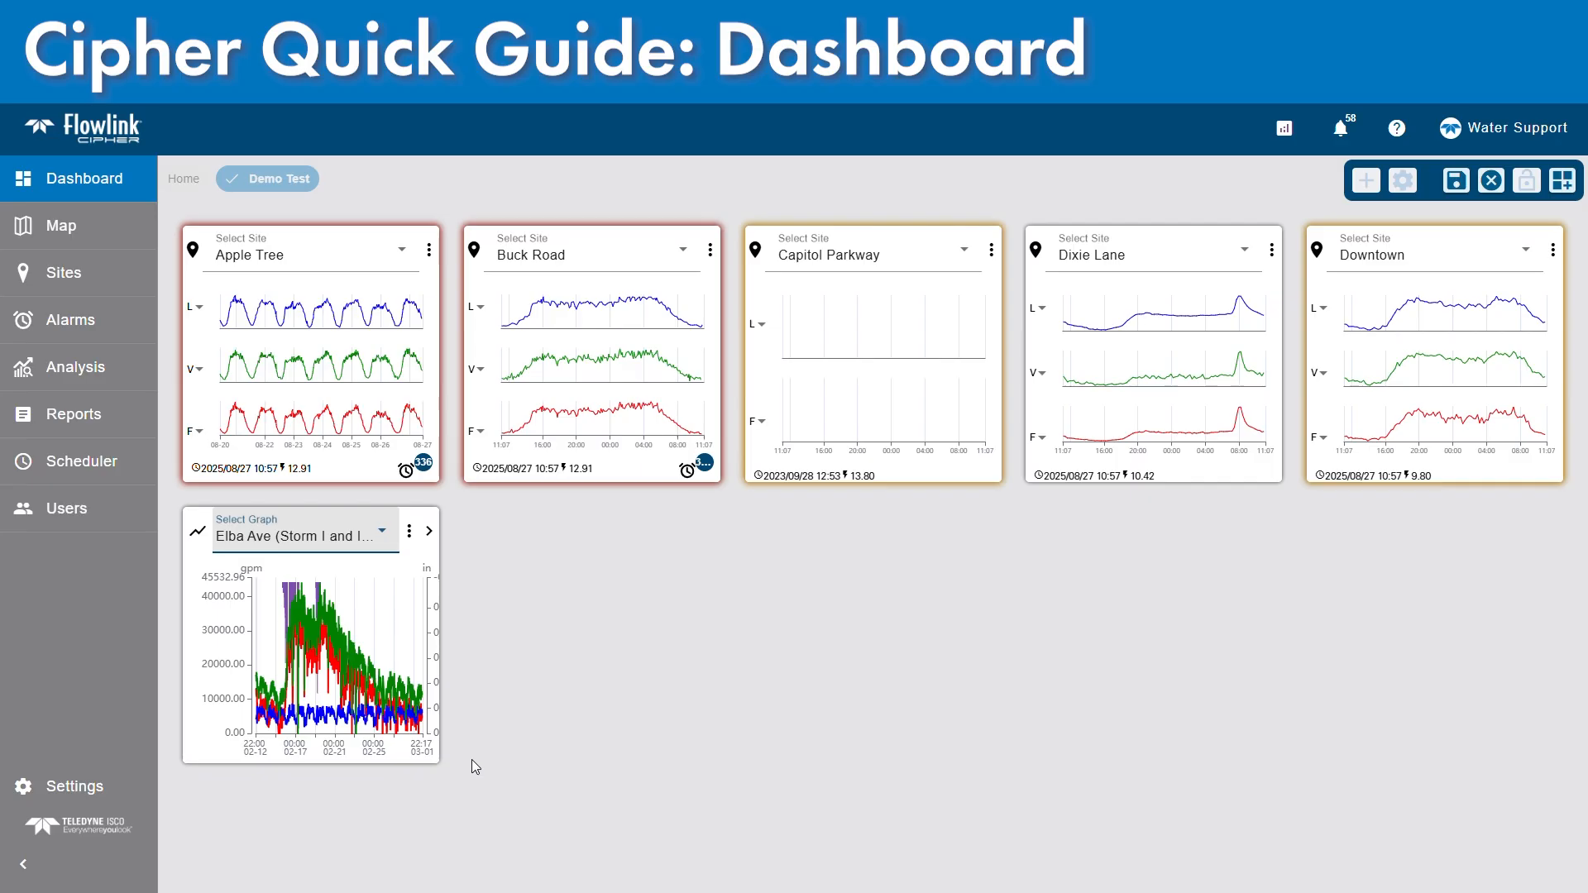
Widen the Elba Ave graph gadget to span two gadget columns, keeping it one row high.
{"action": "left_click_drag", "start_coordinate": [440, 761], "coordinate": [472, 770]}
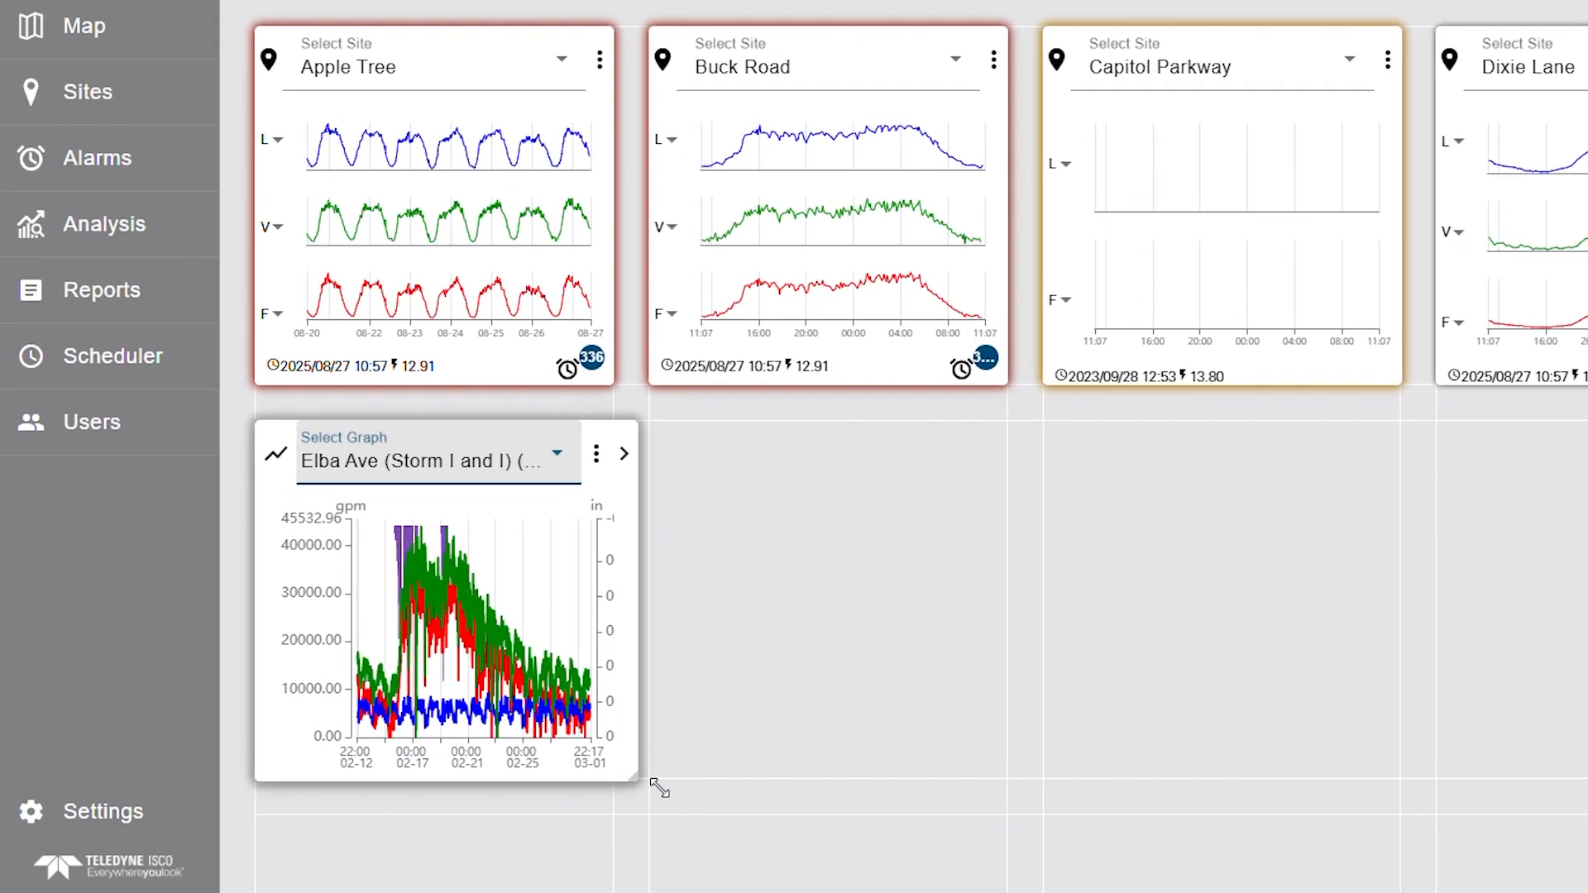
{"action": "left_click_drag", "start_coordinate": [659, 788], "coordinate": [1013, 749]}
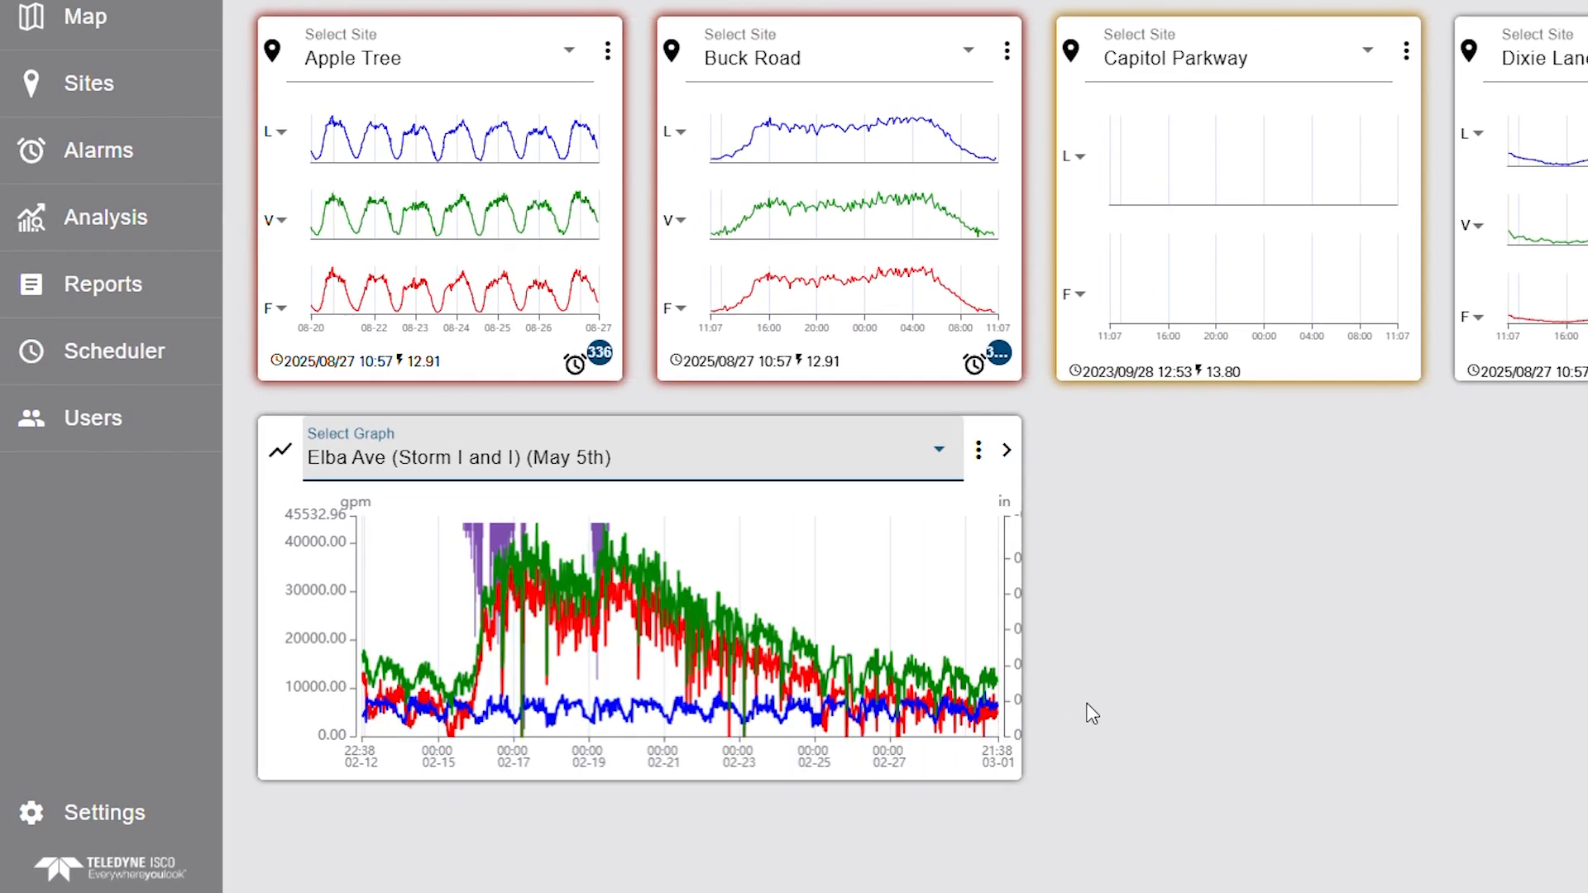
{"action": "left_click", "coordinate": [1123, 640]}
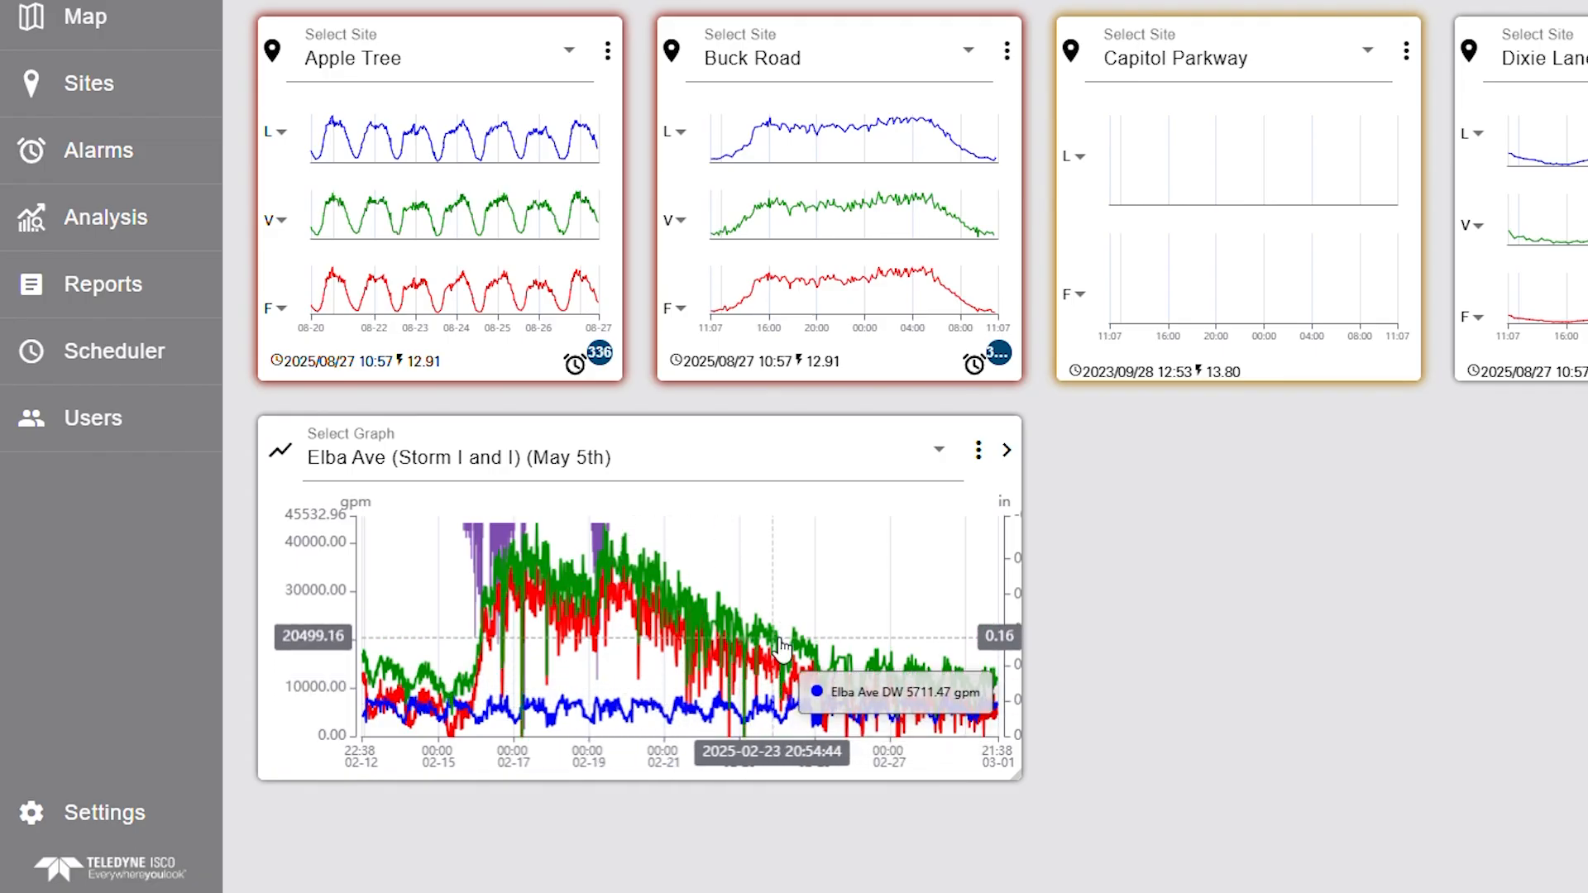
Zoom and pan through the date range of the Elba Ave graph inside its gadget.
{"action": "scroll", "coordinate": [464, 579], "scroll_direction": "up", "scroll_amount": 5}
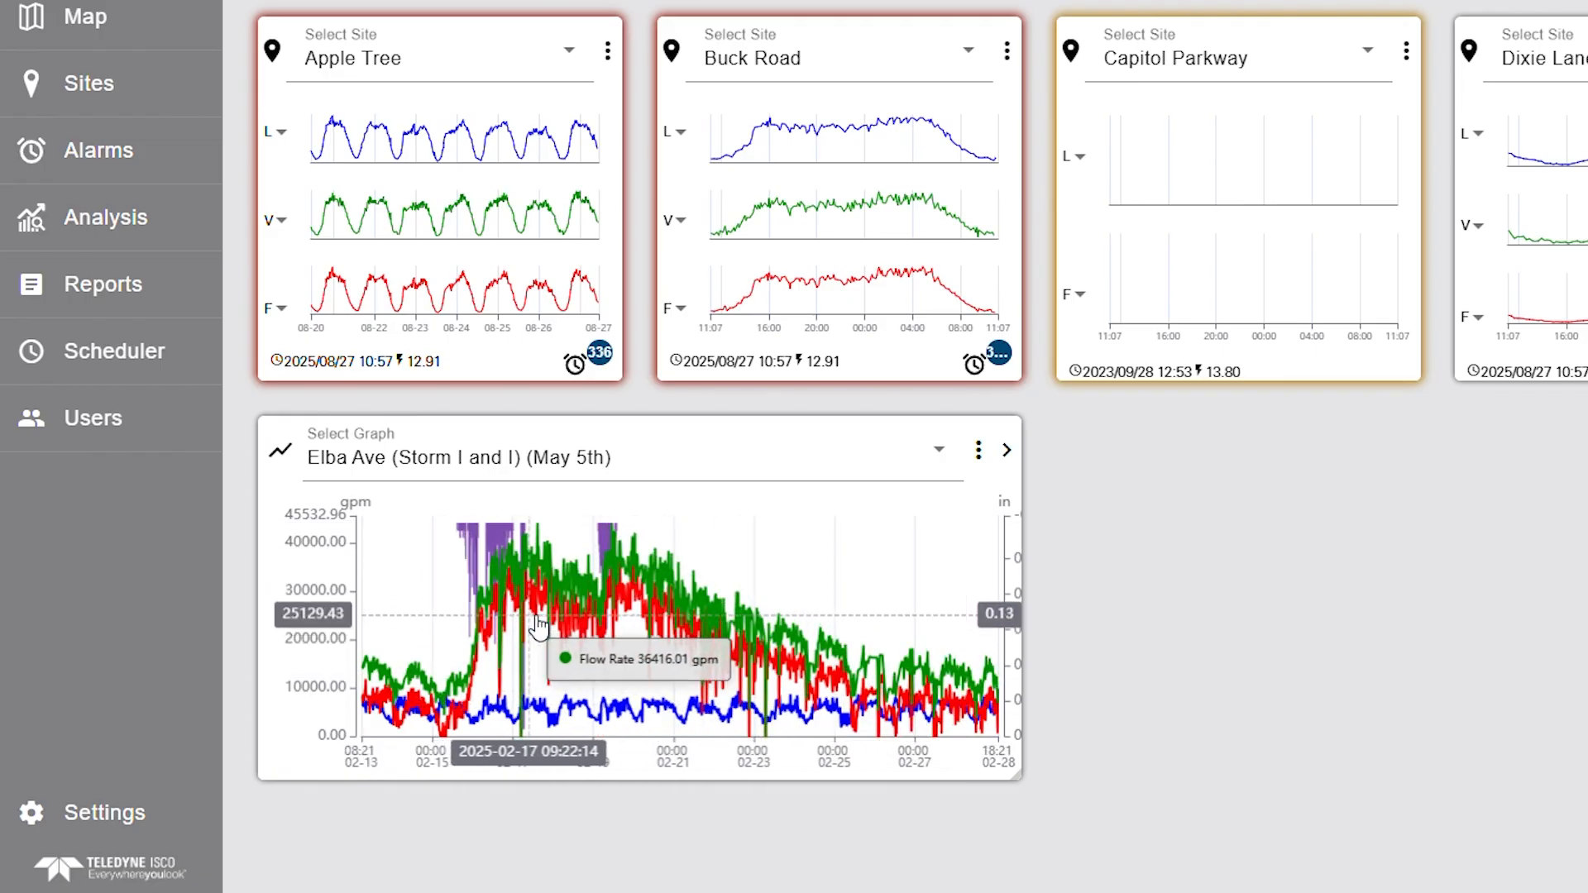
{"action": "scroll", "coordinate": [539, 625], "scroll_direction": "down", "scroll_amount": 4}
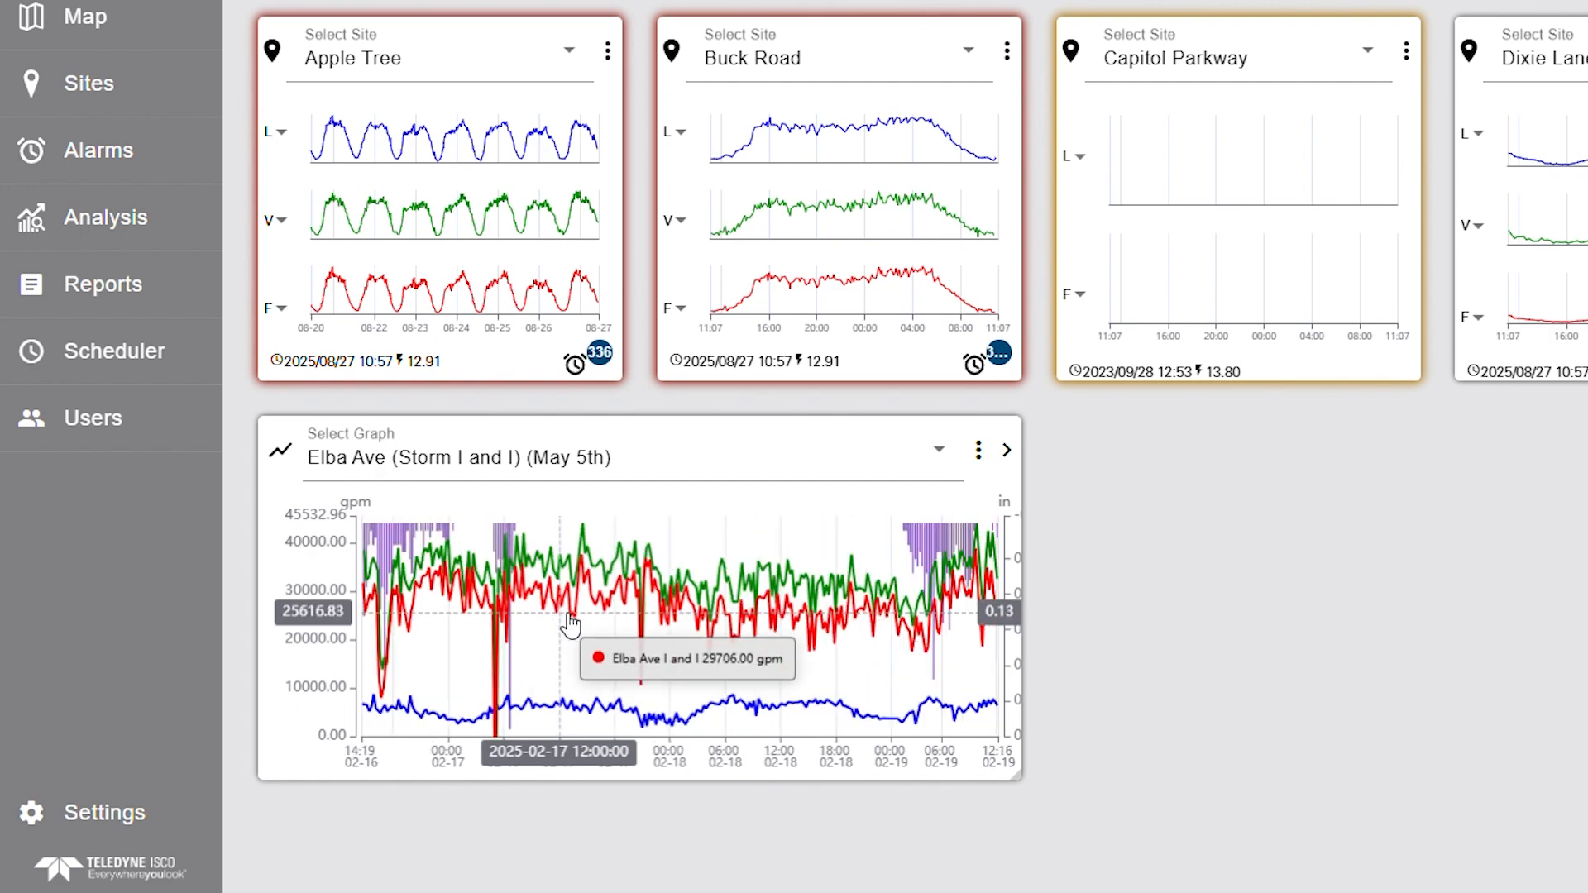
{"action": "scroll", "coordinate": [568, 618], "scroll_direction": "up", "scroll_amount": 2}
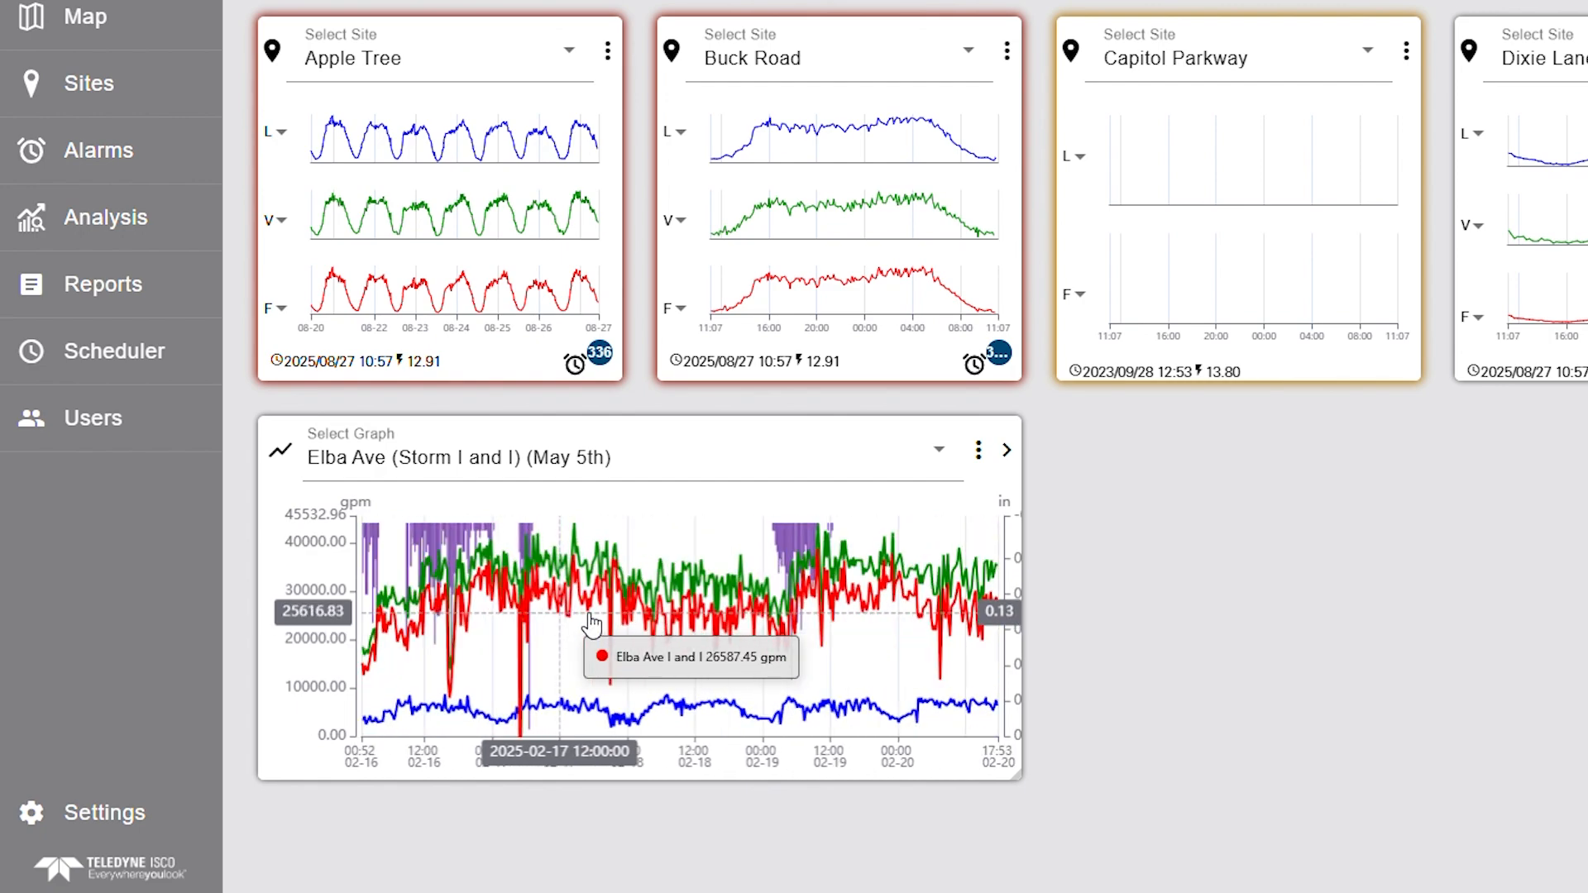
{"action": "left_click_drag", "start_coordinate": [580, 619], "coordinate": [901, 626]}
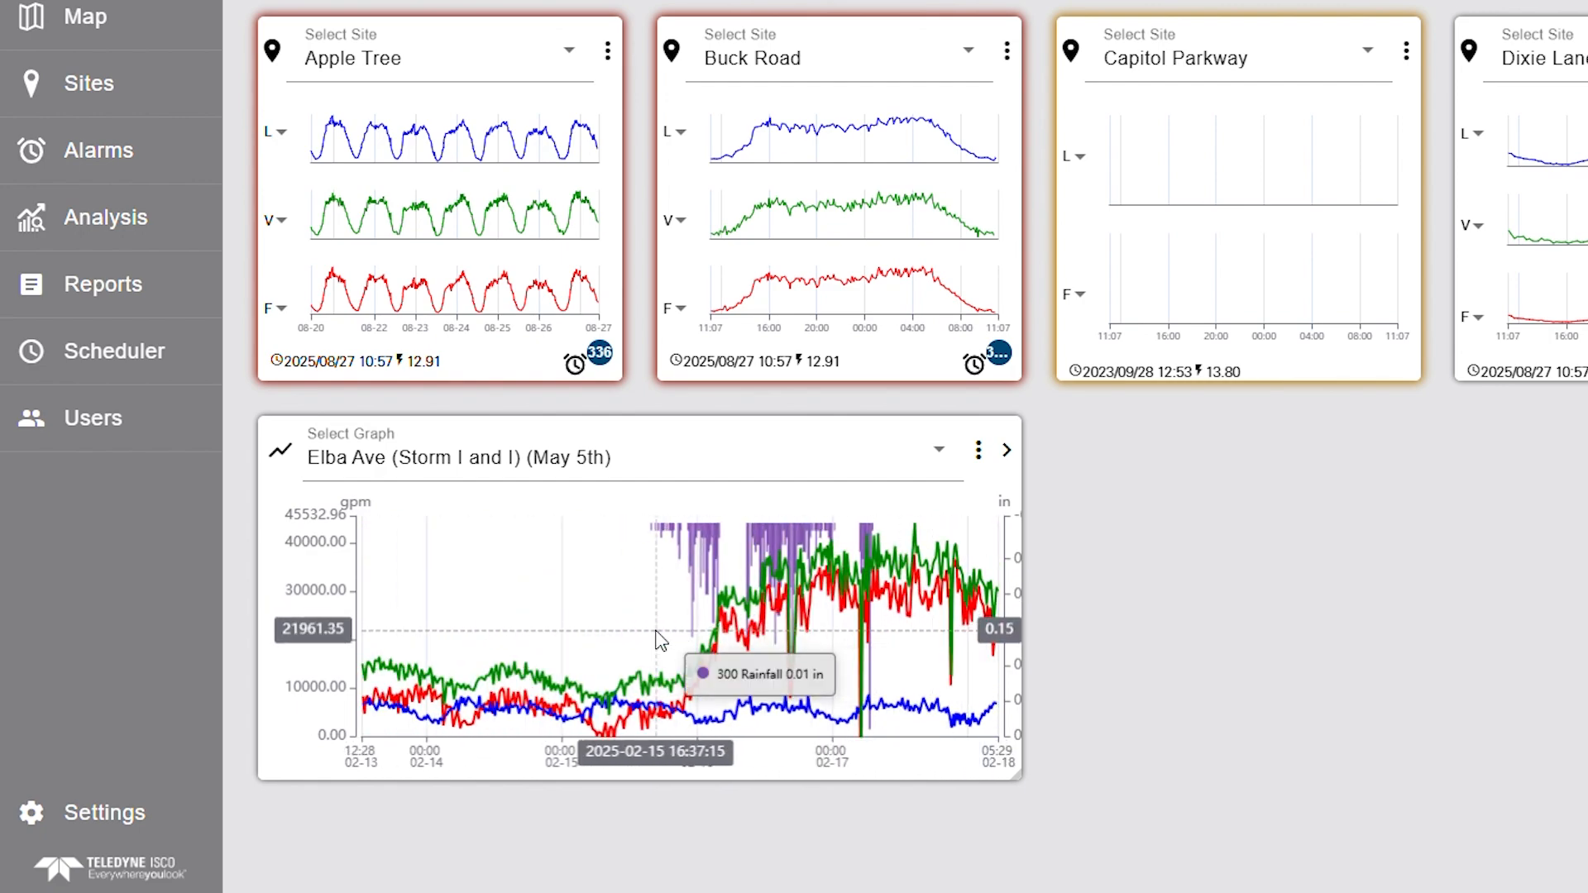
{"action": "left_click_drag", "start_coordinate": [574, 635], "coordinate": [429, 621]}
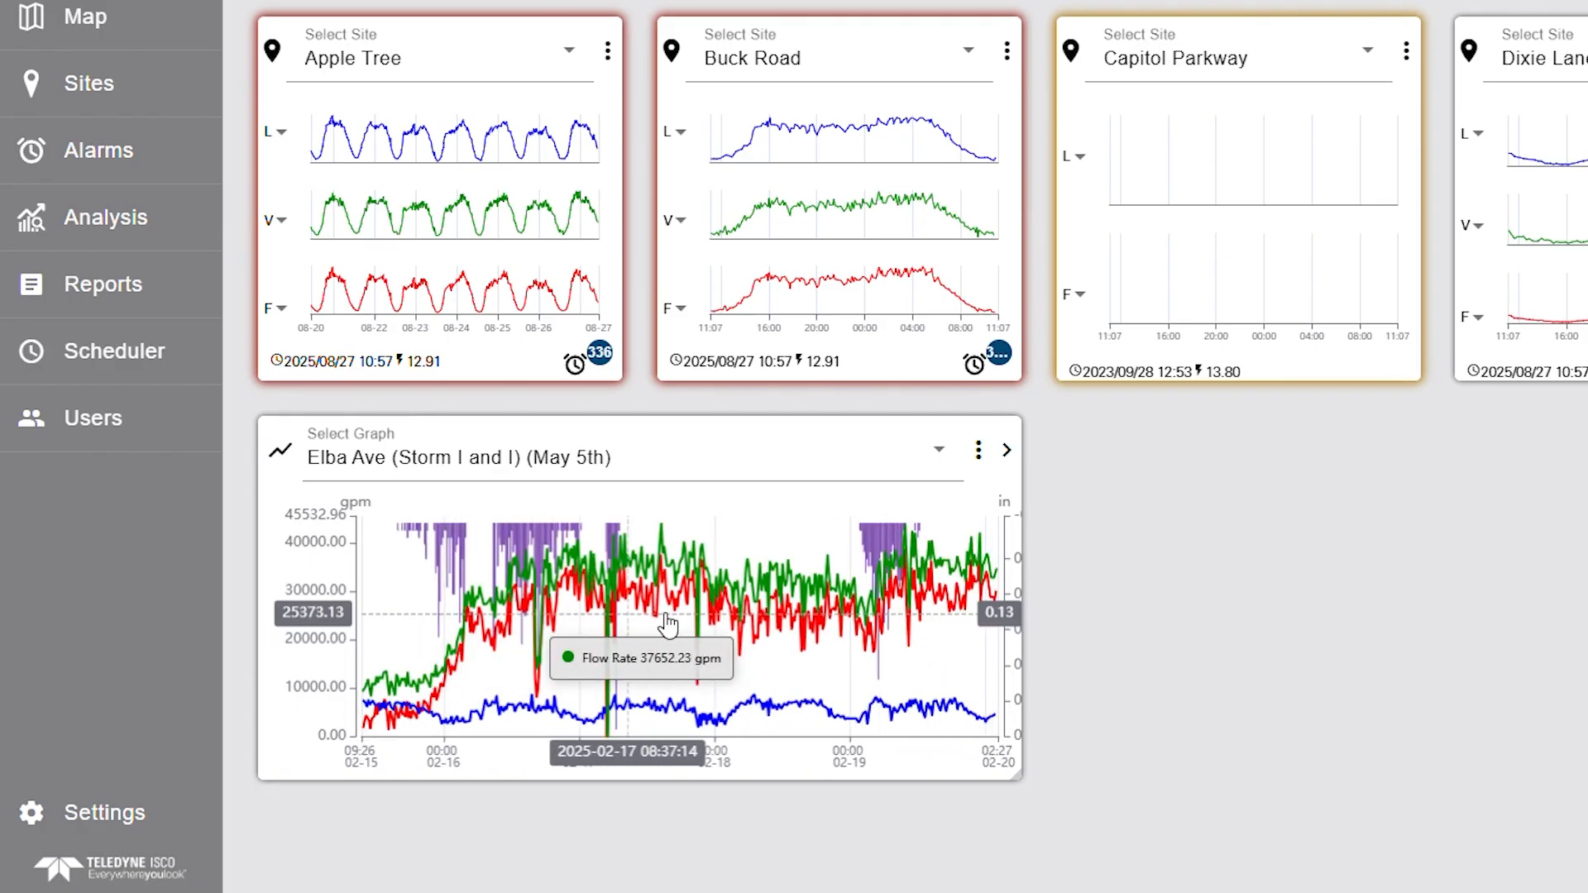
{"action": "left_click_drag", "start_coordinate": [667, 623], "coordinate": [567, 622]}
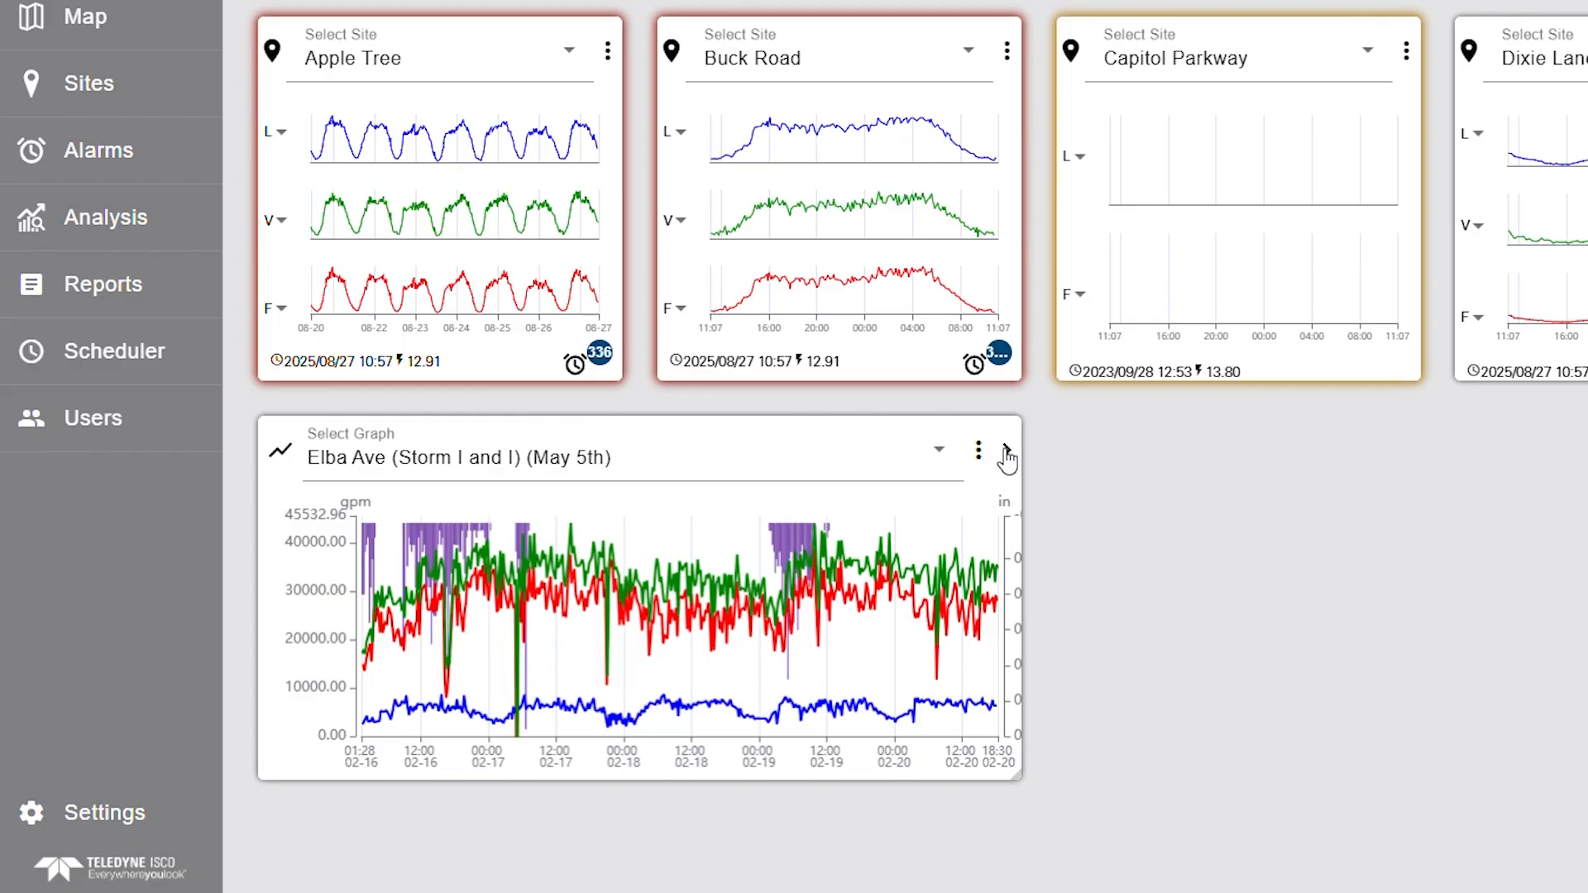
Request the full graph from the Elba Ave gadget's options and save the dashboard changes.
{"action": "left_click", "coordinate": [981, 454]}
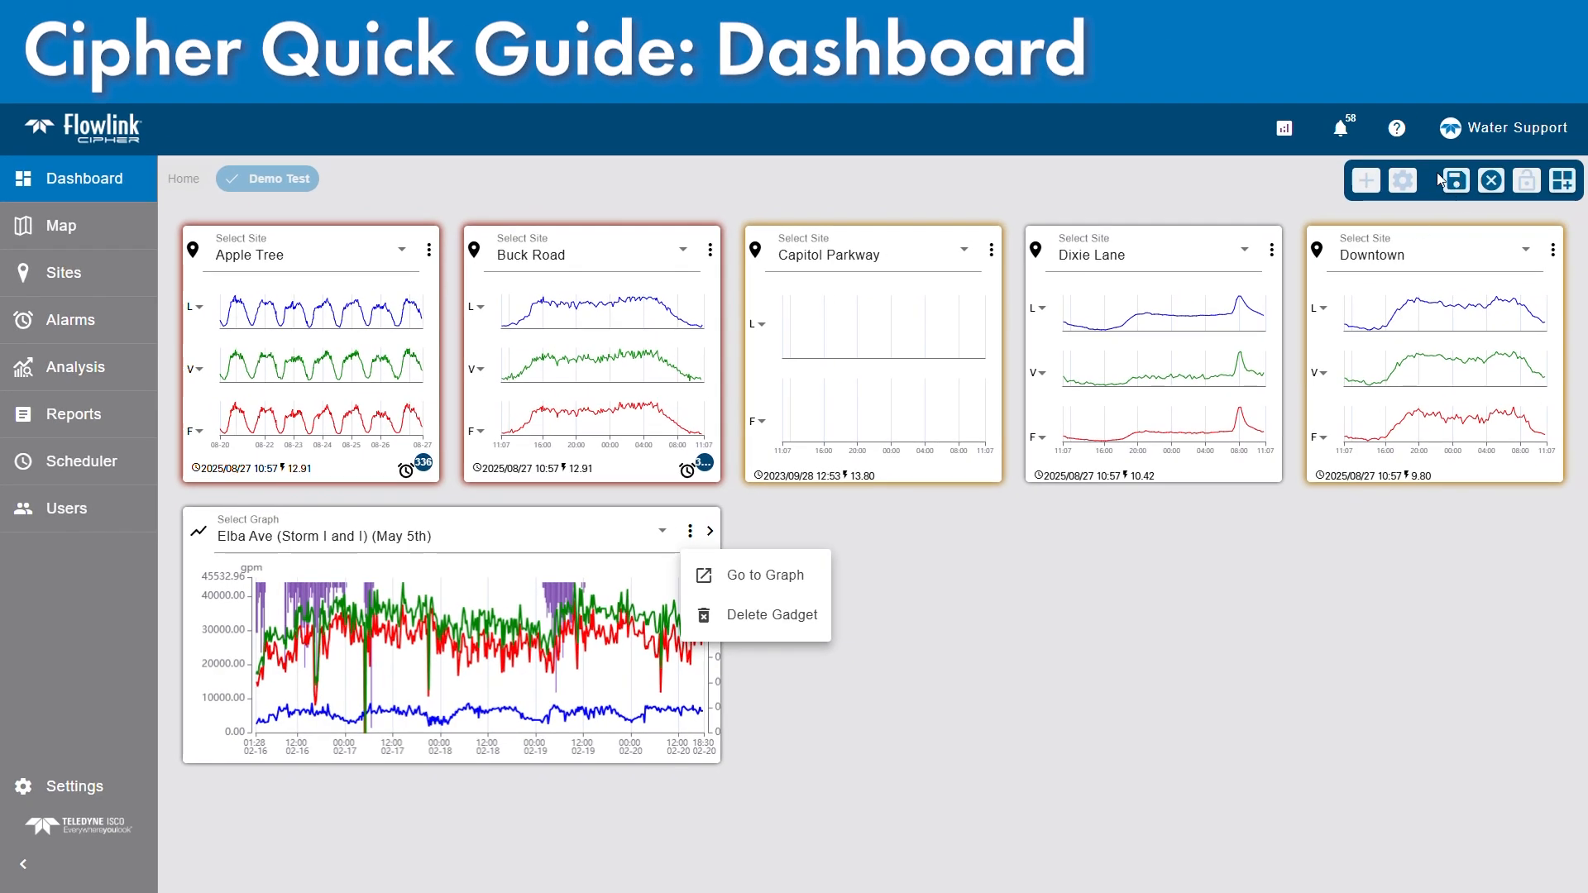
{"action": "left_click", "coordinate": [742, 581]}
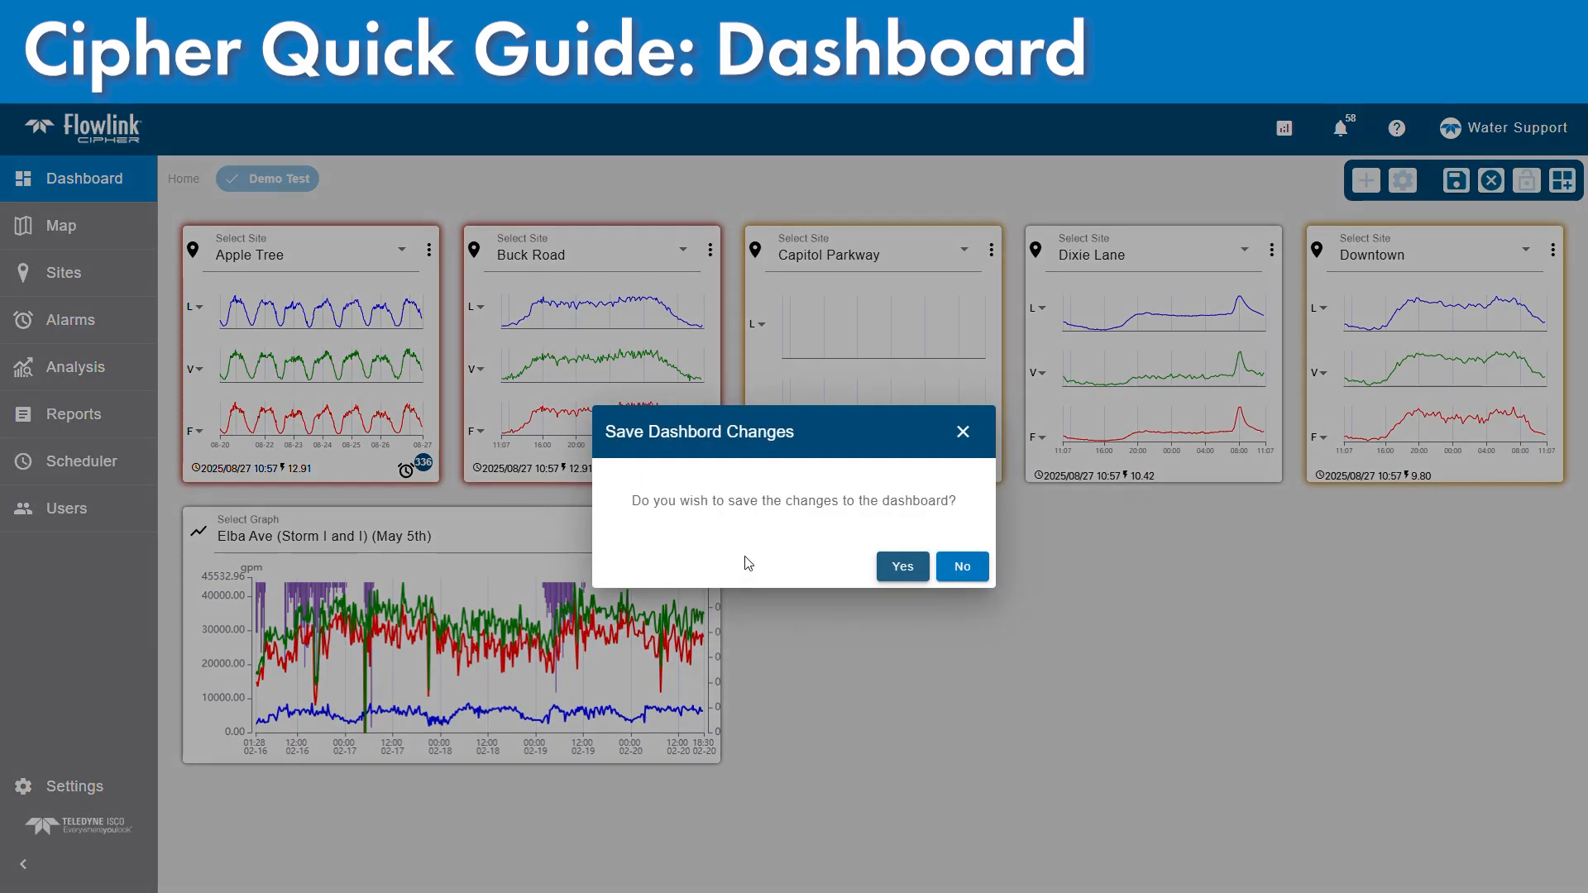
{"action": "left_click", "coordinate": [902, 568]}
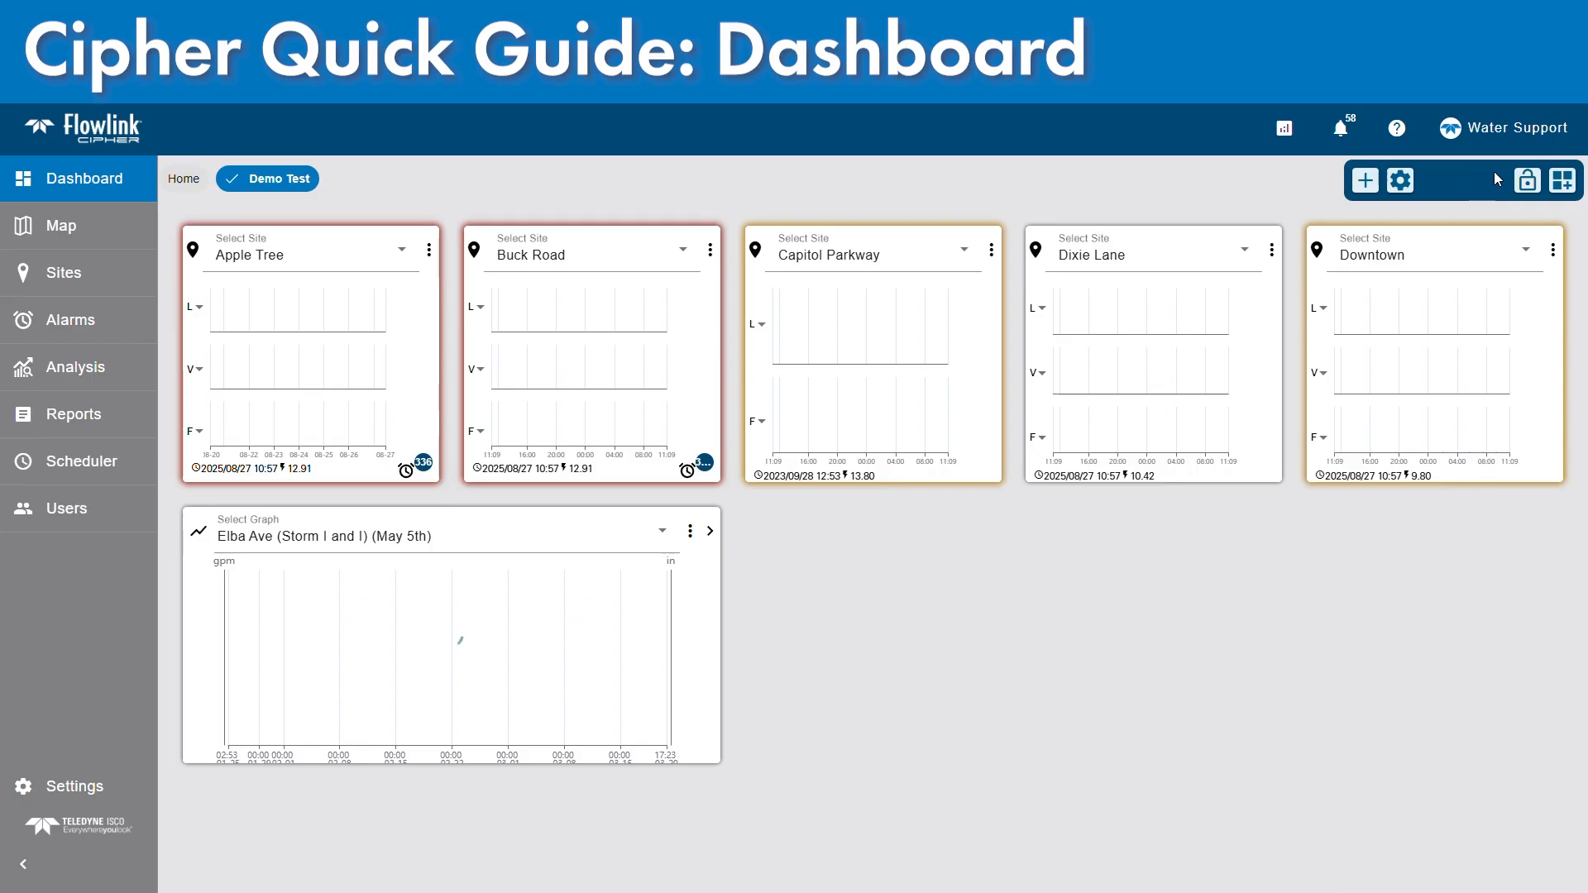
View the Elba Ave graph in the full analysis view from its gadget and return to the dashboard.
{"action": "left_click", "coordinate": [691, 534]}
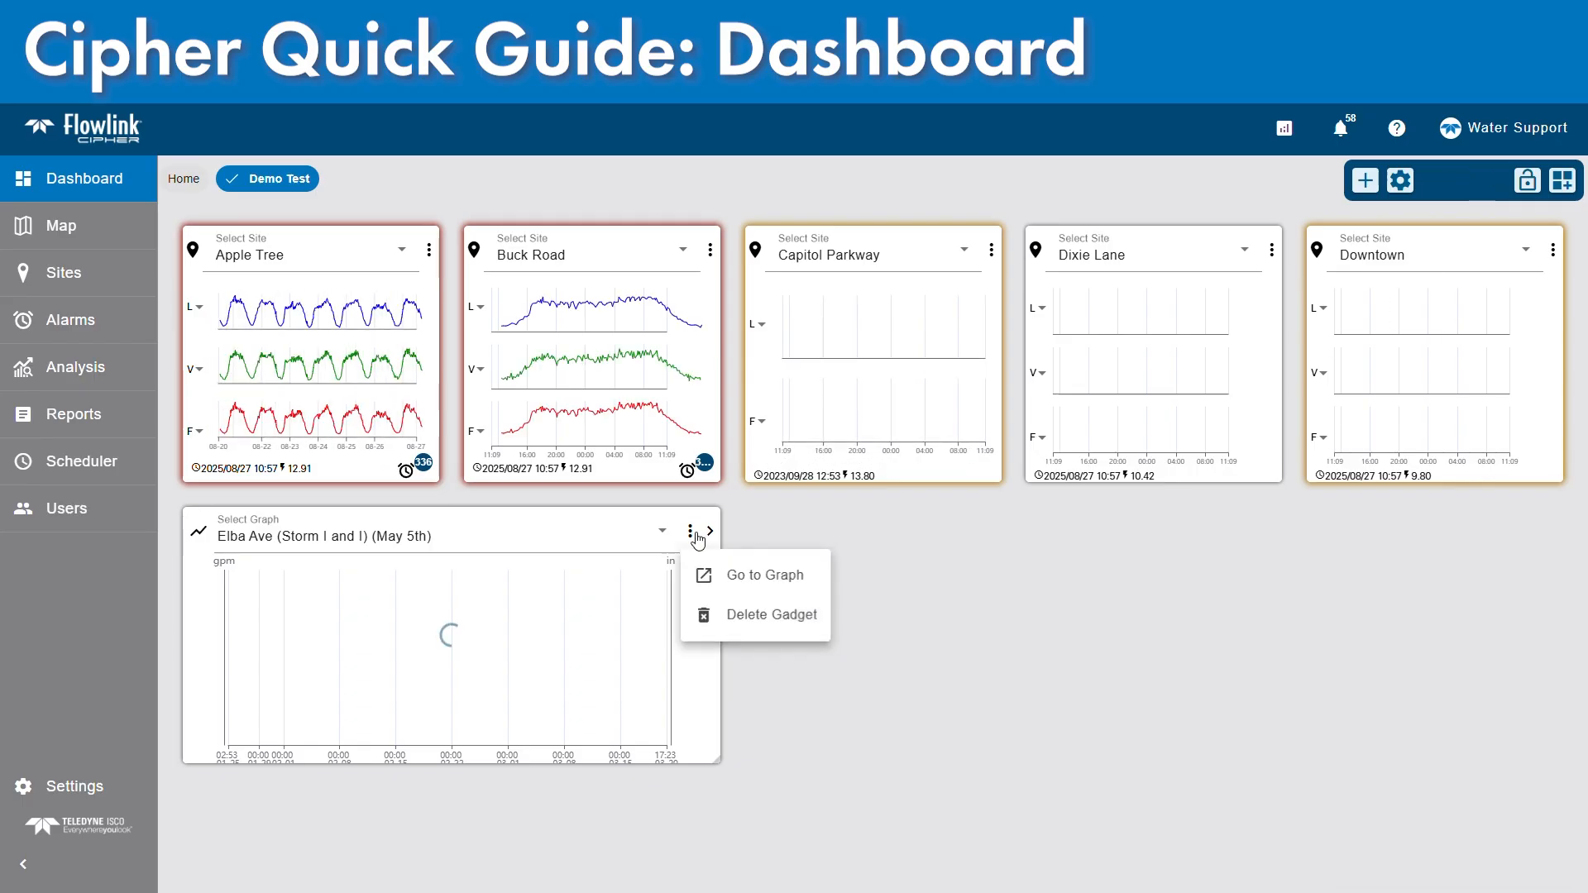
{"action": "left_click", "coordinate": [781, 577]}
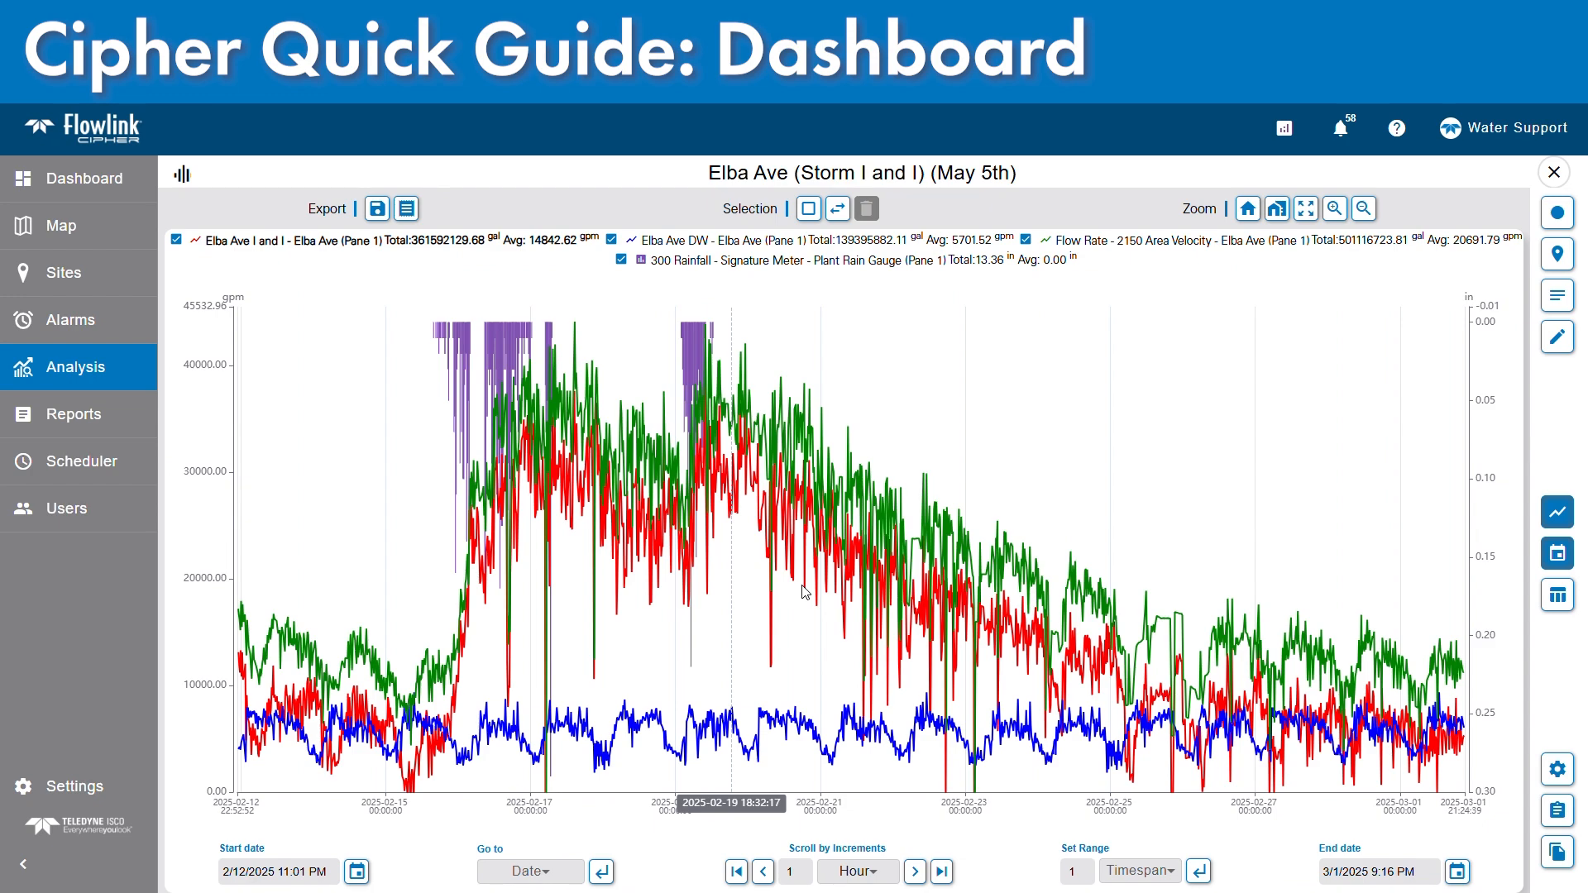
{"action": "left_click", "coordinate": [97, 186]}
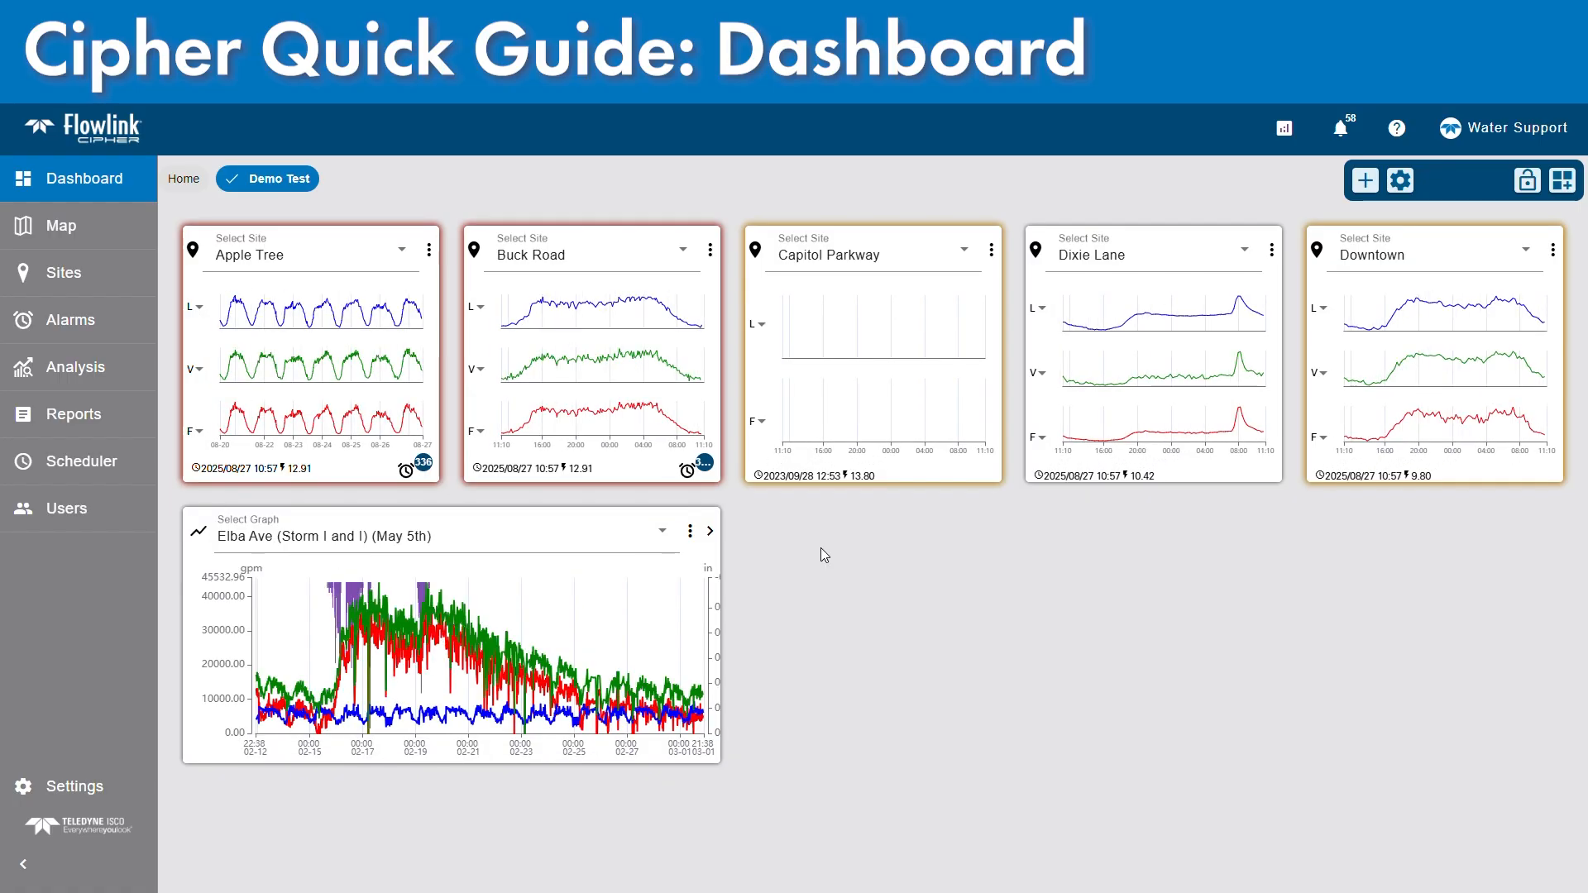
Add a graphing gadget that displays the Apple Tree (Scatter Plot) graph and save the dashboard changes.
{"action": "mouse_move", "coordinate": [221, 478]}
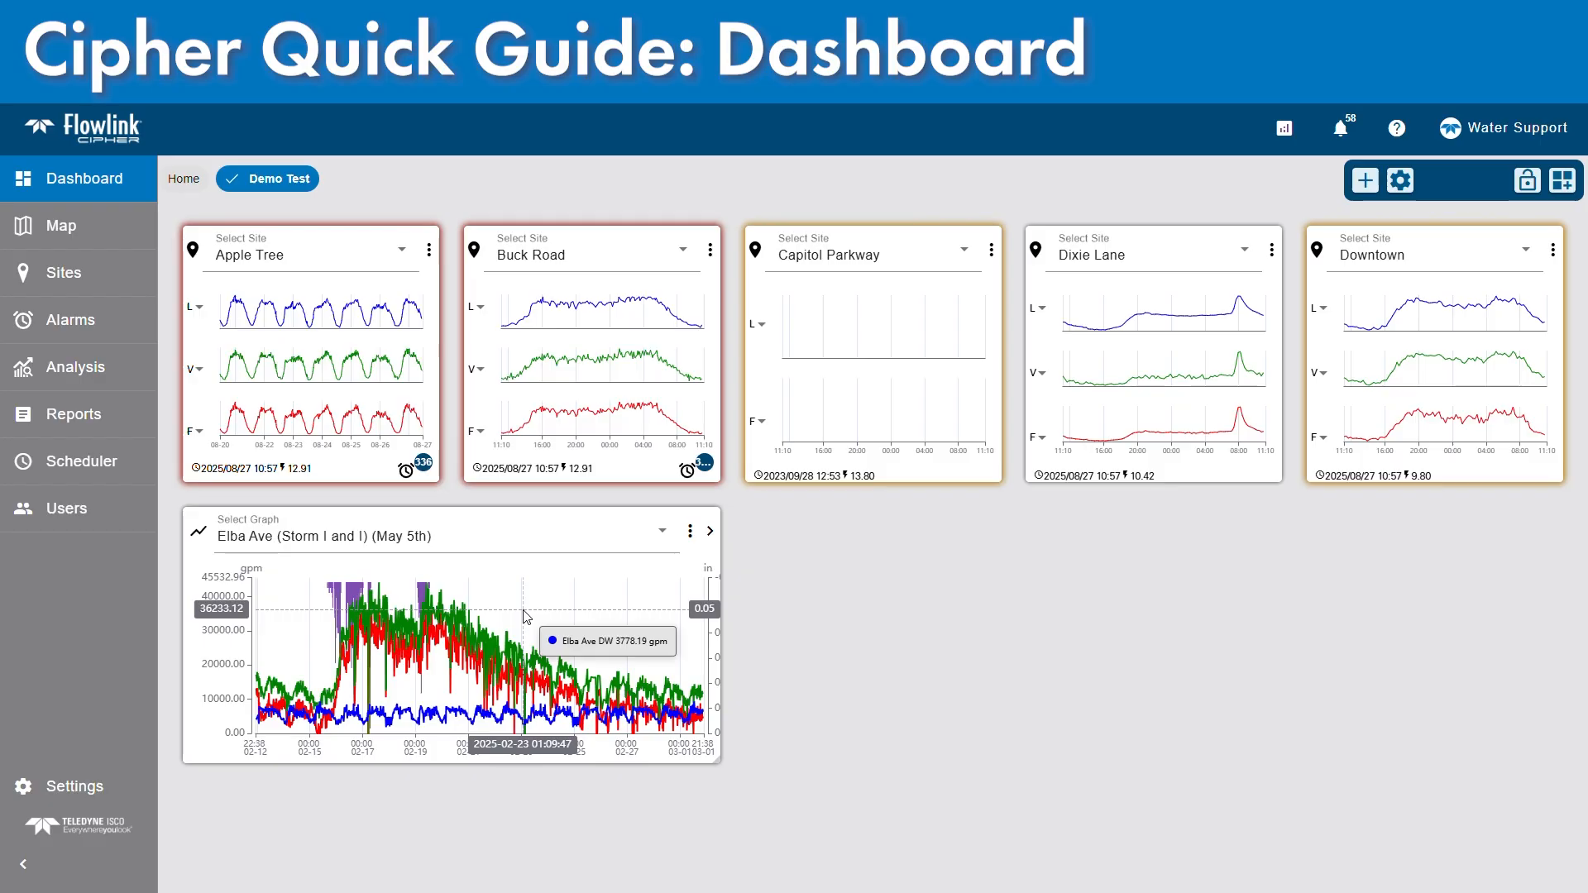
{"action": "left_click", "coordinate": [1563, 180]}
{"action": "left_click", "coordinate": [1481, 225]}
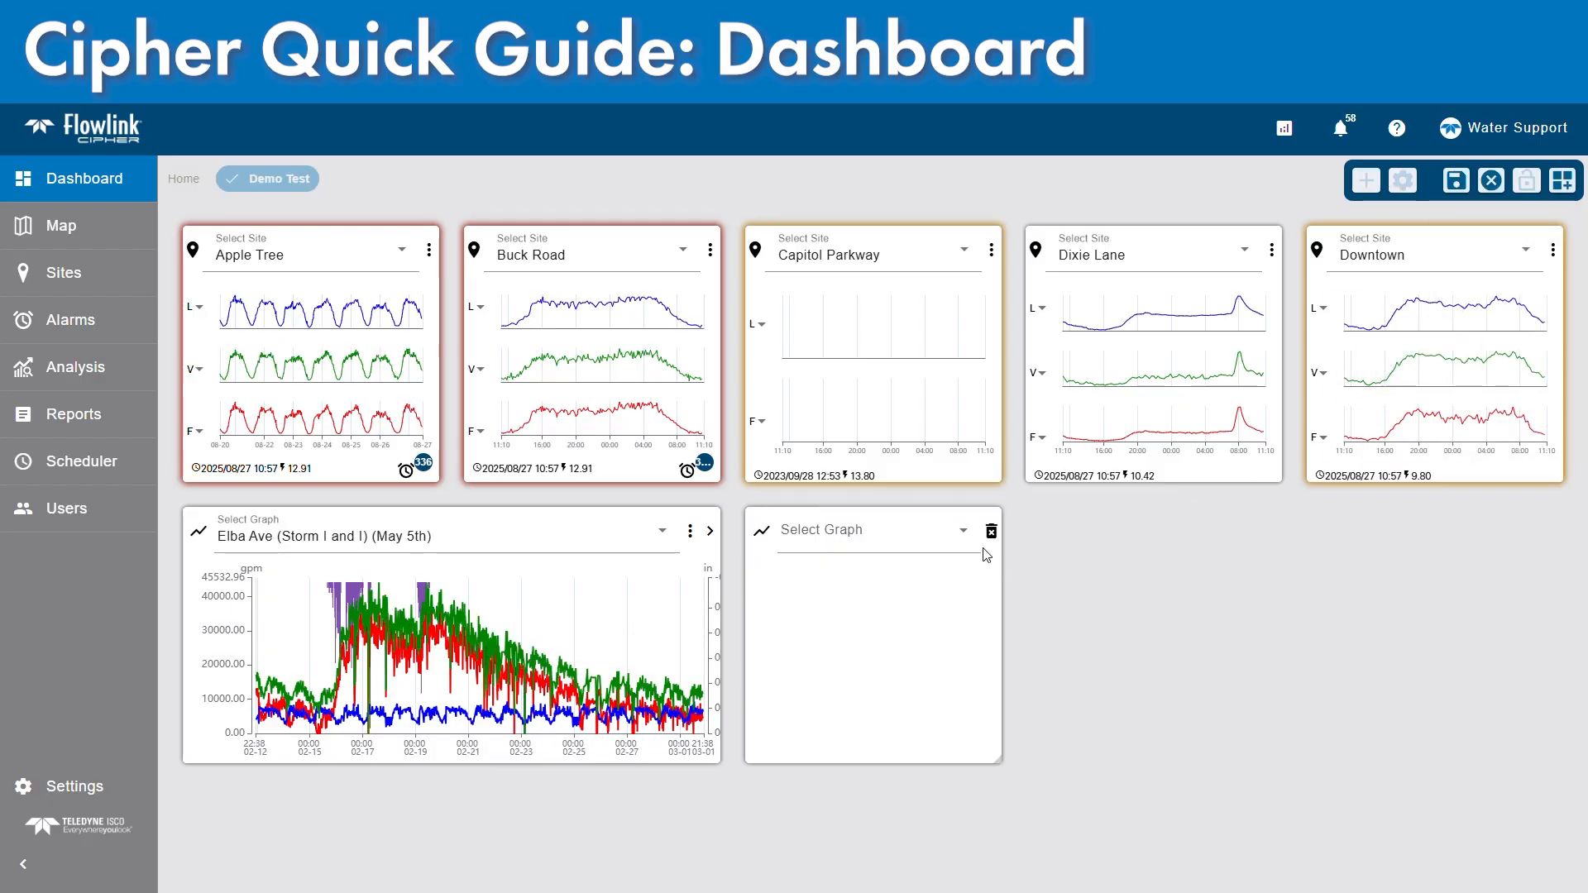
{"action": "left_click", "coordinate": [964, 530]}
{"action": "scroll", "coordinate": [921, 685], "scroll_direction": "down", "scroll_amount": 3}
{"action": "scroll", "coordinate": [921, 685], "scroll_direction": "down", "scroll_amount": 6}
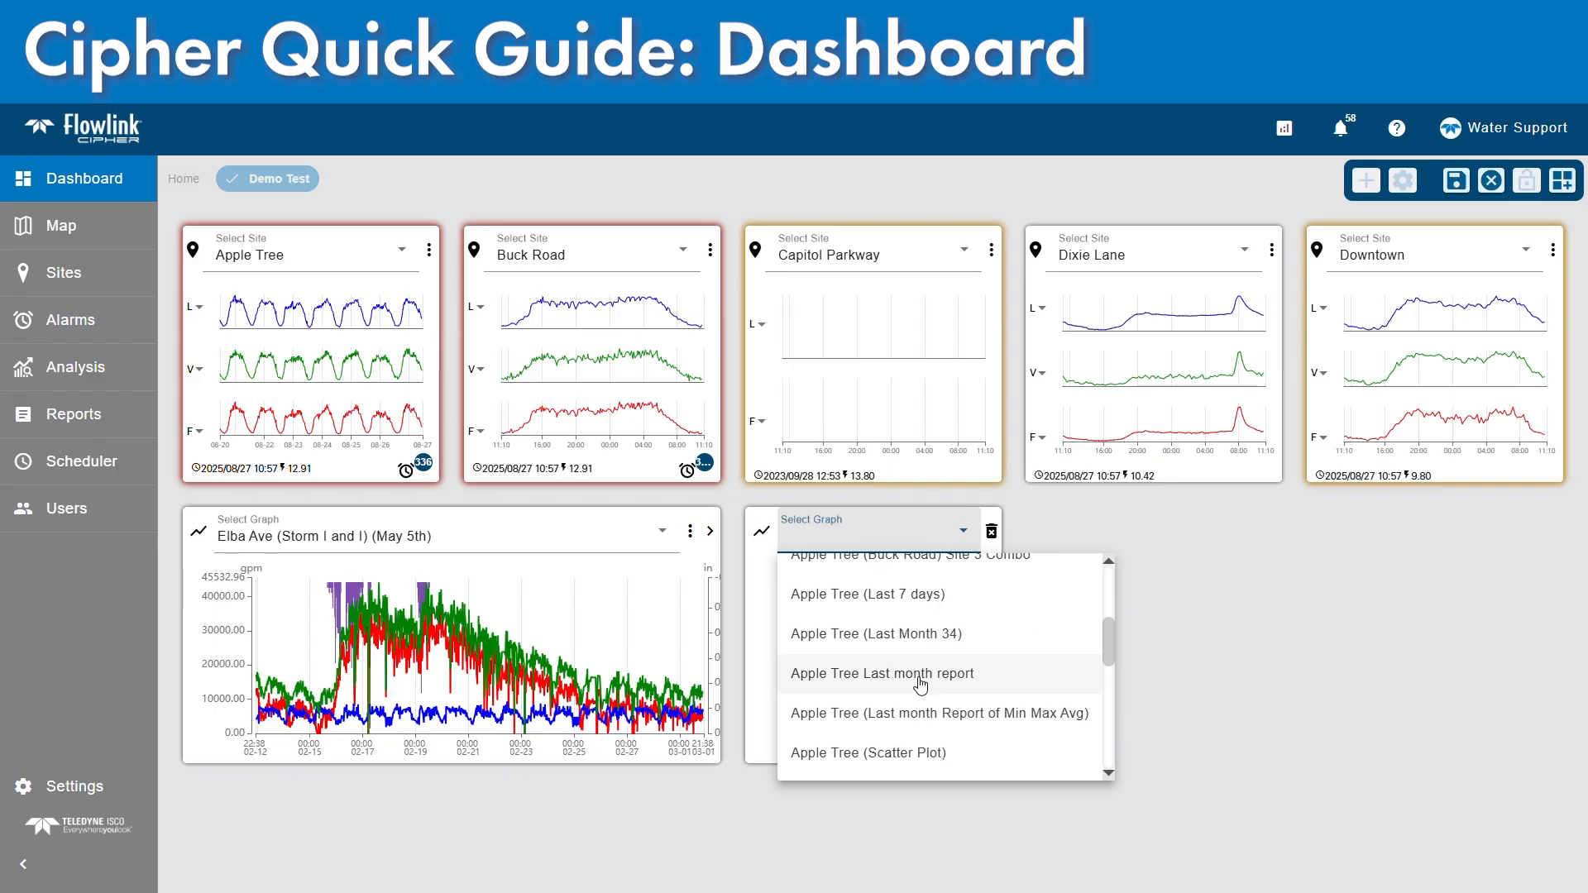
{"action": "scroll", "coordinate": [921, 685], "scroll_direction": "up", "scroll_amount": 2}
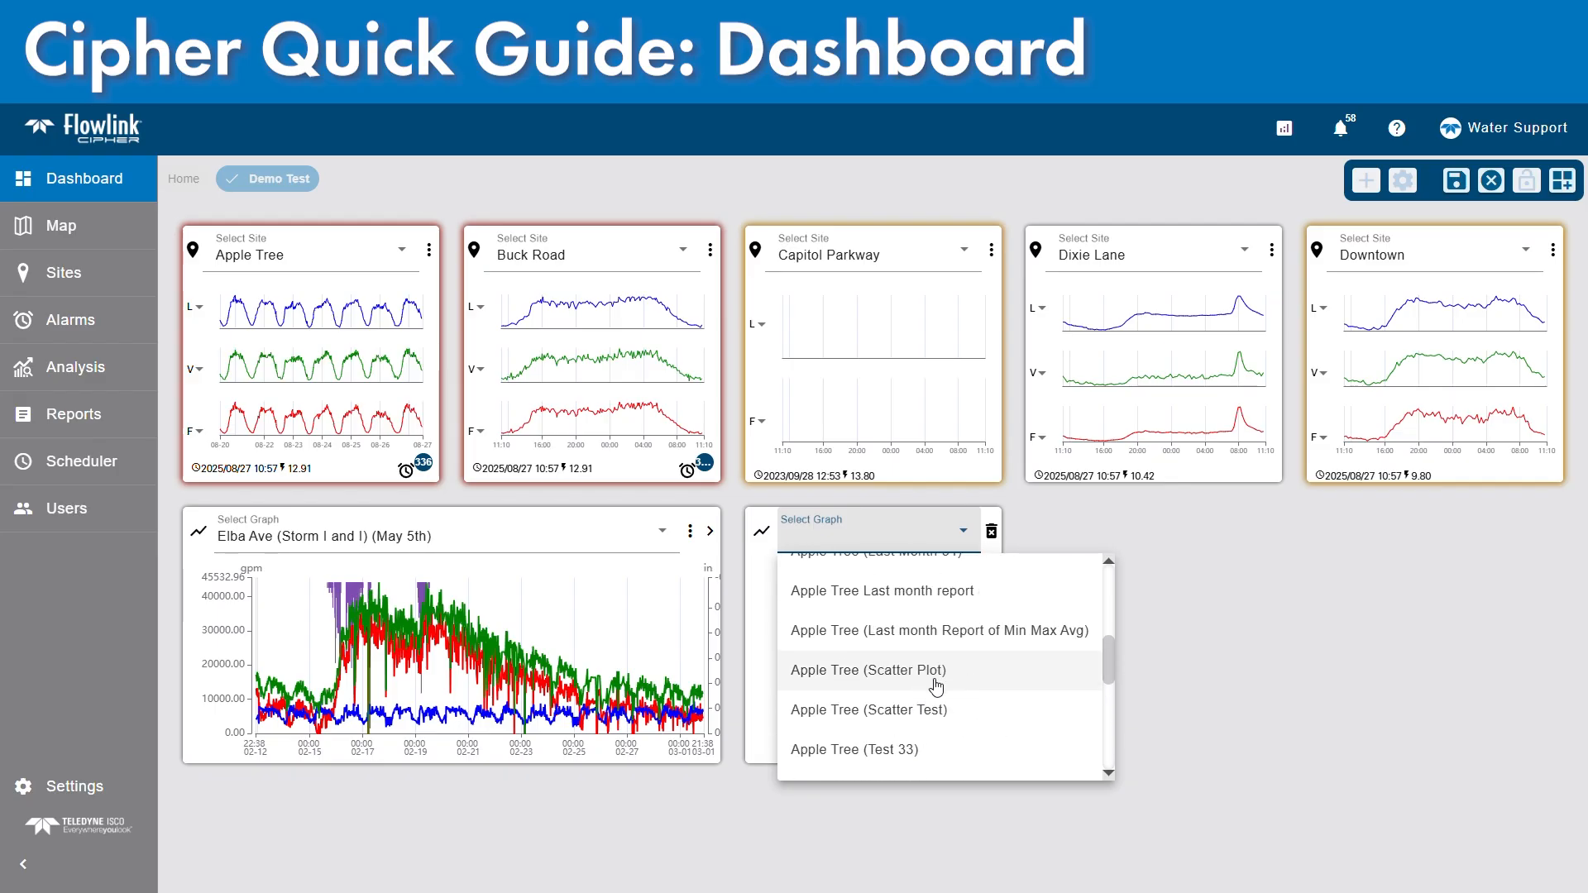
{"action": "left_click", "coordinate": [902, 680]}
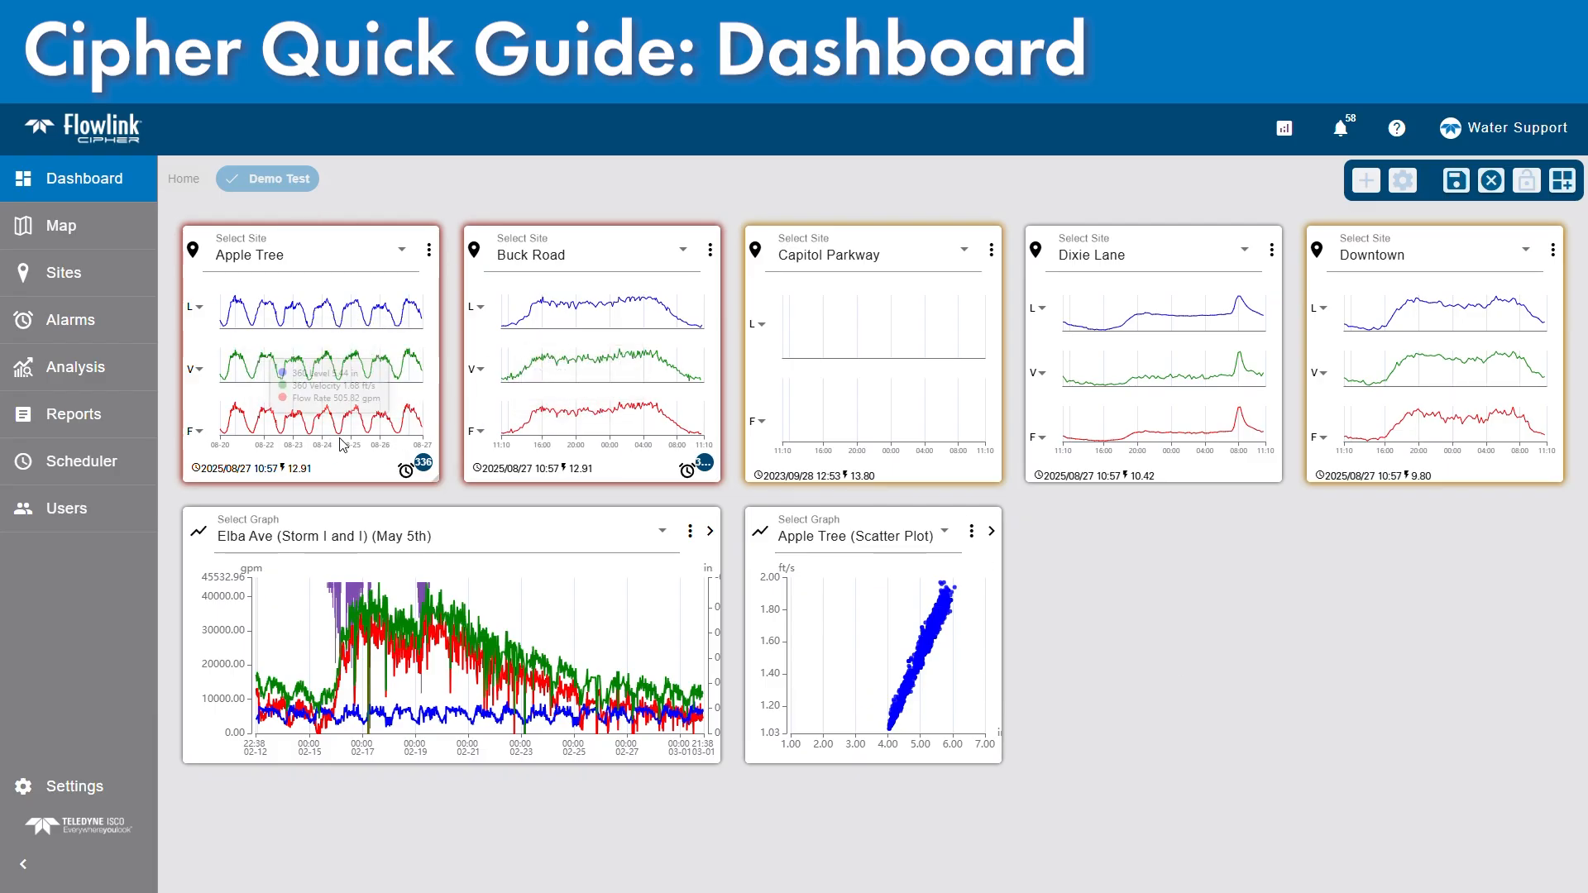
{"action": "left_click", "coordinate": [66, 381]}
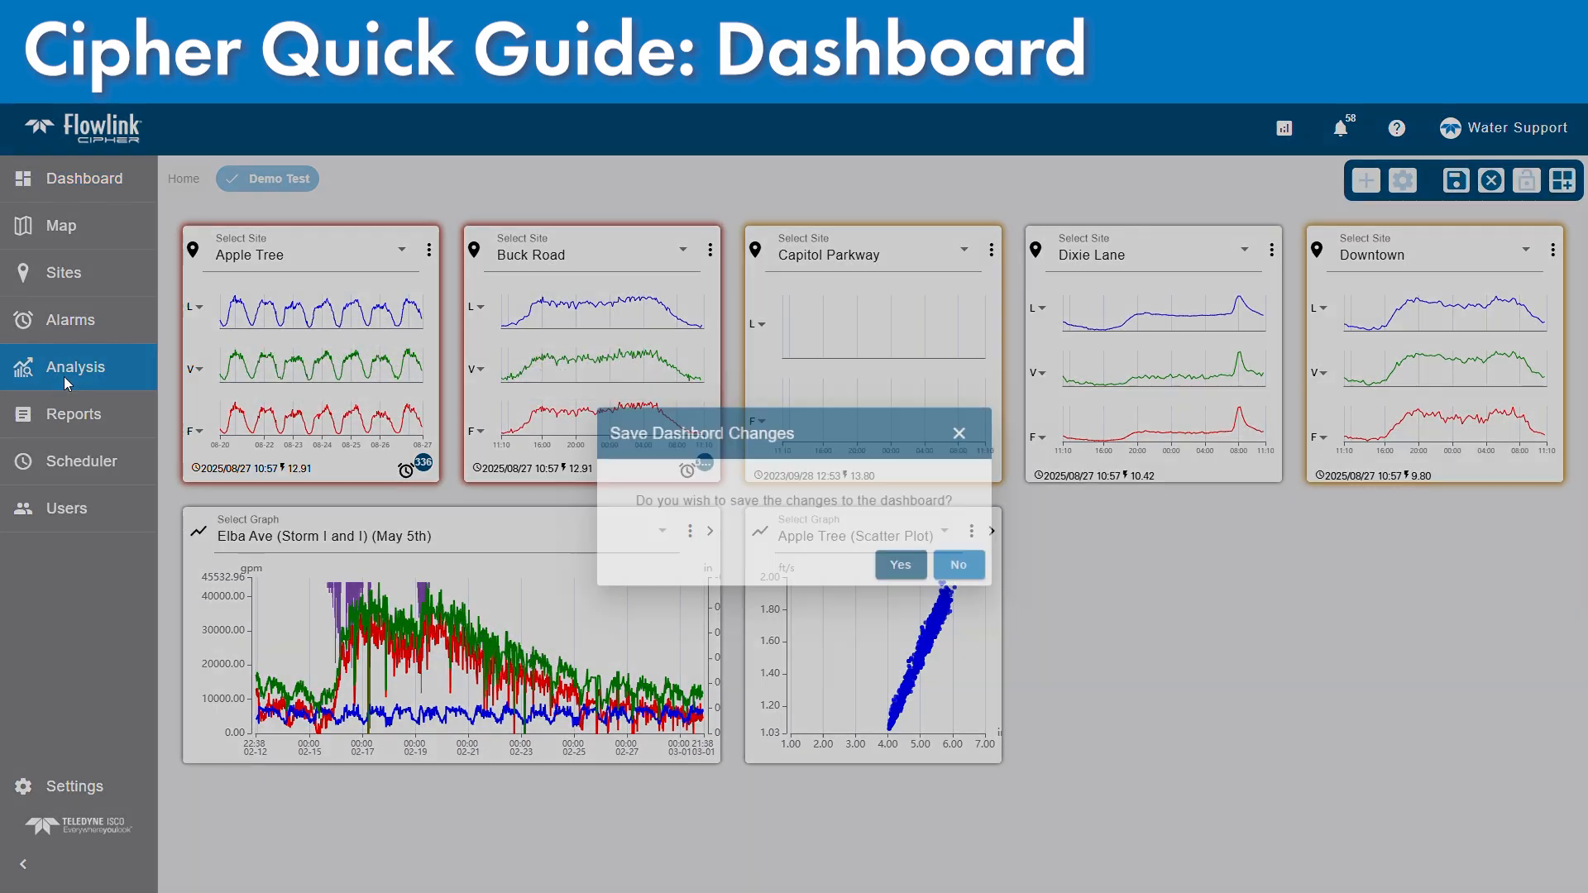
{"action": "left_click", "coordinate": [901, 565]}
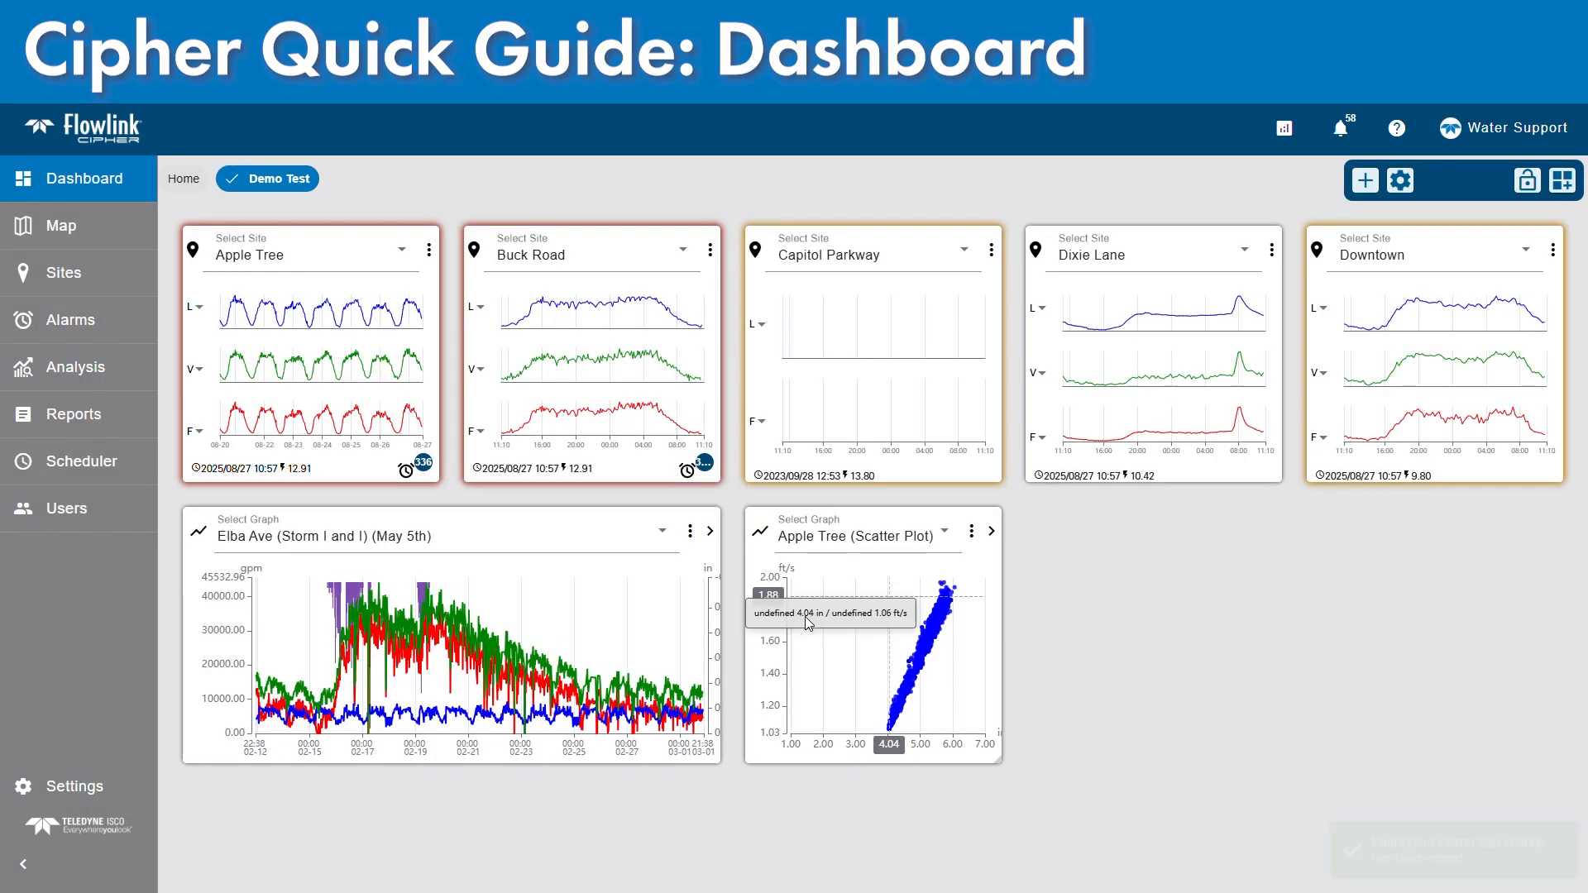
Look through the saved graph thumbnails in the Analysis graph library.
{"action": "left_click", "coordinate": [79, 377]}
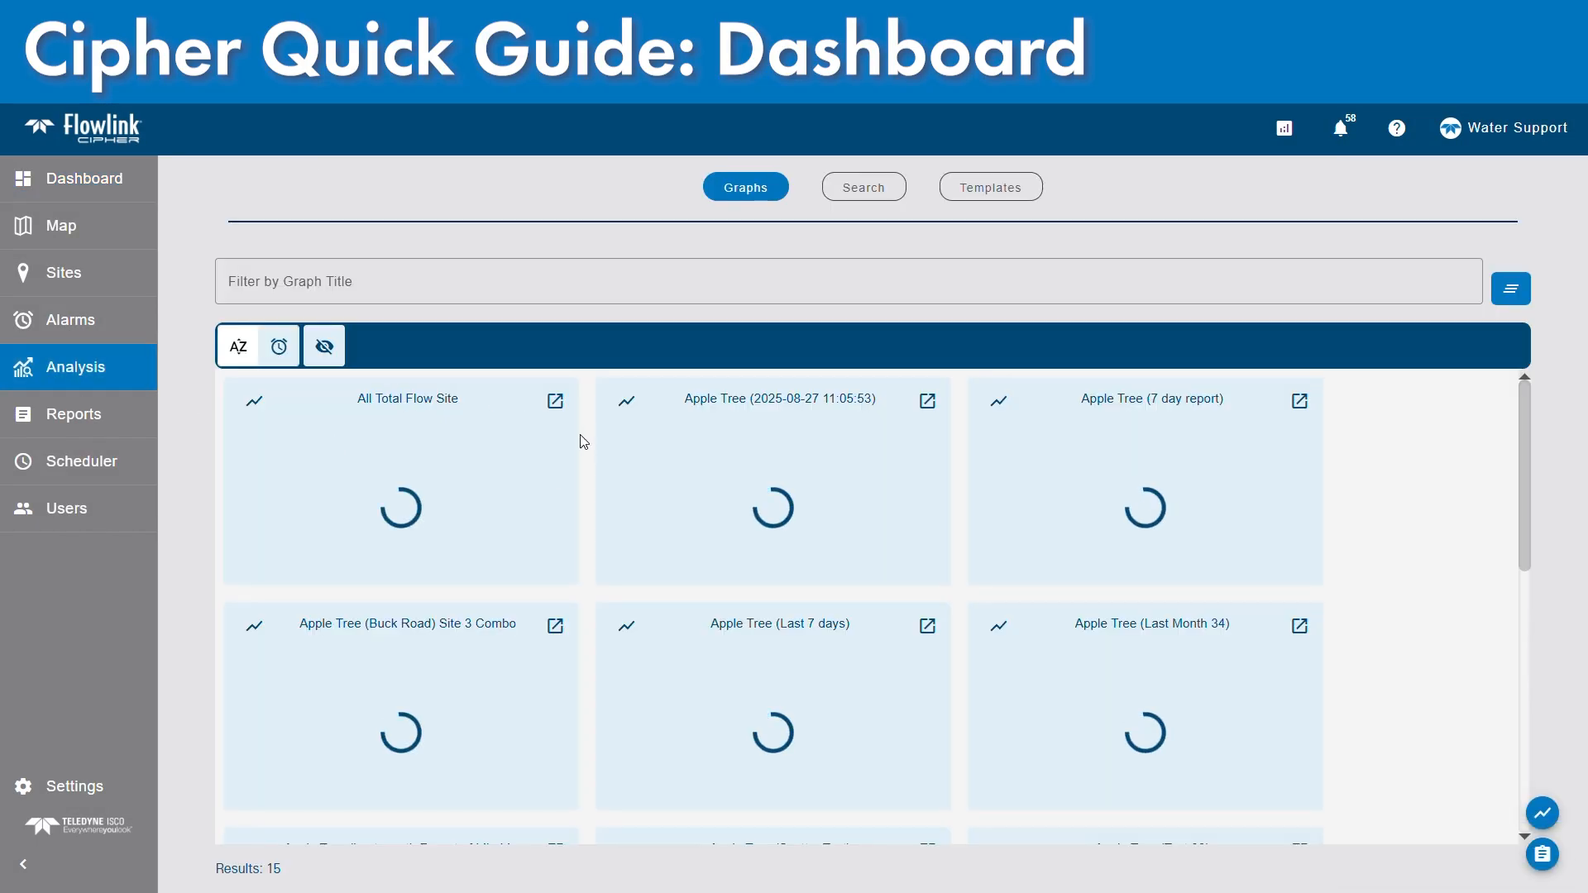
{"action": "scroll", "coordinate": [585, 497], "scroll_direction": "down", "scroll_amount": 1}
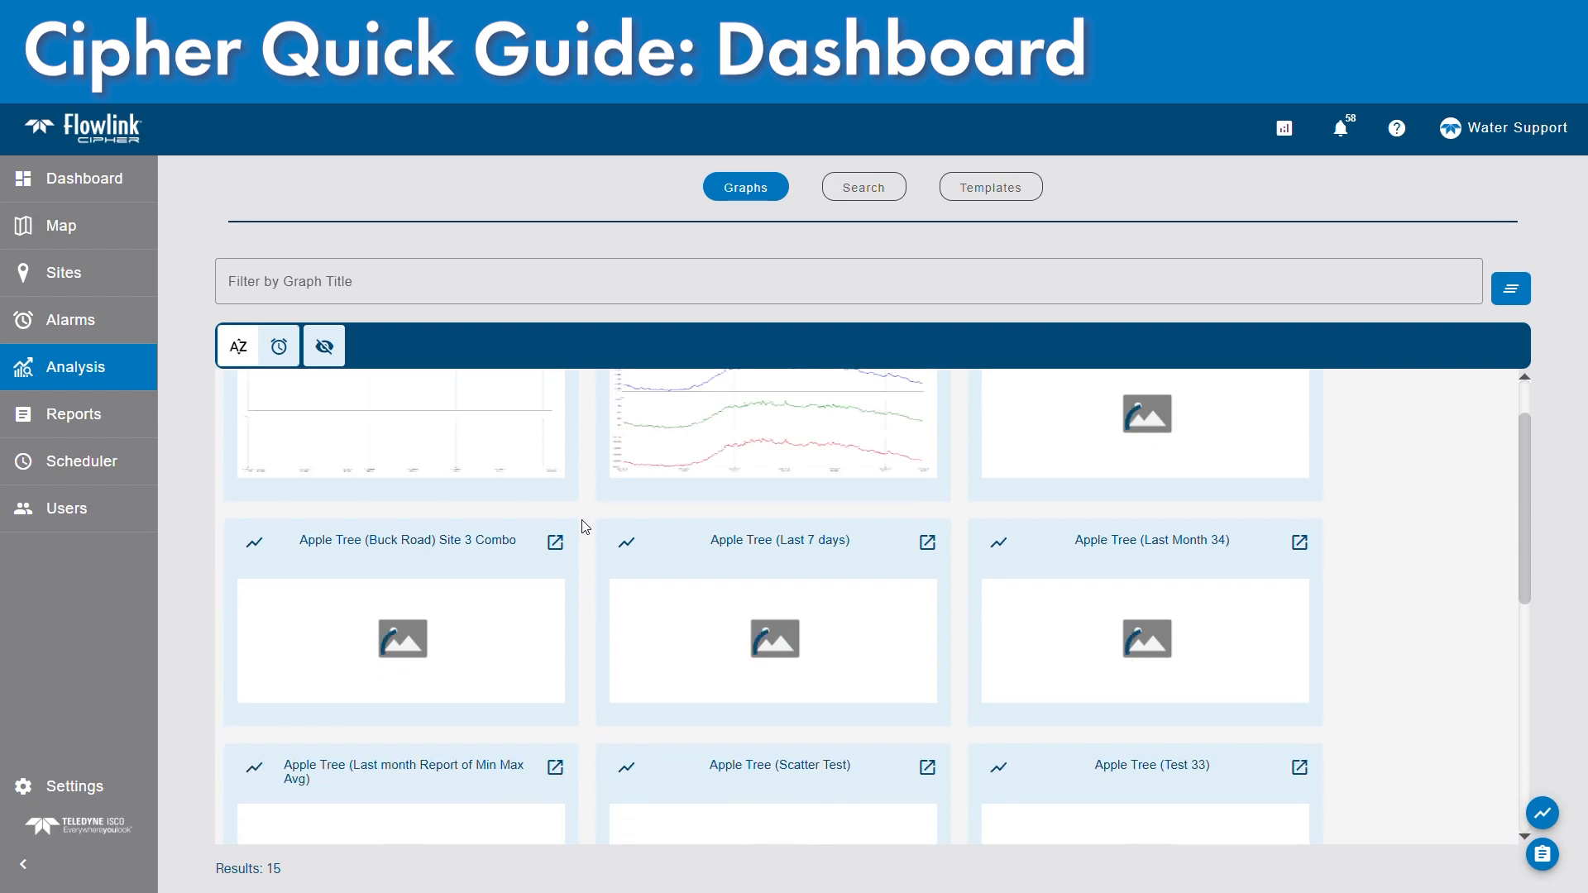
{"action": "scroll", "coordinate": [585, 527], "scroll_direction": "down", "scroll_amount": 7}
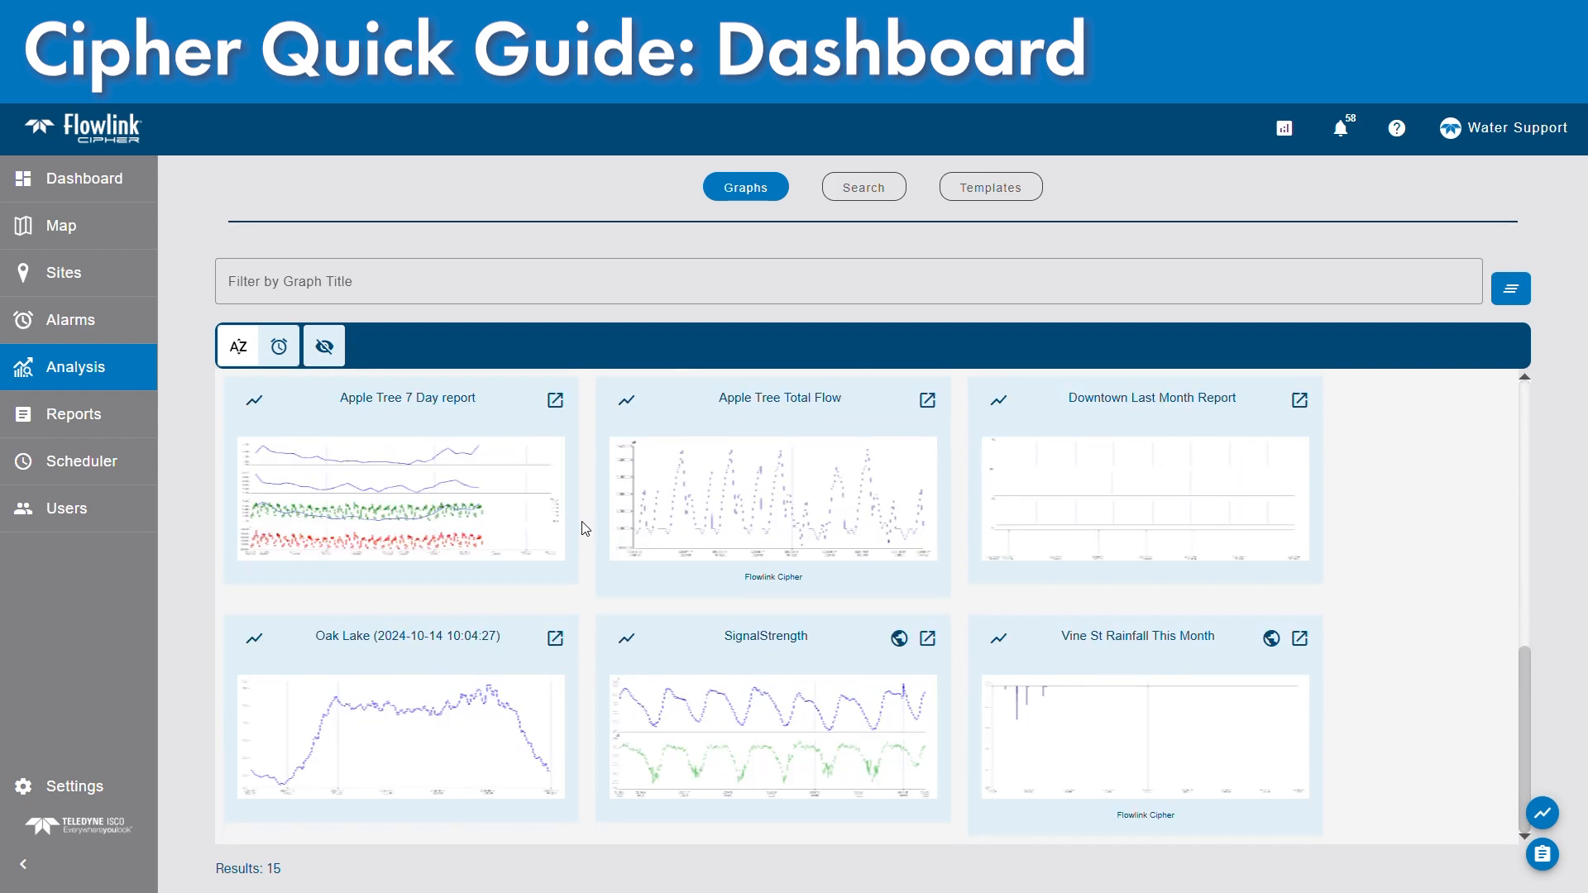
{"action": "scroll", "coordinate": [584, 527], "scroll_direction": "up", "scroll_amount": 8}
{"action": "scroll", "coordinate": [585, 527], "scroll_direction": "down", "scroll_amount": 3}
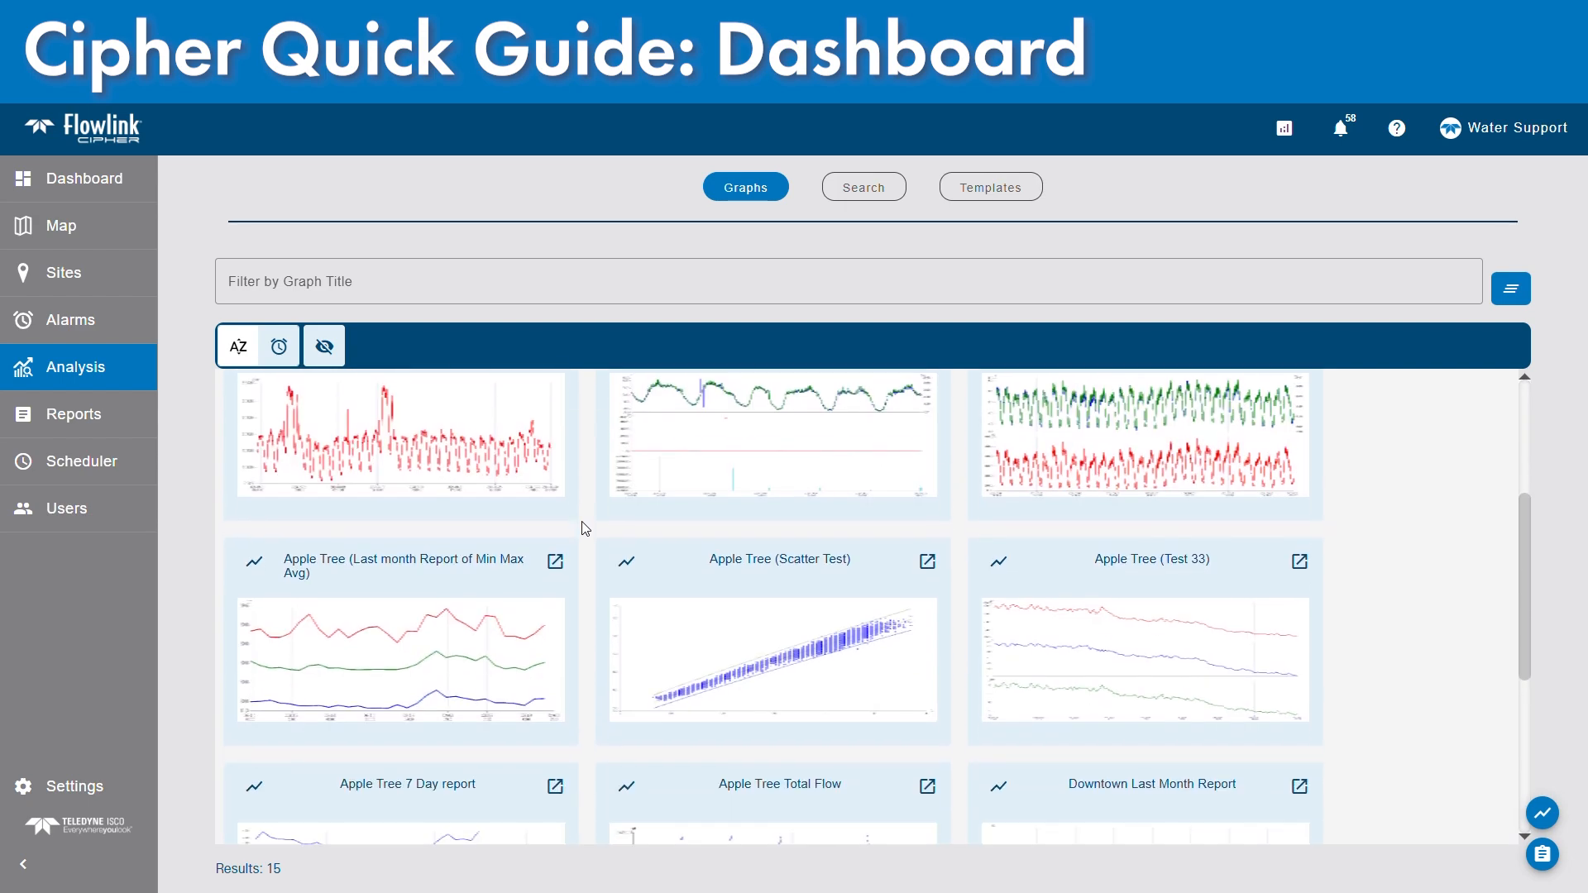
{"action": "scroll", "coordinate": [584, 527], "scroll_direction": "down", "scroll_amount": 5}
{"action": "scroll", "coordinate": [585, 527], "scroll_direction": "up", "scroll_amount": 2}
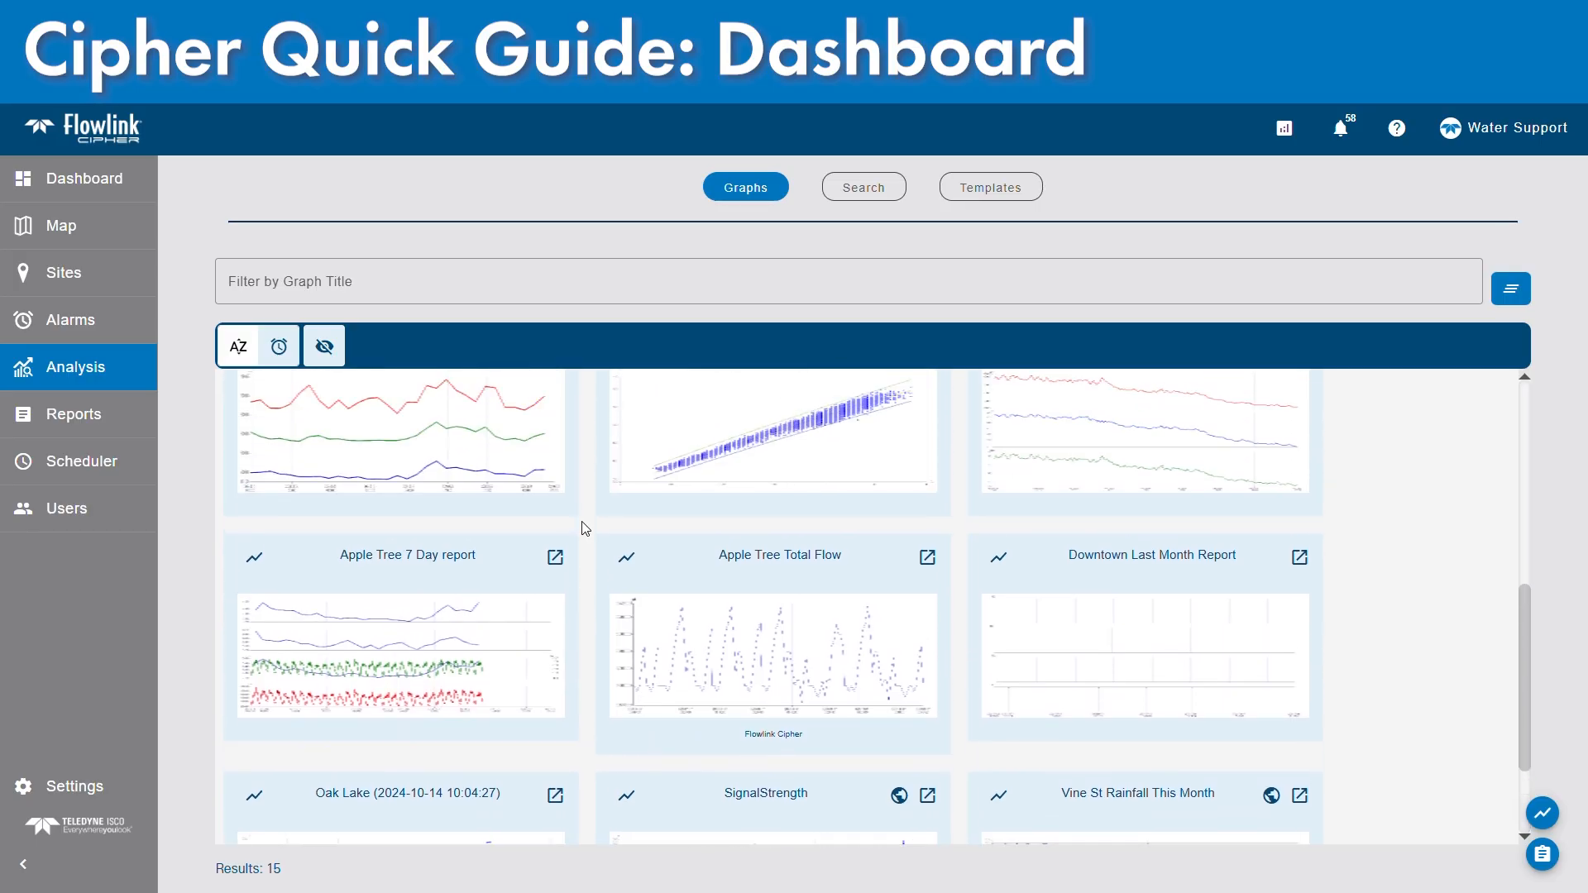
{"action": "scroll", "coordinate": [585, 527], "scroll_direction": "up", "scroll_amount": 8}
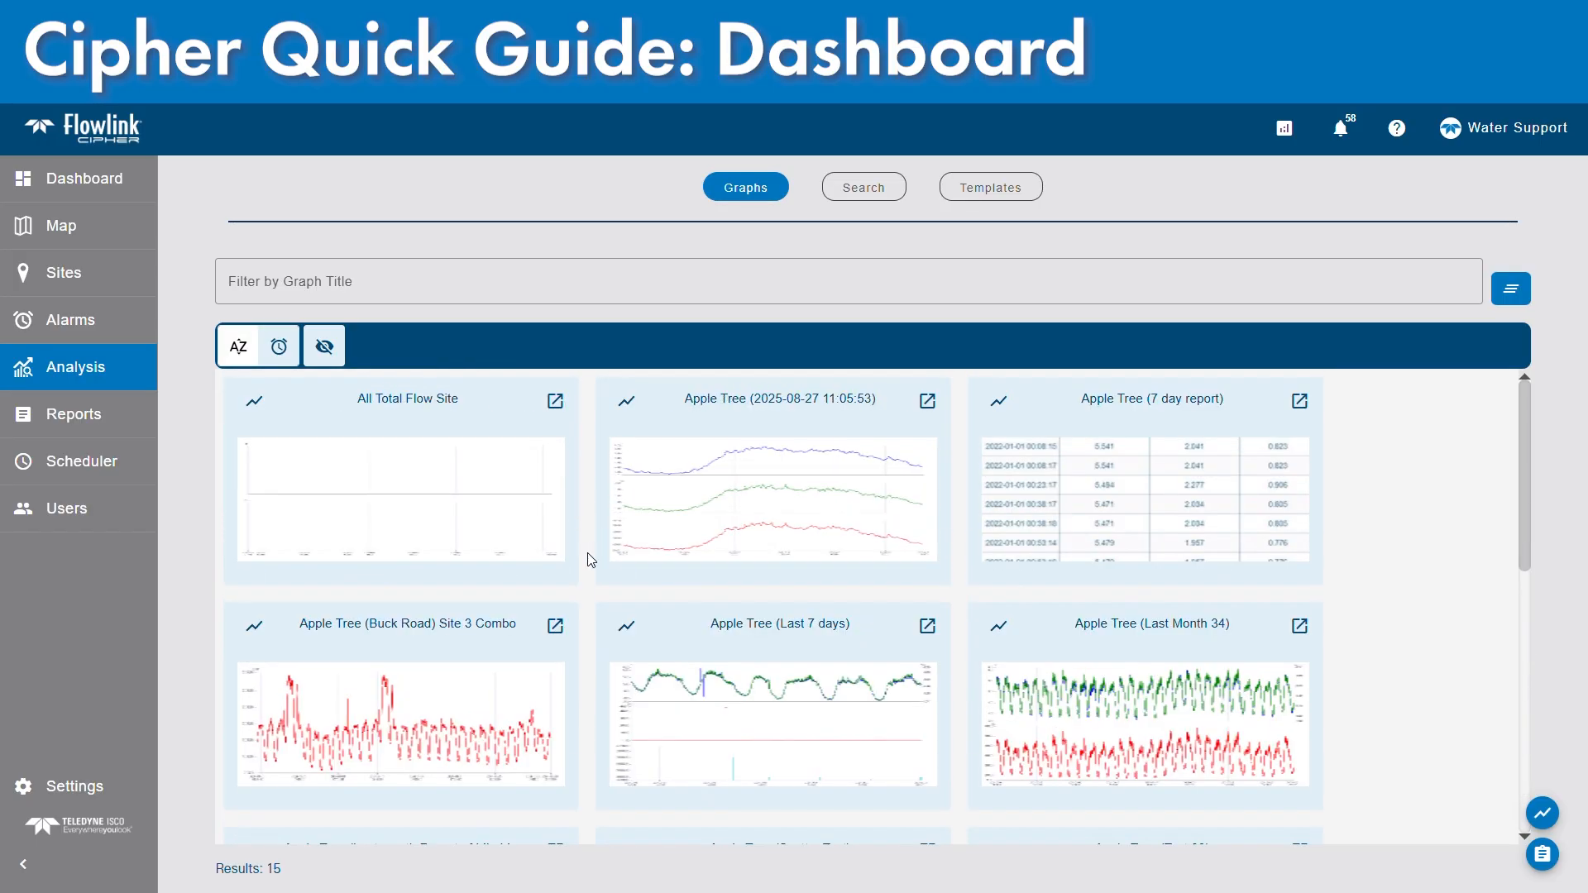
{"action": "scroll", "coordinate": [585, 551], "scroll_direction": "down", "scroll_amount": 3}
{"action": "scroll", "coordinate": [583, 513], "scroll_direction": "up", "scroll_amount": 3}
Include public graphs in the Analysis graph library, look through them, and return to the dashboard.
{"action": "left_click", "coordinate": [324, 346]}
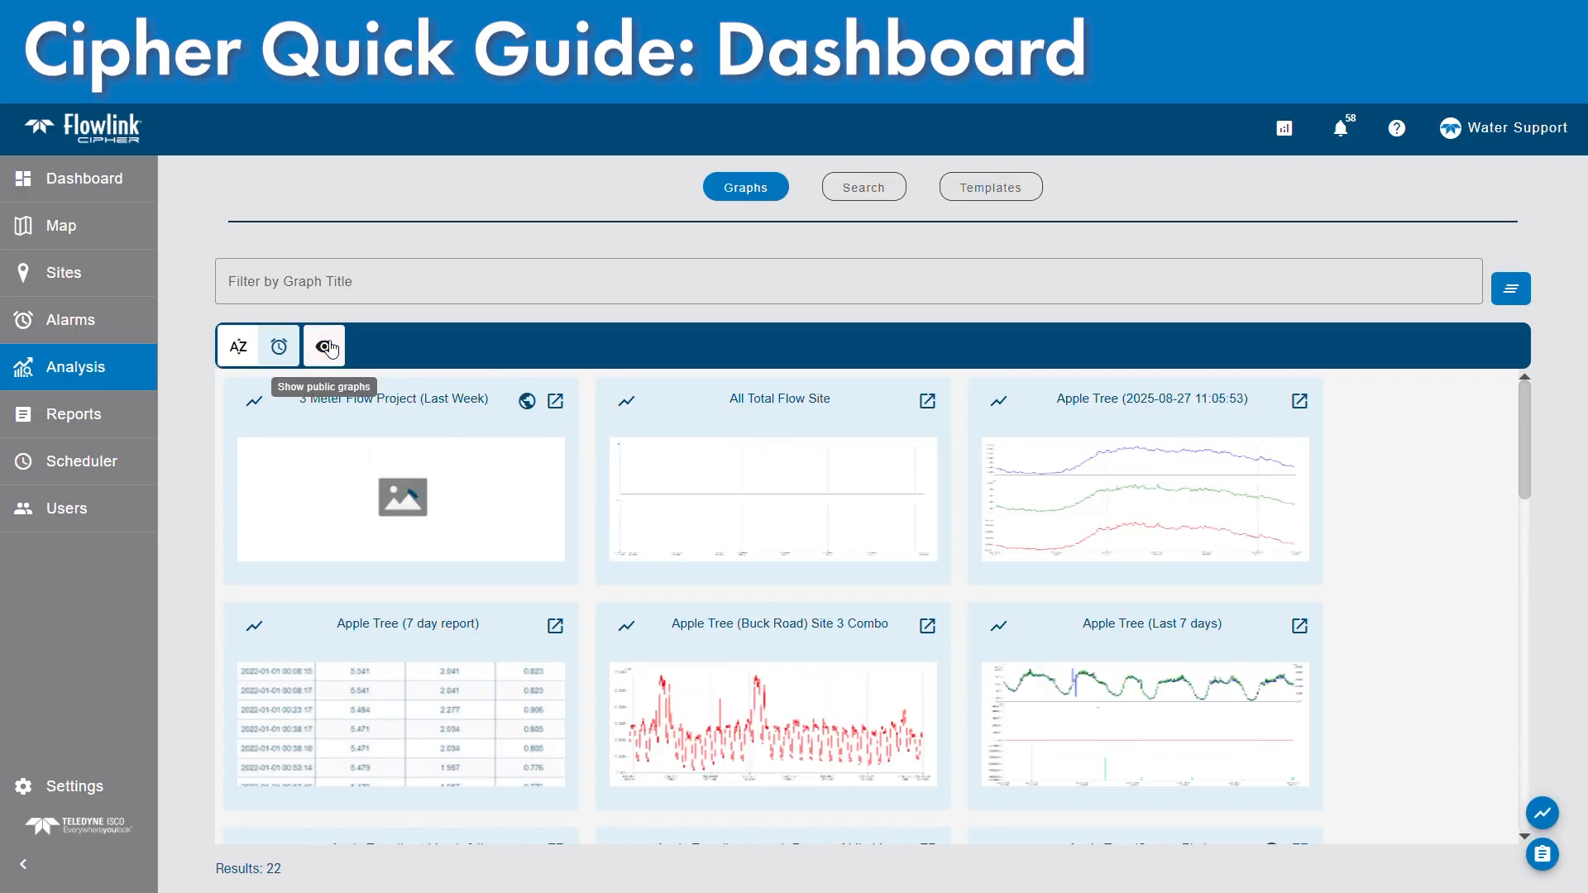
{"action": "scroll", "coordinate": [592, 579], "scroll_direction": "down", "scroll_amount": 4}
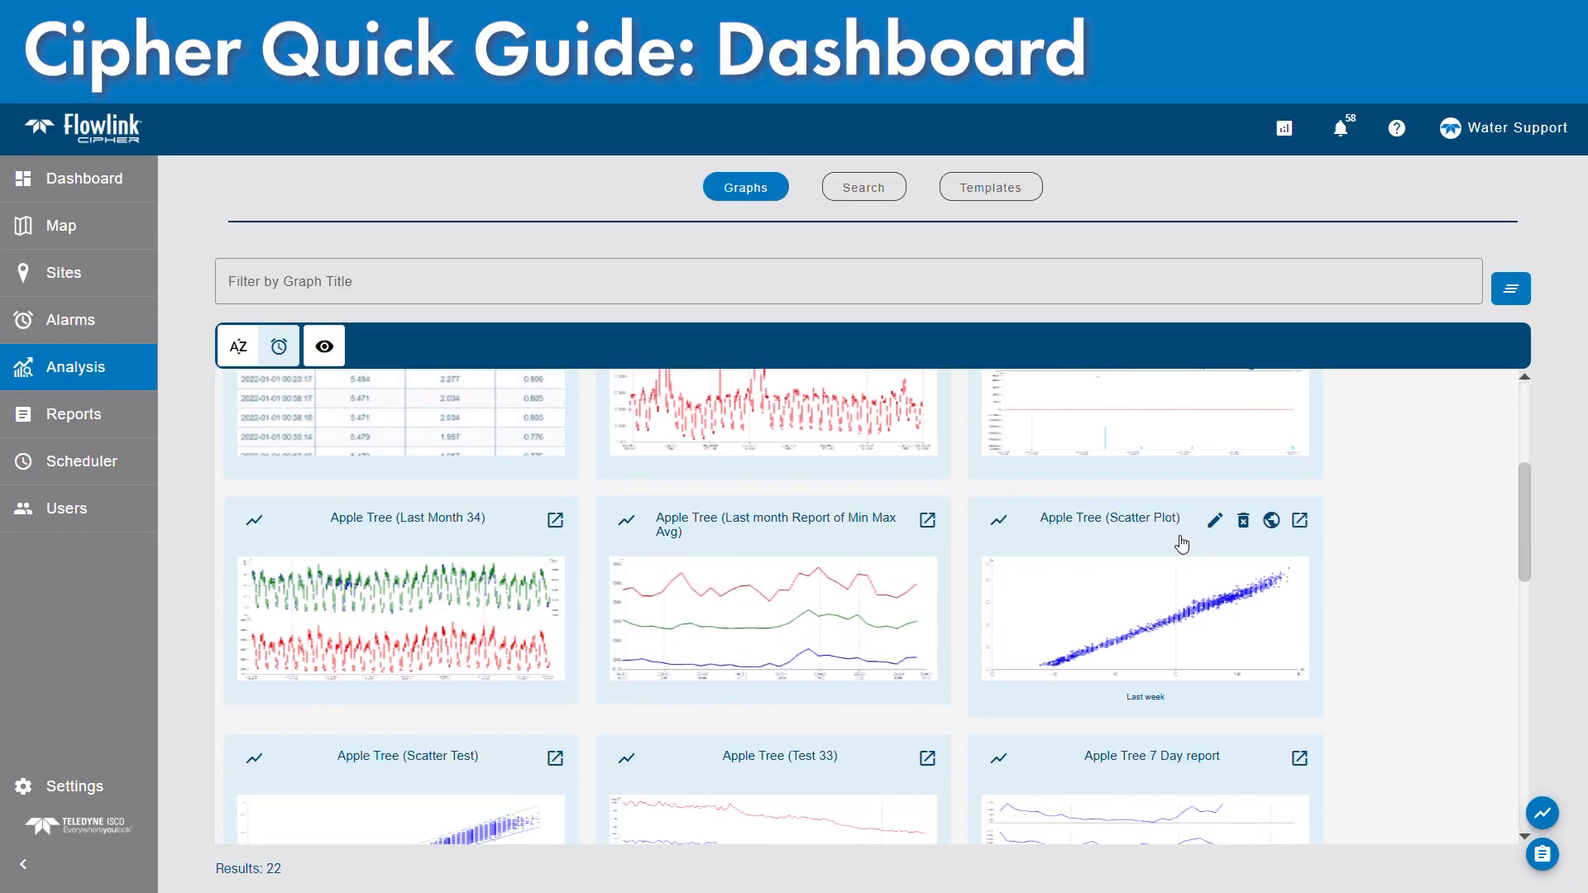
{"action": "scroll", "coordinate": [588, 626], "scroll_direction": "down", "scroll_amount": 2}
{"action": "scroll", "coordinate": [588, 626], "scroll_direction": "down", "scroll_amount": 8}
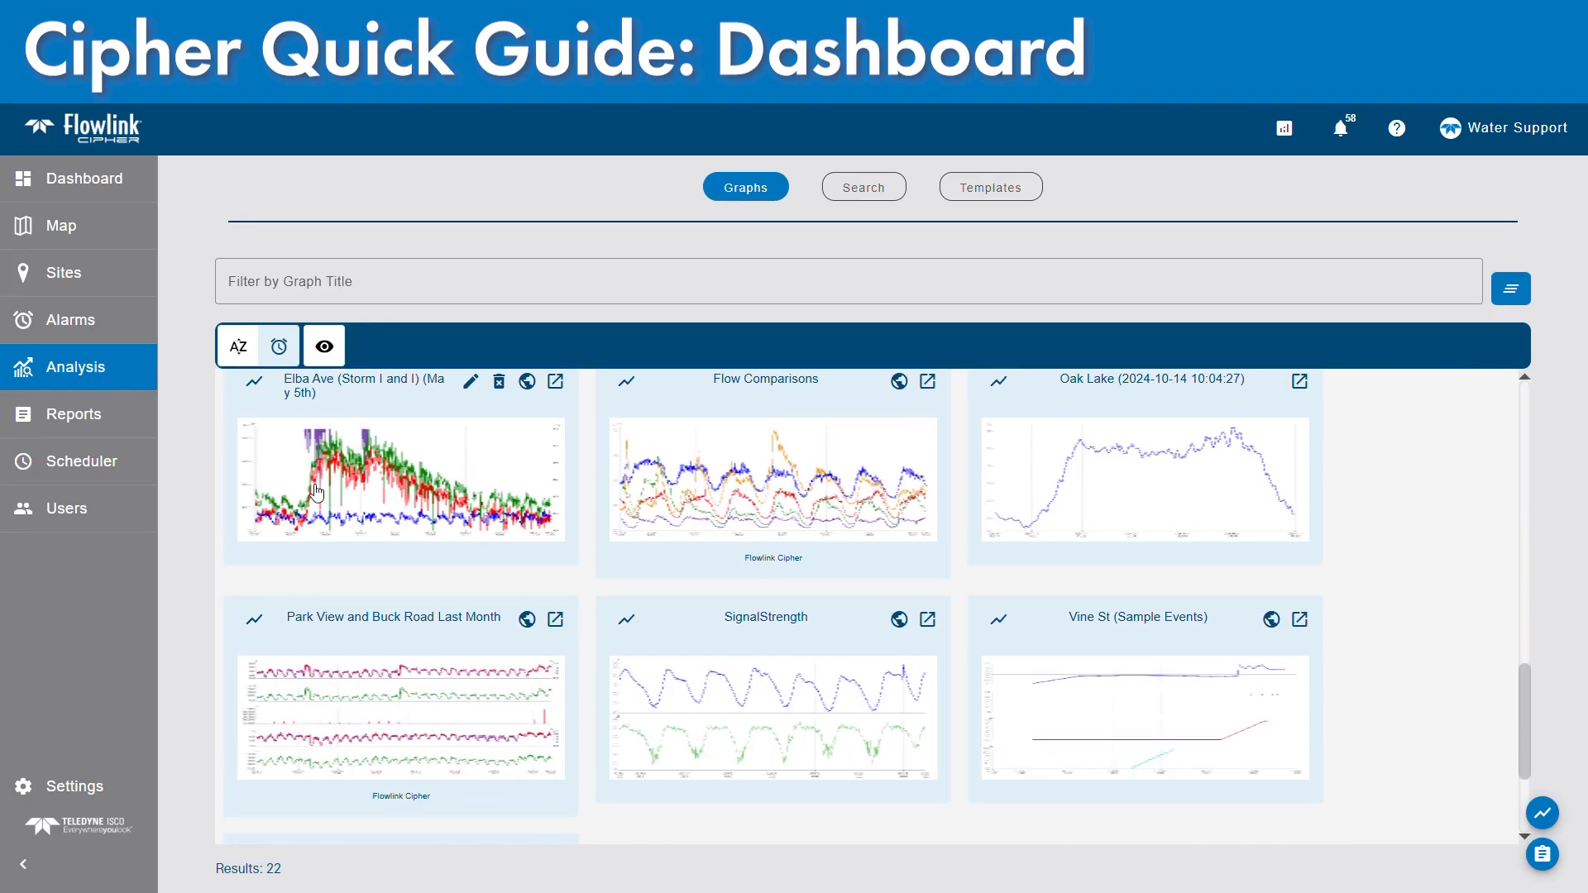
{"action": "scroll", "coordinate": [591, 480], "scroll_direction": "up", "scroll_amount": 10}
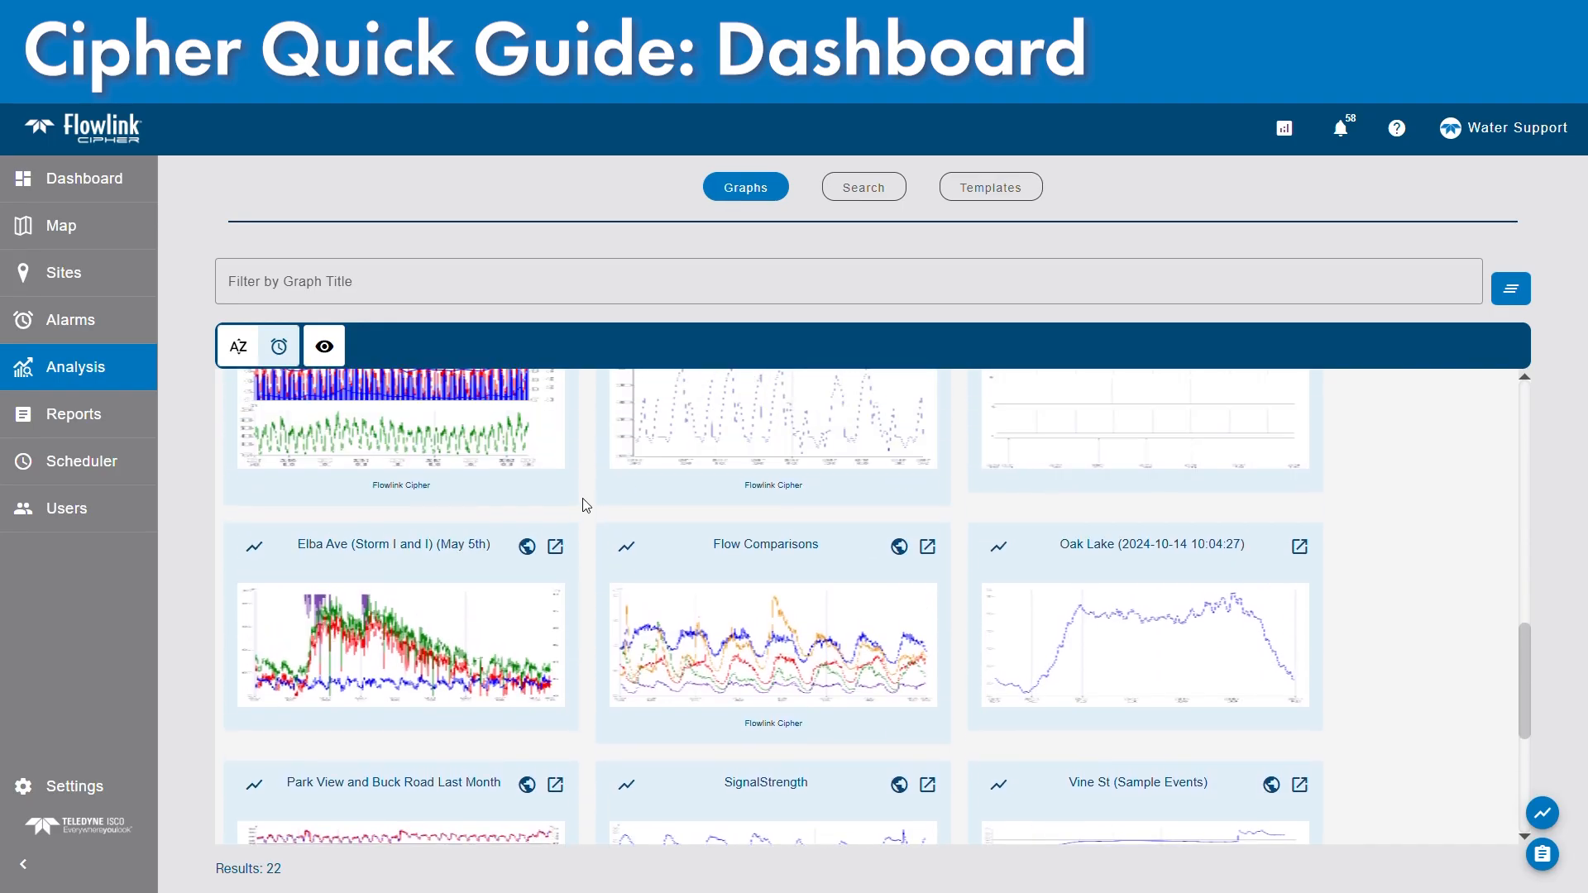
{"action": "scroll", "coordinate": [587, 505], "scroll_direction": "up", "scroll_amount": 3}
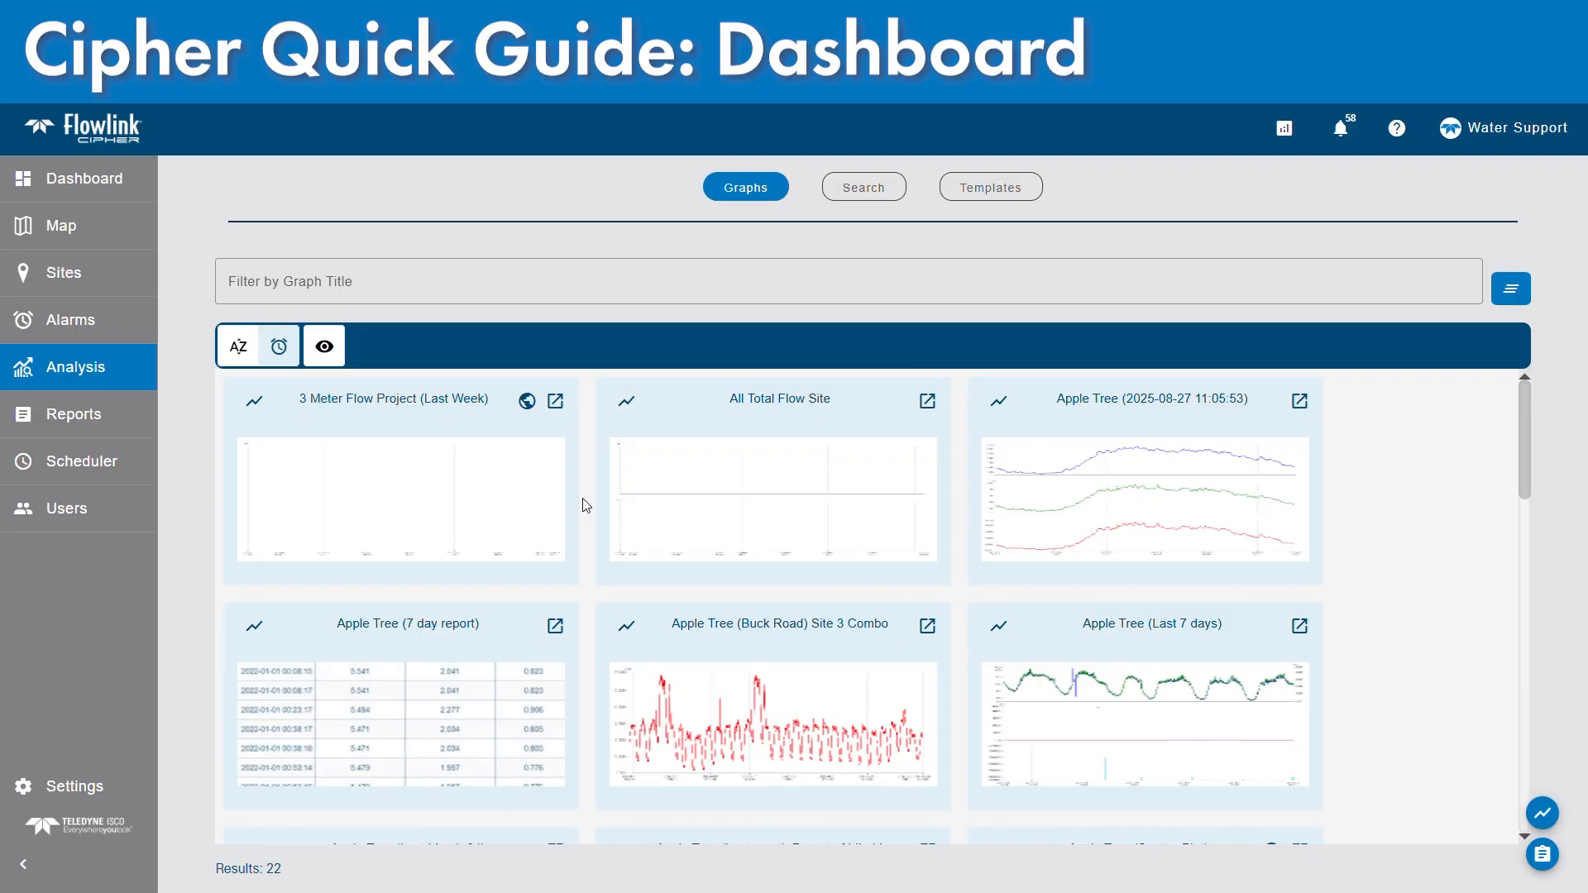
{"action": "left_click", "coordinate": [86, 183]}
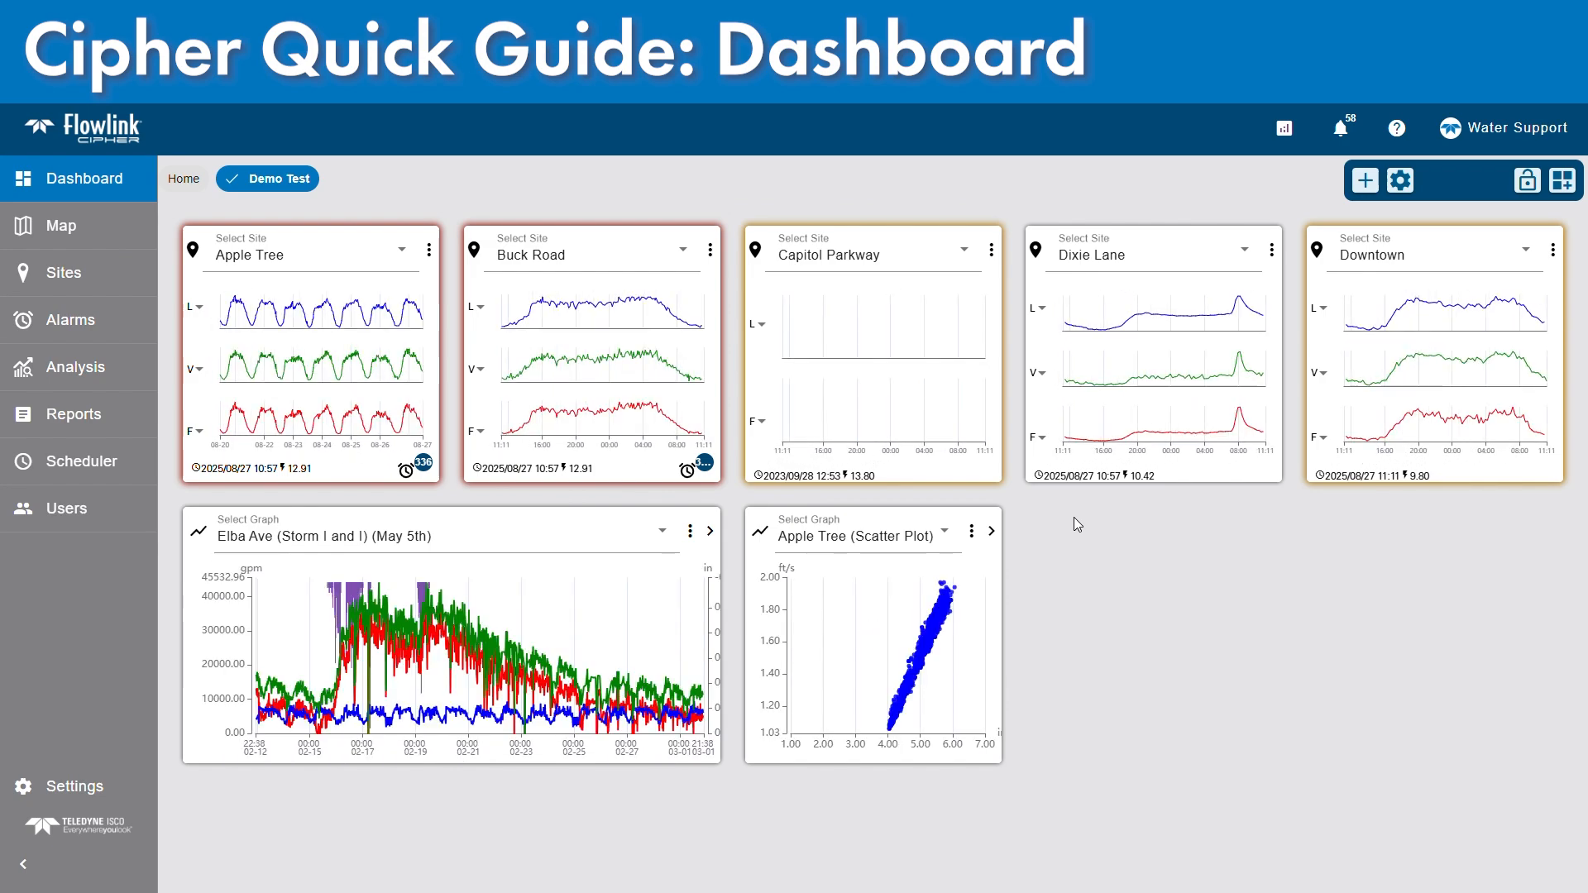
Add a site-based battery voltage gadget to the dashboard and place it directly below the Downtown gadget.
{"action": "left_click", "coordinate": [1563, 182]}
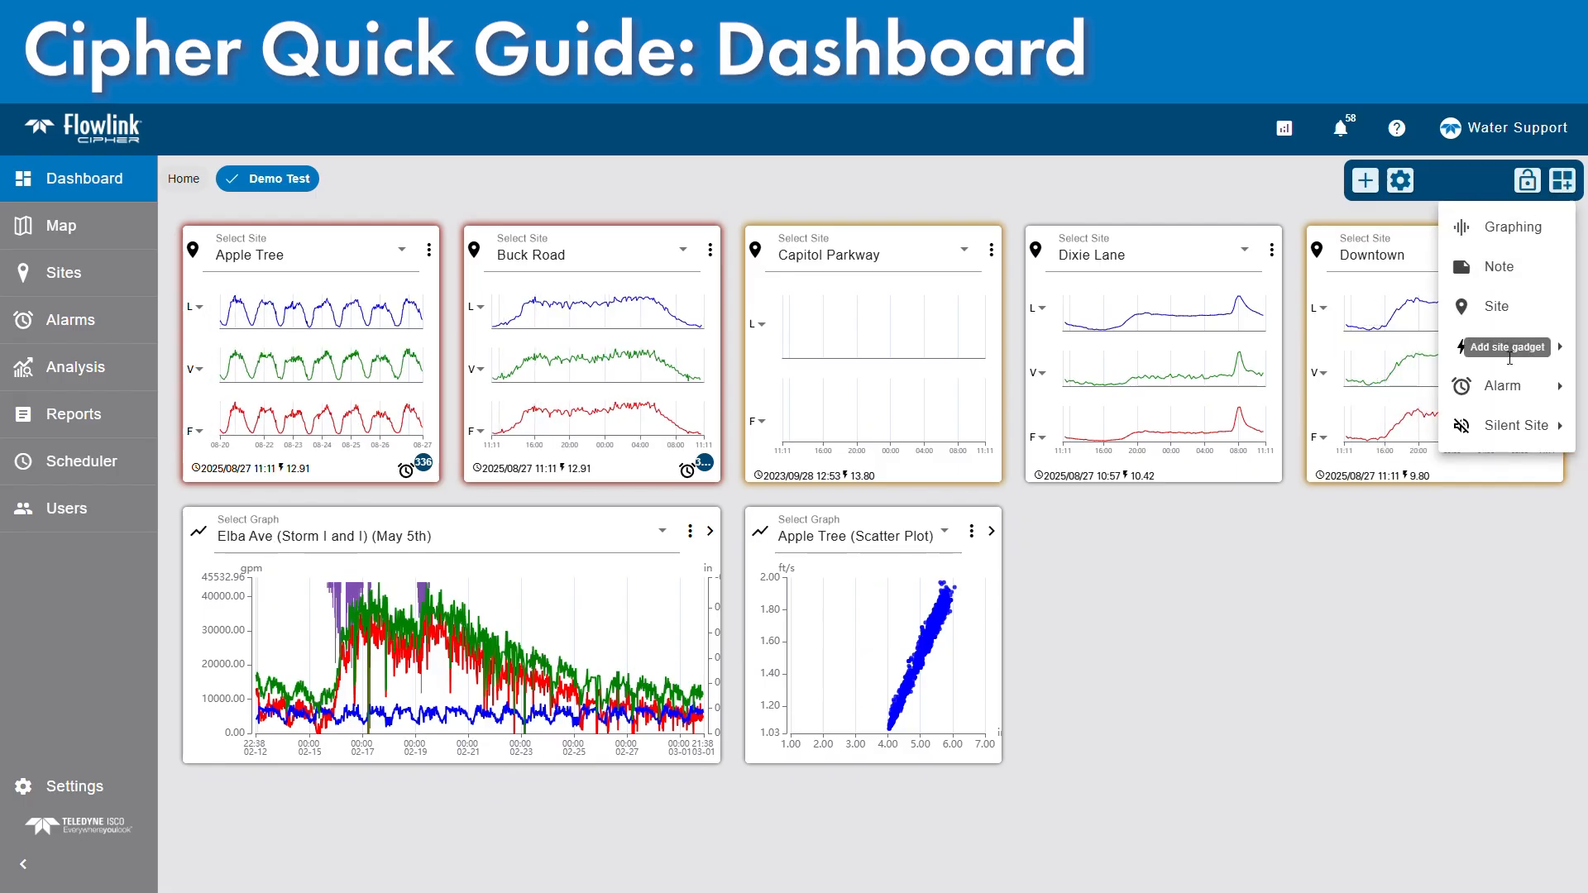
{"action": "mouse_move", "coordinate": [1471, 366]}
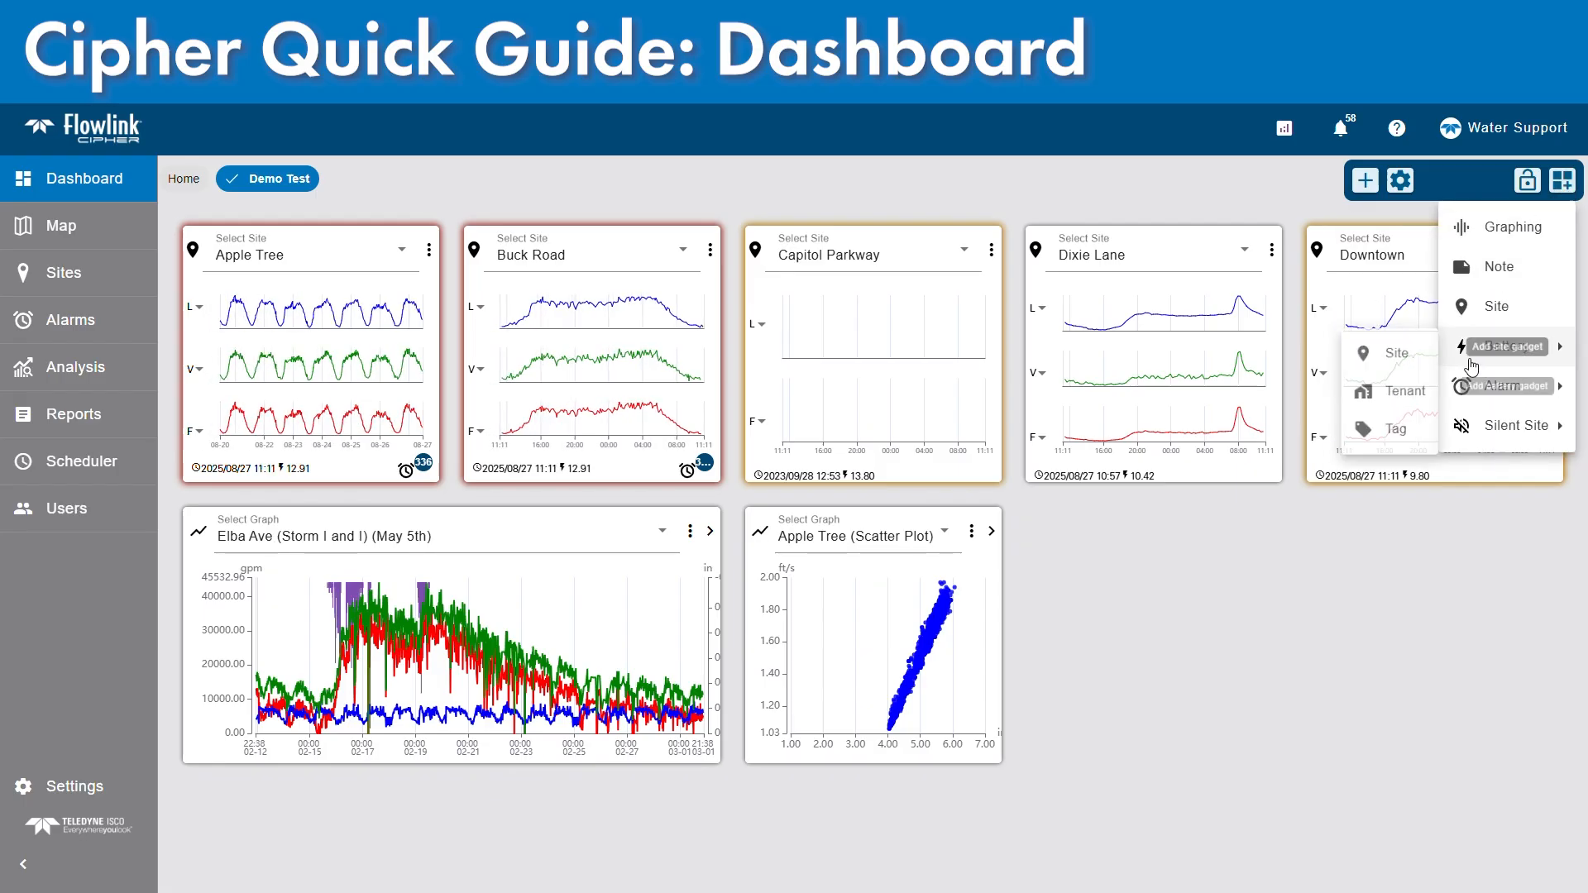
{"action": "left_click", "coordinate": [1395, 354]}
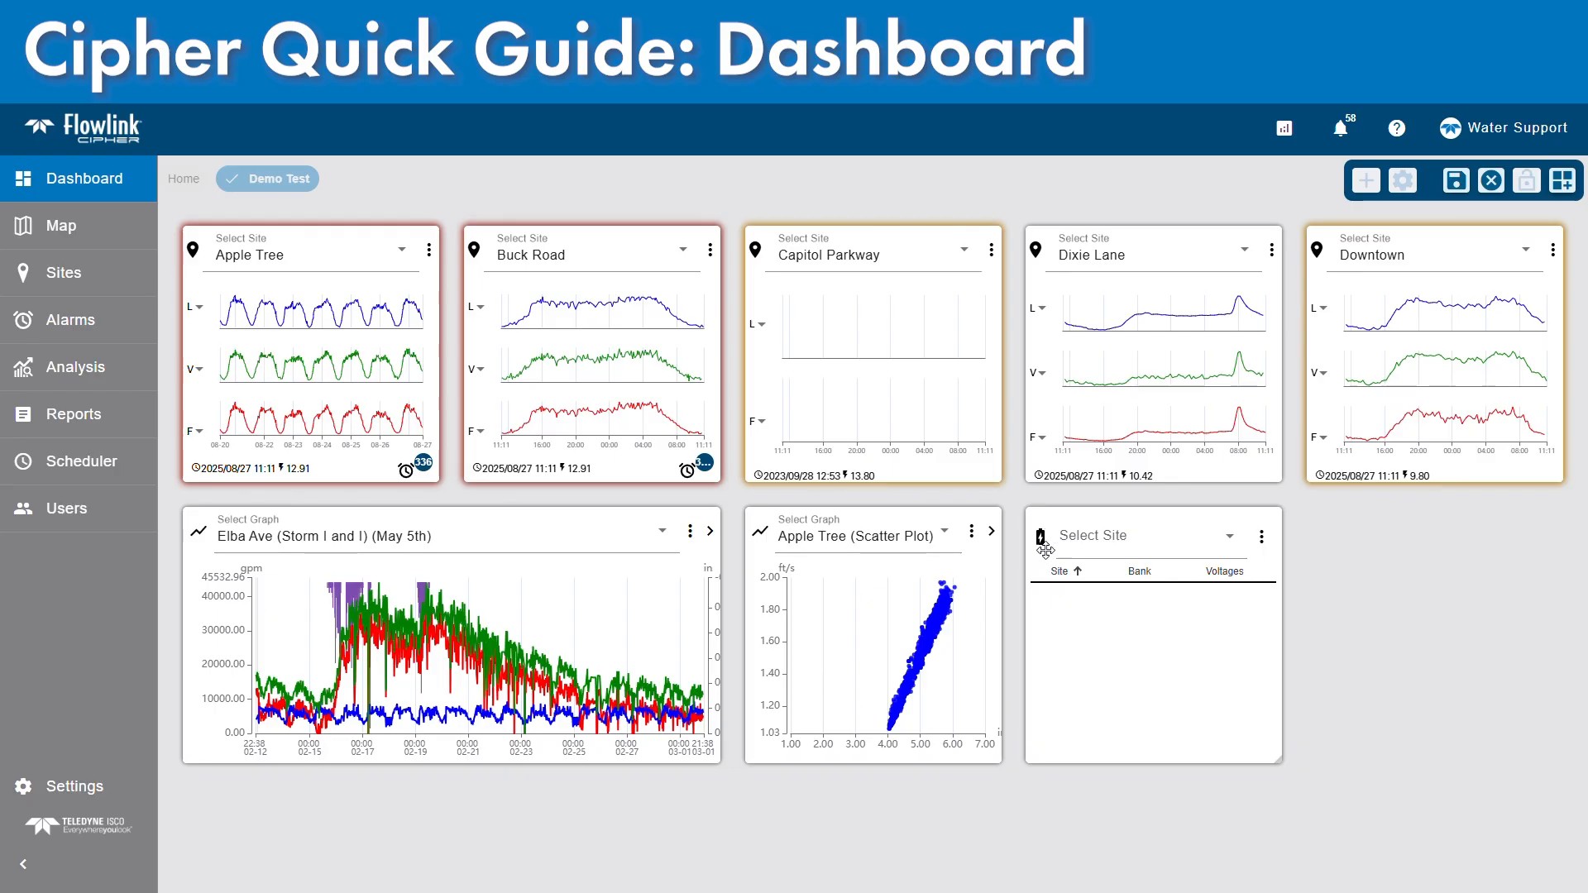
{"action": "left_click_drag", "start_coordinate": [1046, 551], "coordinate": [1317, 544]}
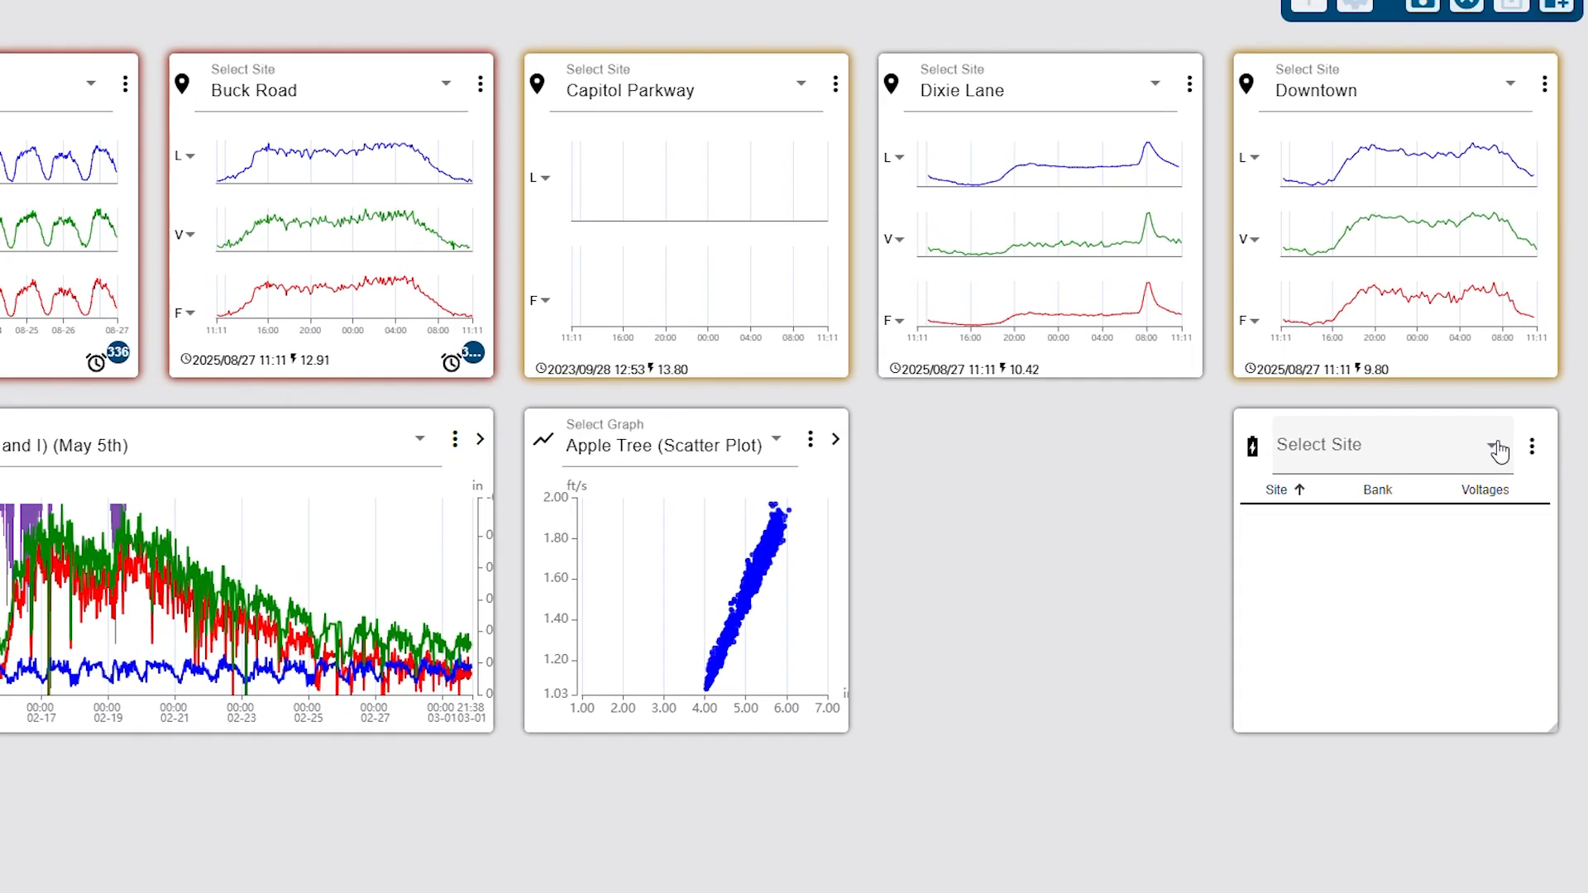
Select all 14 sites for the battery voltage gadget.
{"action": "left_click", "coordinate": [1511, 537]}
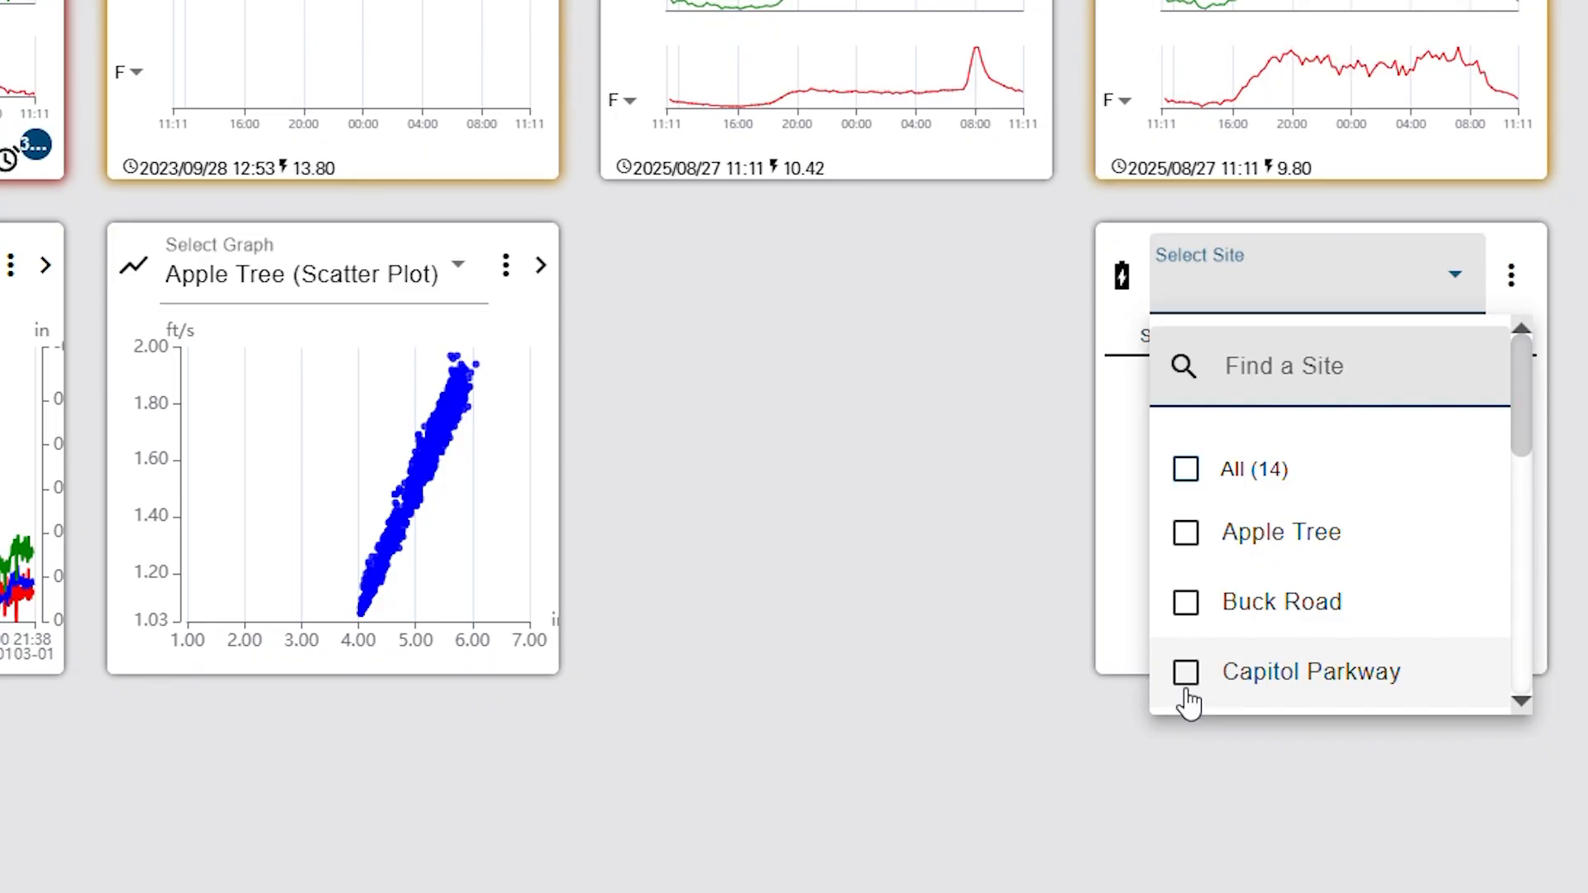
{"action": "left_click", "coordinate": [1187, 472]}
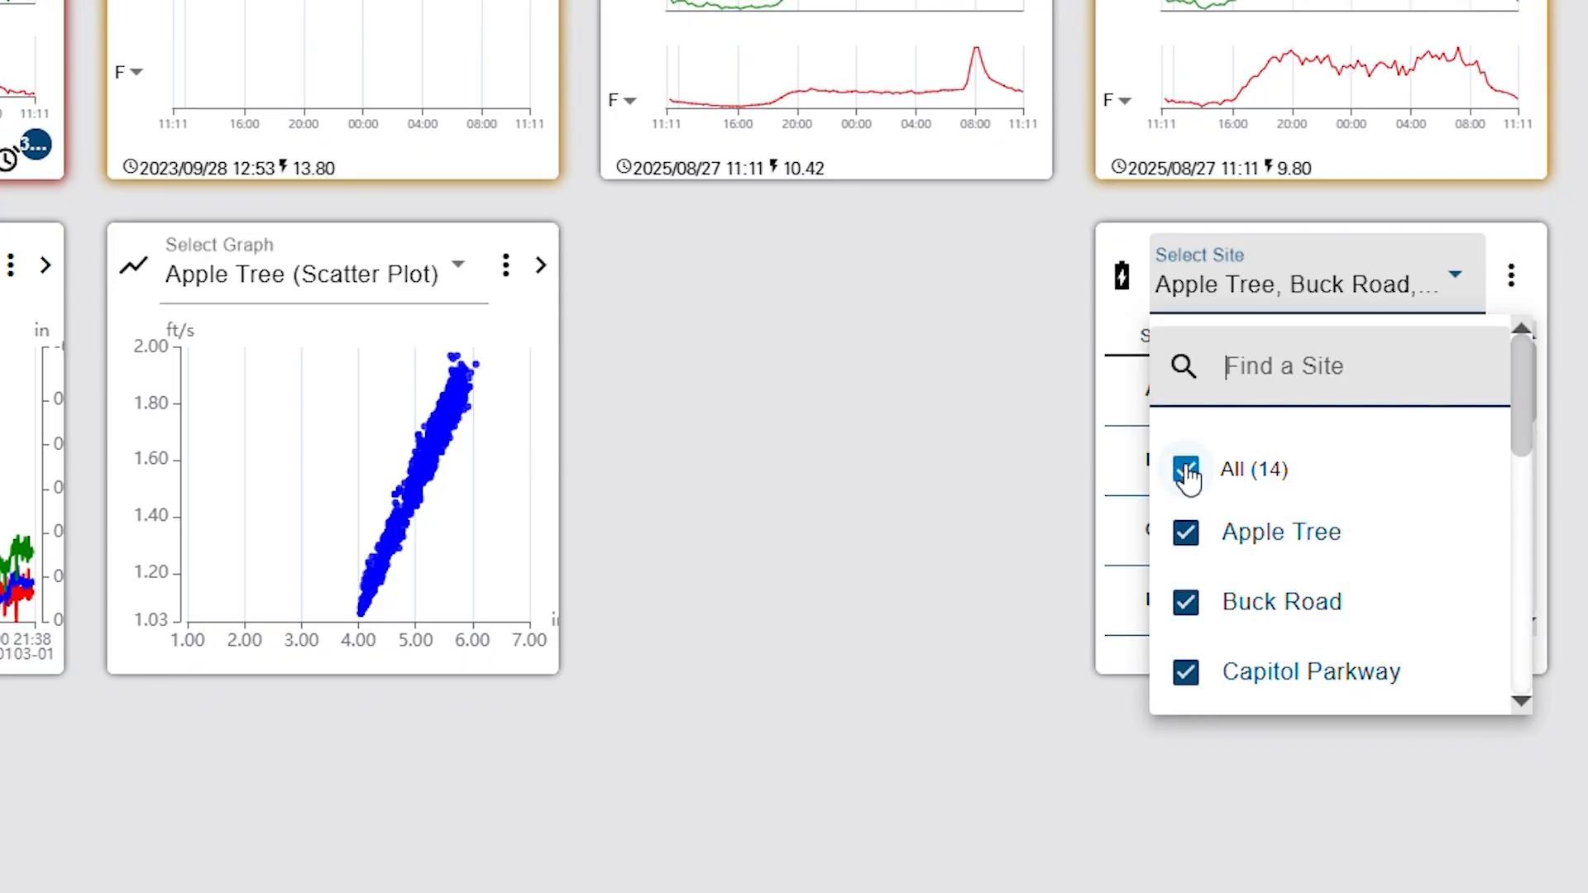
{"action": "left_click", "coordinate": [1105, 511]}
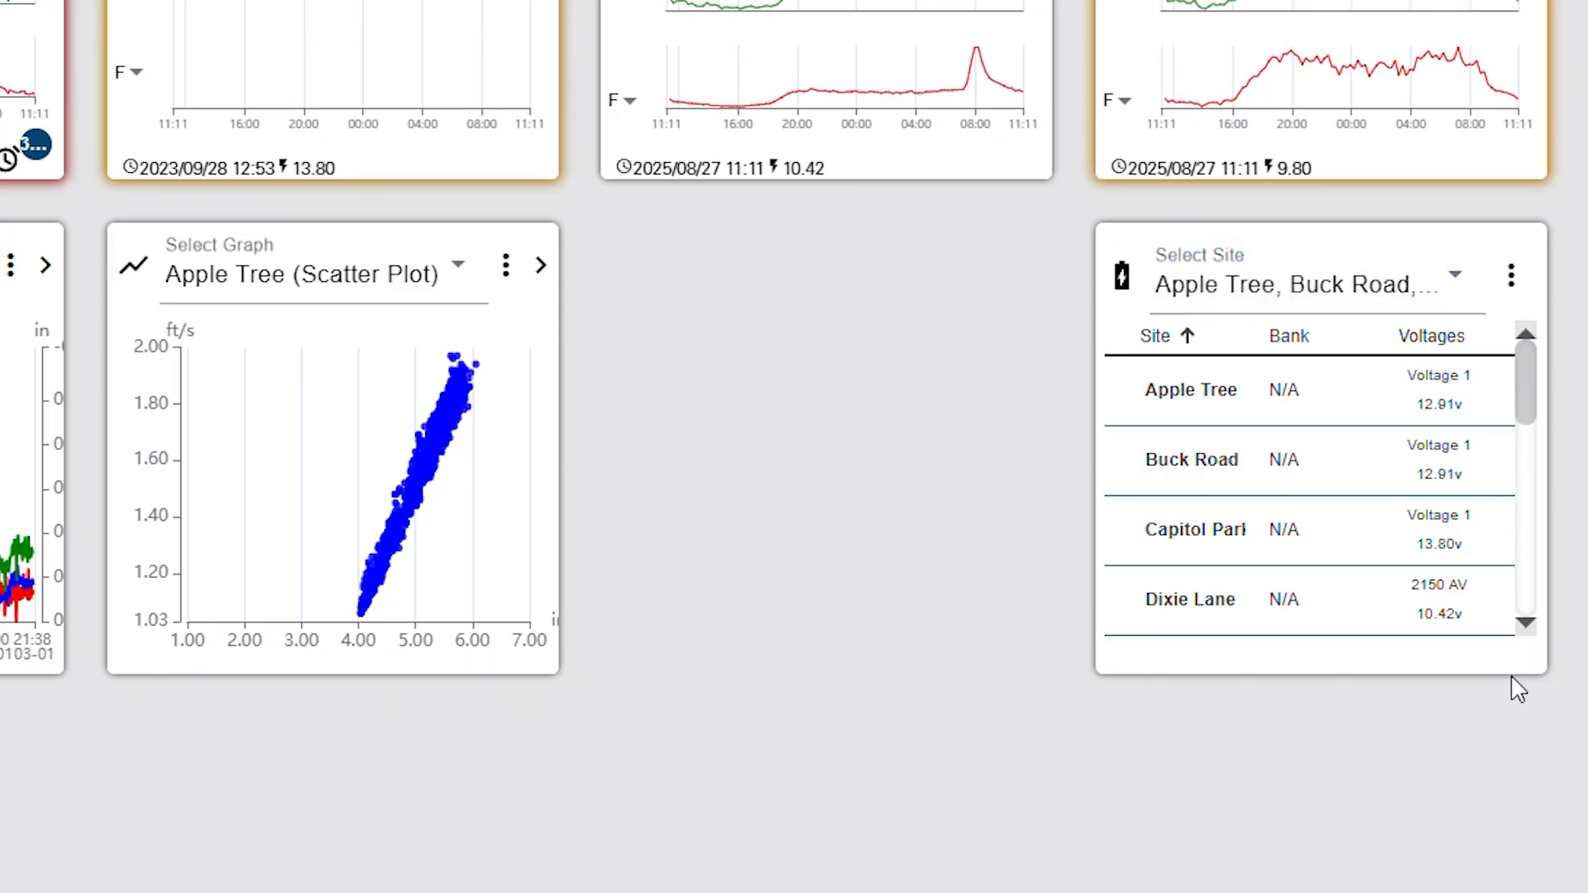
Stretch the battery voltage gadget downward so its full list of sites fits without inner scrolling.
{"action": "left_click_drag", "start_coordinate": [1519, 689], "coordinate": [1519, 890]}
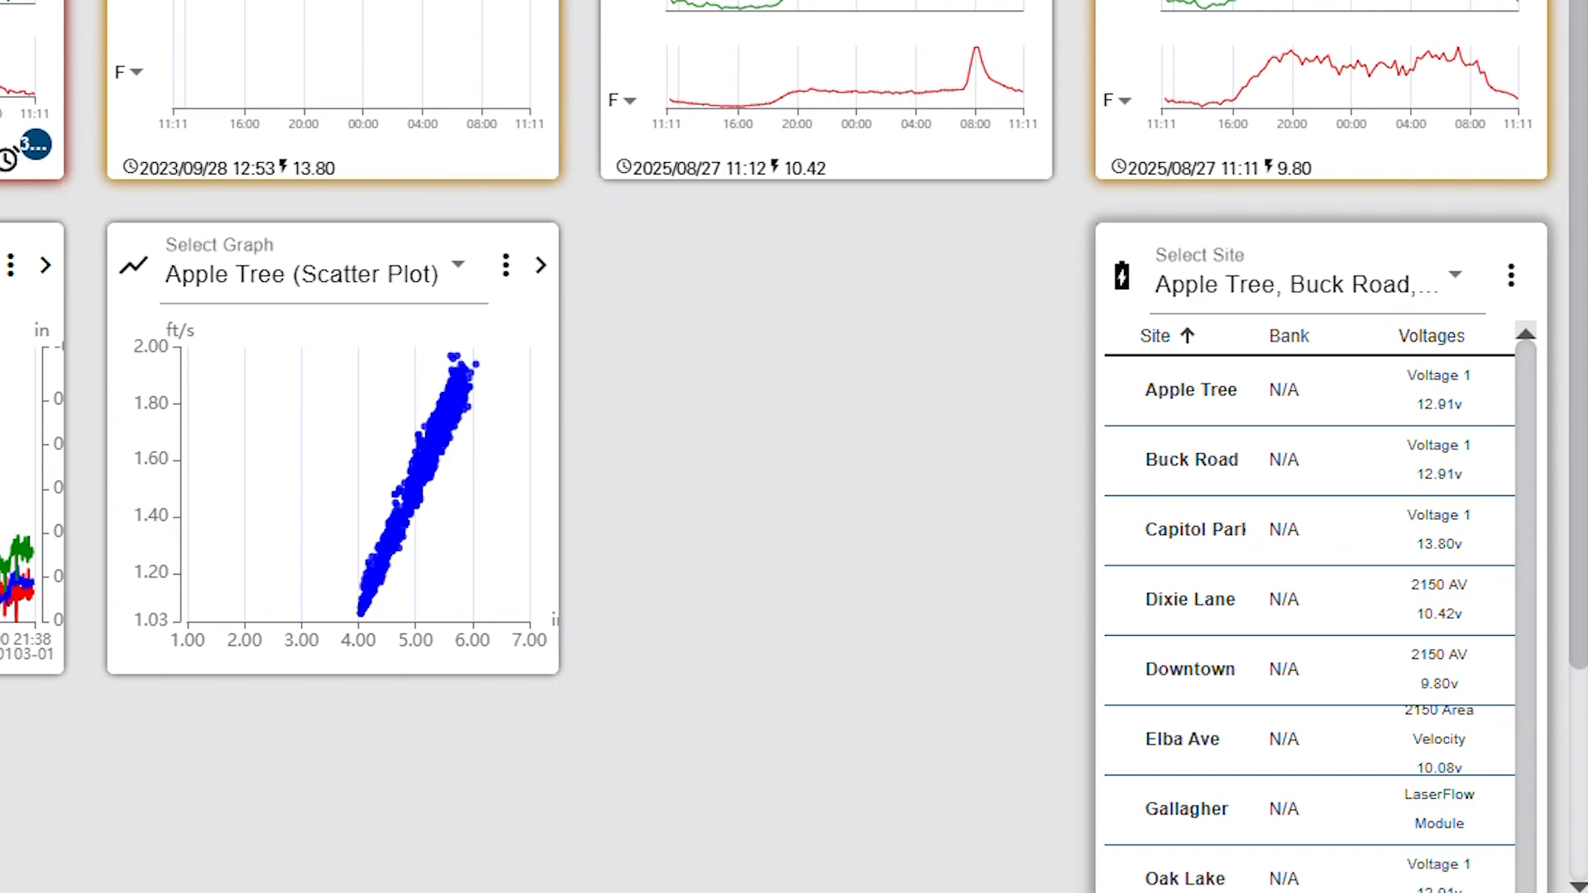
{"action": "scroll", "coordinate": [1412, 645], "scroll_direction": "down", "scroll_amount": 3}
{"action": "scroll", "coordinate": [1404, 638], "scroll_direction": "up", "scroll_amount": 3}
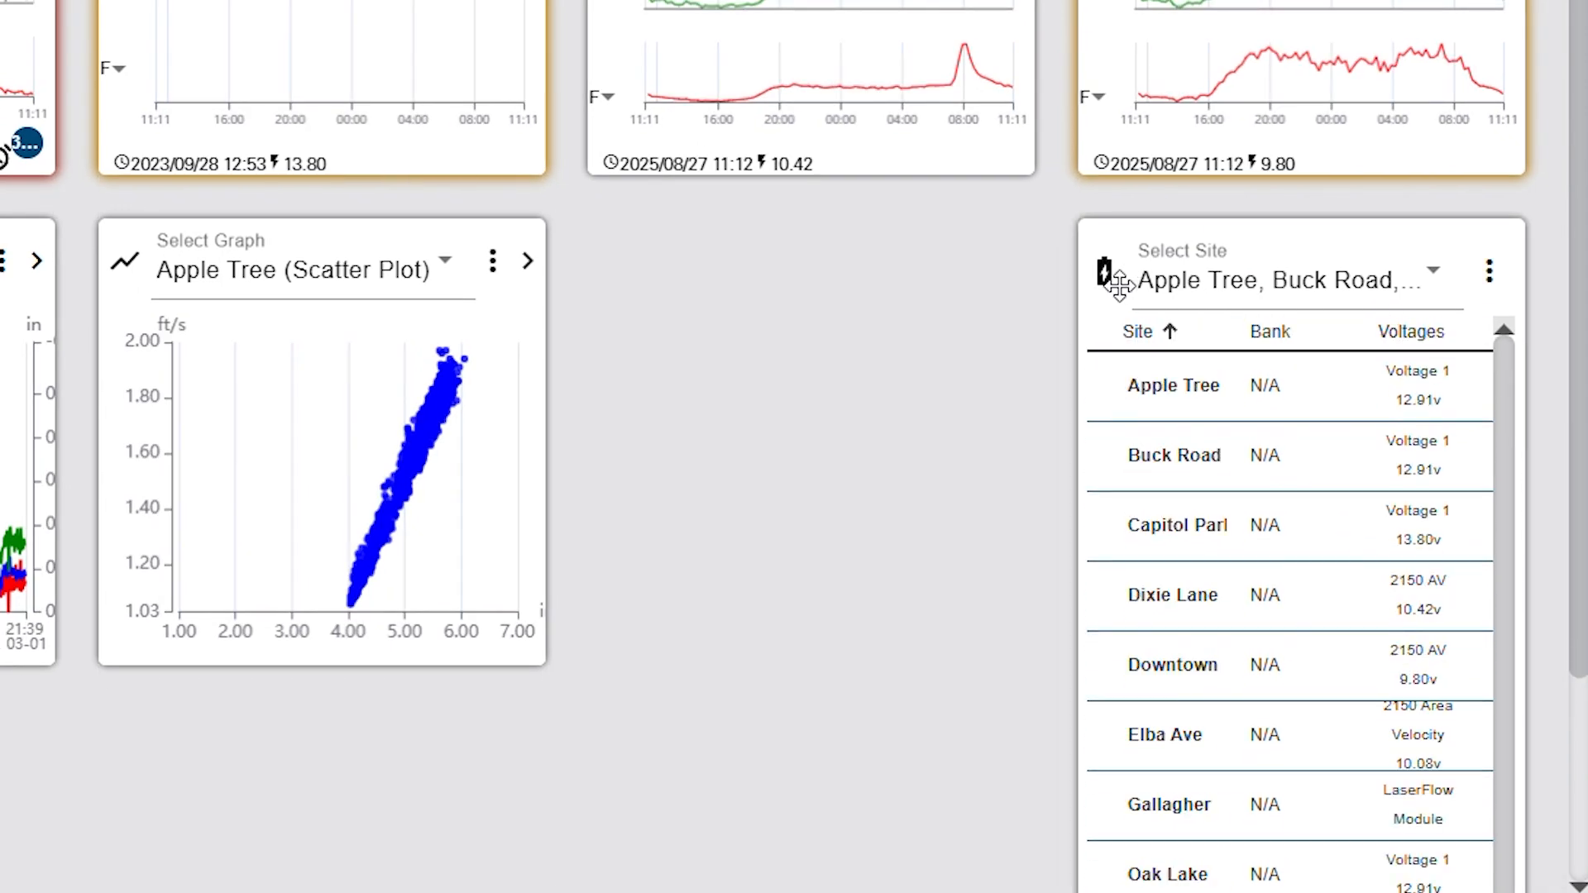
{"action": "left_click_drag", "start_coordinate": [1118, 285], "coordinate": [1118, 285]}
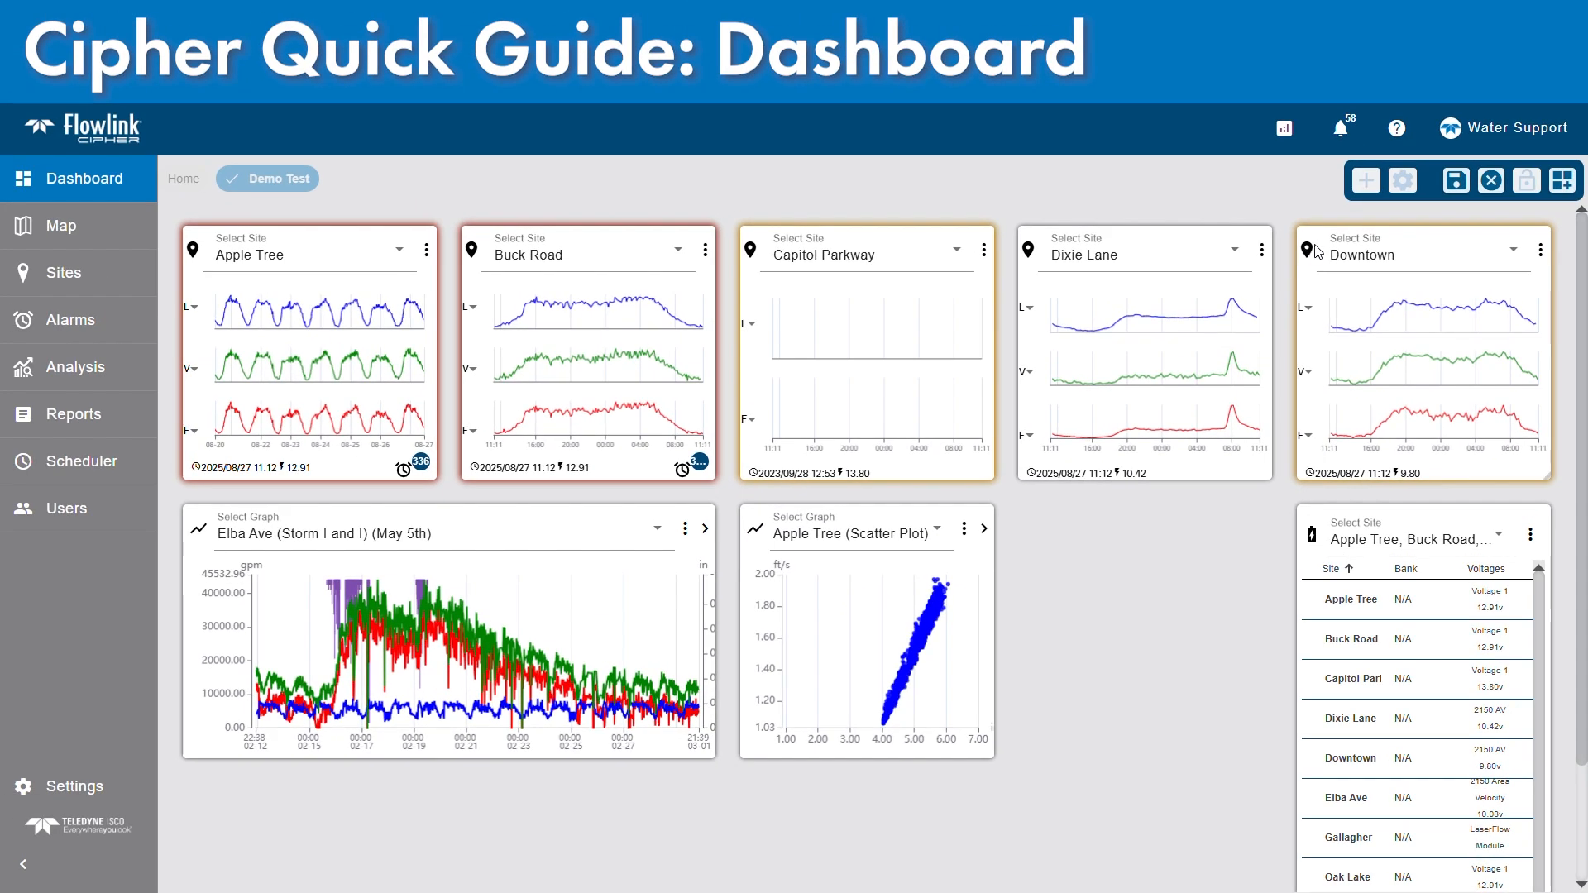
{"action": "mouse_move", "coordinate": [1315, 254]}
{"action": "left_mouse_down"}
{"action": "mouse_move", "coordinate": [1294, 418]}
{"action": "mouse_move", "coordinate": [1320, 251]}
{"action": "left_mouse_up"}
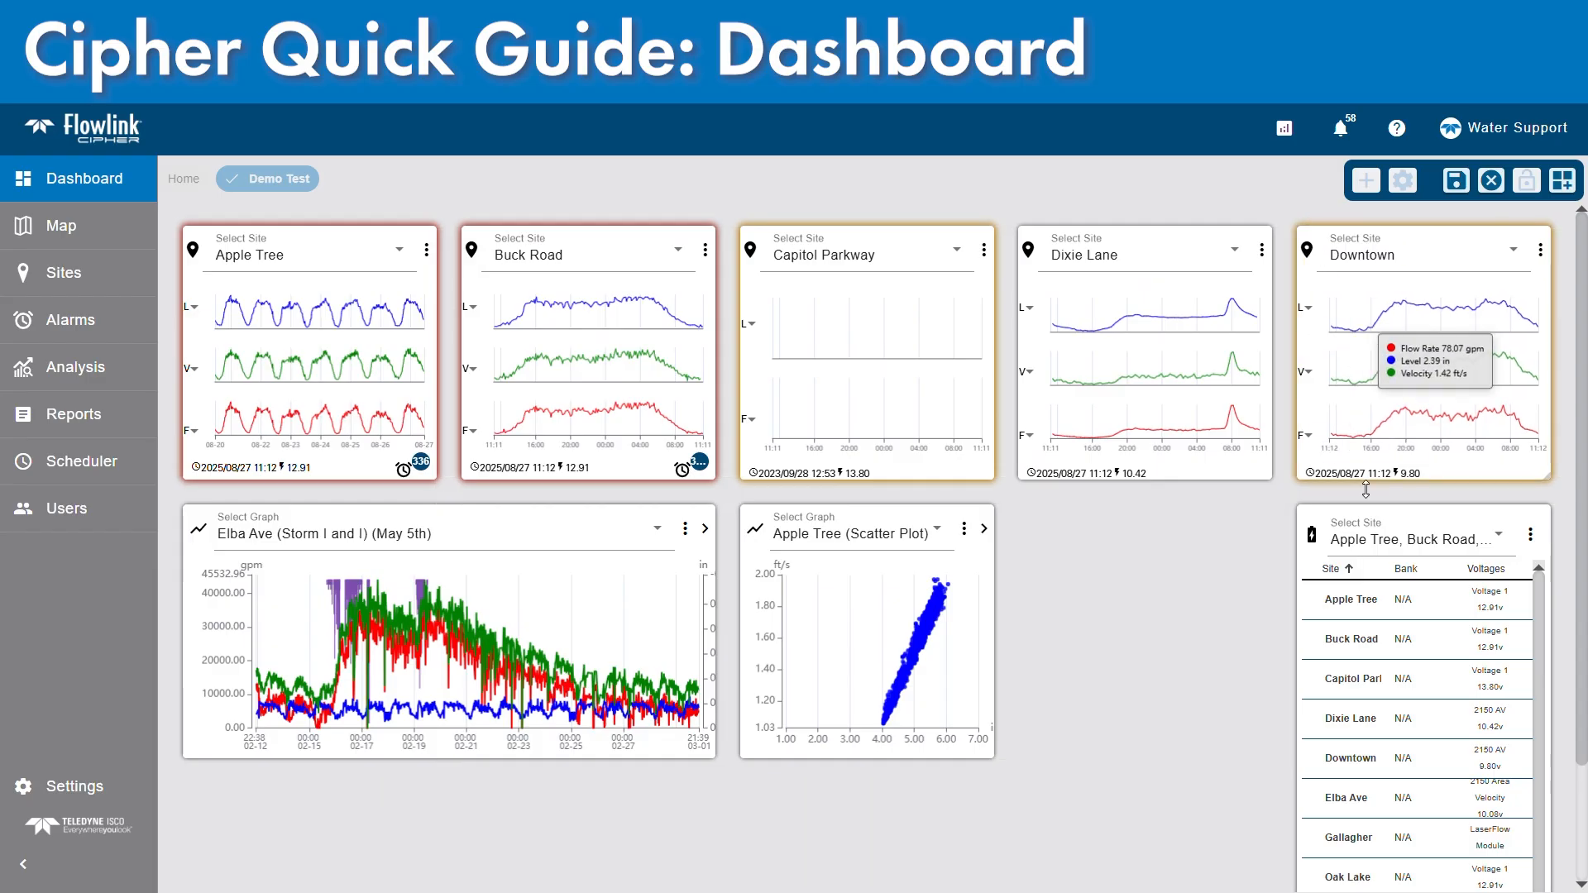
{"action": "left_click_drag", "start_coordinate": [1315, 535], "coordinate": [1324, 439]}
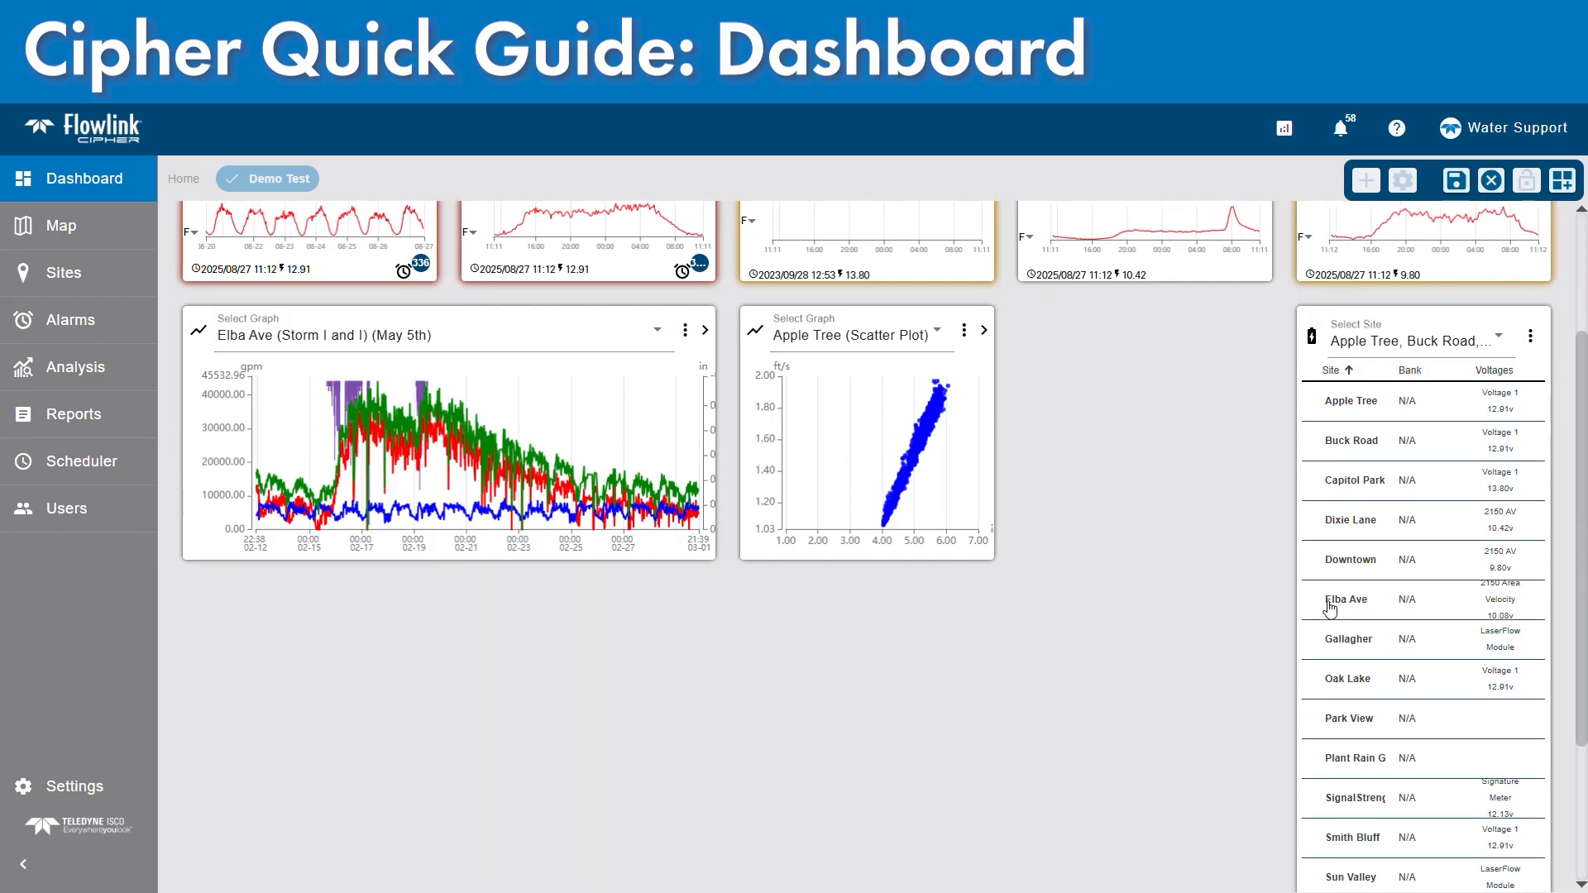
Review the site rows in the battery voltage gadget and sort them by Voltages in ascending order.
{"action": "scroll", "coordinate": [1264, 582], "scroll_direction": "down", "scroll_amount": 3}
{"action": "scroll", "coordinate": [1258, 587], "scroll_direction": "up", "scroll_amount": 5}
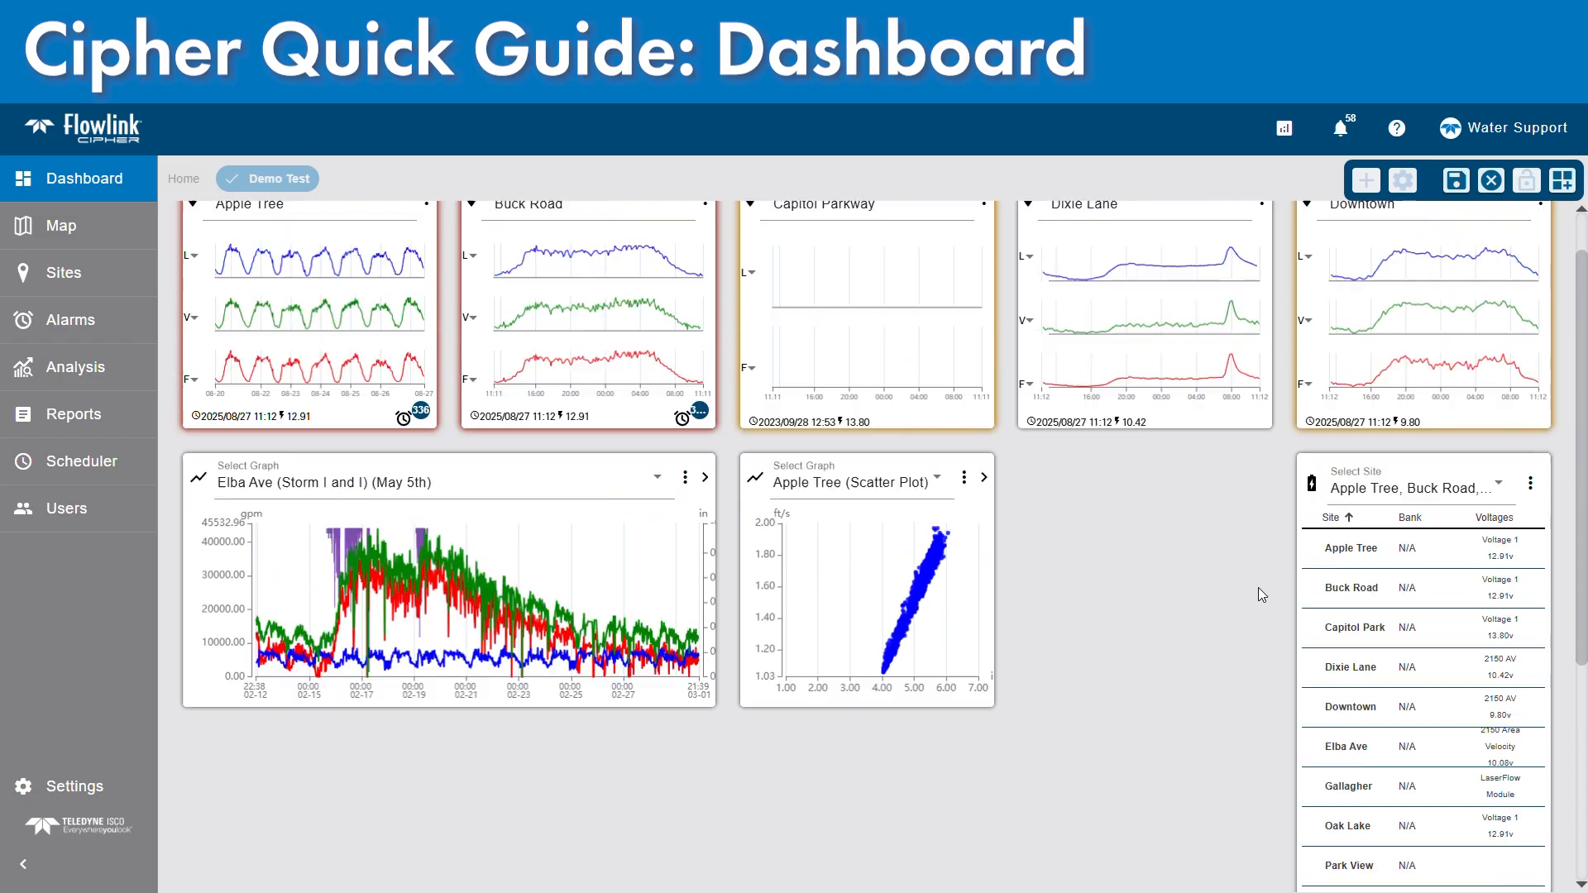
{"action": "scroll", "coordinate": [1258, 587], "scroll_direction": "down", "scroll_amount": 2}
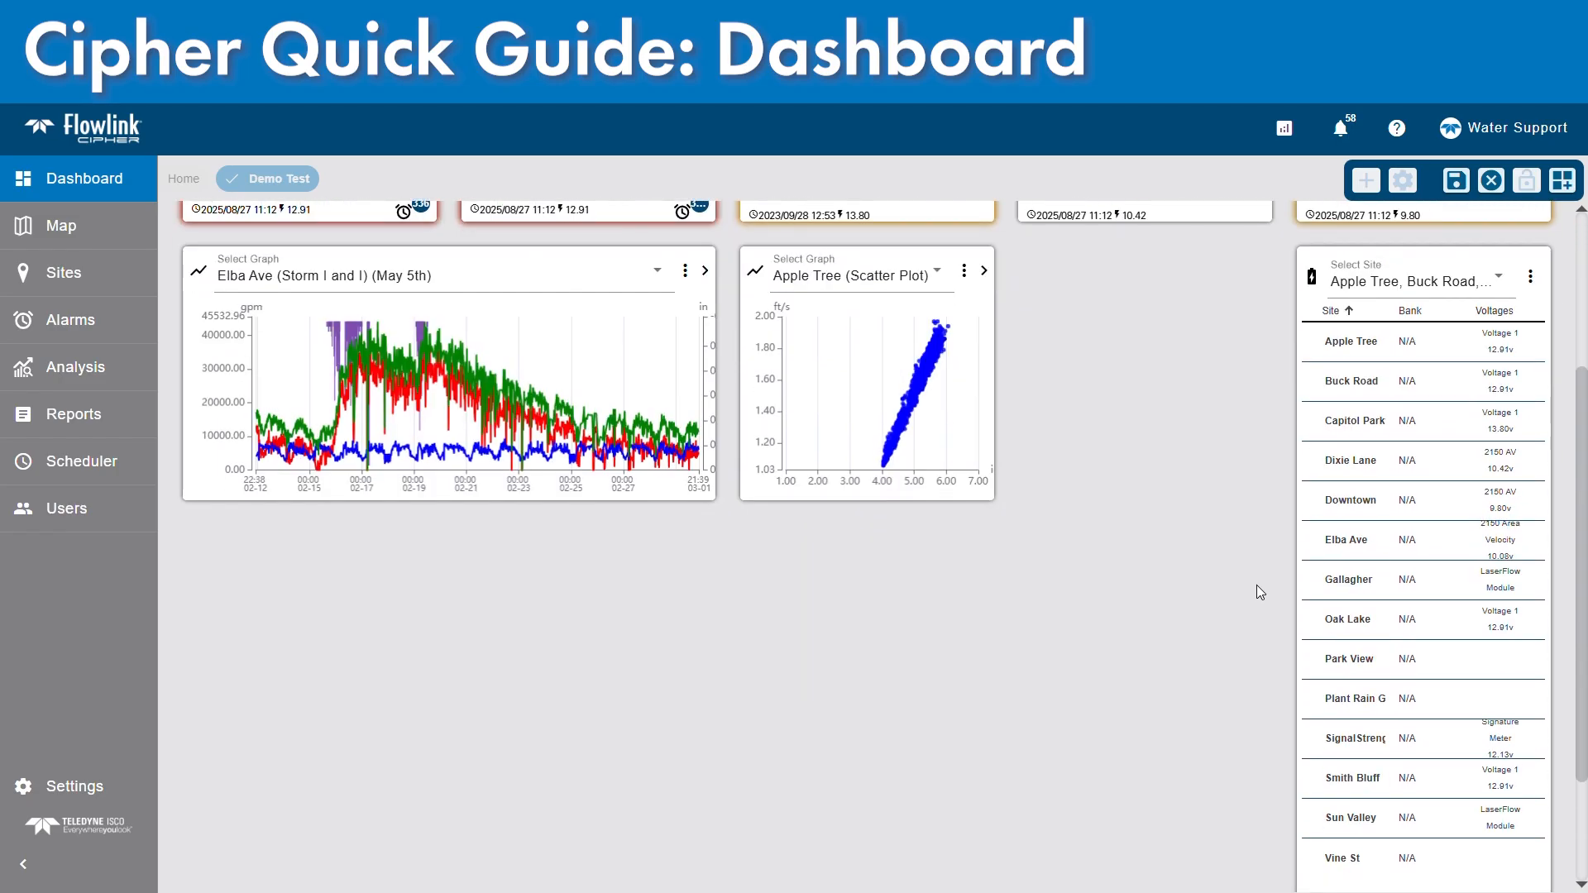
{"action": "scroll", "coordinate": [1252, 582], "scroll_direction": "down", "scroll_amount": 1}
{"action": "scroll", "coordinate": [1251, 581], "scroll_direction": "up", "scroll_amount": 1}
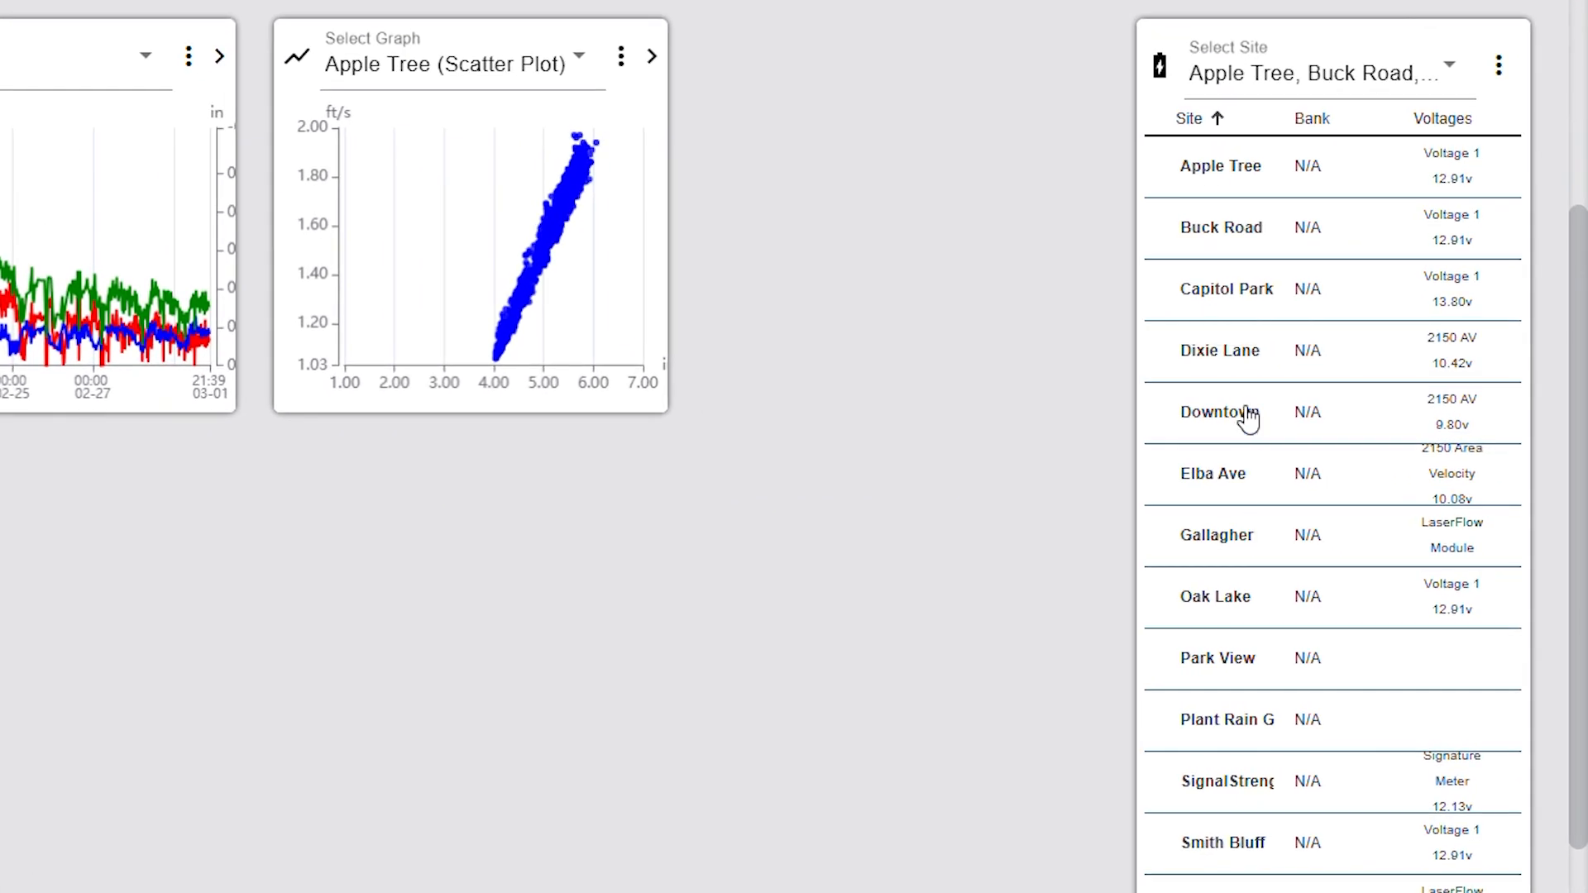
{"action": "left_click", "coordinate": [1458, 128]}
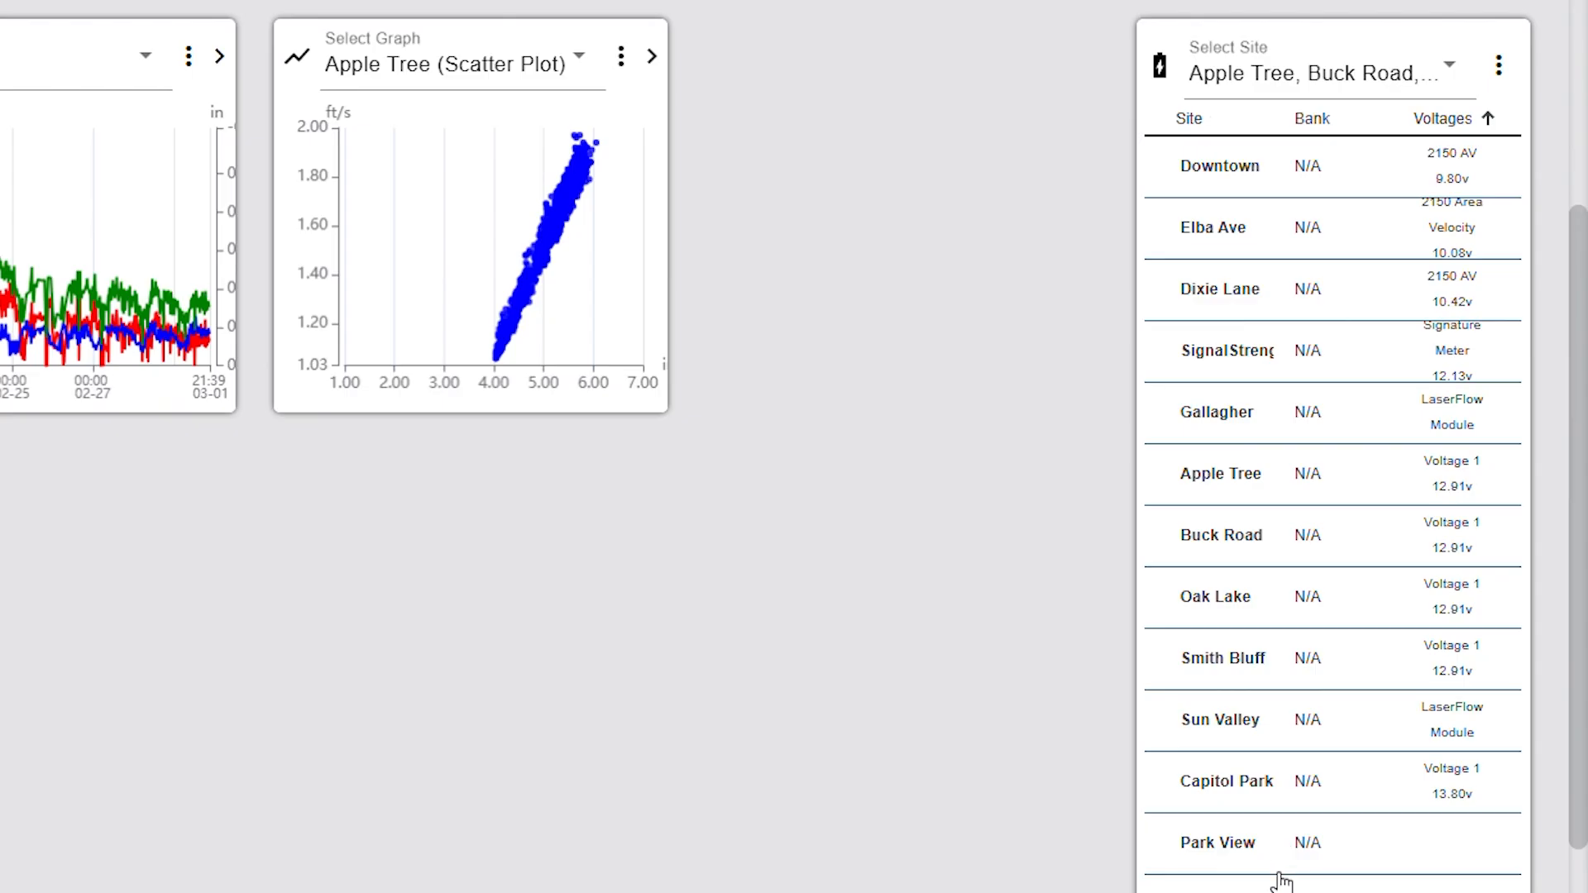
Exclude Park View, Plant Rain Gauge and Vine St from the sites shown in the battery voltage gadget.
{"action": "scroll", "coordinate": [1287, 884], "scroll_direction": "down", "scroll_amount": 2}
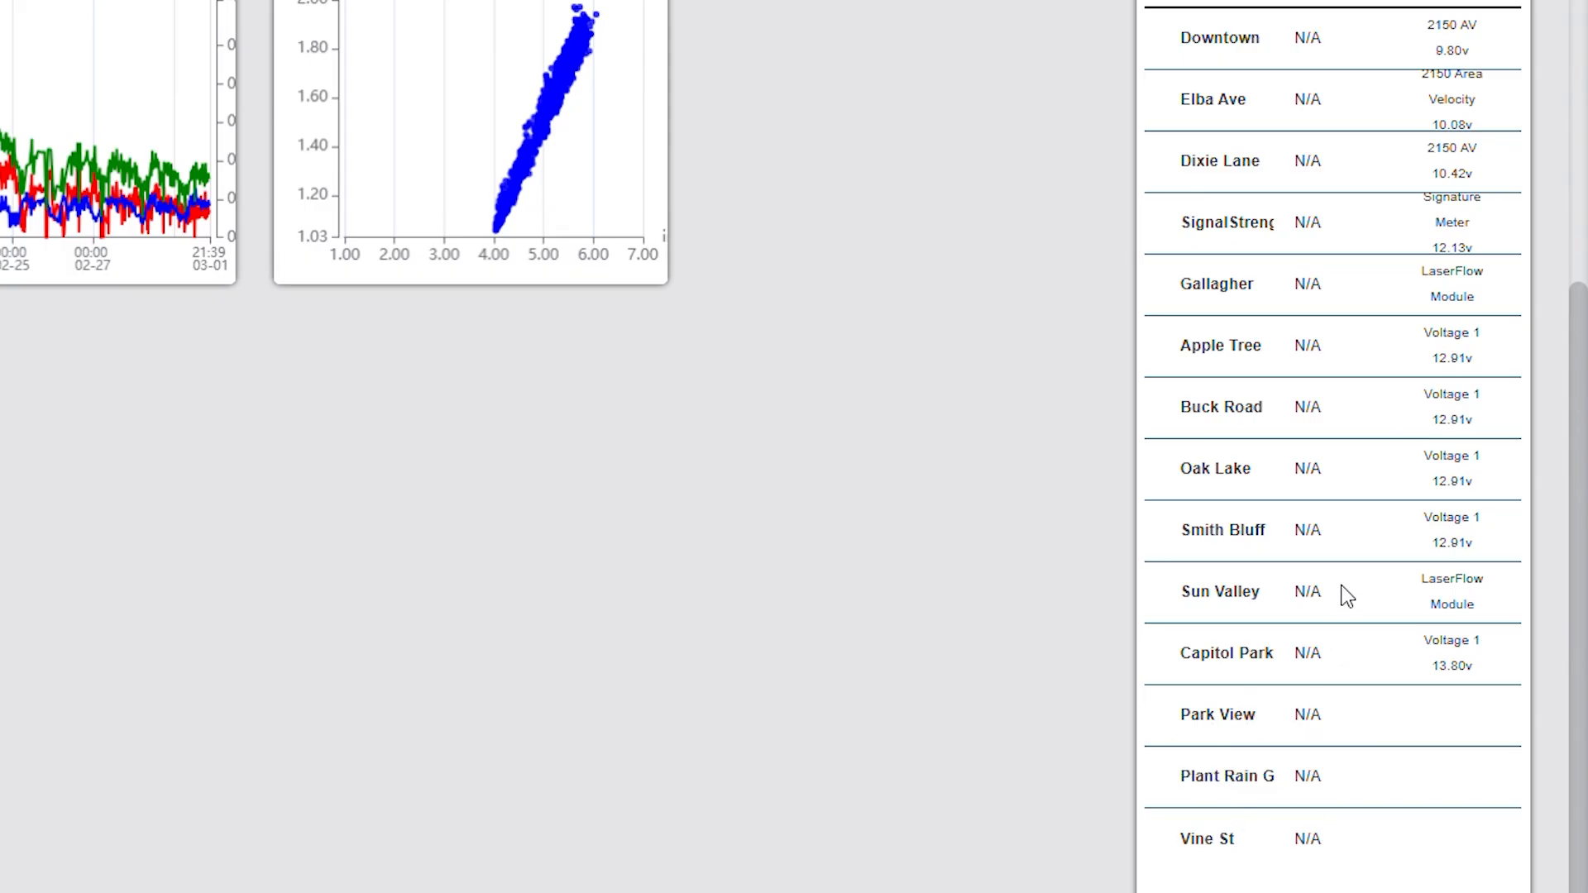
{"action": "scroll", "coordinate": [1345, 594], "scroll_direction": "up", "scroll_amount": 2}
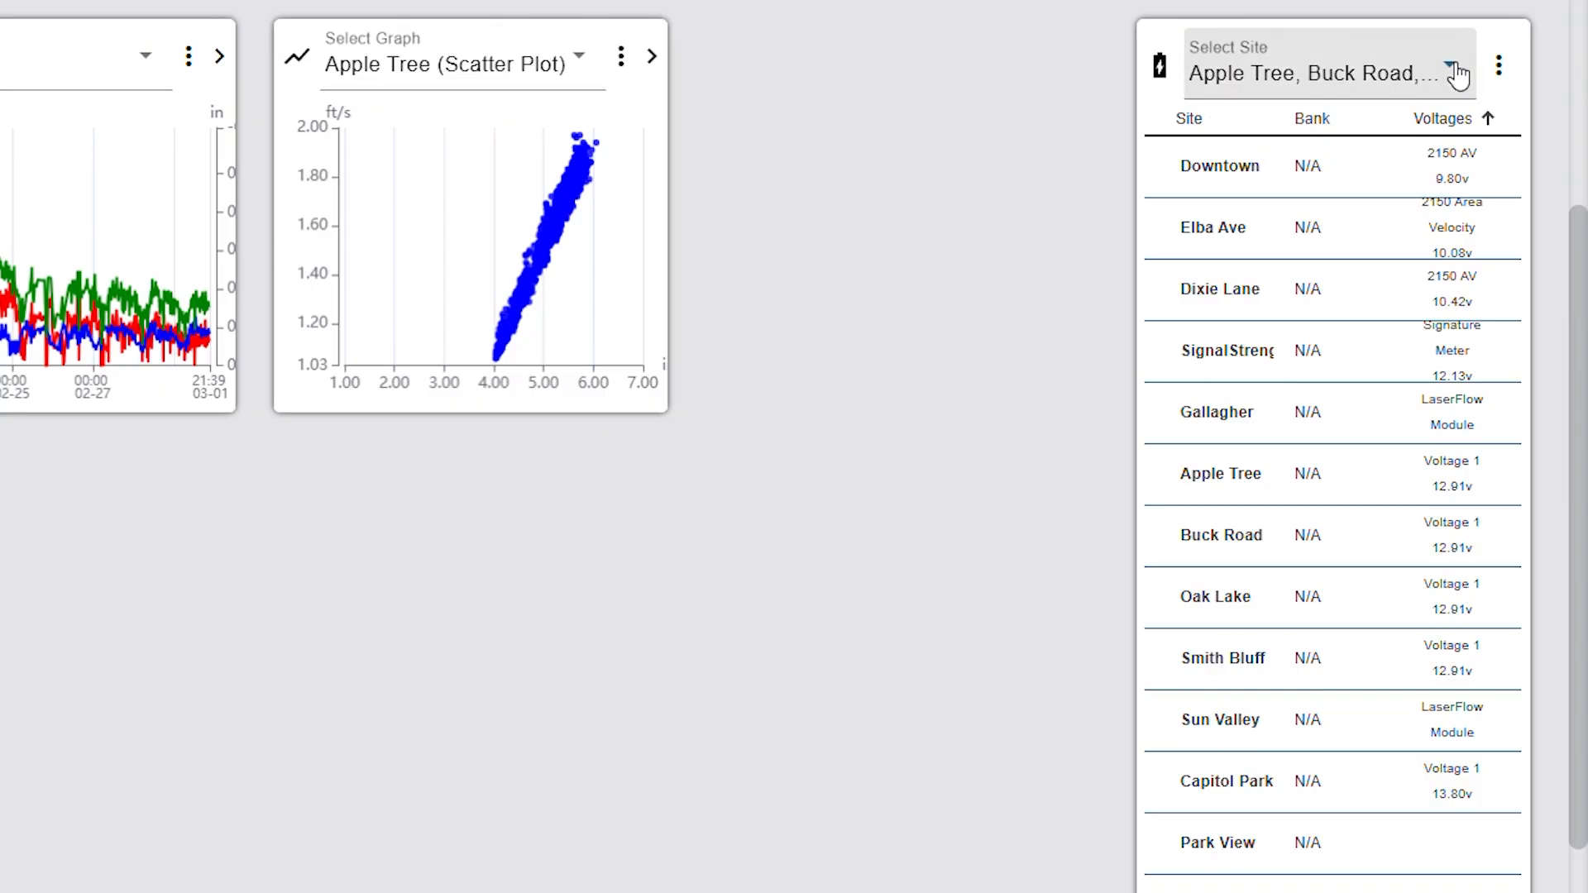
{"action": "left_click", "coordinate": [1458, 74]}
{"action": "scroll", "coordinate": [1378, 356], "scroll_direction": "down", "scroll_amount": 5}
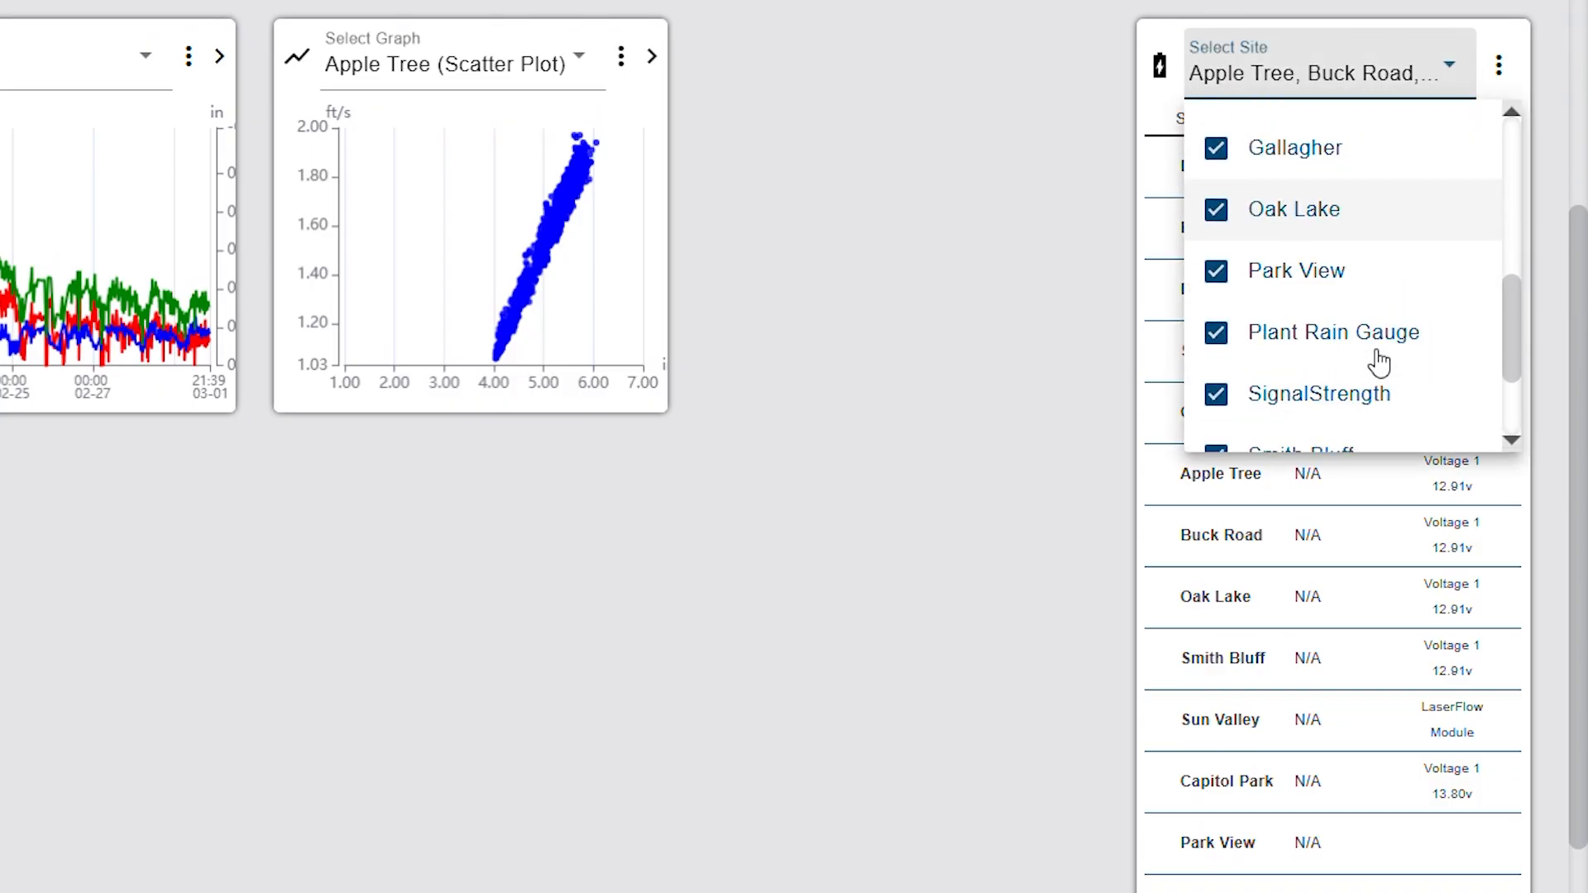
{"action": "left_click", "coordinate": [1212, 279]}
{"action": "left_click", "coordinate": [1216, 333]}
{"action": "scroll", "coordinate": [1236, 342], "scroll_direction": "down", "scroll_amount": 3}
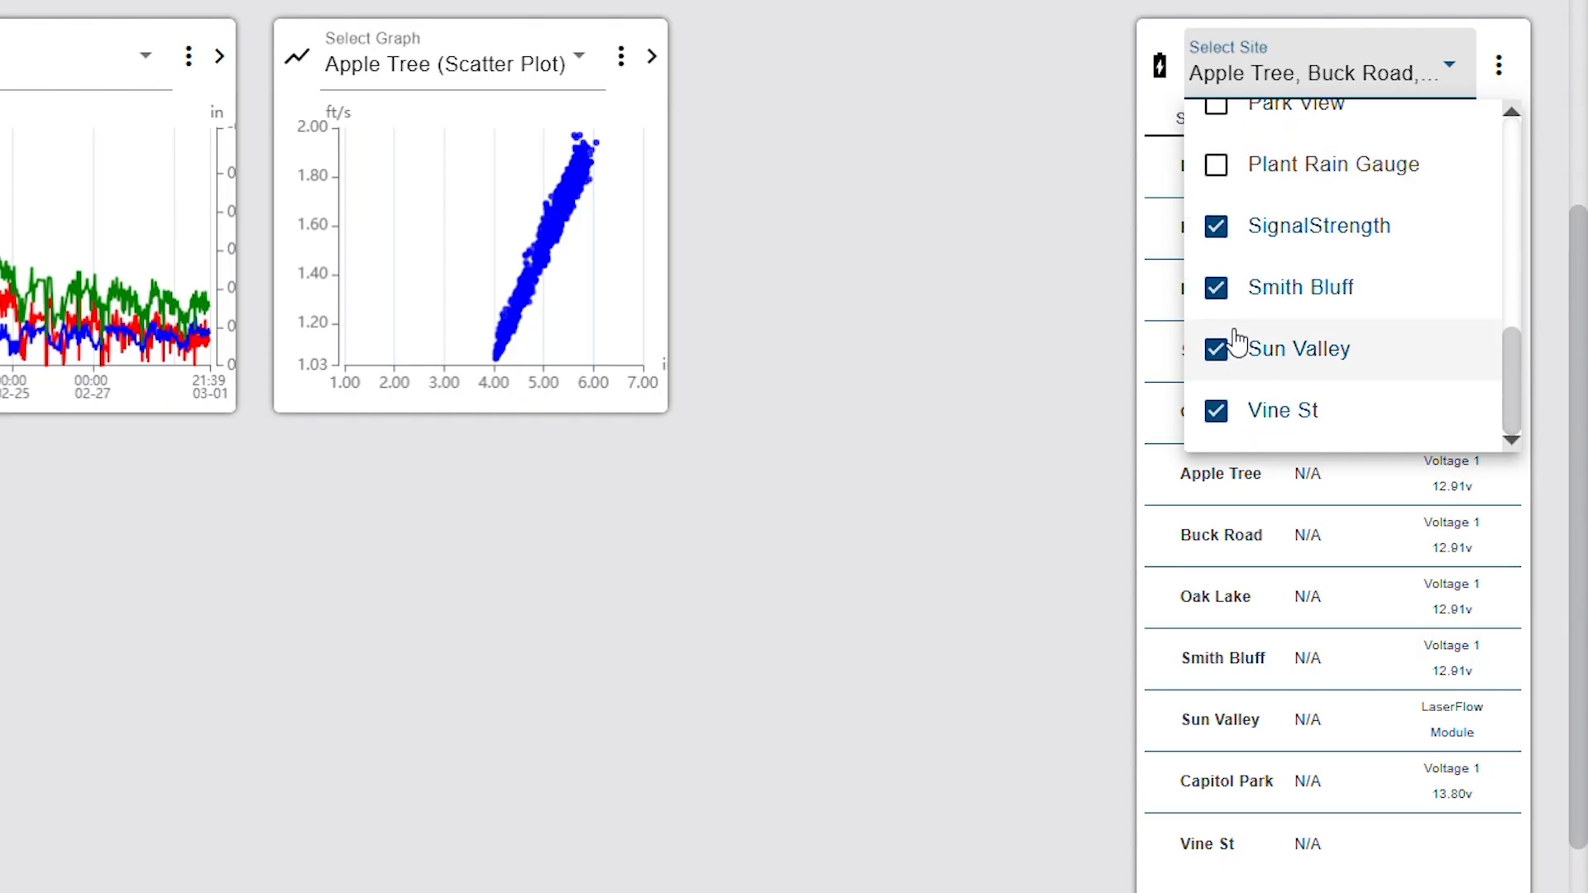
{"action": "left_click", "coordinate": [1224, 406]}
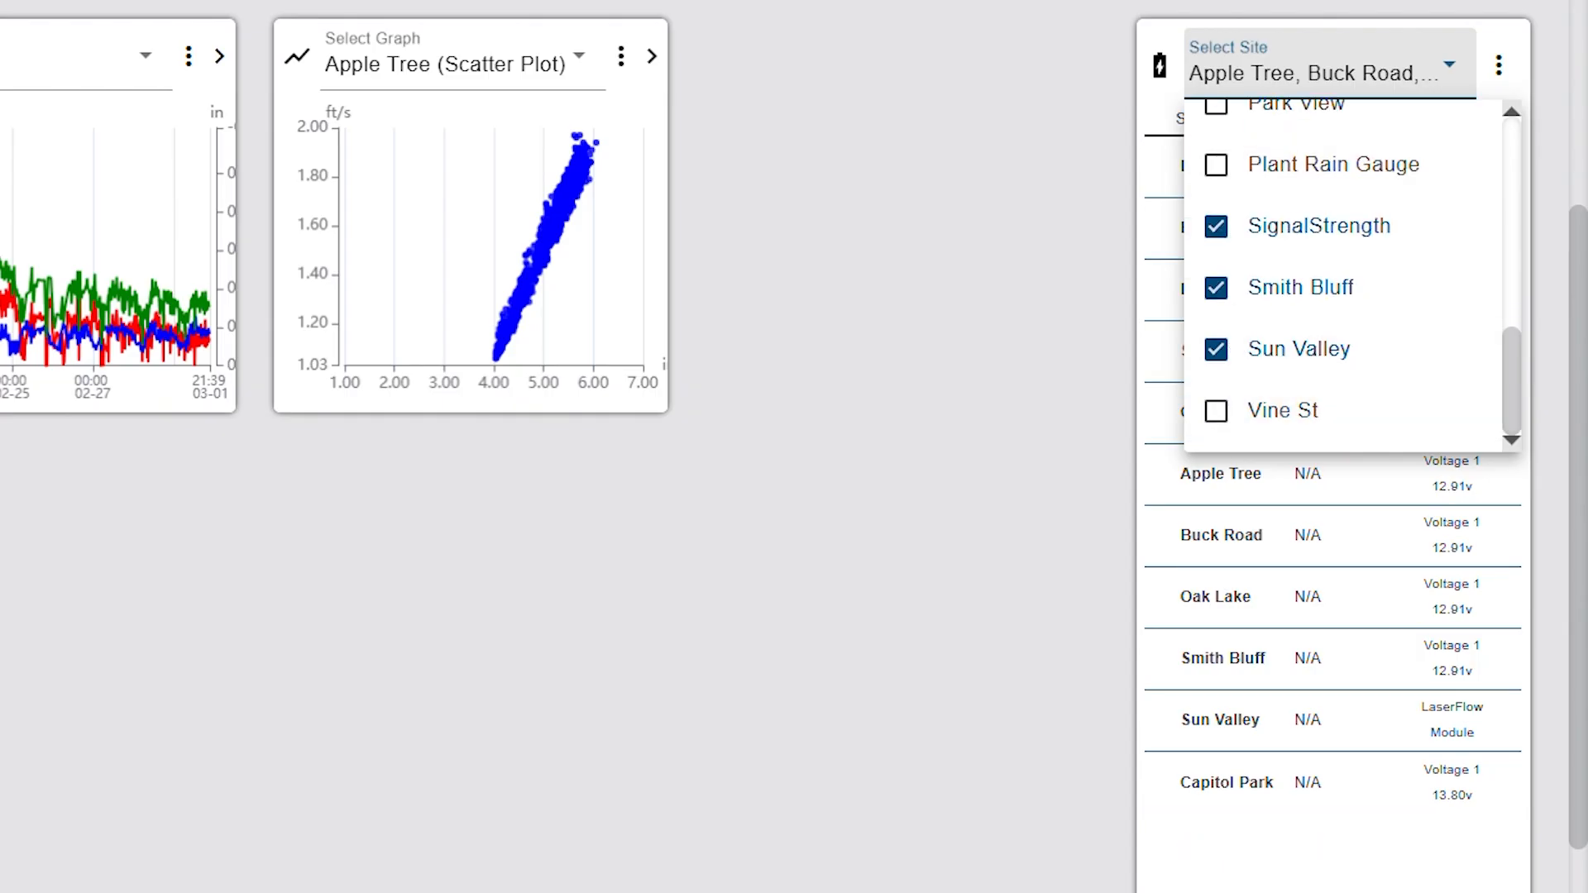
{"action": "left_click", "coordinate": [1228, 885]}
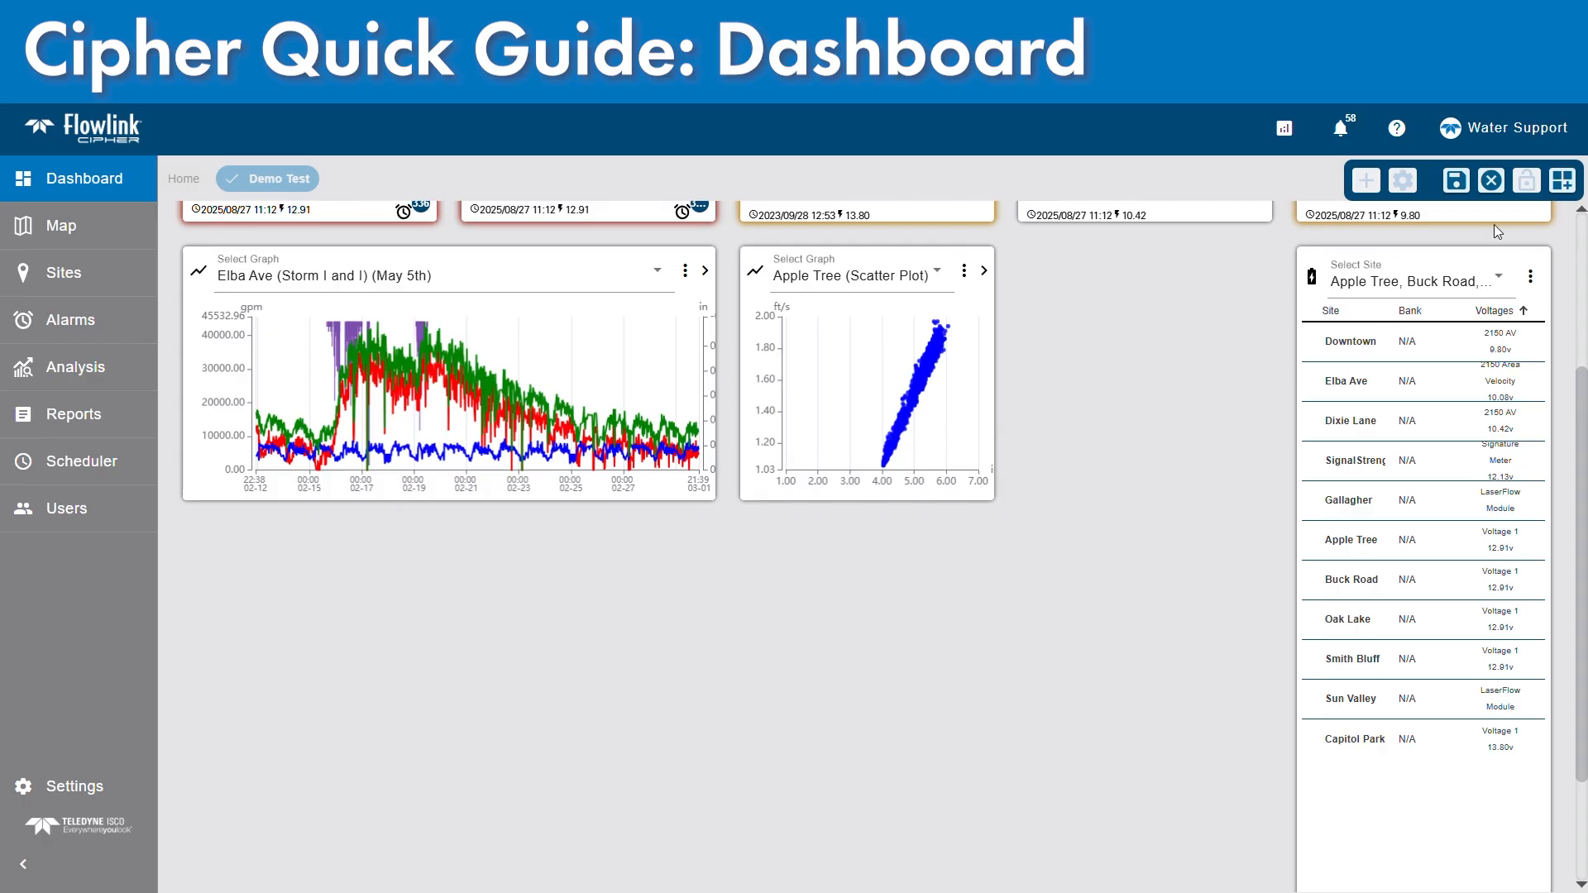
Add a site-based alarm gadget to the dashboard below the Elba Ave graph.
{"action": "left_click", "coordinate": [1563, 181]}
{"action": "mouse_move", "coordinate": [1511, 388]}
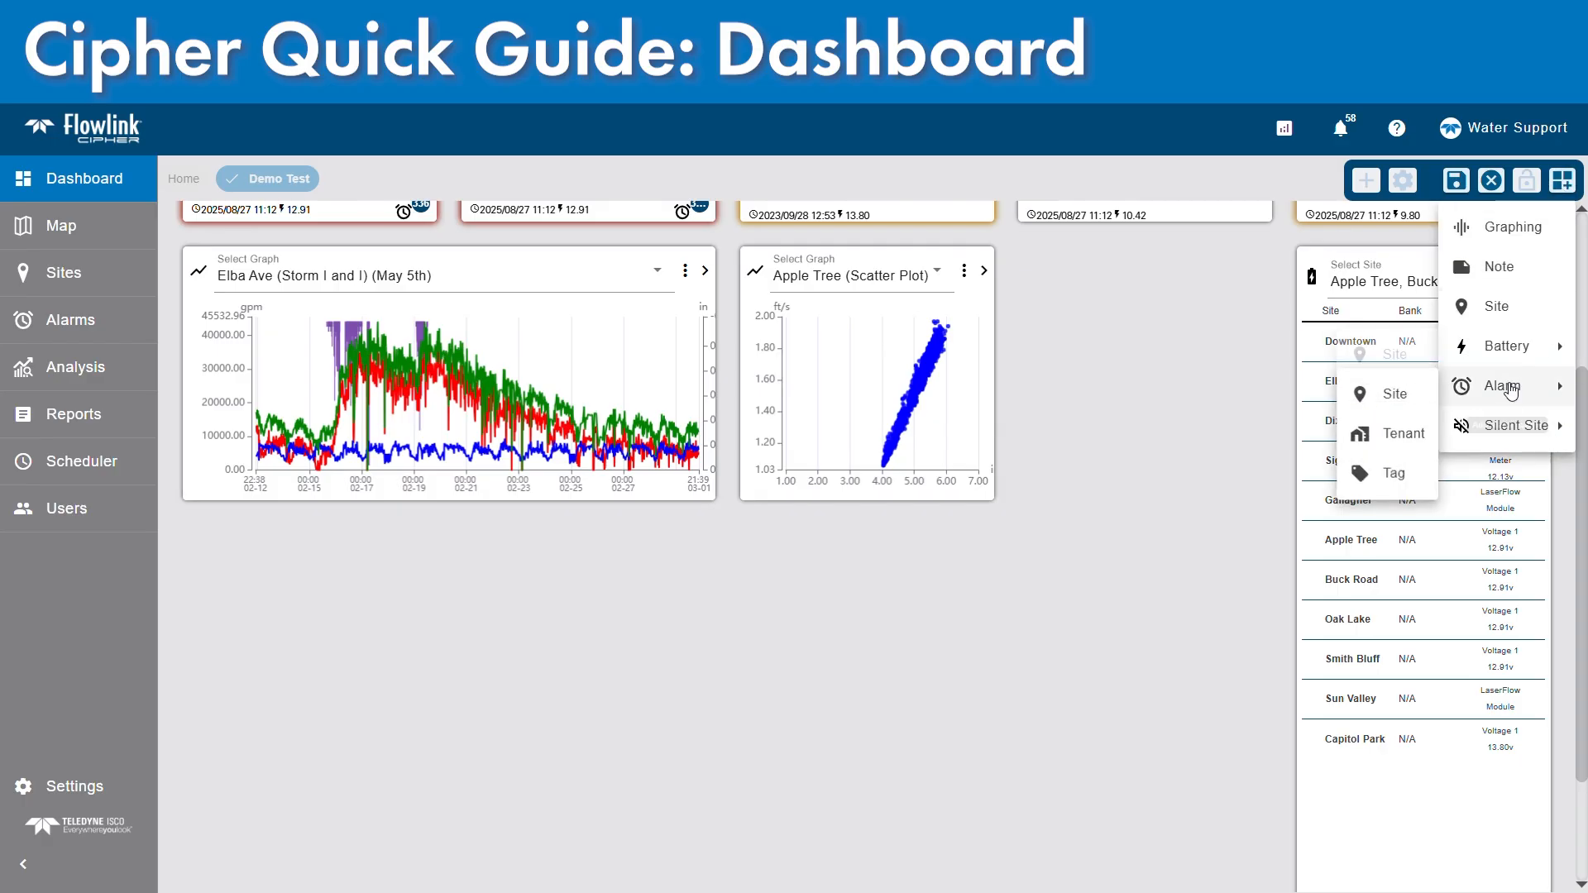
{"action": "left_click", "coordinate": [1392, 395]}
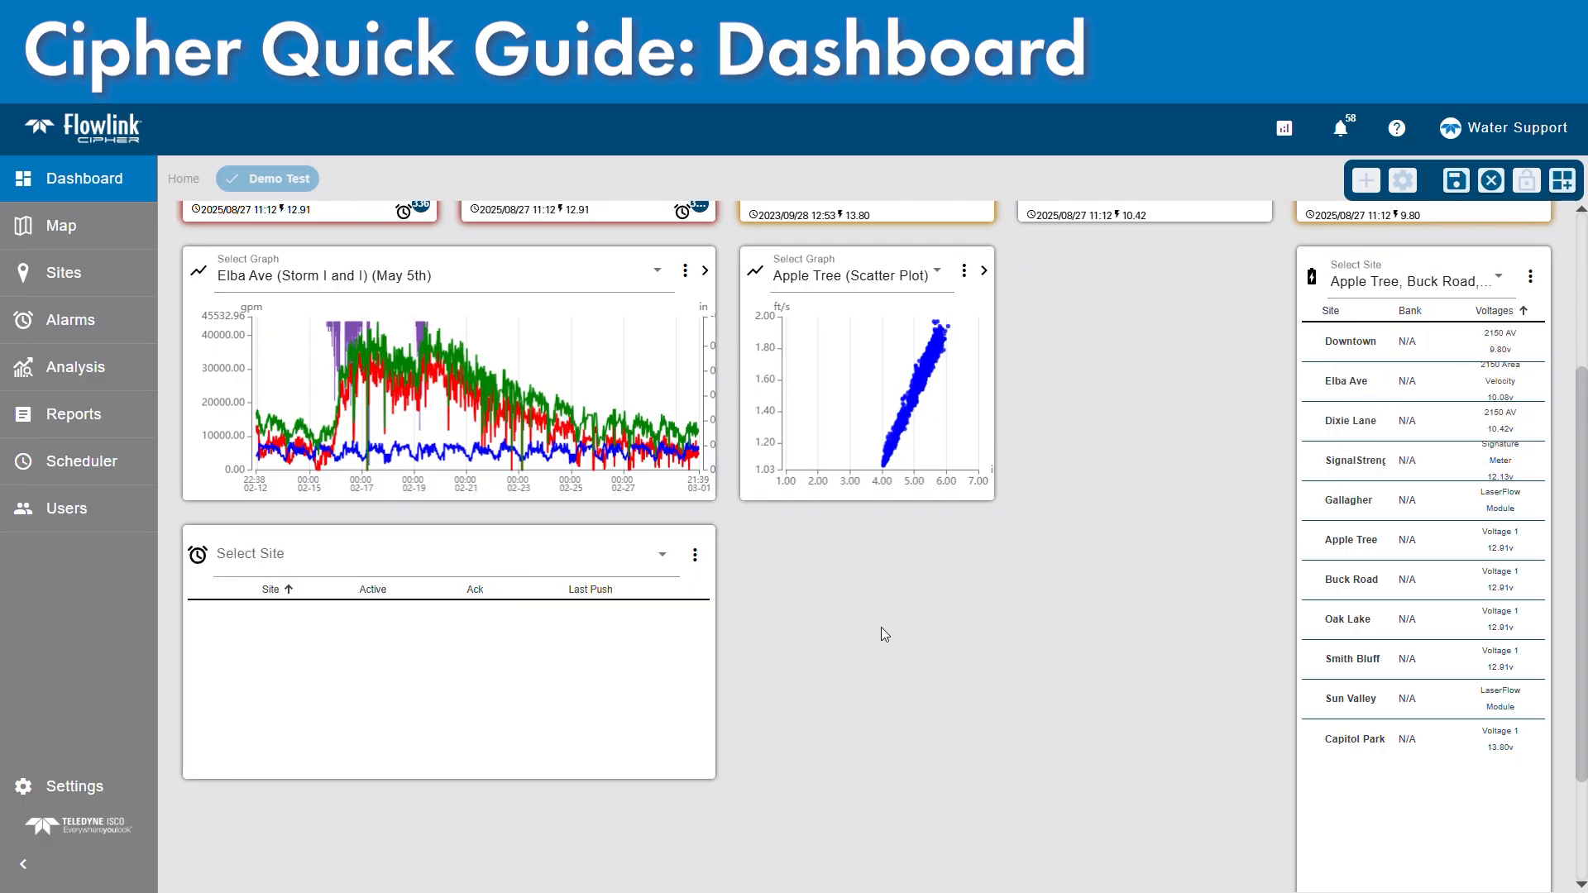
{"action": "scroll", "coordinate": [1183, 514], "scroll_direction": "up", "scroll_amount": 2}
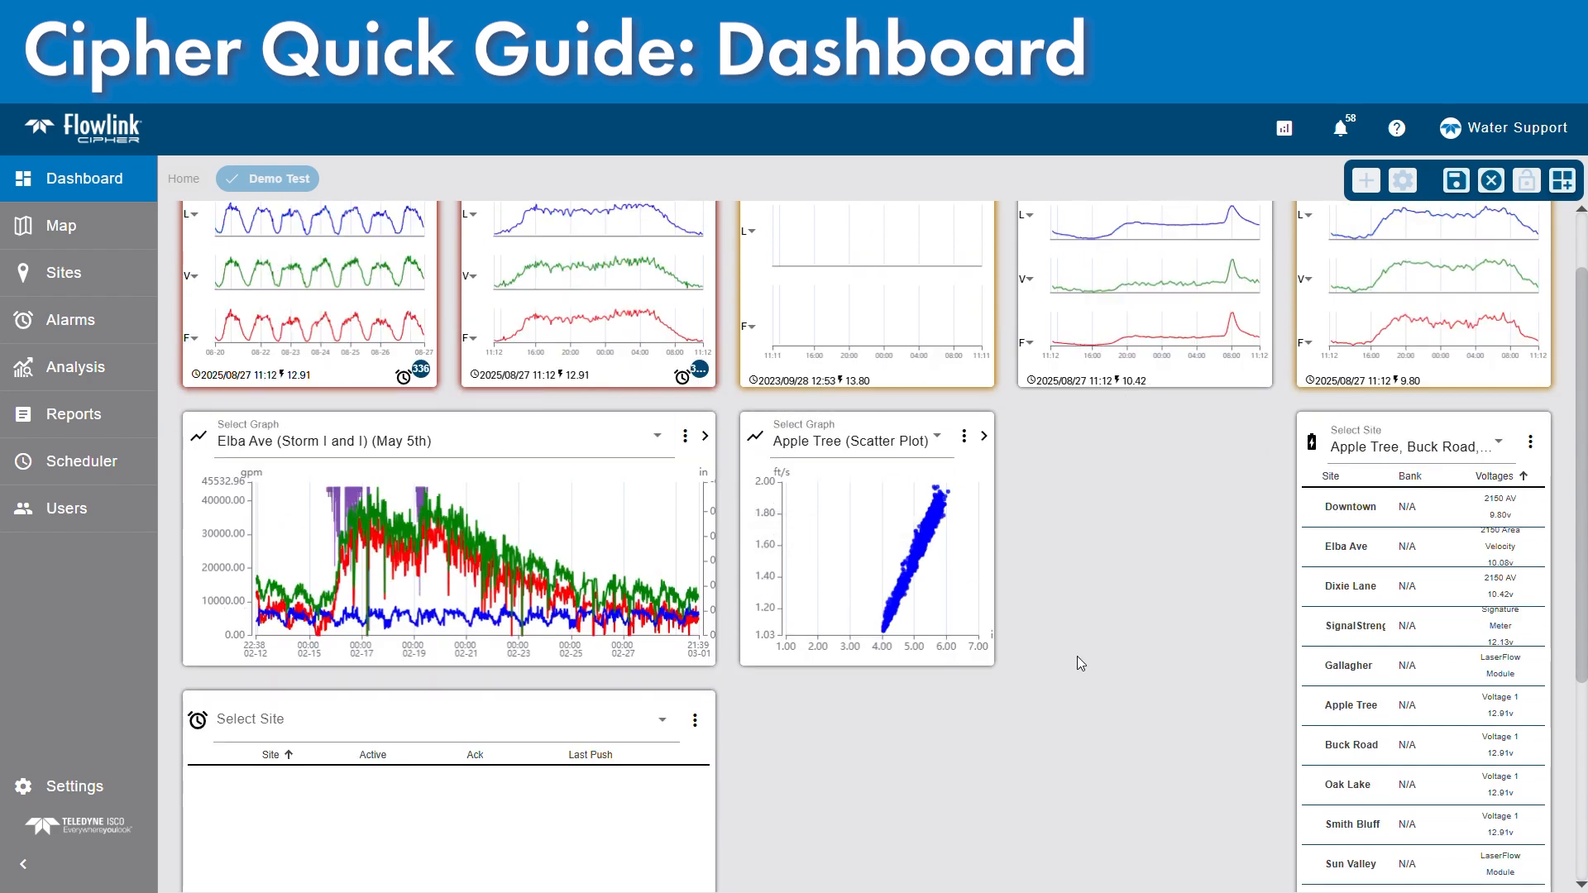
{"action": "scroll", "coordinate": [1059, 654], "scroll_direction": "up", "scroll_amount": 1}
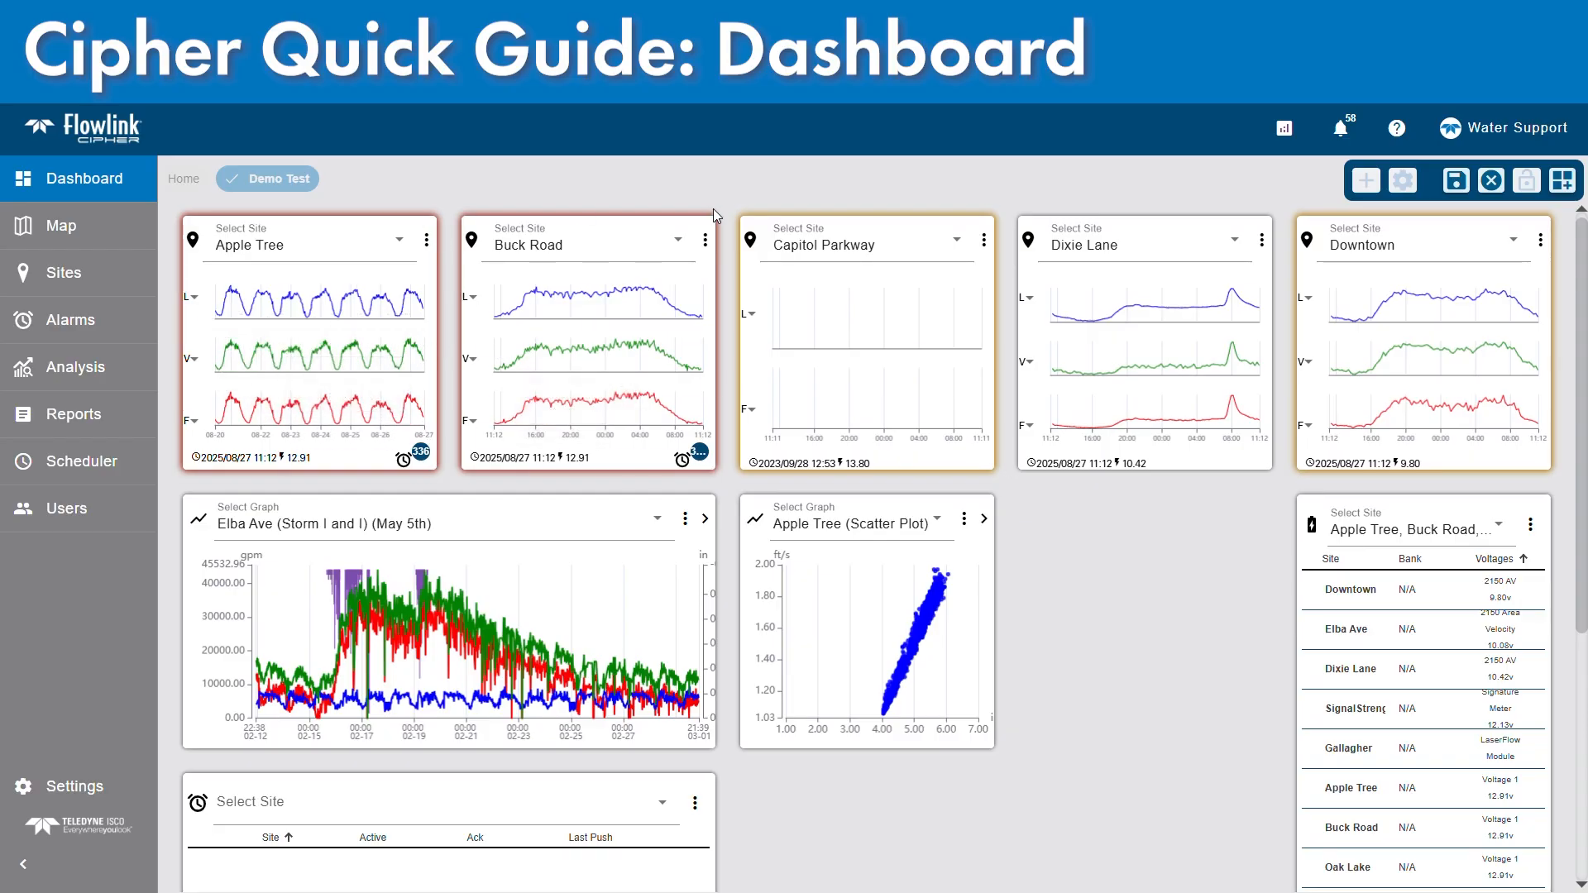
Select all 14 sites for the new alarm gadget.
{"action": "scroll", "coordinate": [726, 686], "scroll_direction": "down", "scroll_amount": 5}
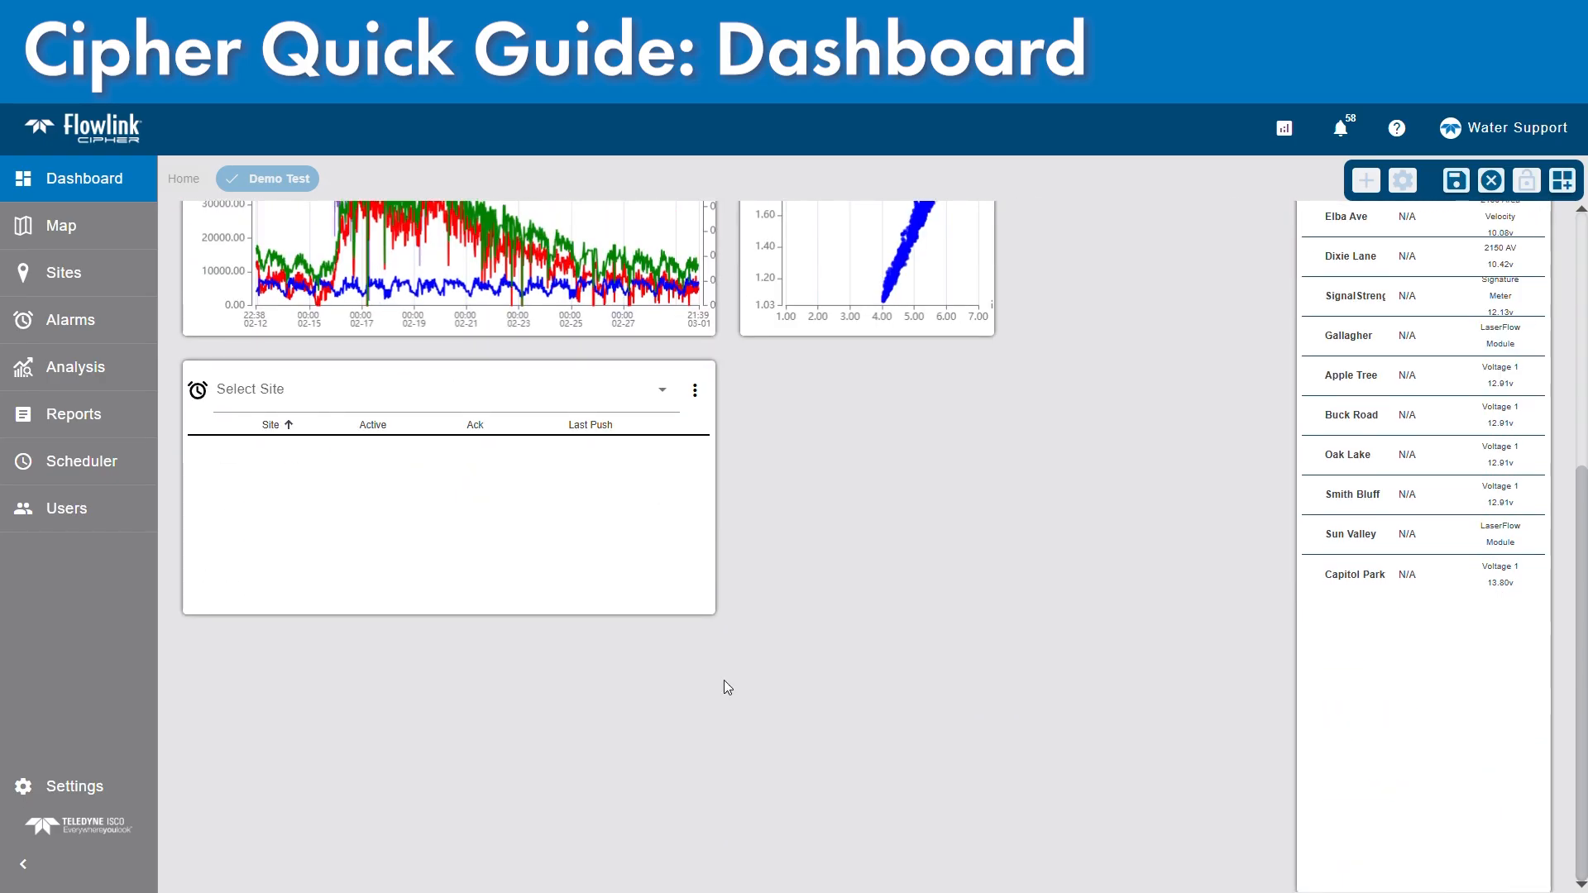
{"action": "left_click", "coordinate": [663, 390]}
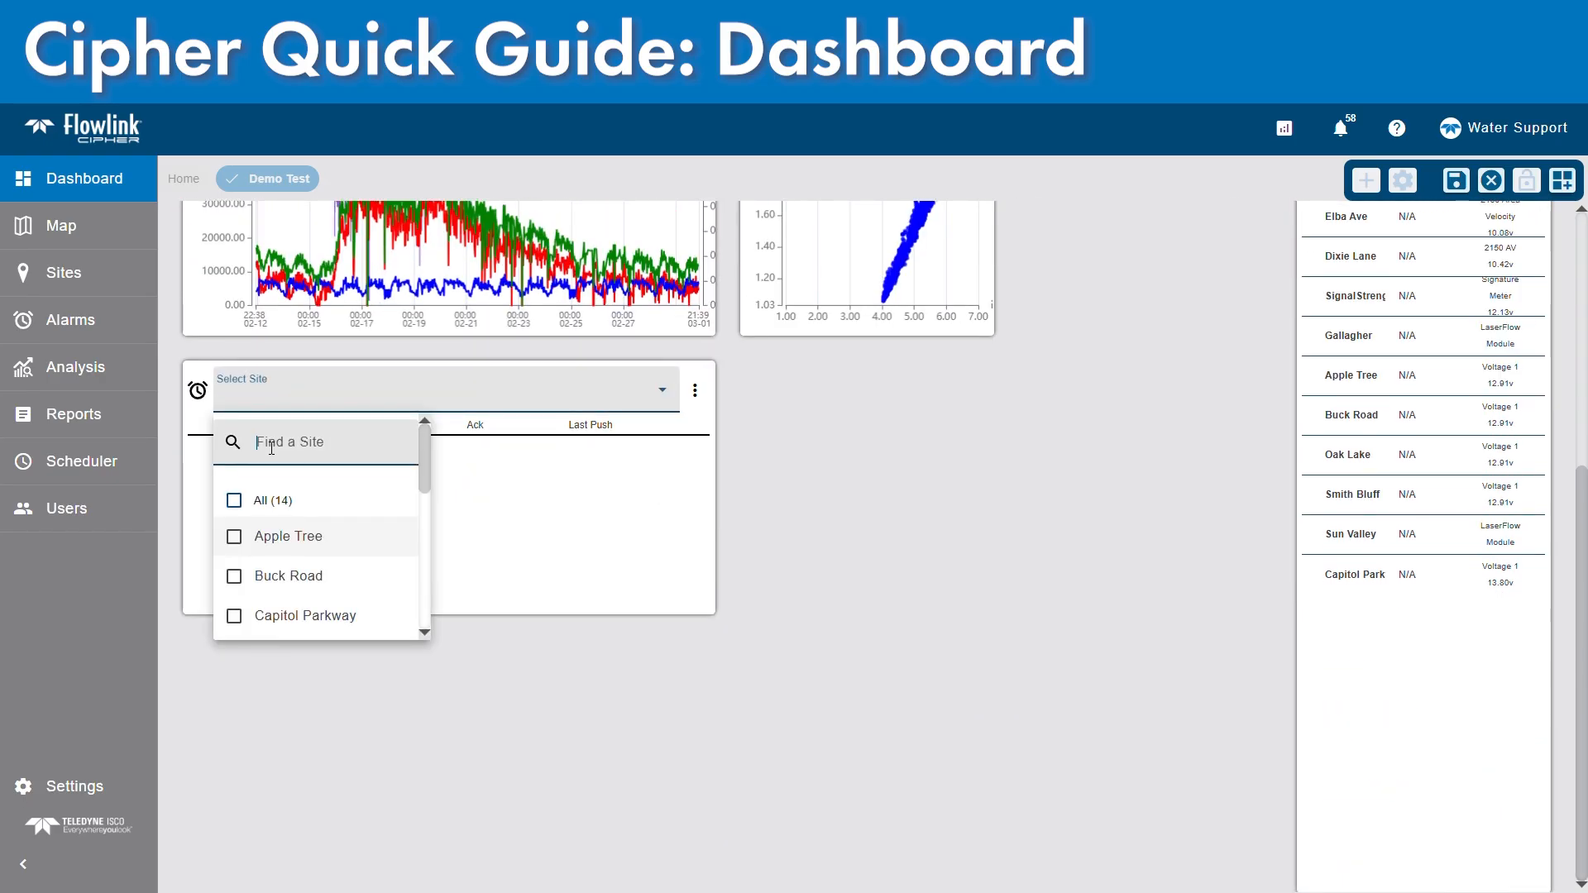
{"action": "left_click", "coordinate": [238, 497]}
{"action": "left_click", "coordinate": [747, 503]}
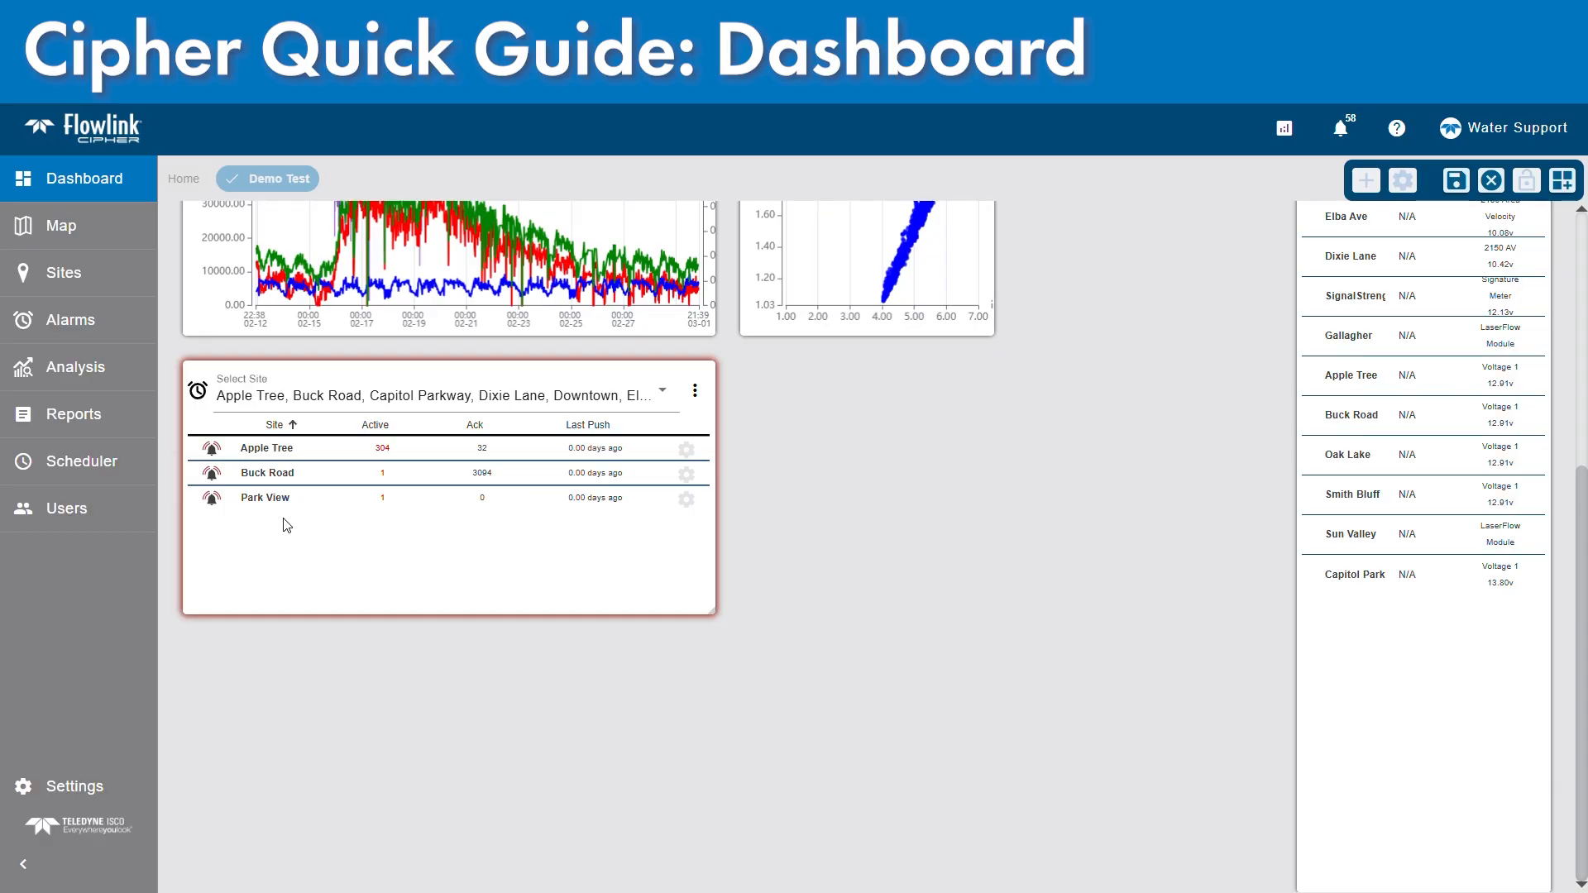
Add a site gadget for Park View to the dashboard from its row in the alarm gadget.
{"action": "scroll", "coordinate": [333, 499], "scroll_direction": "up", "scroll_amount": 5}
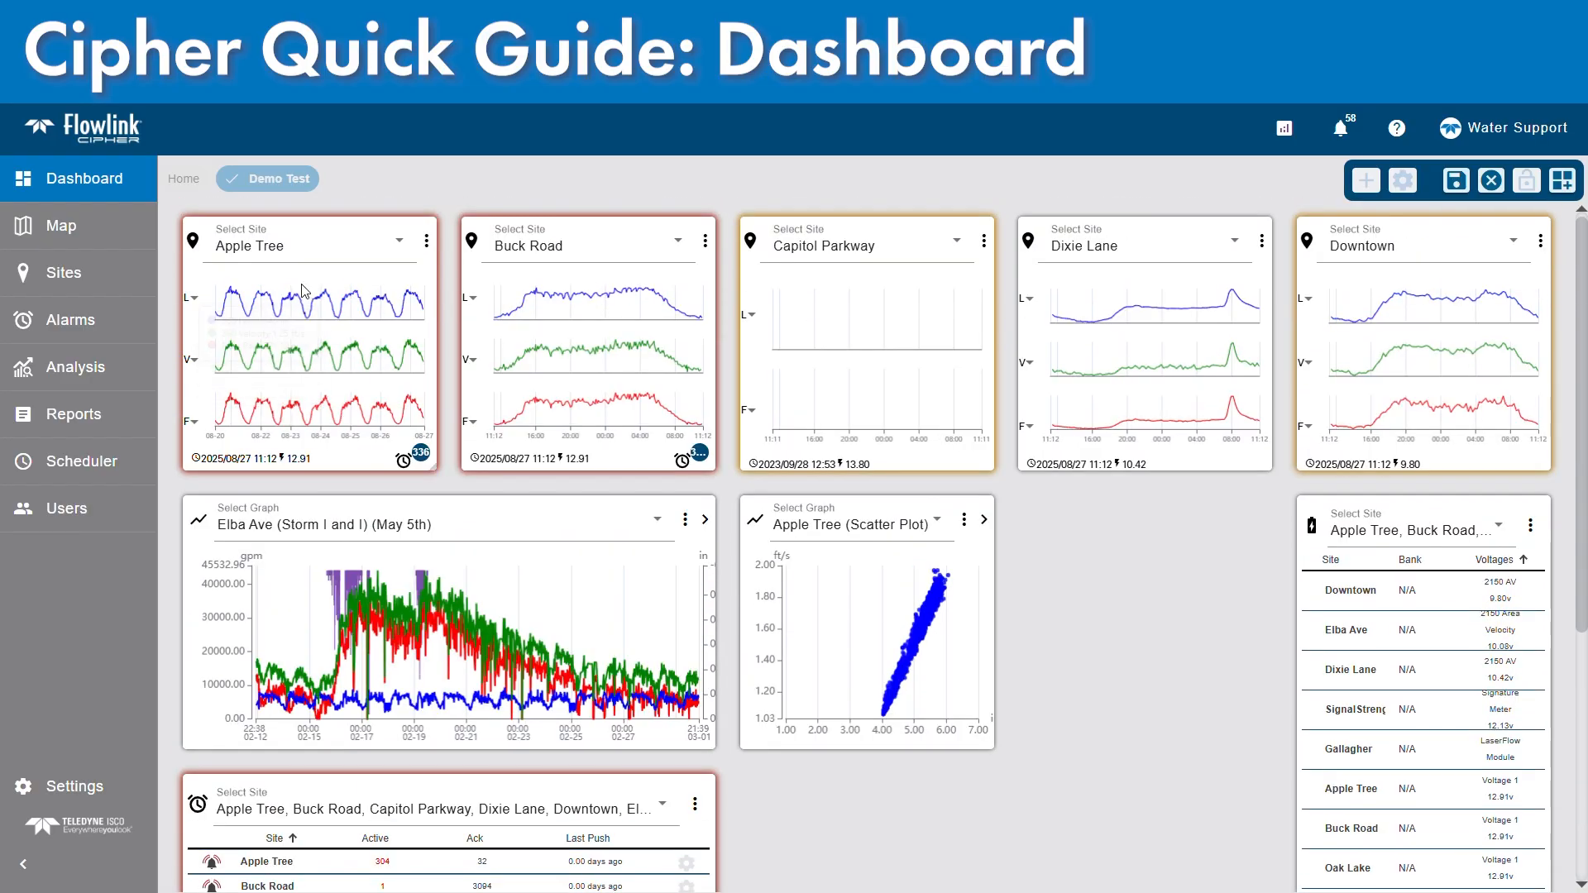
{"action": "scroll", "coordinate": [559, 366], "scroll_direction": "down", "scroll_amount": 2}
{"action": "scroll", "coordinate": [579, 579], "scroll_direction": "up", "scroll_amount": 2}
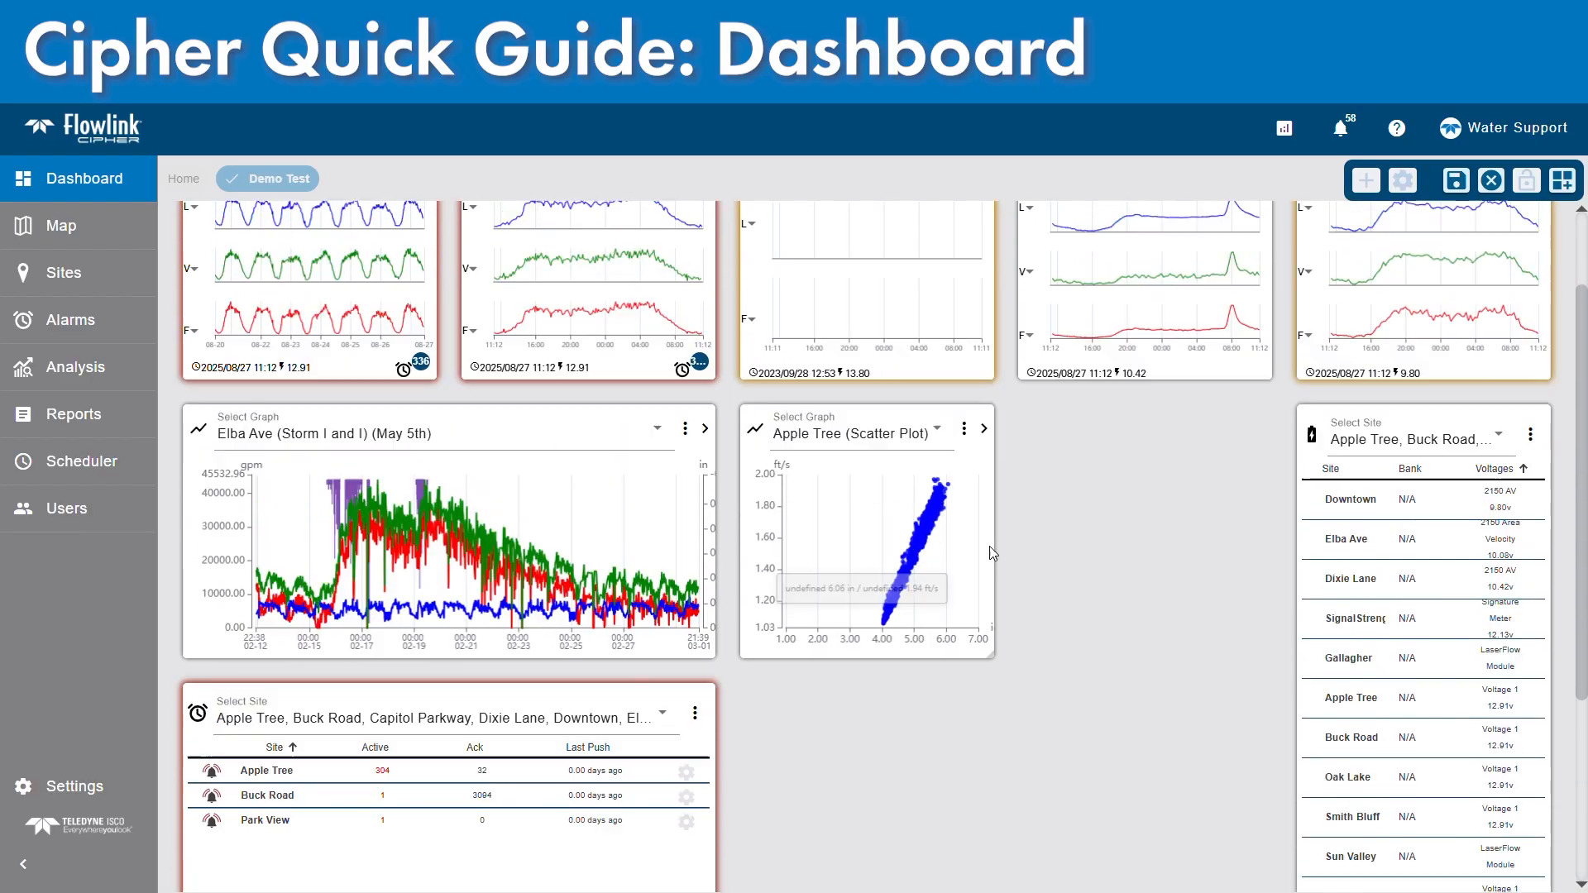
{"action": "scroll", "coordinate": [1200, 627], "scroll_direction": "down", "scroll_amount": 2}
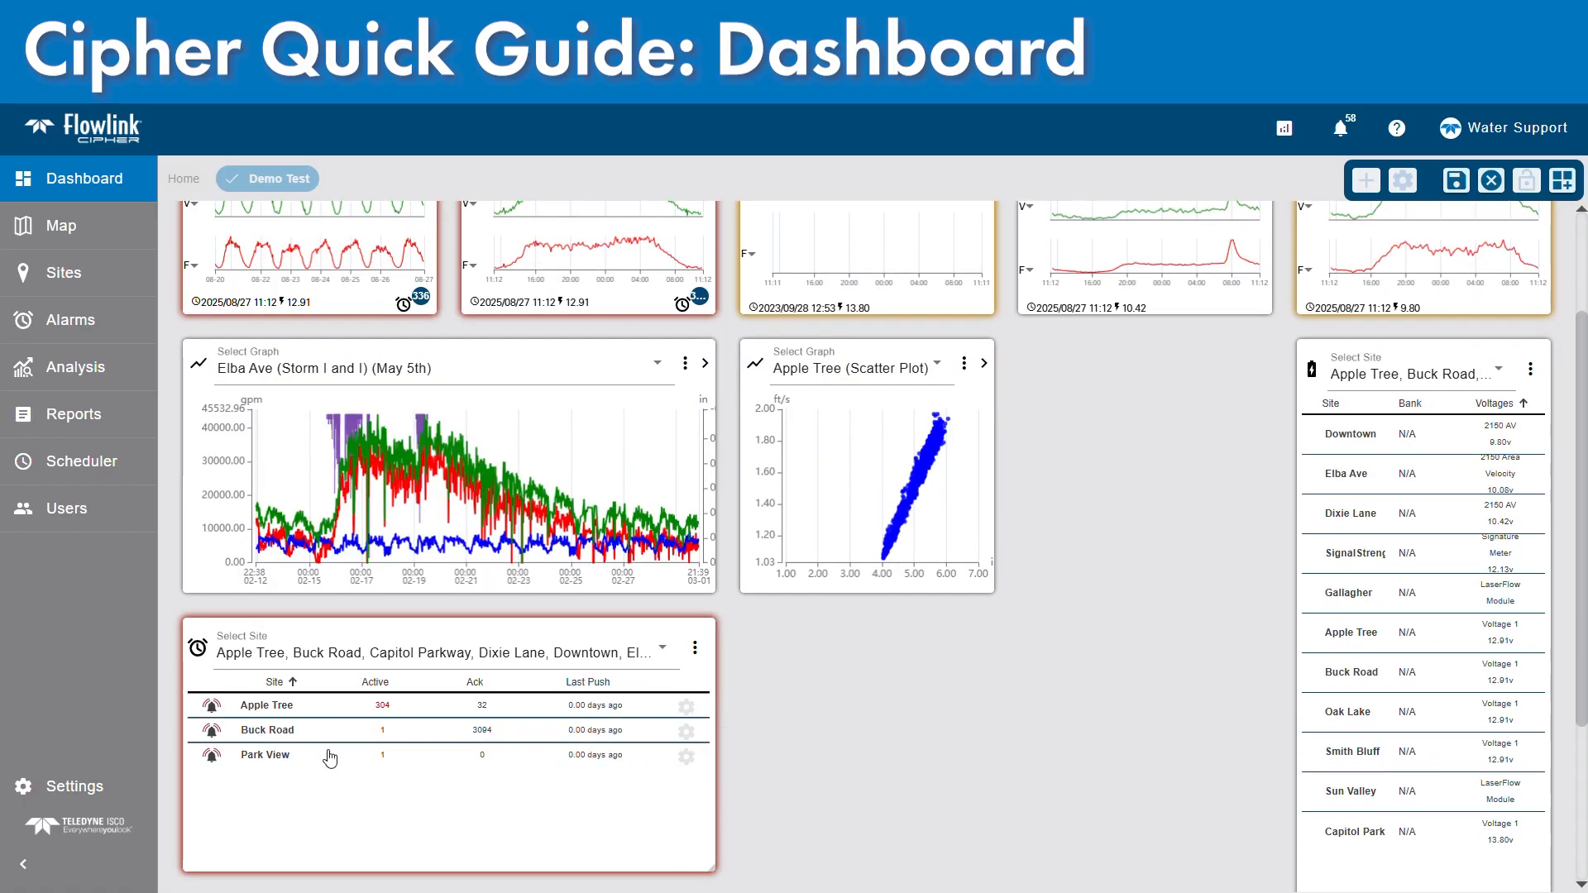
{"action": "left_click", "coordinate": [685, 757]}
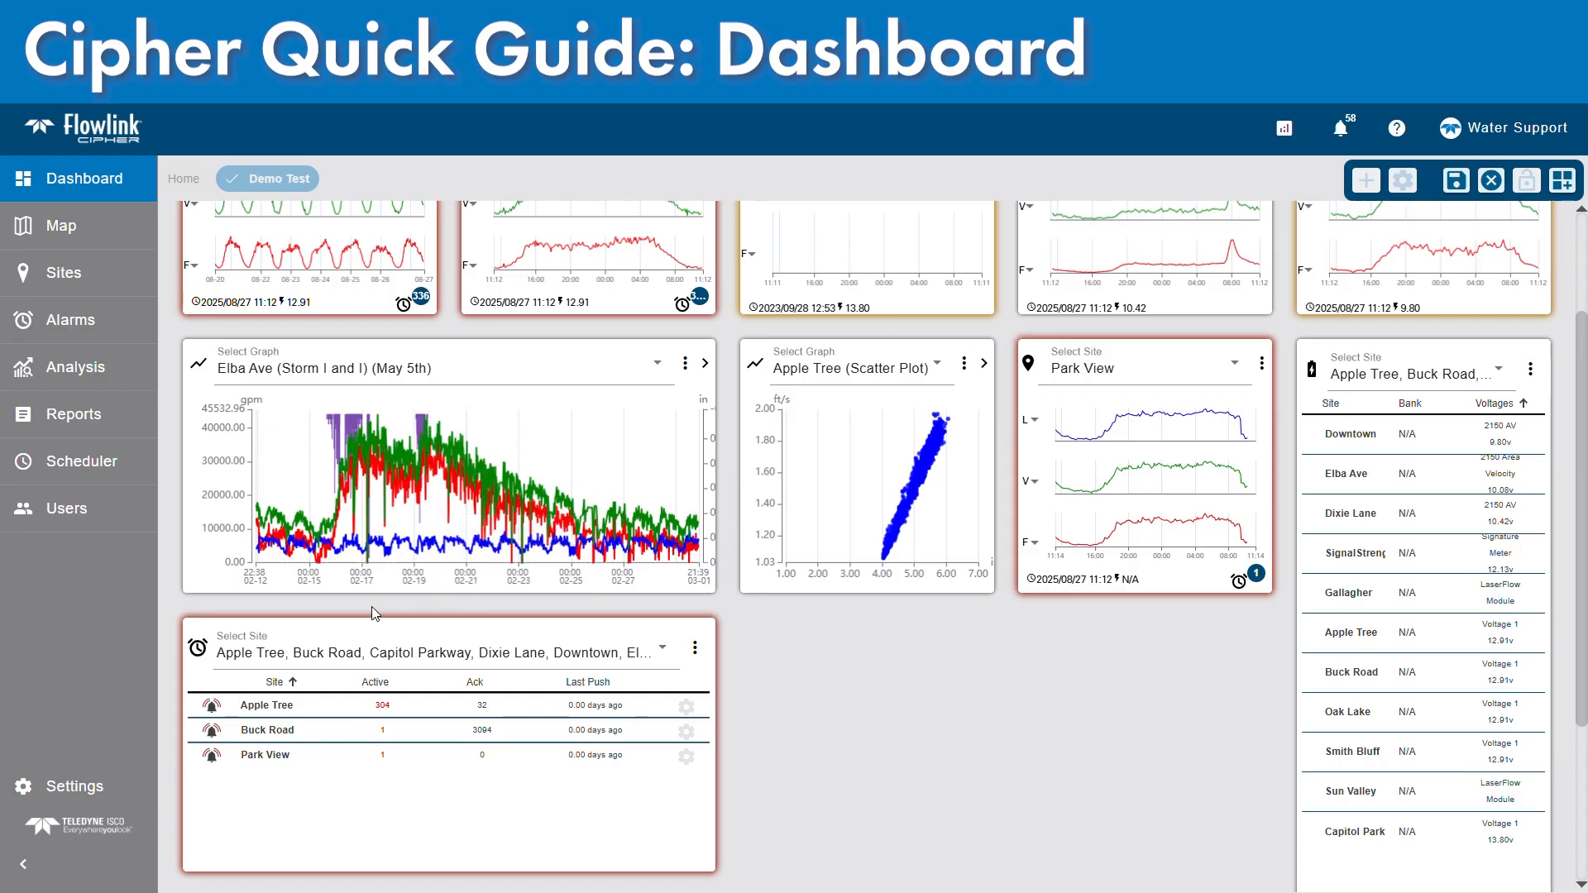
Check the alarm actions offered on the Buck Road site gadget.
{"action": "scroll", "coordinate": [374, 613], "scroll_direction": "up", "scroll_amount": 2}
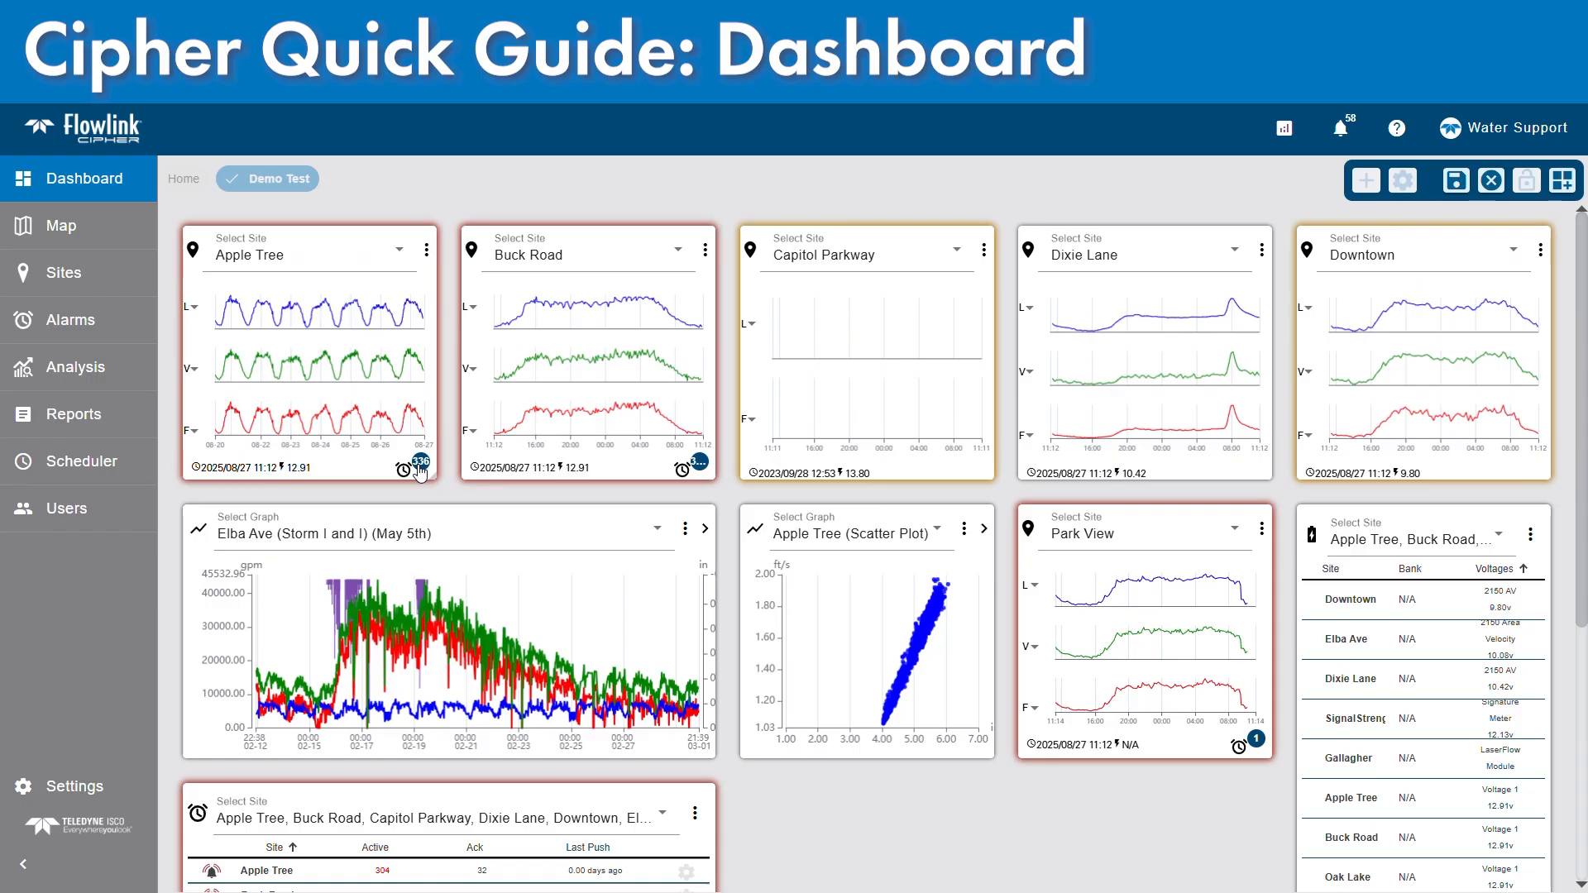
{"action": "left_click", "coordinate": [697, 464]}
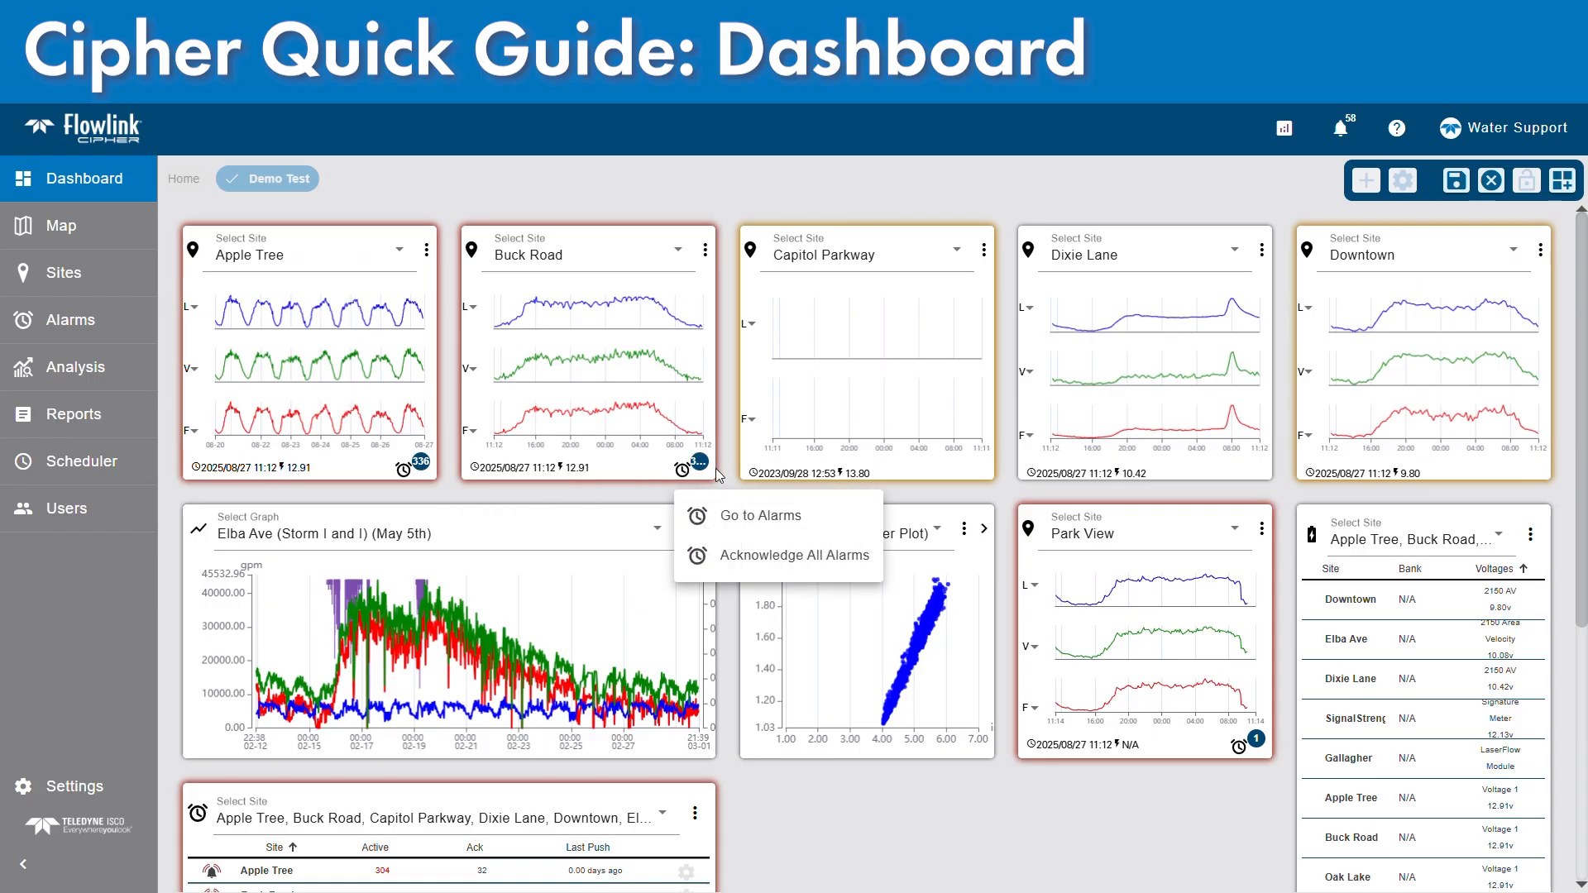
{"action": "left_click", "coordinate": [757, 555]}
Acknowledge all active alarms for Buck Road from its row in the alarm gadget.
{"action": "scroll", "coordinate": [726, 723], "scroll_direction": "down", "scroll_amount": 5}
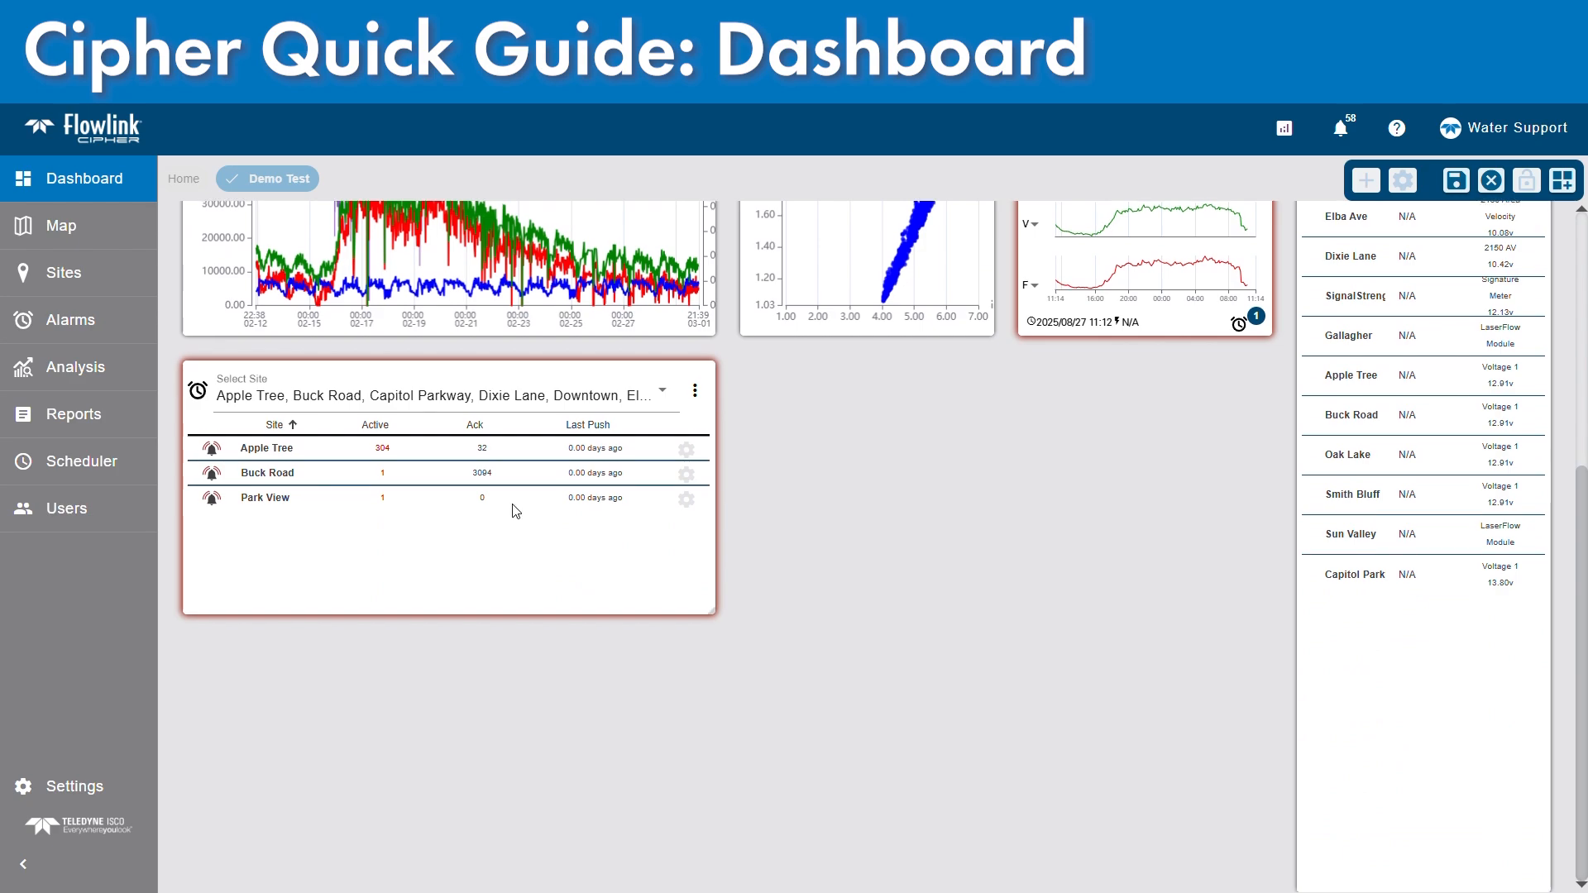
{"action": "scroll", "coordinate": [516, 511], "scroll_direction": "up", "scroll_amount": 2}
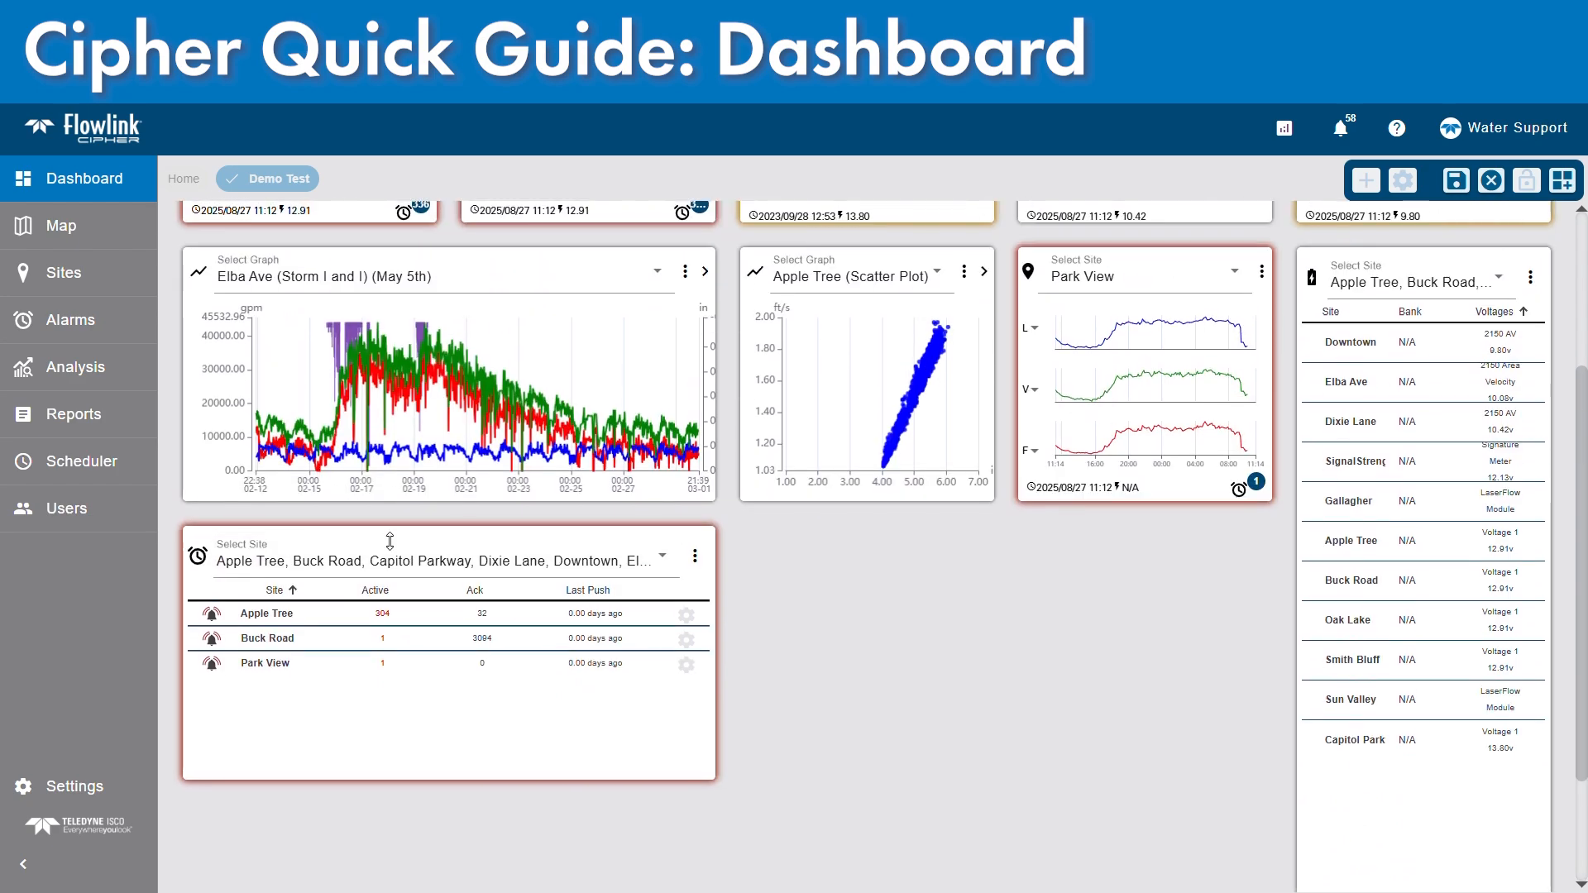
{"action": "left_click", "coordinate": [213, 639]}
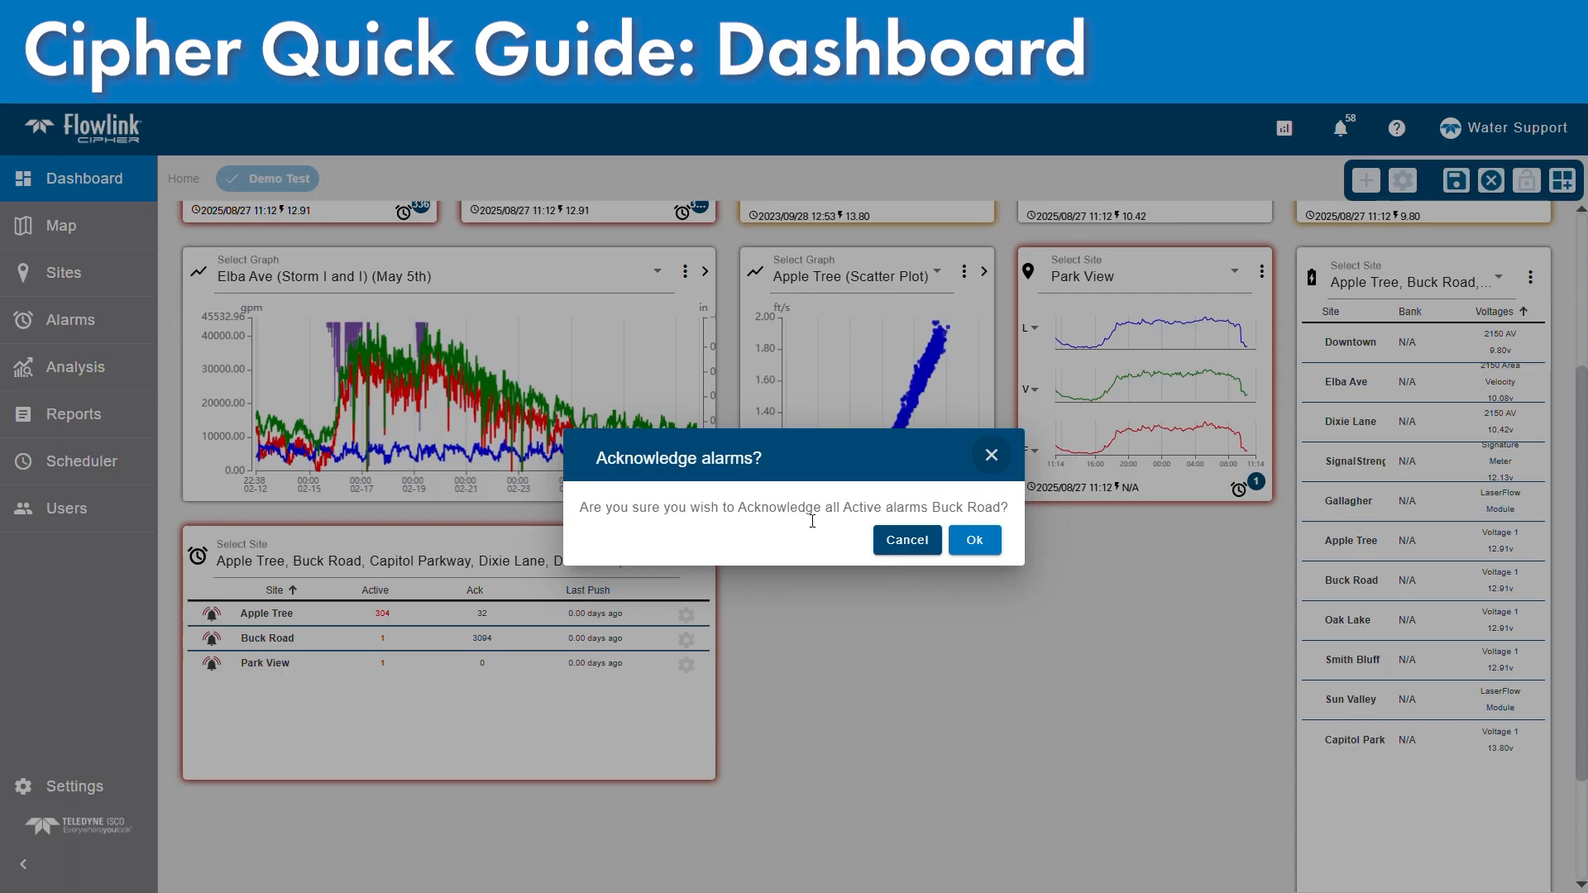
{"action": "left_click", "coordinate": [975, 542]}
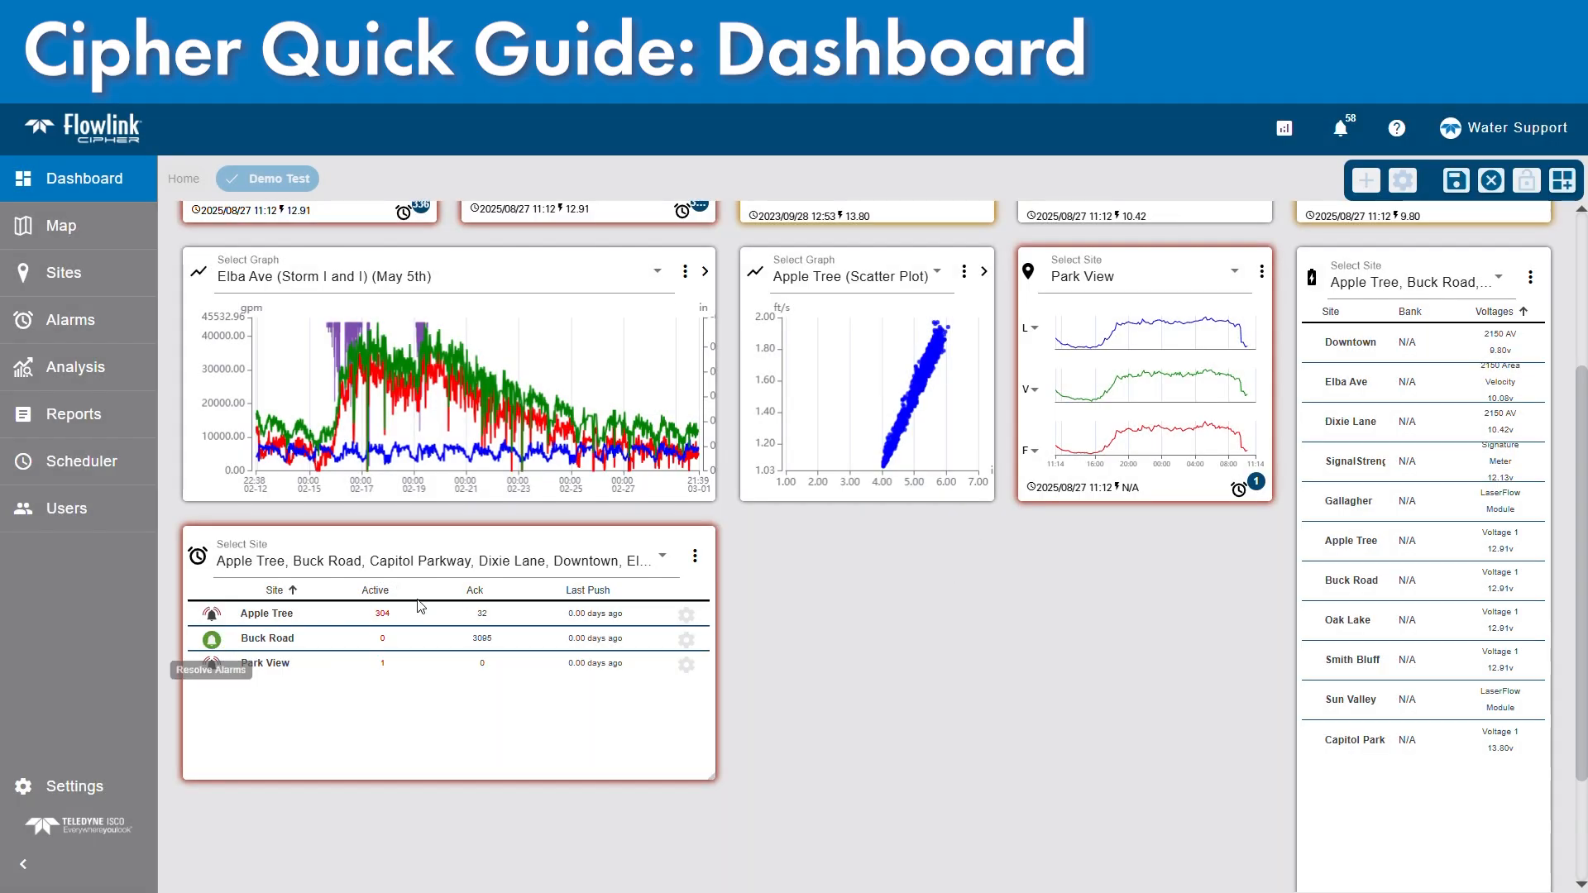
Review the Buck Road site gadget's alarm options again and compare the gadget with its row in the alarm gadget.
{"action": "scroll", "coordinate": [414, 579], "scroll_direction": "up", "scroll_amount": 2}
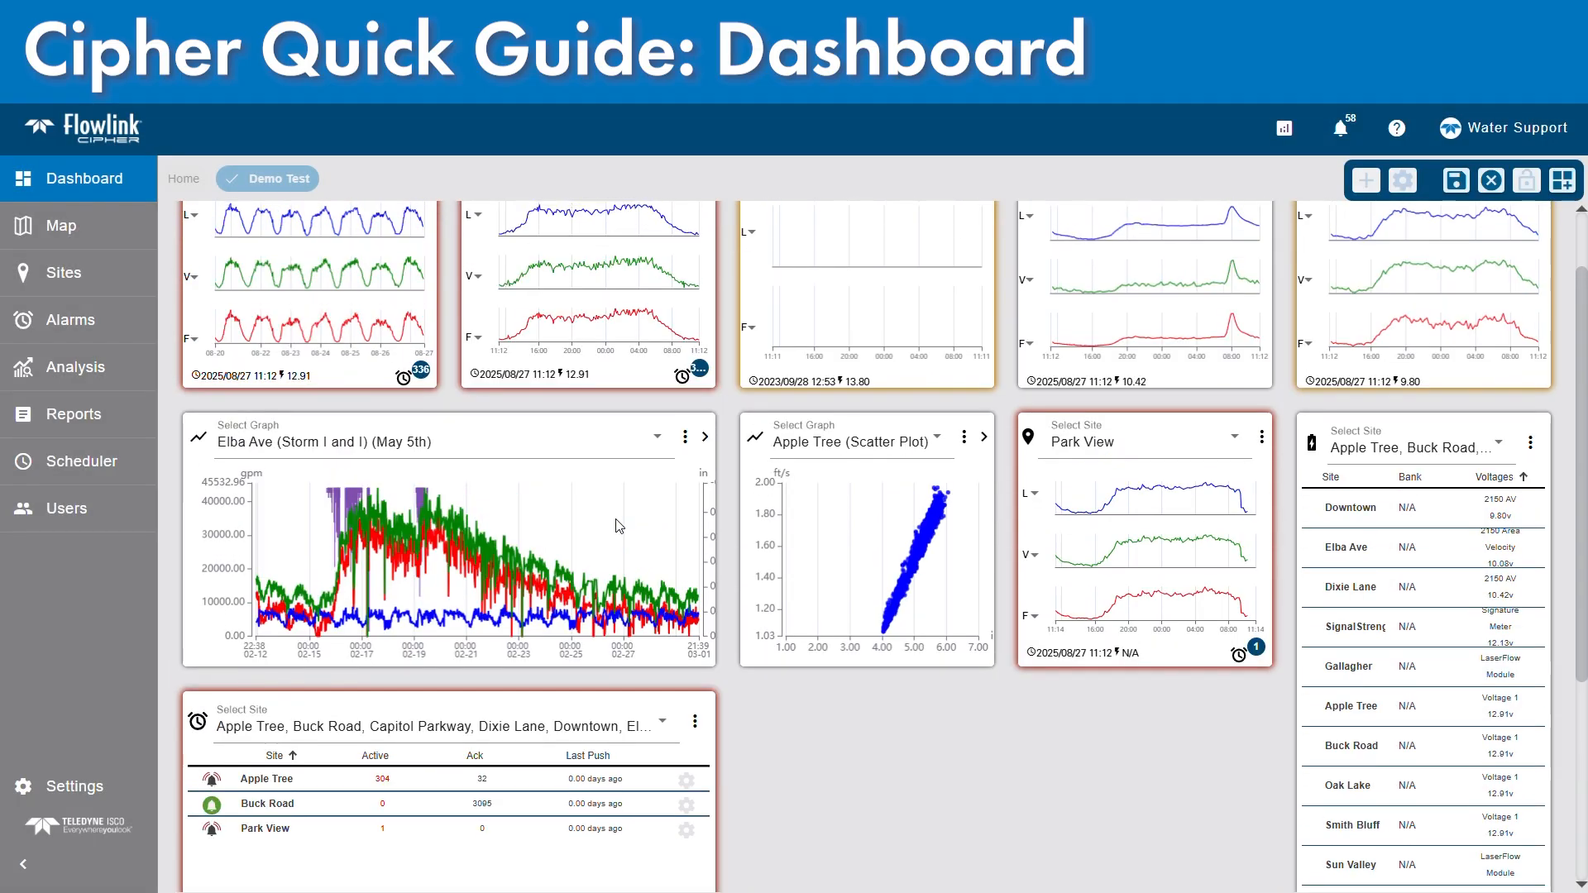
{"action": "left_click", "coordinate": [699, 375]}
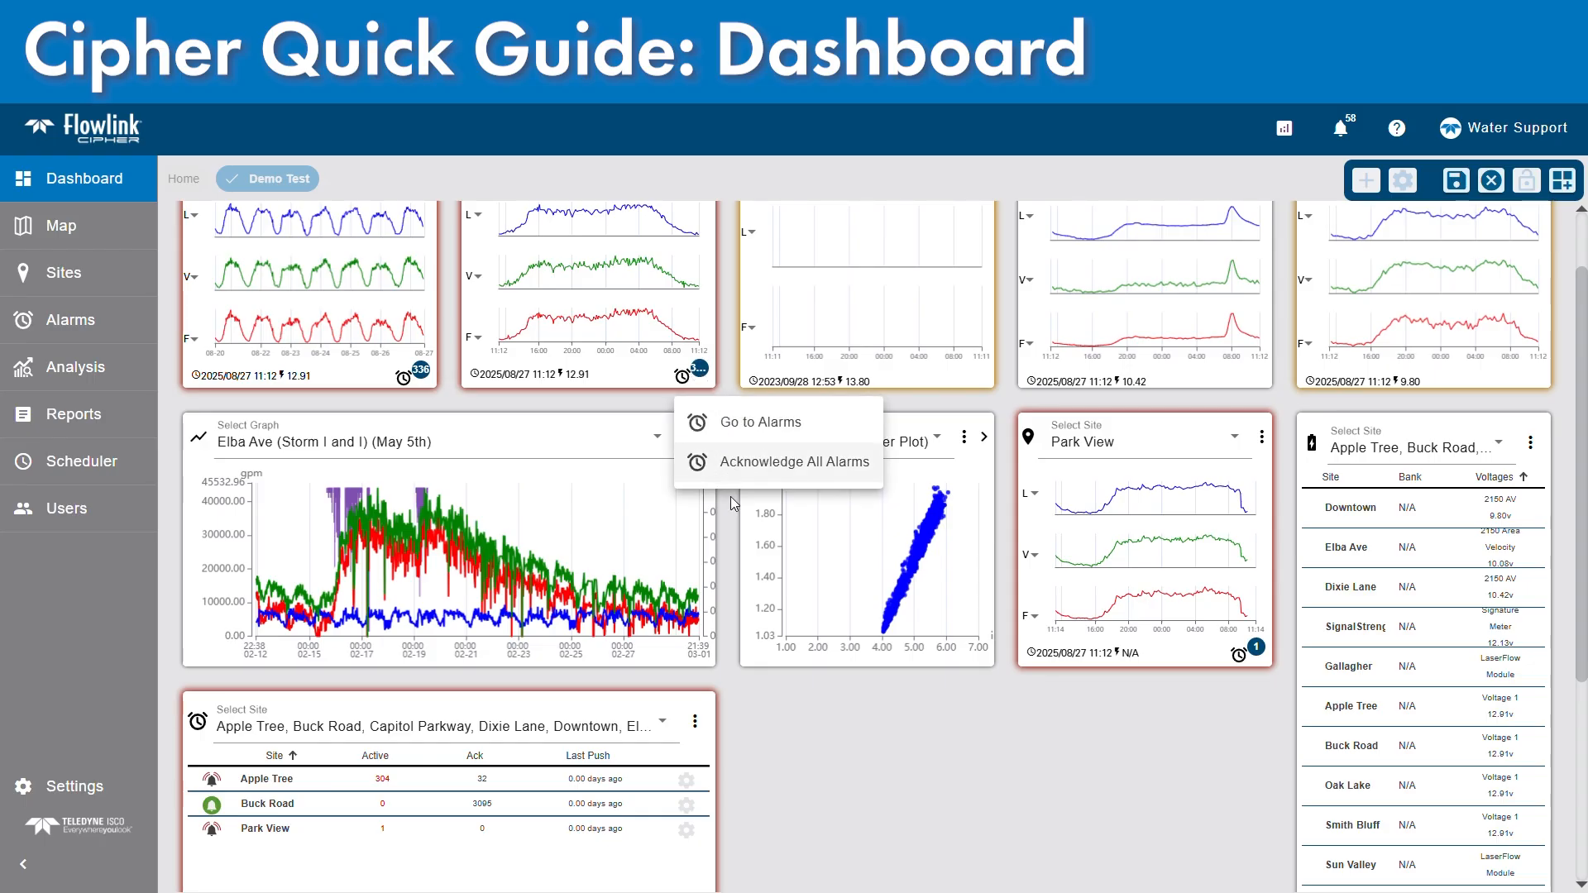
{"action": "left_click", "coordinate": [743, 722]}
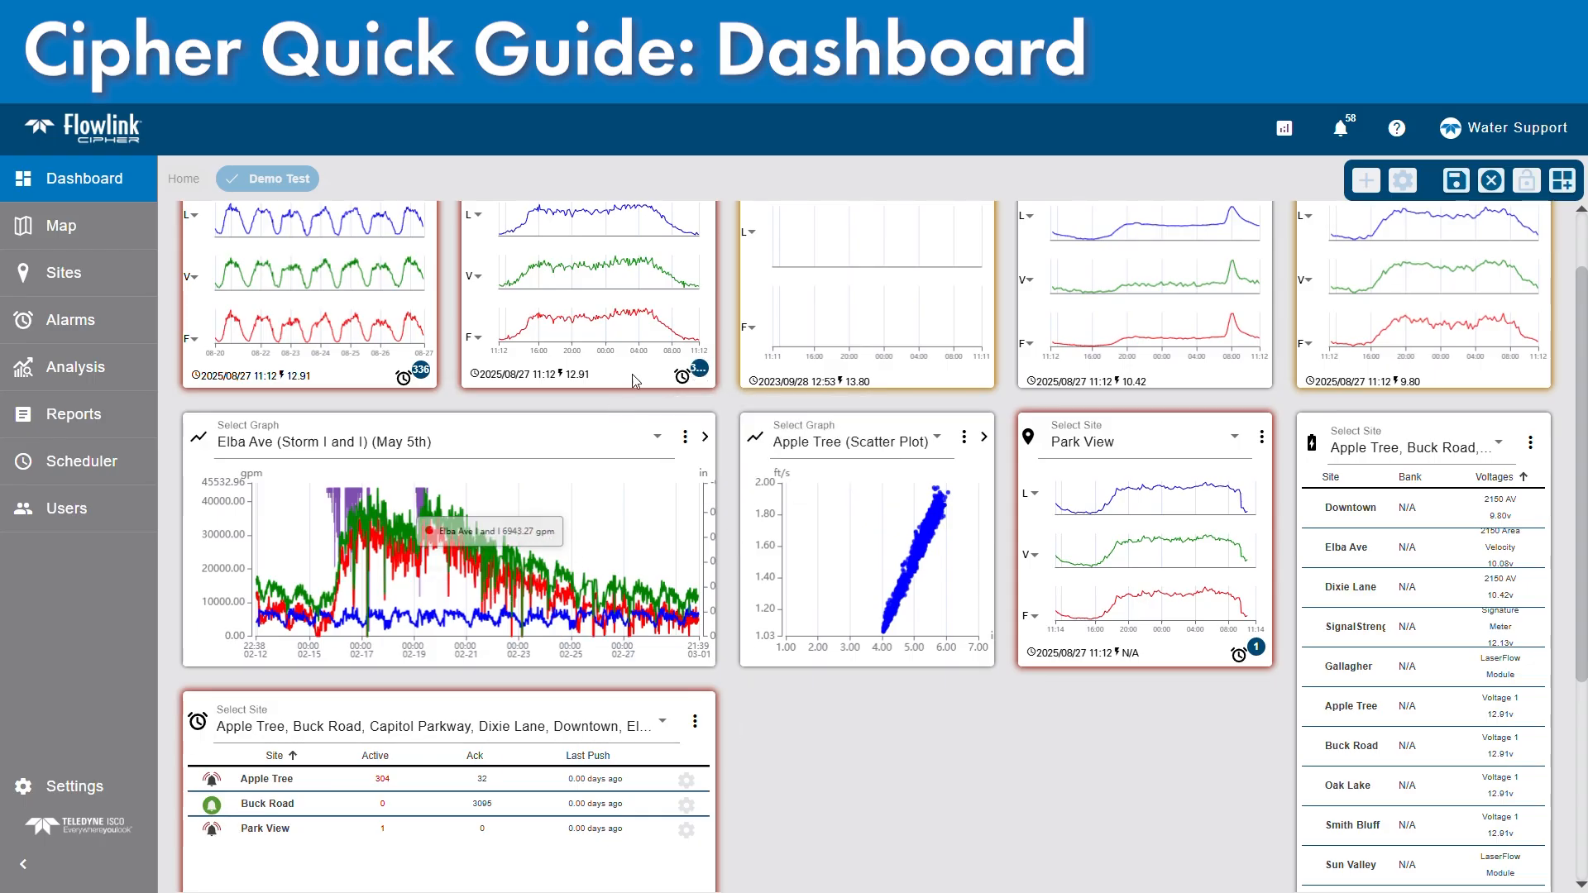
{"action": "scroll", "coordinate": [391, 664], "scroll_direction": "down", "scroll_amount": 4}
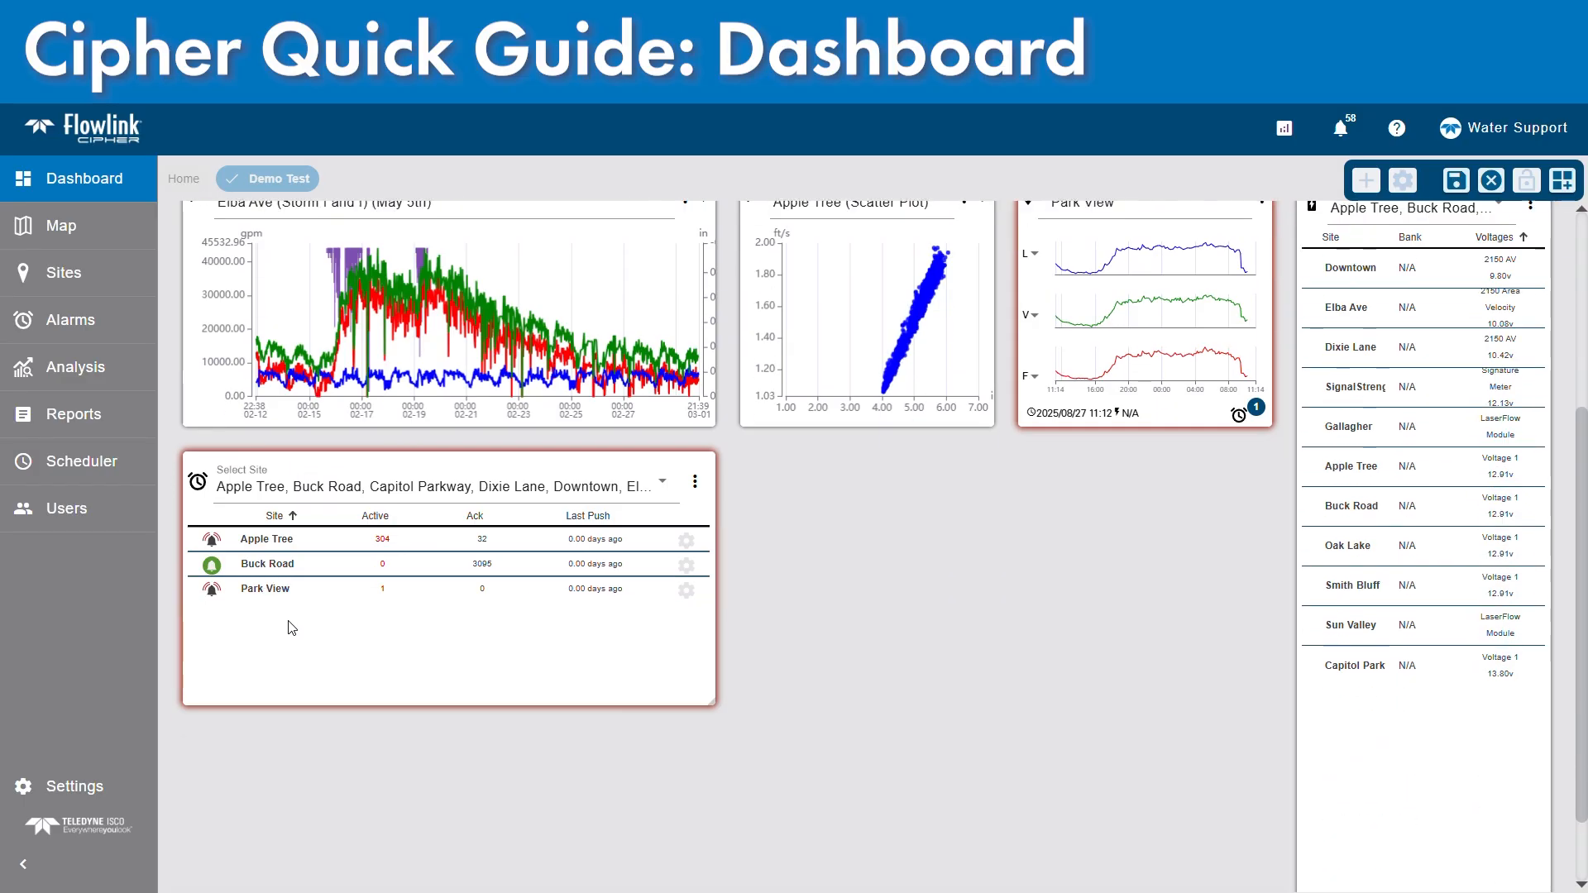
{"action": "scroll", "coordinate": [297, 629], "scroll_direction": "up", "scroll_amount": 5}
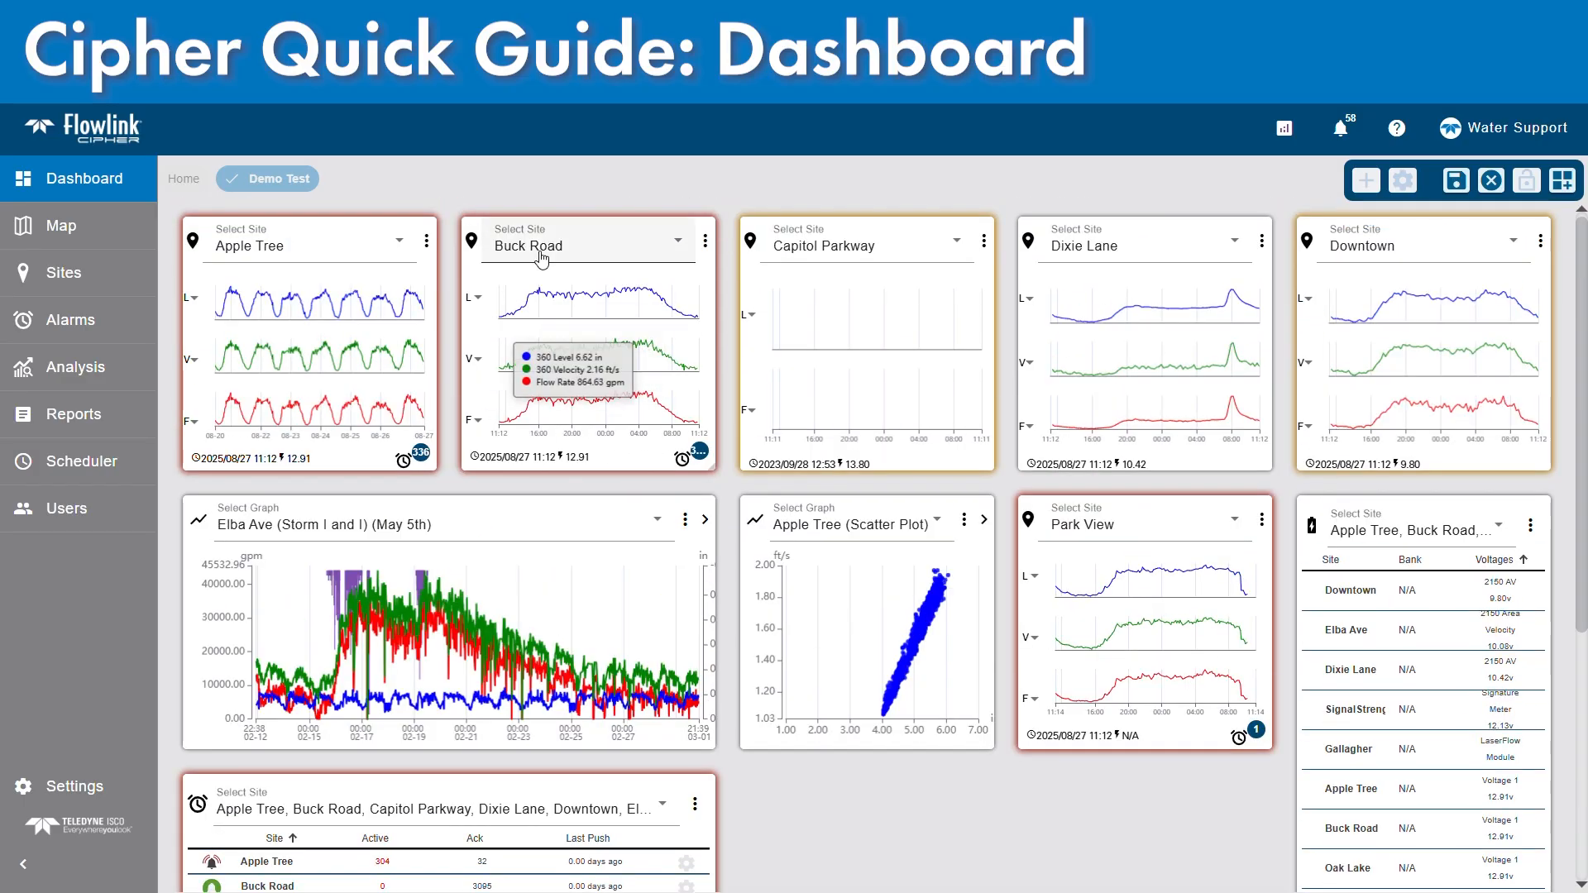
{"action": "scroll", "coordinate": [389, 629], "scroll_direction": "down", "scroll_amount": 1}
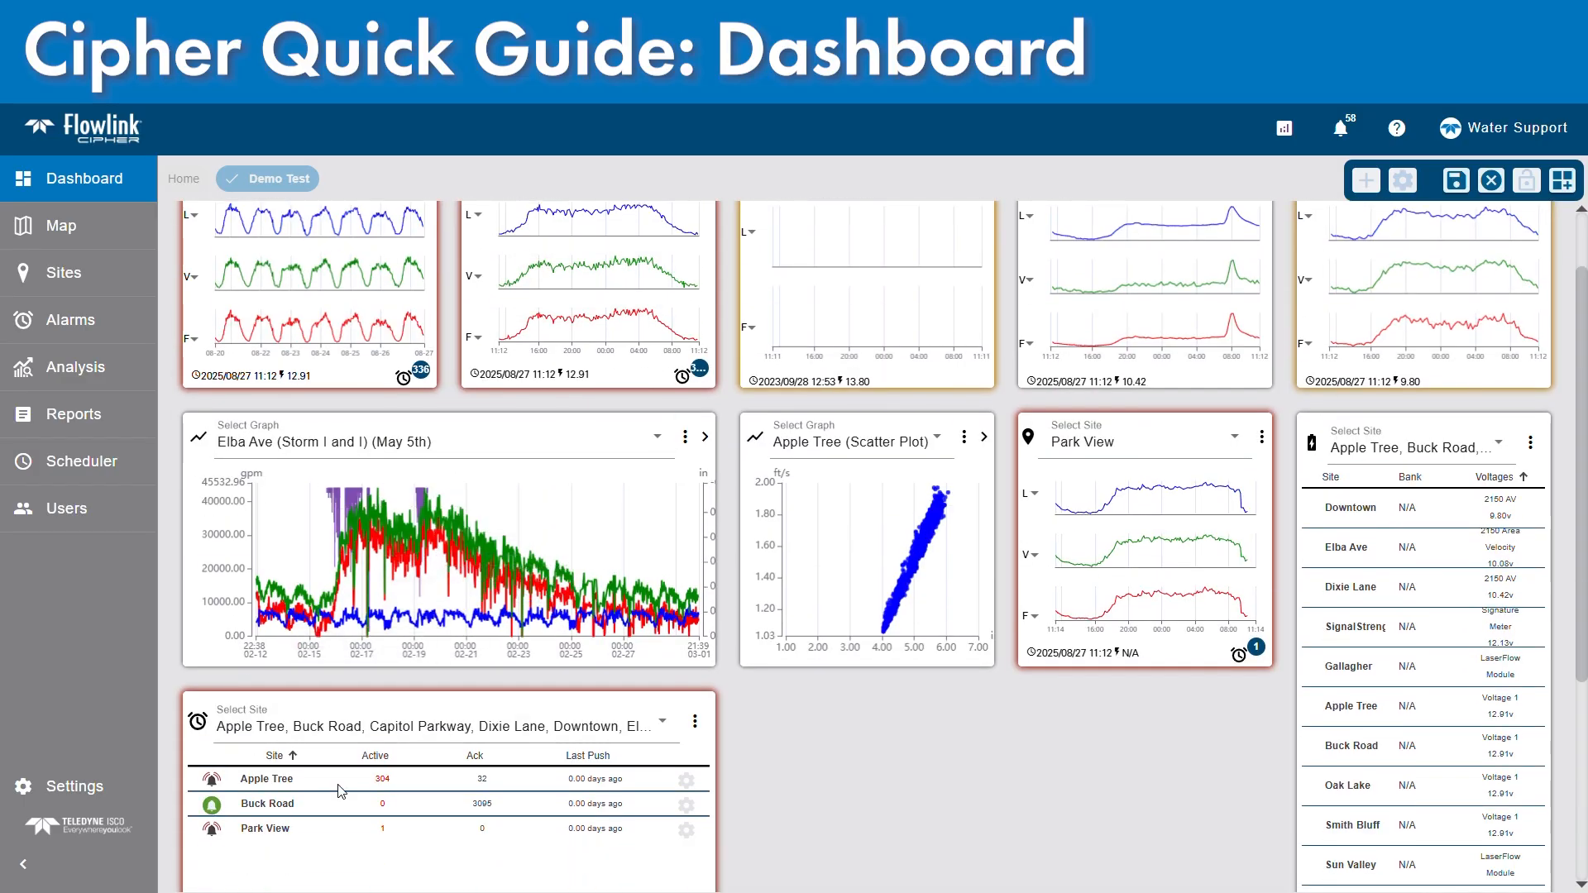
Review the confirmation for acknowledging Apple Tree's active alarms in the alarm gadget and cancel it.
{"action": "scroll", "coordinate": [277, 815], "scroll_direction": "down", "scroll_amount": 2}
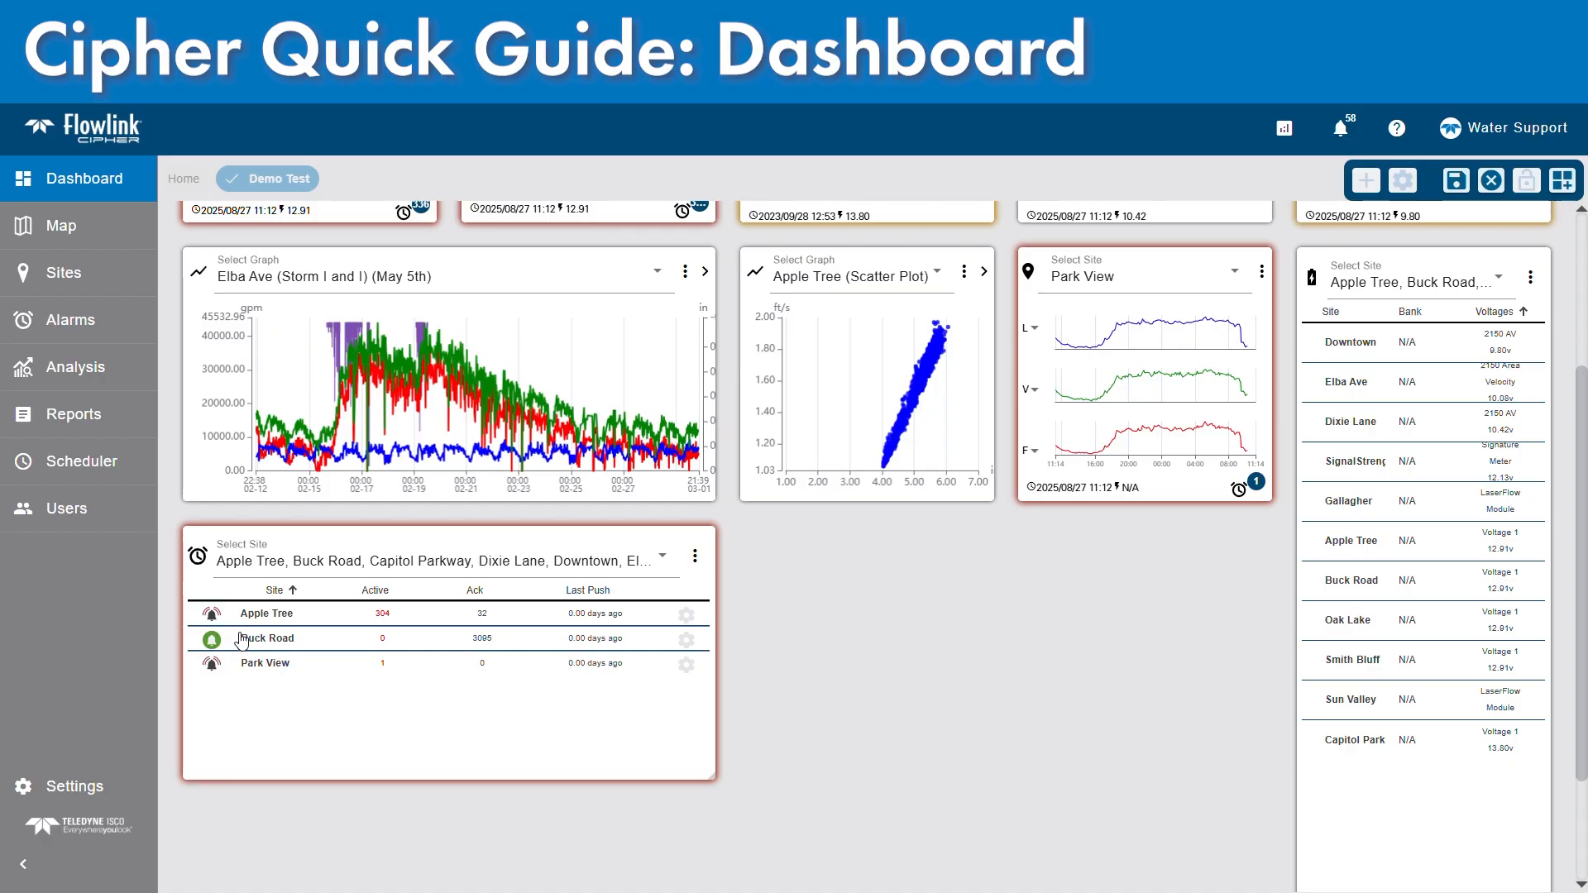
{"action": "left_click", "coordinate": [211, 614]}
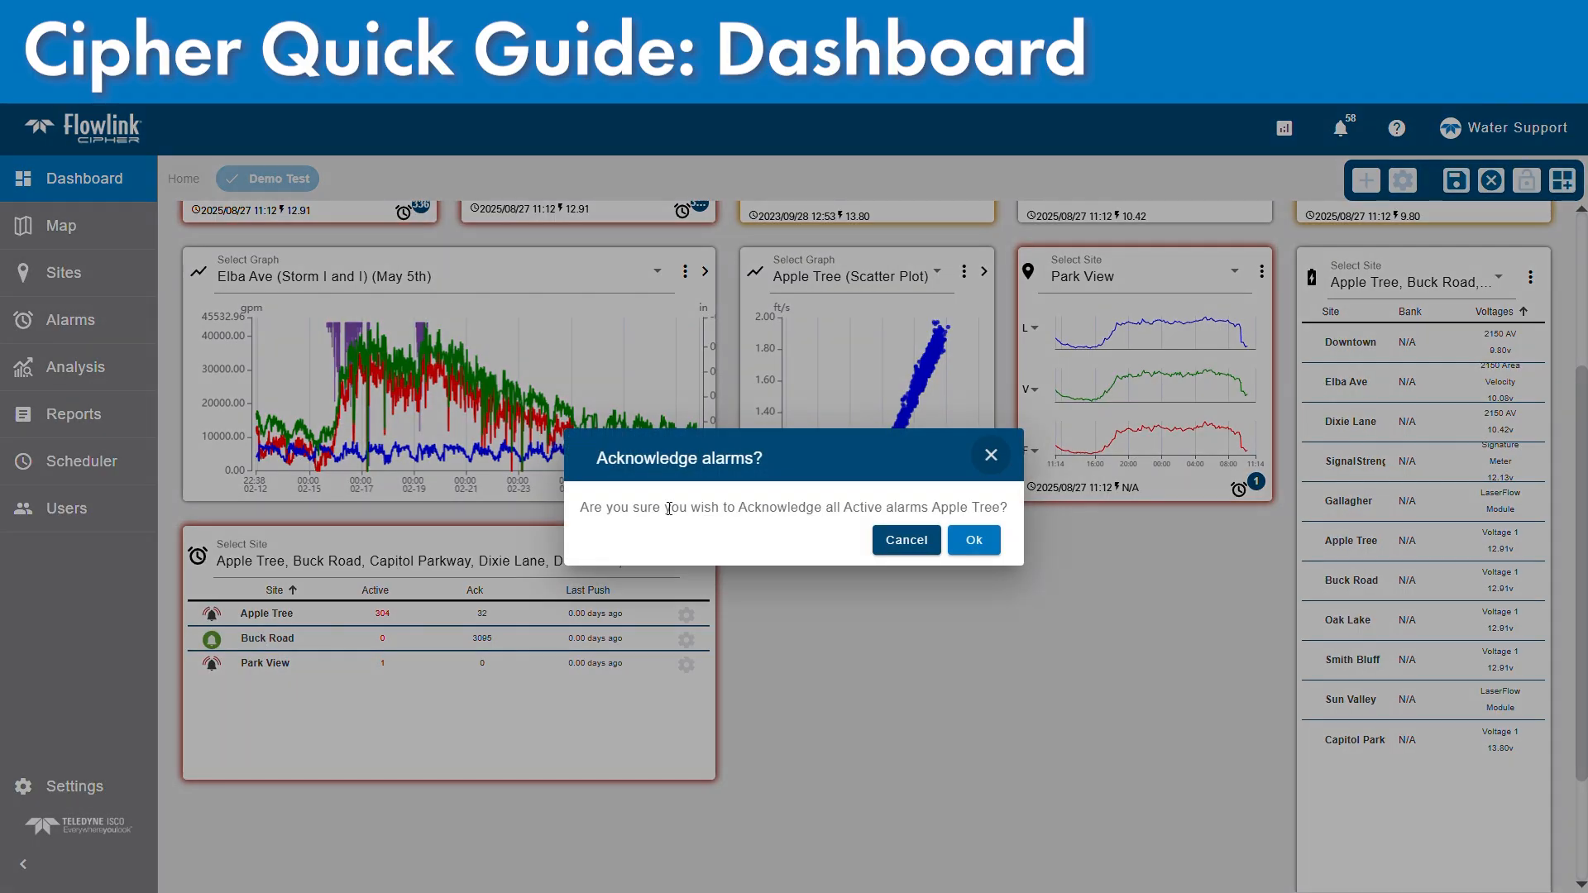
{"action": "double_click", "coordinate": [758, 514]}
{"action": "left_click", "coordinate": [905, 541]}
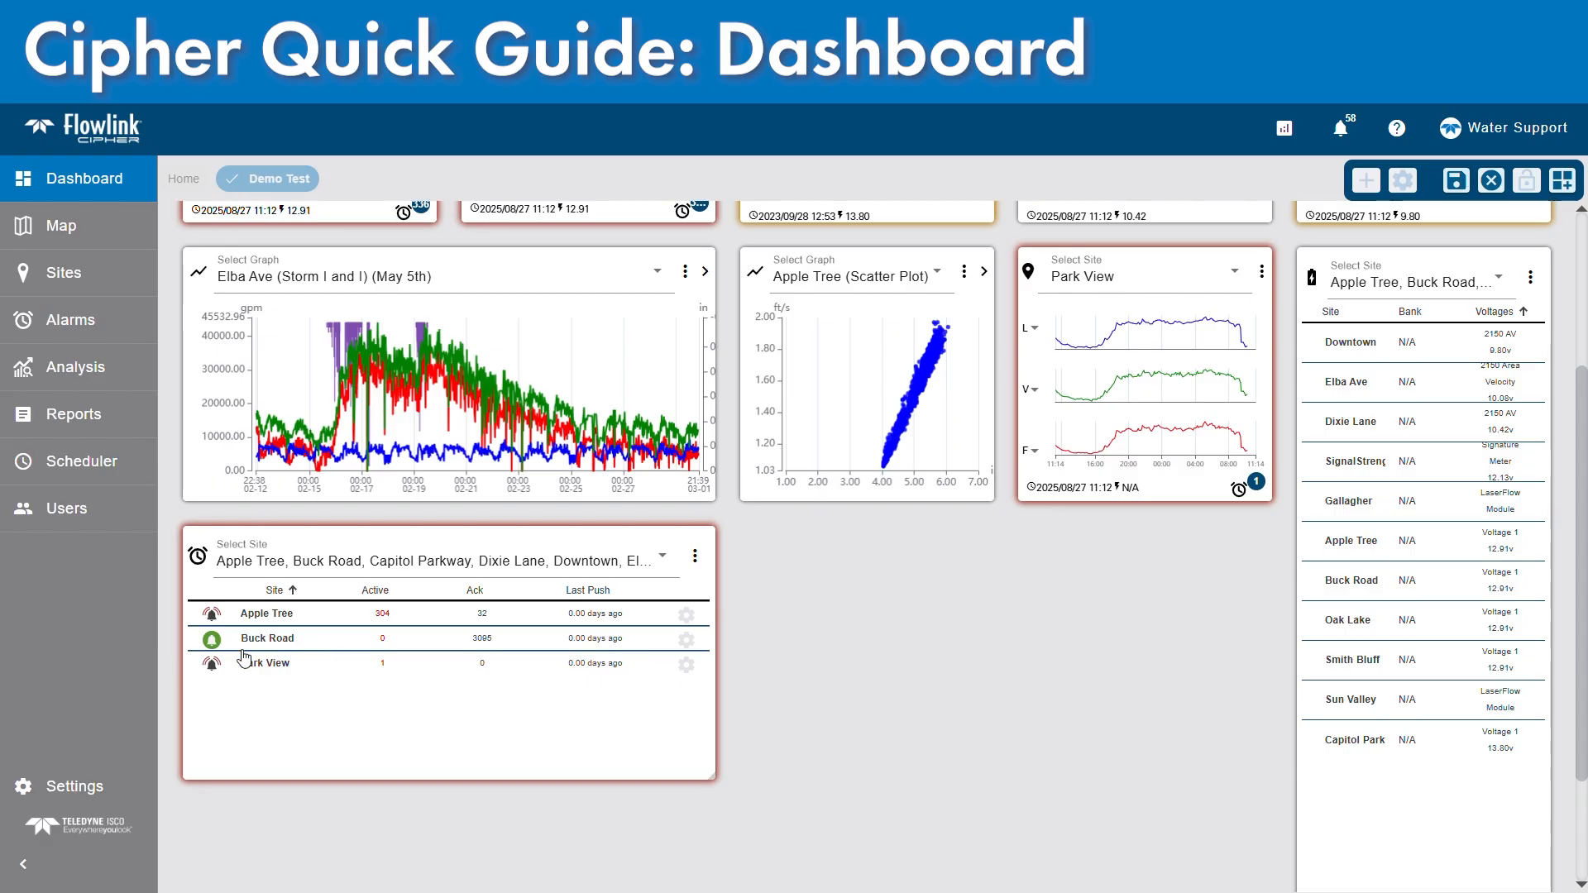
Resolve all acknowledged alarms for Buck Road from its row in the alarm gadget.
{"action": "left_click", "coordinate": [212, 641]}
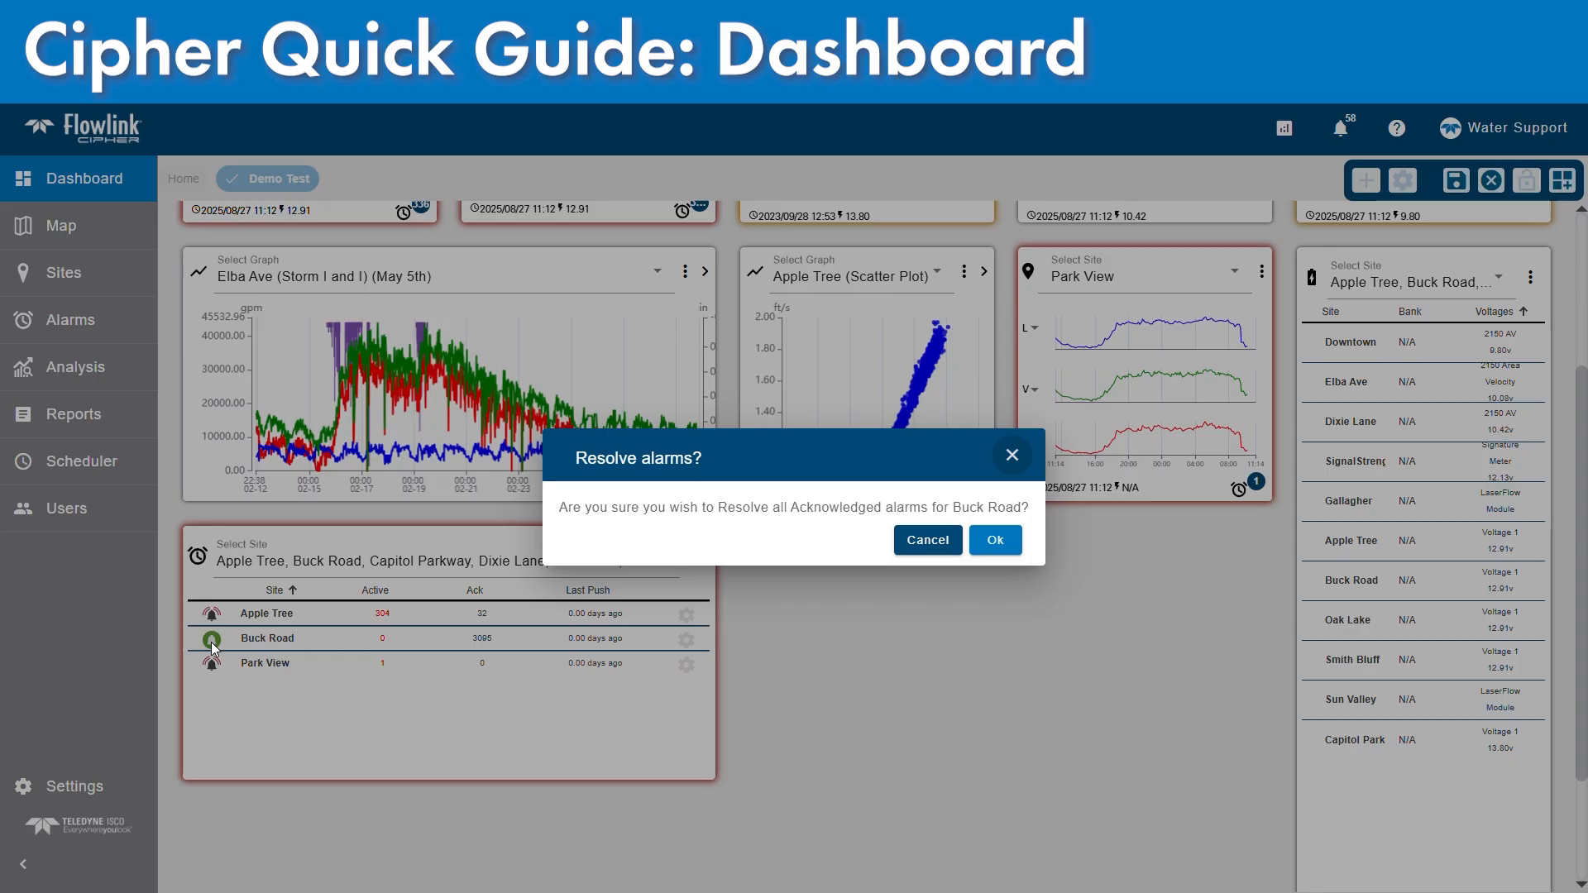
{"action": "double_click", "coordinate": [765, 520]}
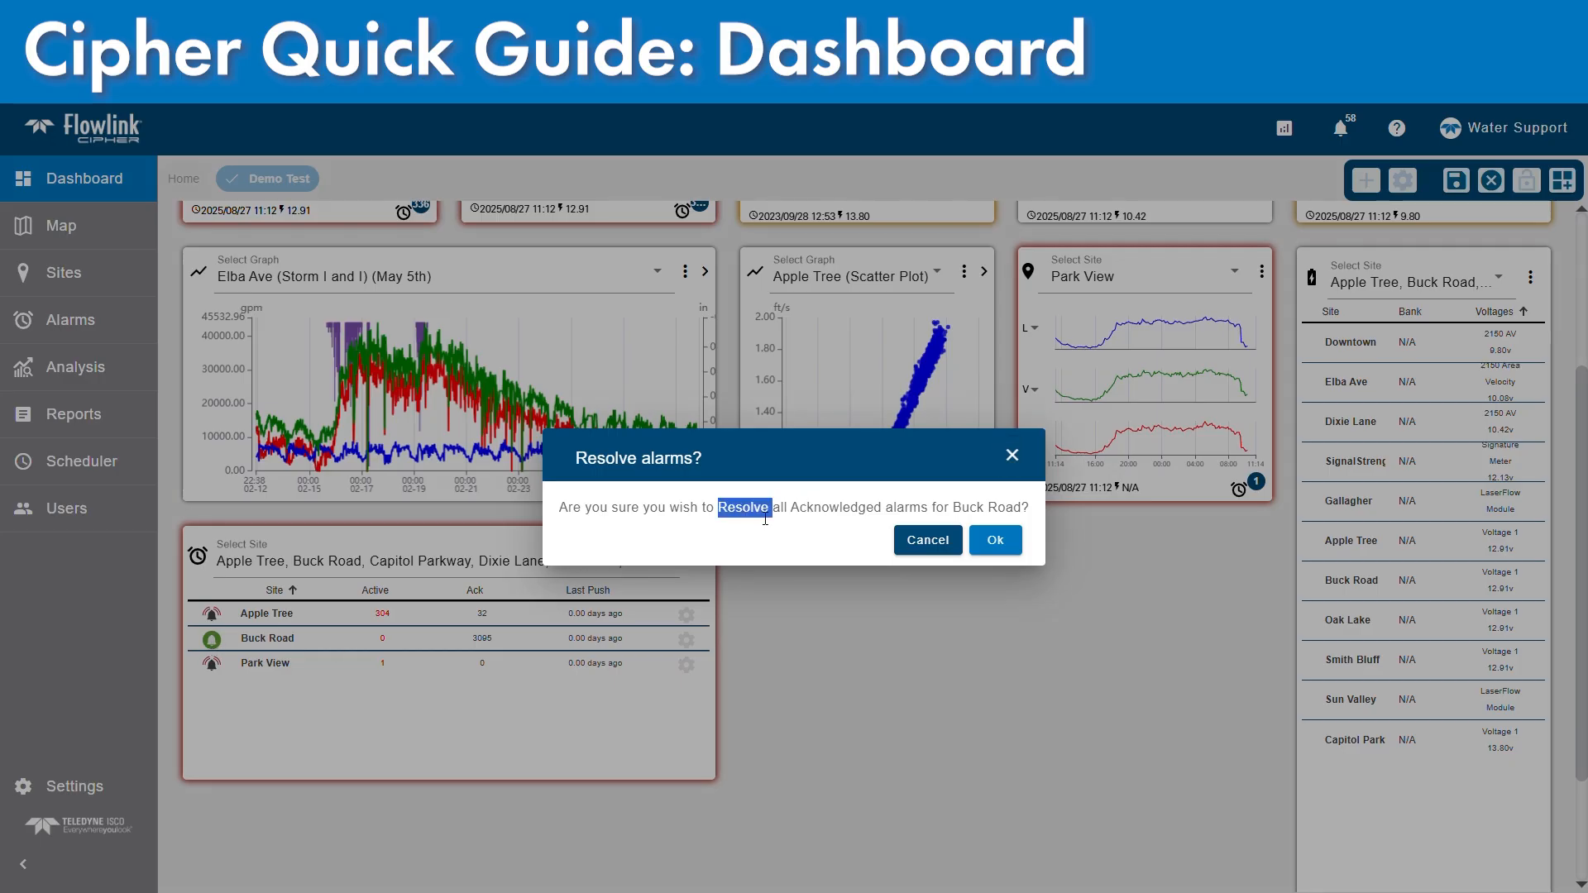
{"action": "left_click", "coordinate": [996, 540]}
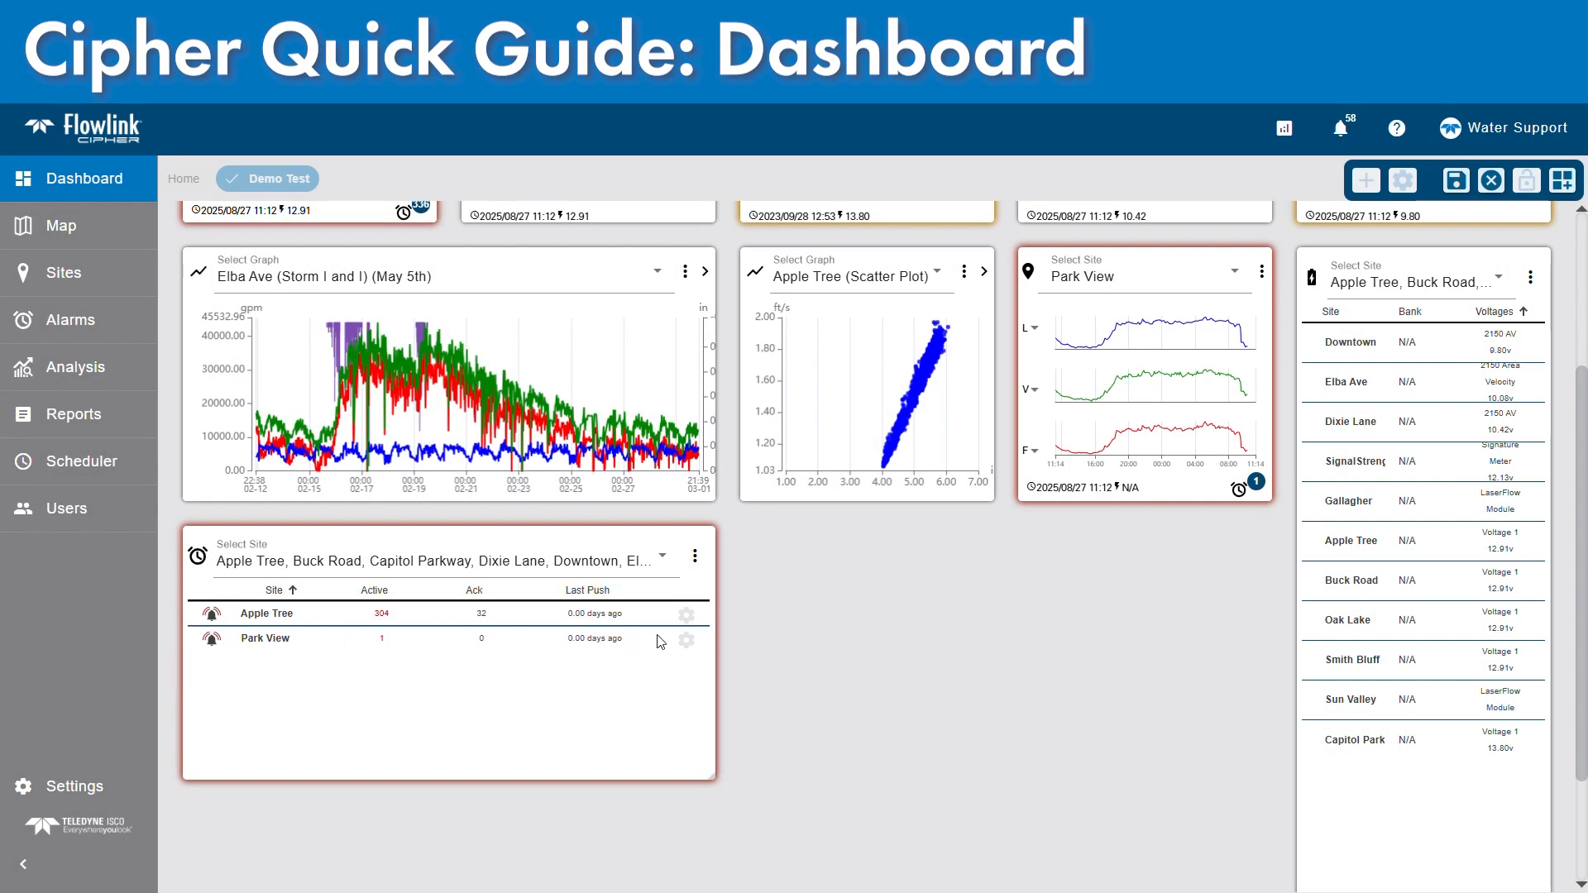
Delete the site alarm gadget from the Demo Test dashboard and confirm the deletion.
{"action": "scroll", "coordinate": [755, 631], "scroll_direction": "up", "scroll_amount": 3}
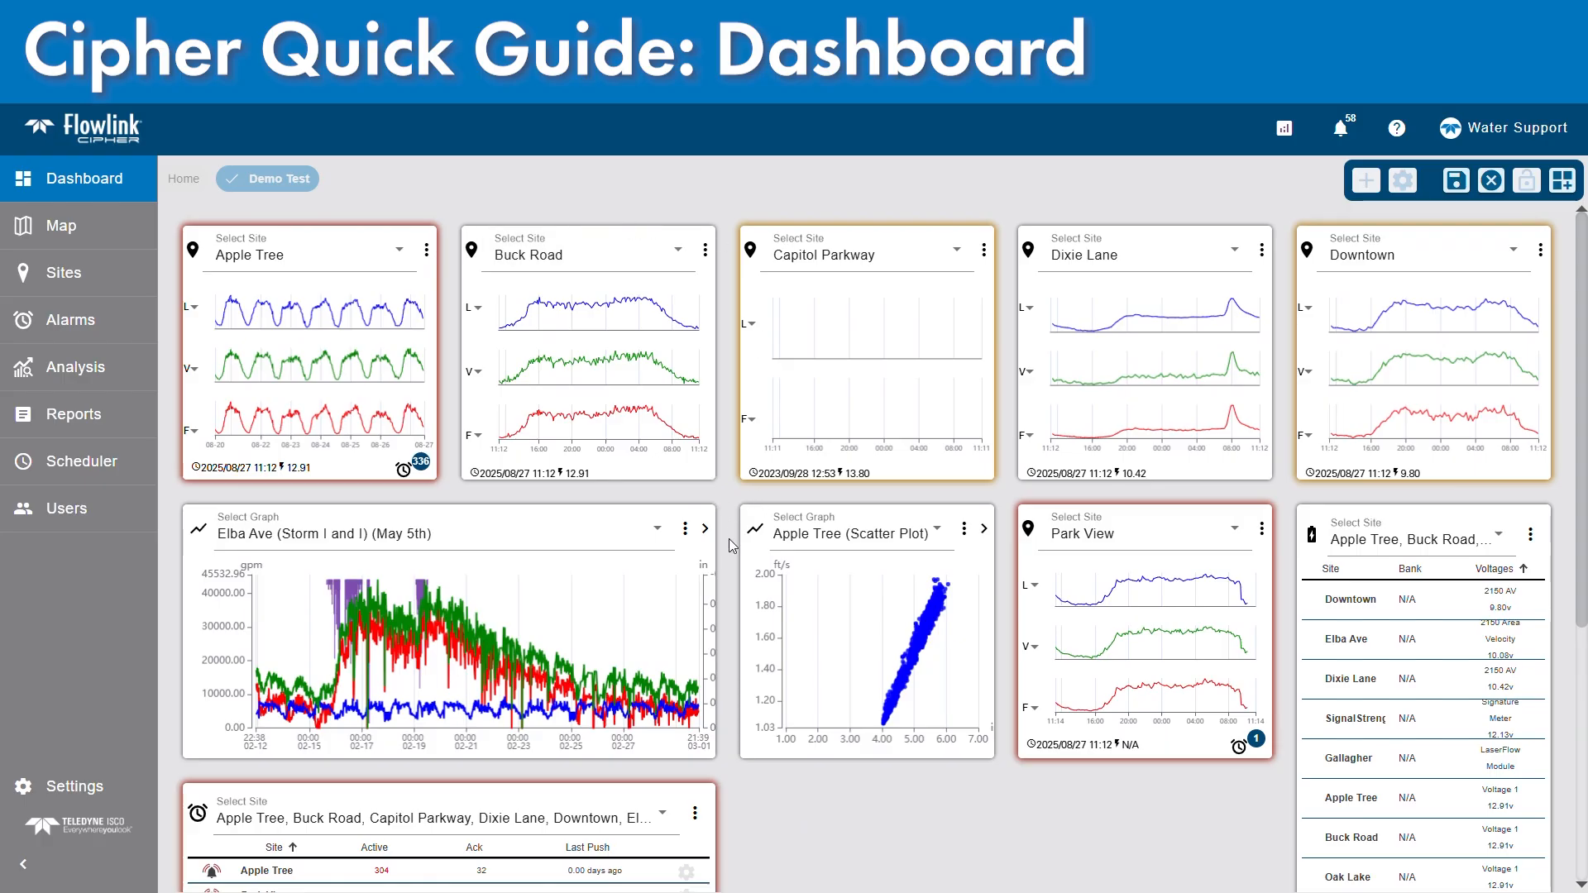
{"action": "scroll", "coordinate": [731, 549], "scroll_direction": "down", "scroll_amount": 2}
{"action": "scroll", "coordinate": [731, 549], "scroll_direction": "up", "scroll_amount": 2}
{"action": "scroll", "coordinate": [731, 633], "scroll_direction": "down", "scroll_amount": 5}
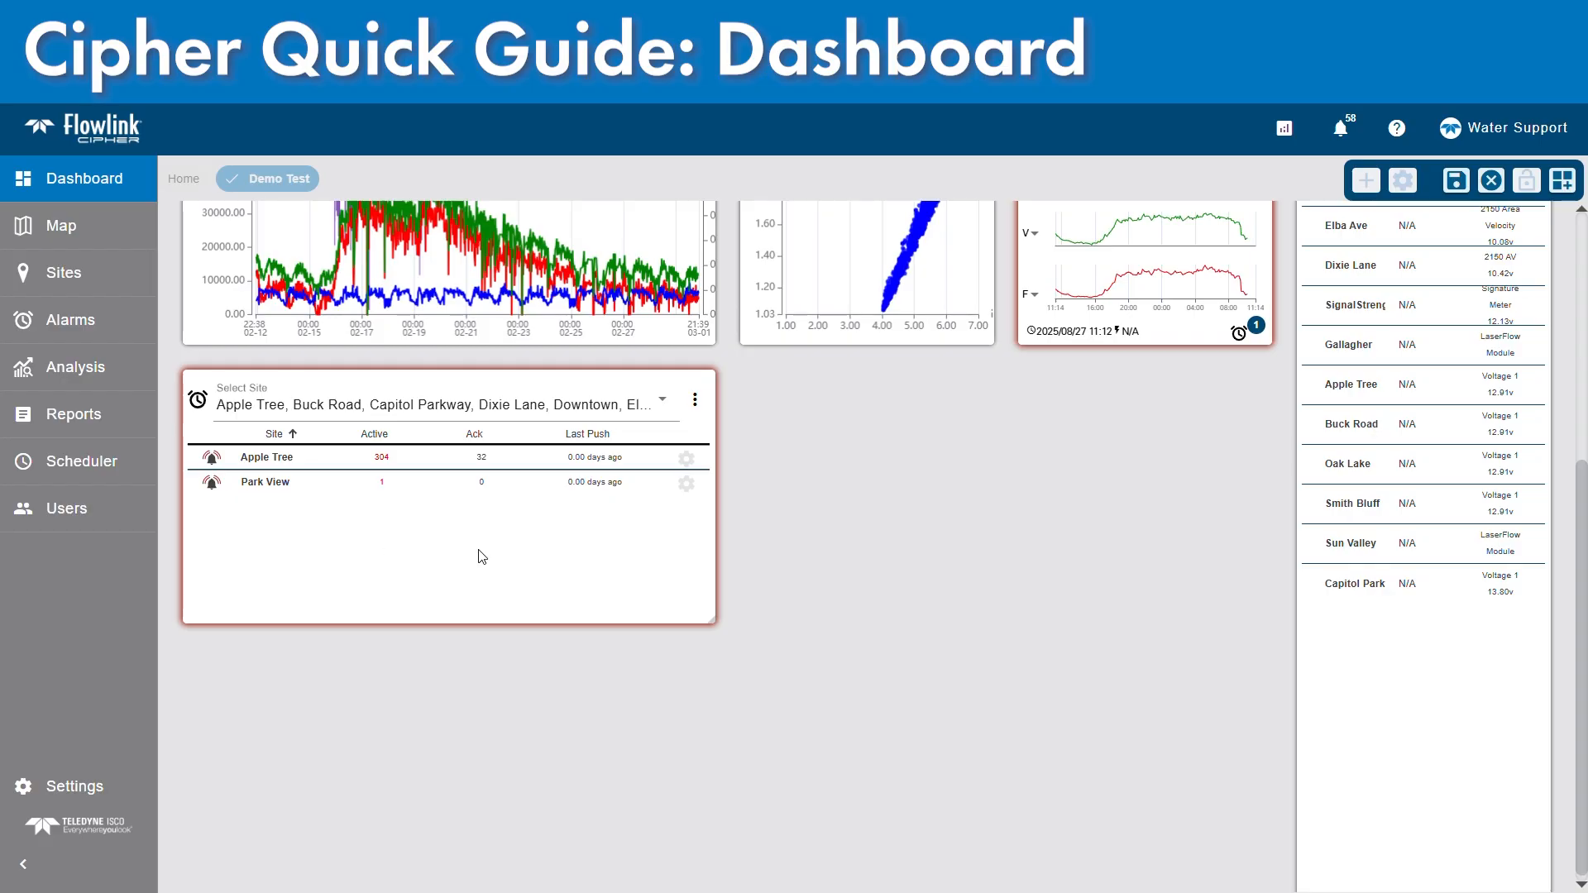
{"action": "left_click", "coordinate": [695, 401]}
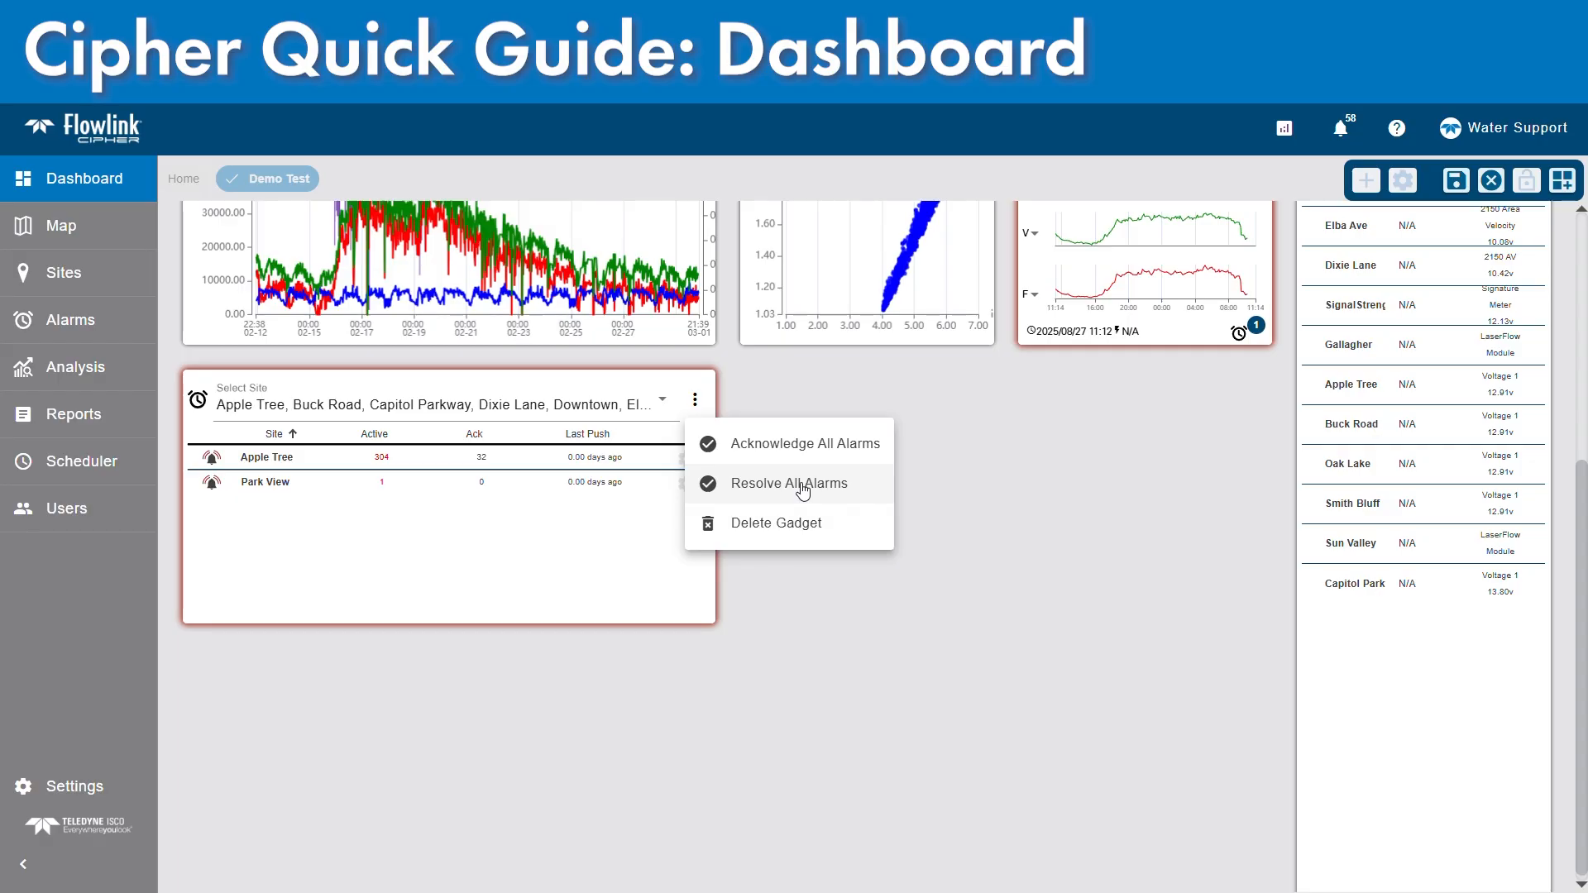
{"action": "left_click", "coordinate": [802, 529]}
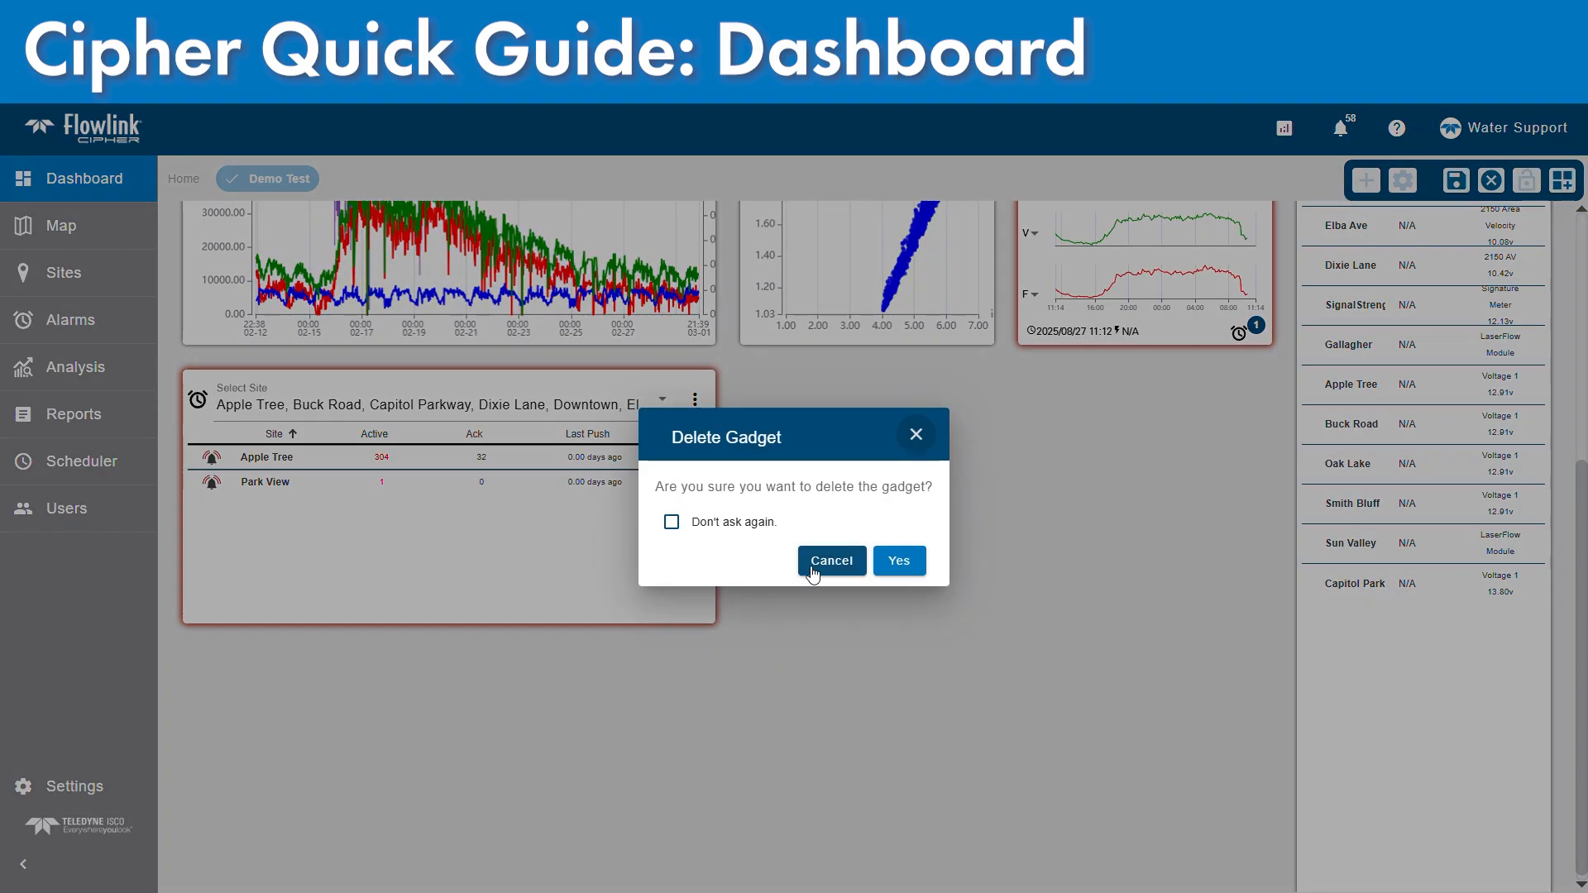
{"action": "left_click", "coordinate": [905, 565]}
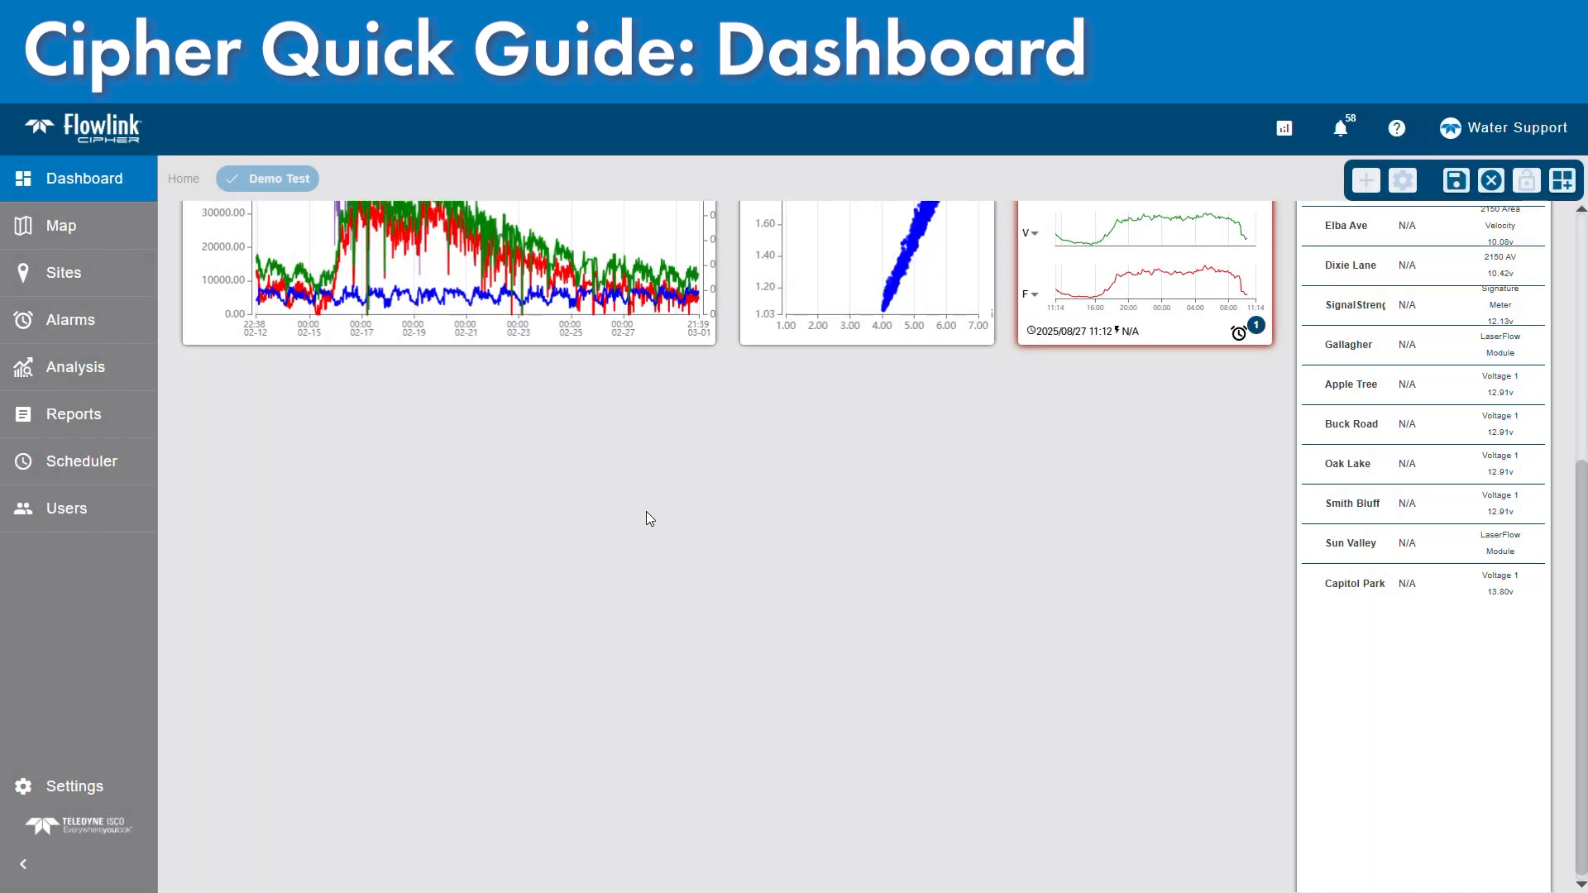
Add a new alarm gadget by site to the dashboard and select all sites for it.
{"action": "scroll", "coordinate": [713, 542], "scroll_direction": "up", "scroll_amount": 2}
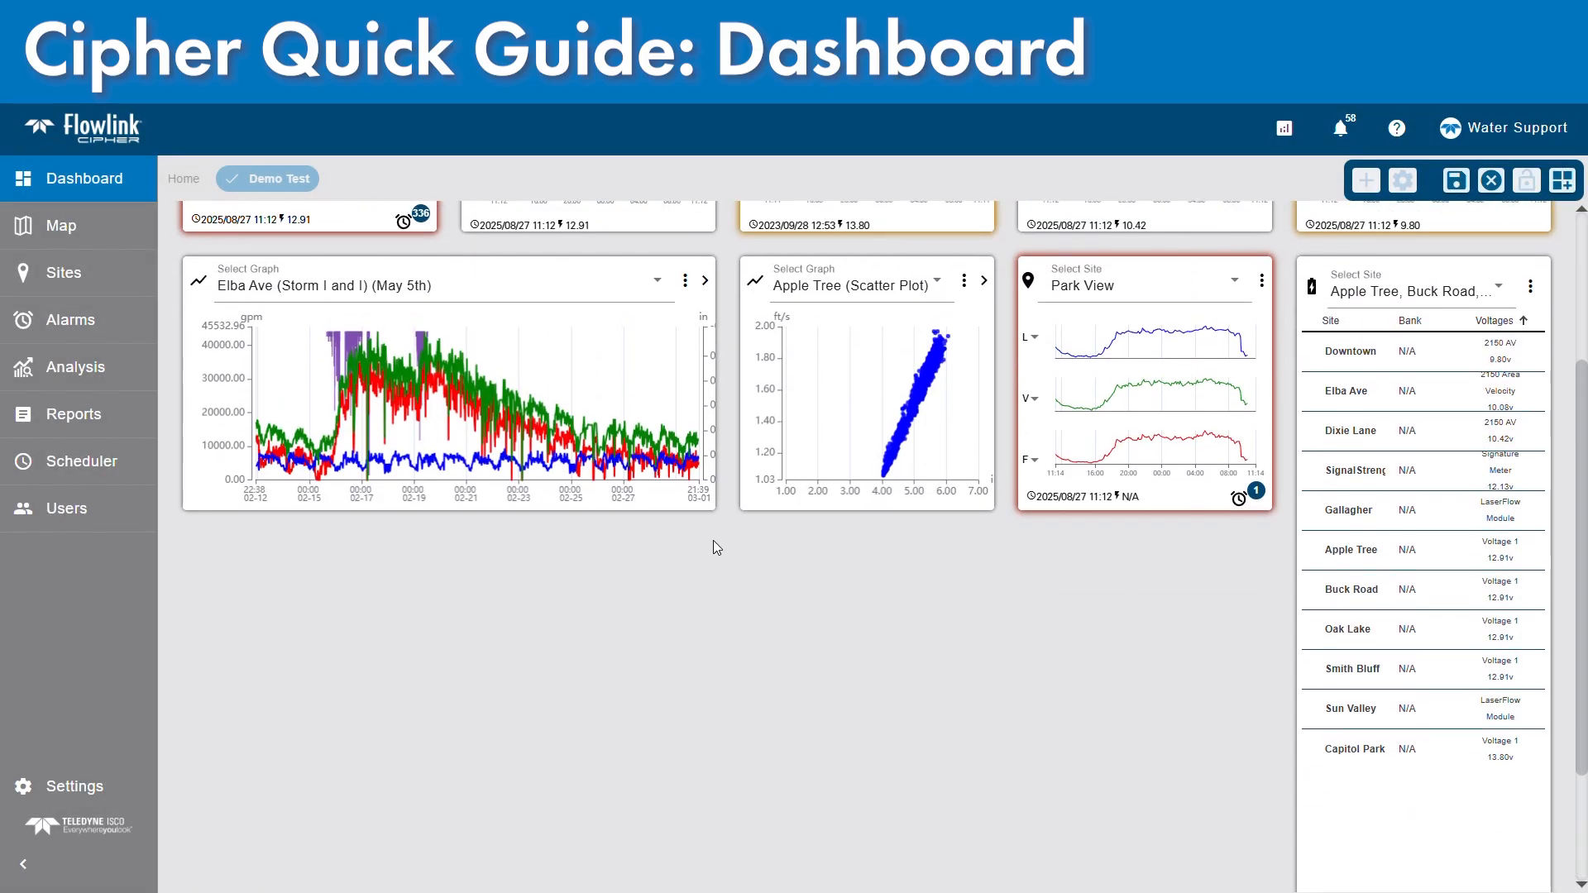
{"action": "left_click", "coordinate": [1562, 180]}
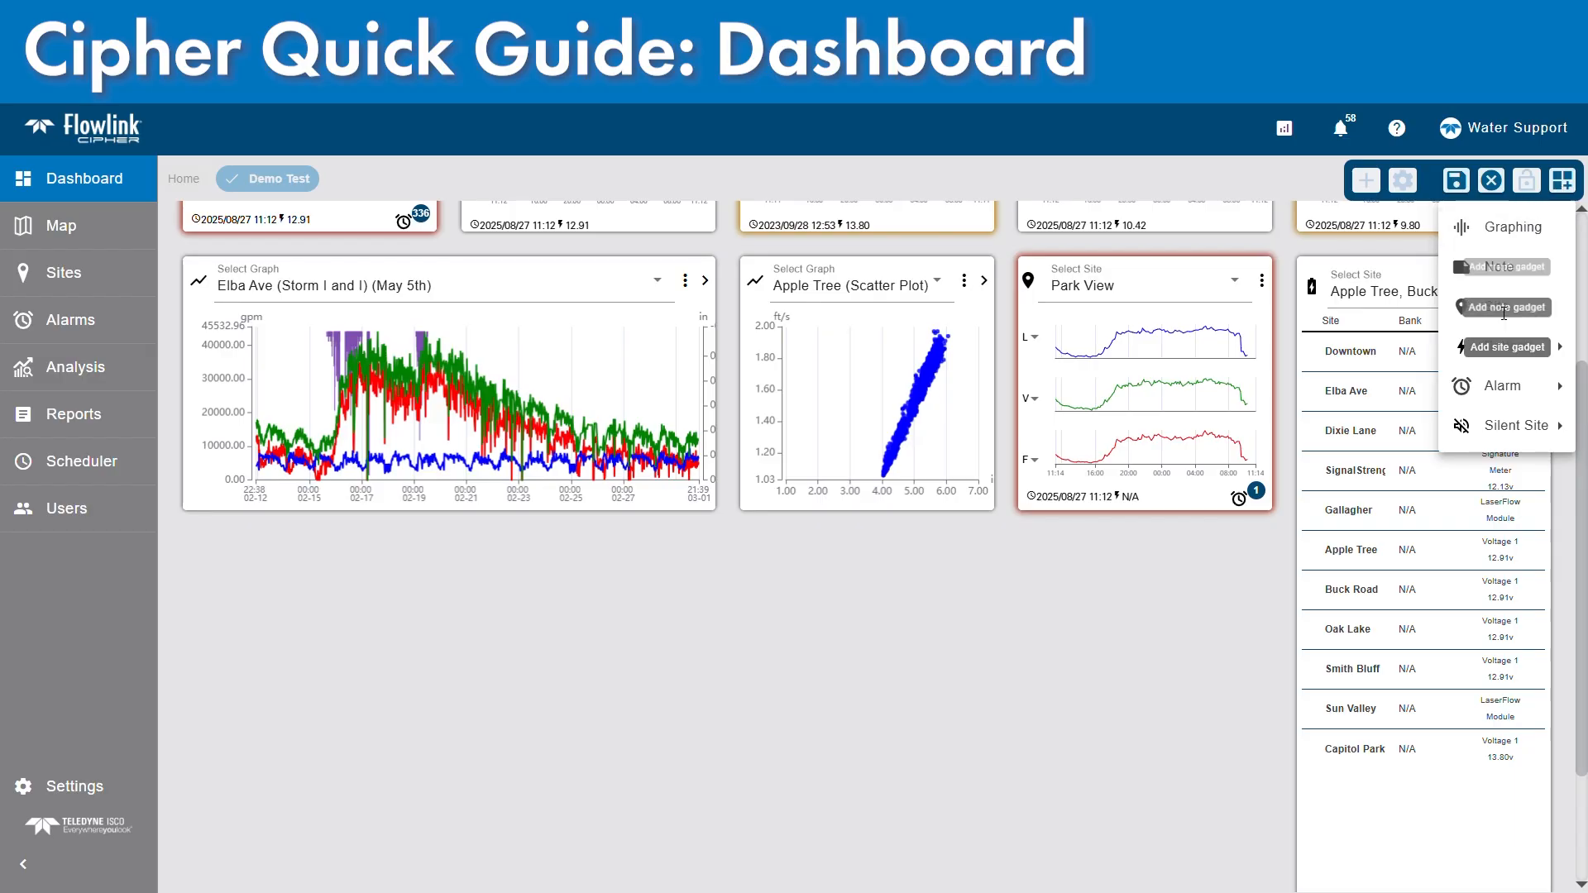
{"action": "mouse_move", "coordinate": [1498, 352]}
{"action": "mouse_move", "coordinate": [1494, 387]}
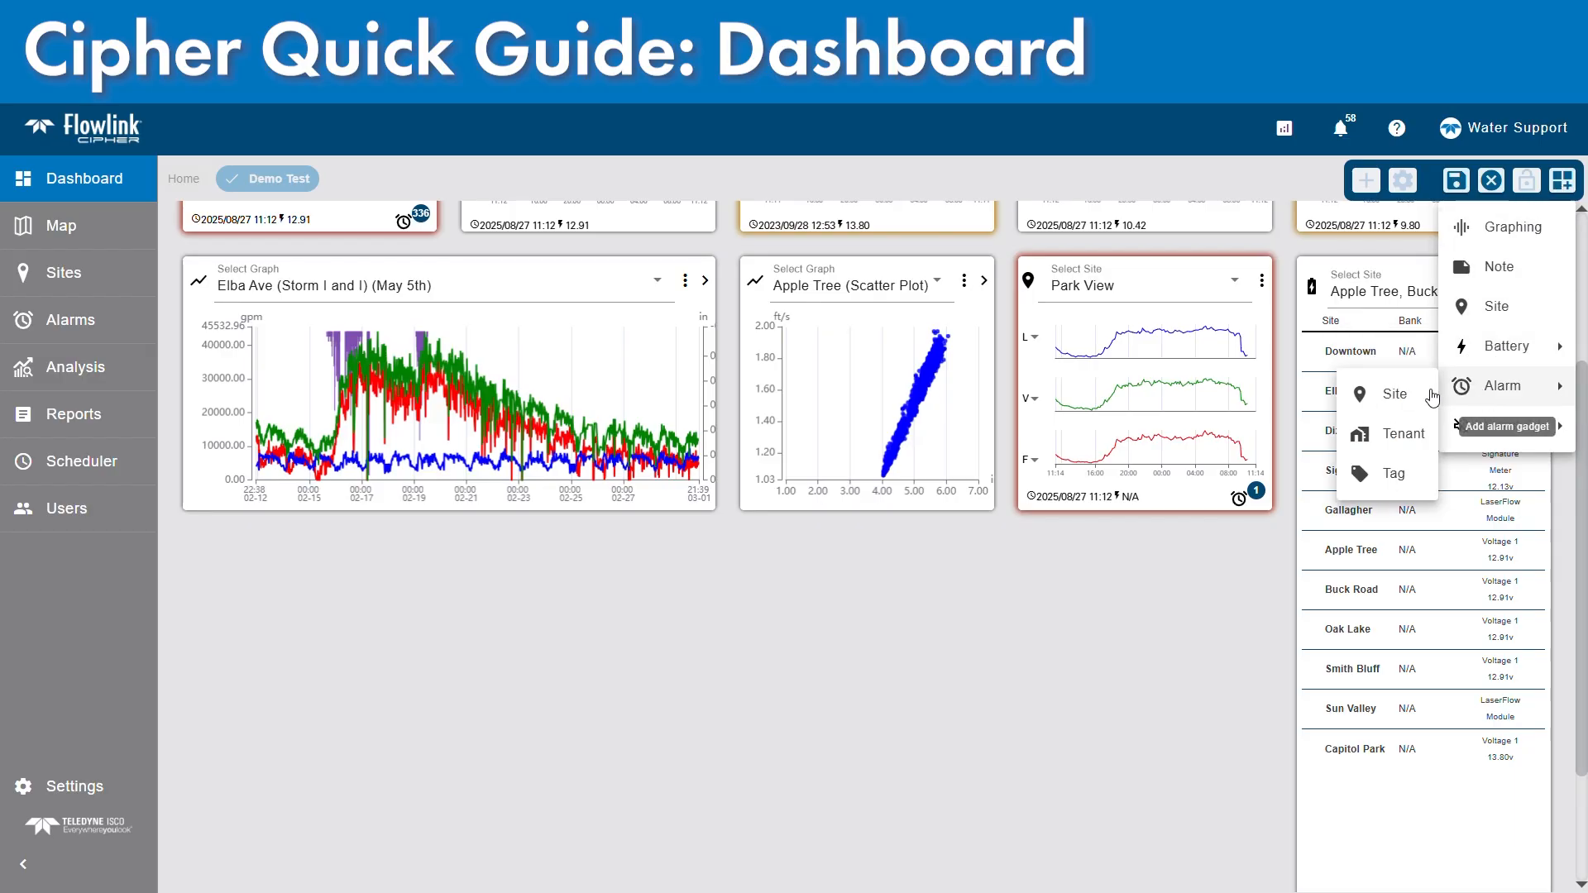
{"action": "left_click", "coordinate": [1382, 393]}
{"action": "left_click", "coordinate": [567, 567]}
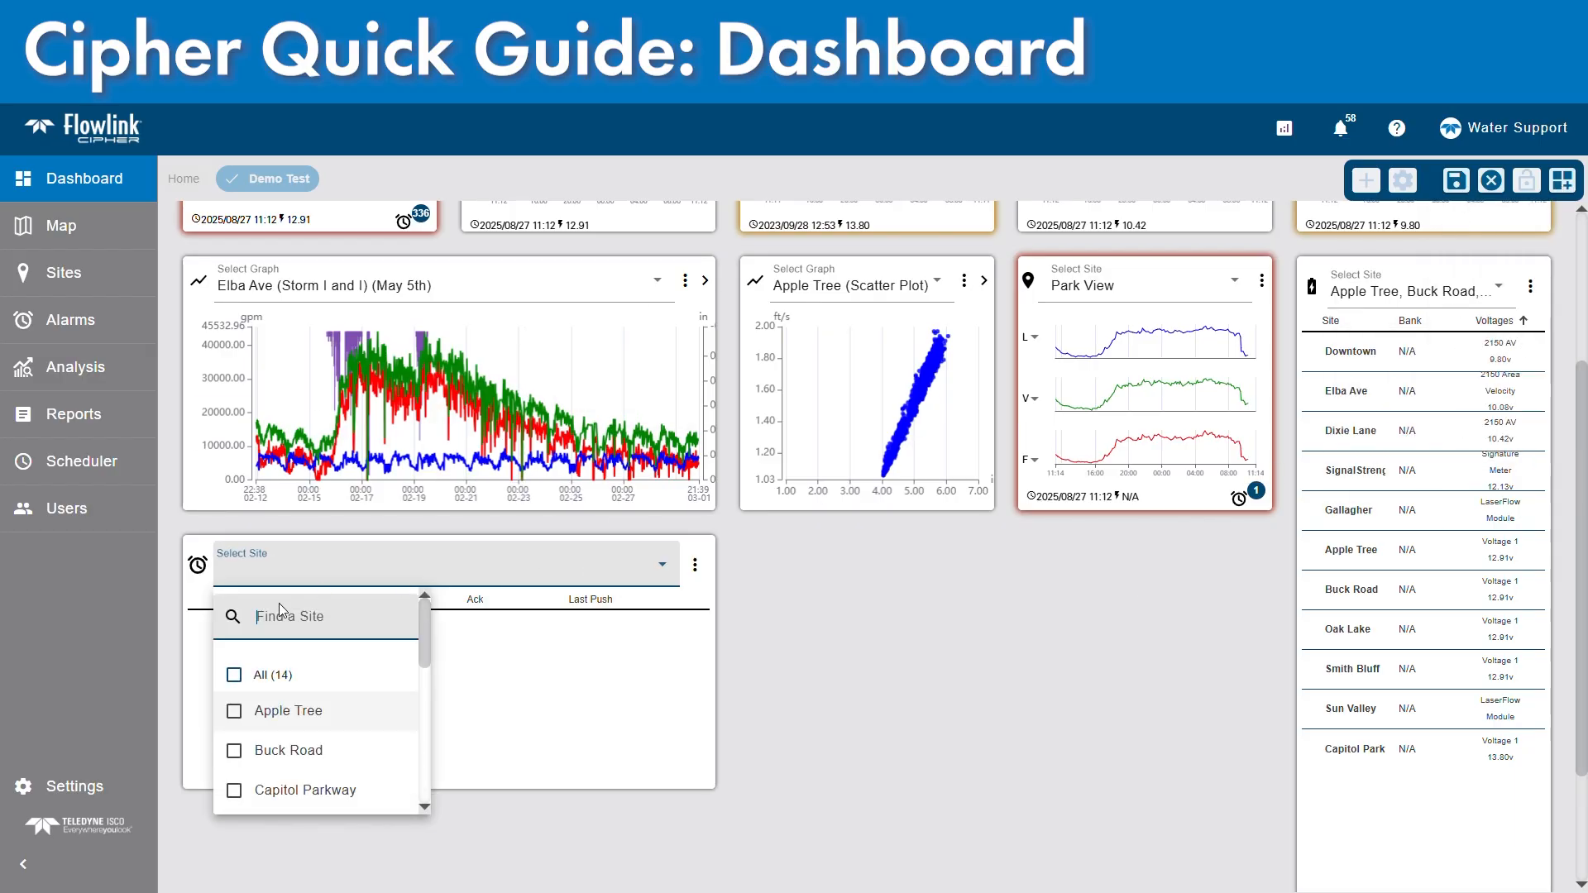
{"action": "left_click", "coordinate": [234, 675]}
{"action": "left_click", "coordinate": [787, 643]}
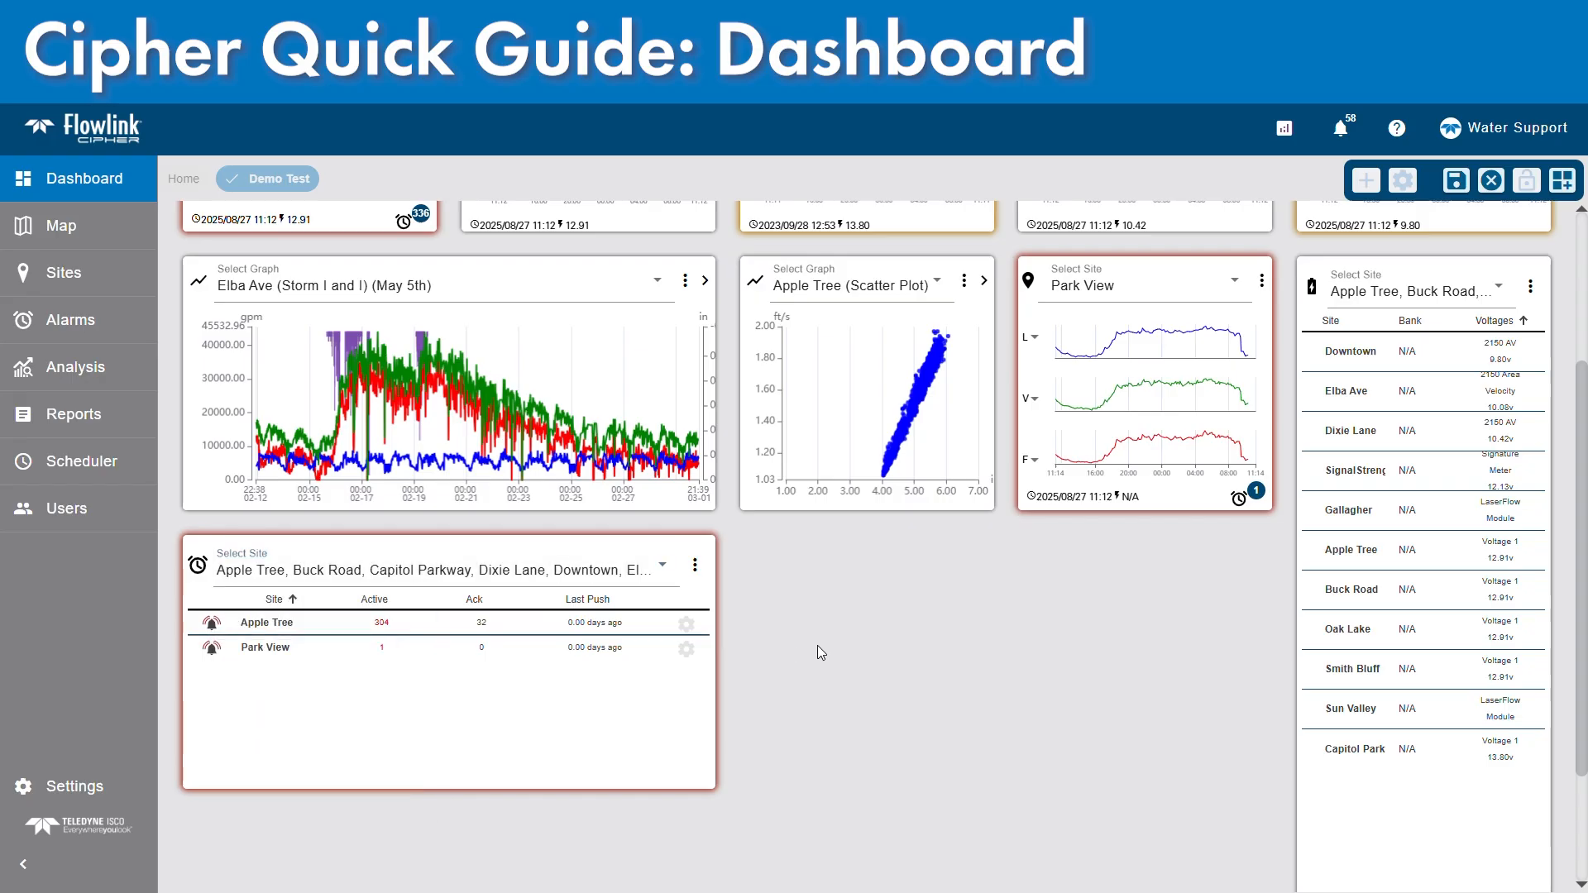
Try enlarging the alarm gadget in width and height, and shrink it back to its original size.
{"action": "scroll", "coordinate": [828, 649], "scroll_direction": "up", "scroll_amount": 2}
{"action": "scroll", "coordinate": [848, 653], "scroll_direction": "up", "scroll_amount": 1}
{"action": "scroll", "coordinate": [827, 761], "scroll_direction": "down", "scroll_amount": 5}
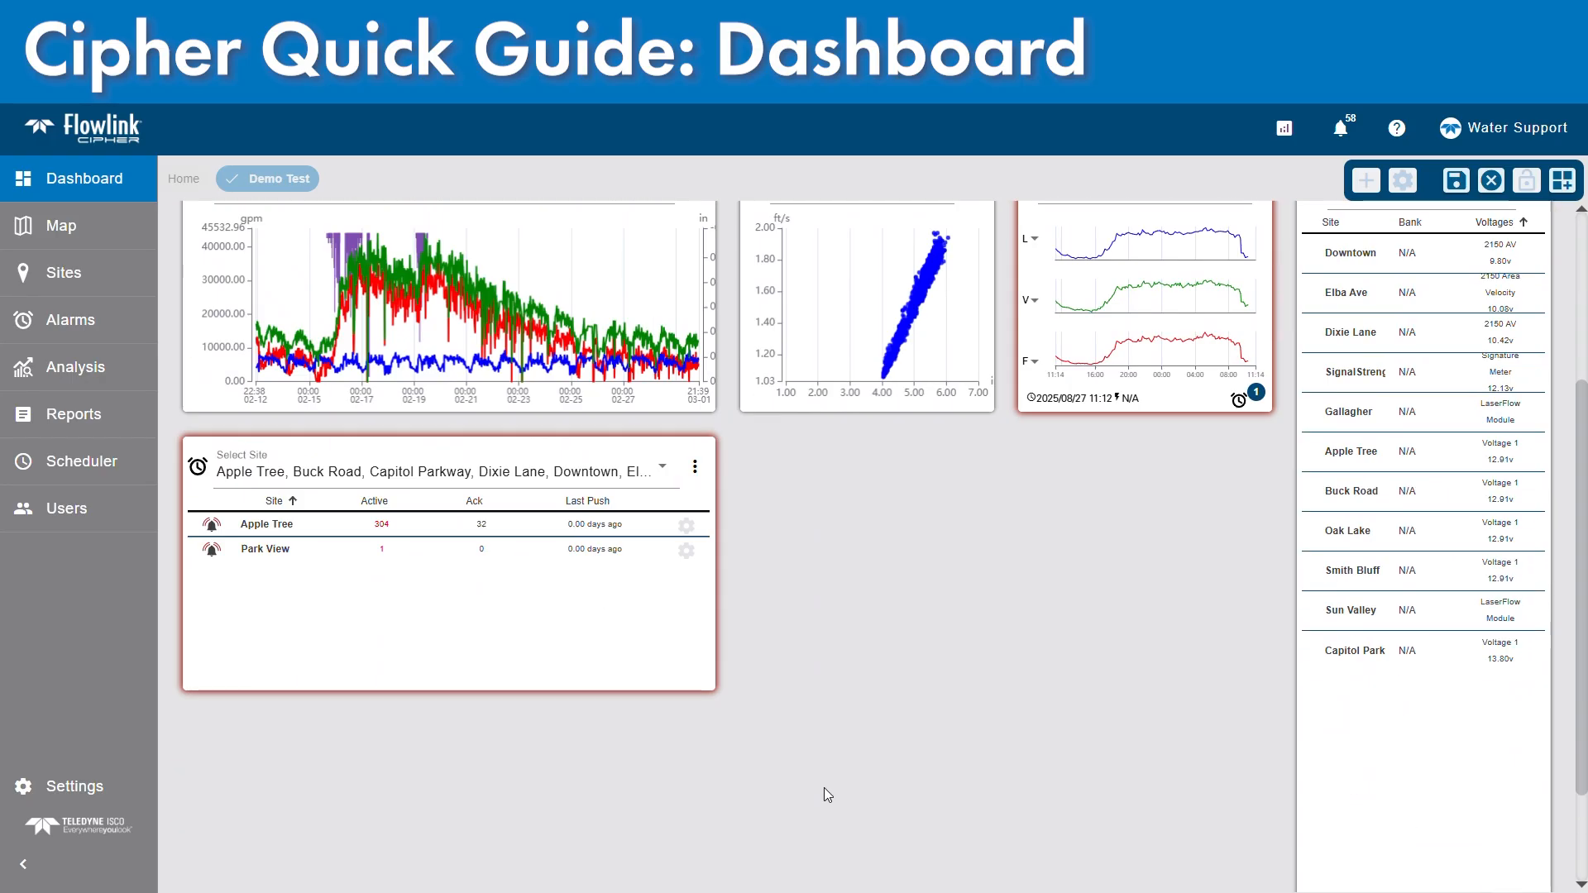
{"action": "left_click_drag", "start_coordinate": [411, 571], "coordinate": [474, 526]}
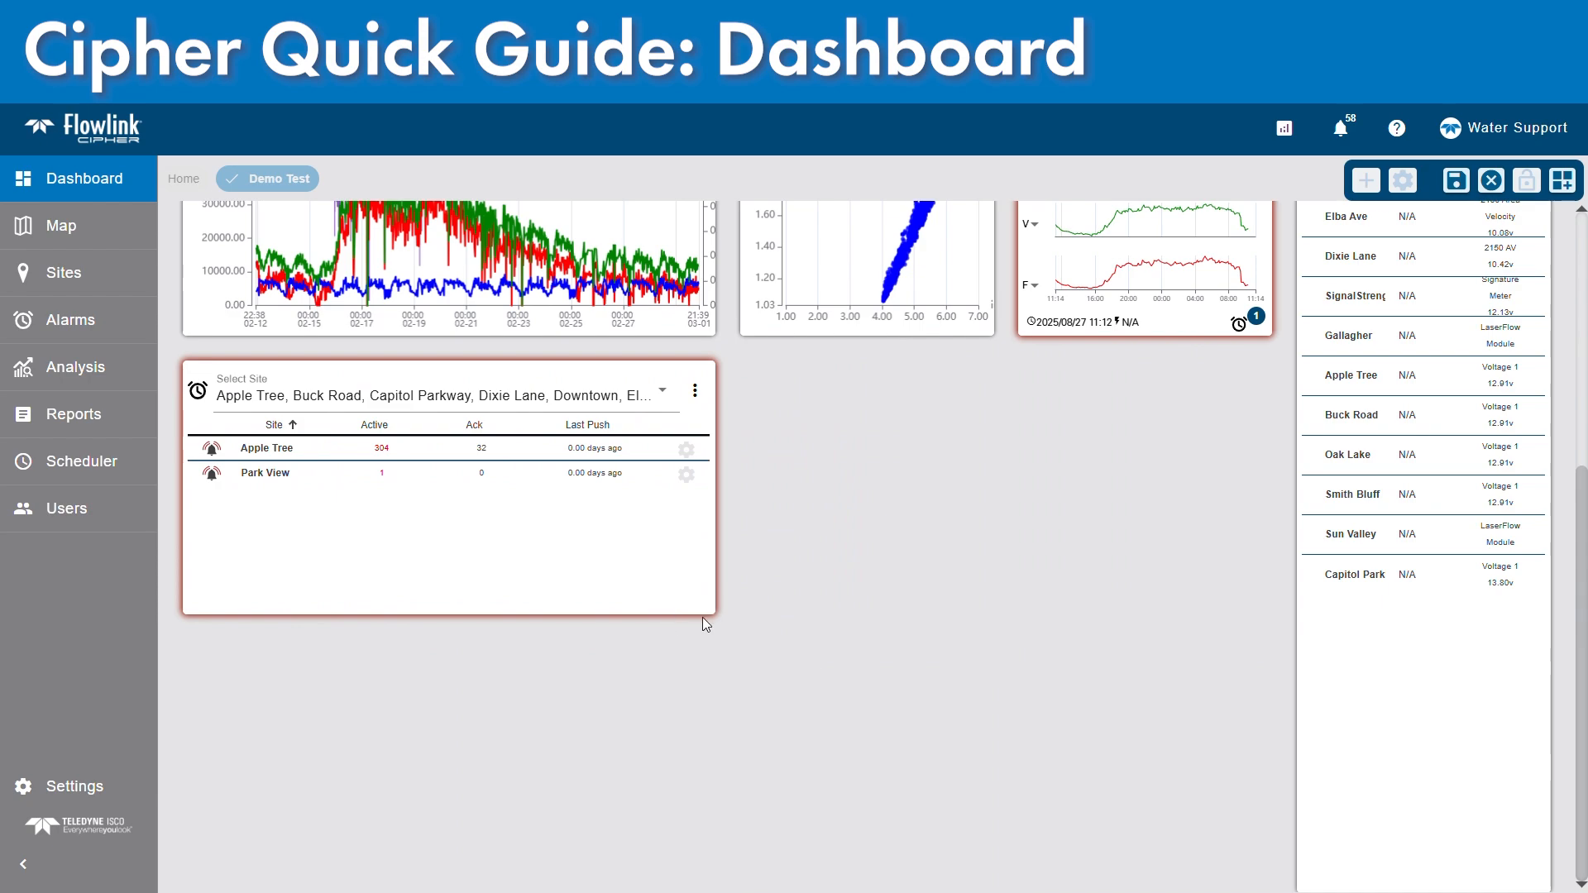
{"action": "left_click_drag", "start_coordinate": [713, 618], "coordinate": [1013, 788]}
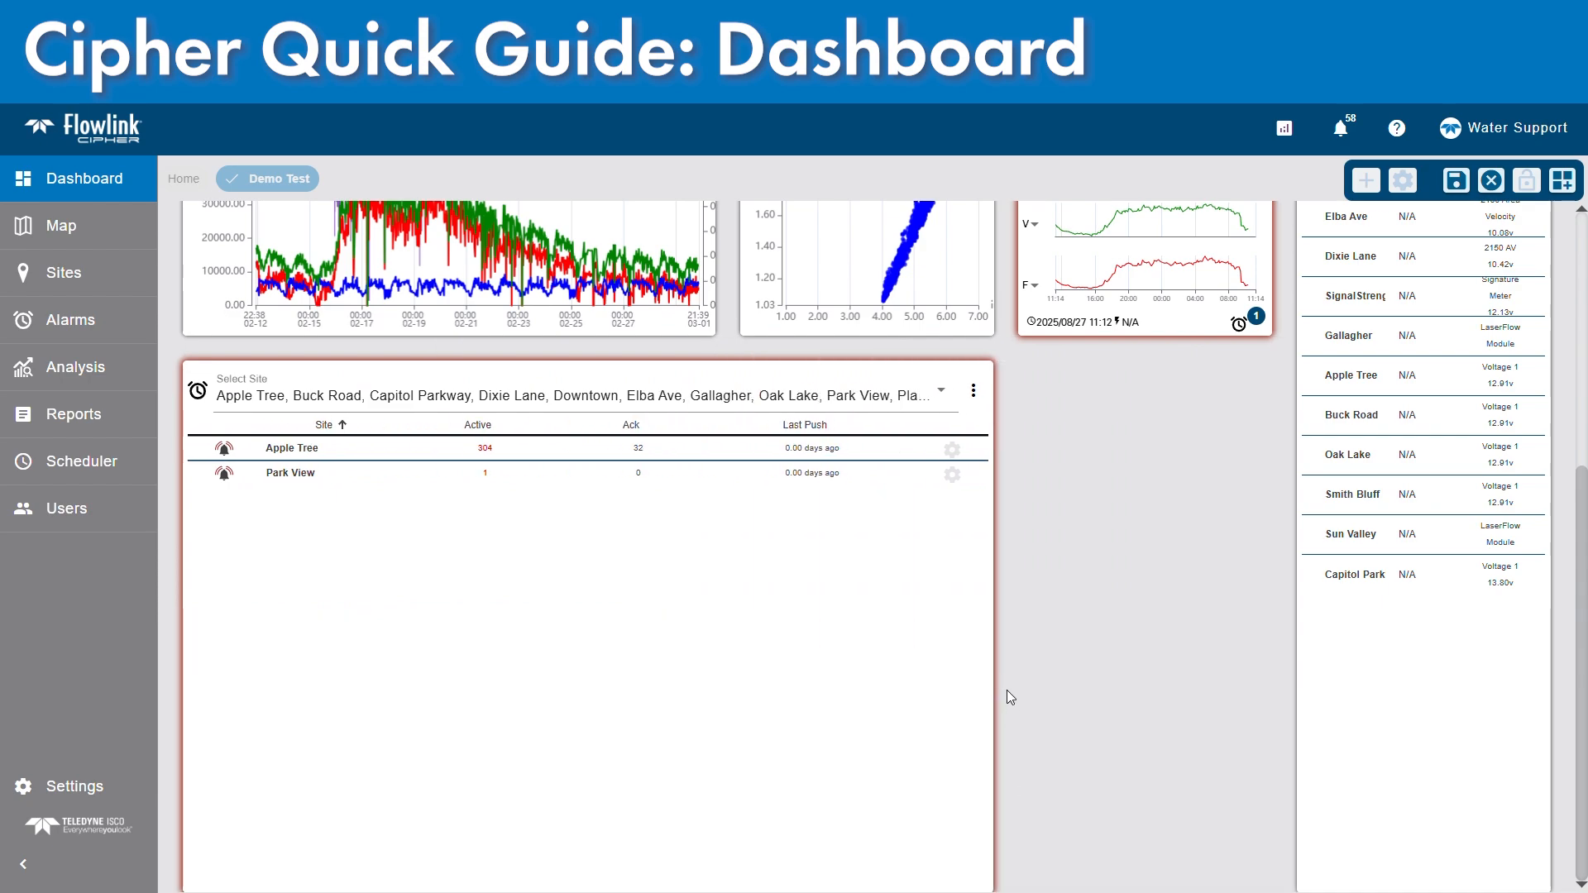
{"action": "left_click_drag", "start_coordinate": [997, 374], "coordinate": [585, 662]}
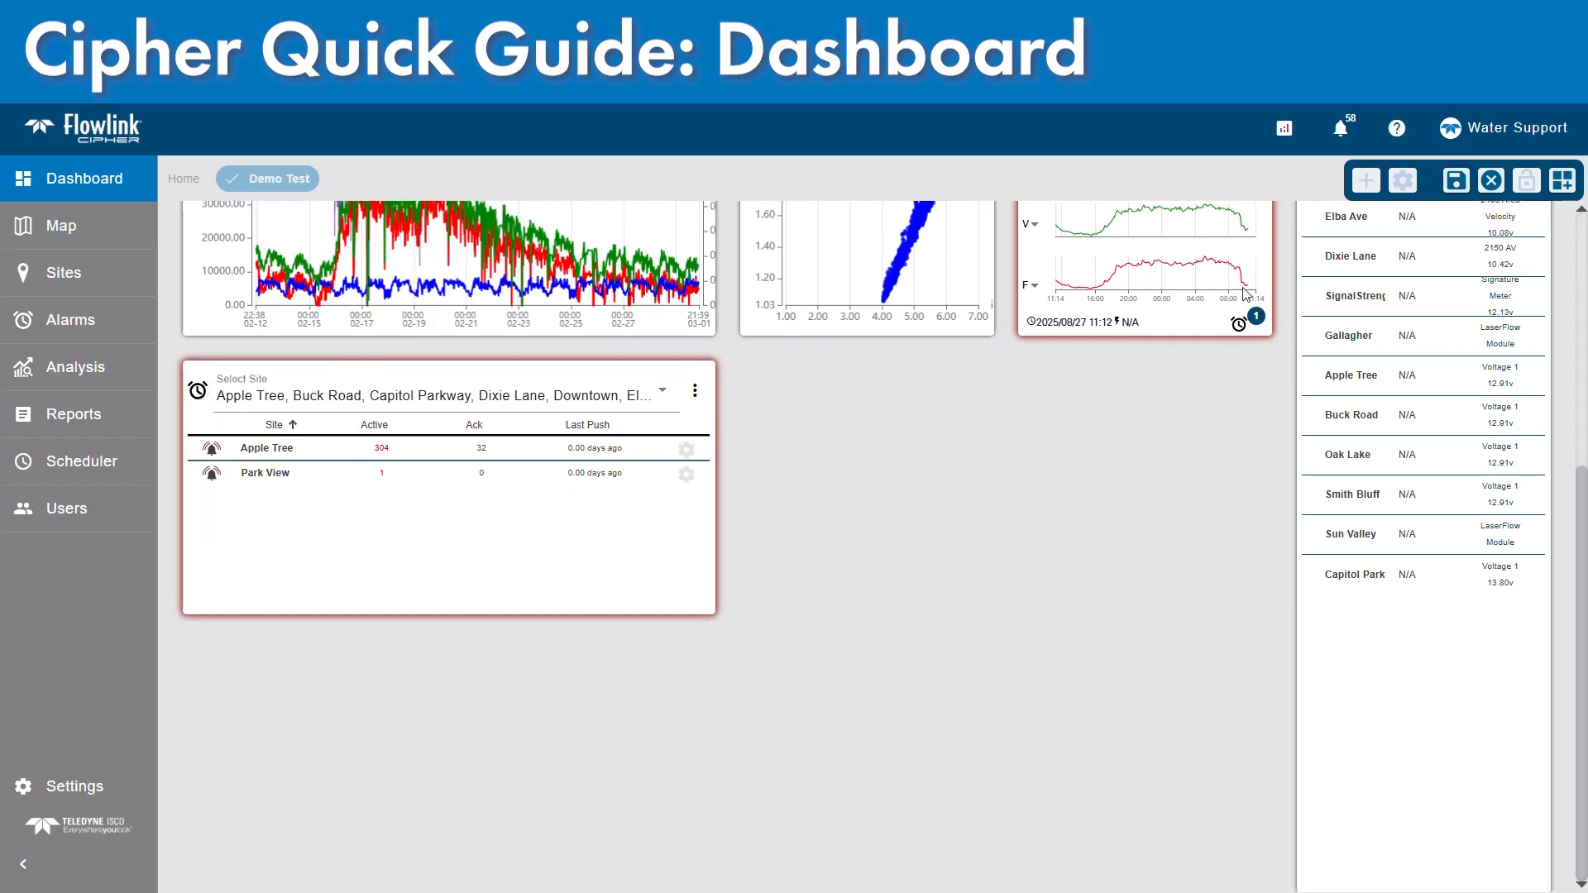
Save the Demo Test dashboard with the re-added alarm gadget.
{"action": "left_click", "coordinate": [1456, 180]}
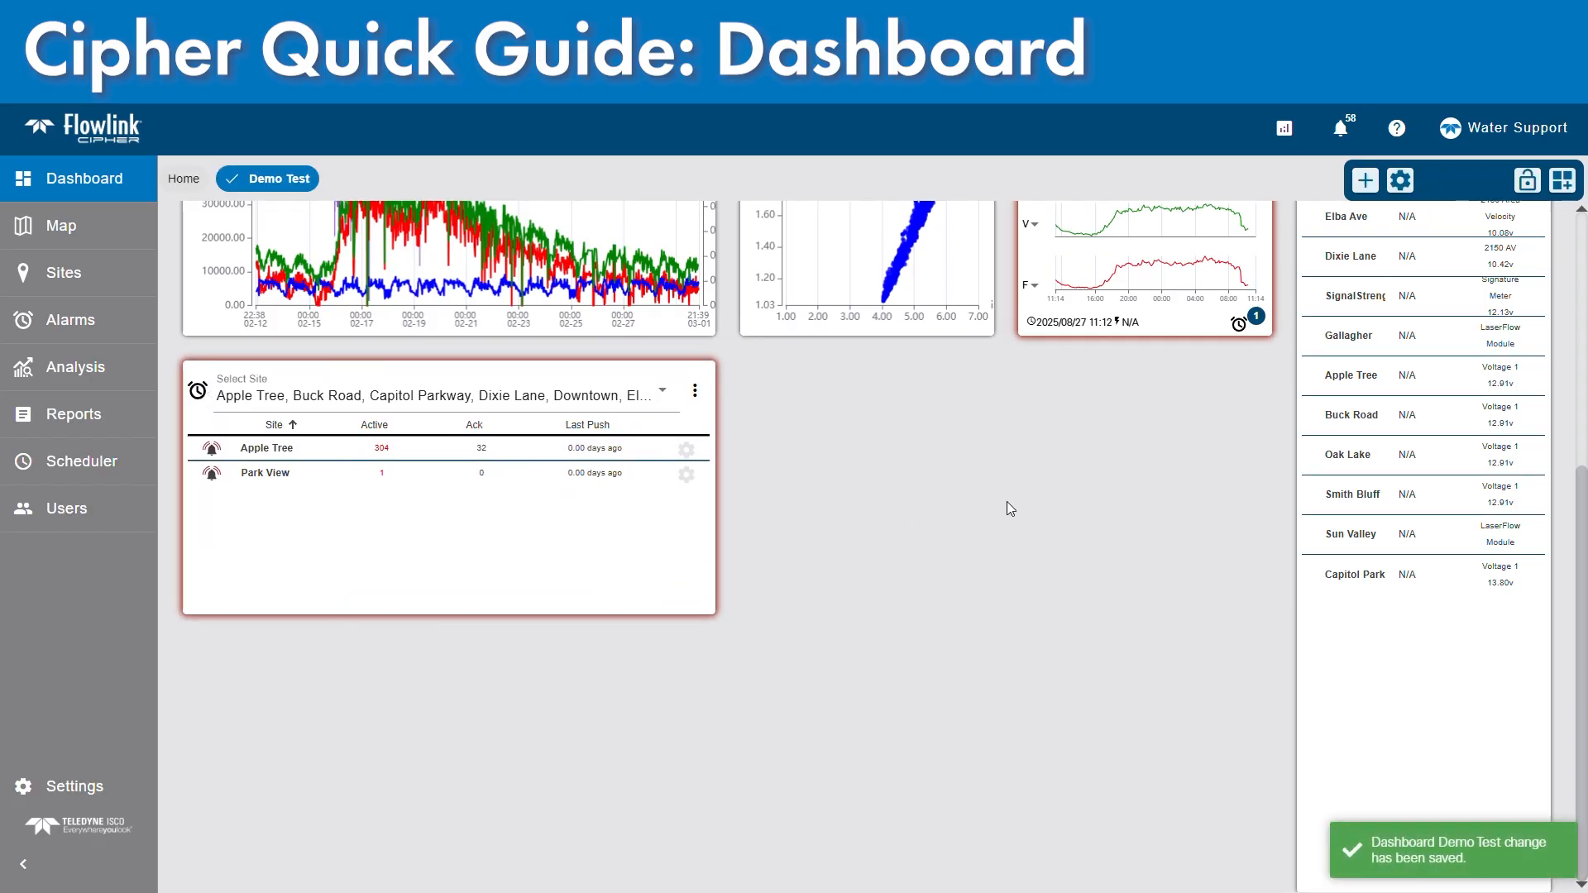
{"action": "scroll", "coordinate": [728, 528], "scroll_direction": "down", "scroll_amount": 4}
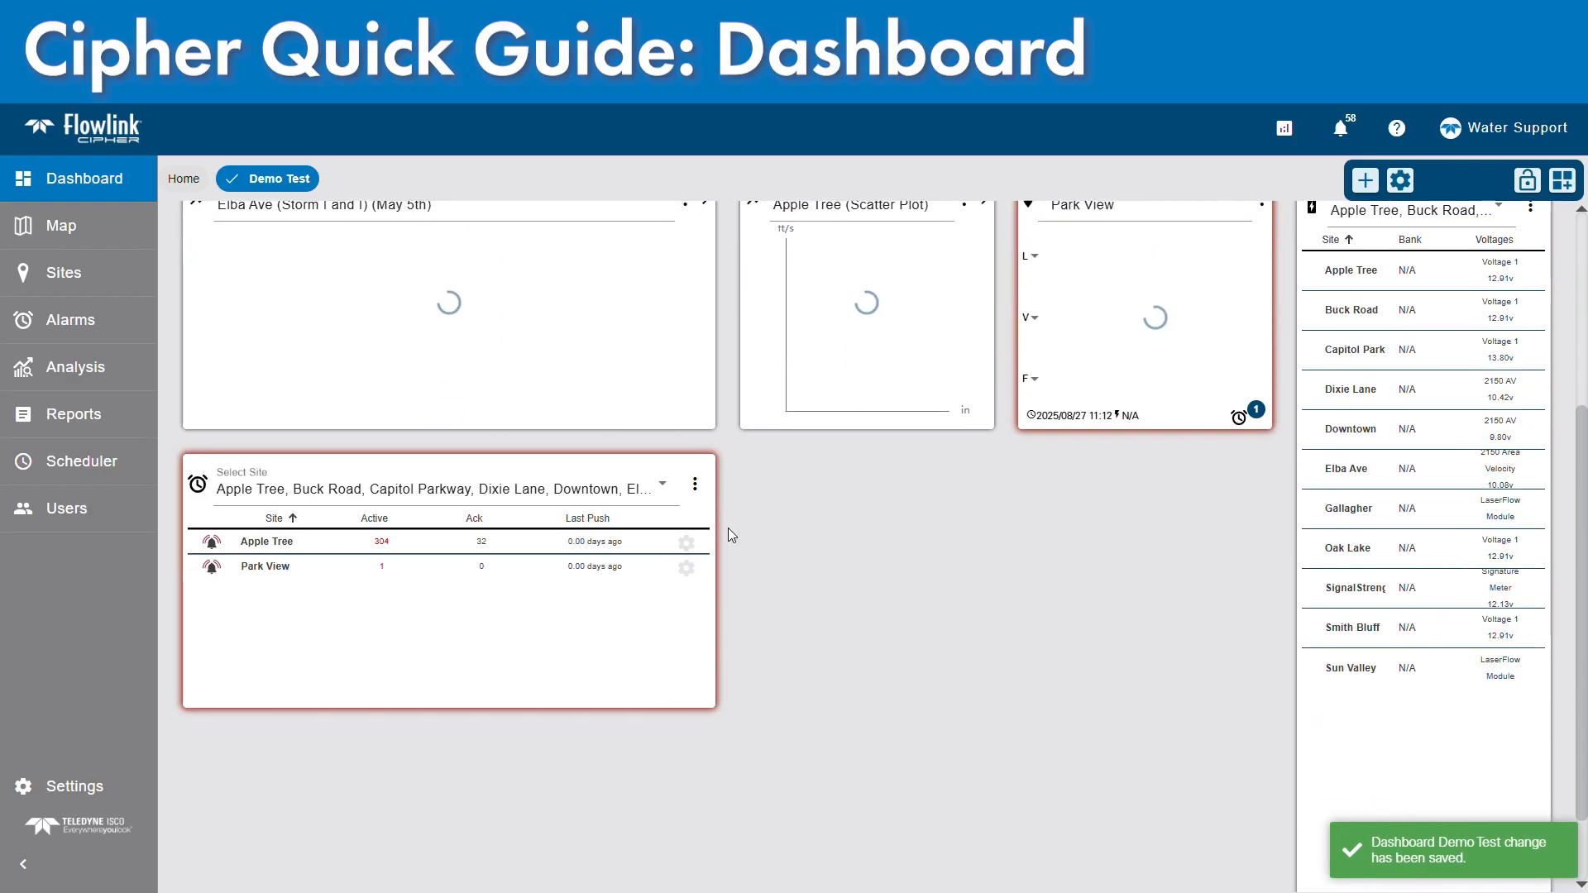
{"action": "scroll", "coordinate": [804, 537], "scroll_direction": "down", "scroll_amount": 1}
{"action": "scroll", "coordinate": [804, 538], "scroll_direction": "up", "scroll_amount": 2}
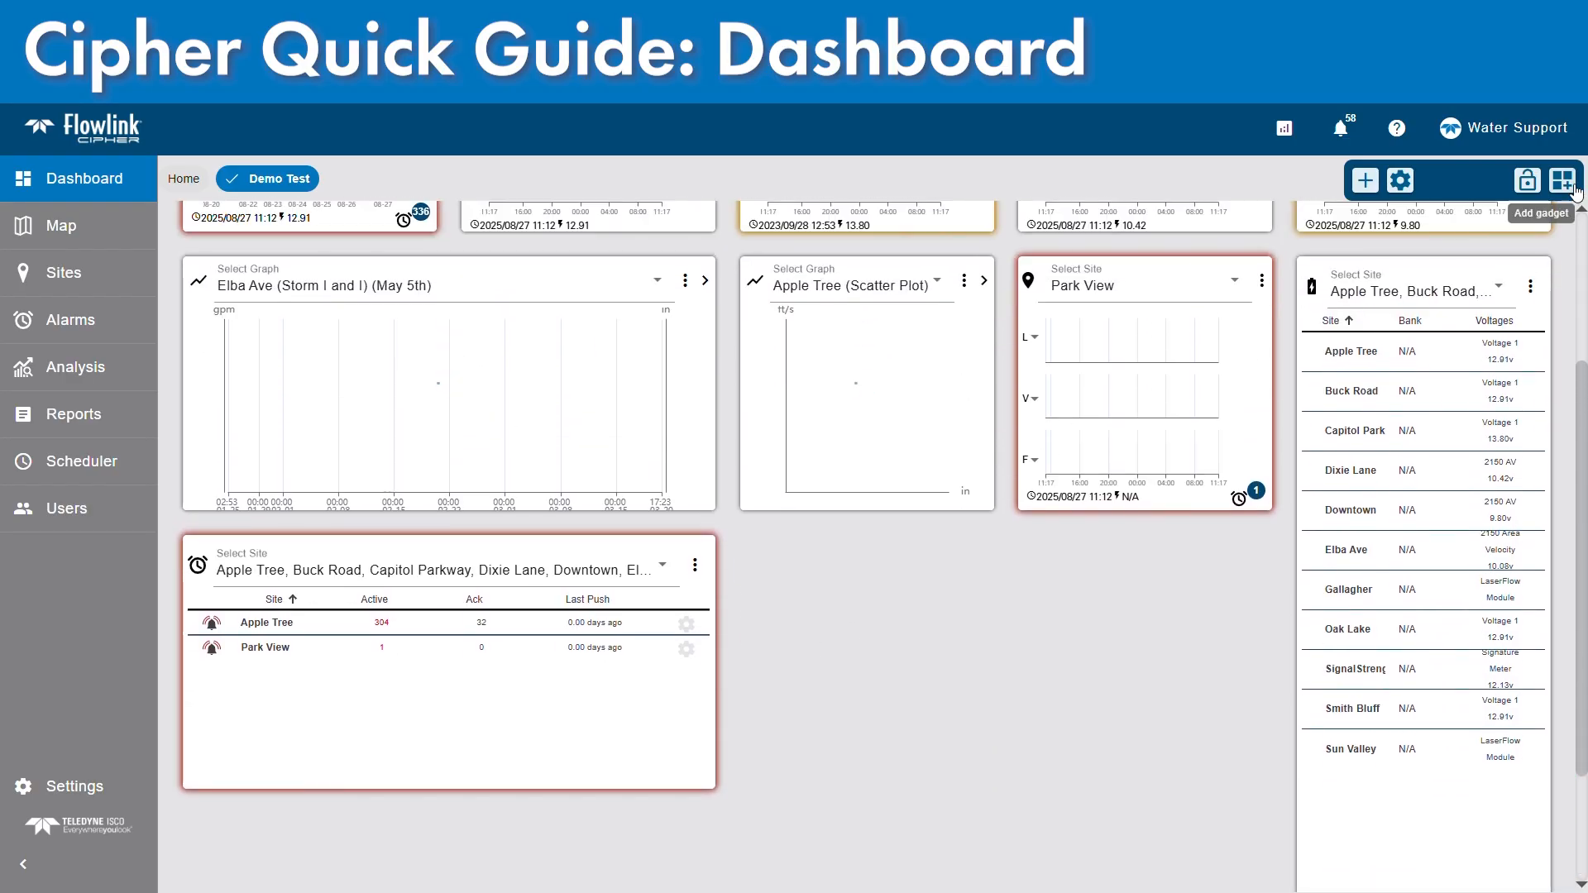
Add a silent site gadget by site beside the alarm gadget and save the changes when leaving the dashboard.
{"action": "left_click", "coordinate": [1576, 192]}
{"action": "mouse_move", "coordinate": [1518, 387]}
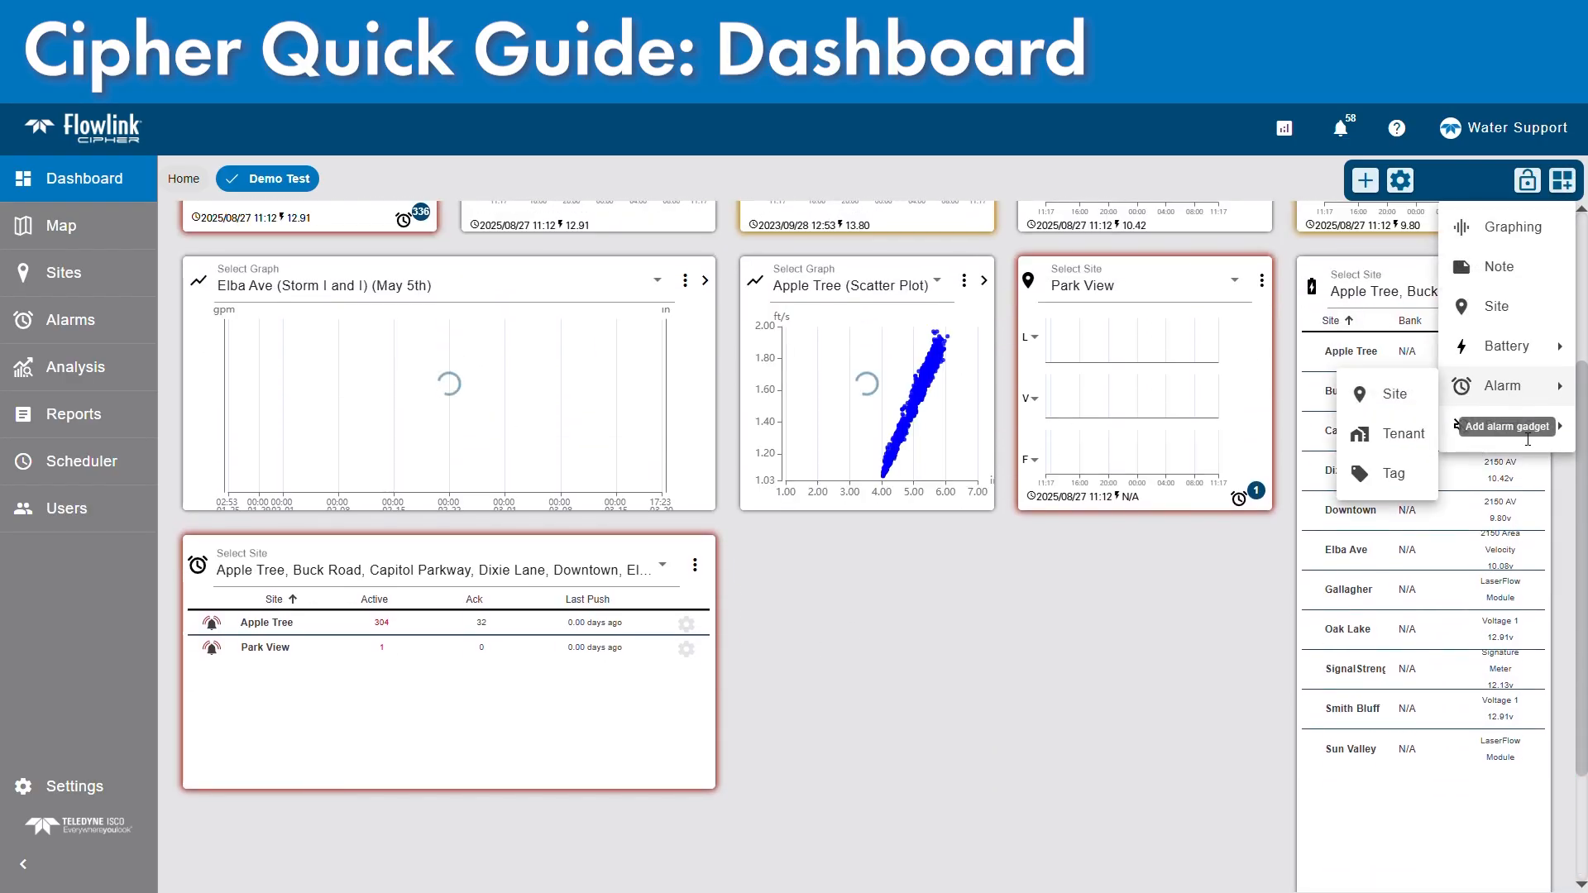
{"action": "mouse_move", "coordinate": [1514, 426]}
{"action": "left_click", "coordinate": [1393, 430]}
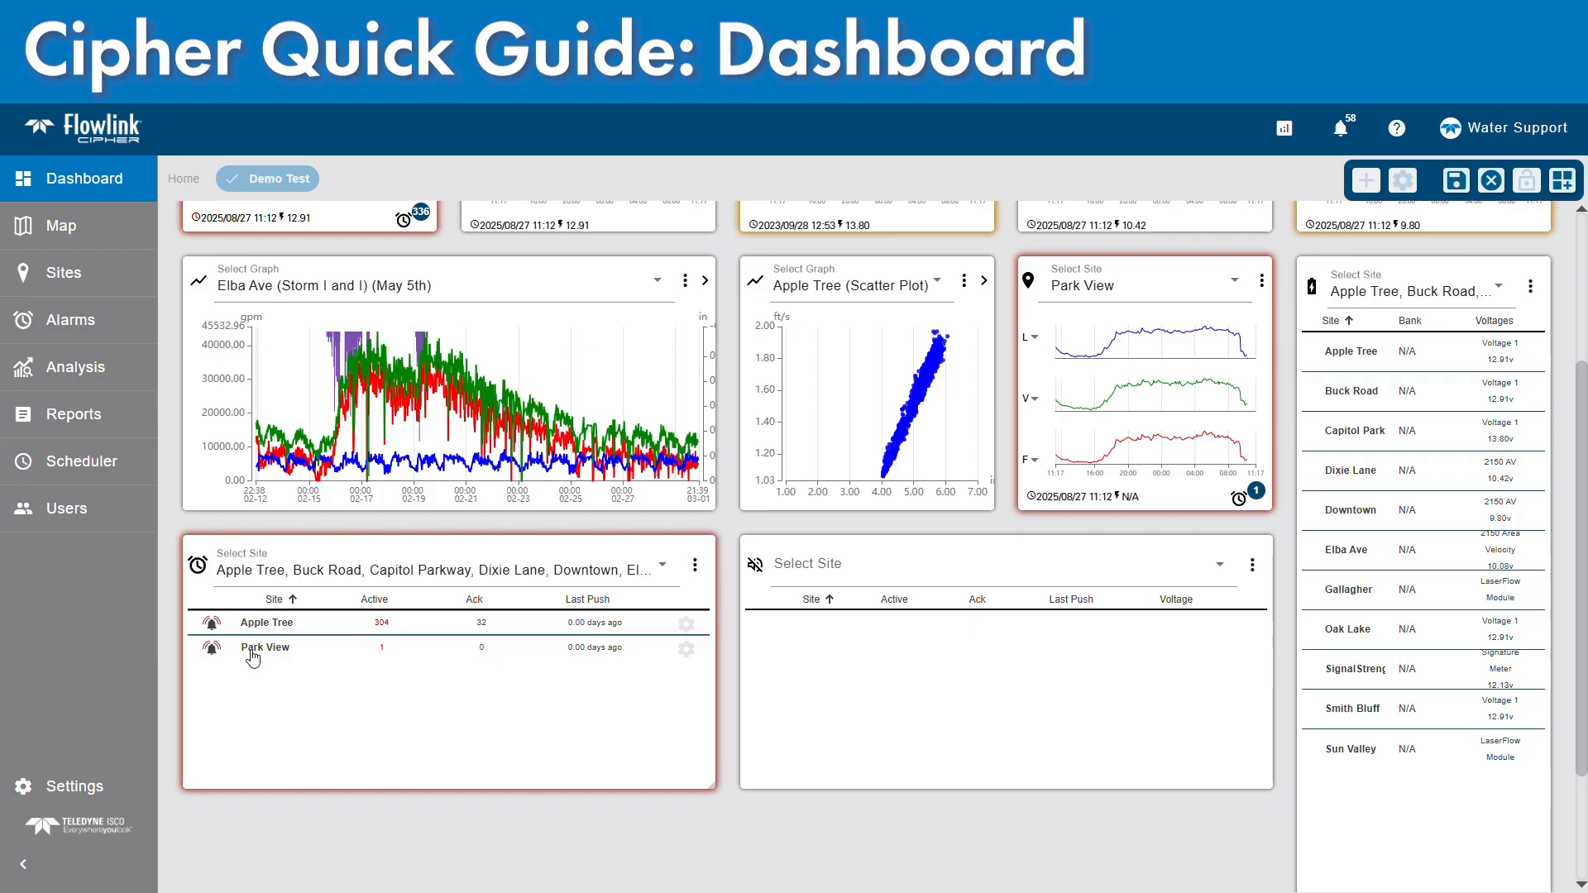
{"action": "left_click", "coordinate": [54, 329]}
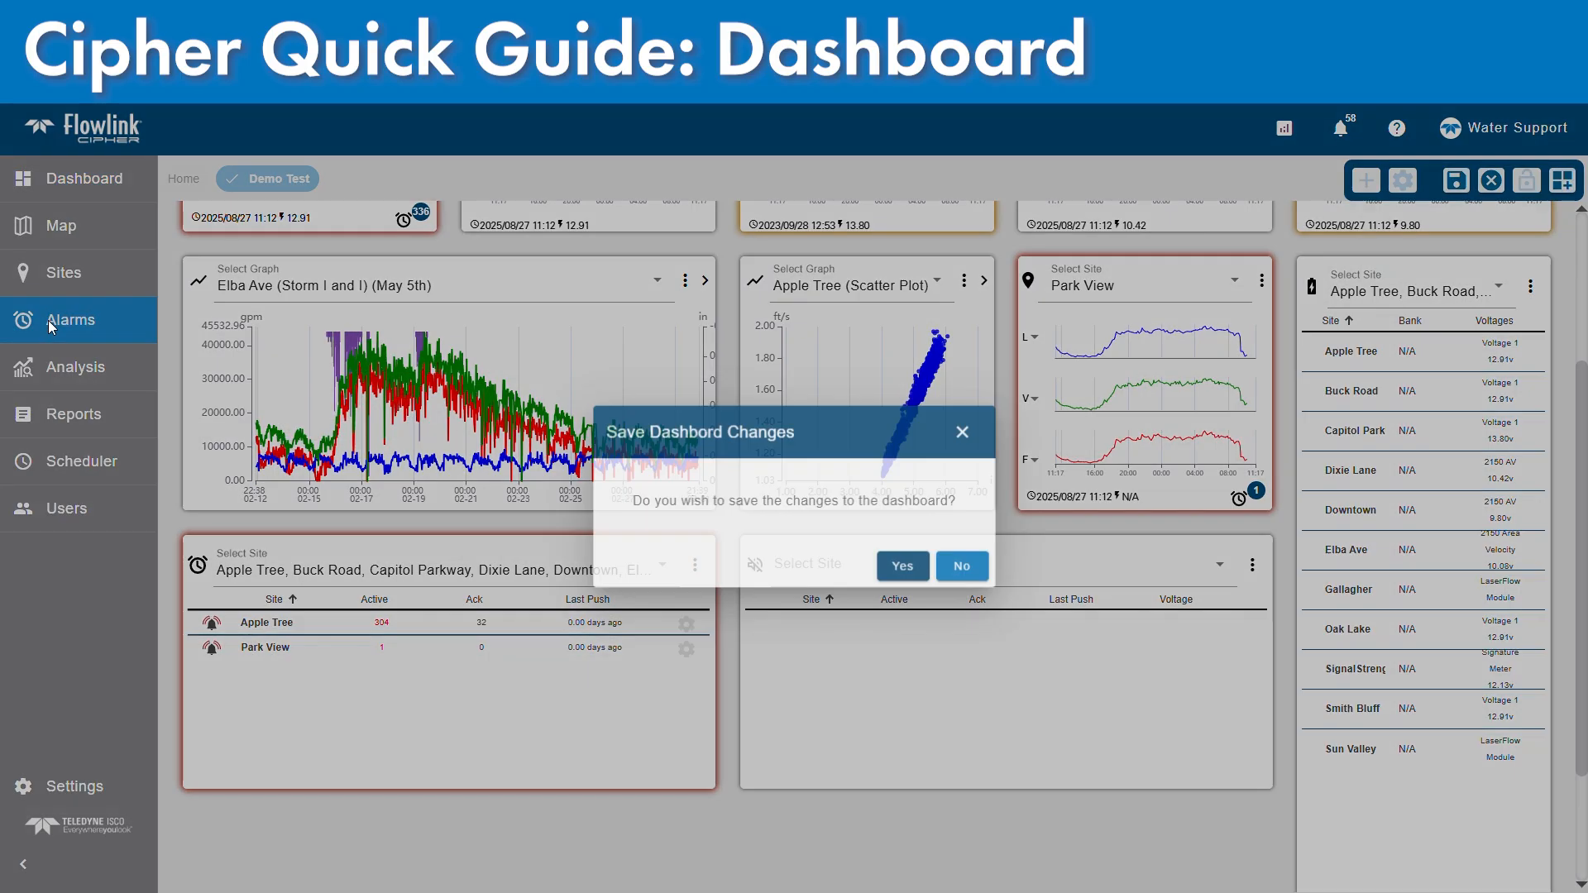
{"action": "left_click", "coordinate": [901, 563]}
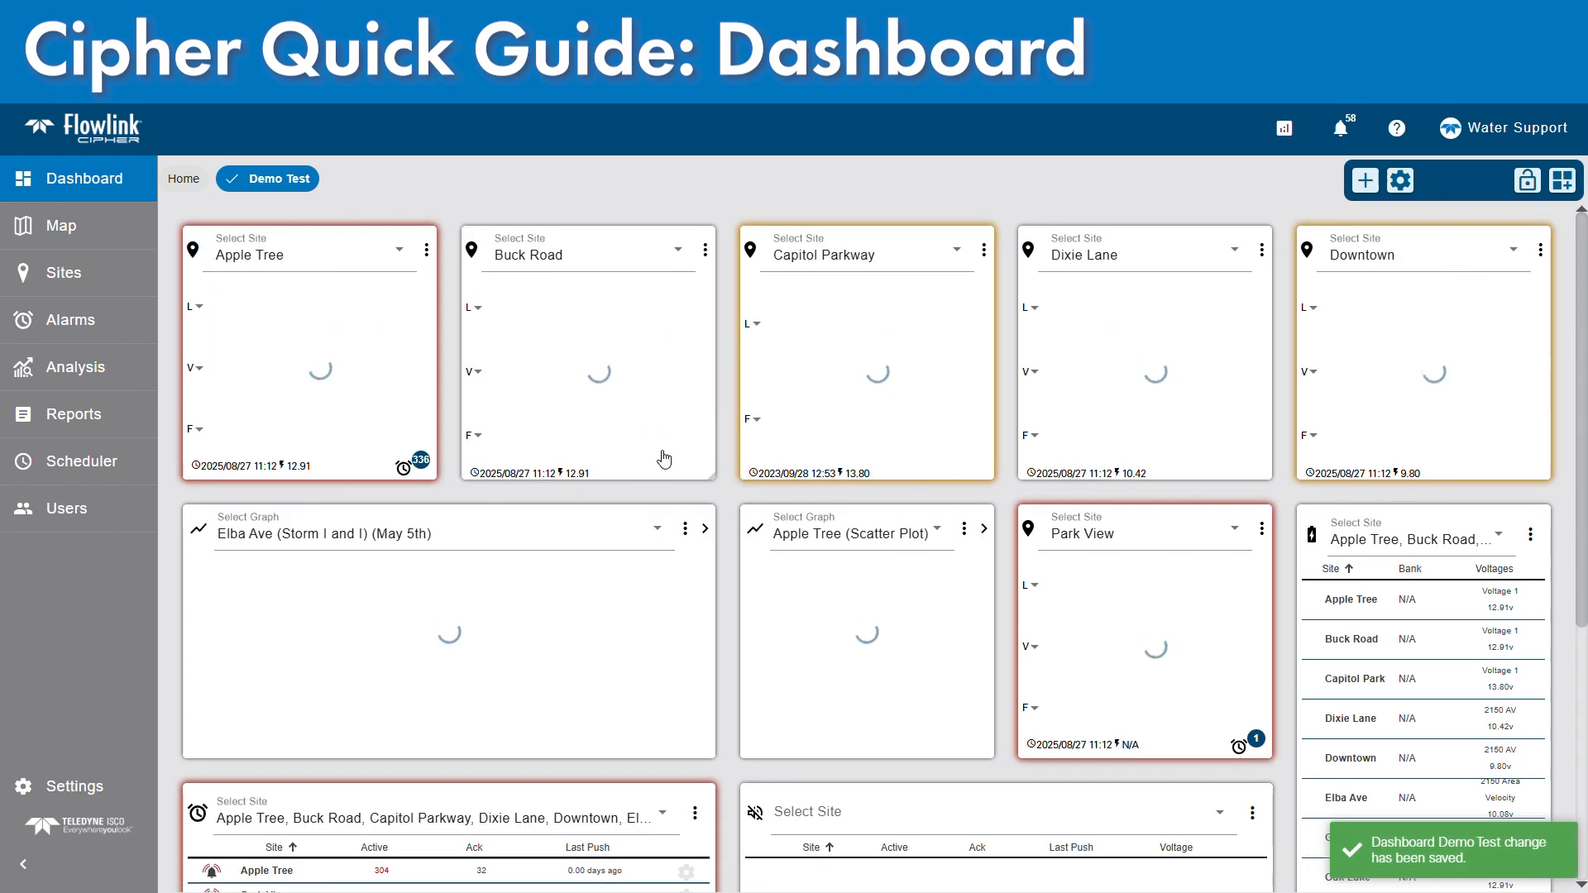
Review the alarm event list and the configured alarm settings, and return to the dashboard.
{"action": "left_click", "coordinate": [116, 331]}
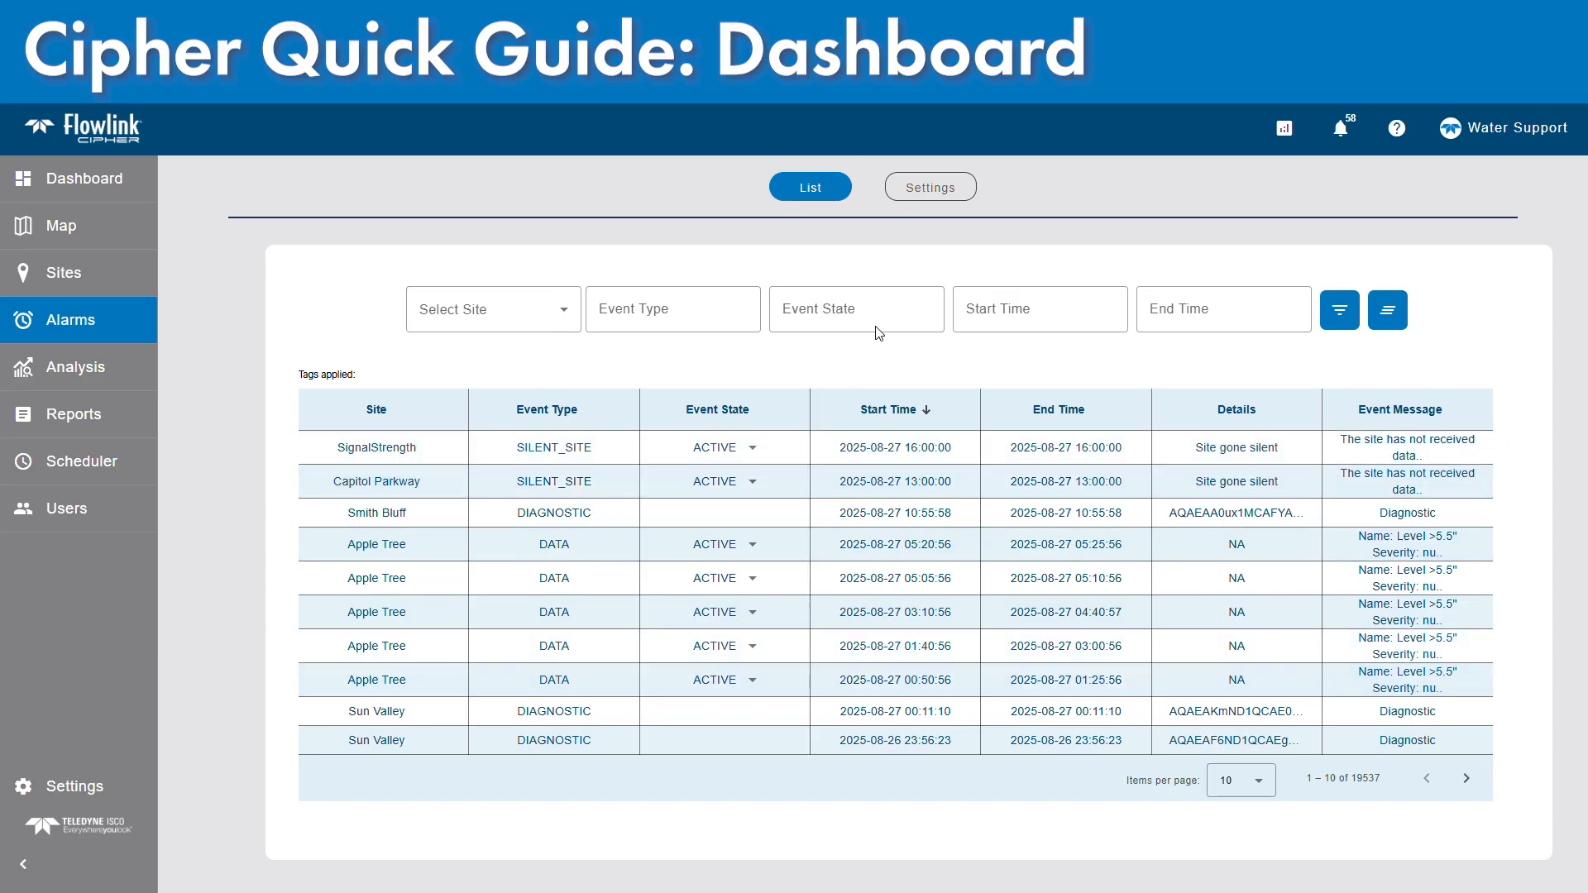
{"action": "left_click", "coordinate": [921, 198]}
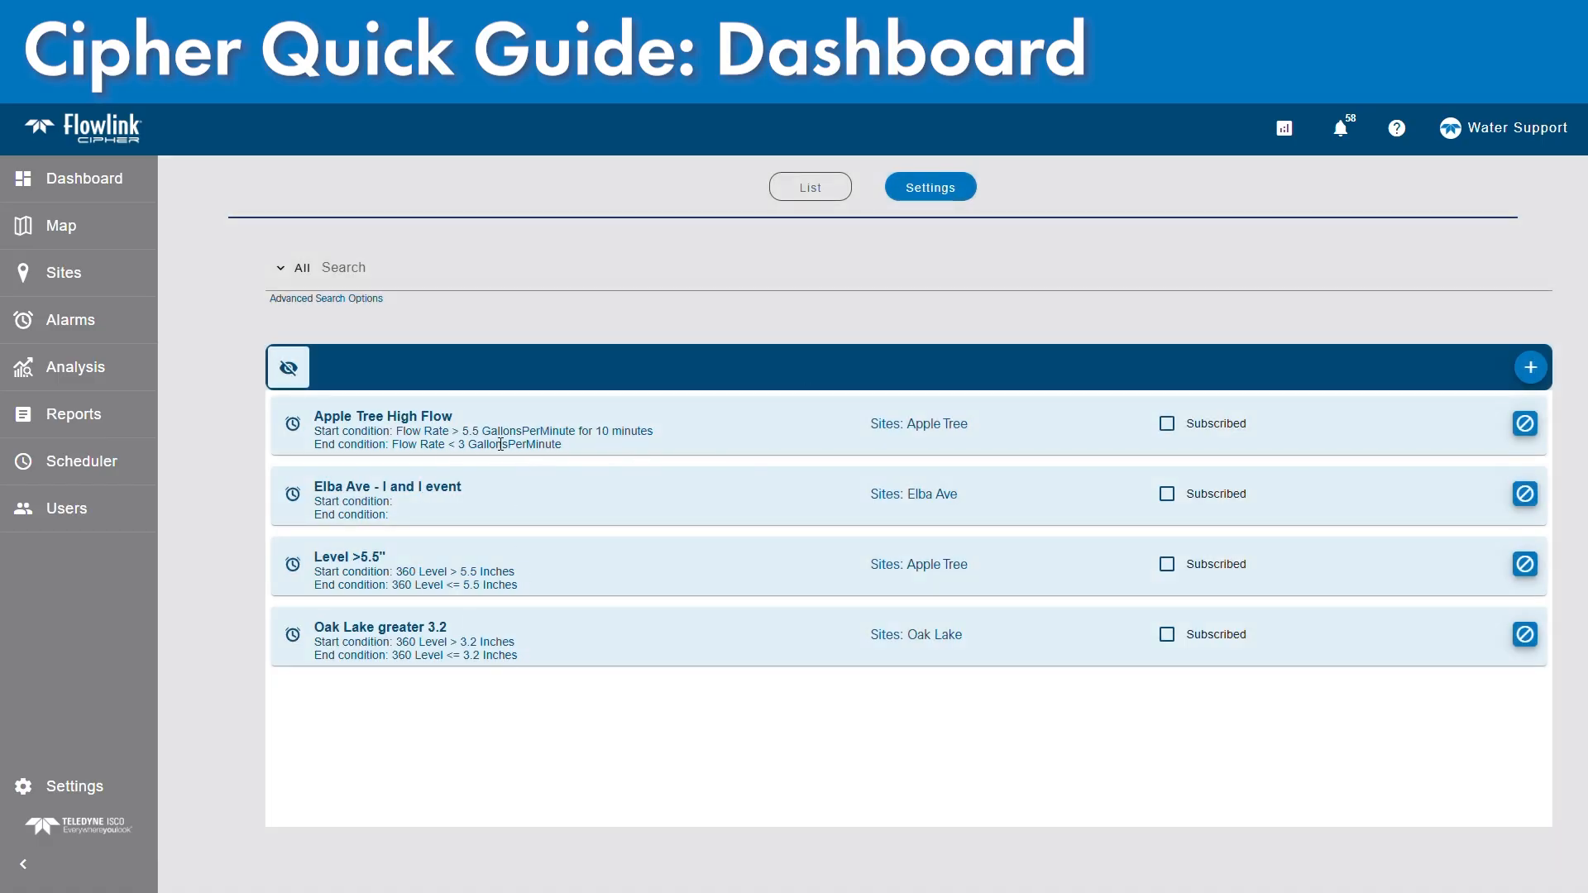
{"action": "left_click", "coordinate": [74, 184]}
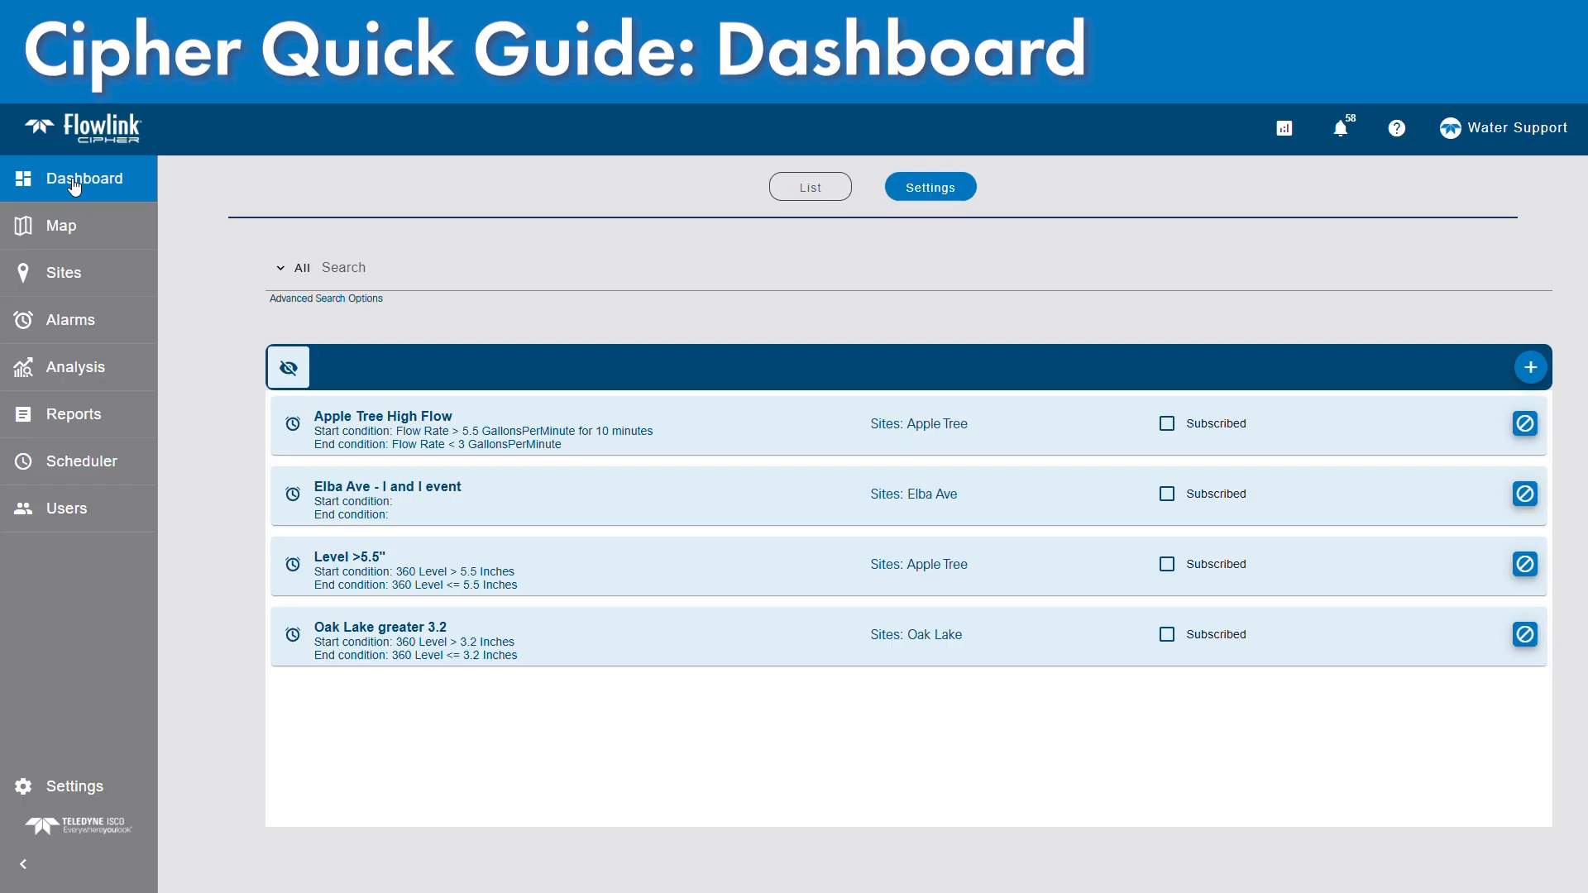
{"action": "left_click", "coordinate": [75, 187]}
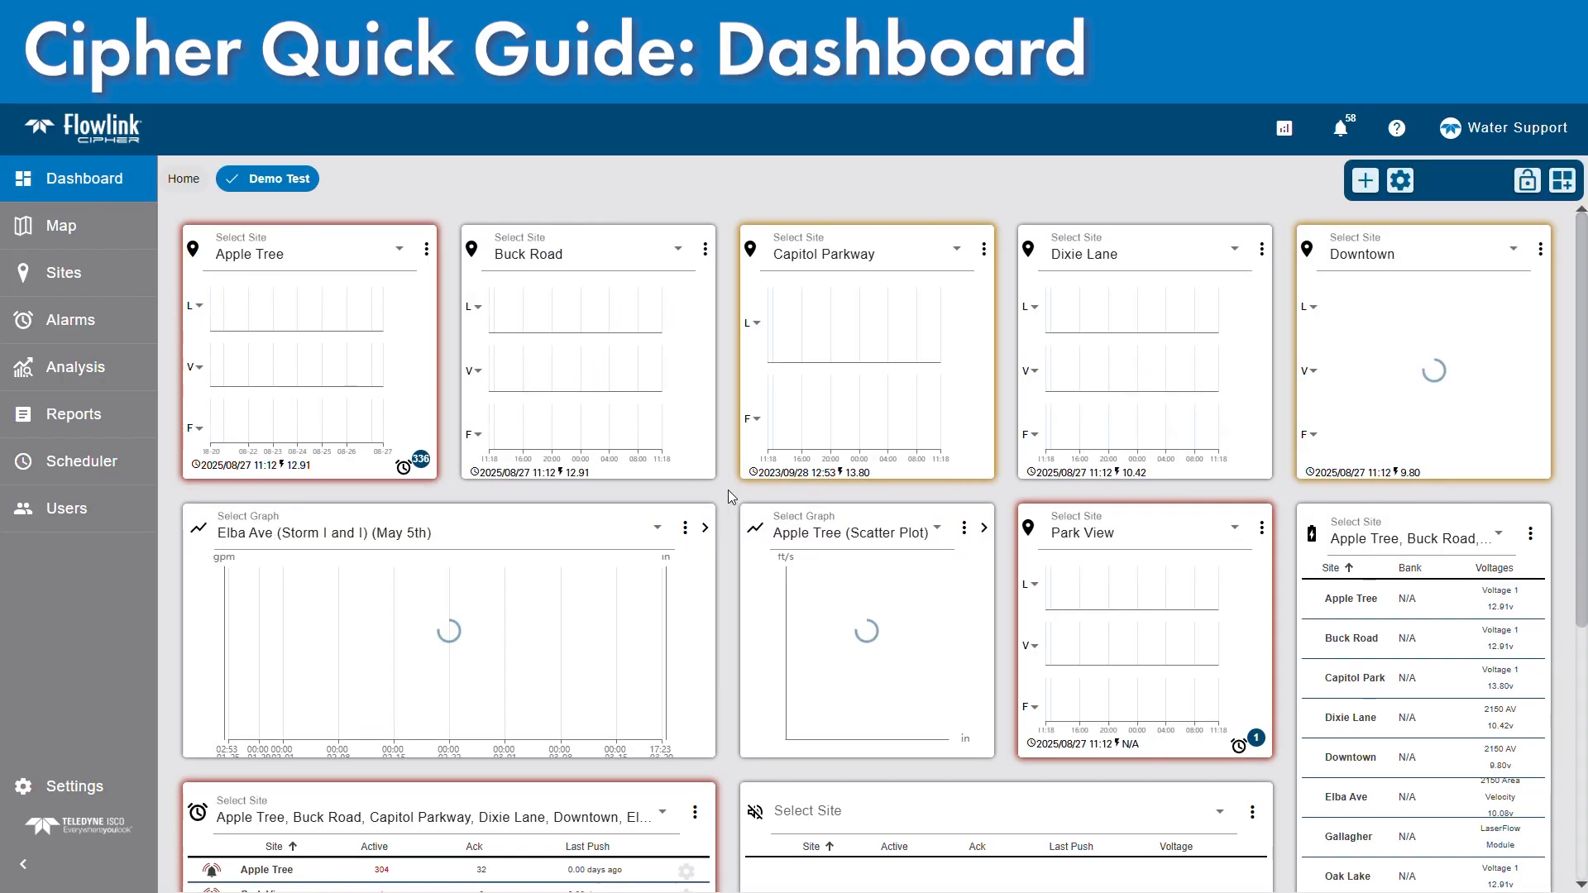
Select all sites for the silent site gadget and save the dashboard.
{"action": "scroll", "coordinate": [728, 489], "scroll_direction": "down", "scroll_amount": 5}
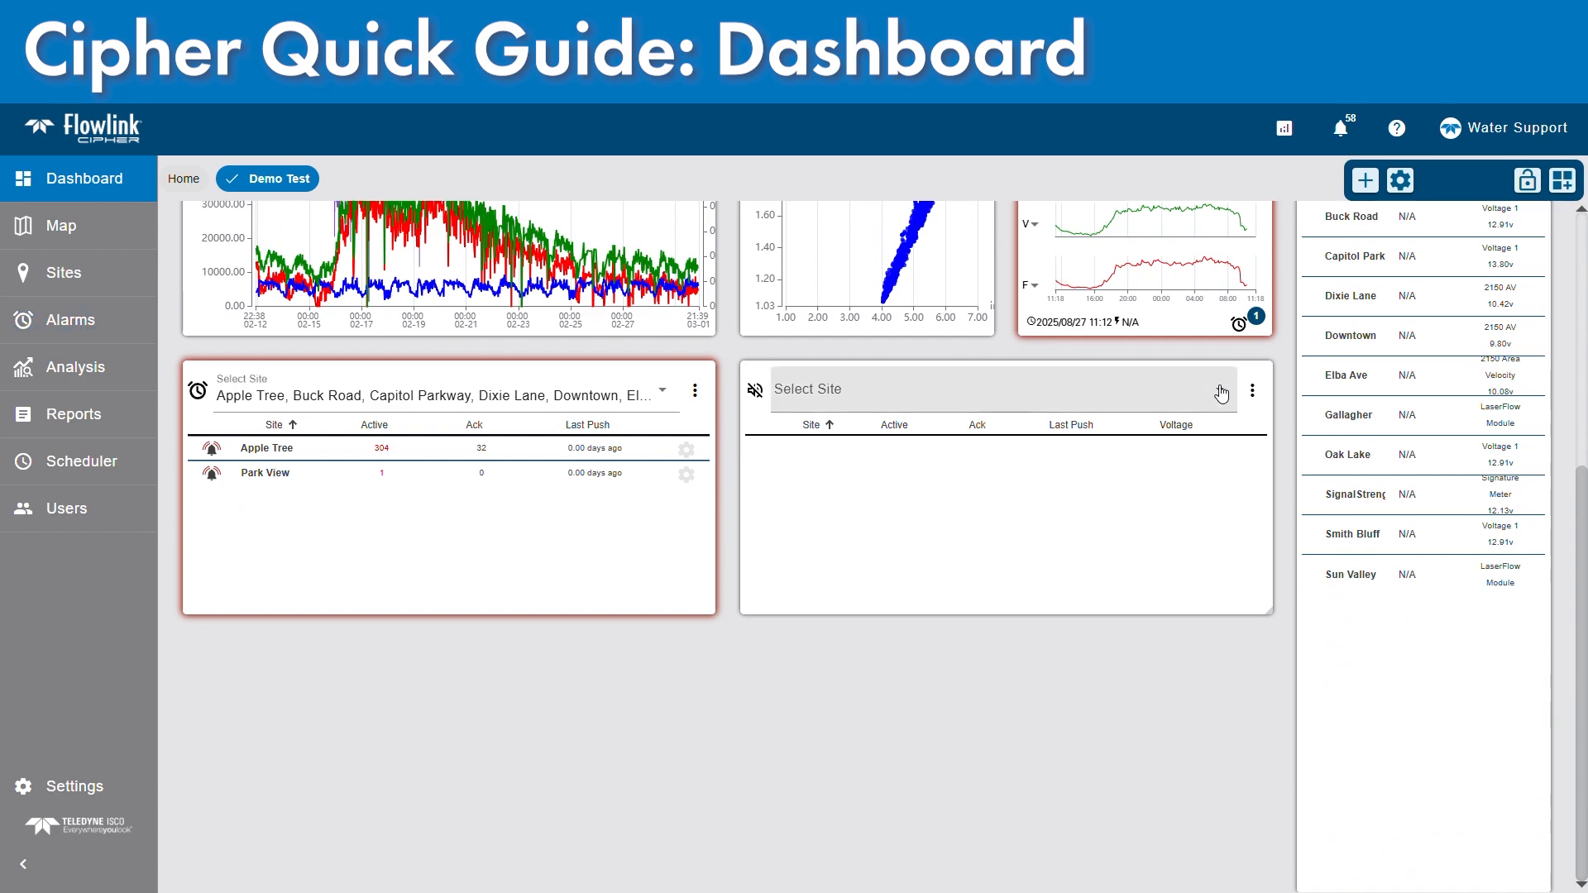
{"action": "left_click", "coordinate": [1099, 397]}
{"action": "left_click", "coordinate": [791, 500]}
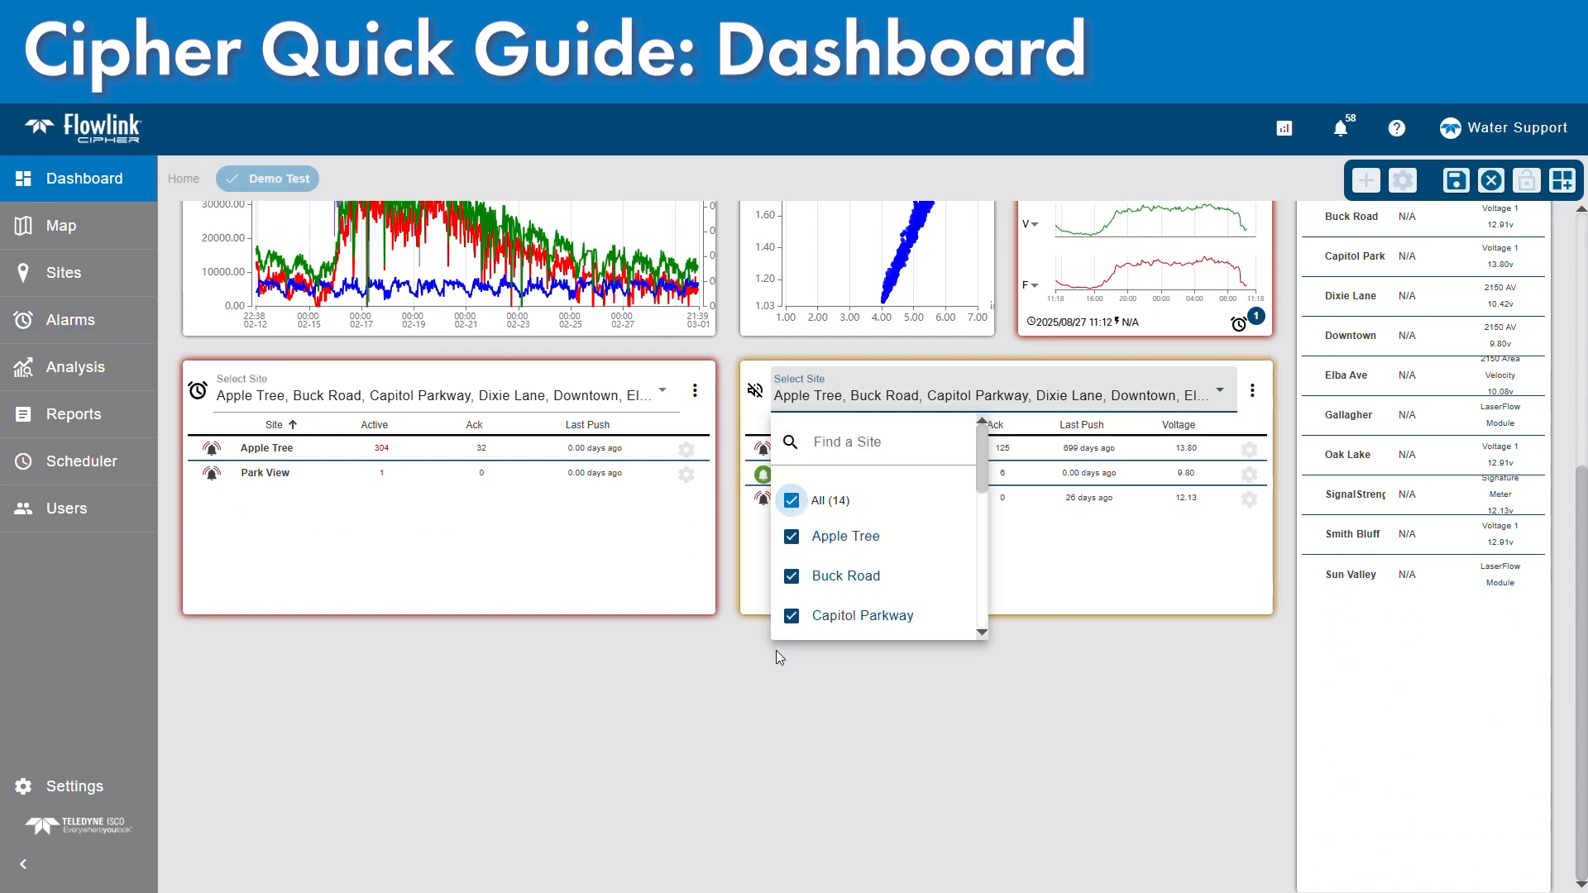
{"action": "left_click", "coordinate": [739, 705]}
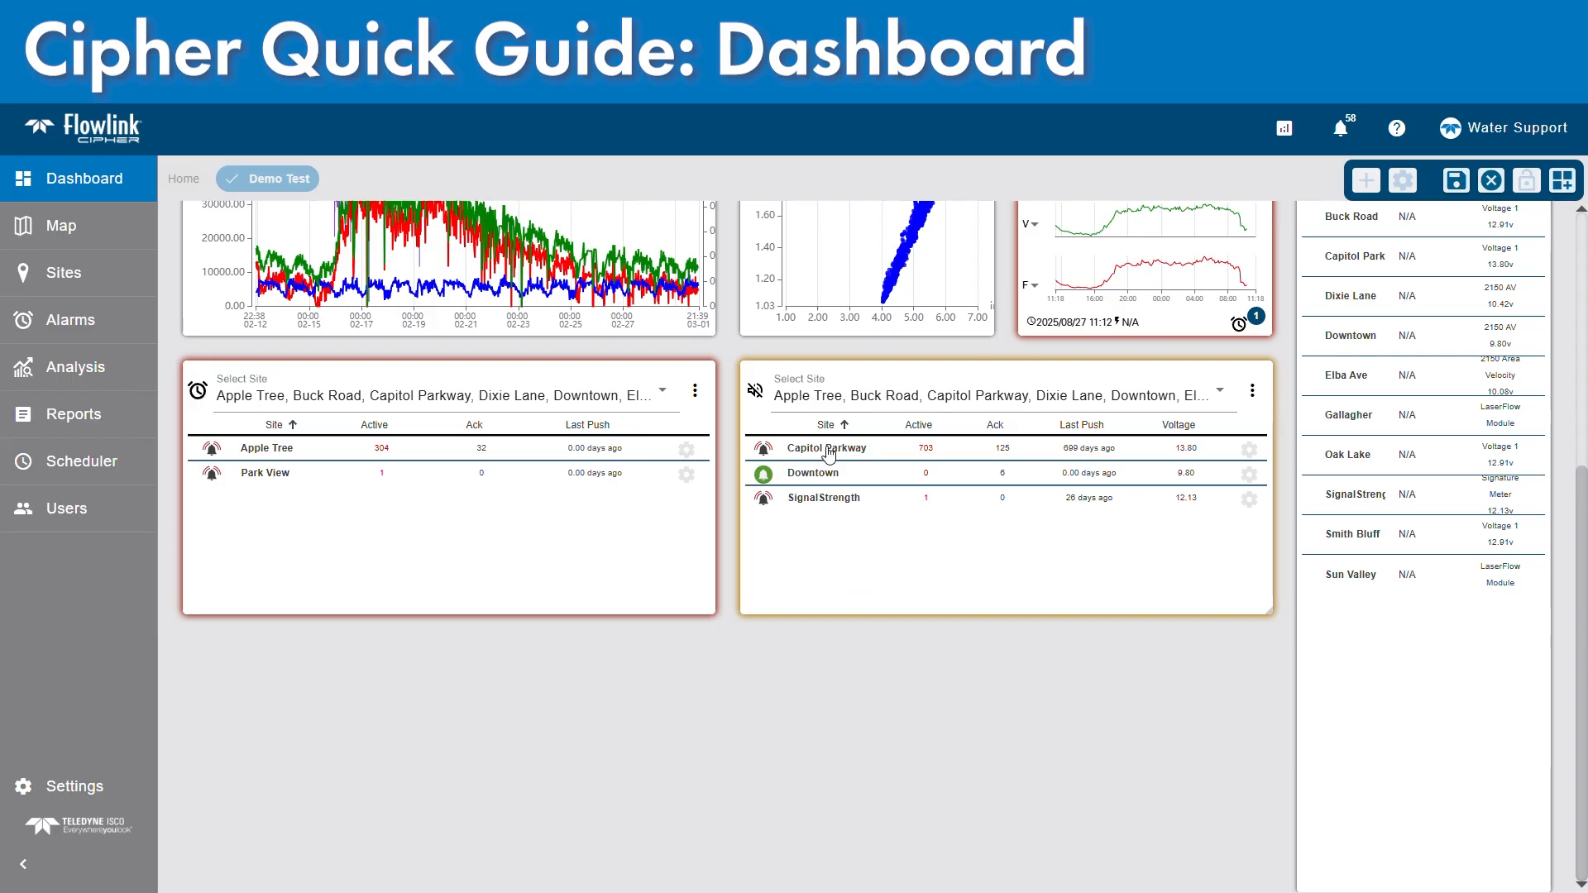
{"action": "left_click", "coordinate": [1456, 181]}
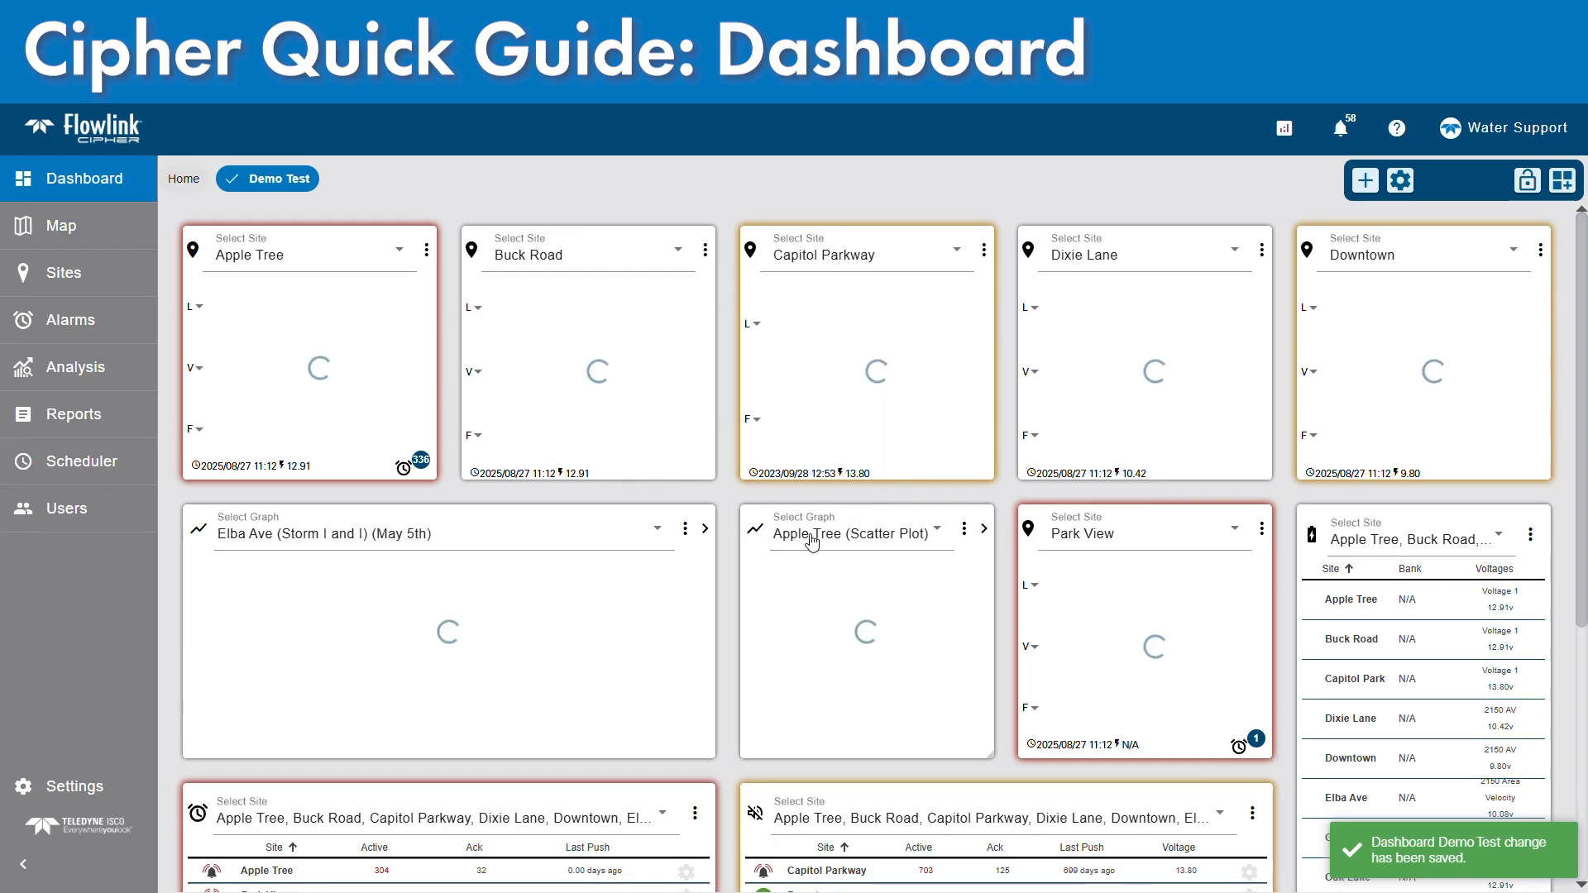
Open Capitol Parkway from the silent site gadget, check its silent-site events and time since data was last received, and return to the dashboard.
{"action": "scroll", "coordinate": [856, 472], "scroll_direction": "down", "scroll_amount": 5}
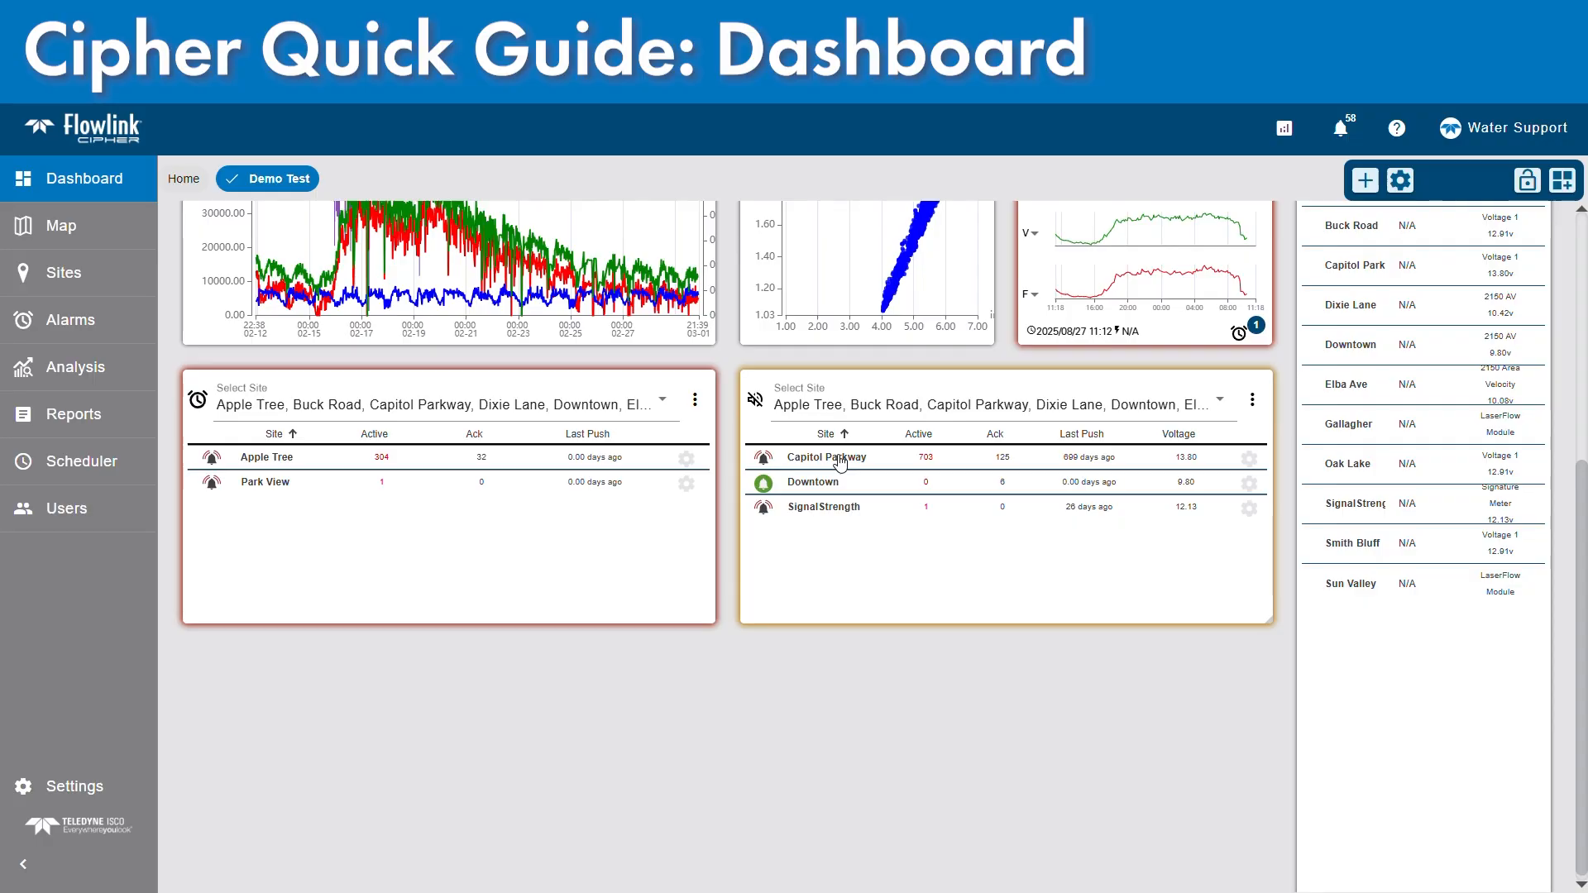
{"action": "left_click", "coordinate": [840, 462]}
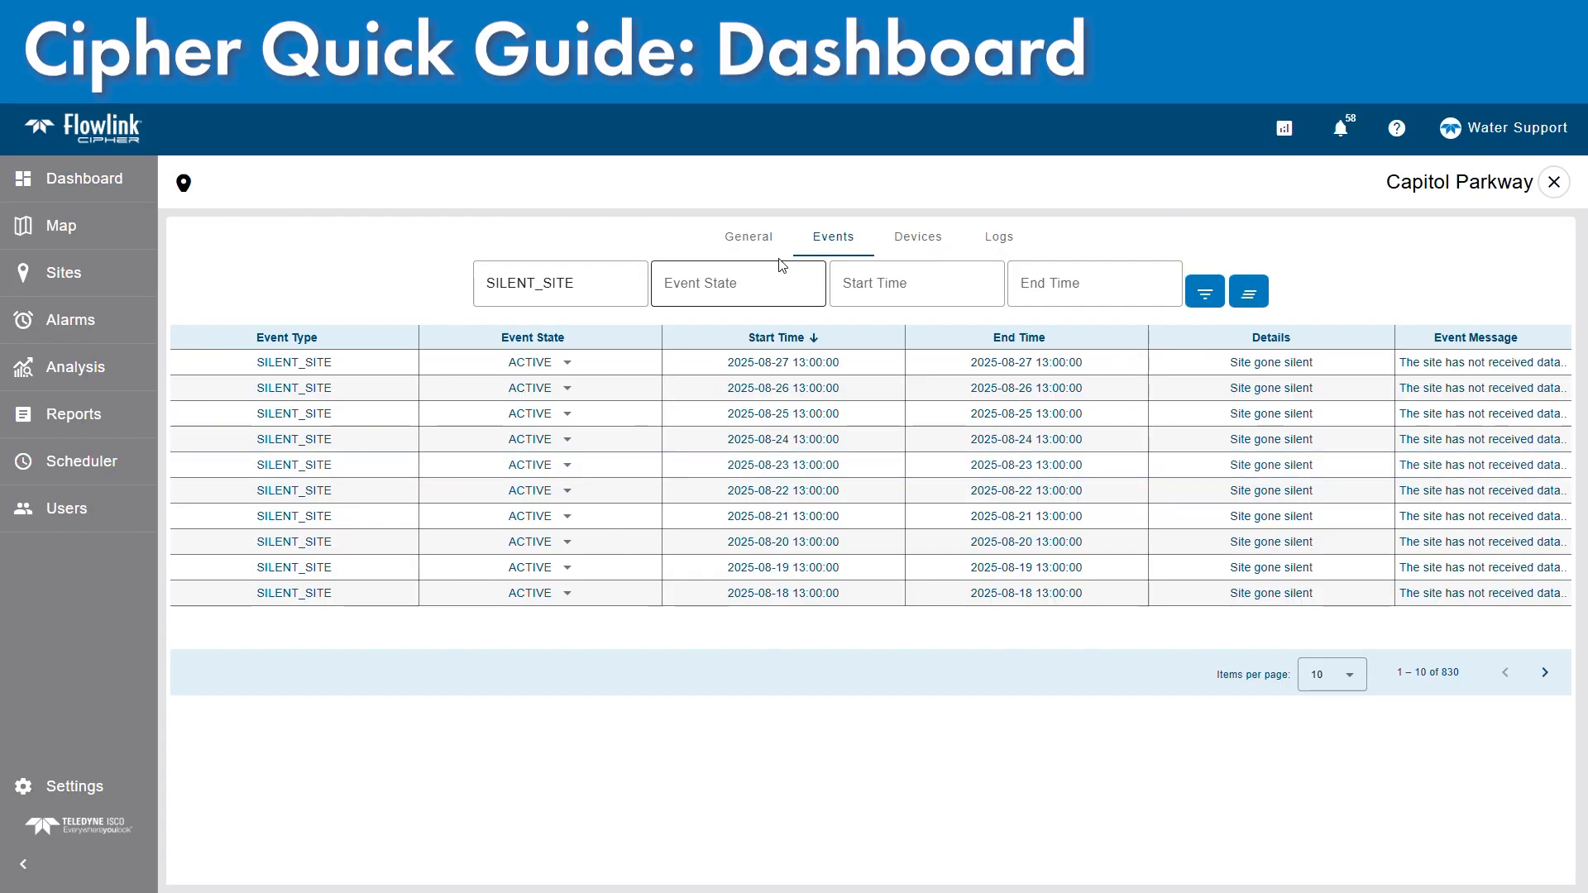
{"action": "left_click", "coordinate": [760, 243]}
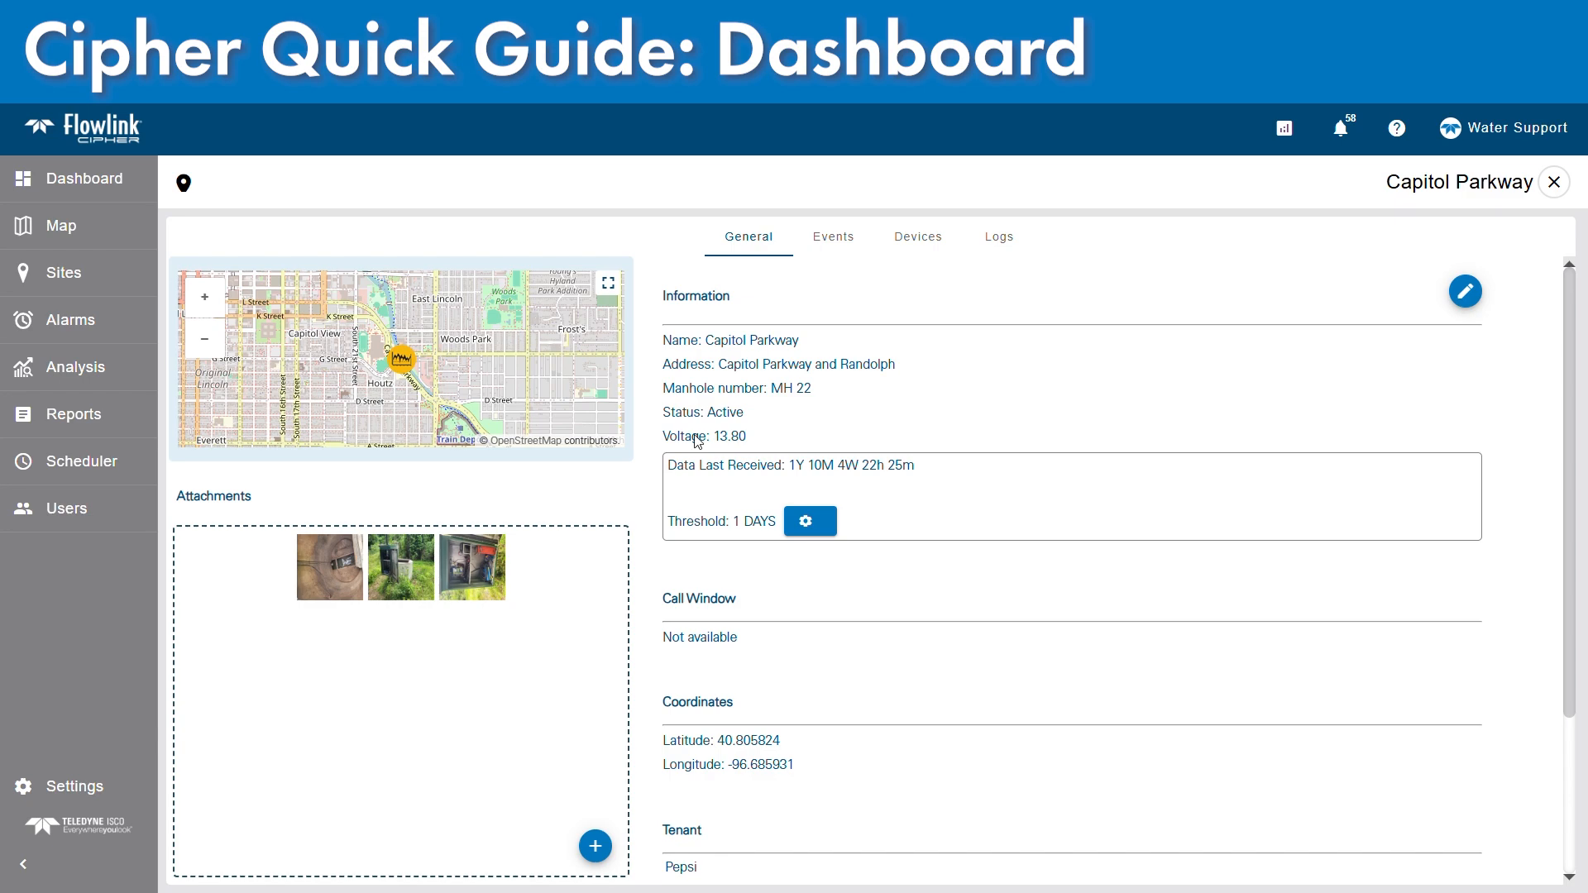
{"action": "left_click_drag", "start_coordinate": [680, 477], "coordinate": [922, 471]}
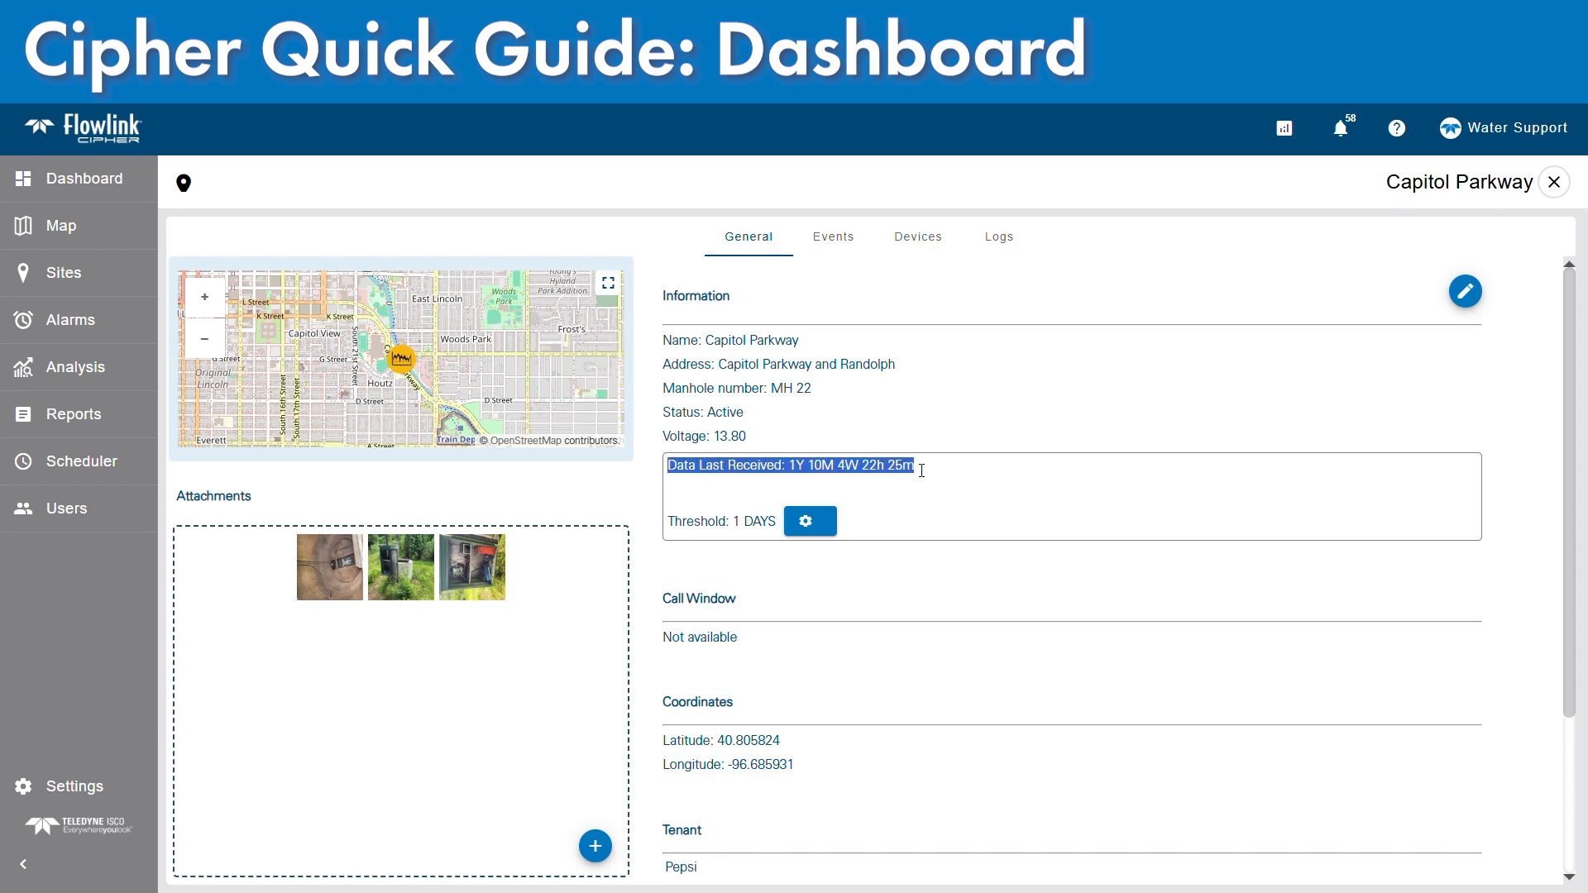
{"action": "left_click", "coordinate": [757, 484]}
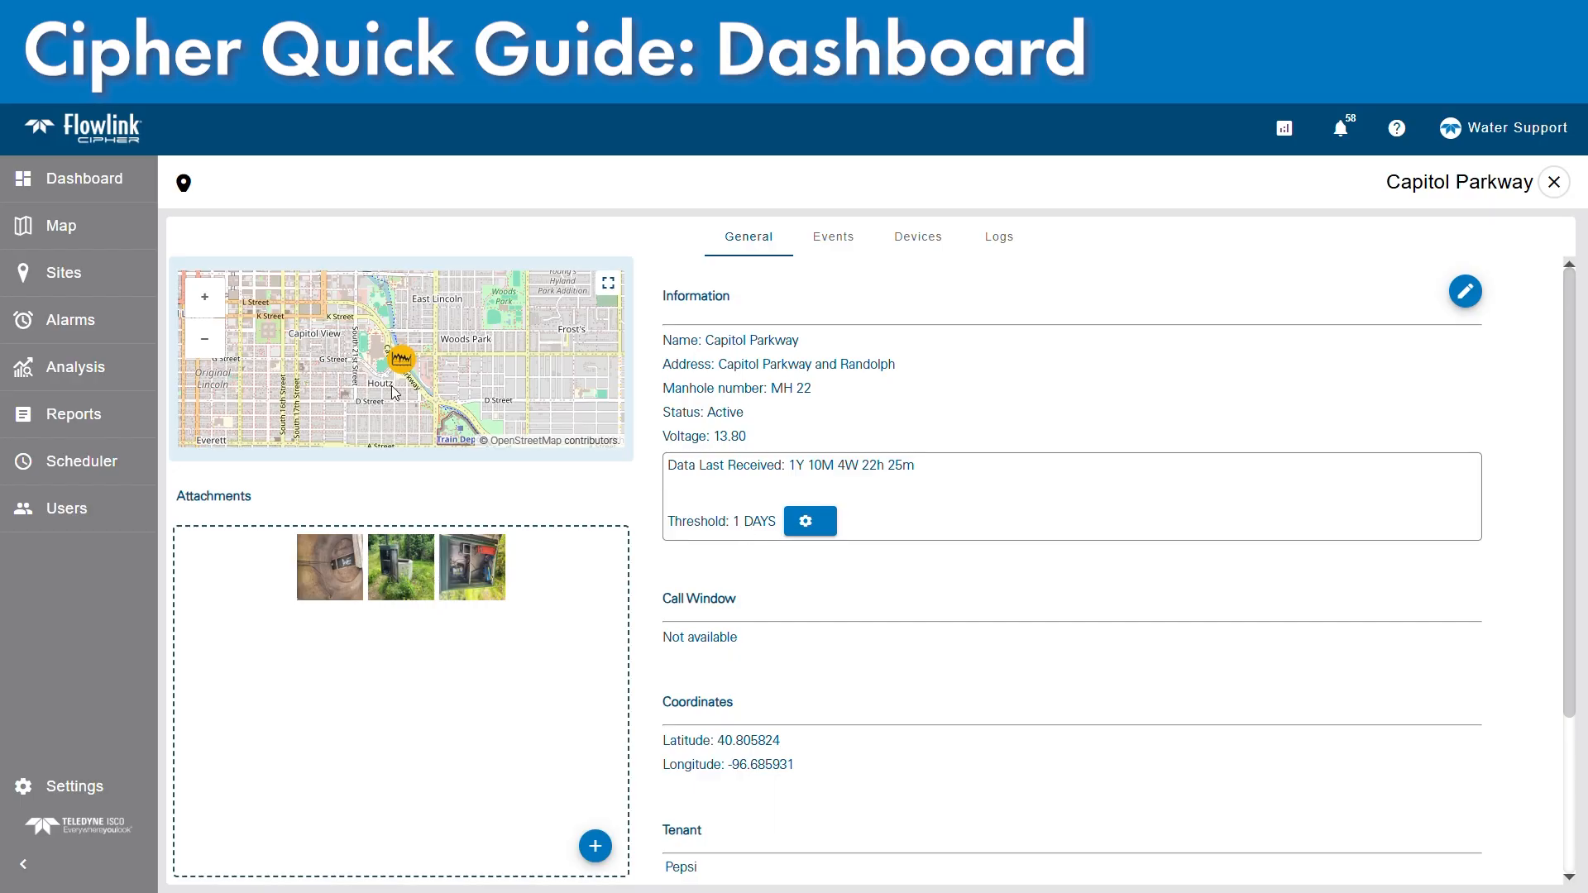
{"action": "left_click", "coordinate": [100, 189]}
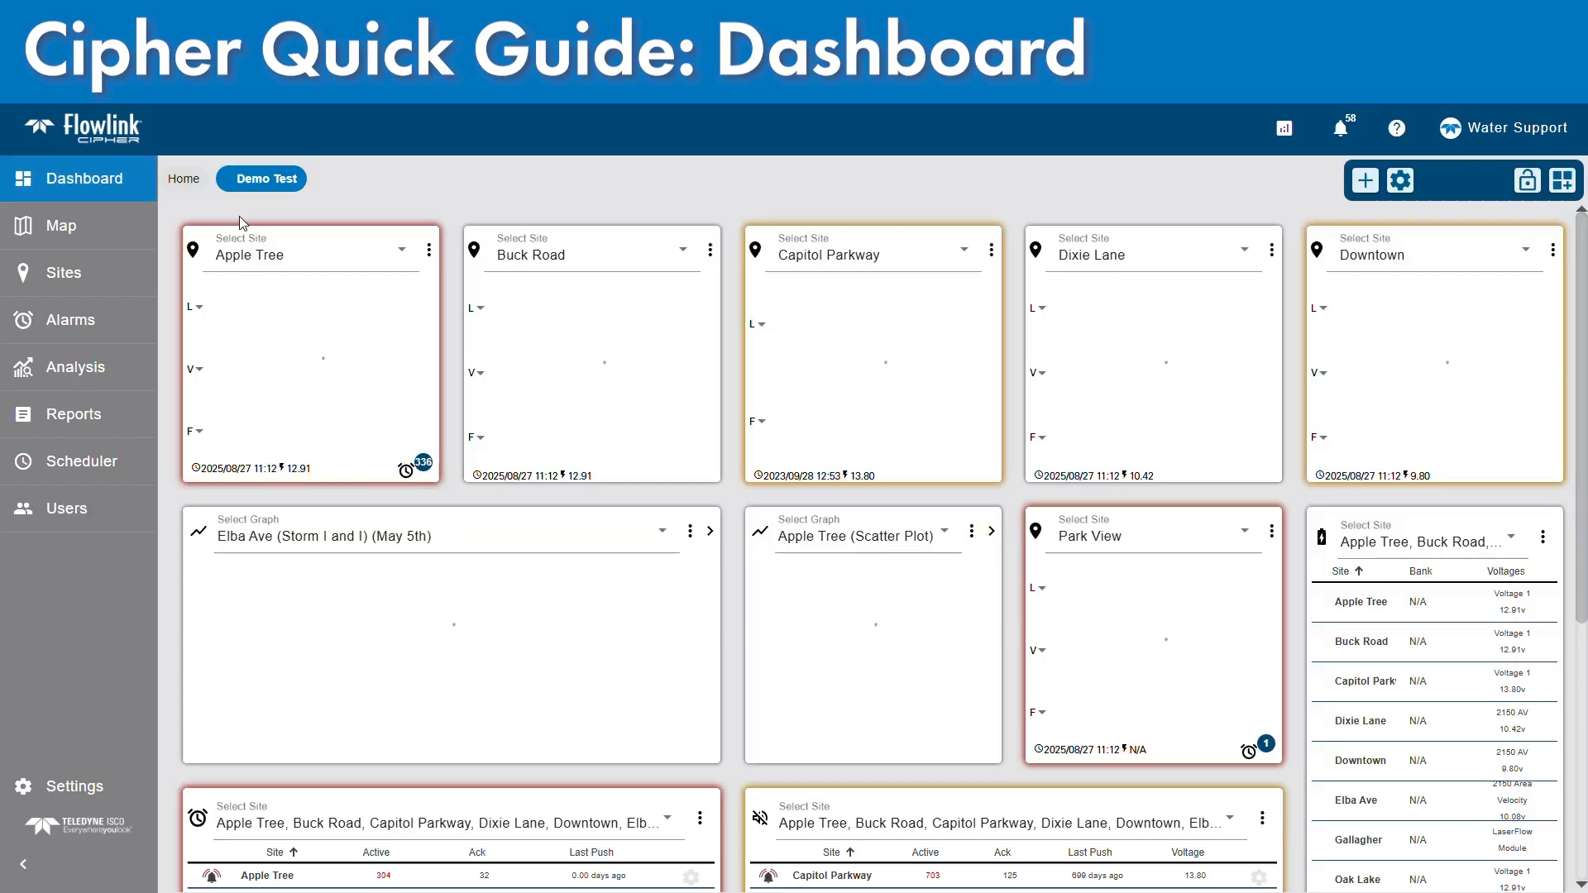
Check Capitol Parkway's list of silent-site events from the silent site gadget and return to the dashboard.
{"action": "scroll", "coordinate": [835, 547], "scroll_direction": "down", "scroll_amount": 5}
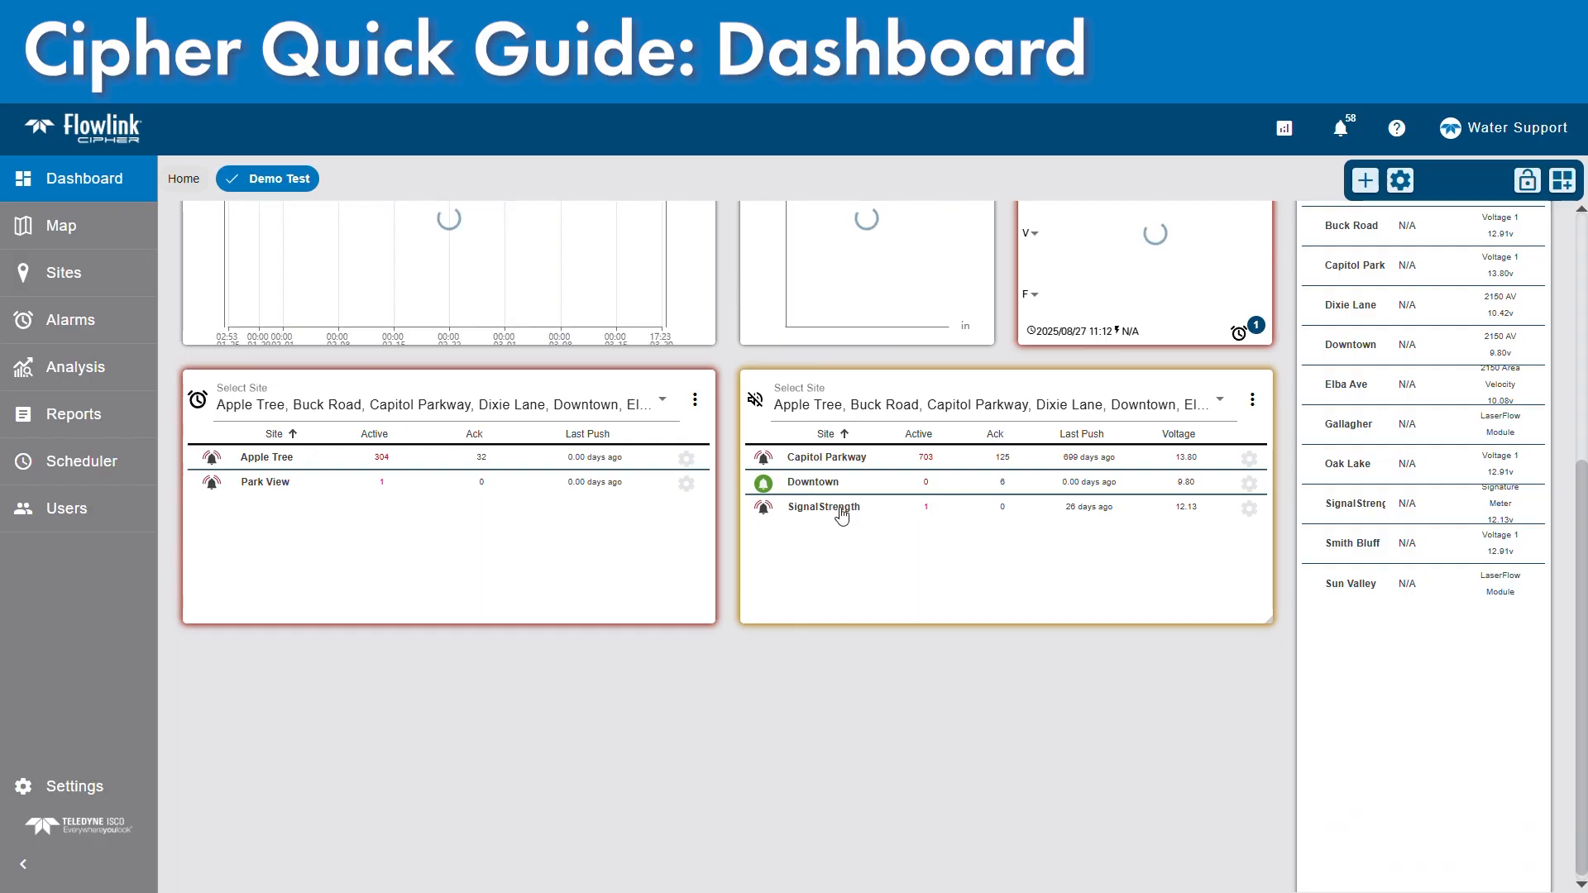
{"action": "left_click", "coordinate": [822, 458]}
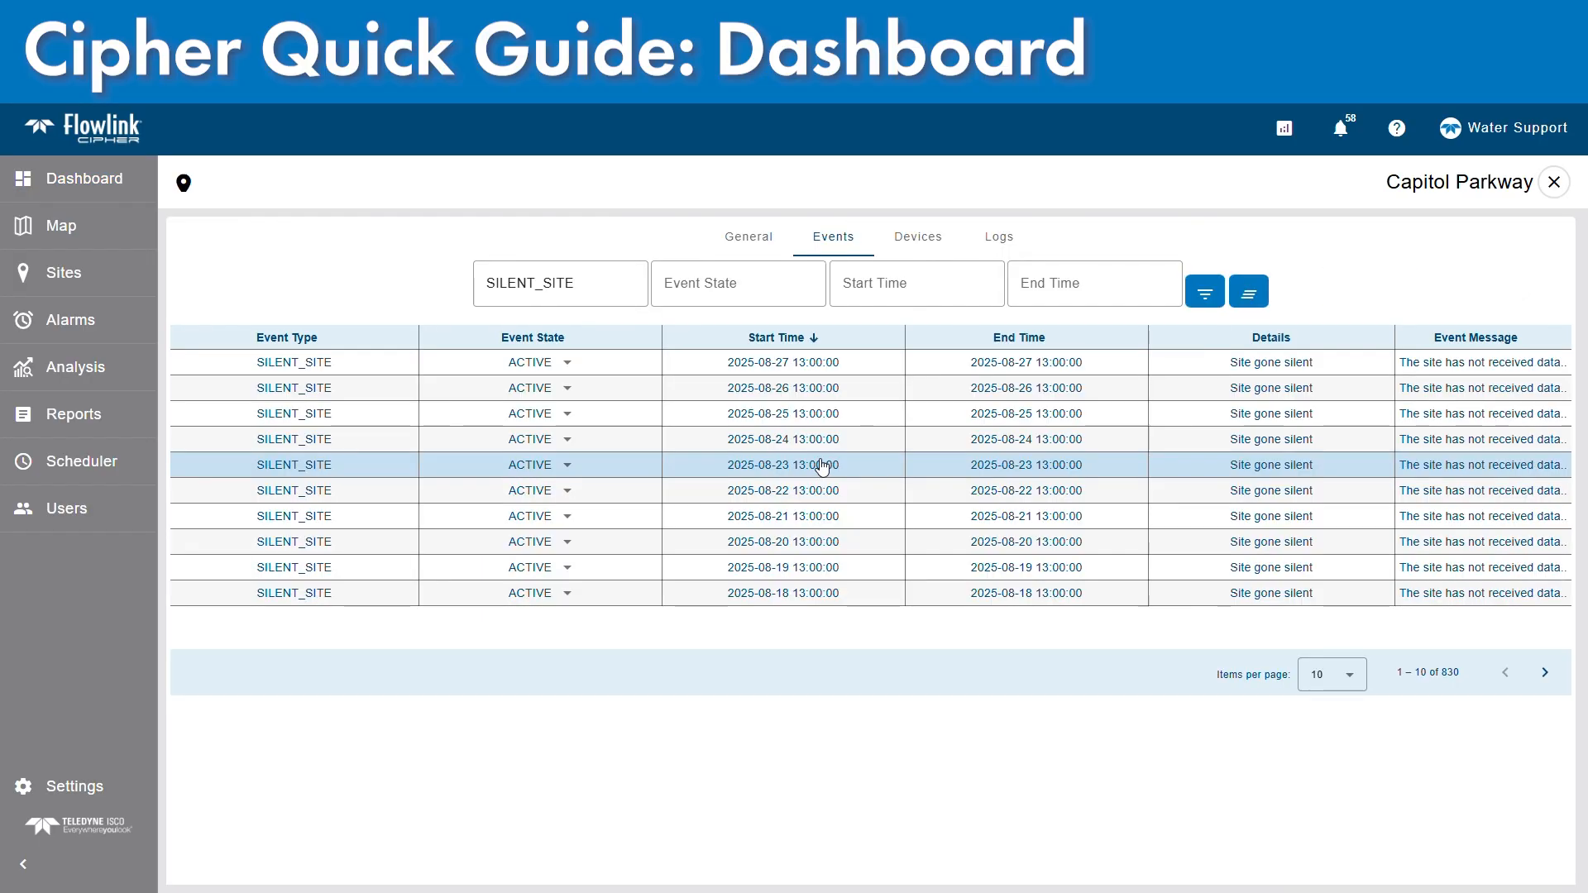
{"action": "left_click", "coordinate": [99, 190]}
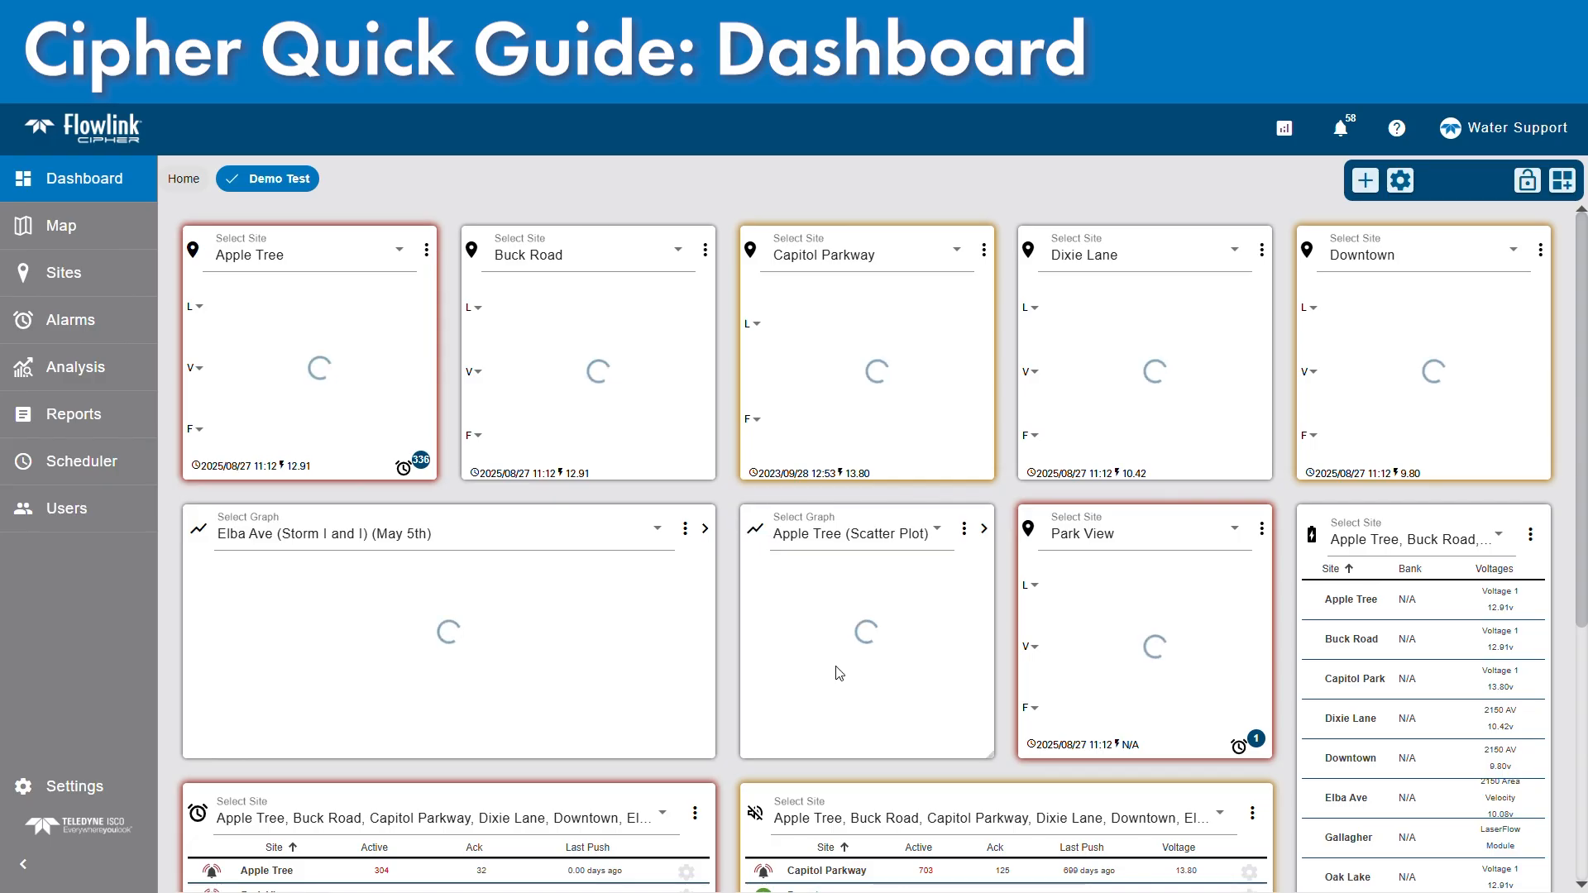
Open Downtown from the silent site gadget, check its general information for when data was last received, and return to the dashboard.
{"action": "scroll", "coordinate": [839, 672], "scroll_direction": "down", "scroll_amount": 5}
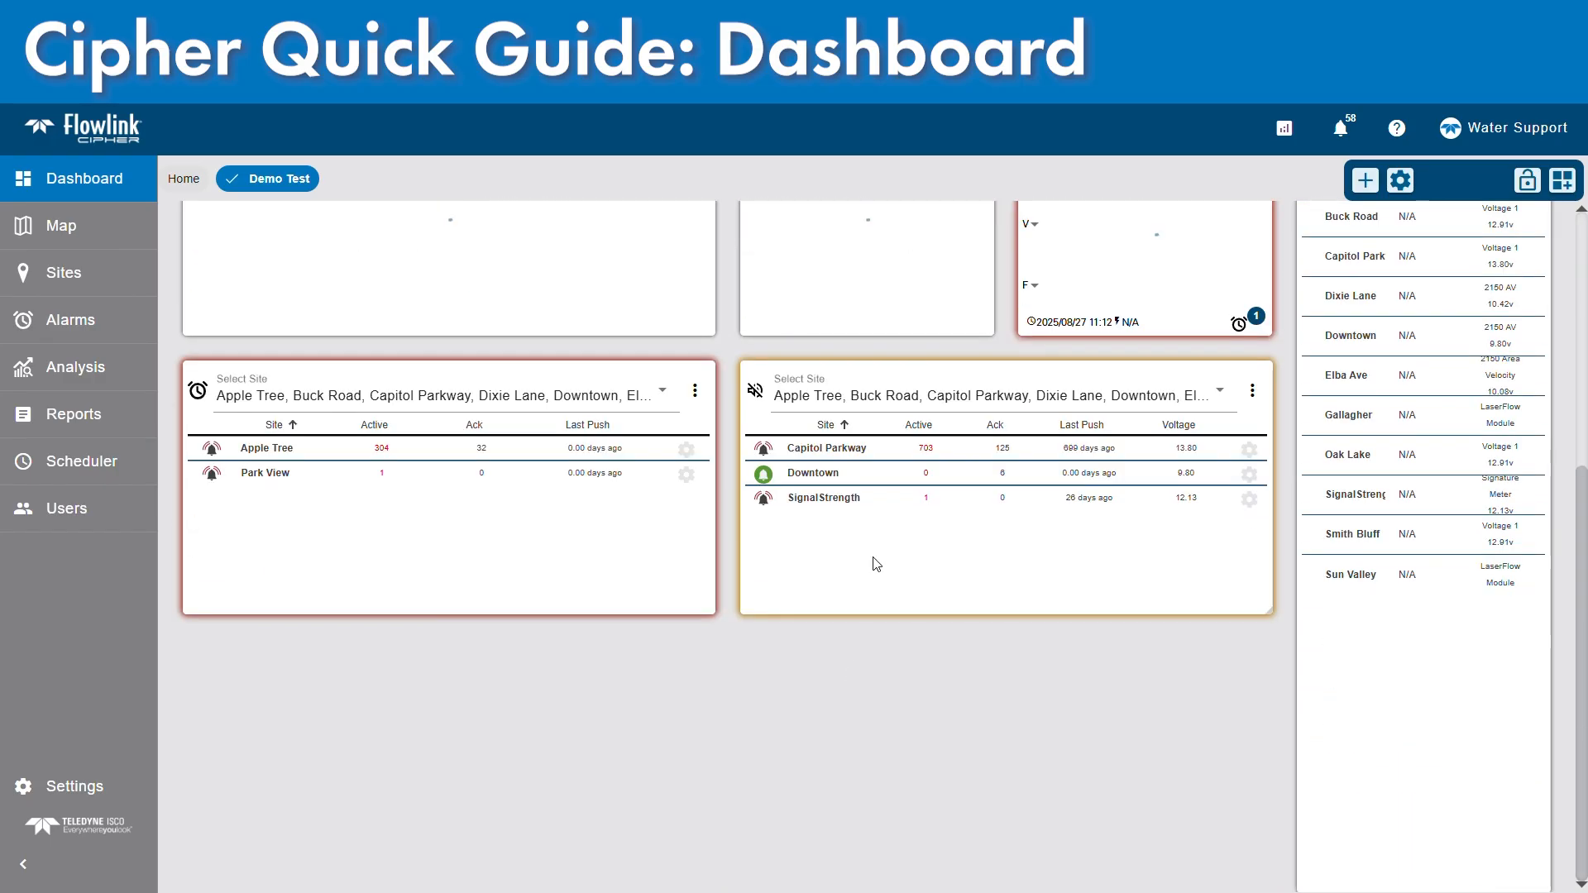
{"action": "left_click", "coordinate": [815, 475]}
{"action": "left_click", "coordinate": [748, 240]}
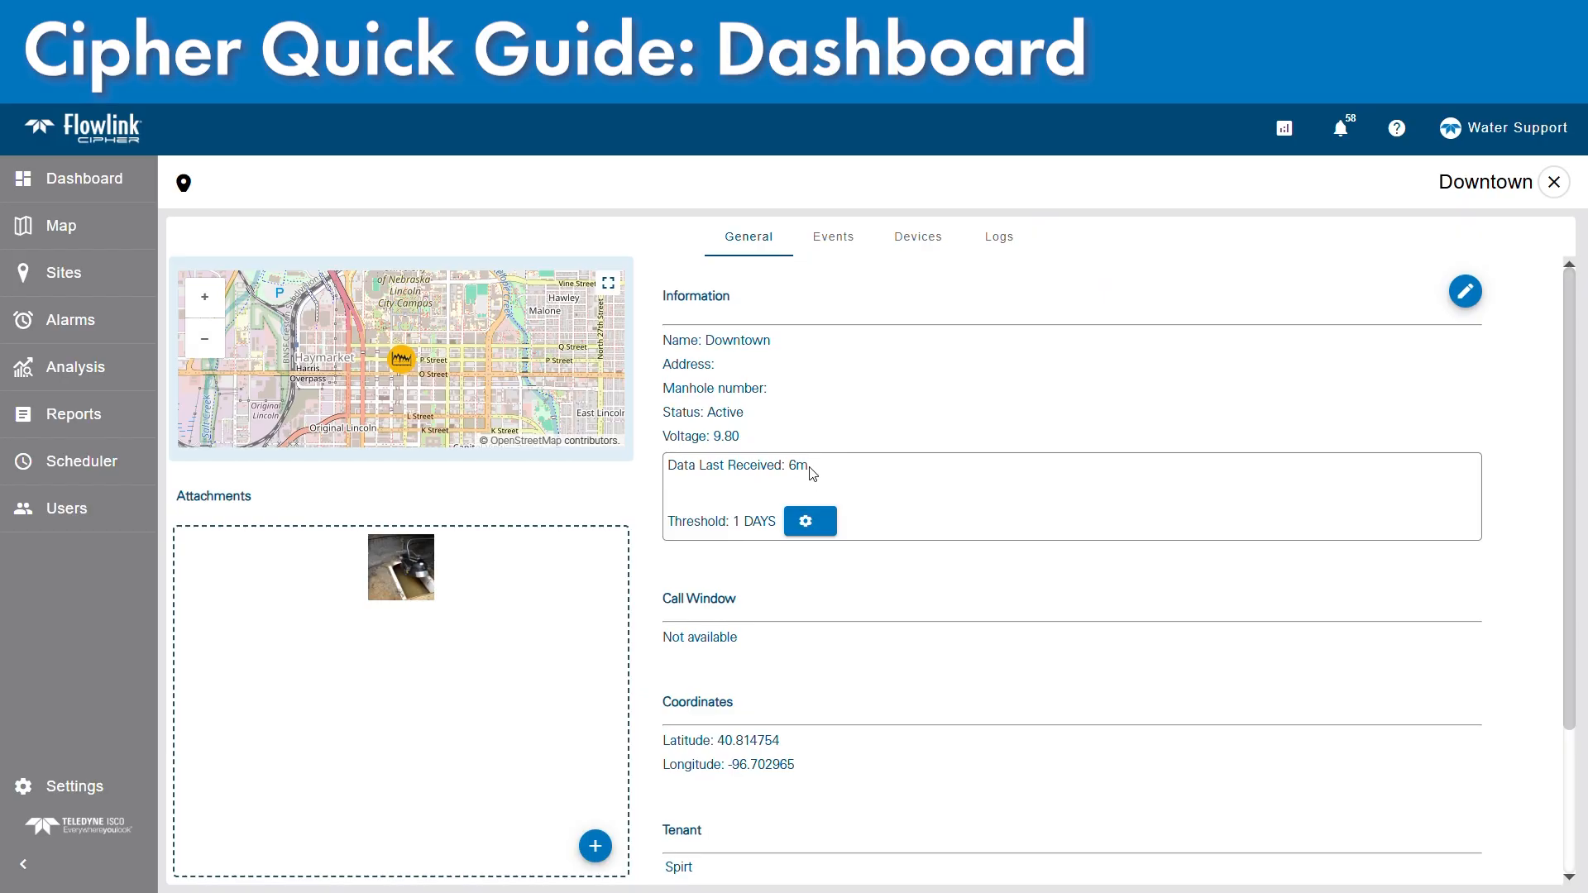
{"action": "left_click_drag", "start_coordinate": [815, 474], "coordinate": [793, 472]}
{"action": "left_click", "coordinate": [794, 469]}
{"action": "left_click", "coordinate": [78, 184]}
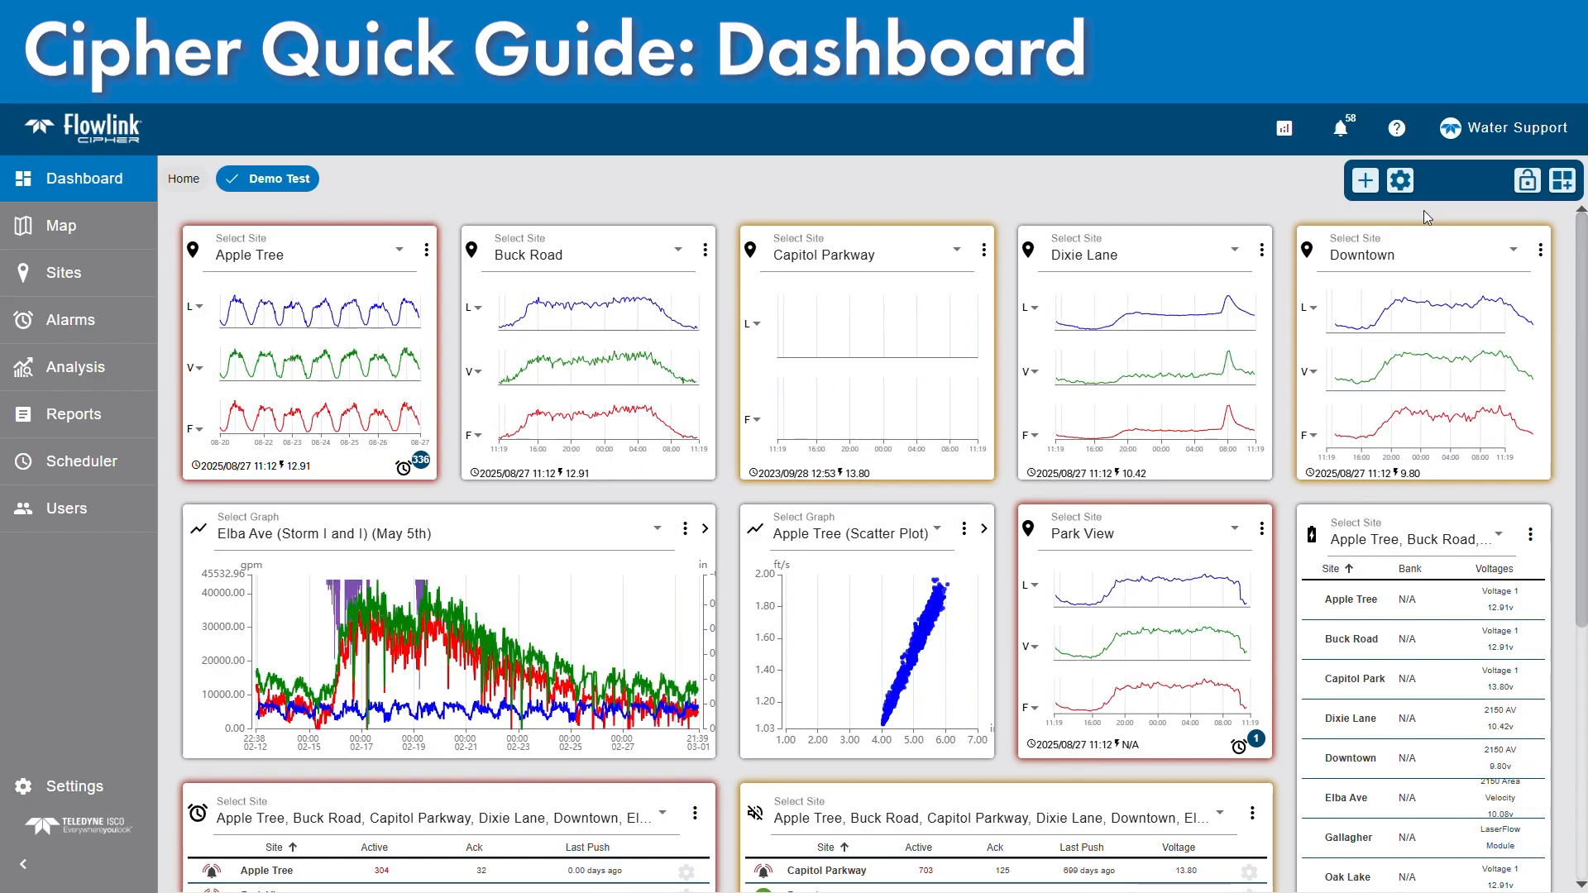
Examine the dashboard's site gadgets and their border colours against the alarm and silent site gadgets' listed sites.
{"action": "scroll", "coordinate": [1288, 484], "scroll_direction": "down", "scroll_amount": 2}
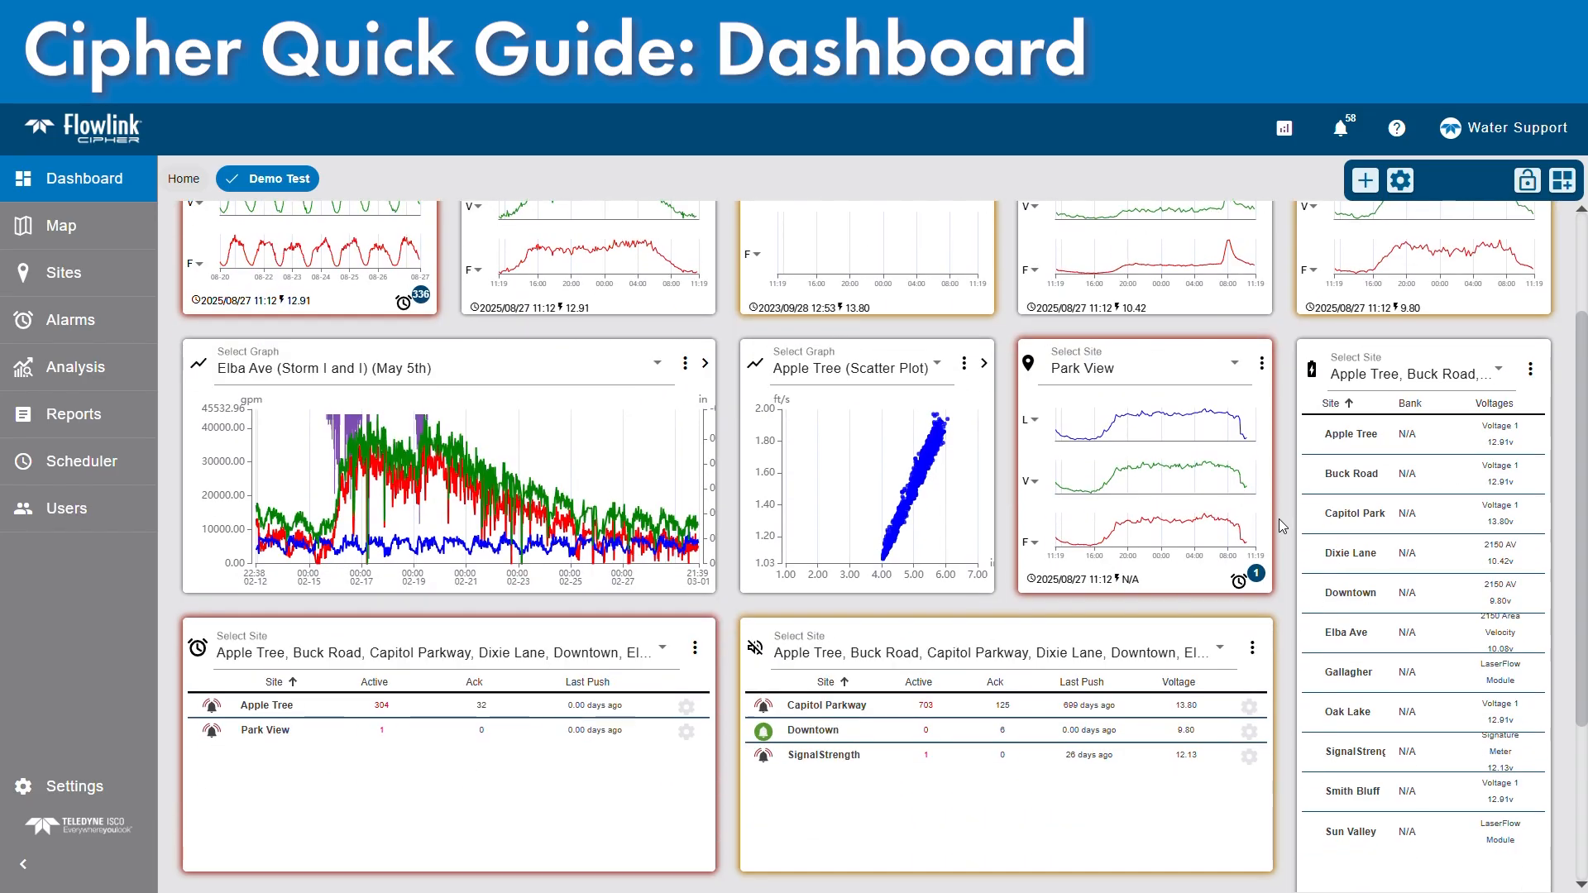
{"action": "scroll", "coordinate": [1279, 519], "scroll_direction": "up", "scroll_amount": 1}
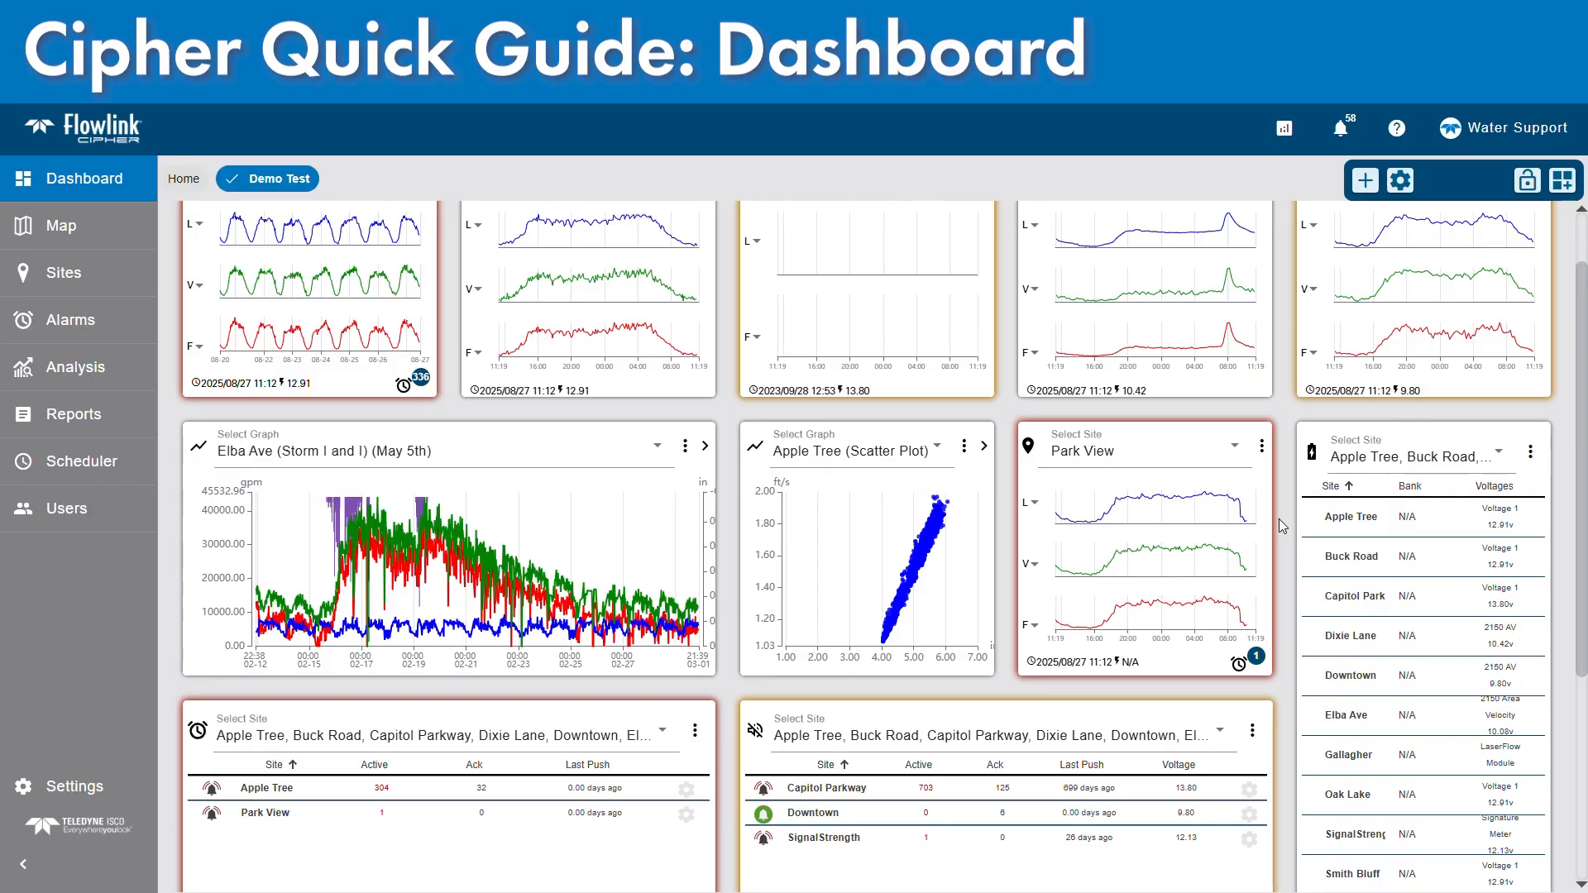
{"action": "scroll", "coordinate": [1280, 521], "scroll_direction": "up", "scroll_amount": 1}
{"action": "scroll", "coordinate": [1280, 526], "scroll_direction": "down", "scroll_amount": 1}
{"action": "scroll", "coordinate": [1281, 526], "scroll_direction": "up", "scroll_amount": 1}
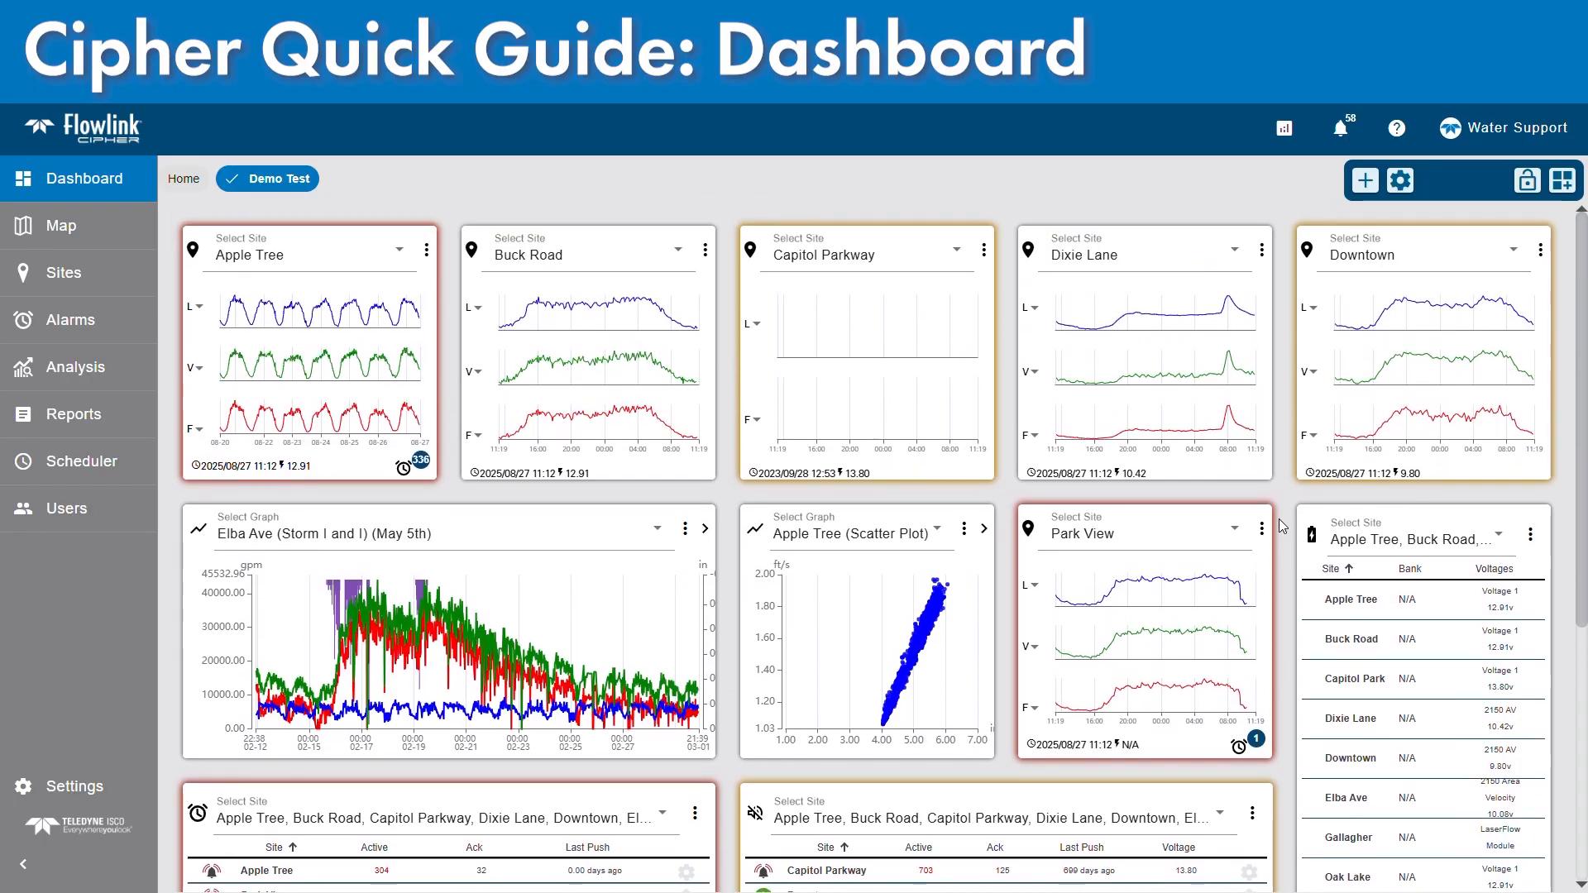
{"action": "scroll", "coordinate": [1281, 526], "scroll_direction": "down", "scroll_amount": 4}
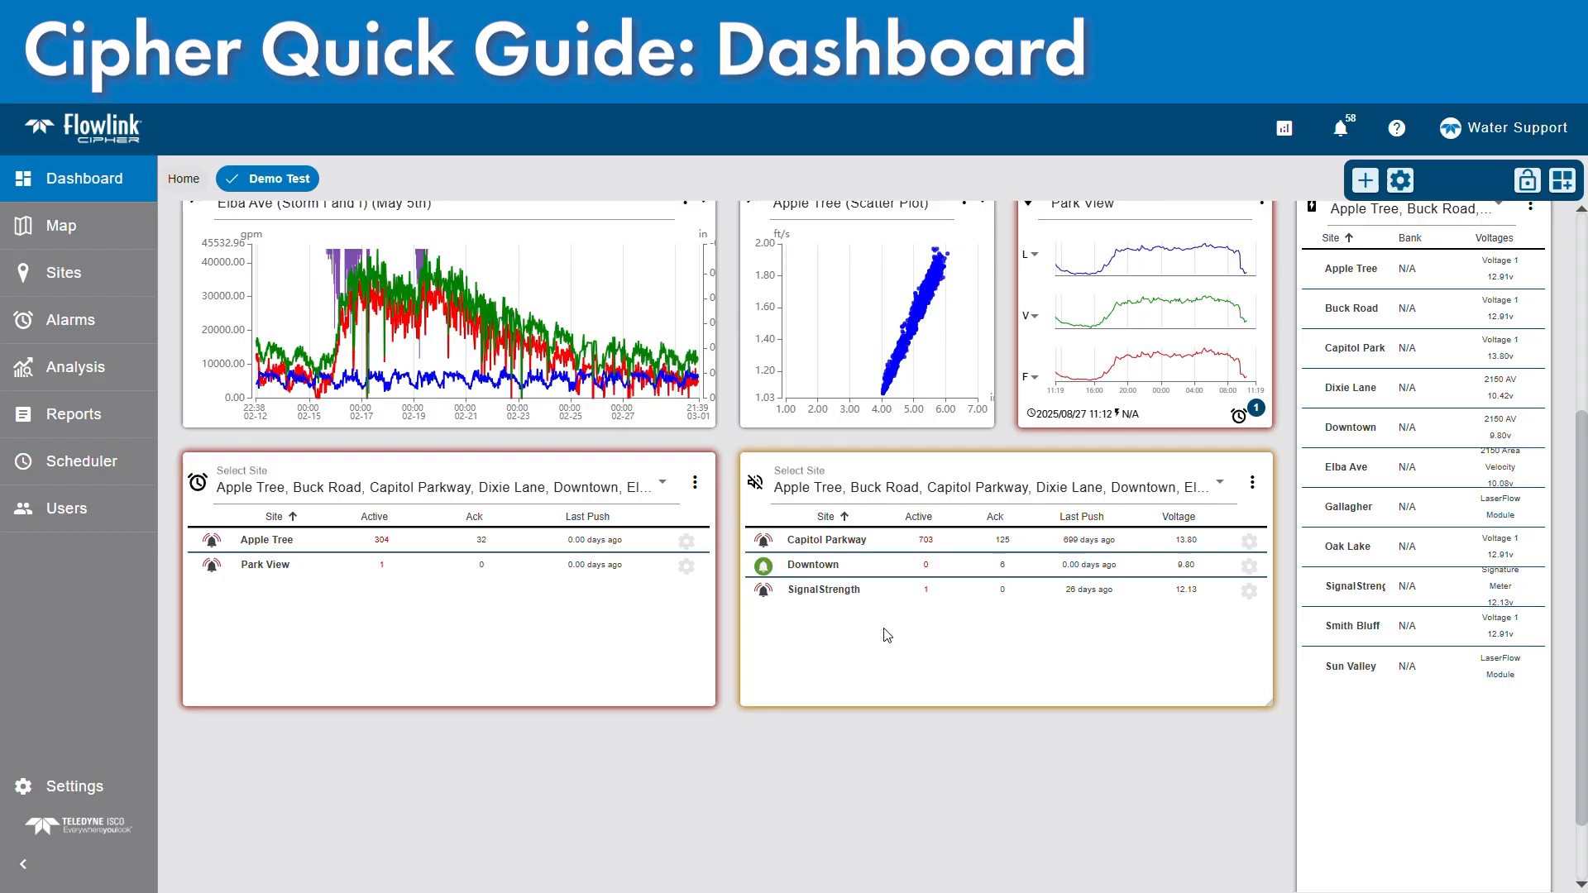
{"action": "scroll", "coordinate": [1159, 331], "scroll_direction": "up", "scroll_amount": 3}
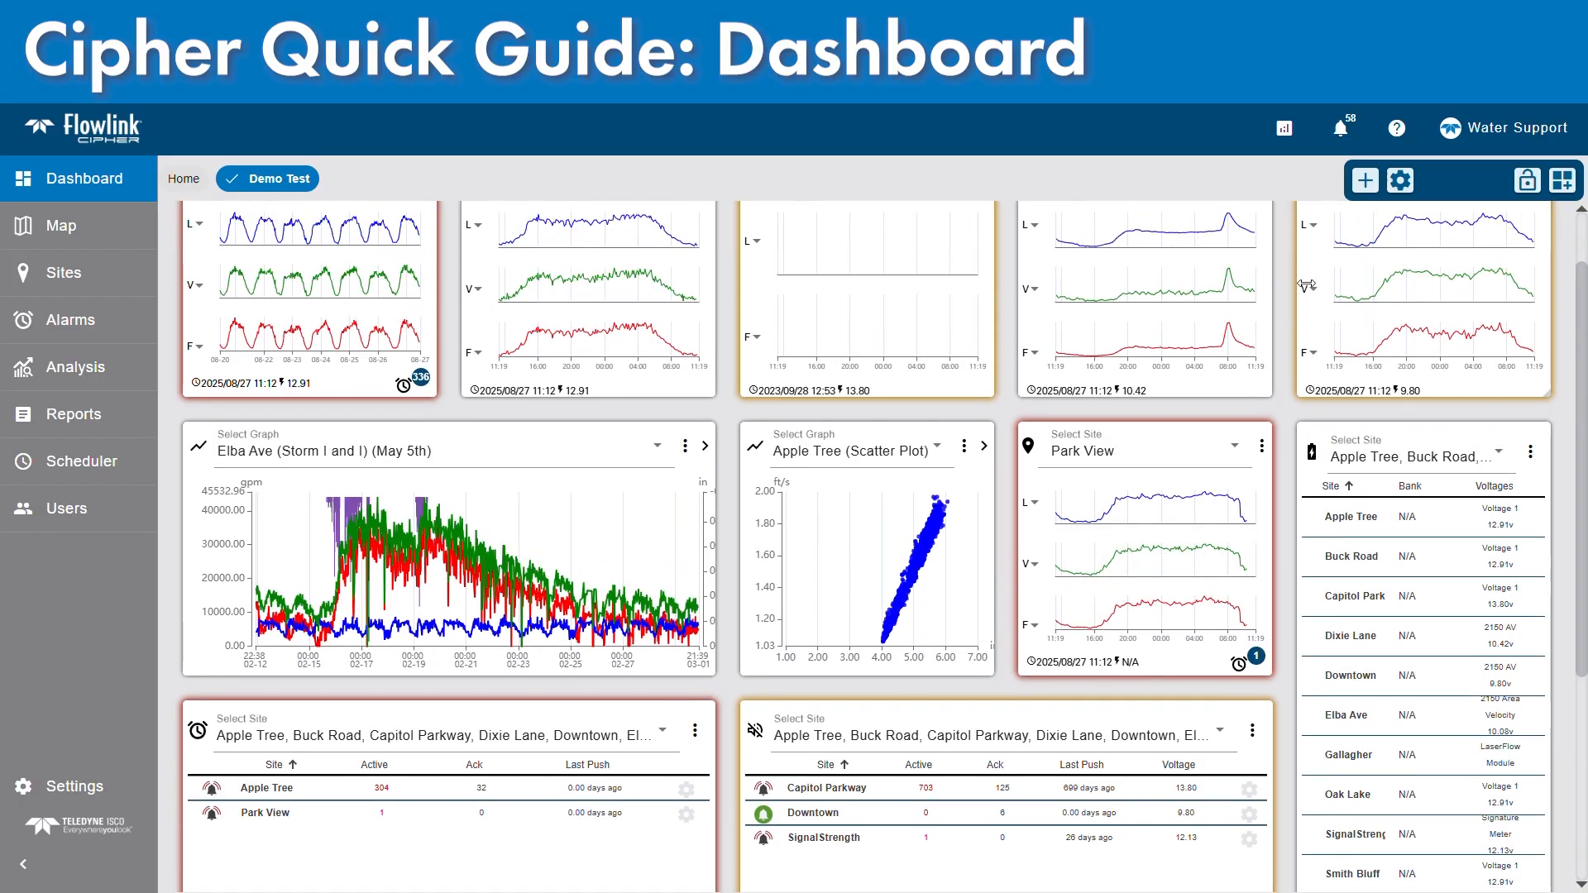
{"action": "scroll", "coordinate": [993, 532], "scroll_direction": "down", "scroll_amount": 4}
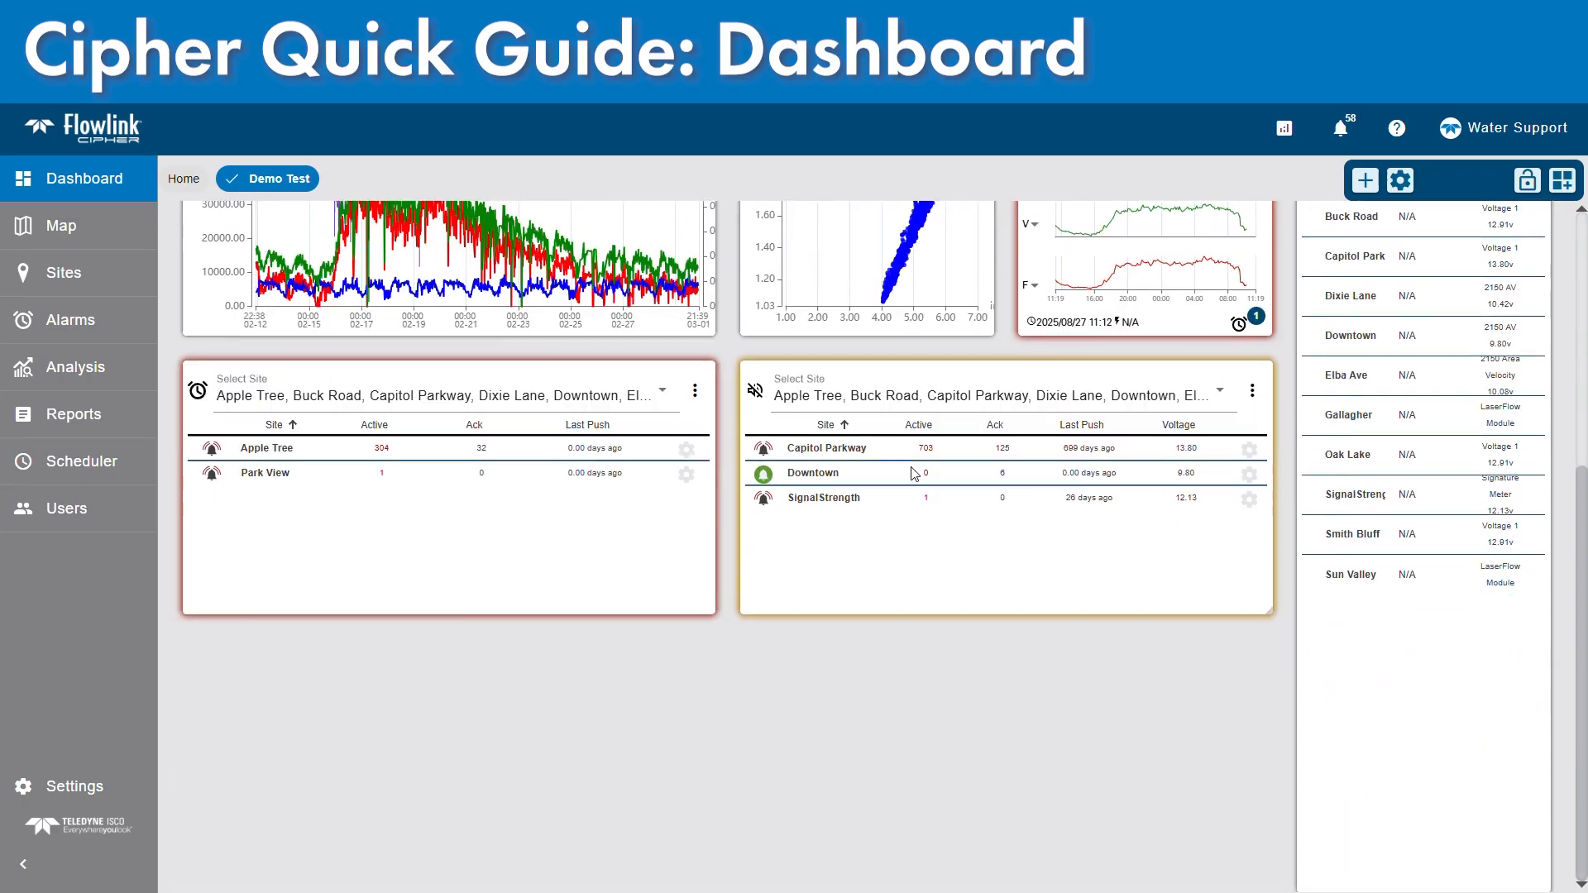
{"action": "scroll", "coordinate": [987, 586], "scroll_direction": "up", "scroll_amount": 1}
{"action": "scroll", "coordinate": [993, 562], "scroll_direction": "up", "scroll_amount": 1}
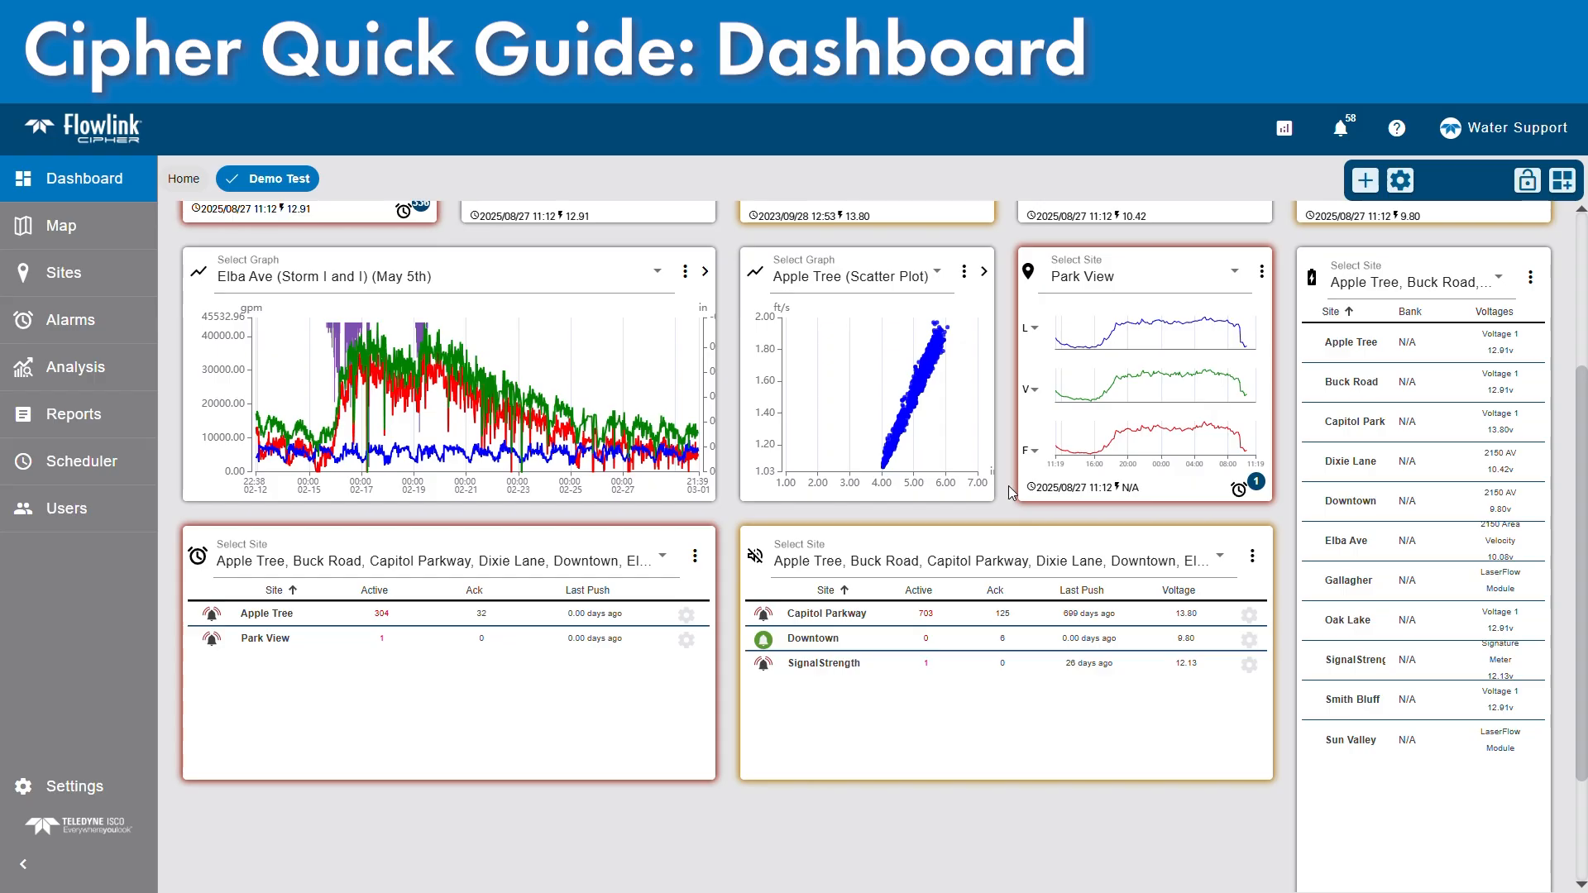
{"action": "scroll", "coordinate": [1011, 493], "scroll_direction": "up", "scroll_amount": 3}
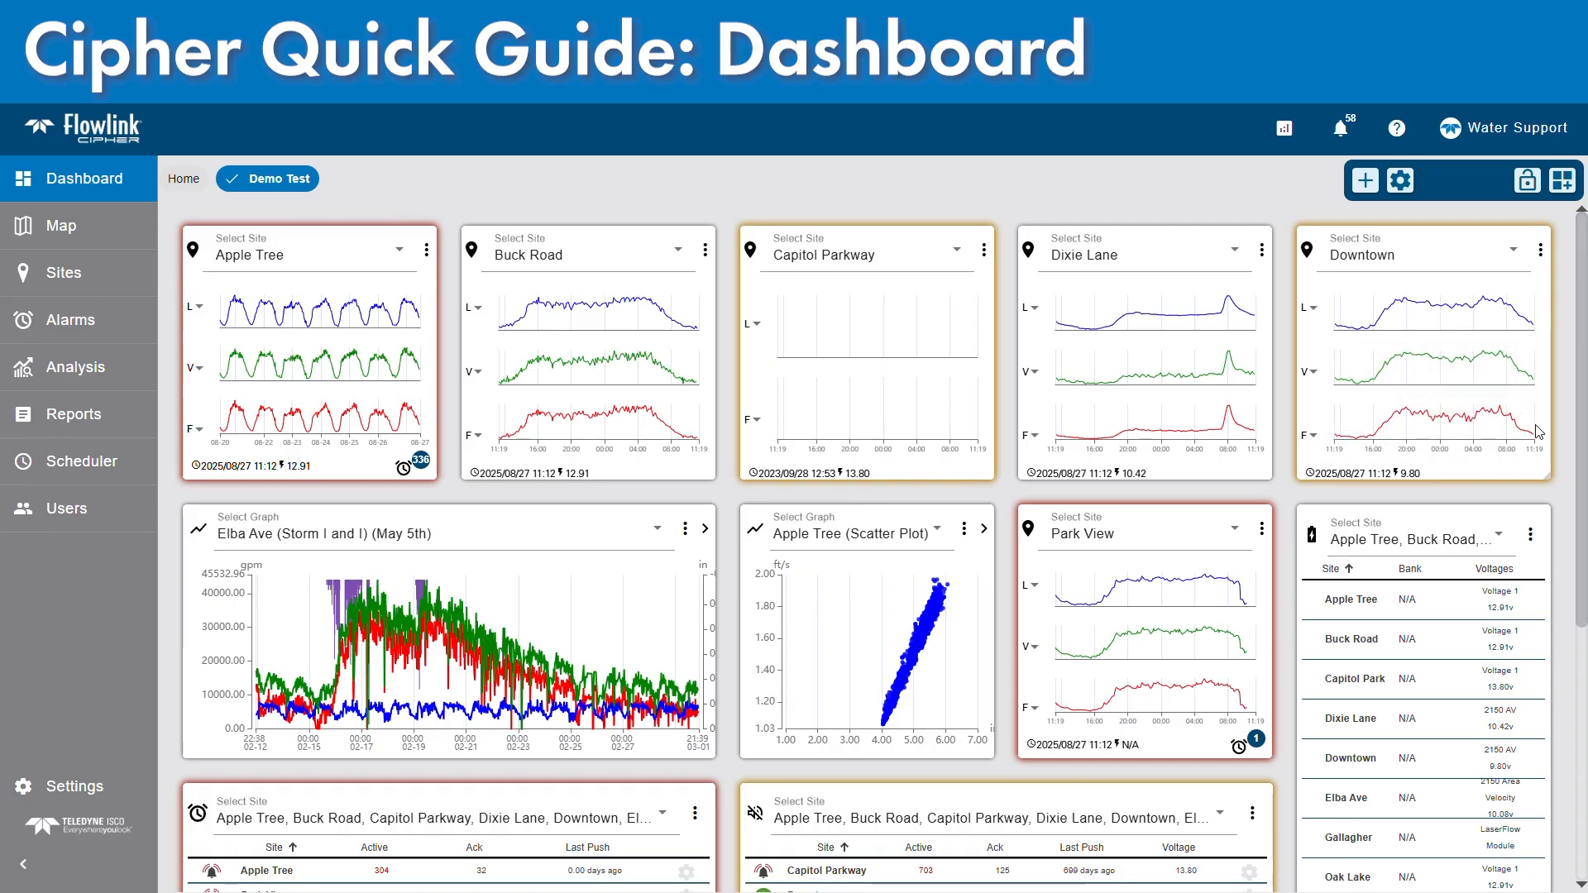
{"action": "mouse_move", "coordinate": [1535, 434]}
{"action": "scroll", "coordinate": [1456, 364], "scroll_direction": "down", "scroll_amount": 3}
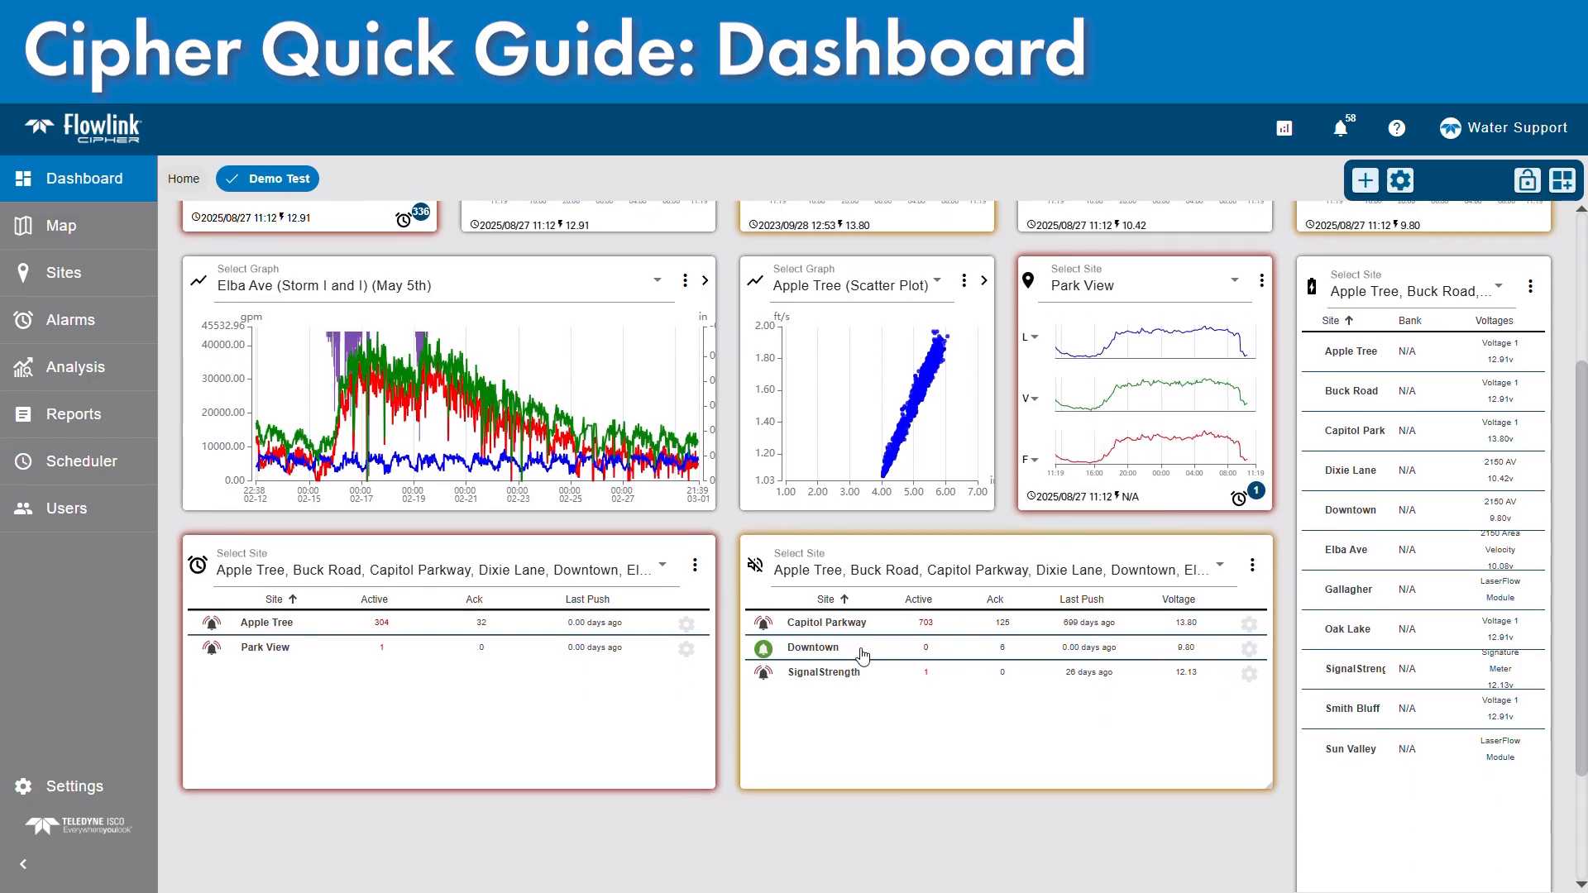
{"action": "left_click", "coordinate": [767, 651]}
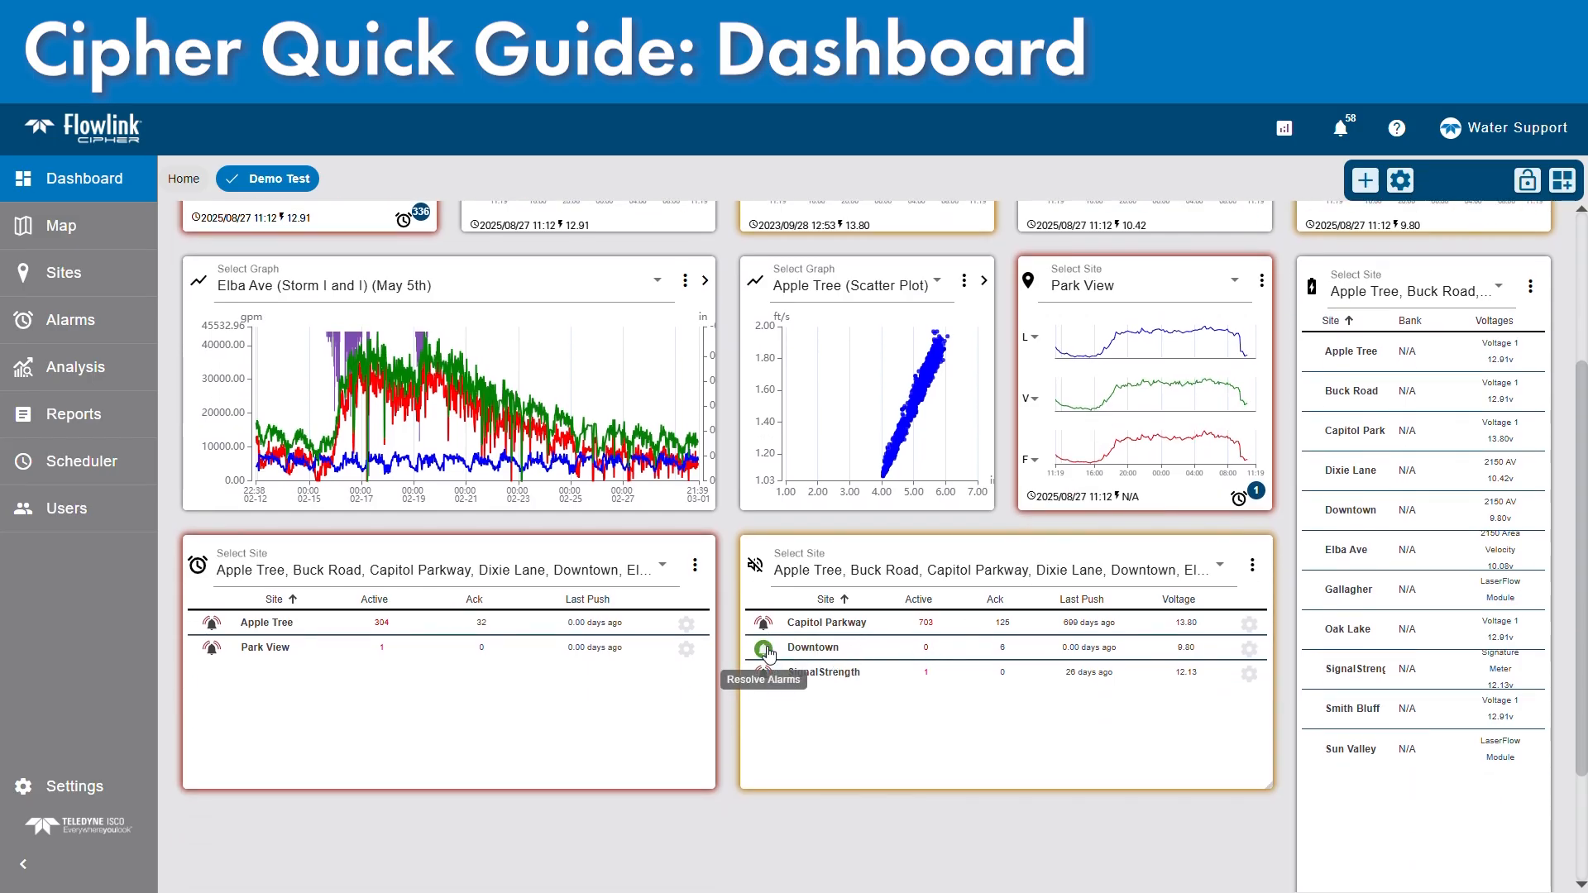
{"action": "left_click", "coordinate": [767, 651]}
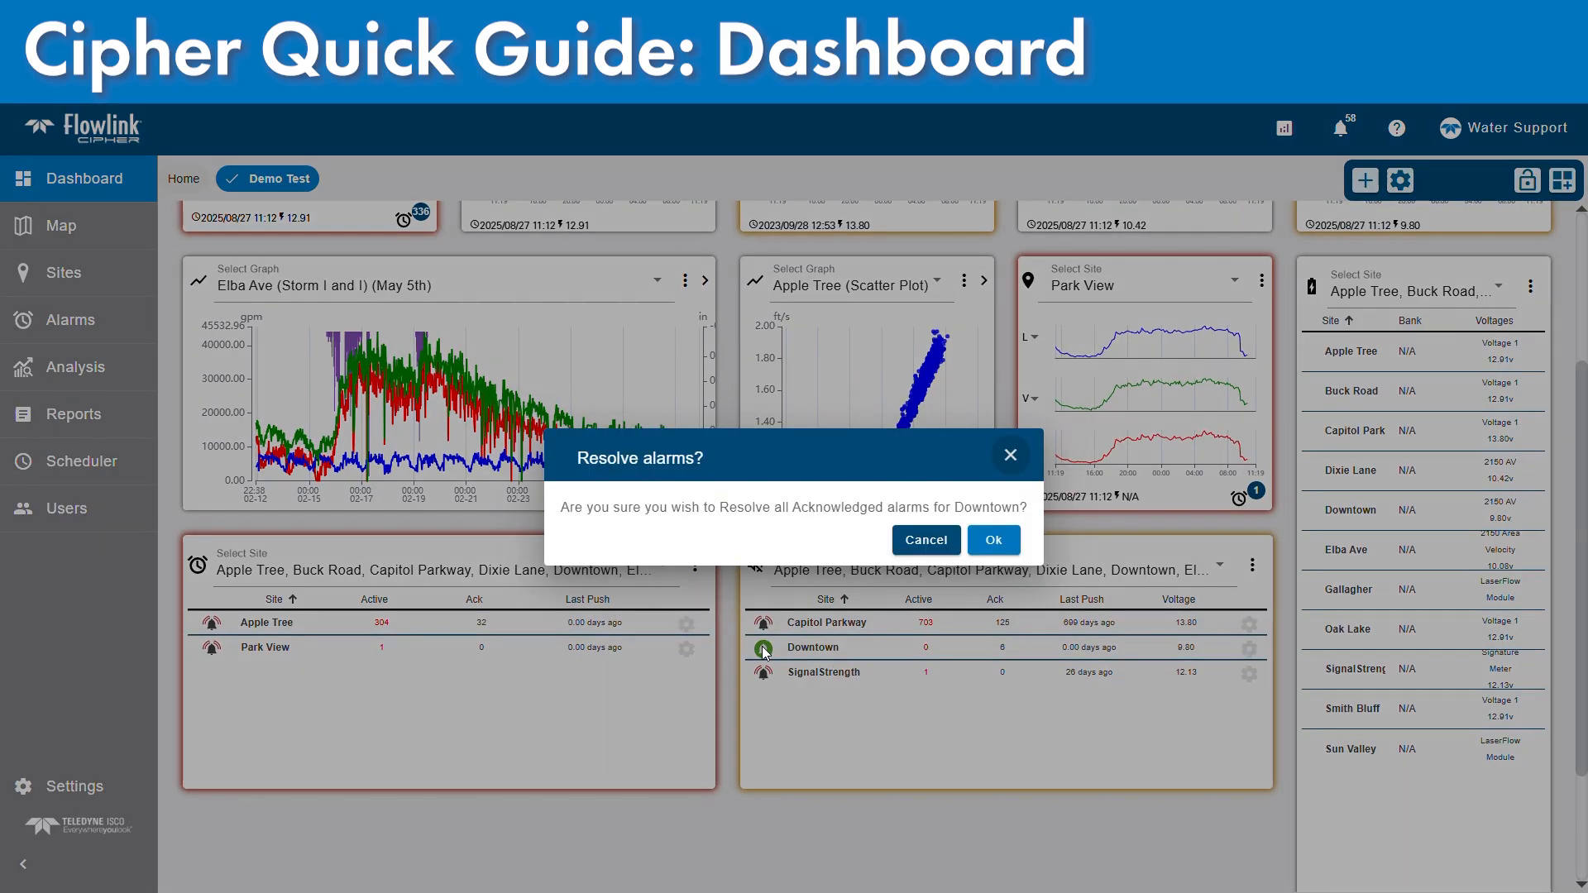
{"action": "double_click", "coordinate": [753, 510]}
{"action": "left_click", "coordinate": [927, 539]}
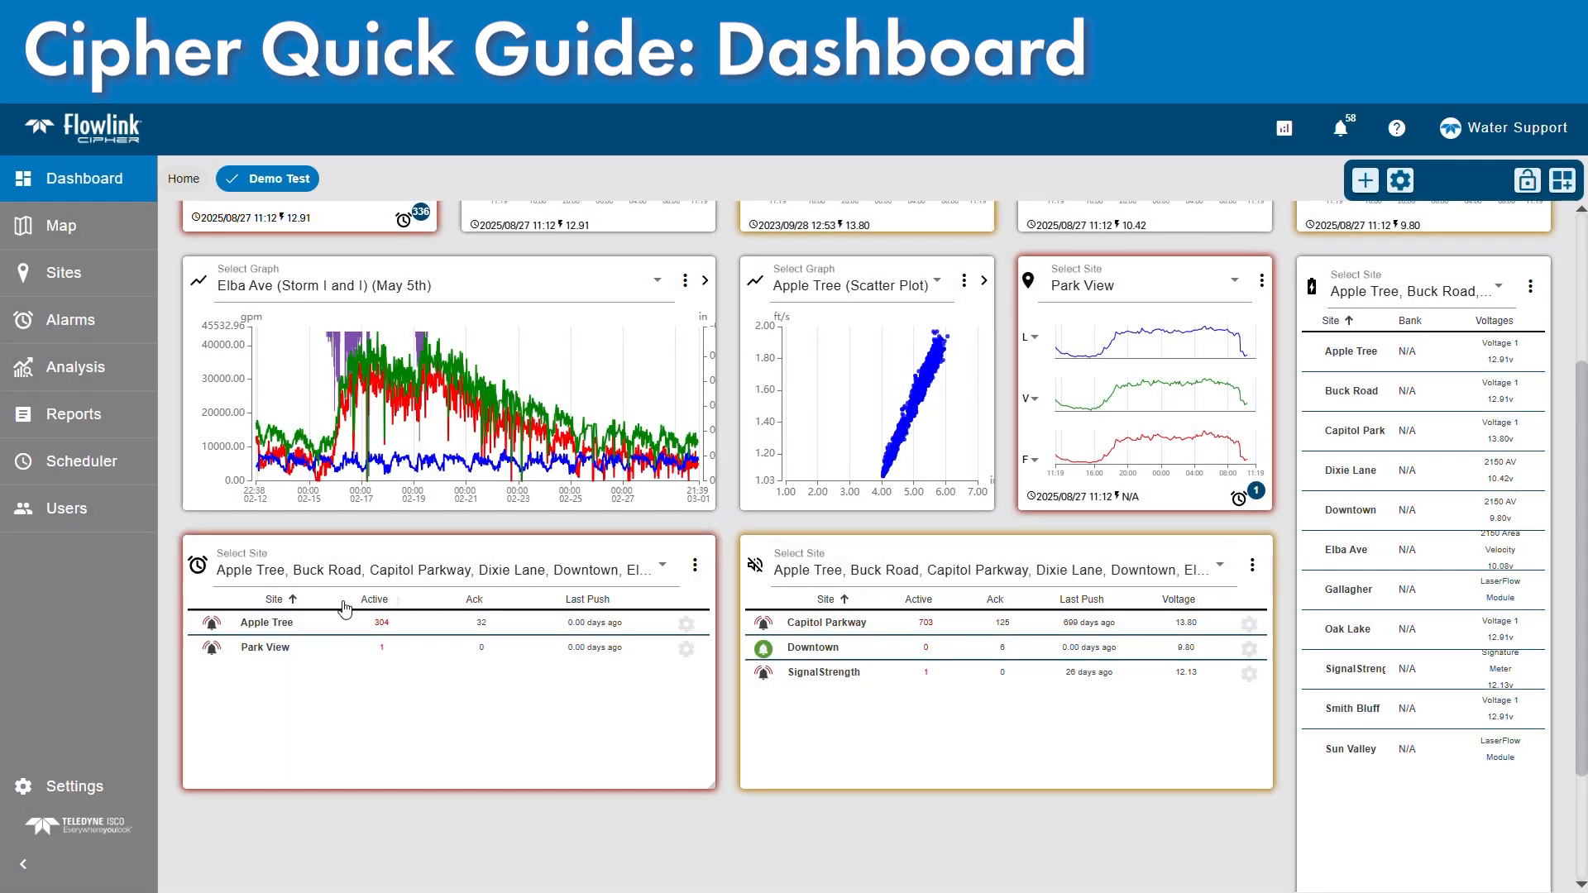
Resolve all acknowledged alarms for Downtown in the silent site gadget.
{"action": "left_click", "coordinate": [765, 653]}
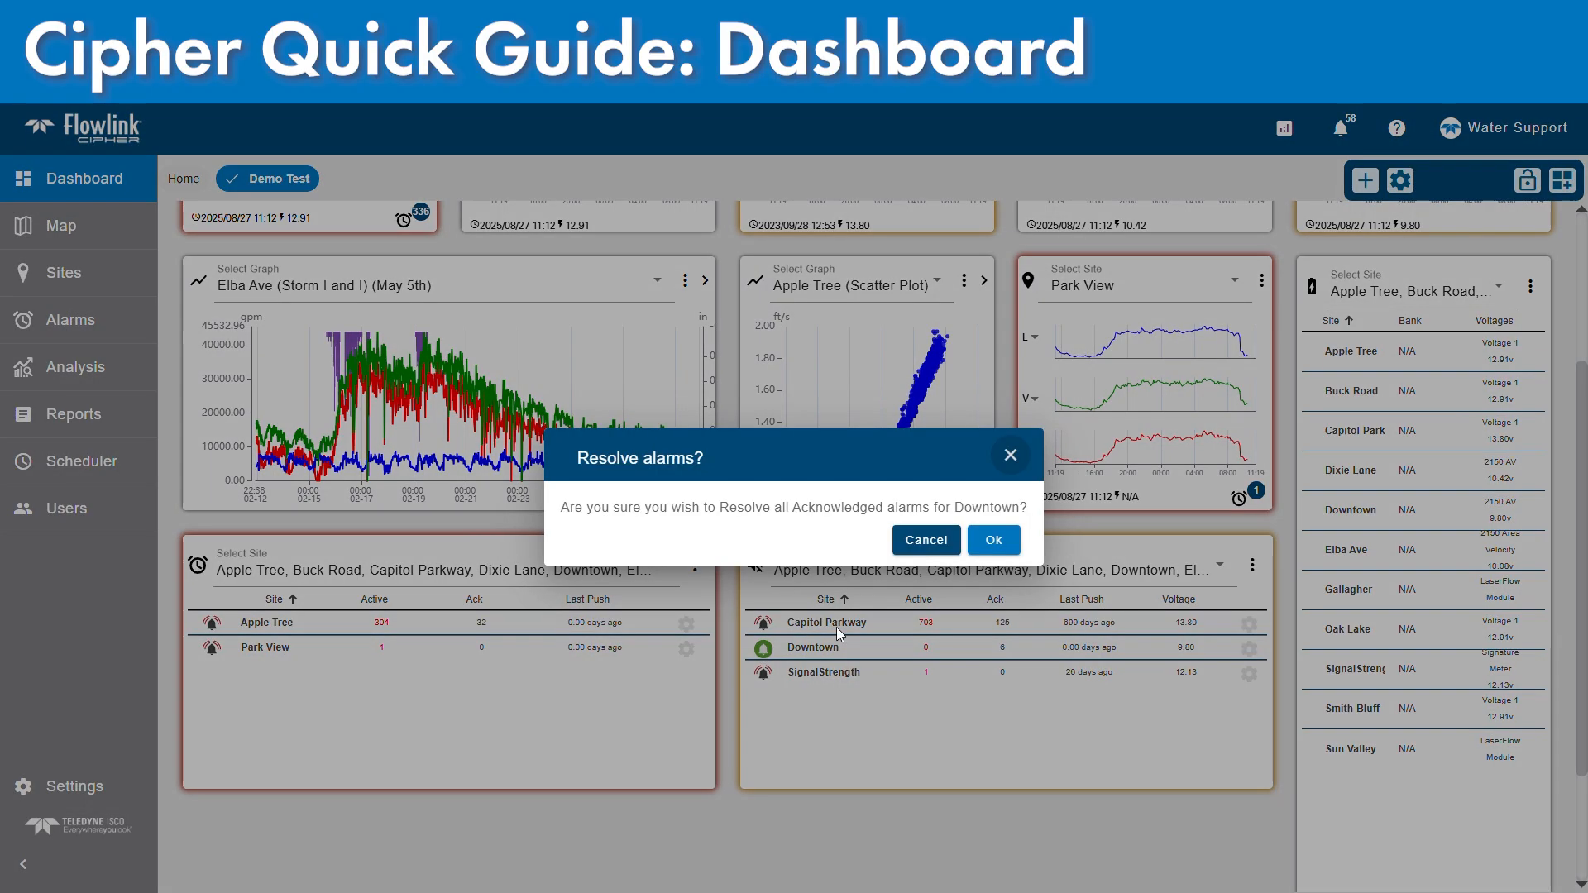
{"action": "double_click", "coordinate": [744, 513]}
{"action": "left_click", "coordinate": [997, 542]}
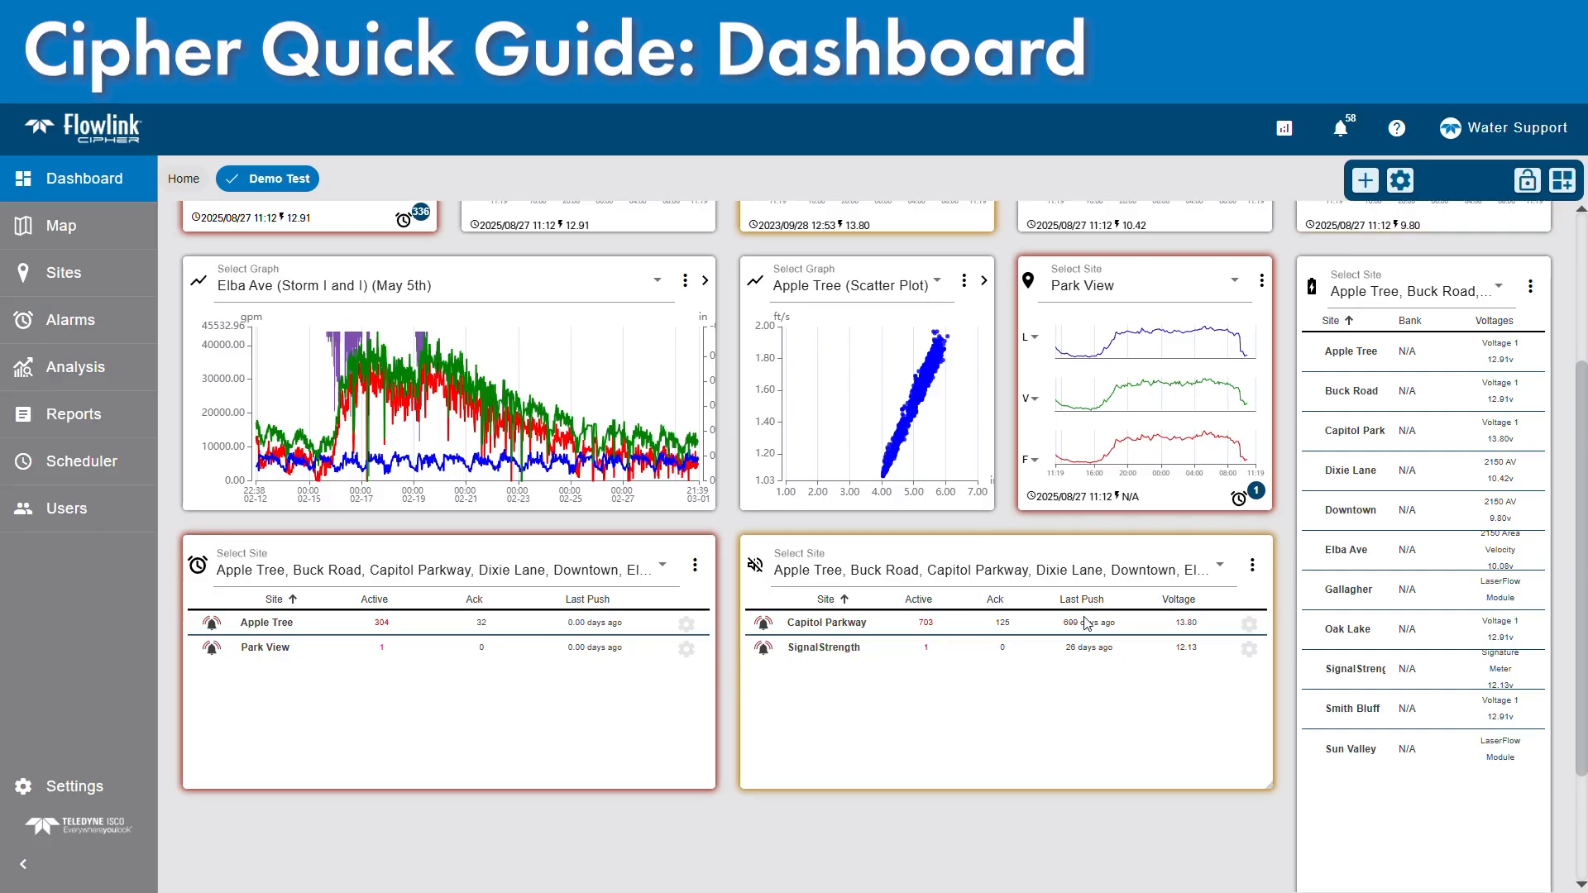
Add a note gadget to the dashboard and title it "Field Check list".
{"action": "scroll", "coordinate": [1087, 625], "scroll_direction": "up", "scroll_amount": 3}
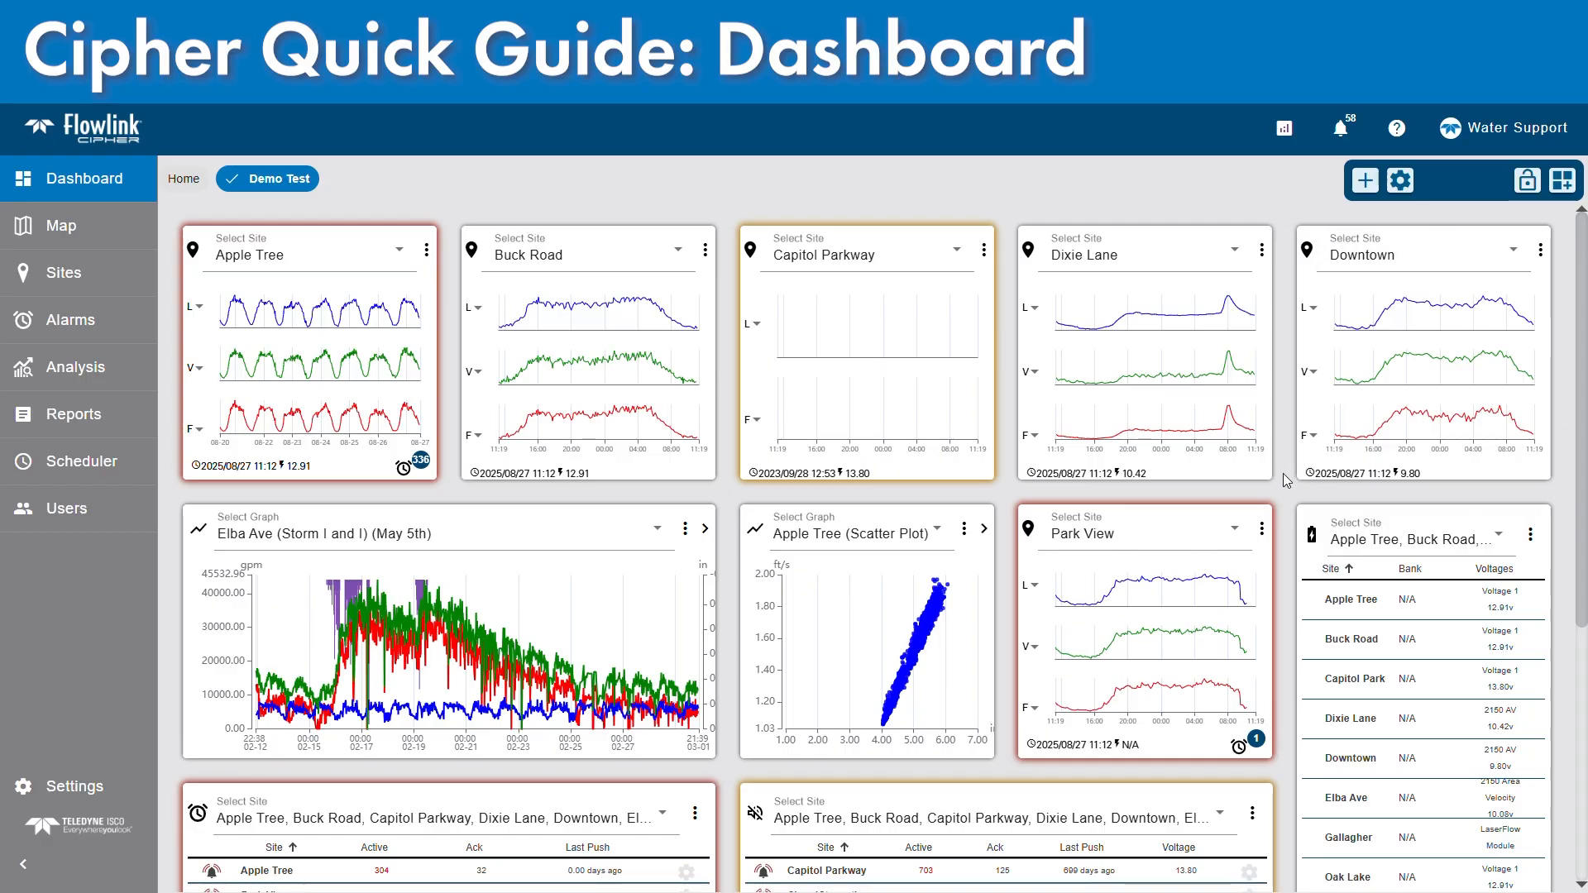
{"action": "scroll", "coordinate": [1286, 558], "scroll_direction": "down", "scroll_amount": 4}
{"action": "scroll", "coordinate": [1286, 559], "scroll_direction": "up", "scroll_amount": 4}
{"action": "left_click", "coordinate": [1562, 180]}
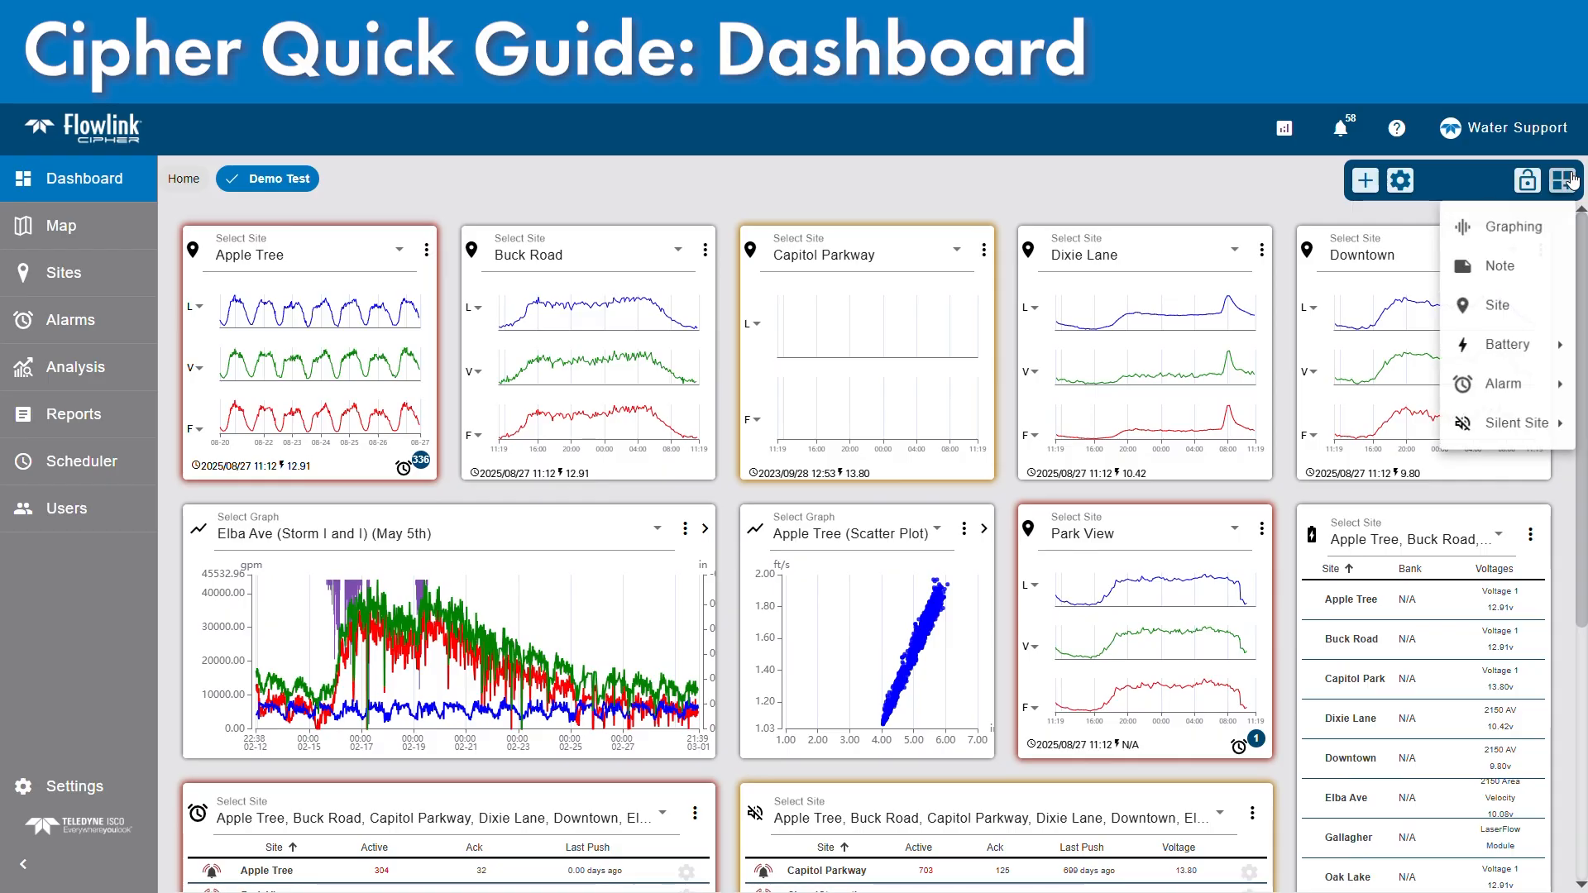
{"action": "left_click", "coordinate": [1504, 271]}
{"action": "scroll", "coordinate": [711, 537], "scroll_direction": "down", "scroll_amount": 5}
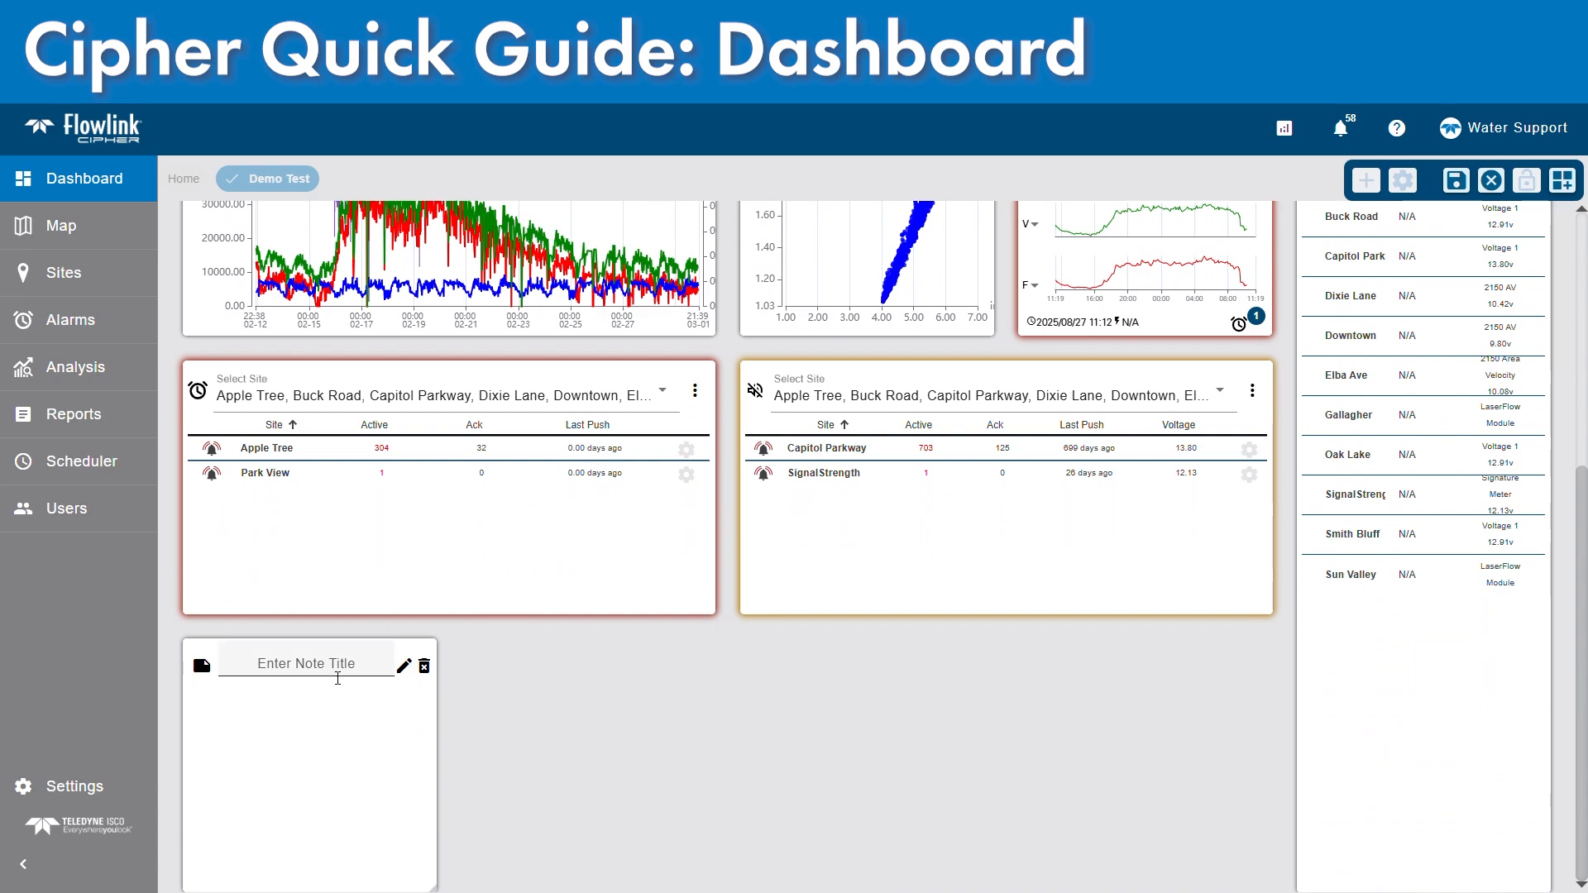
{"action": "left_click", "coordinate": [338, 678]}
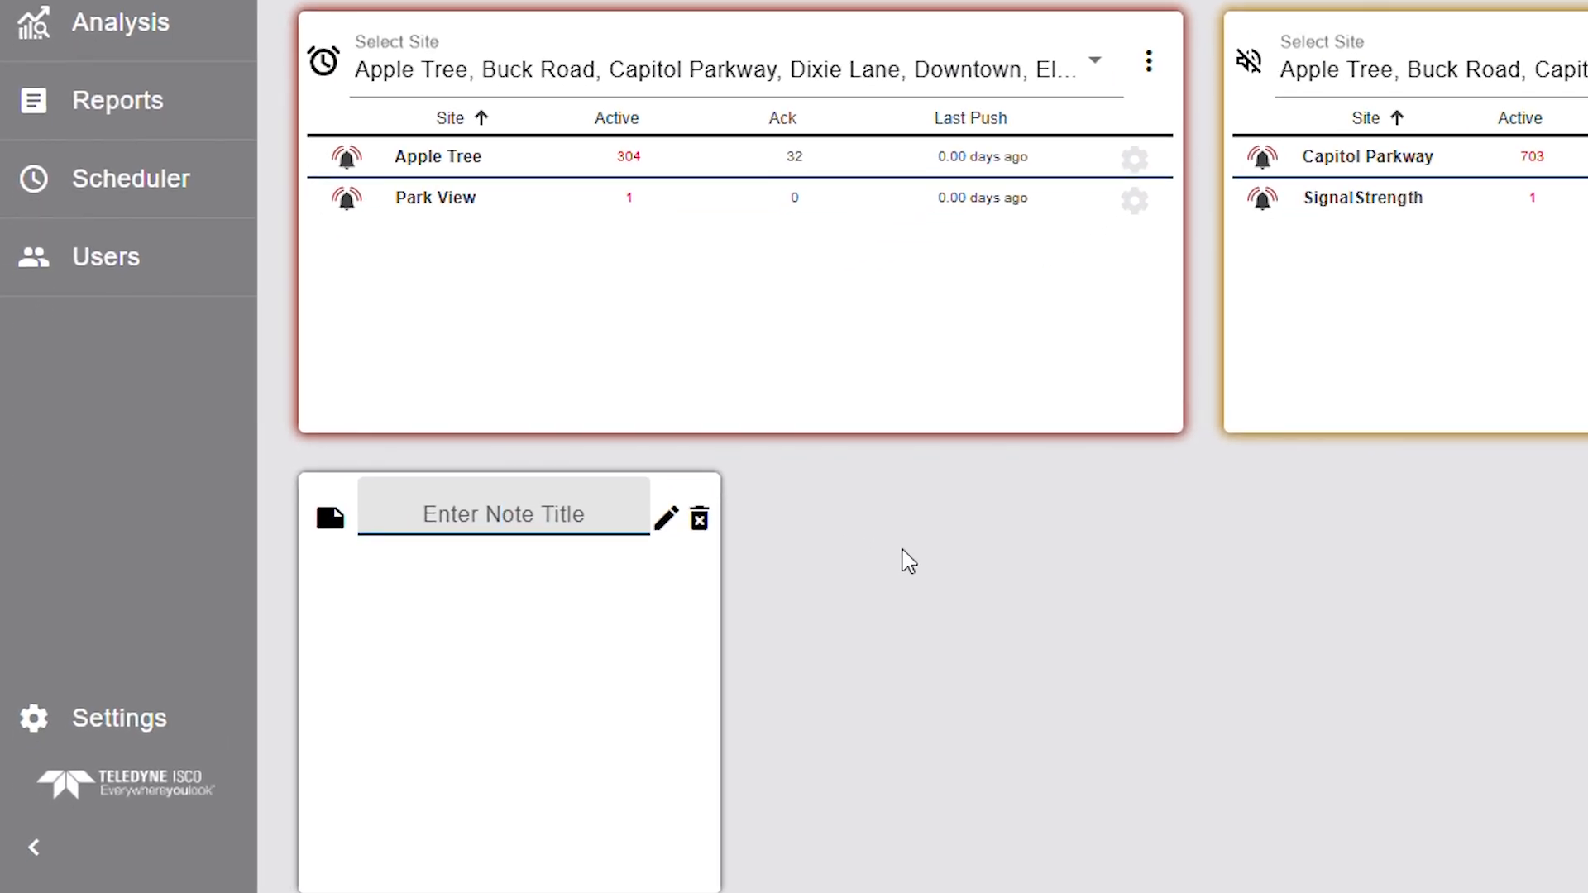
{"action": "type", "text": "Field"}
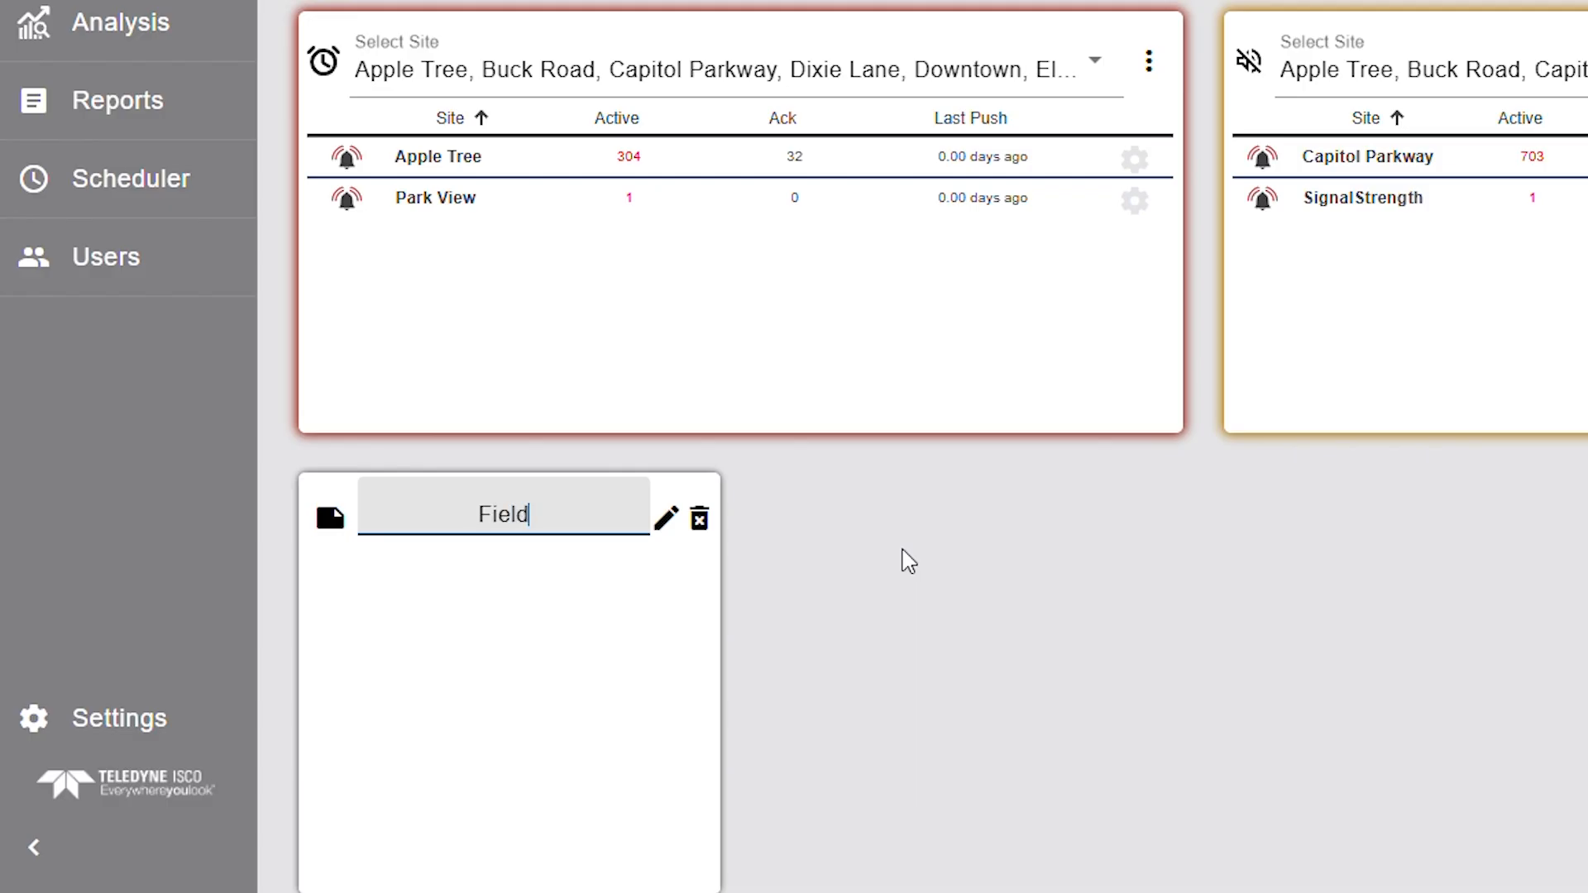
{"action": "type", "text": " Check list"}
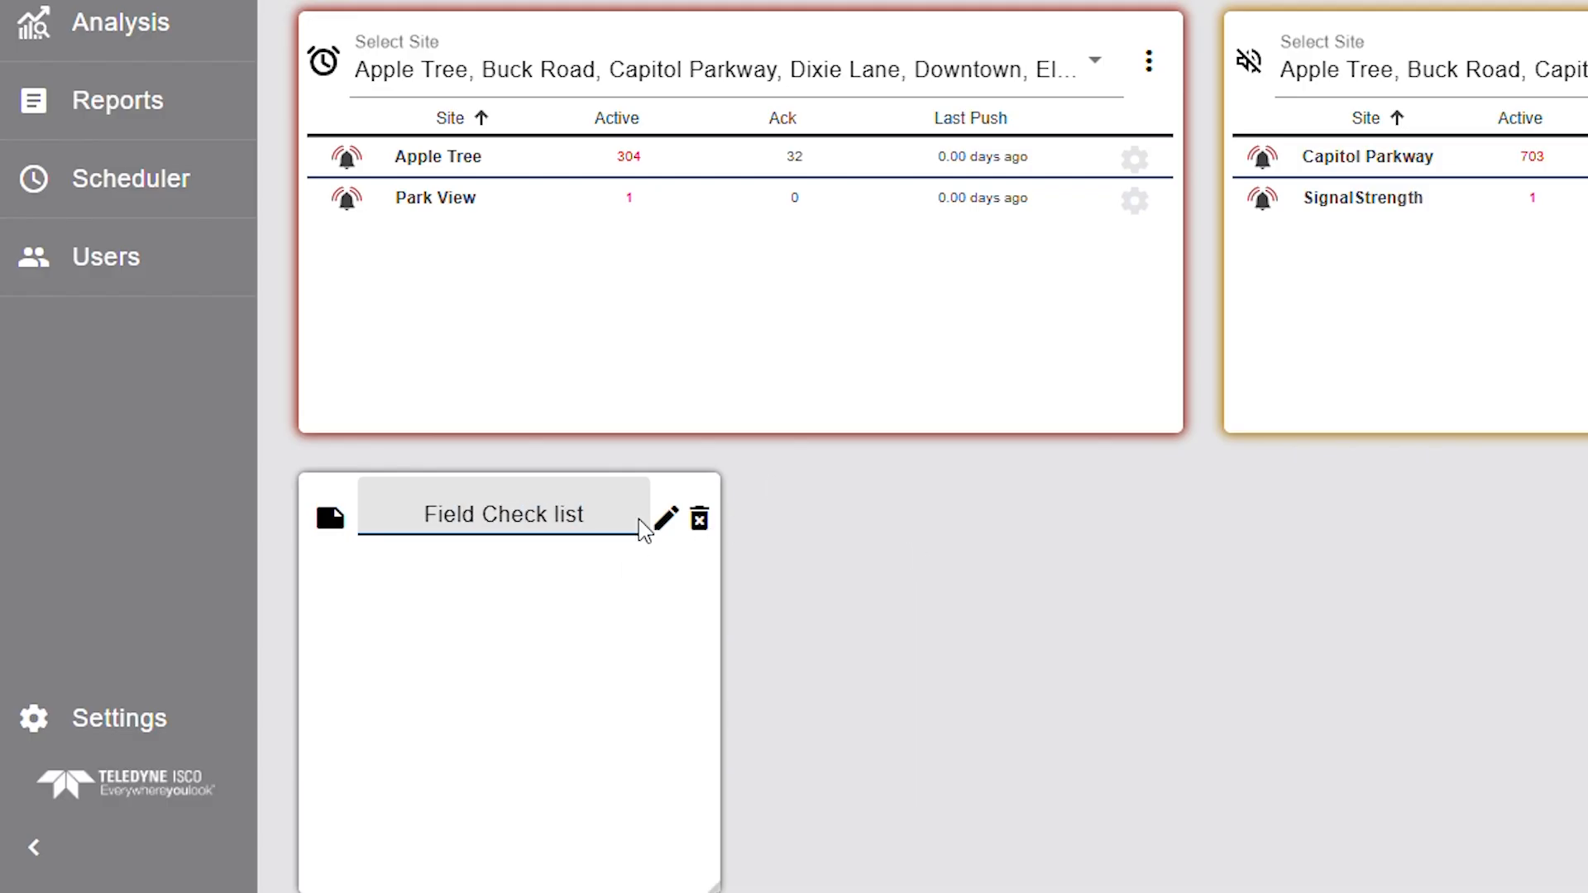
Edit the note's body and enter Batteries, Shovel and Weather on separate lines.
{"action": "left_click", "coordinate": [666, 519]}
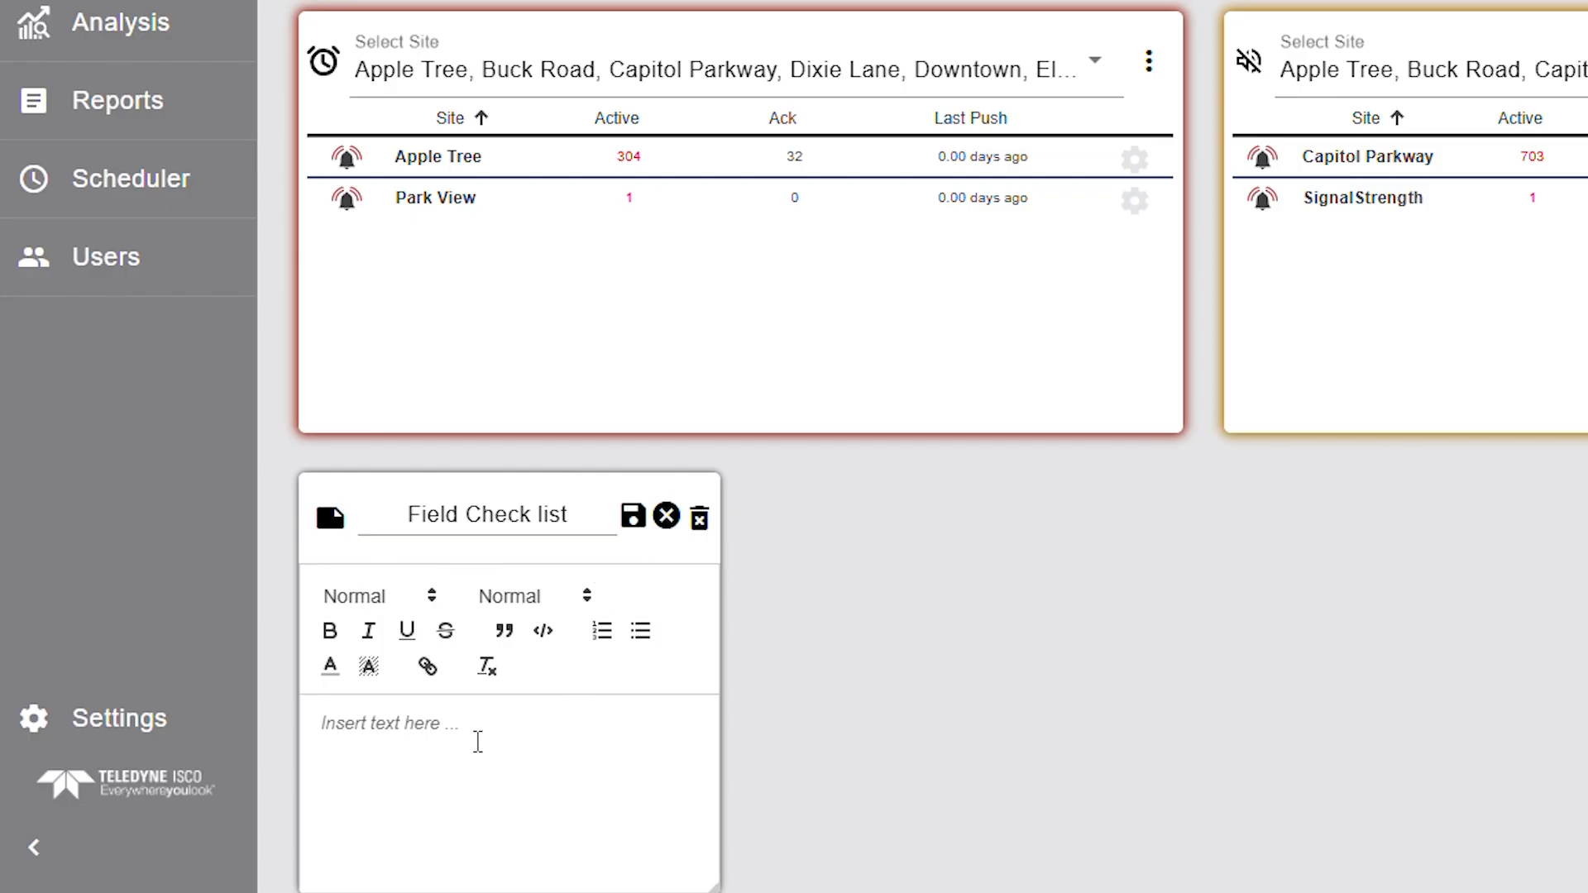
{"action": "type", "text": "Batteries"}
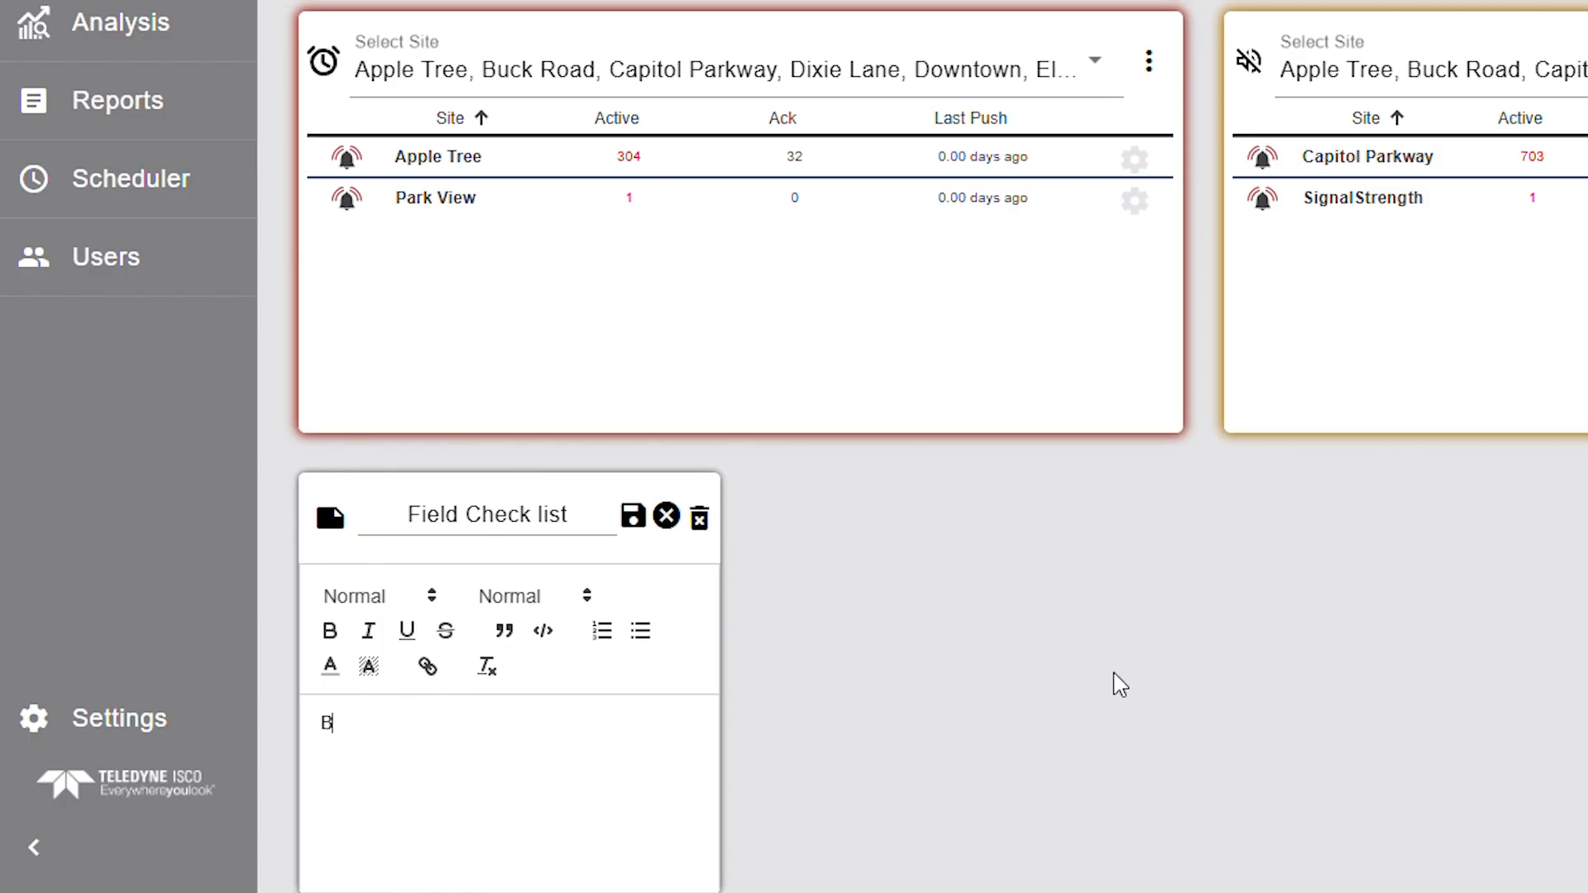
{"action": "key", "text": "Return"}
{"action": "type", "text": "Sh"}
{"action": "type", "text": "ovel"}
{"action": "type", "text": "Weather"}
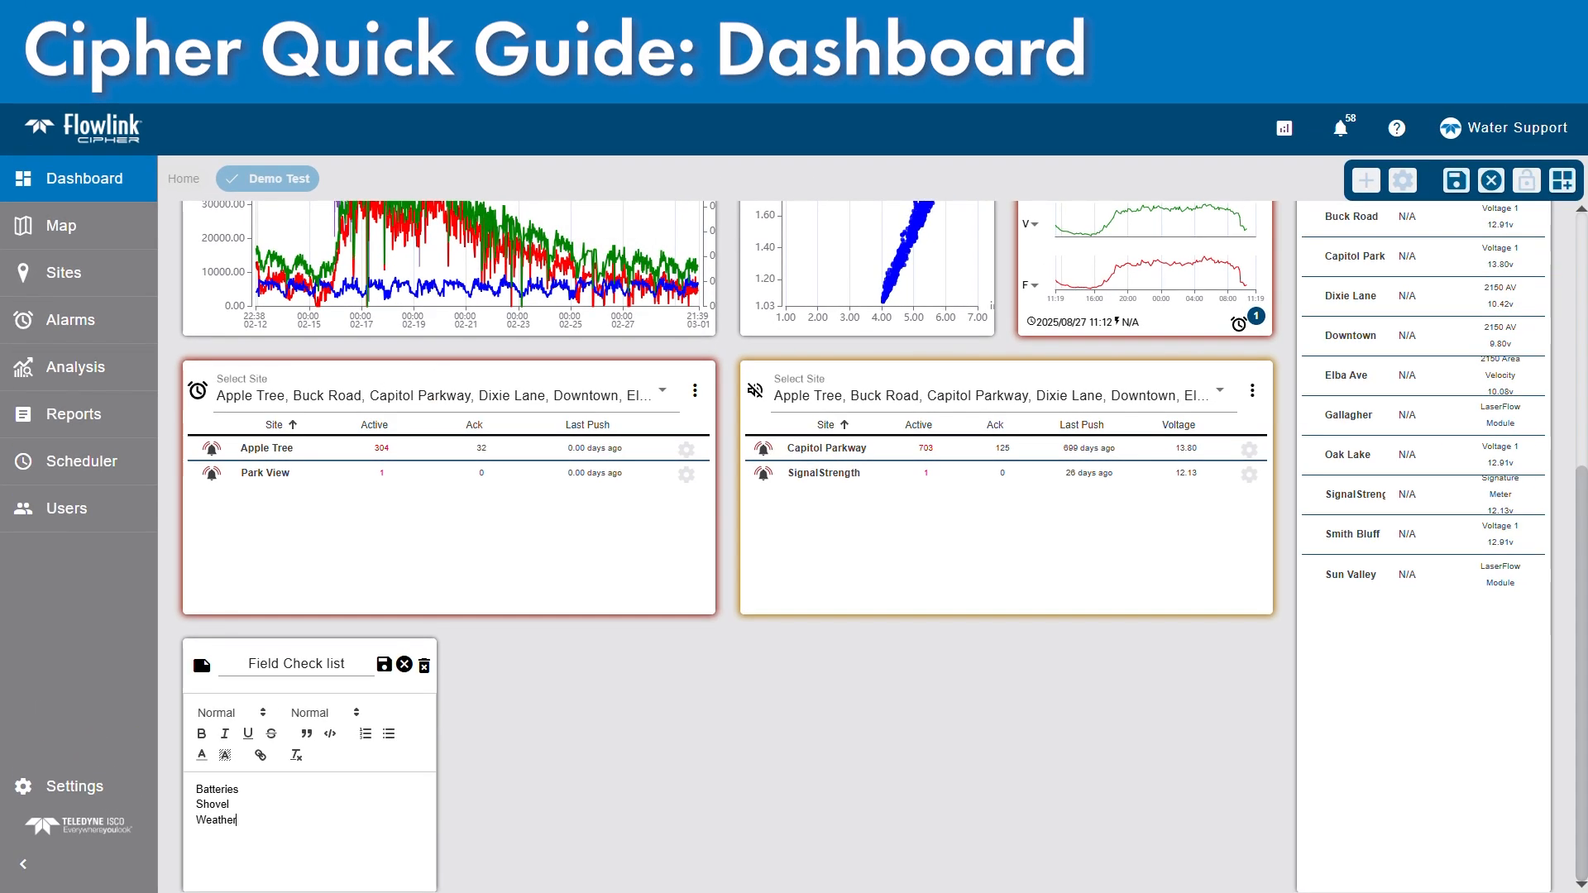
Search the web for "weather" in a new browser tab to get a page address for the note.
{"action": "key", "text": "ctrl+t"}
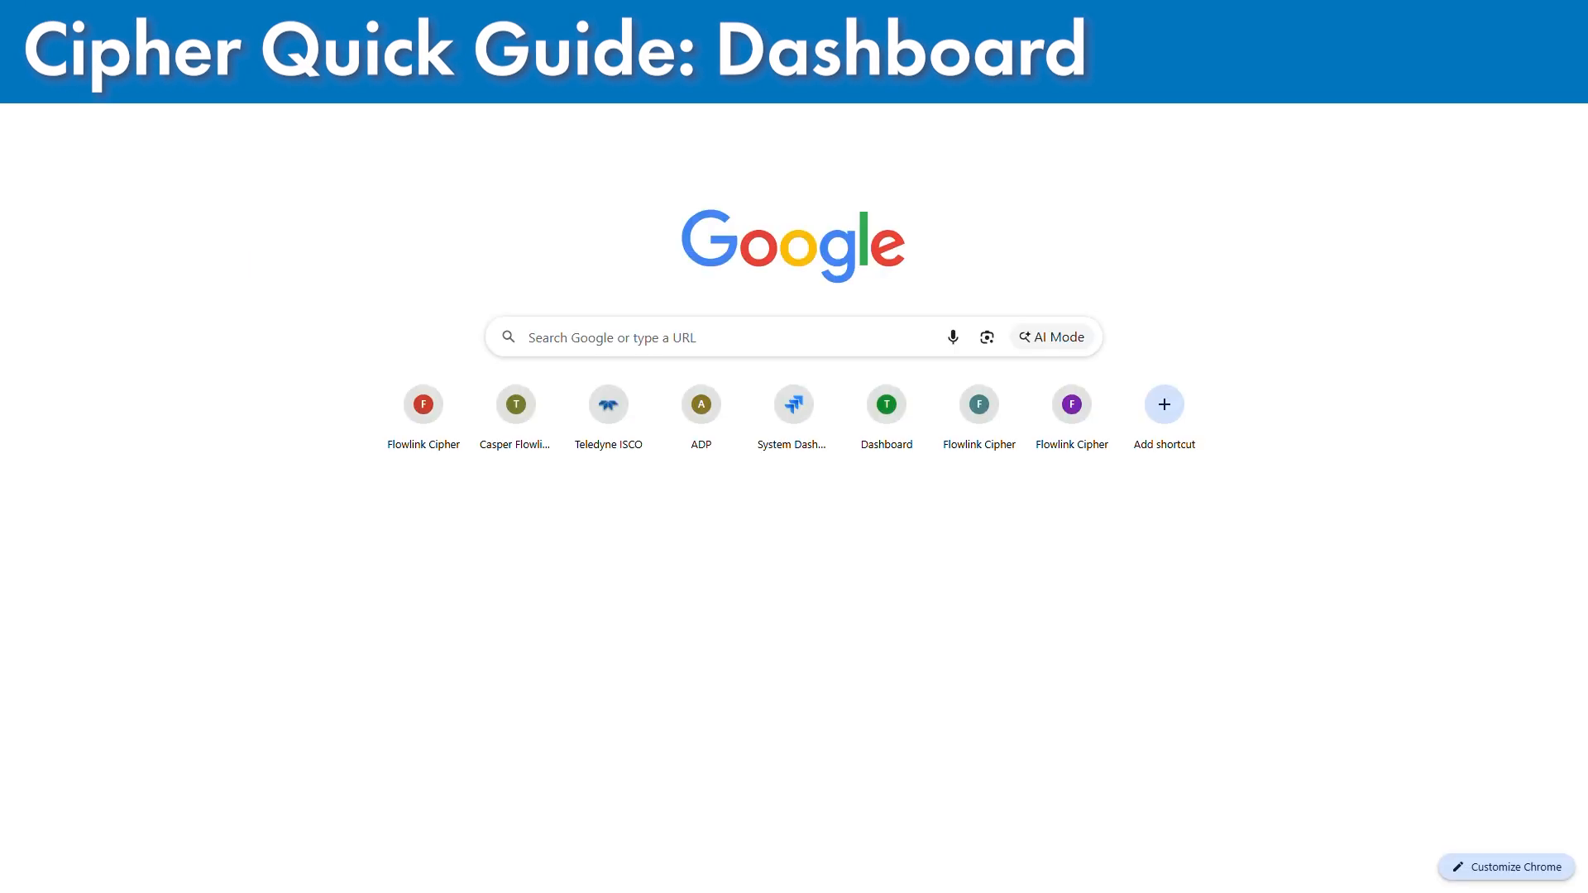
{"action": "type", "text": "weather"}
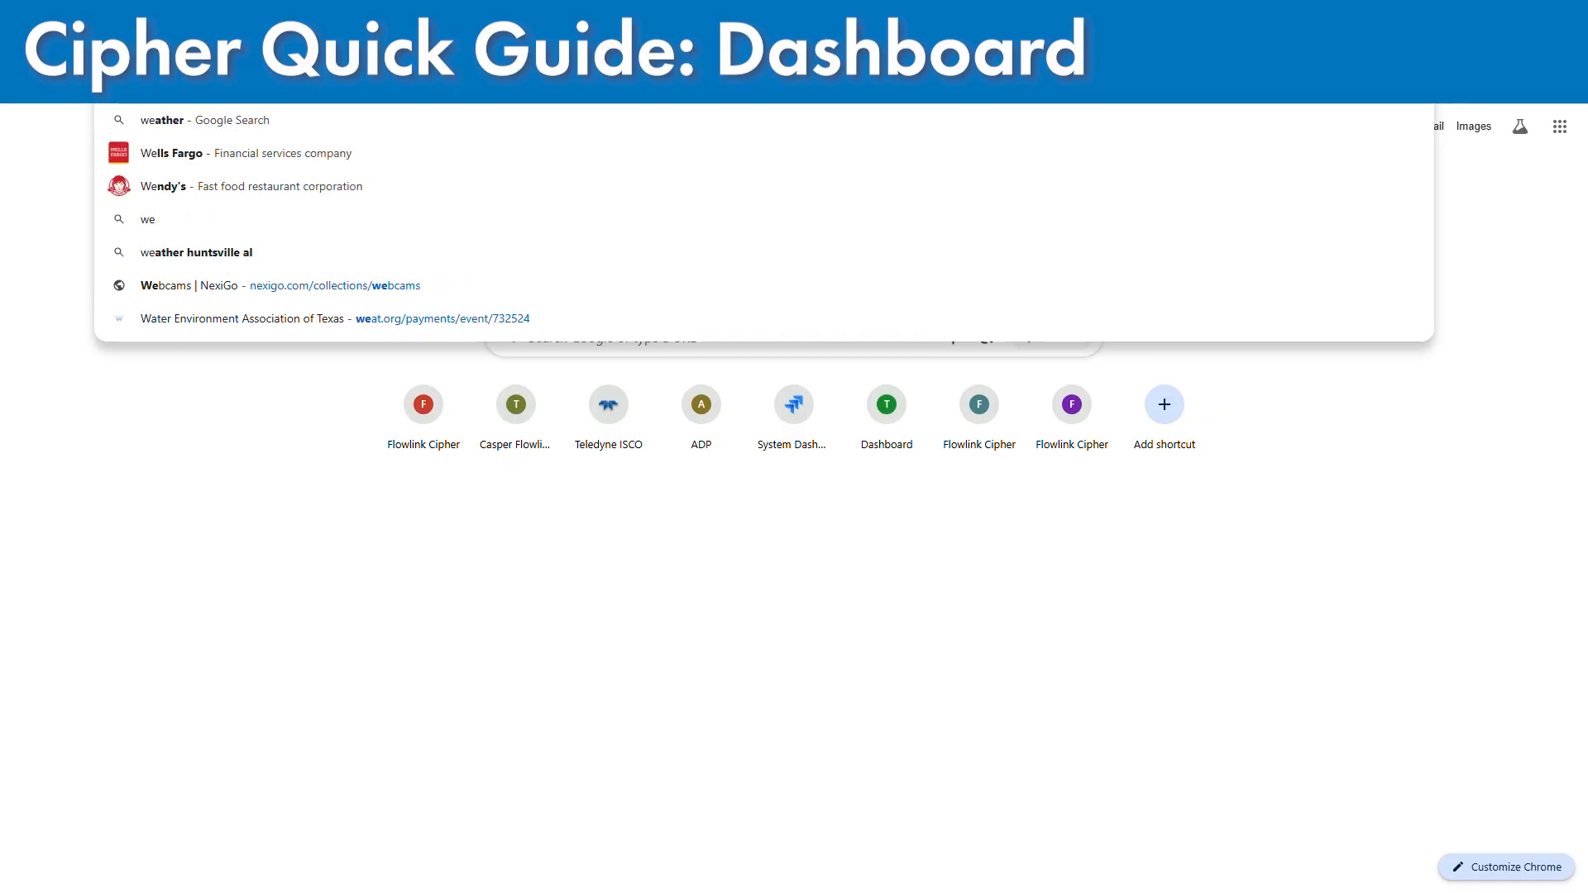
{"action": "key", "text": "Return"}
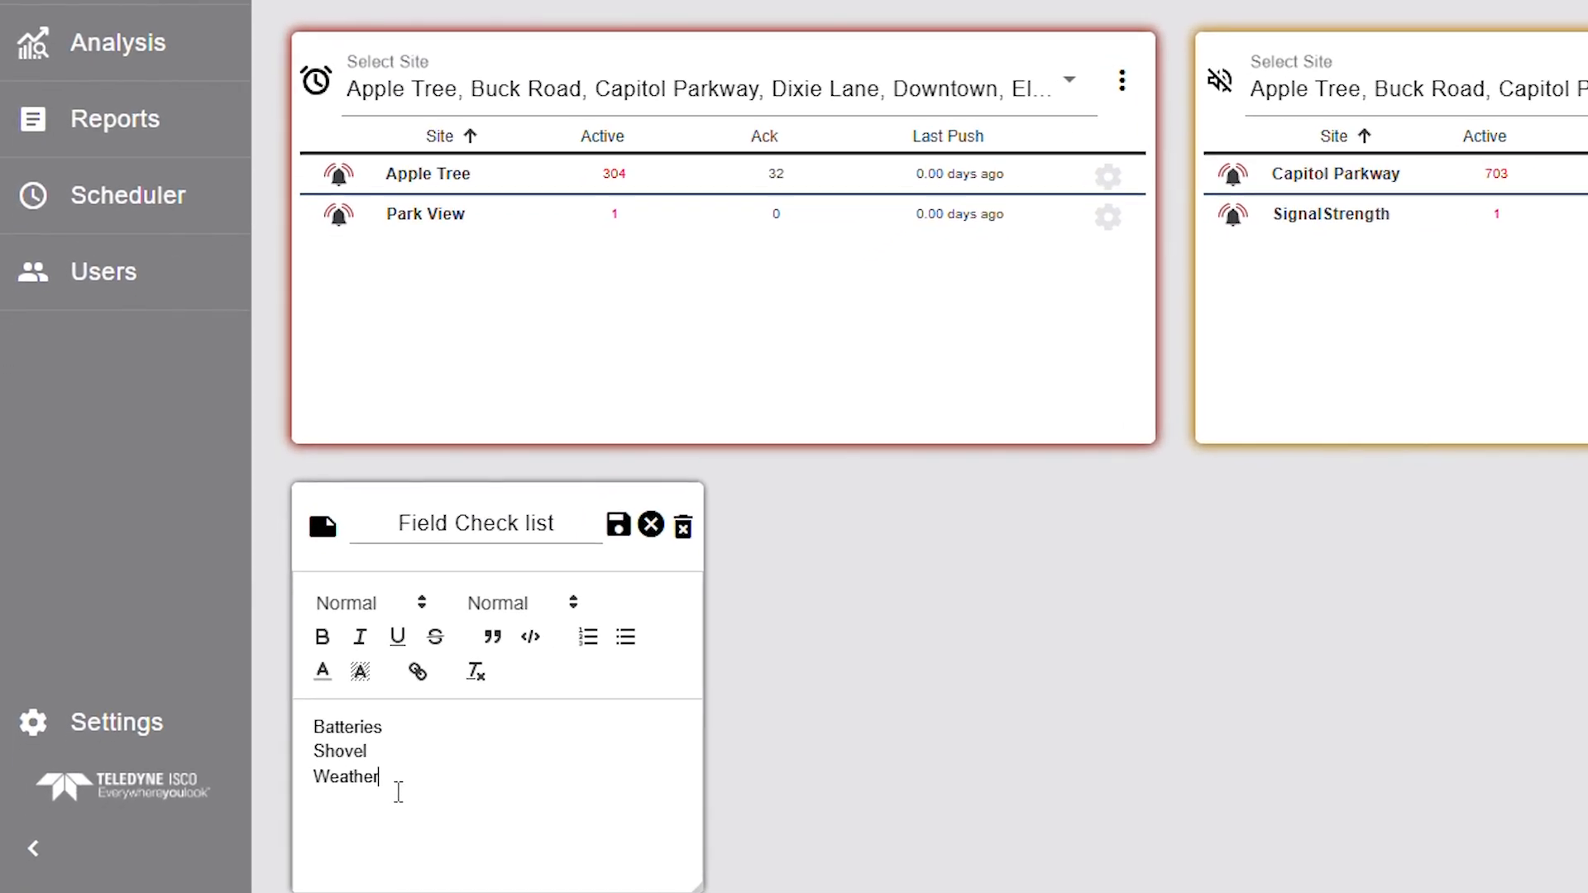
Link the word Weather in the Field Check list note to the copied weather page address and save the note.
{"action": "left_click_drag", "start_coordinate": [242, 837], "coordinate": [185, 836]}
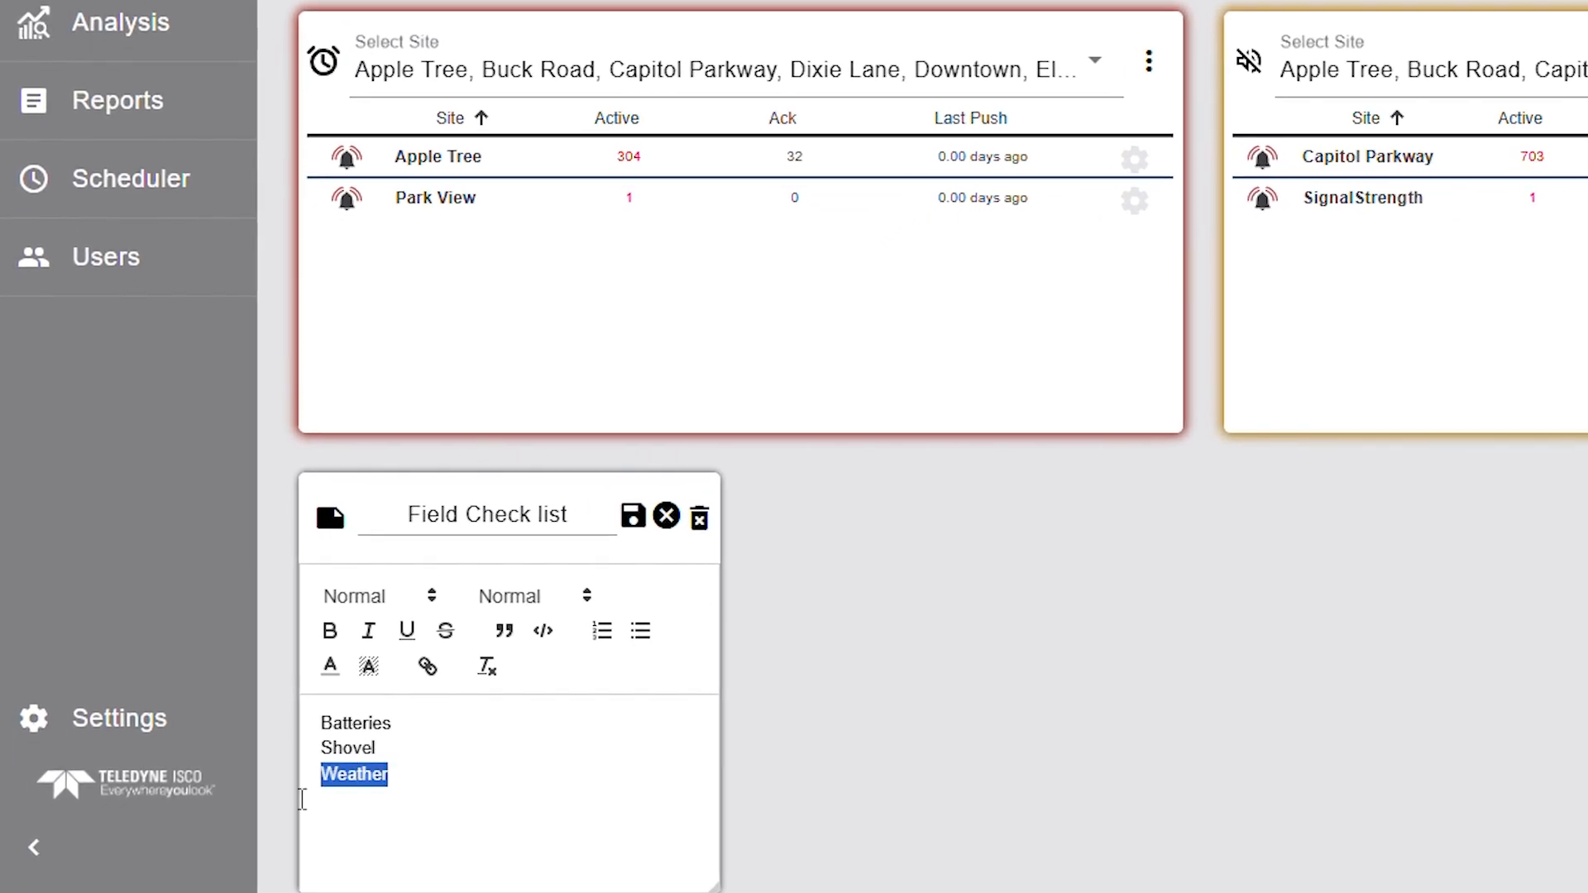
{"action": "left_click", "coordinate": [432, 670]}
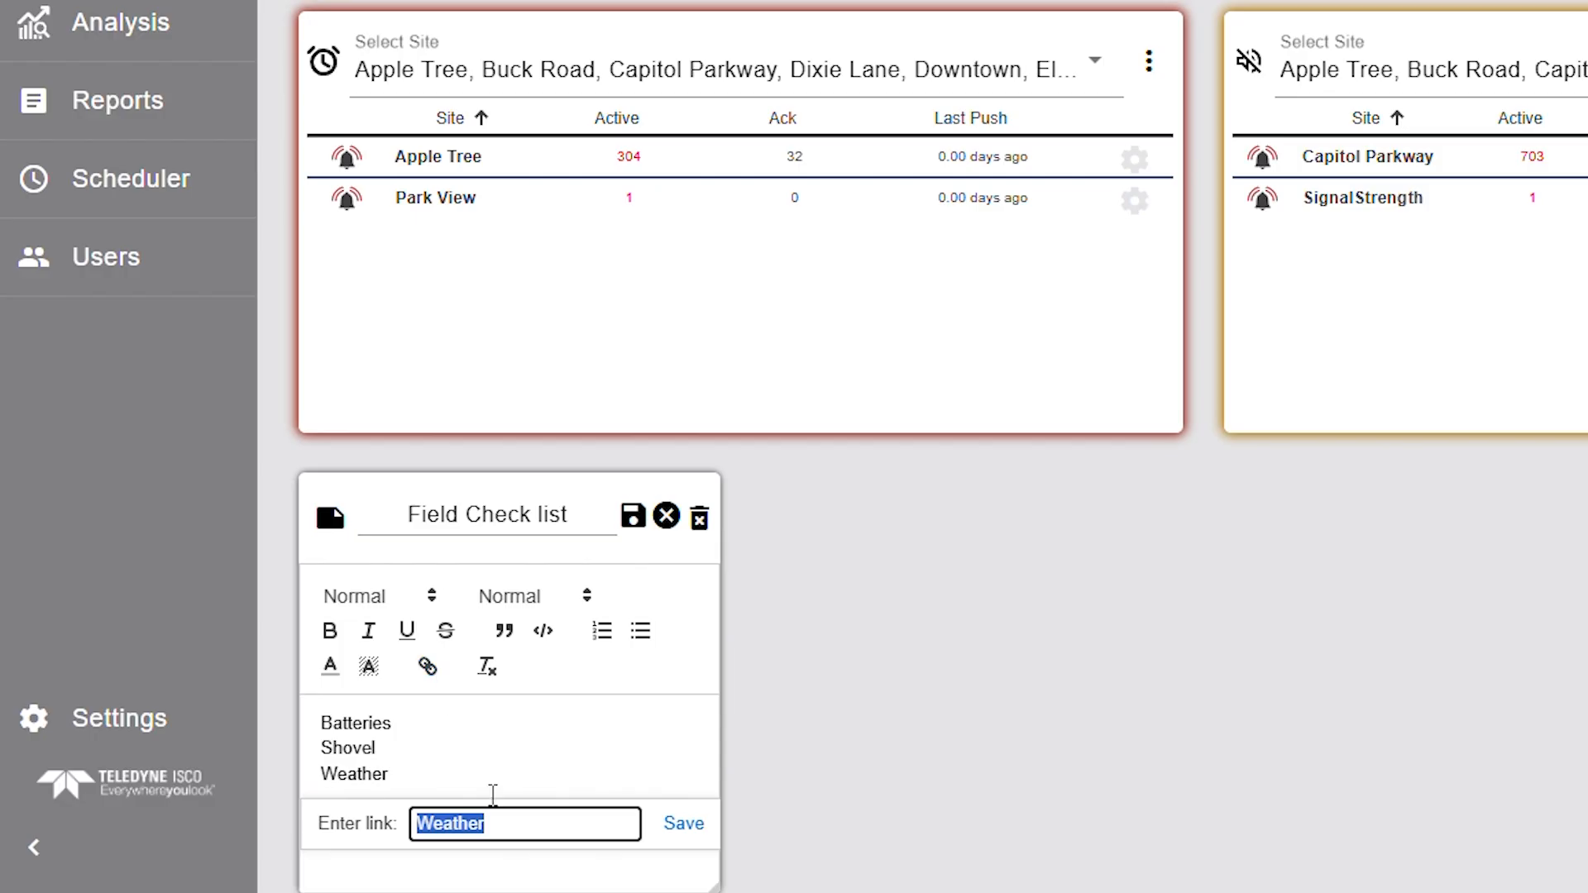
{"action": "key", "text": "ctrl+v"}
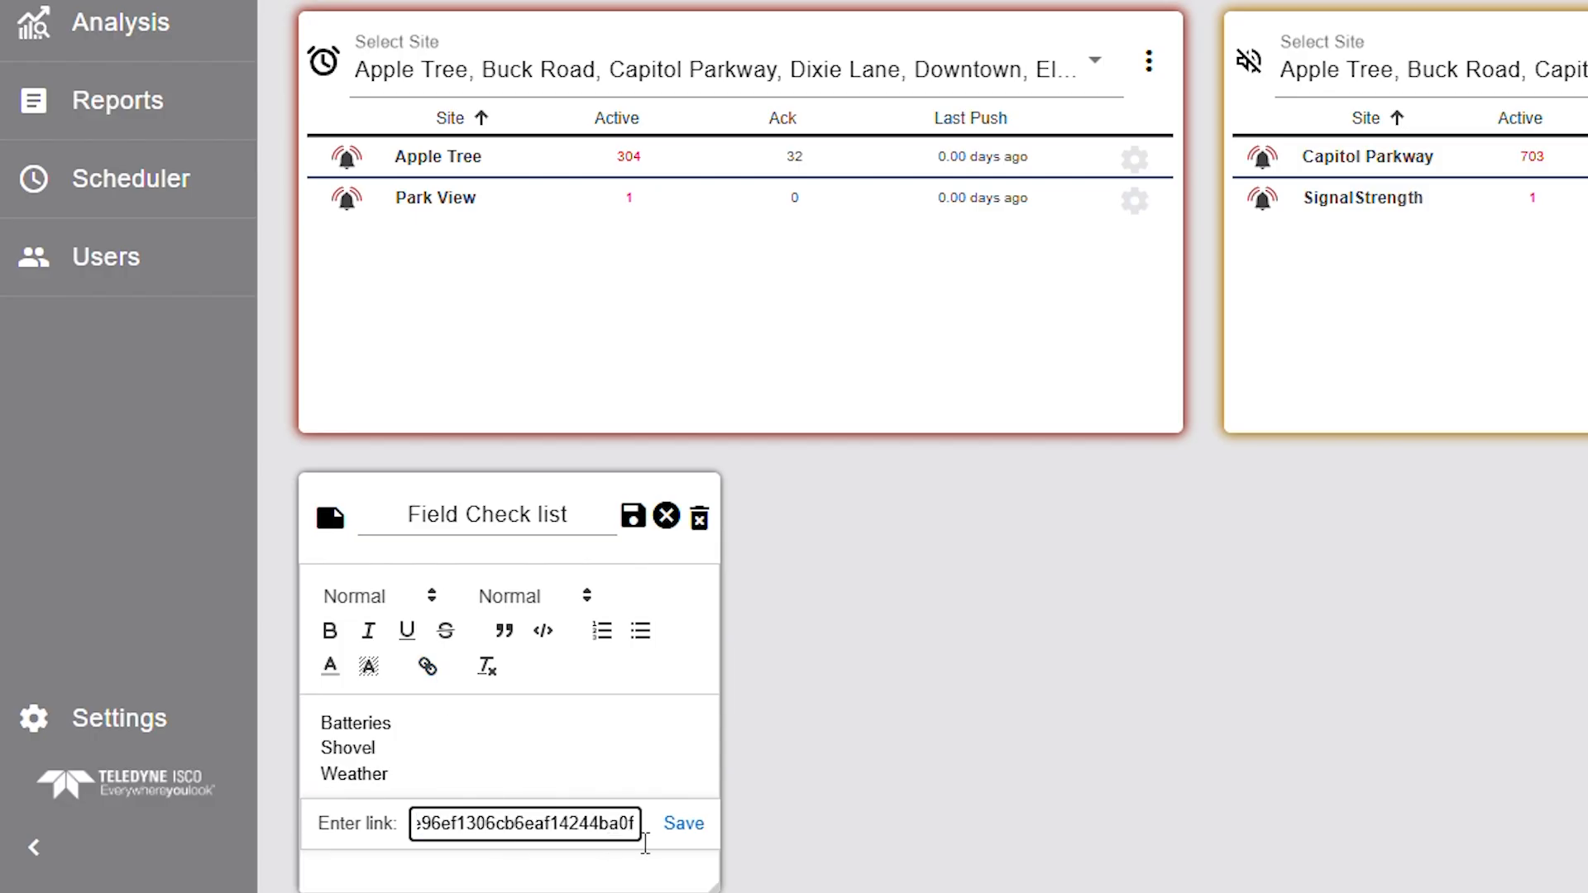
{"action": "left_click", "coordinate": [685, 831]}
{"action": "left_click", "coordinate": [542, 808]}
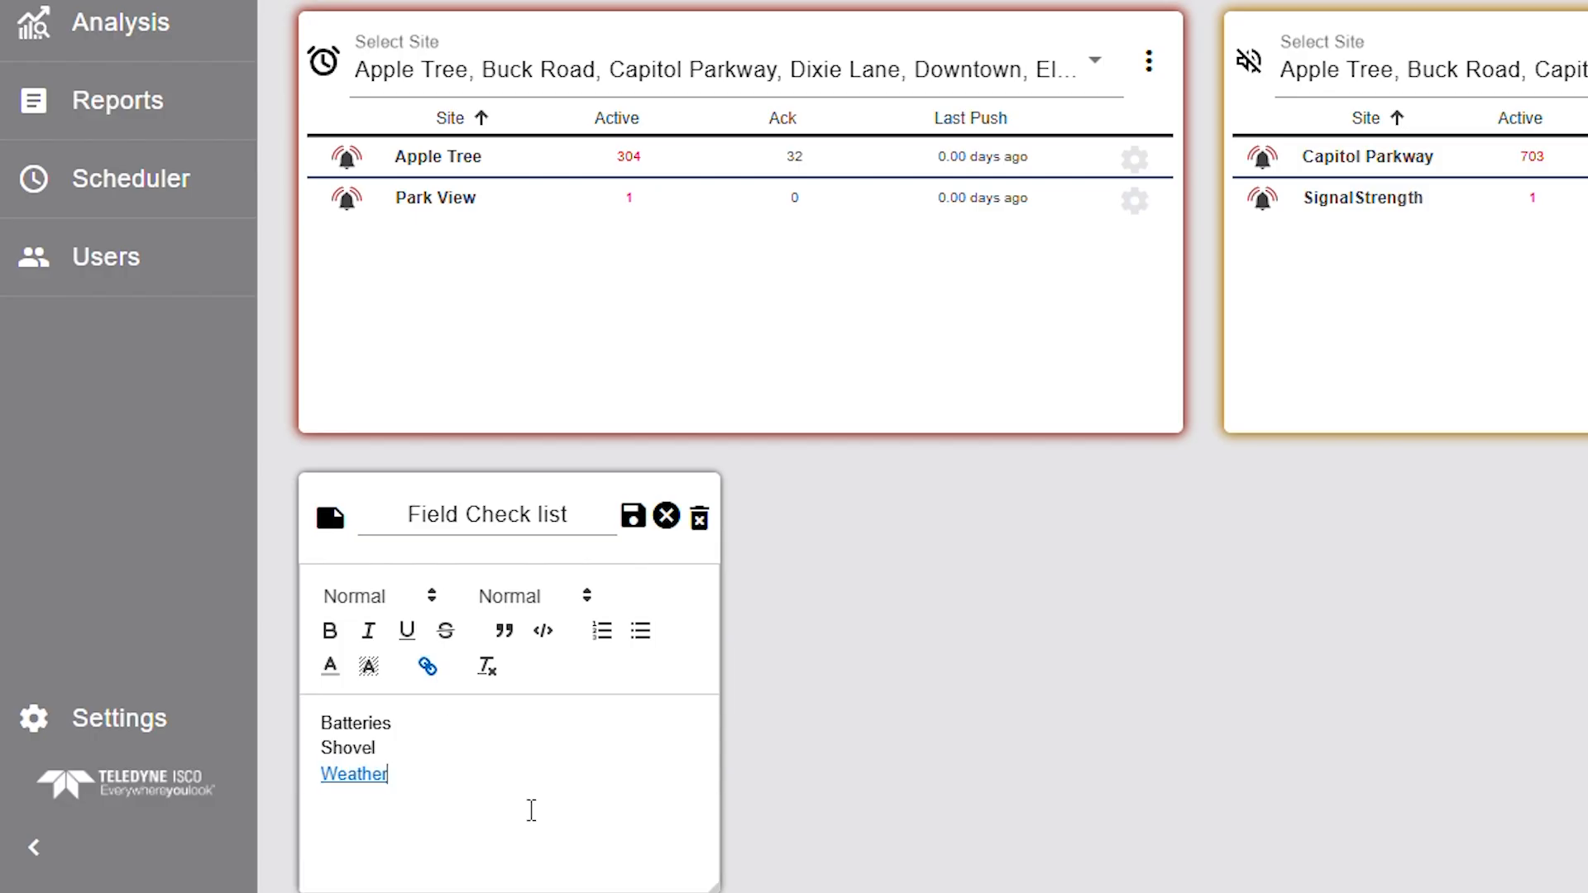
{"action": "left_click", "coordinate": [634, 519]}
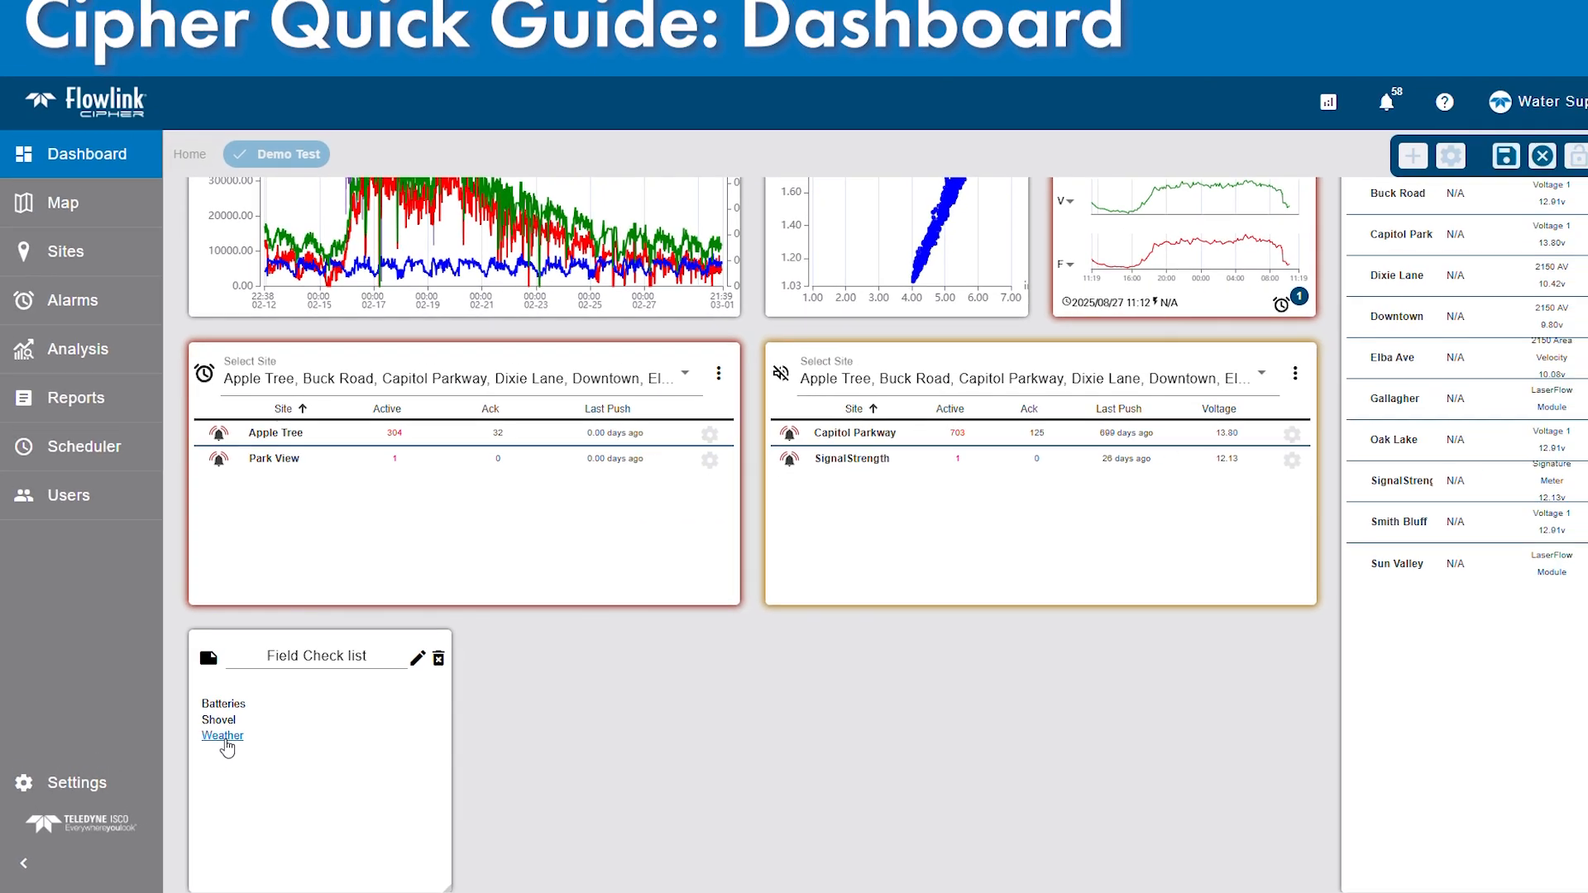
Open the Weather link from the note, decline the ad blocker request and look over the forecast page.
{"action": "left_click", "coordinate": [357, 651]}
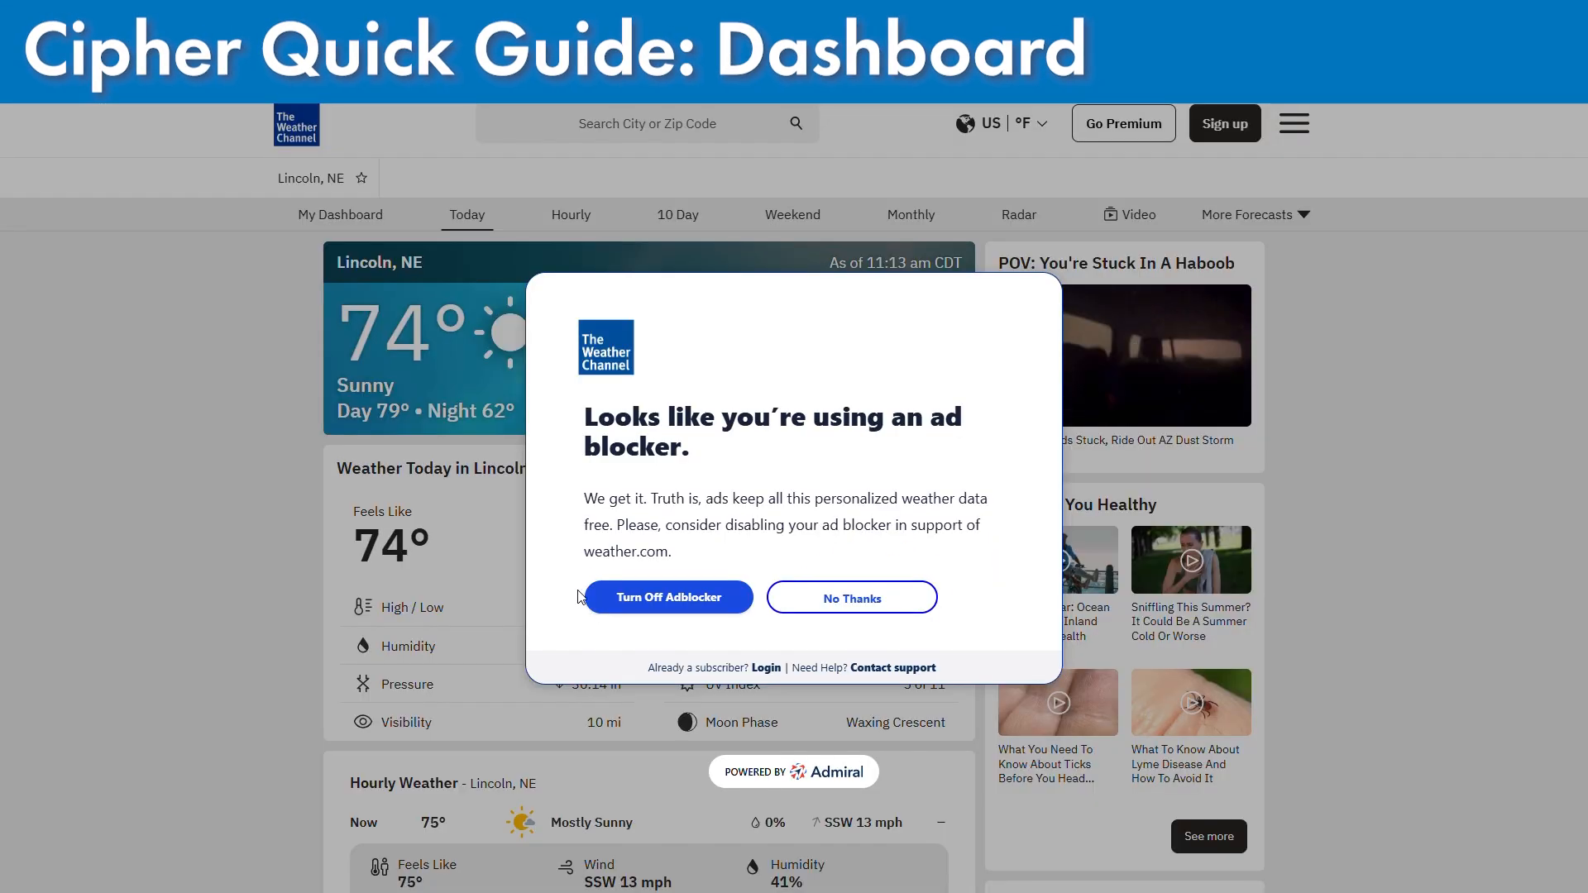
{"action": "left_click", "coordinate": [819, 599]}
{"action": "scroll", "coordinate": [511, 579], "scroll_direction": "down", "scroll_amount": 6}
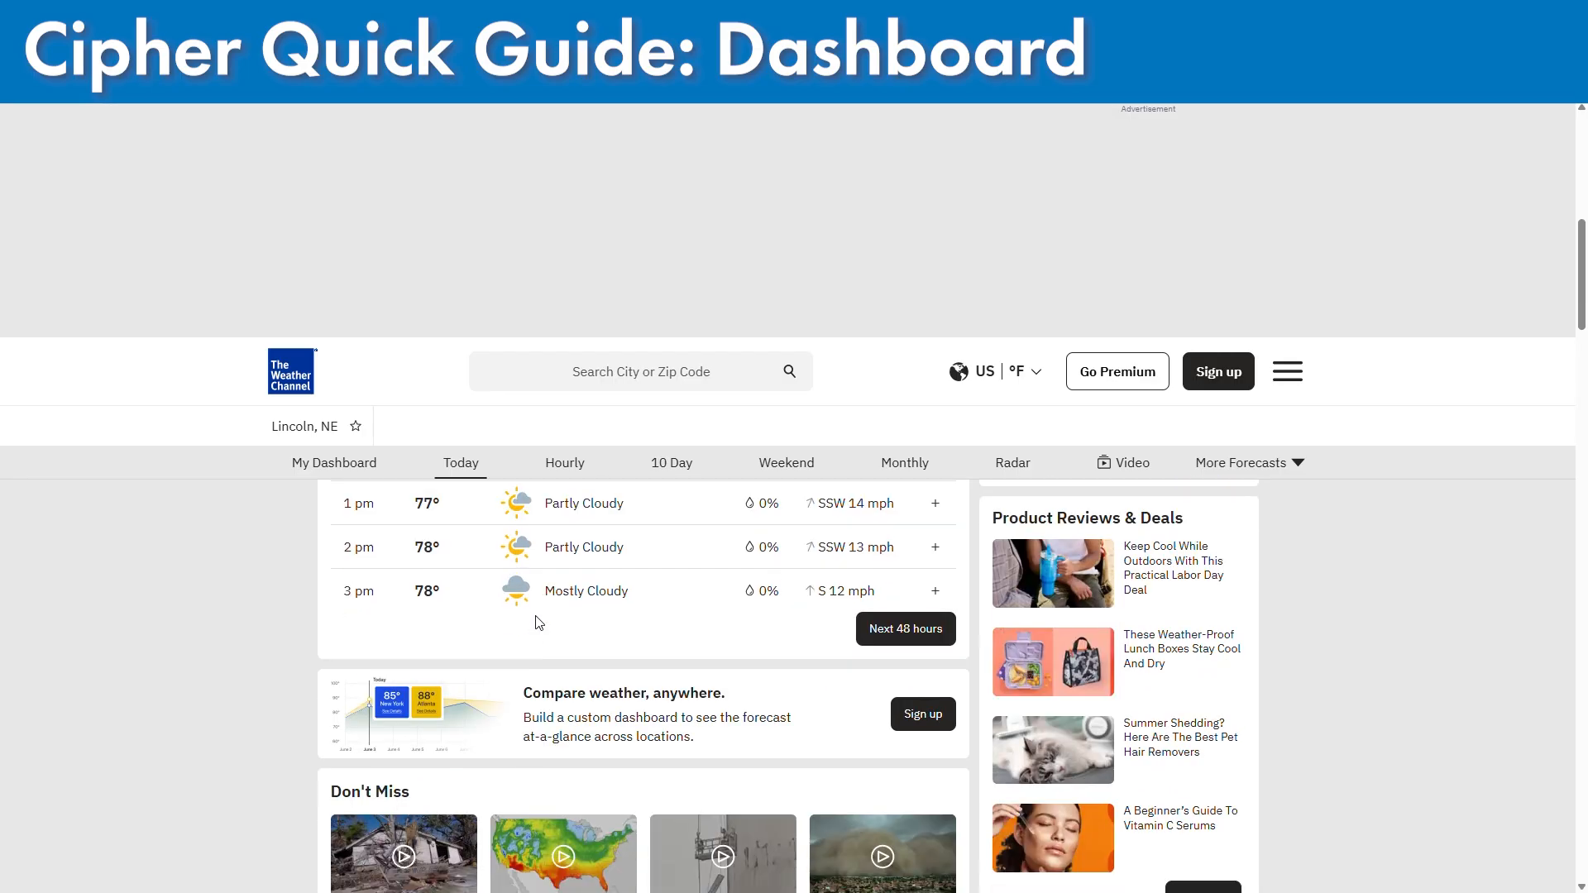
{"action": "scroll", "coordinate": [530, 612], "scroll_direction": "up", "scroll_amount": 9}
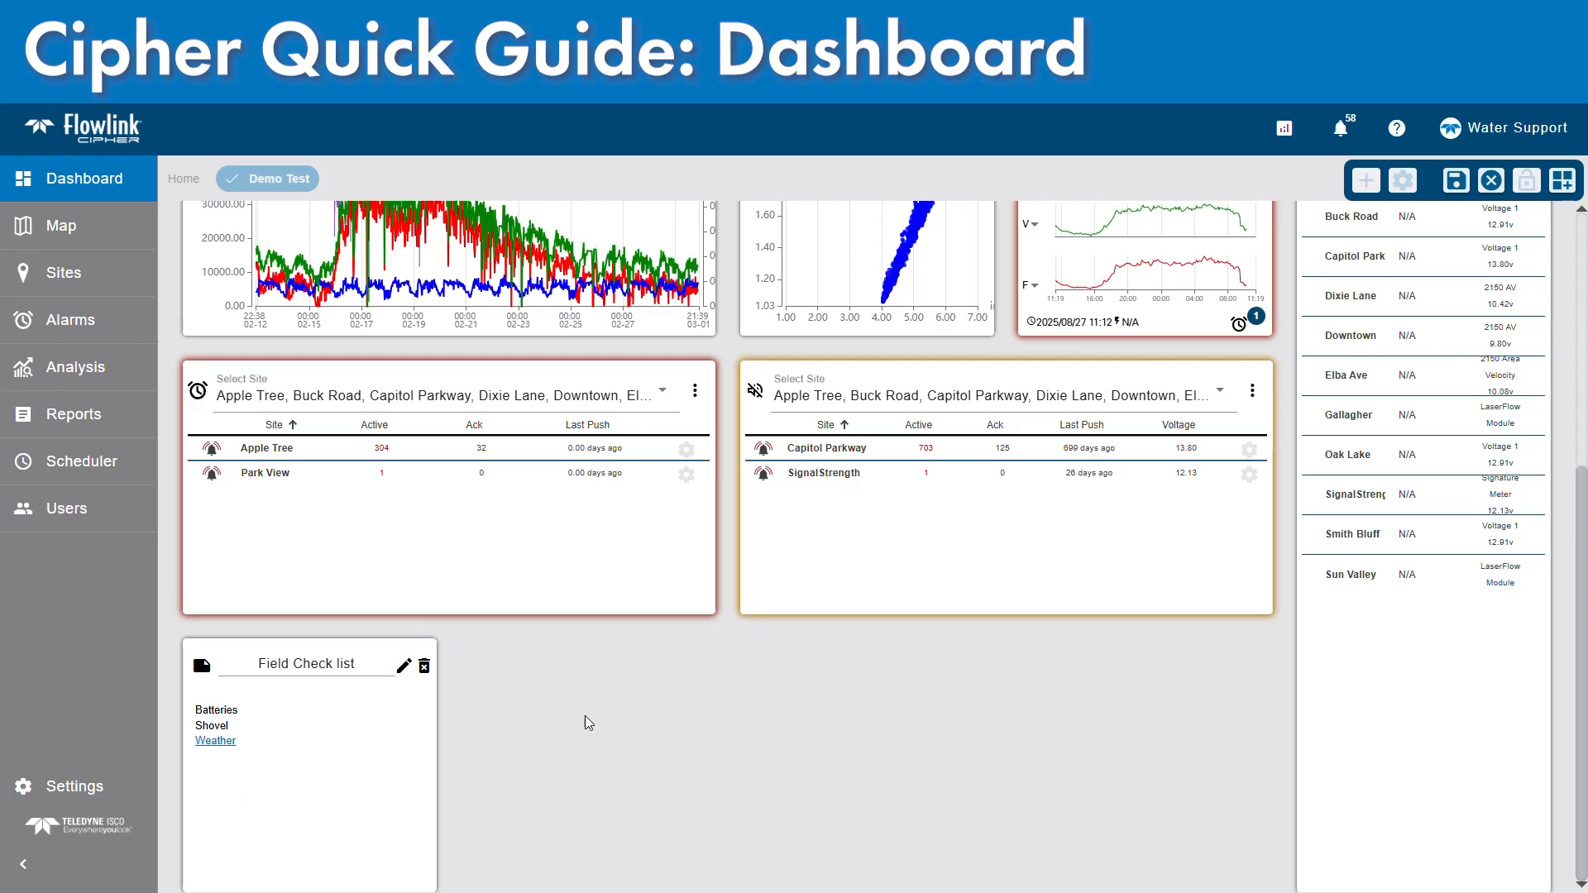
Save the changes to the Demo Test dashboard.
{"action": "scroll", "coordinate": [791, 712], "scroll_direction": "up", "scroll_amount": 4}
{"action": "scroll", "coordinate": [733, 679], "scroll_direction": "up", "scroll_amount": 1}
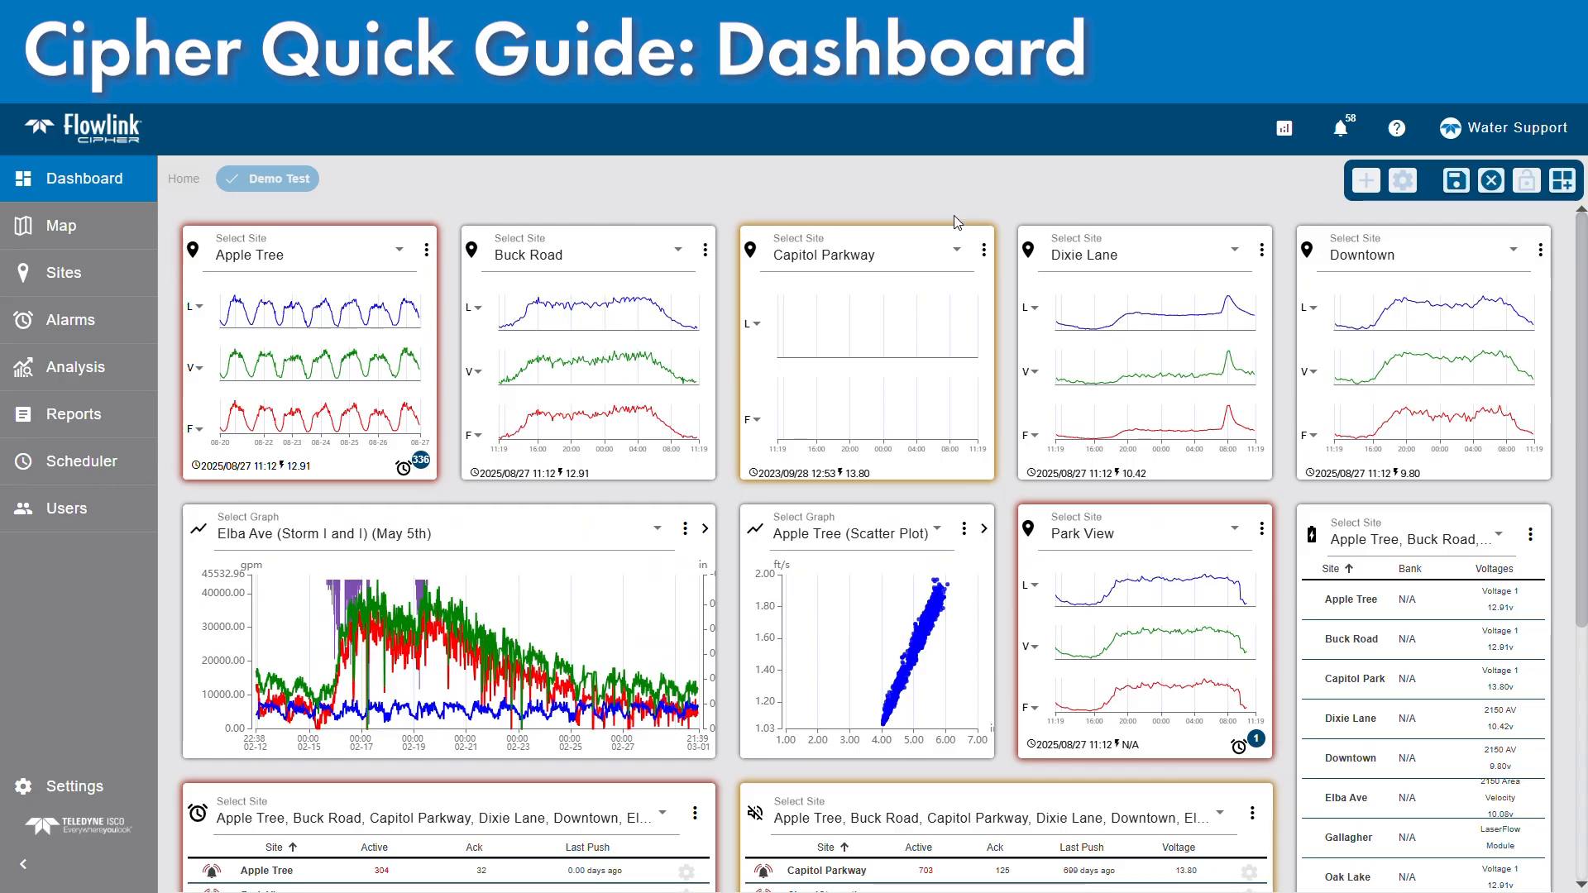
{"action": "left_click", "coordinate": [1448, 179]}
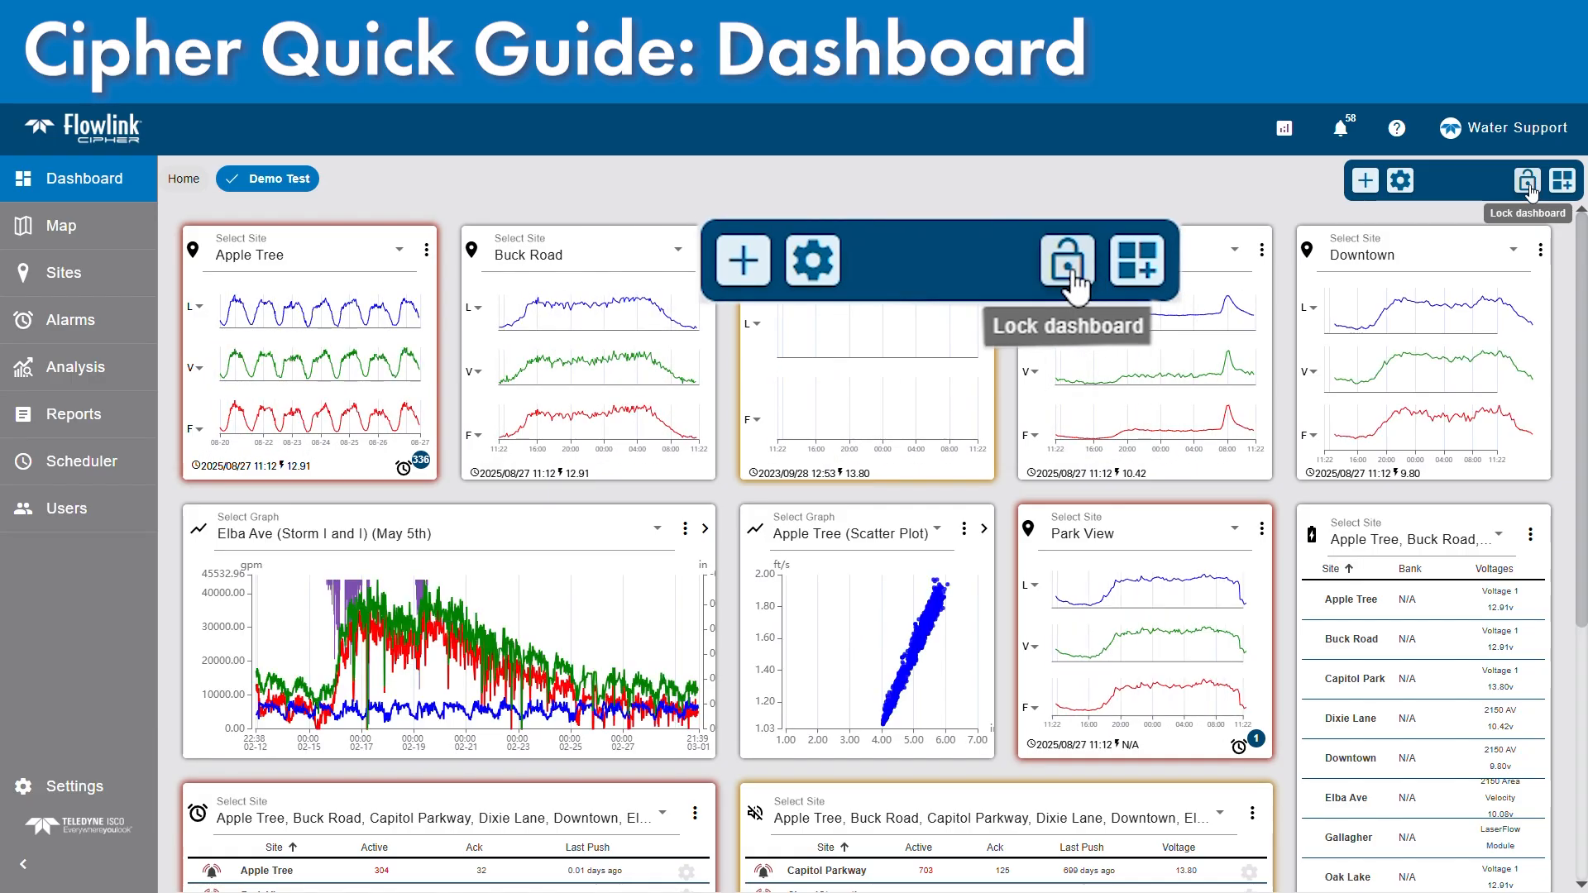
Lock the Demo Test dashboard against layout changes and look over its gadgets.
{"action": "left_click", "coordinate": [1527, 182]}
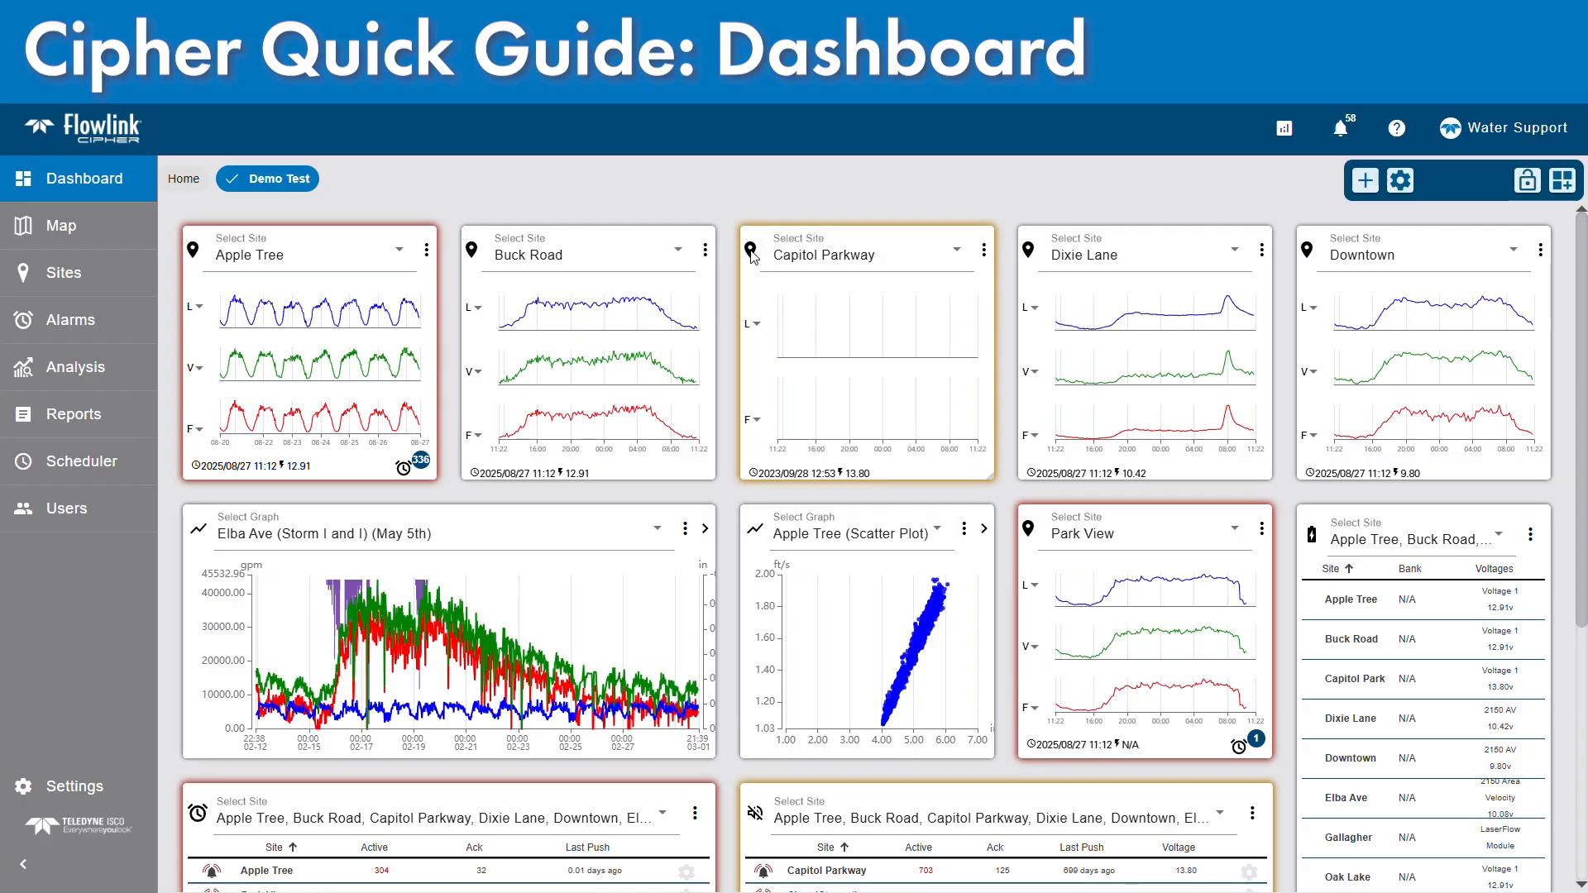
{"action": "mouse_move", "coordinate": [751, 253]}
{"action": "left_mouse_down"}
{"action": "mouse_move", "coordinate": [852, 256]}
{"action": "mouse_move", "coordinate": [776, 260]}
{"action": "left_mouse_up"}
{"action": "left_click", "coordinate": [1528, 182]}
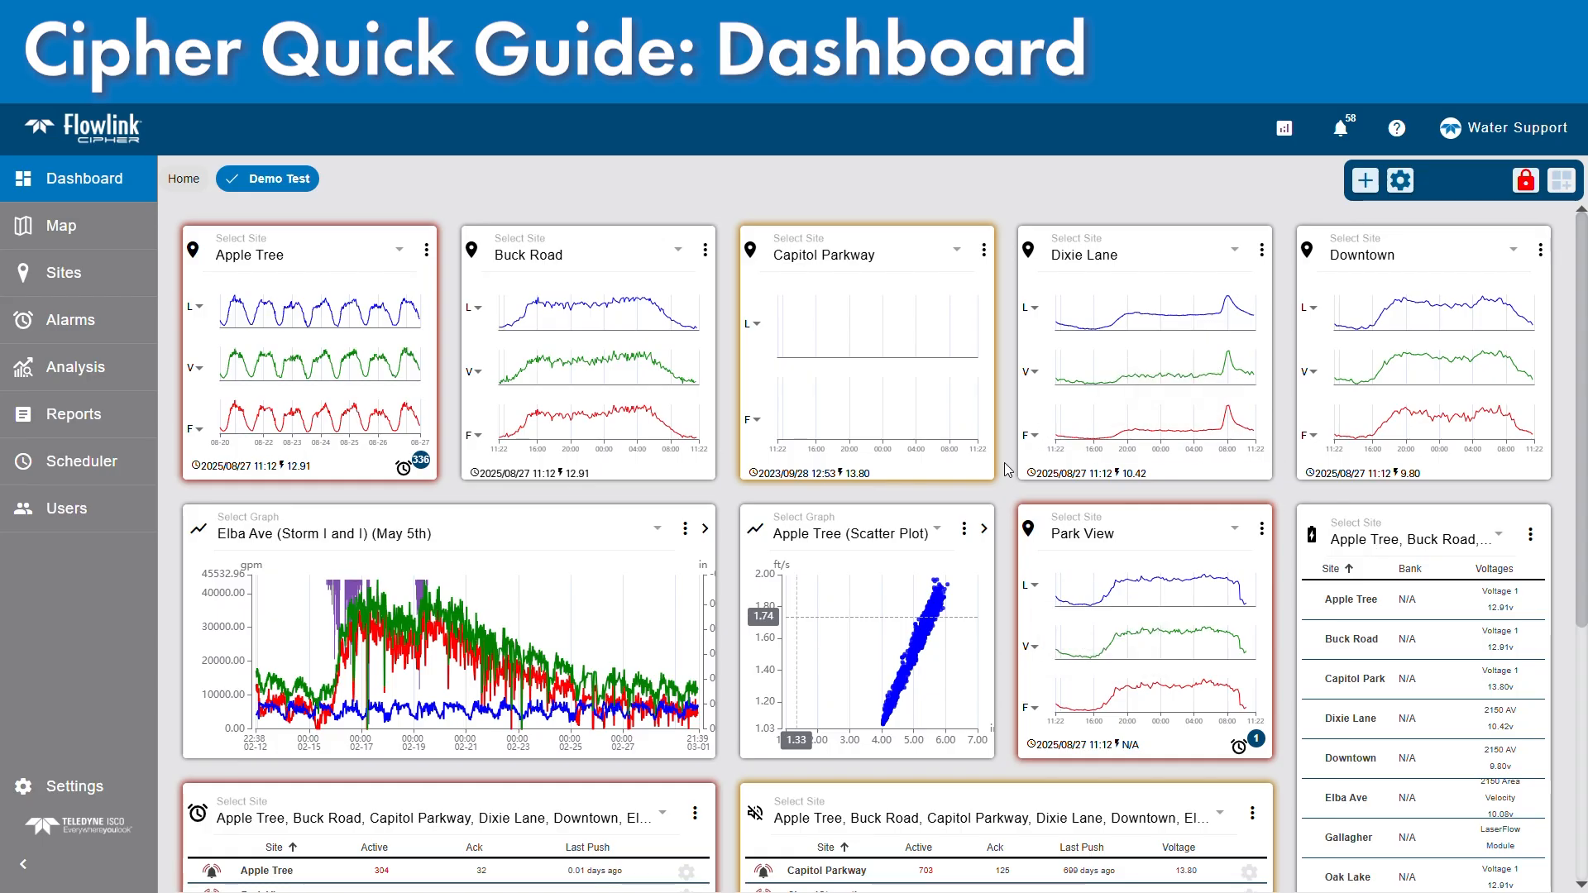
{"action": "scroll", "coordinate": [996, 519], "scroll_direction": "down", "scroll_amount": 5}
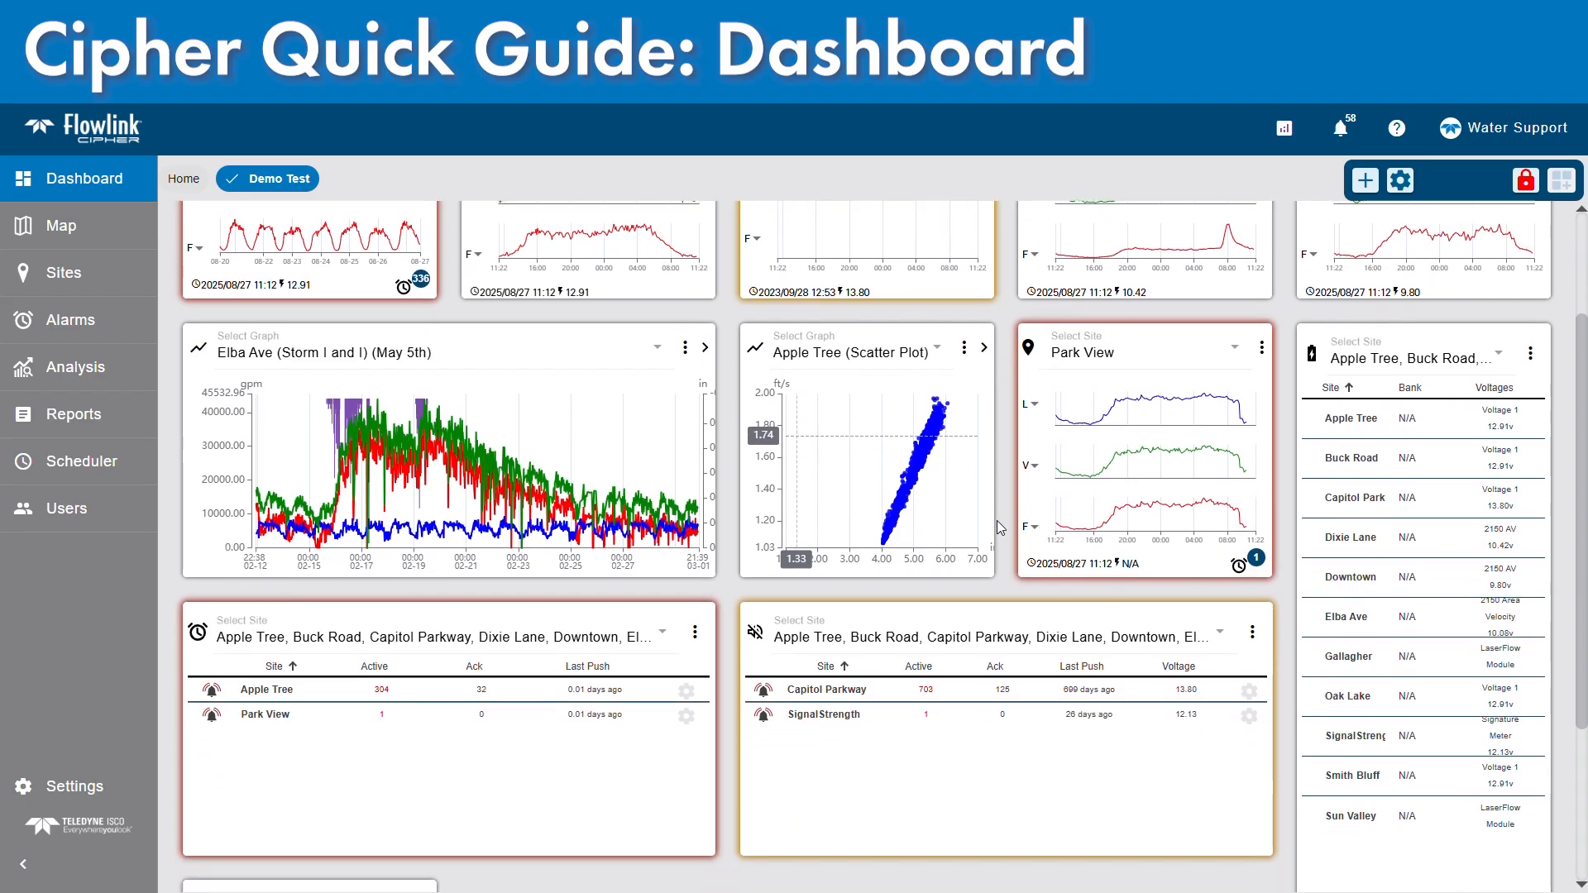
{"action": "scroll", "coordinate": [997, 577], "scroll_direction": "up", "scroll_amount": 5}
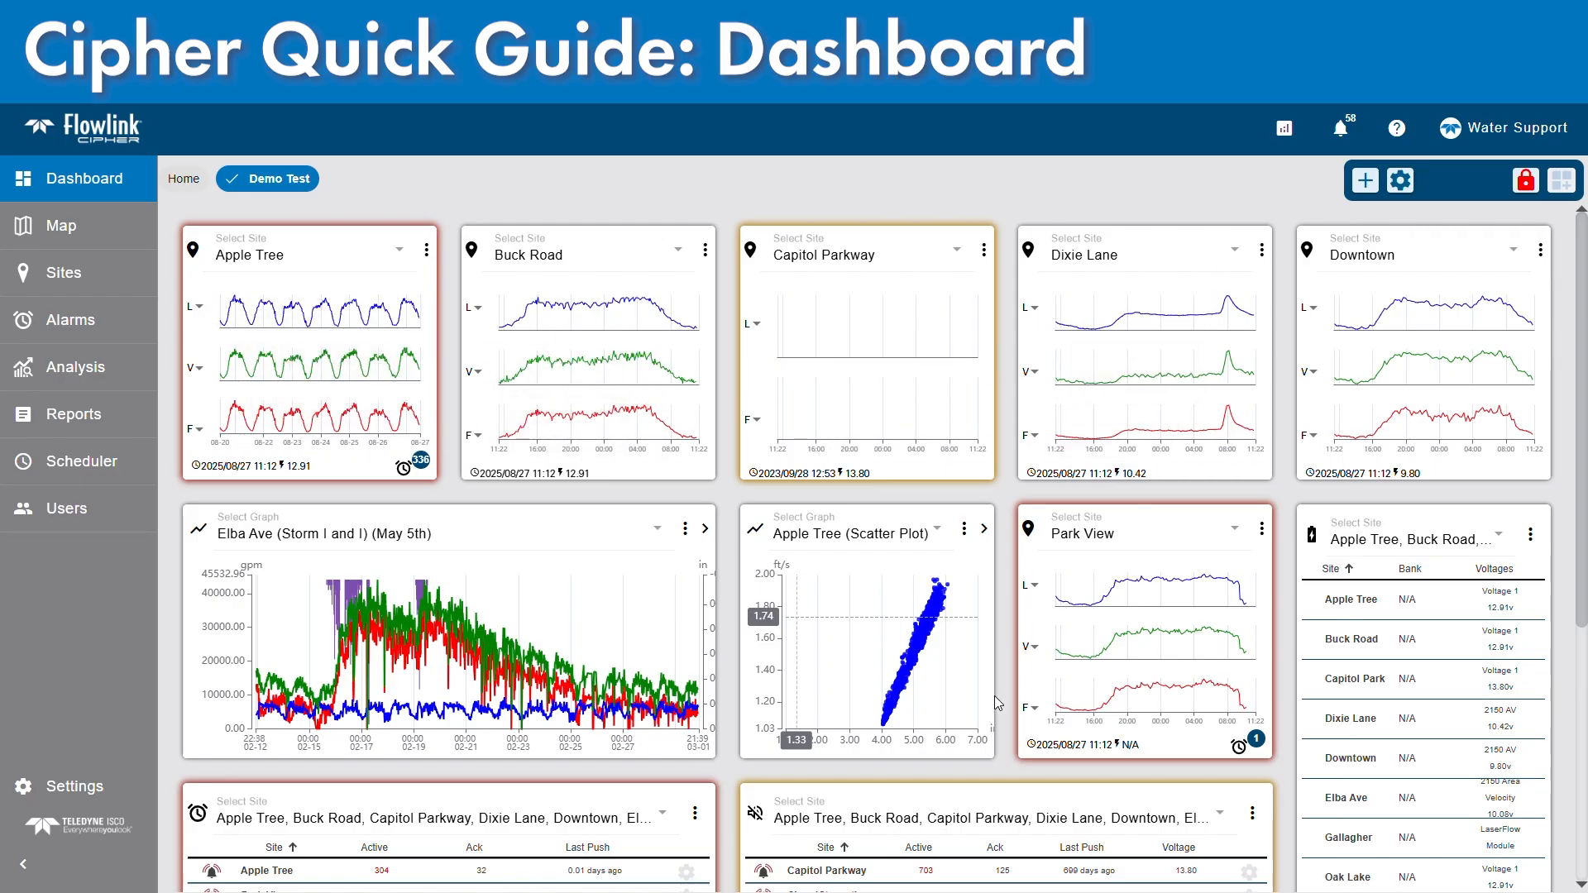
{"action": "scroll", "coordinate": [996, 718], "scroll_direction": "down", "scroll_amount": 5}
{"action": "scroll", "coordinate": [991, 709], "scroll_direction": "up", "scroll_amount": 5}
Unlock the Demo Test dashboard and look through the gadget types that can be added.
{"action": "left_click", "coordinate": [1527, 181]}
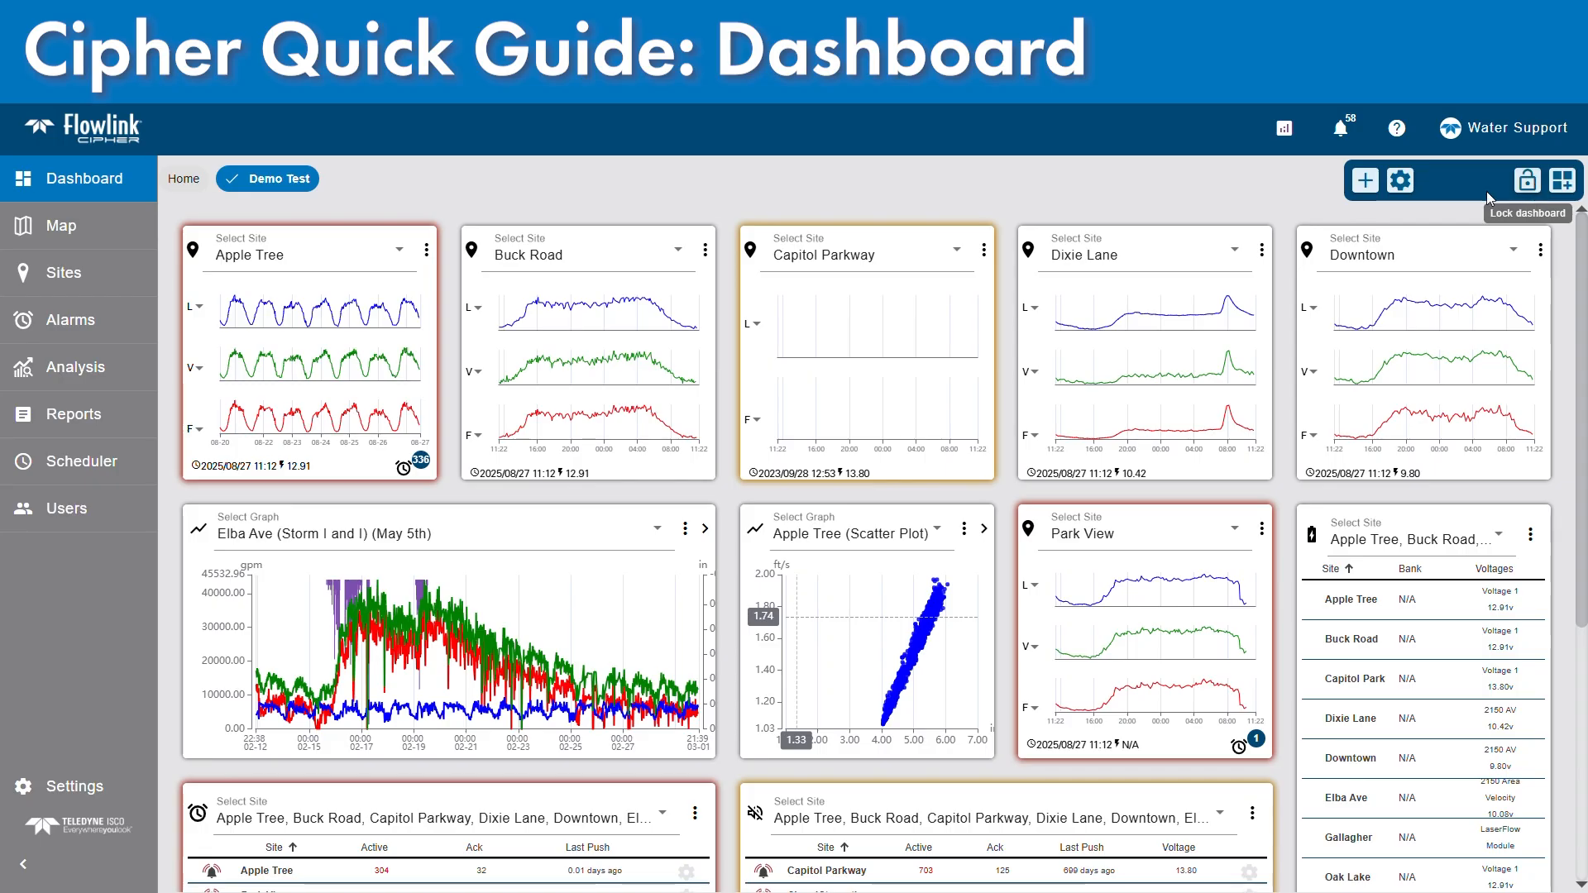
{"action": "left_click", "coordinate": [1567, 178]}
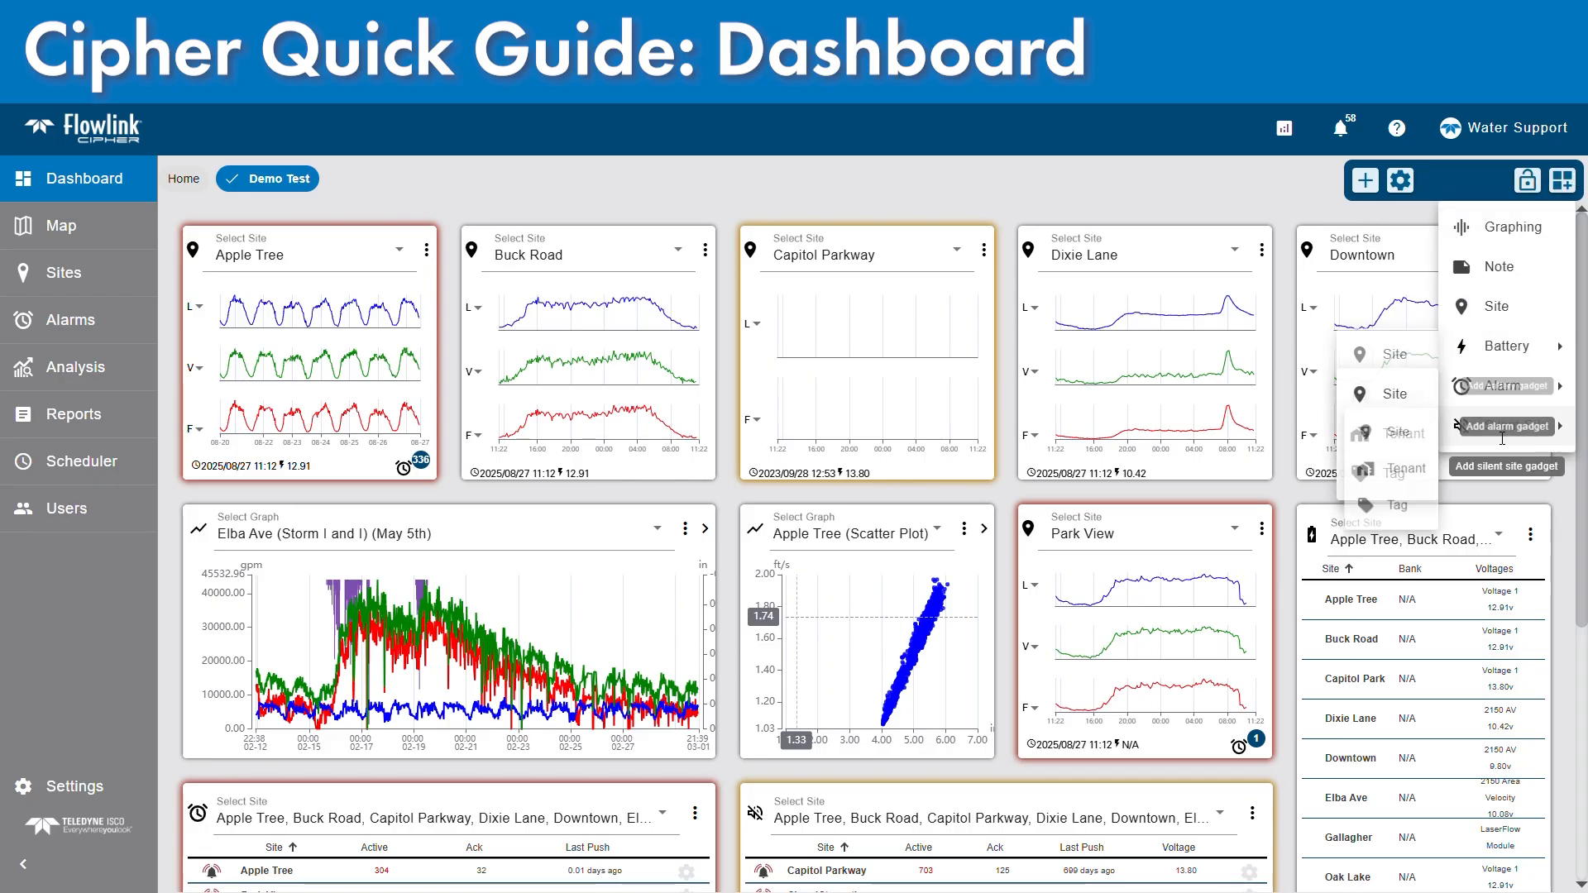
{"action": "left_click", "coordinate": [1506, 172]}
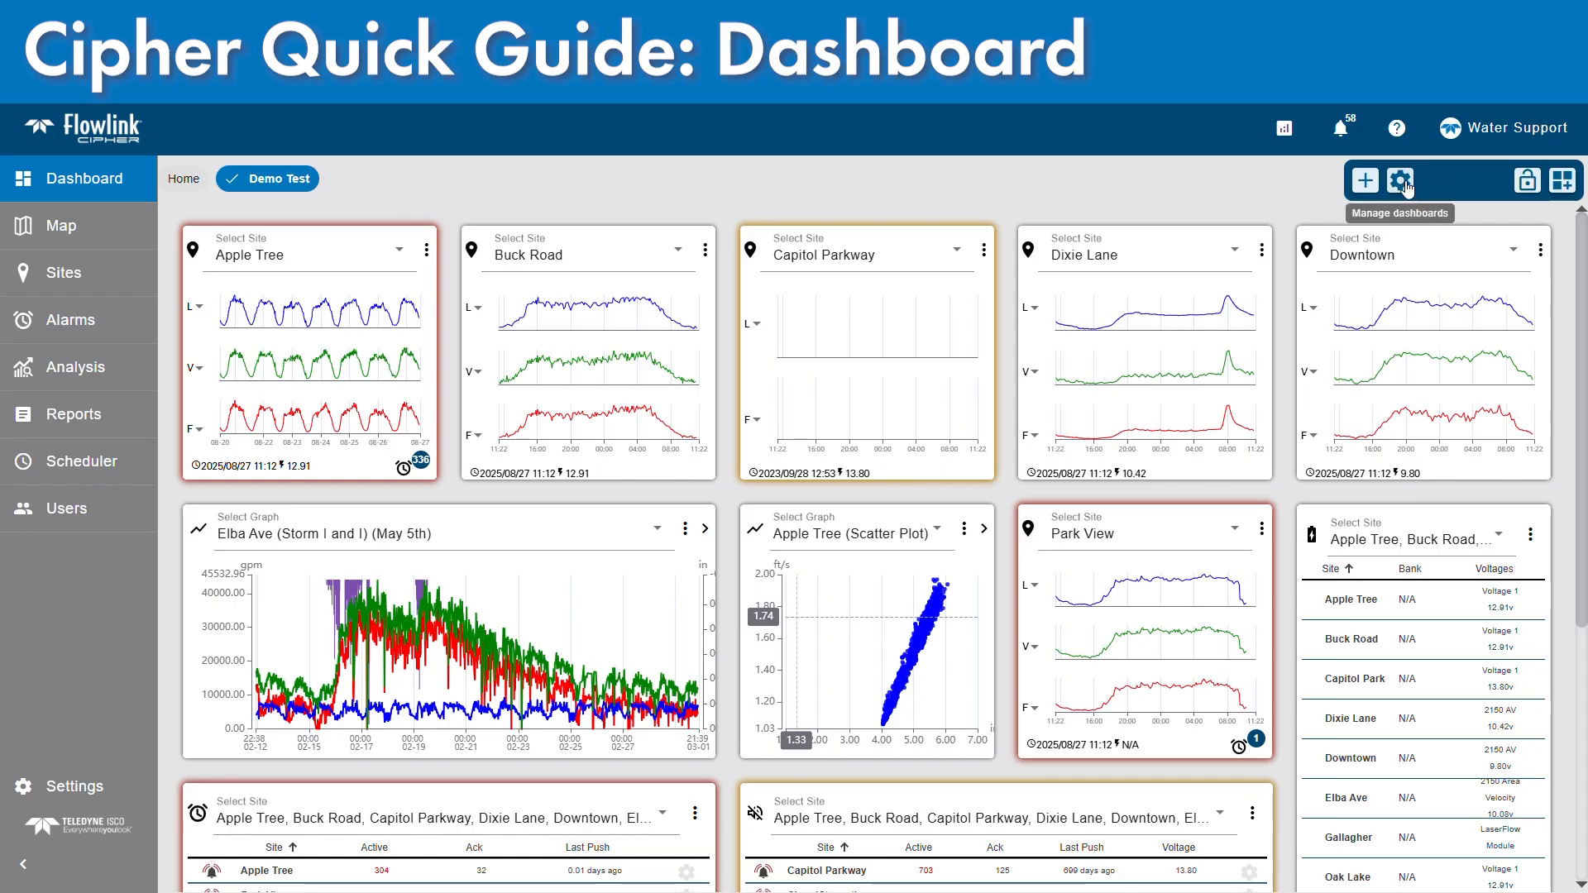
Examine the name and sharing options of the Demo Test dashboard in the dashboard manager without changing them.
{"action": "left_click", "coordinate": [1401, 181]}
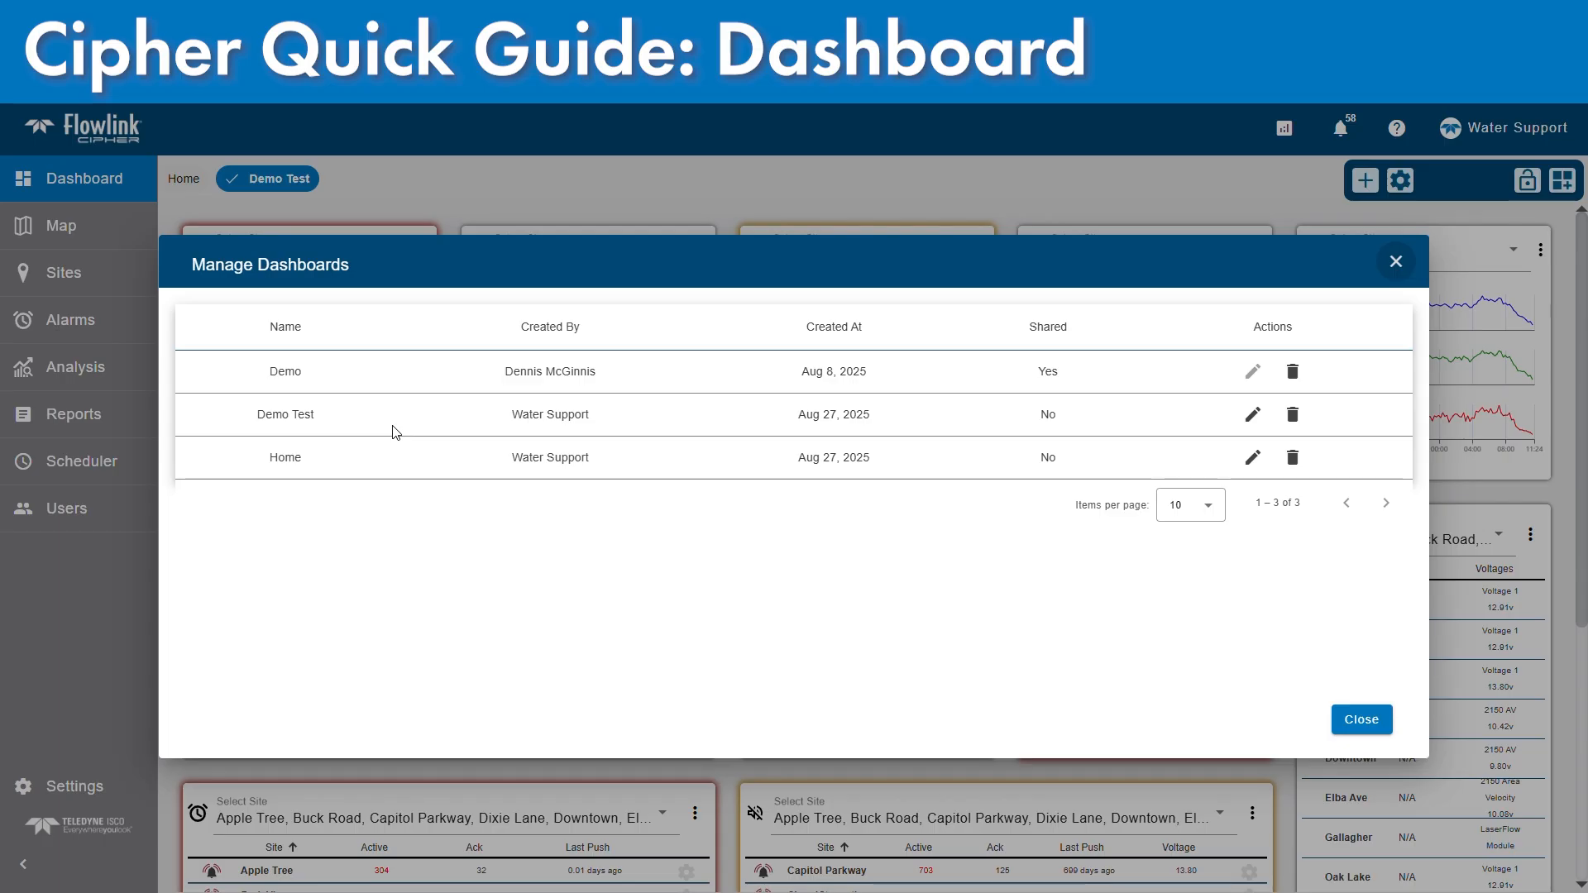
{"action": "left_click", "coordinate": [1253, 415]}
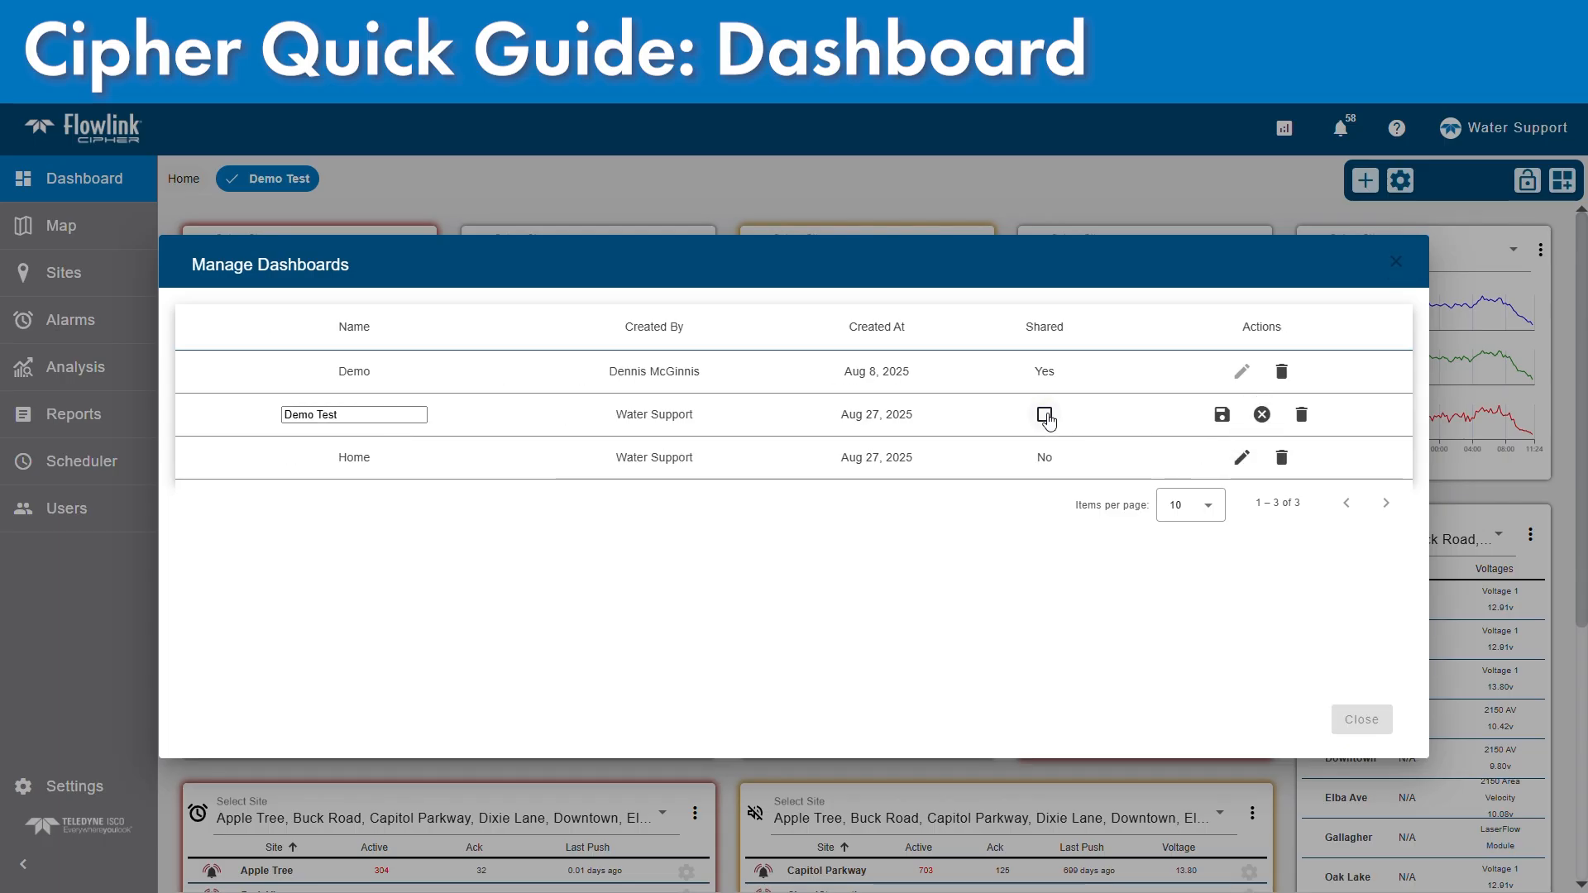
{"action": "left_click", "coordinate": [1262, 414]}
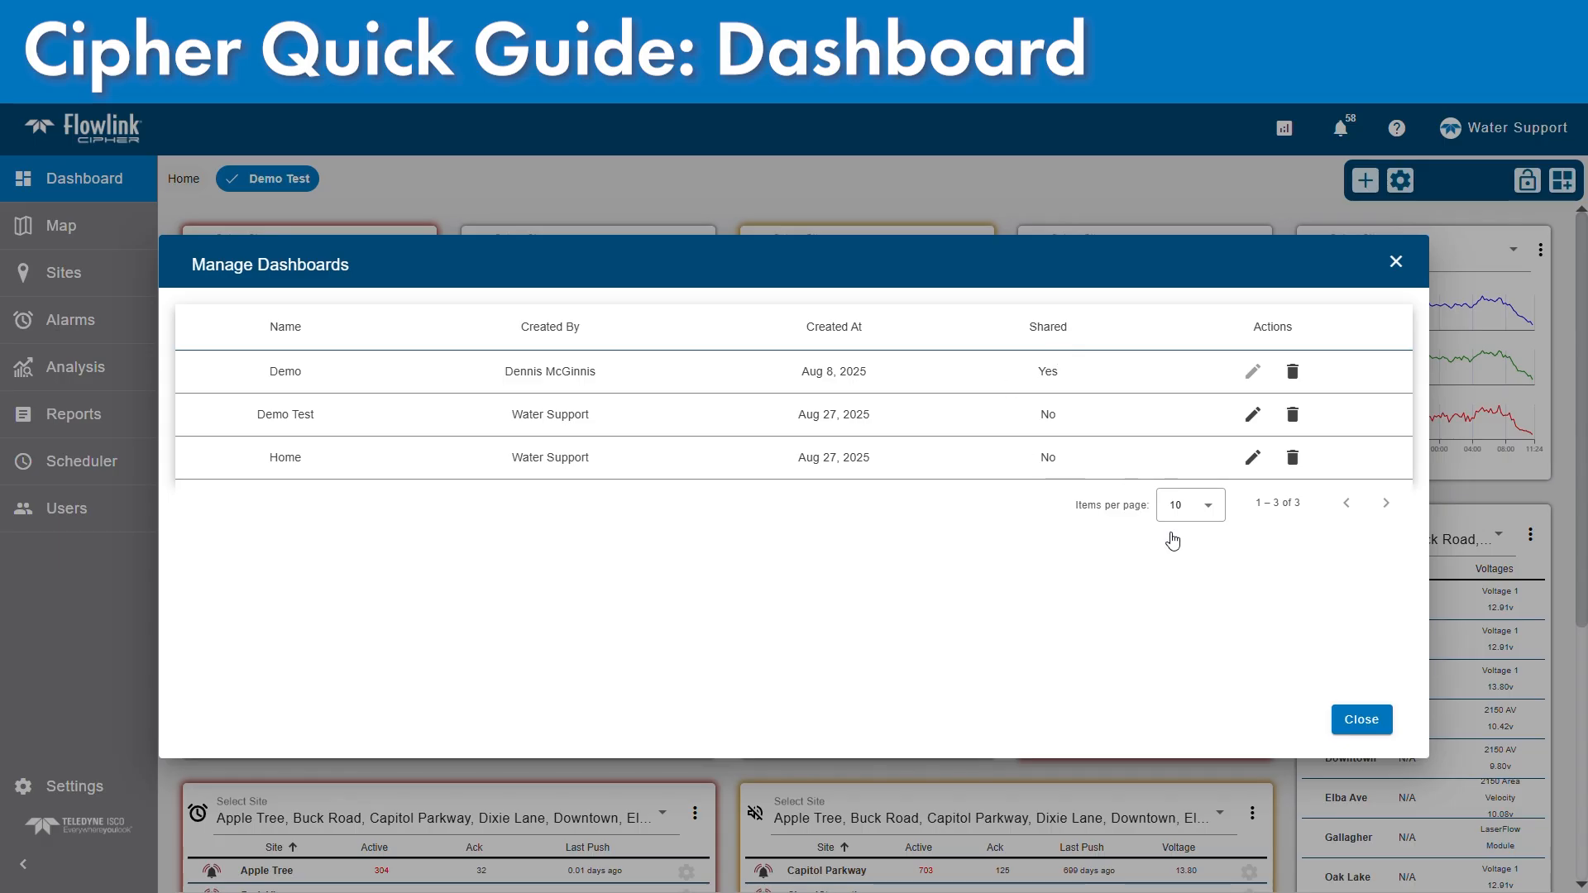
{"action": "left_click", "coordinate": [1362, 721]}
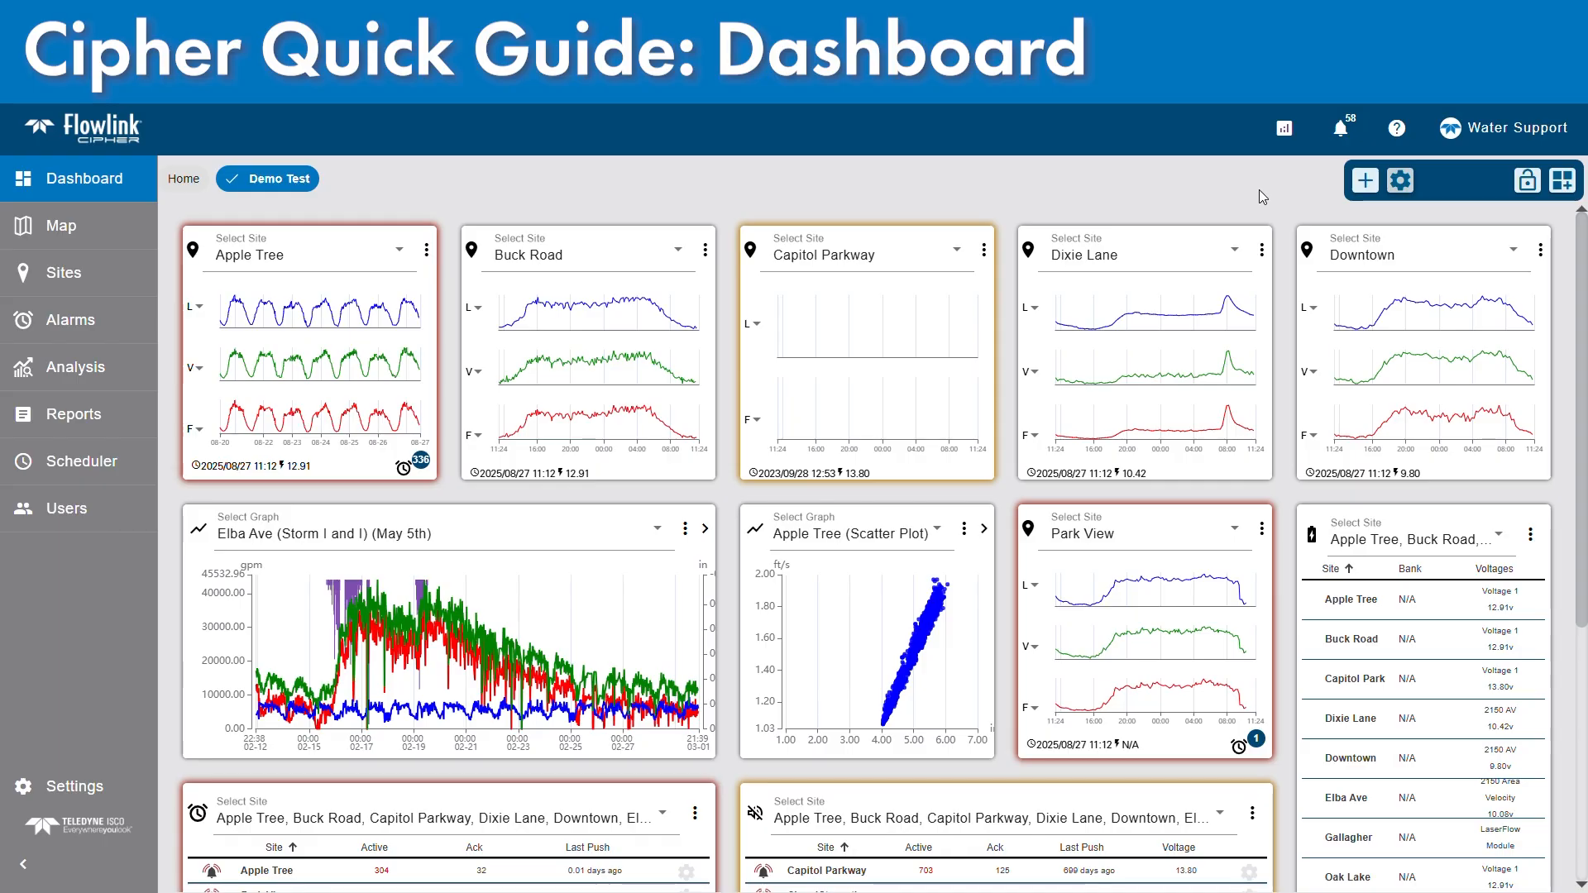
Create a new dashboard as a copy of the shared dashboard Demo, keeping Demo as its name.
{"action": "left_click", "coordinate": [1365, 182]}
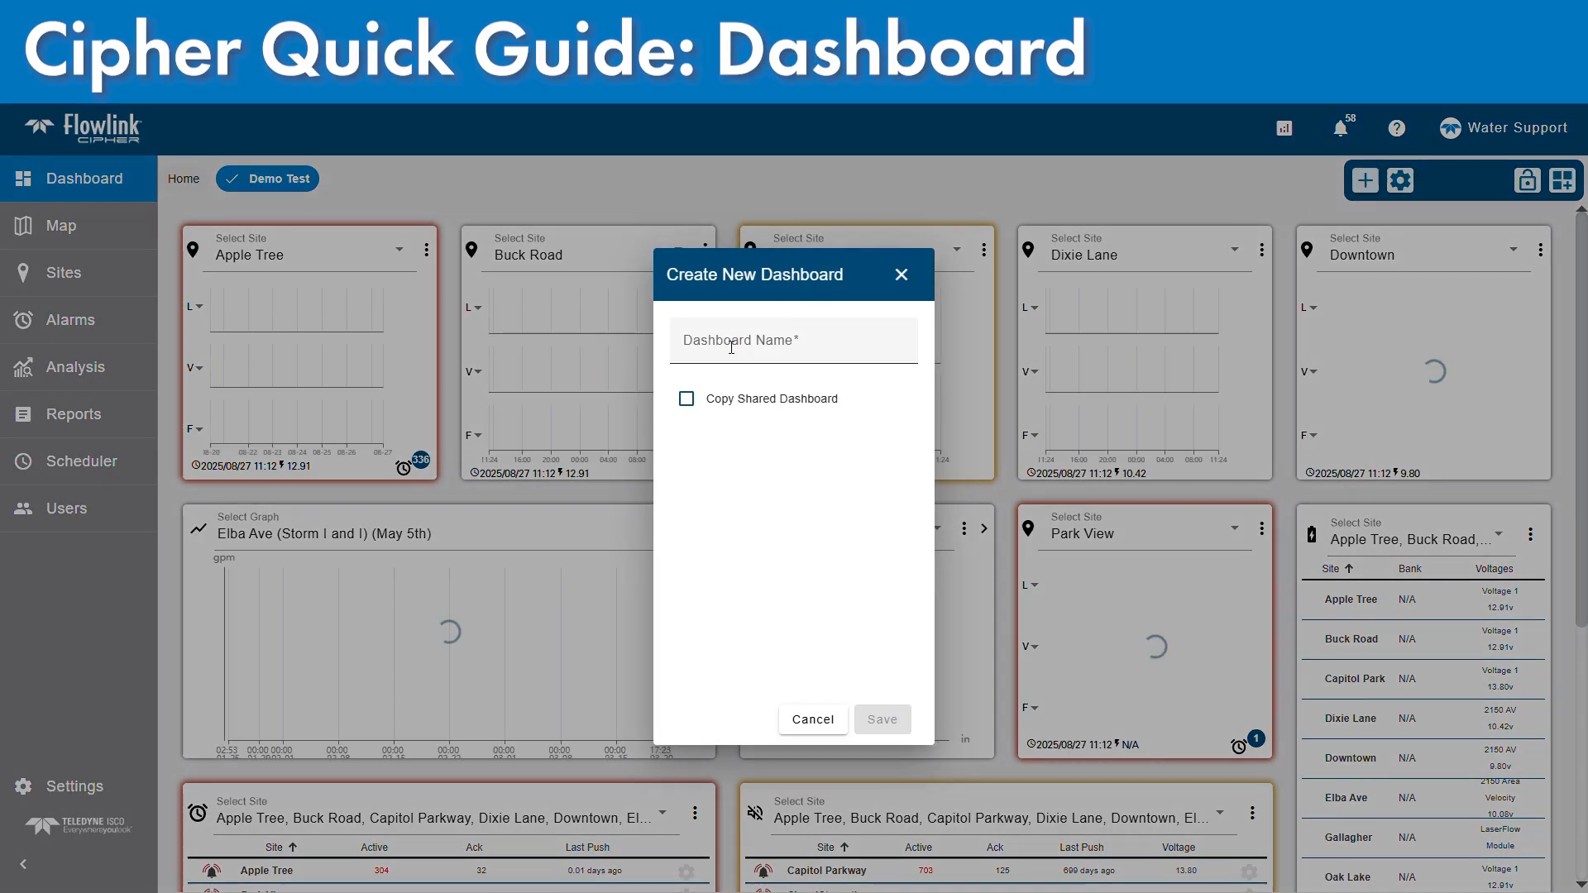
{"action": "left_click", "coordinate": [732, 346]}
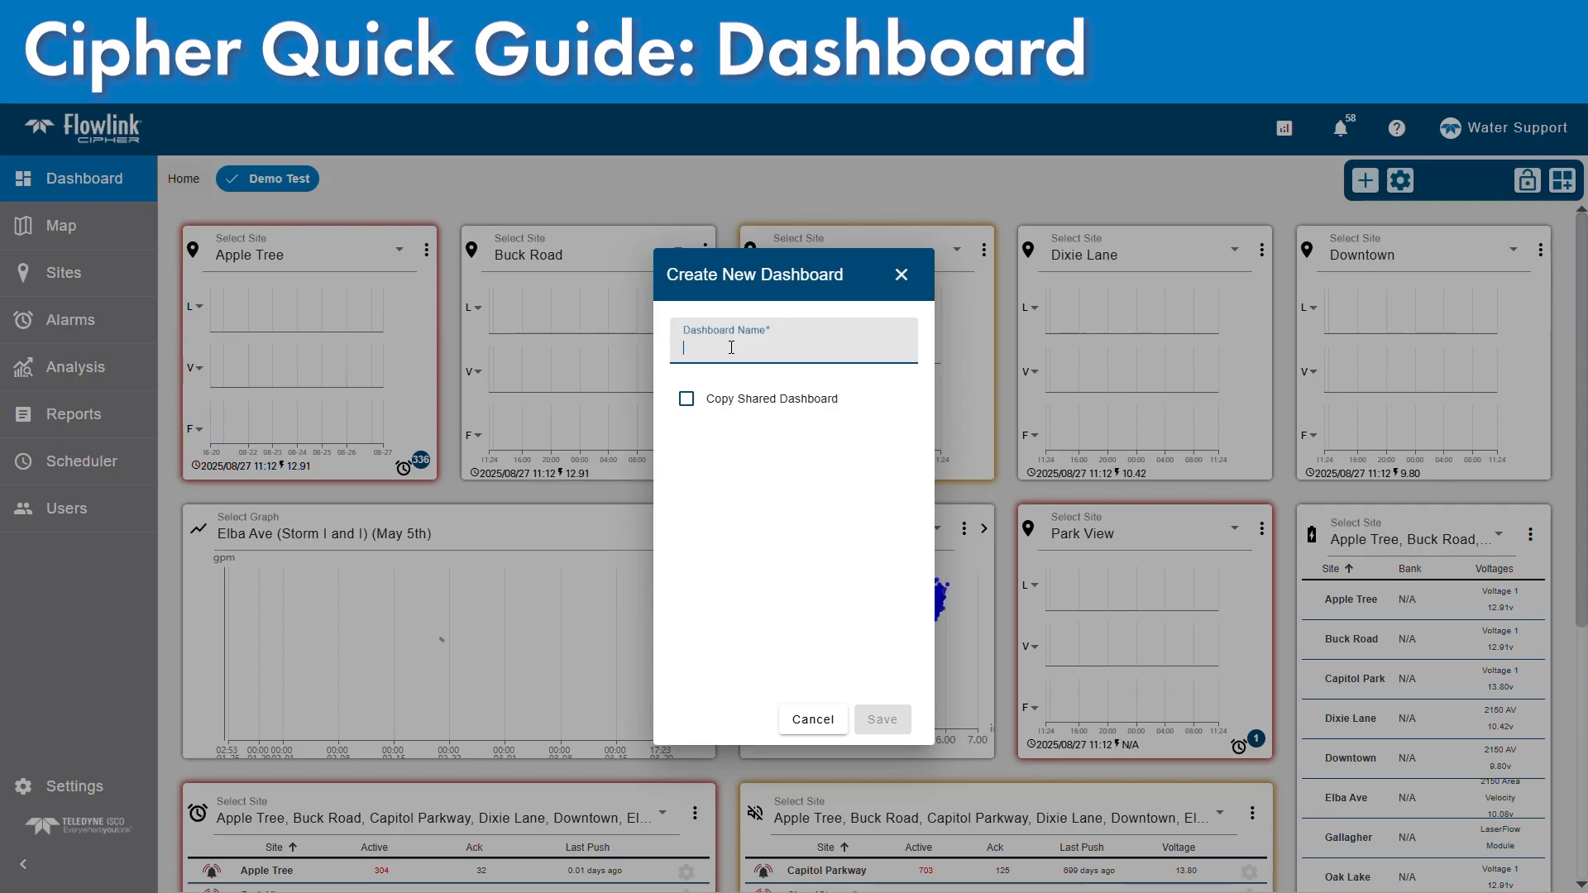
{"action": "left_click", "coordinate": [687, 400]}
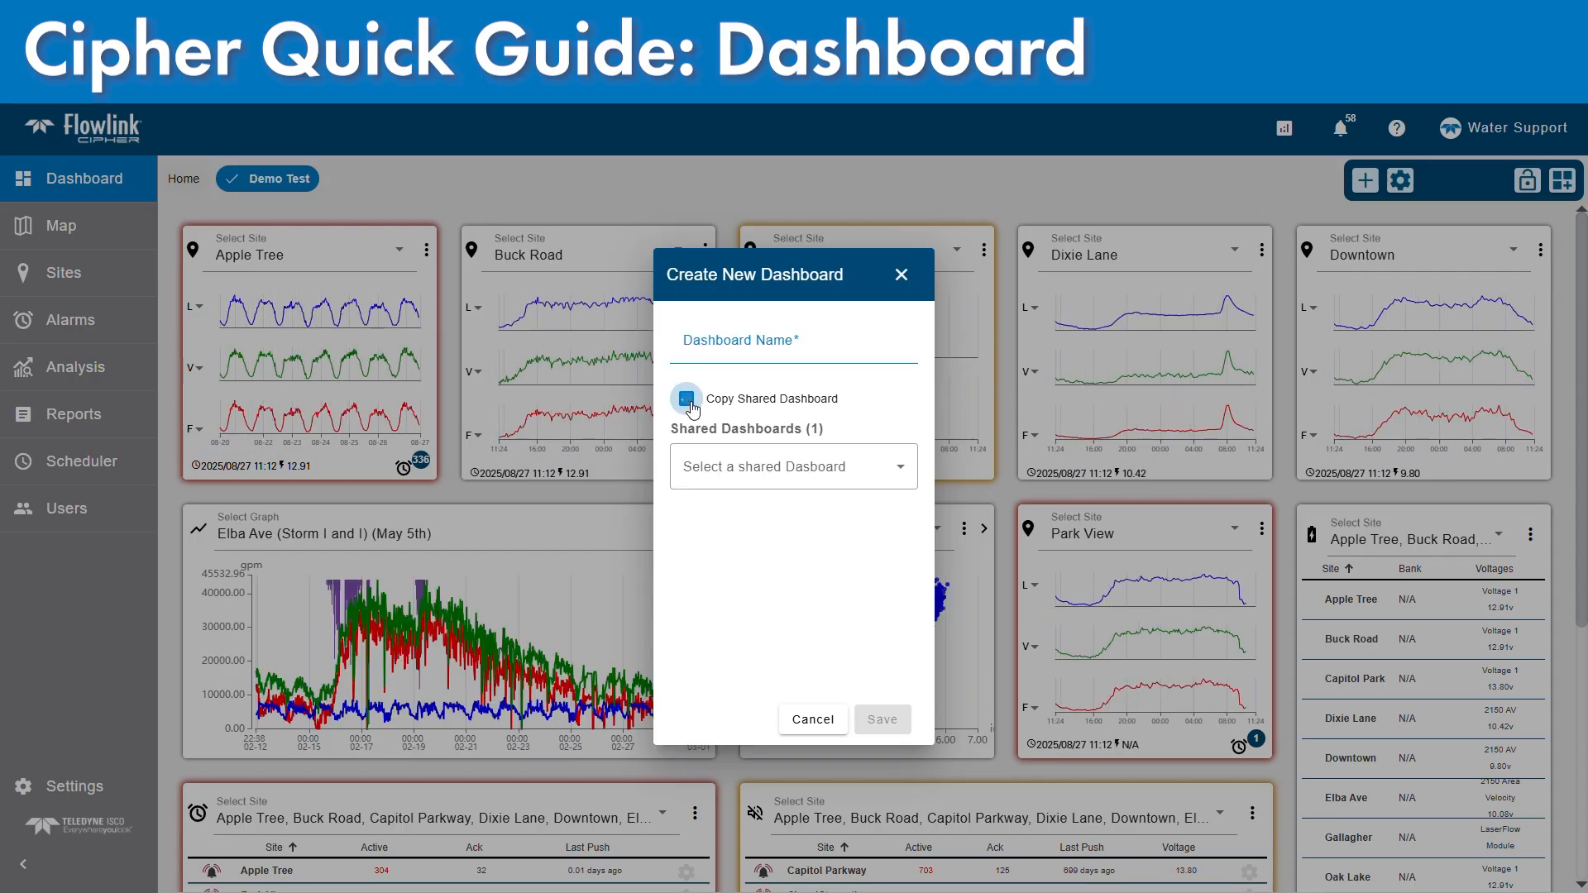
{"action": "left_click", "coordinate": [827, 467]}
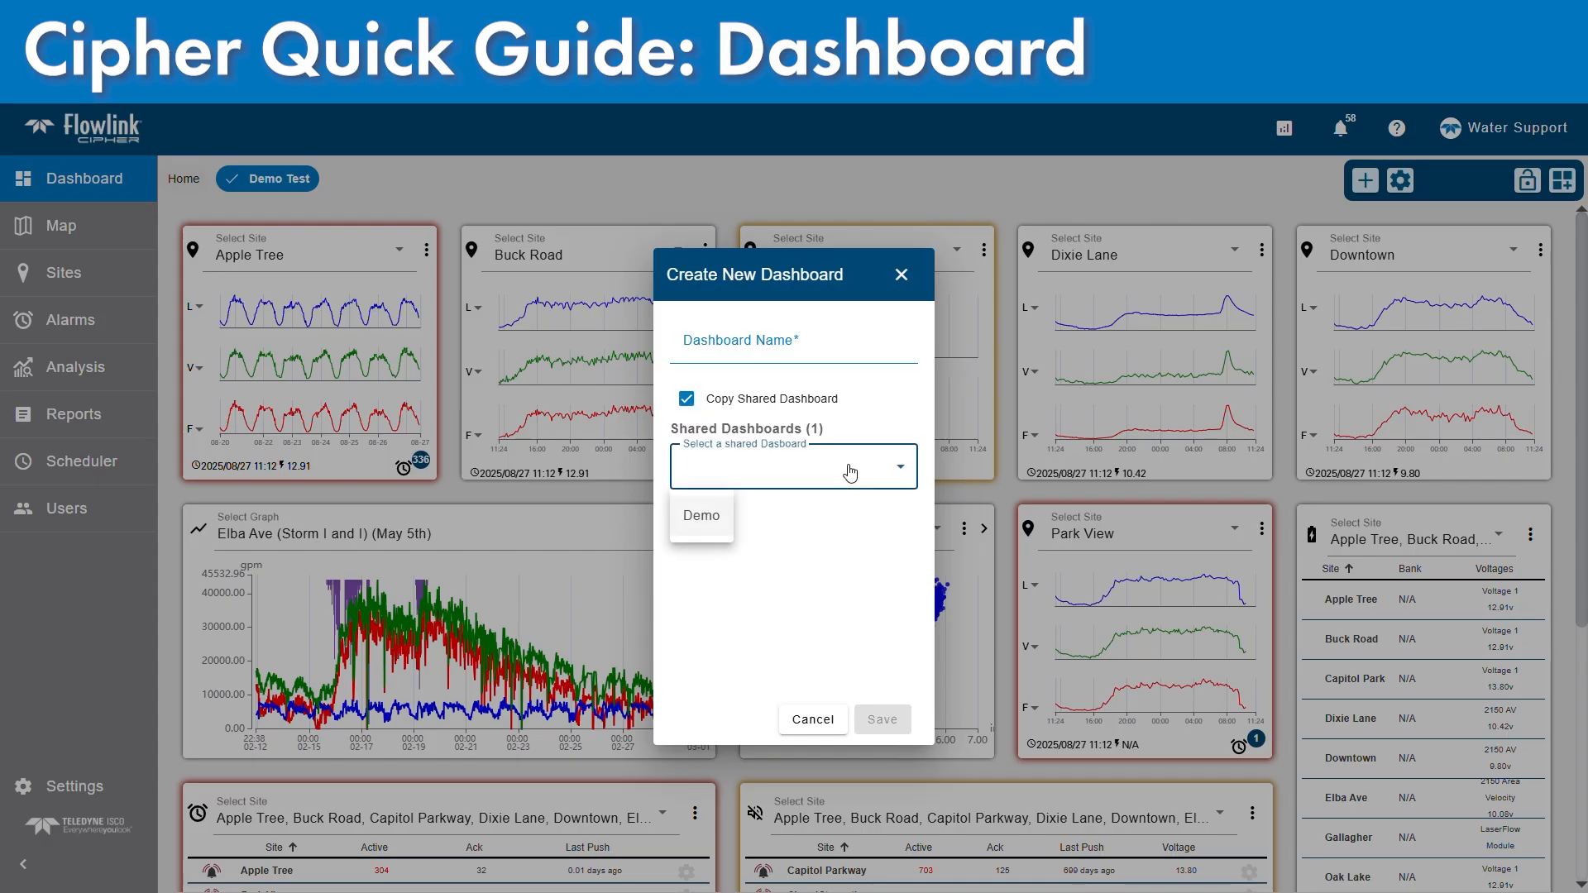
{"action": "left_click", "coordinate": [719, 521]}
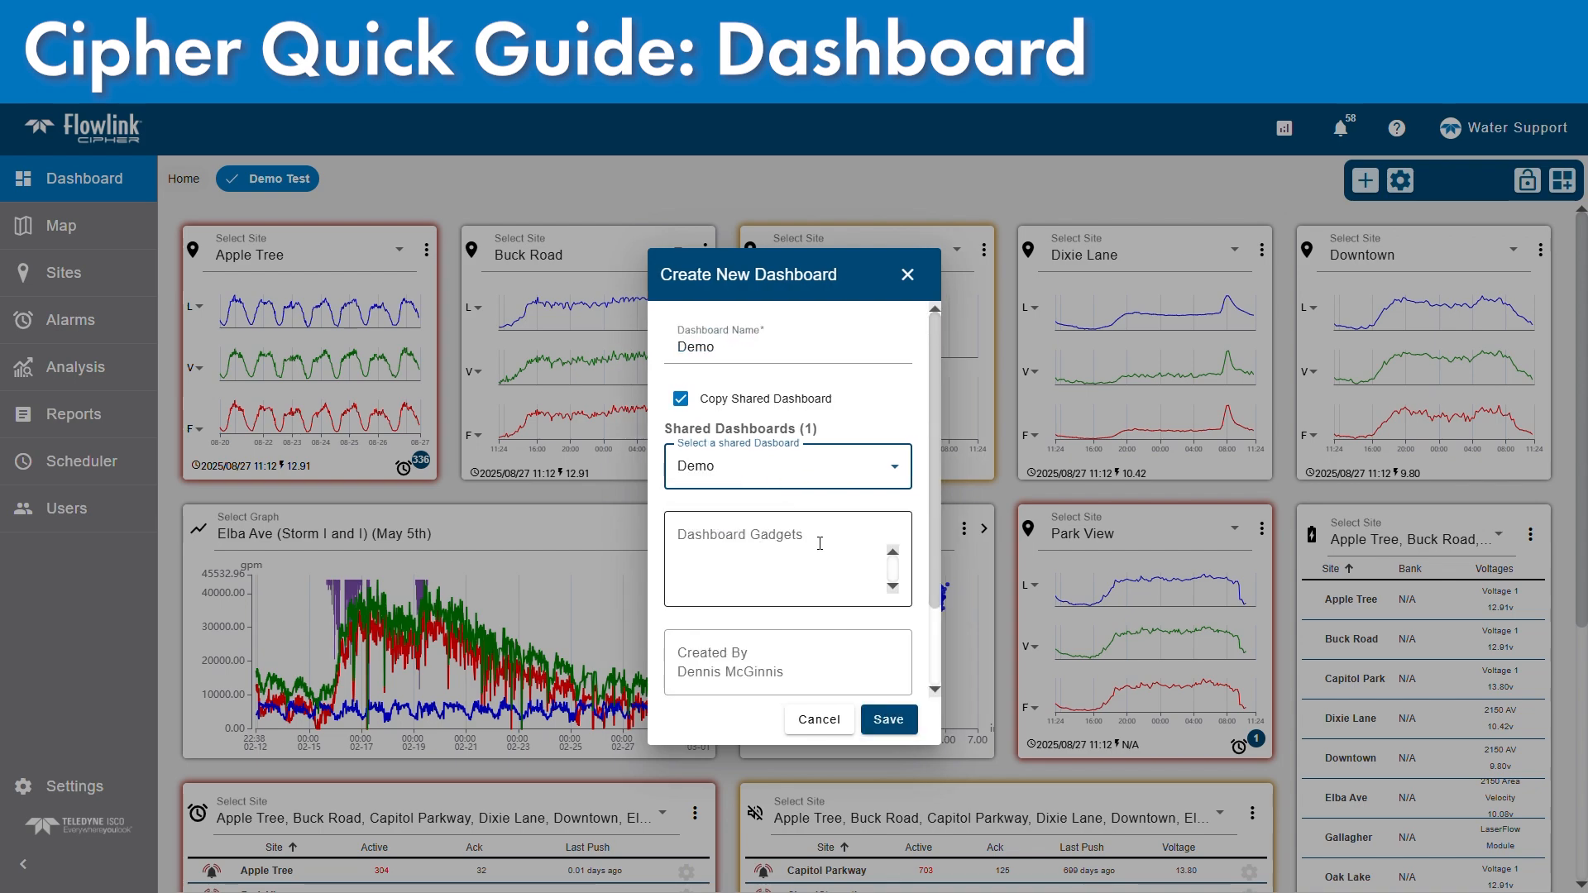
{"action": "scroll", "coordinate": [823, 555], "scroll_direction": "down", "scroll_amount": 3}
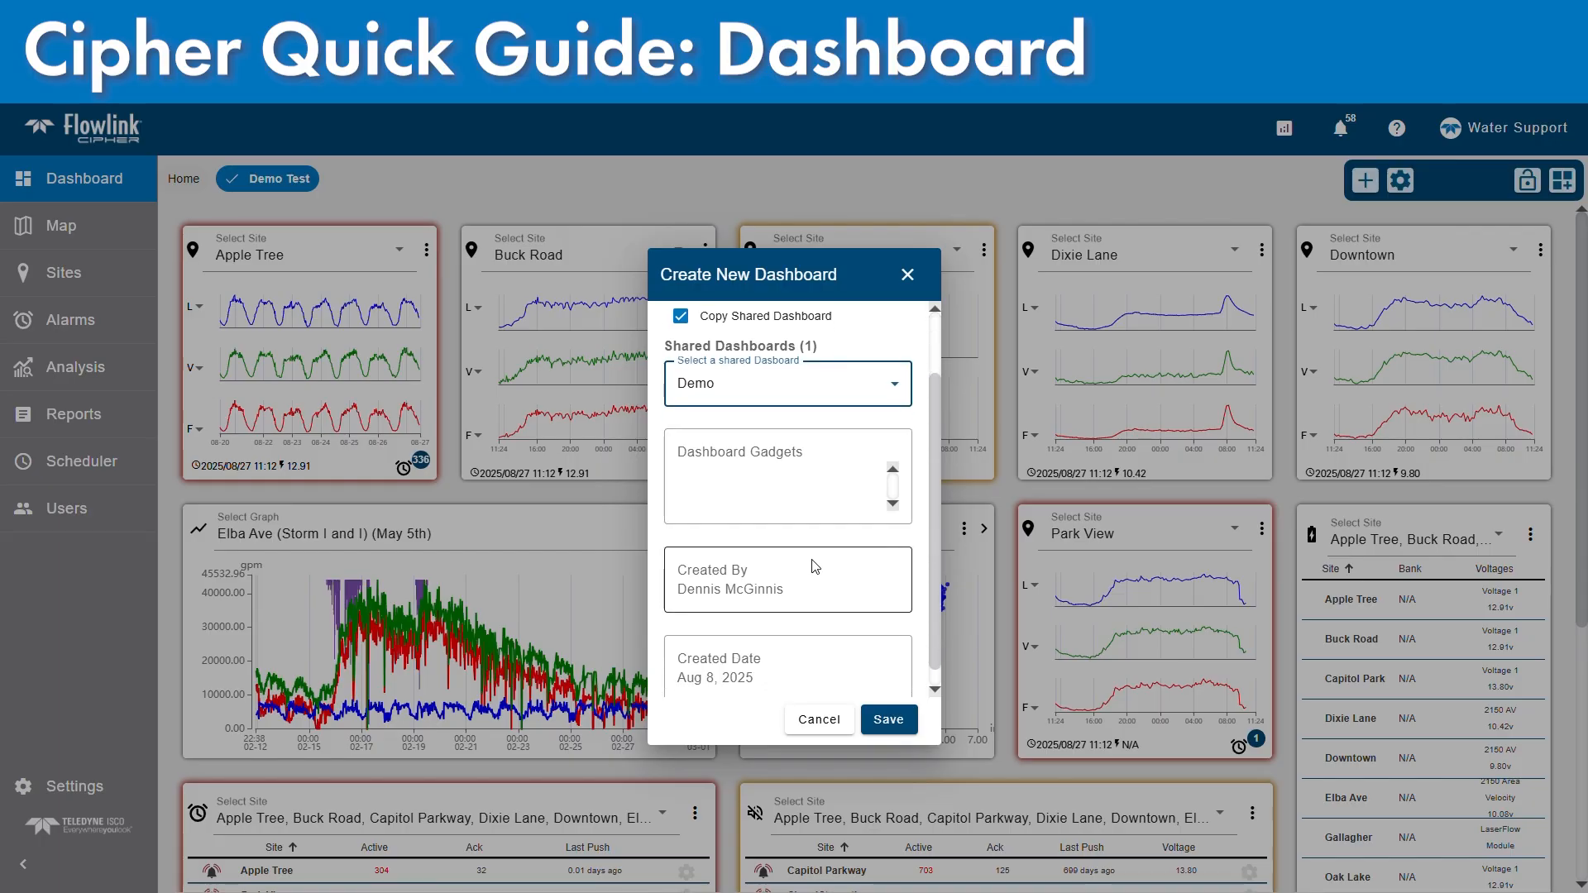
{"action": "left_click", "coordinate": [888, 720]}
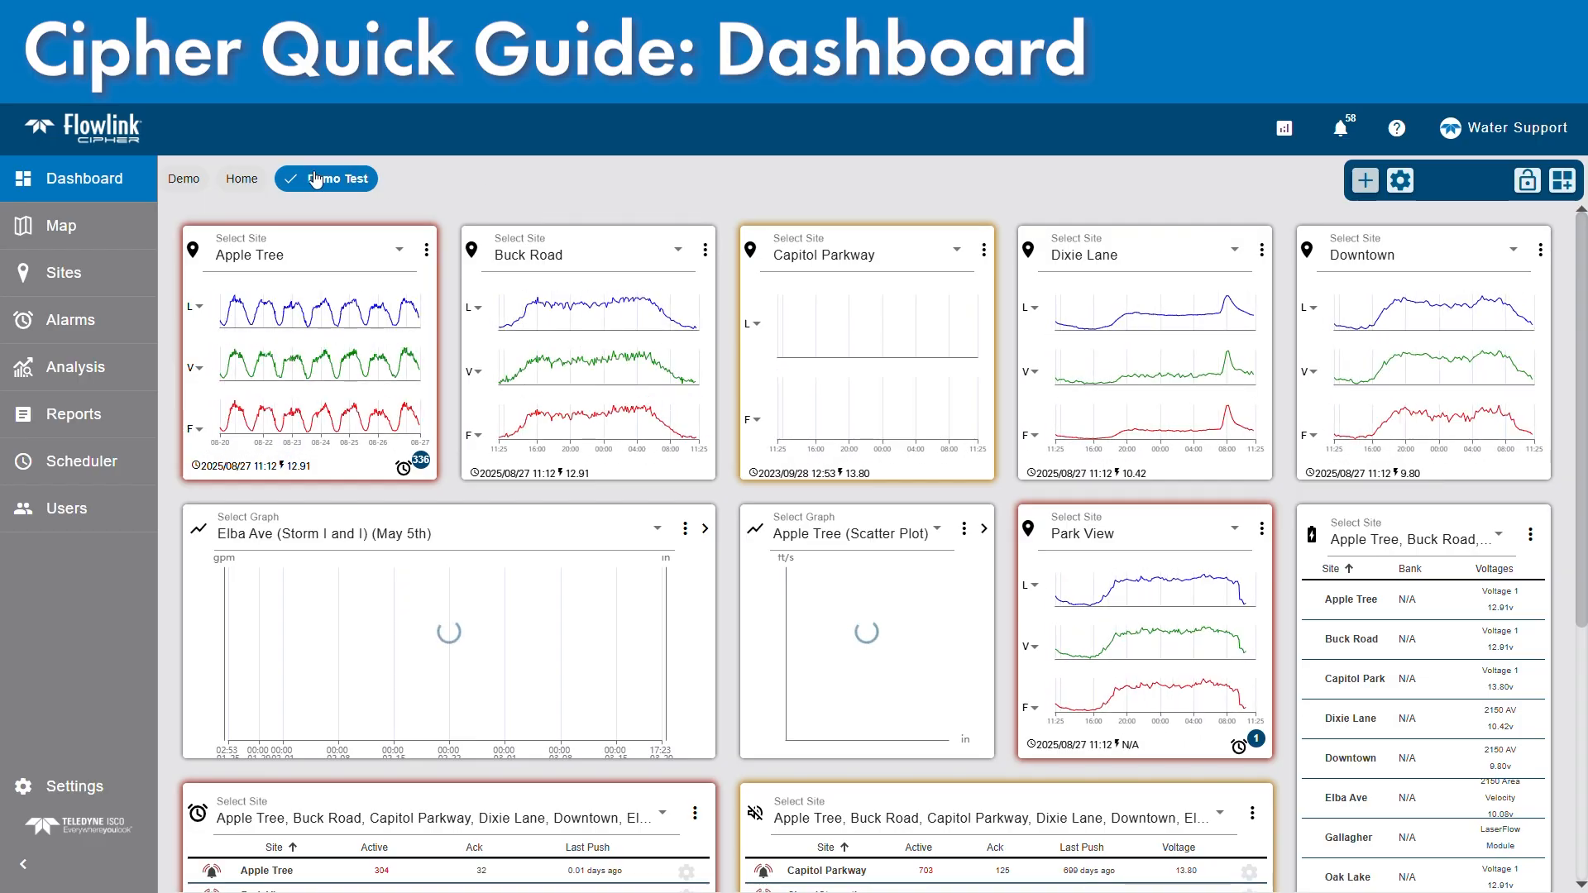
Open the Demo dashboard and move the Buck Road site gadget below the Apple Tree gadget.
{"action": "left_click", "coordinate": [189, 183]}
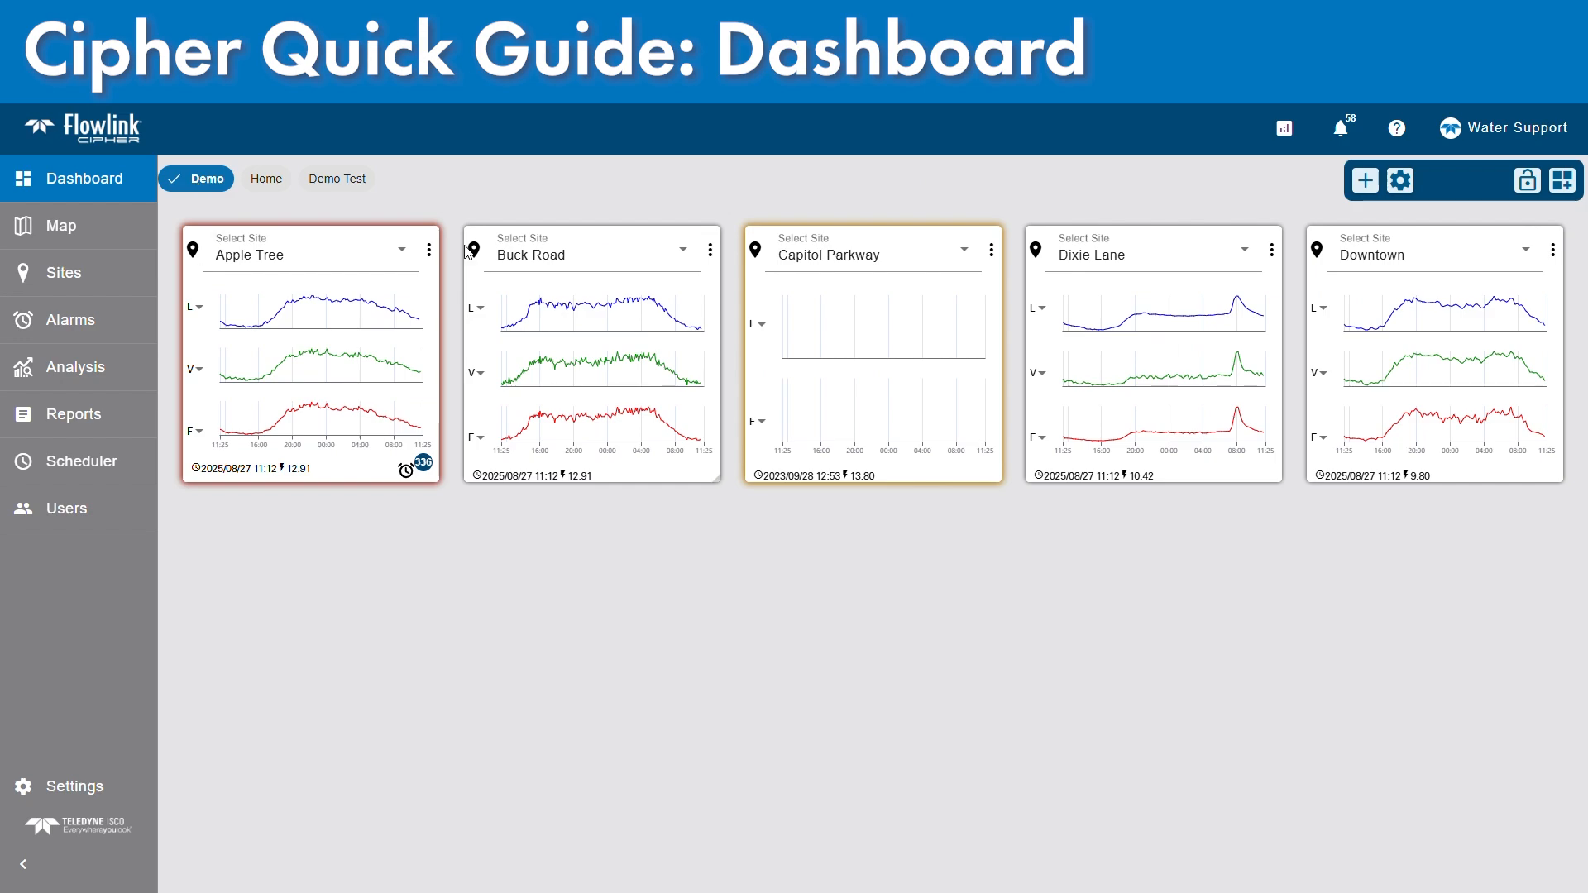
{"action": "left_click_drag", "start_coordinate": [476, 251], "coordinate": [268, 533]}
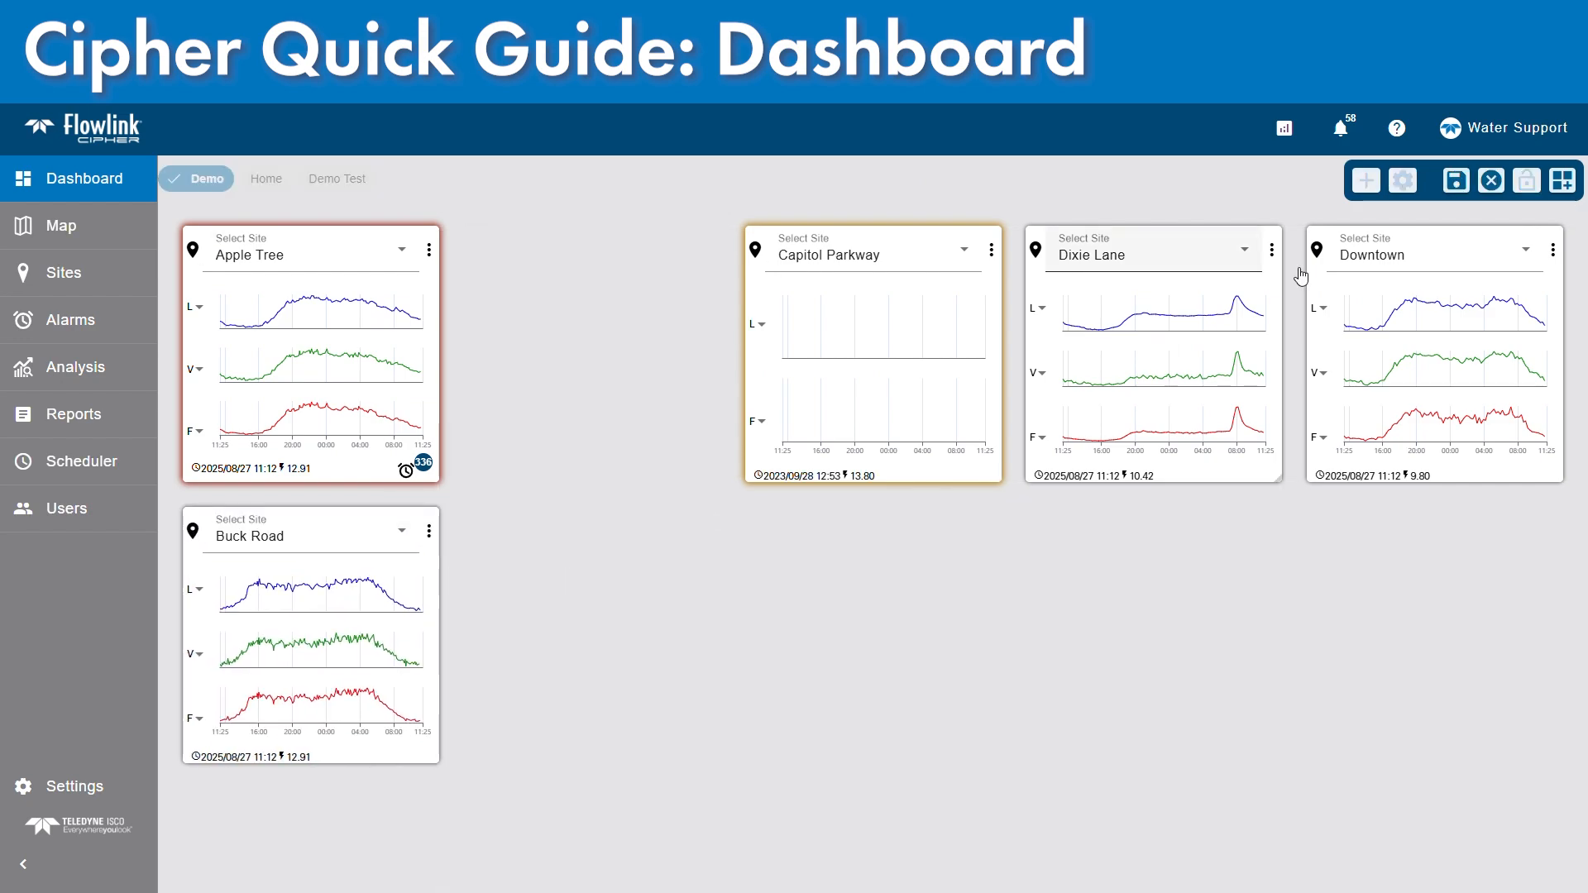
Add a graphing gadget to the Demo dashboard and set it to Apple Tree (7 day report).
{"action": "left_click", "coordinate": [1560, 190]}
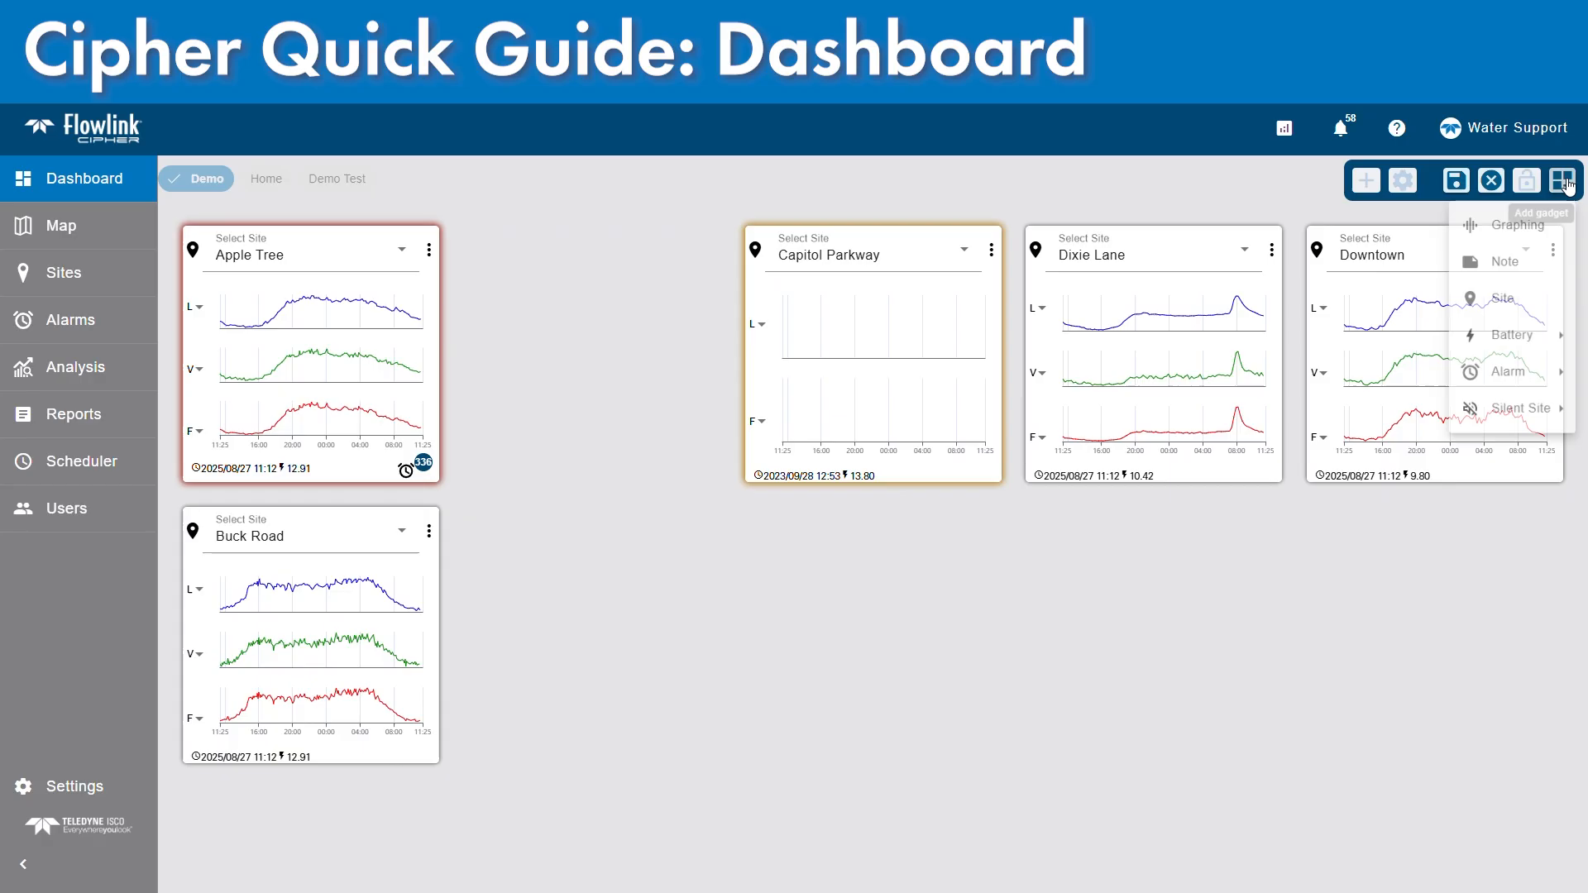
{"action": "left_click", "coordinate": [1494, 224]}
{"action": "left_click", "coordinate": [673, 240]}
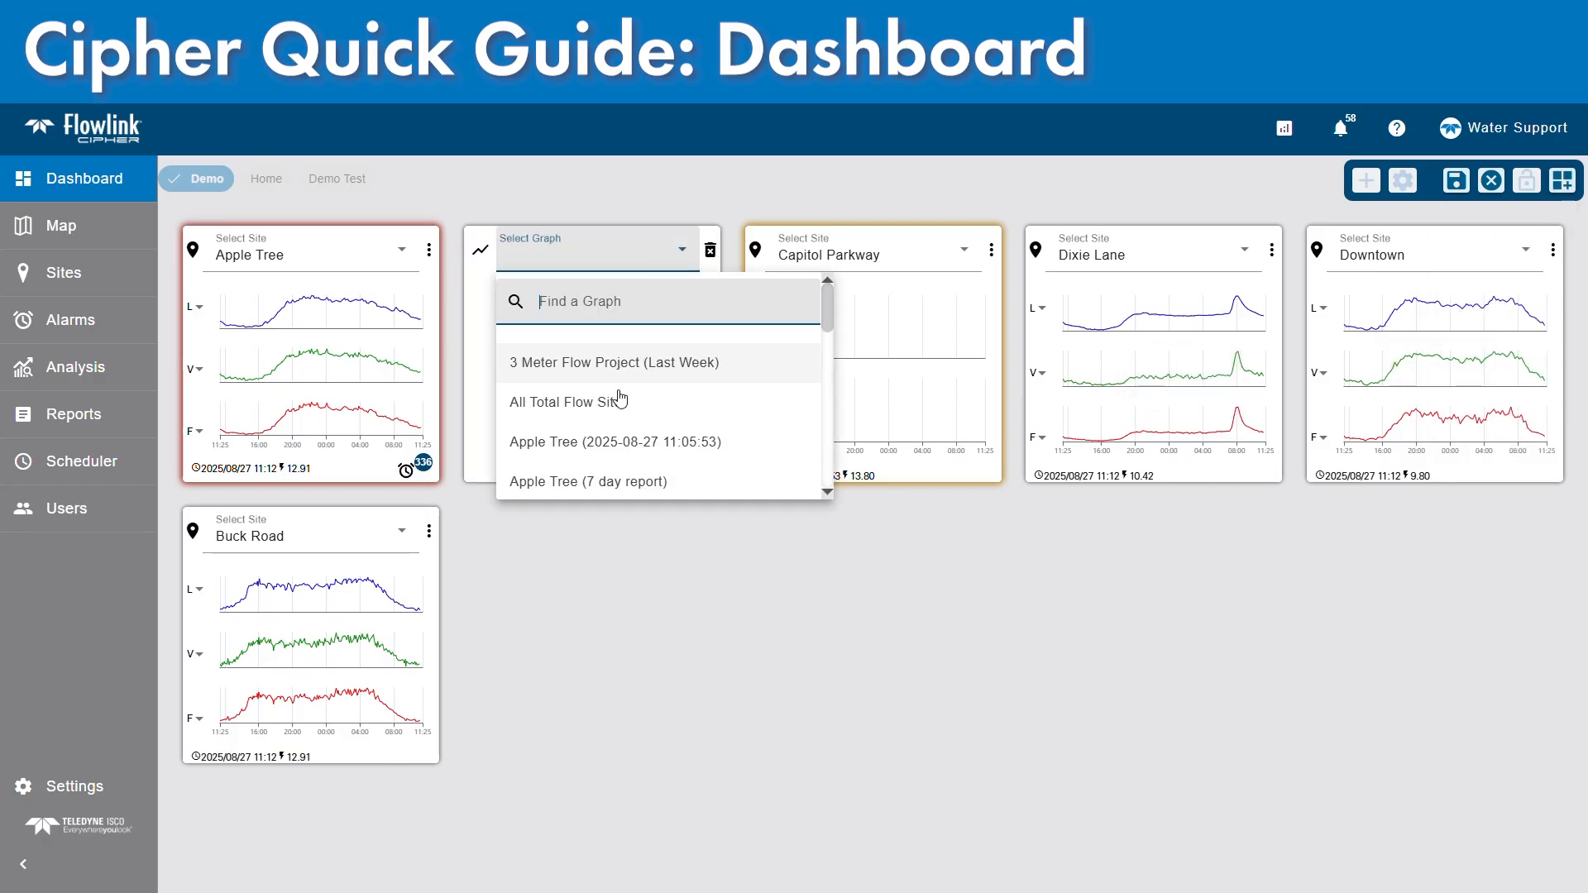
{"action": "scroll", "coordinate": [642, 430], "scroll_direction": "down", "scroll_amount": 5}
{"action": "left_click", "coordinate": [595, 316]}
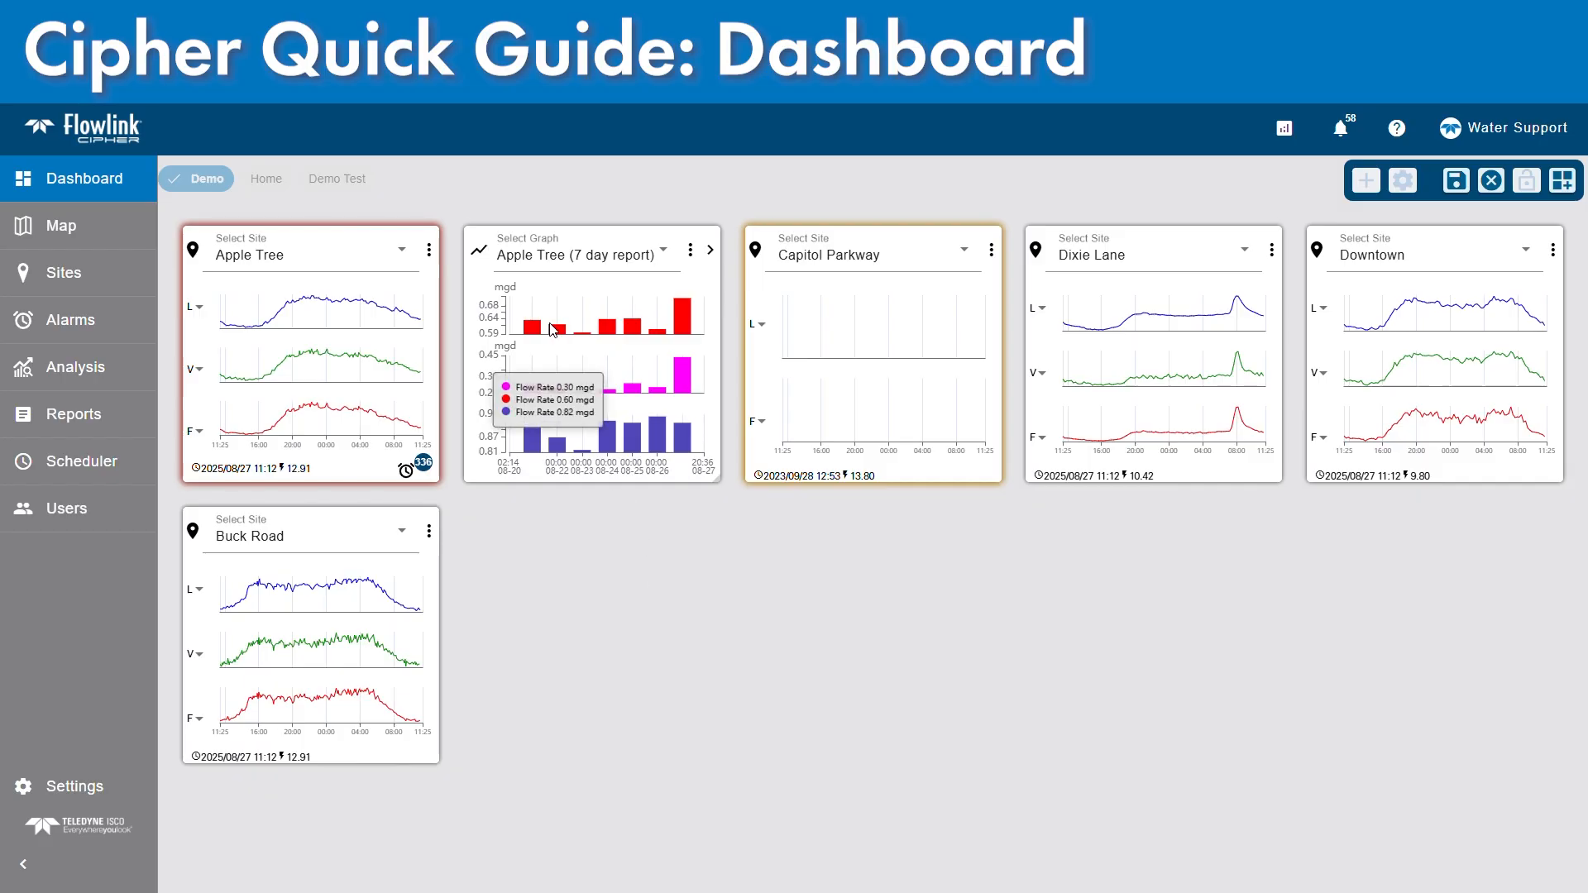
Move the Apple Tree (7 day report) graph beside the Buck Road gadget and save the Demo dashboard.
{"action": "left_click_drag", "start_coordinate": [492, 298], "coordinate": [492, 579]}
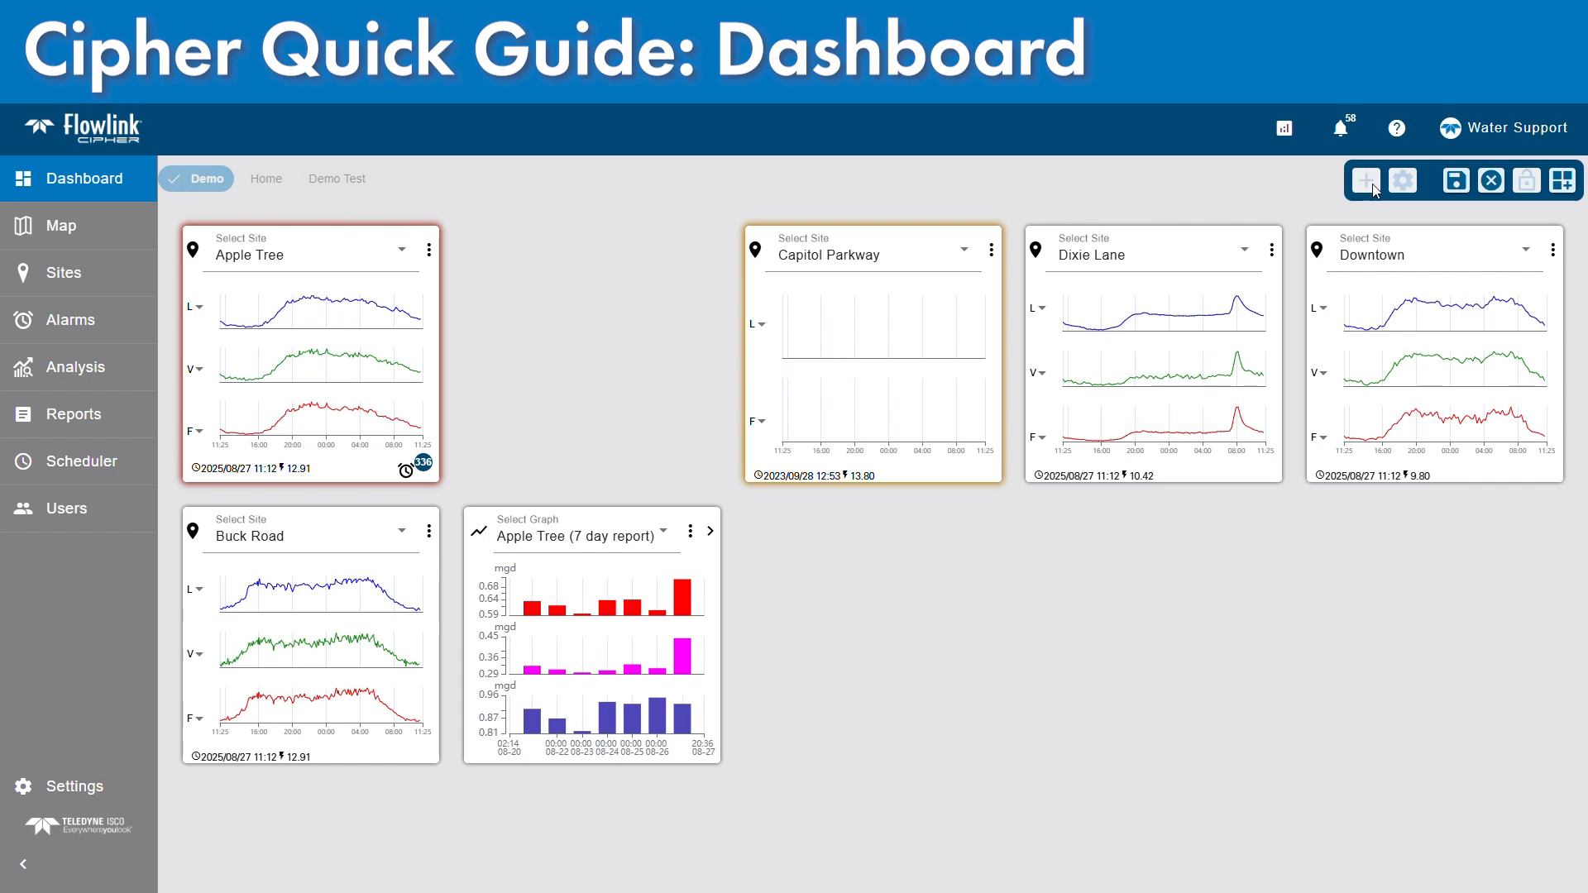
{"action": "left_click", "coordinate": [1456, 180]}
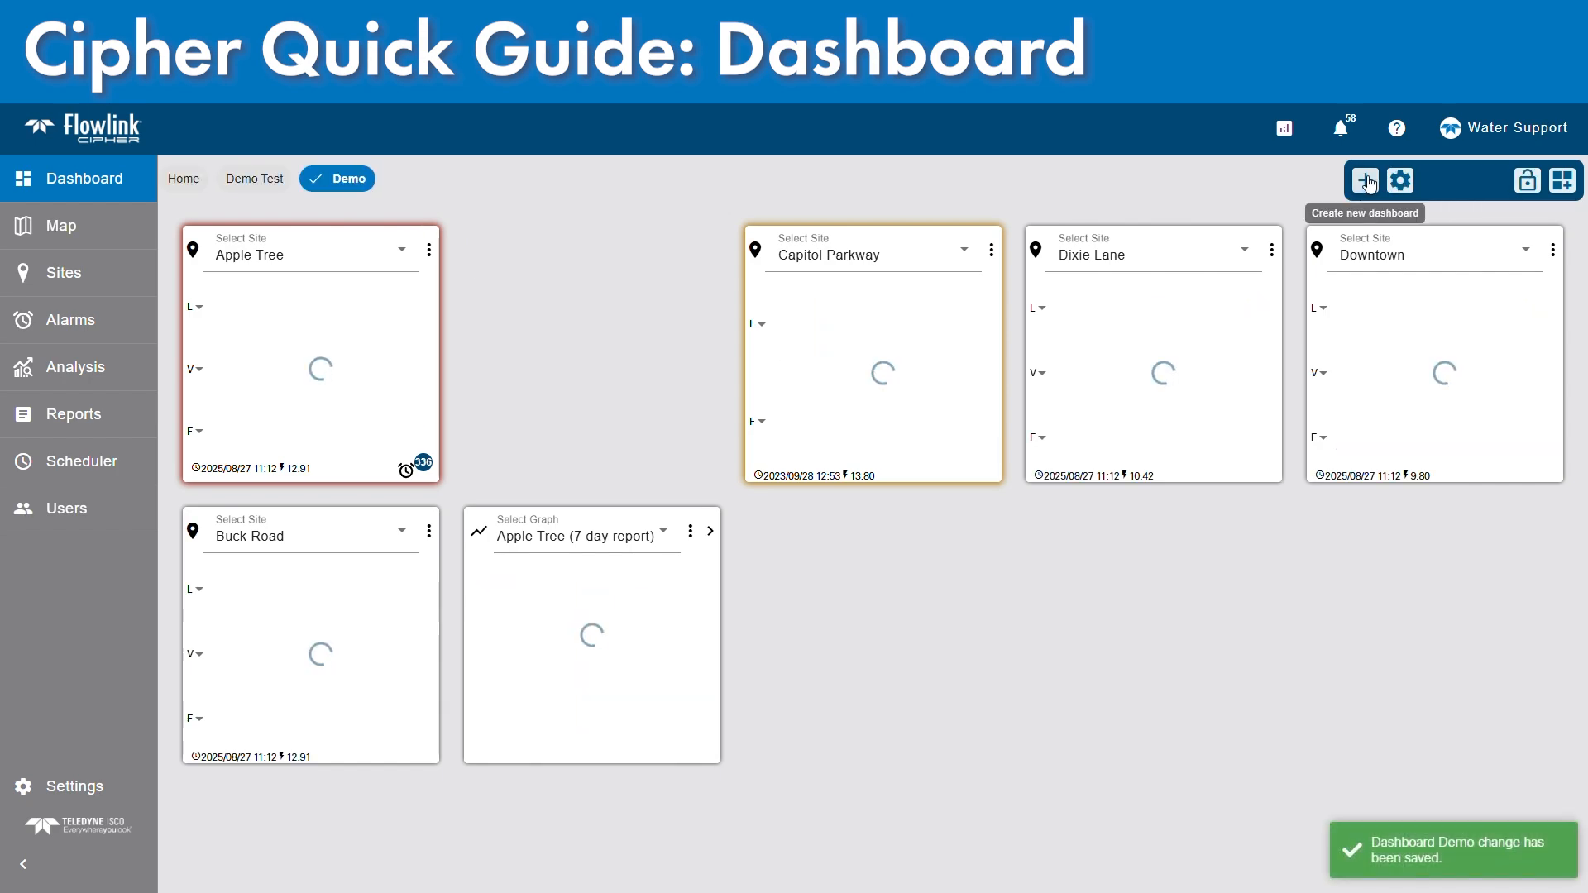
Check which shared dashboards can be copied into a new dashboard, and cancel the creation.
{"action": "left_click", "coordinate": [1365, 180]}
{"action": "left_click", "coordinate": [686, 398]}
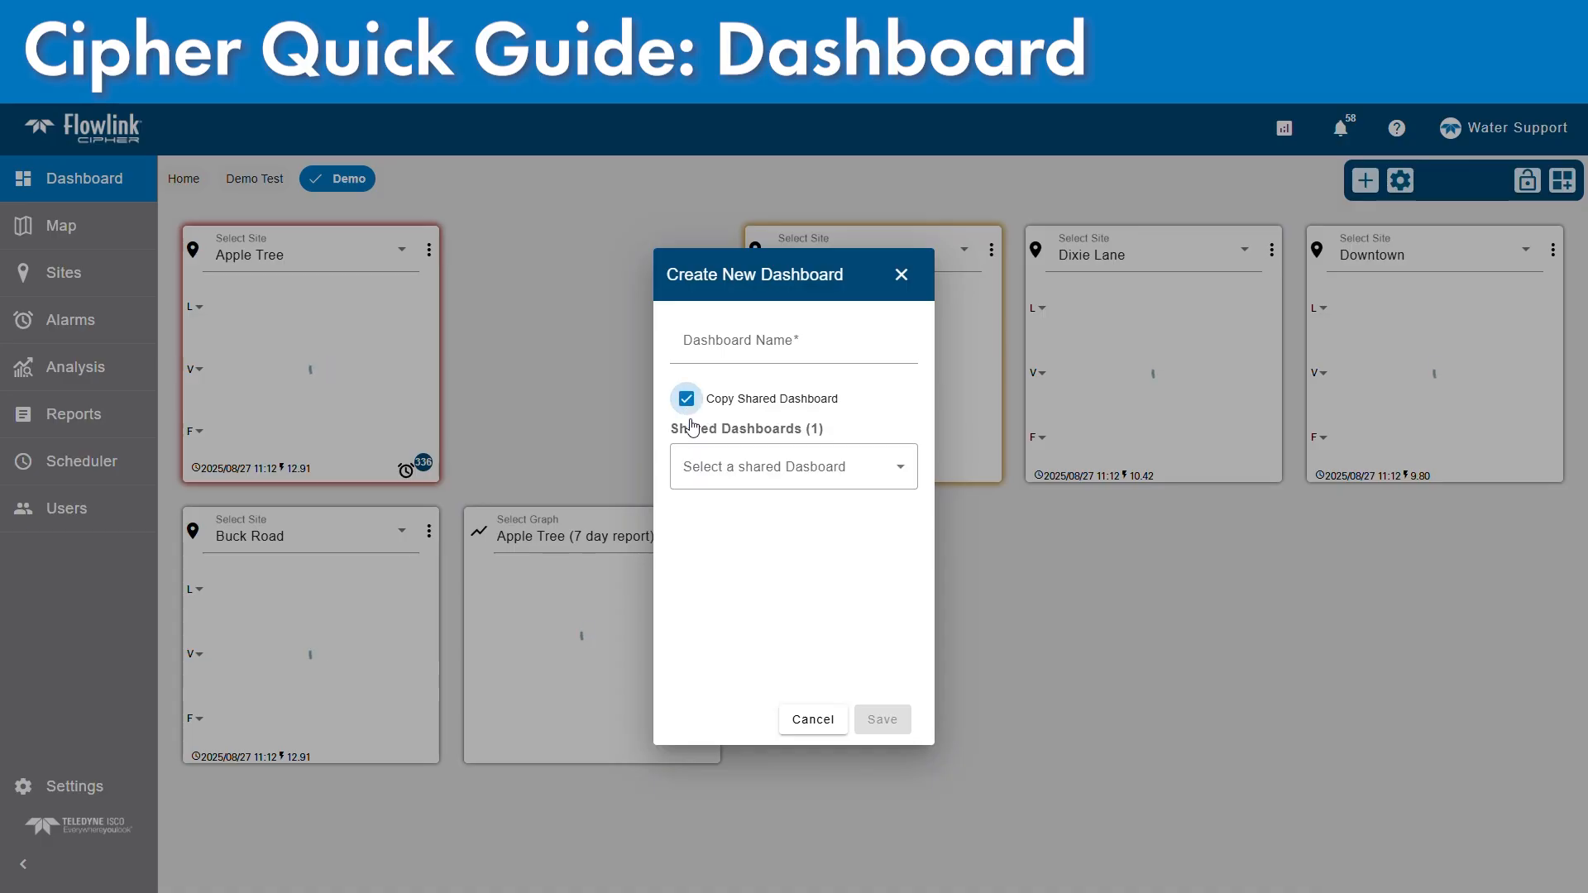
{"action": "left_click", "coordinate": [720, 464]}
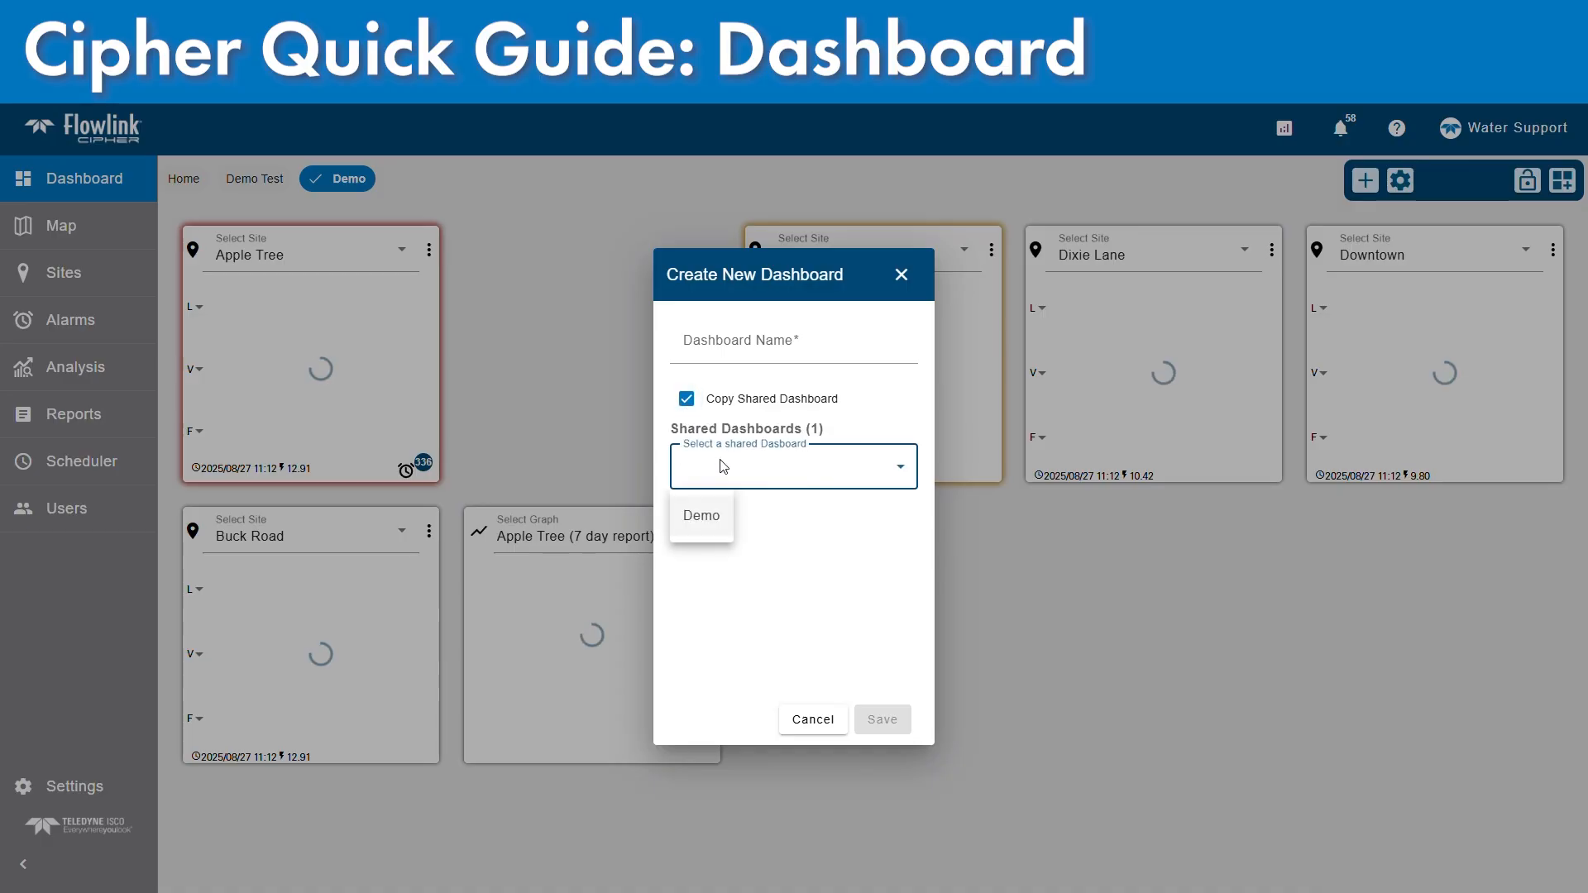
{"action": "left_click", "coordinate": [811, 722]}
{"action": "left_click", "coordinate": [813, 719]}
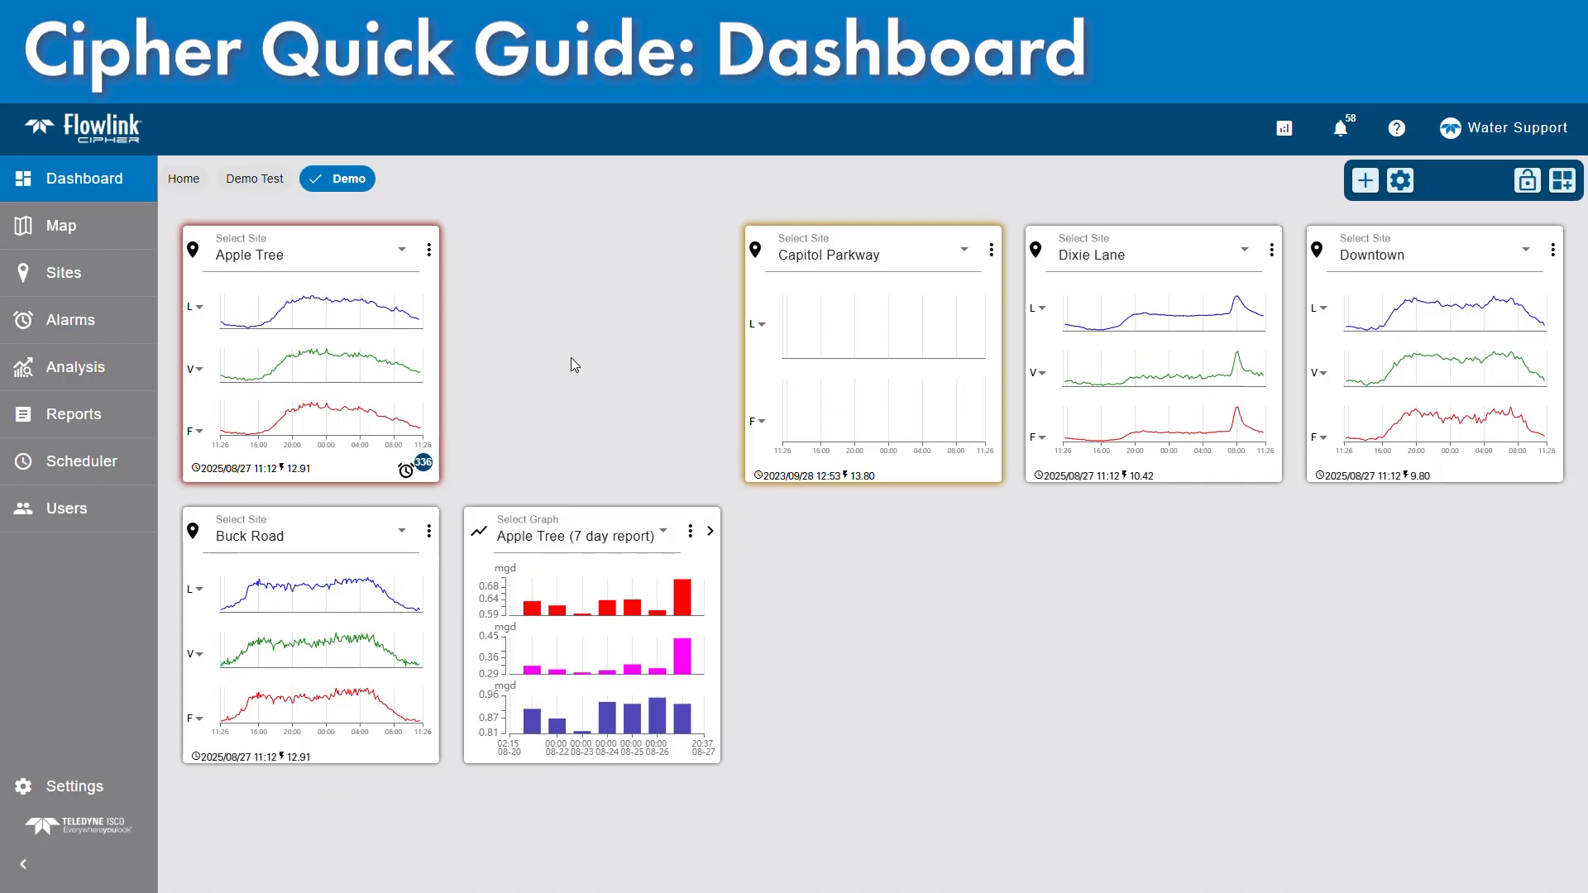
View the Demo Test and Home dashboards to compare them, and return to the Demo dashboard.
{"action": "left_click", "coordinate": [254, 184]}
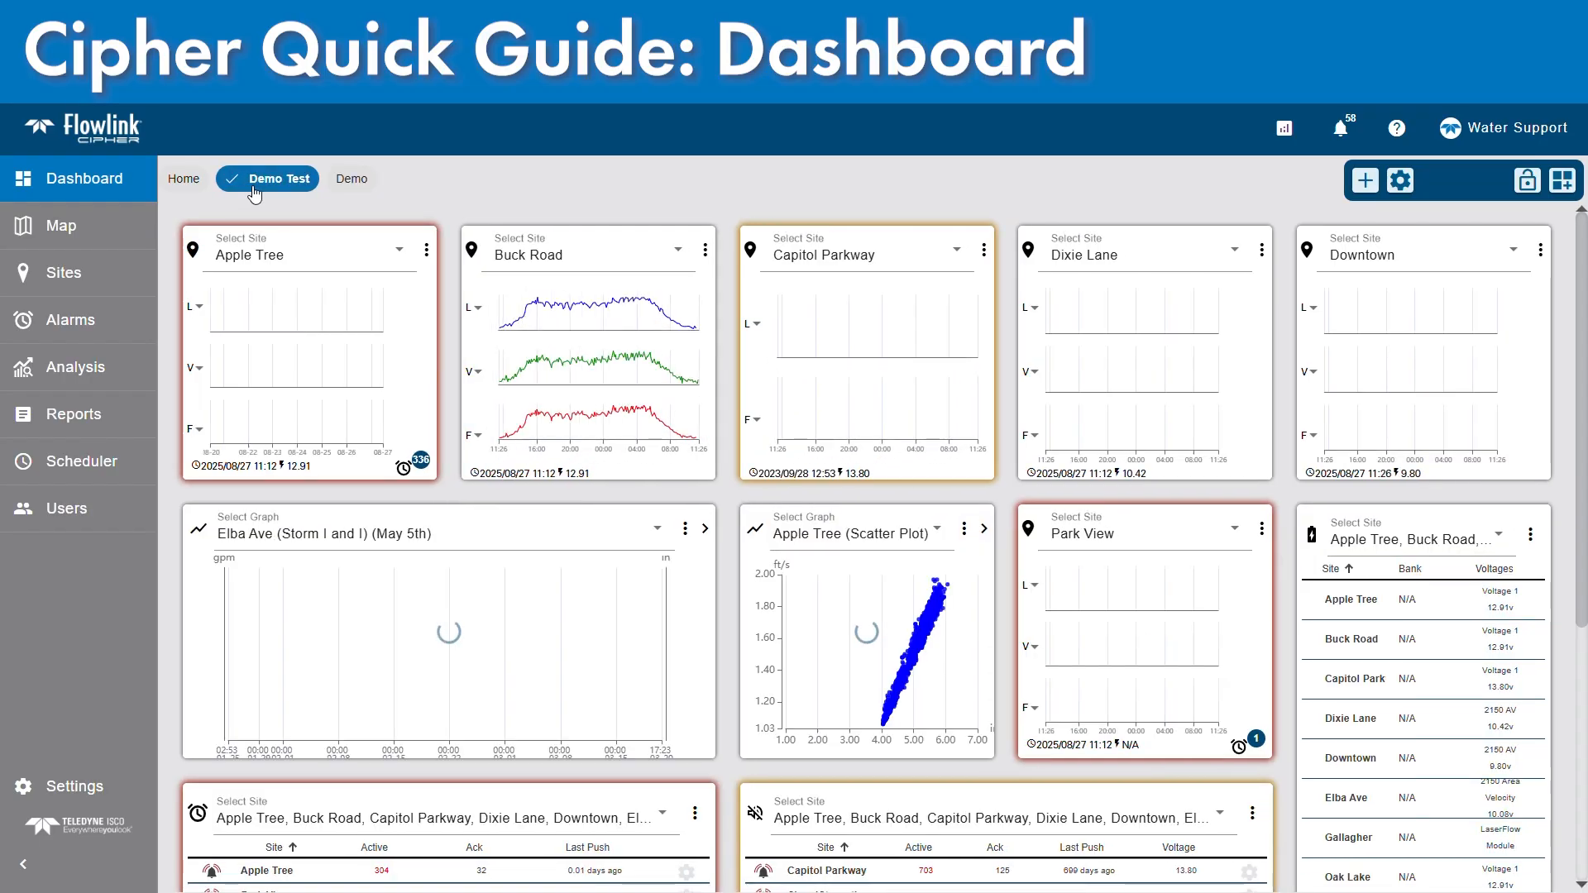
{"action": "left_click", "coordinate": [187, 182]}
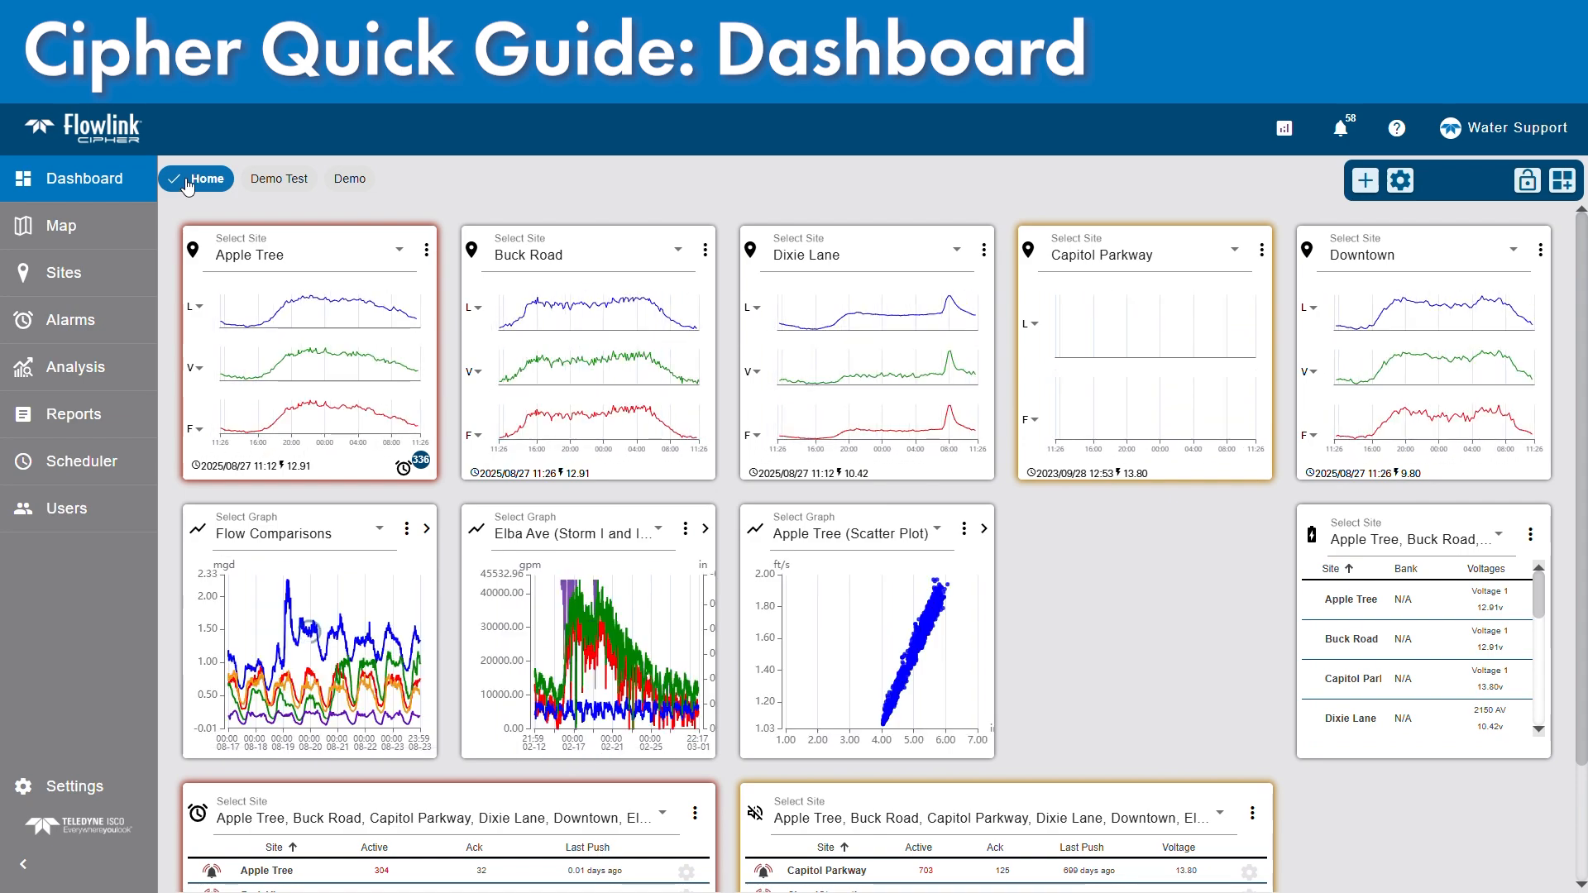
{"action": "left_click", "coordinate": [364, 183]}
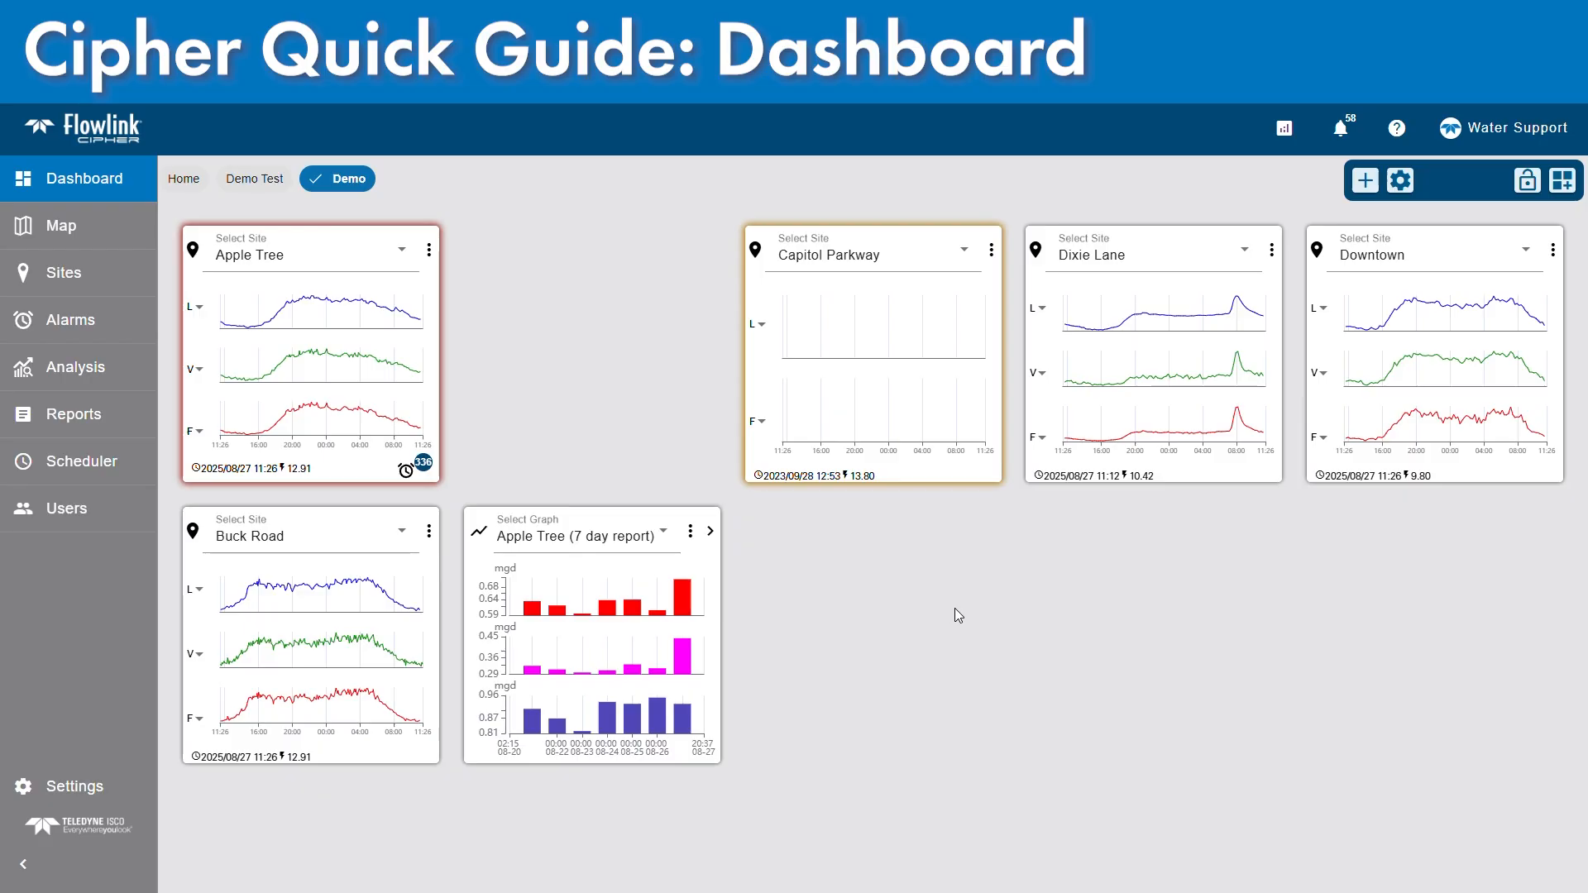
{"action": "left_click", "coordinate": [275, 182]}
{"action": "left_click", "coordinate": [184, 181]}
{"action": "left_click", "coordinate": [274, 182]}
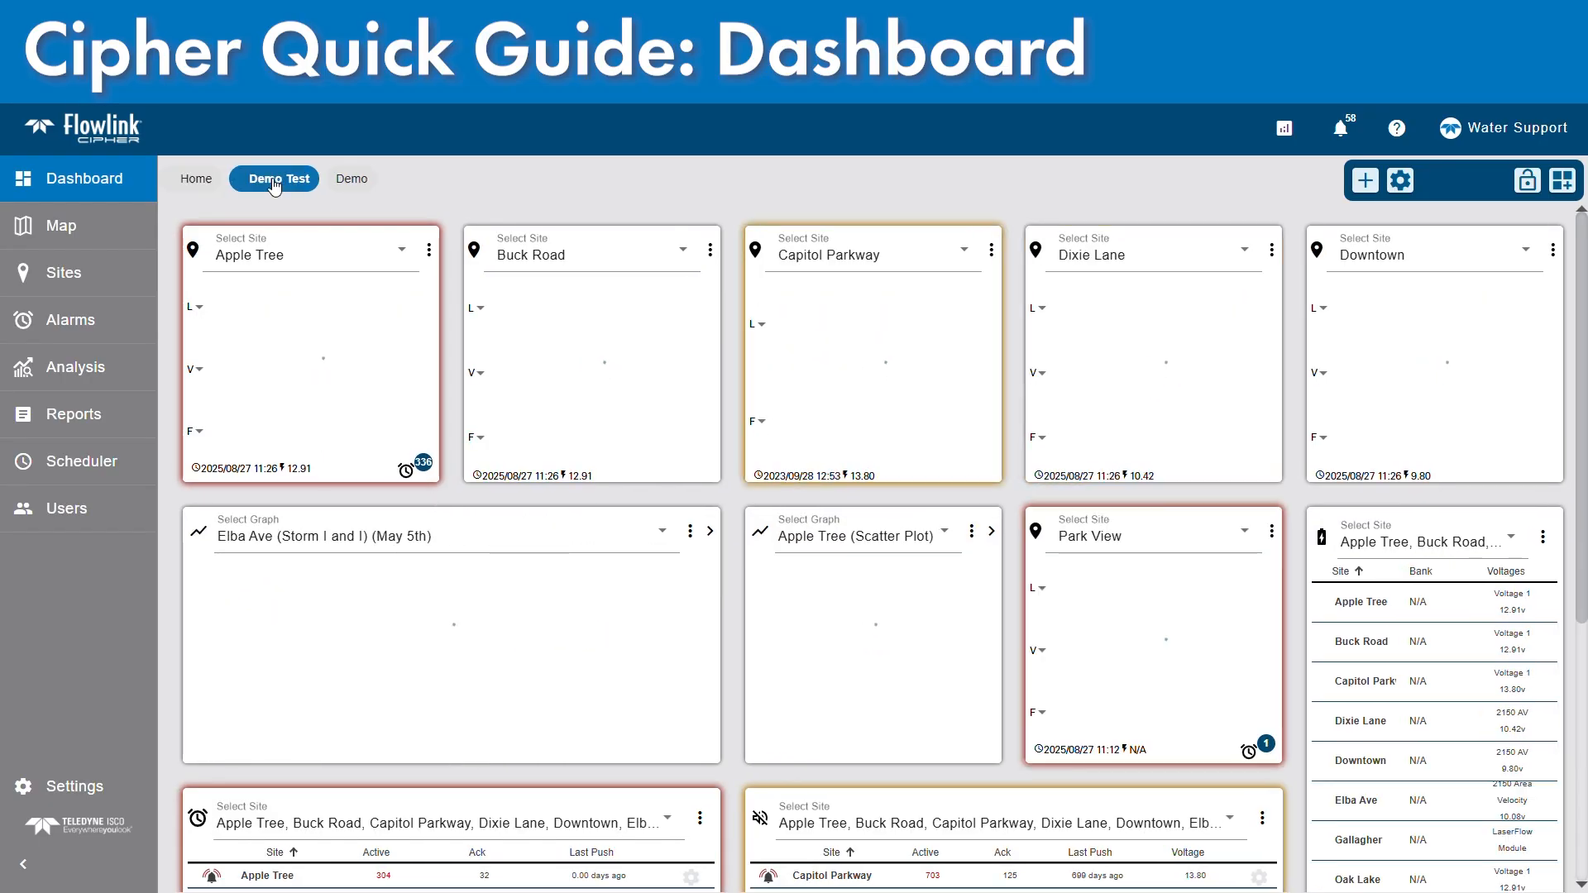
{"action": "left_click", "coordinate": [371, 183]}
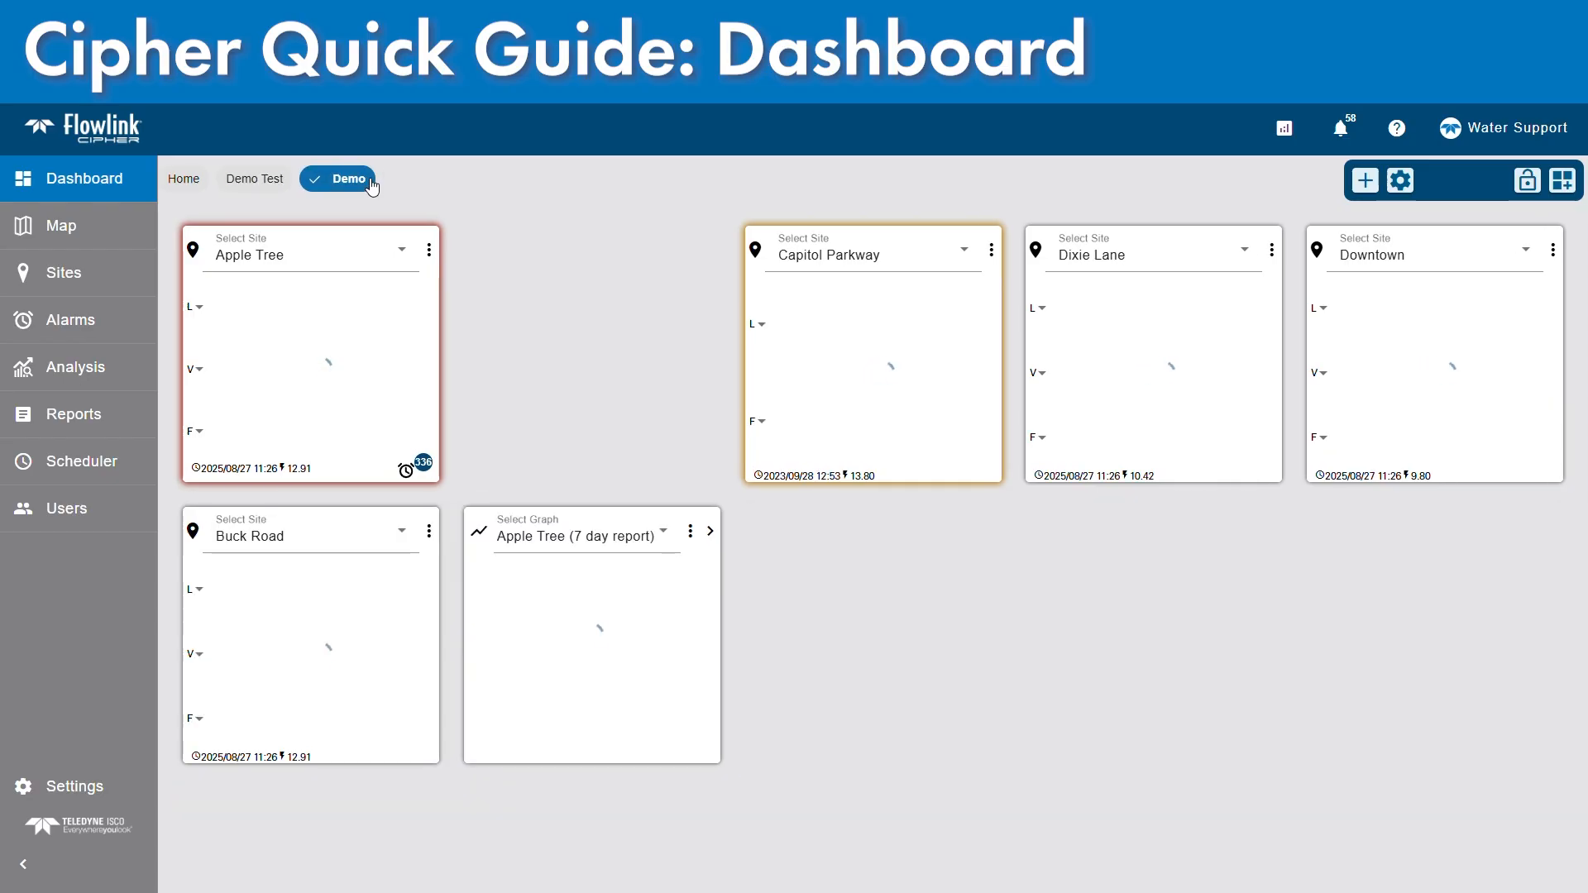
Rename the unshared Demo dashboard to My Demo and save the new name.
{"action": "left_click", "coordinate": [1400, 182]}
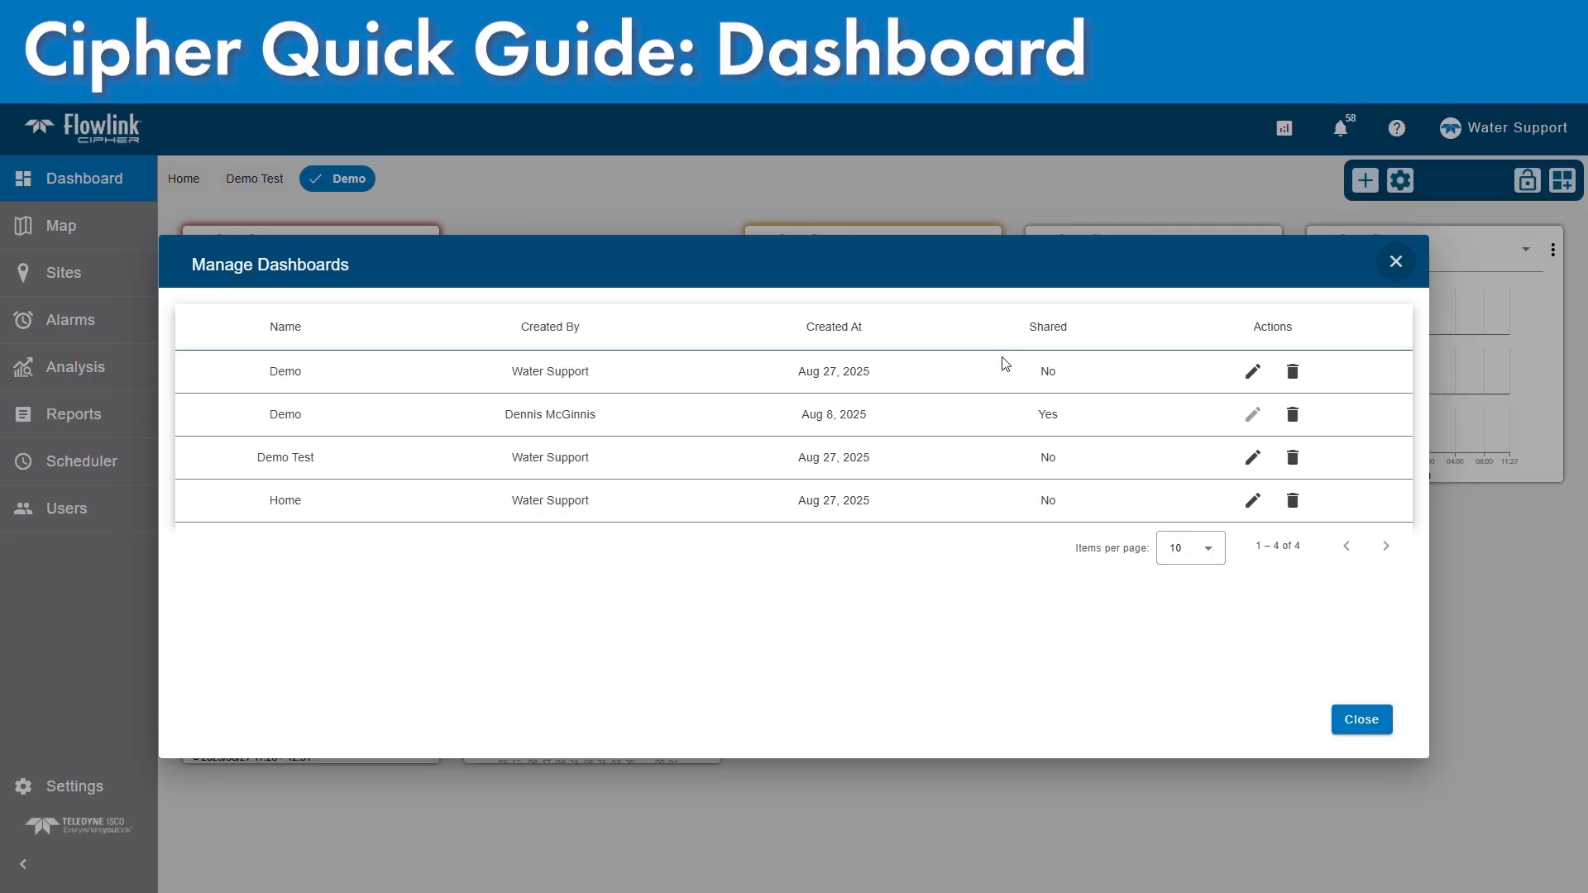
{"action": "left_click", "coordinate": [1254, 371]}
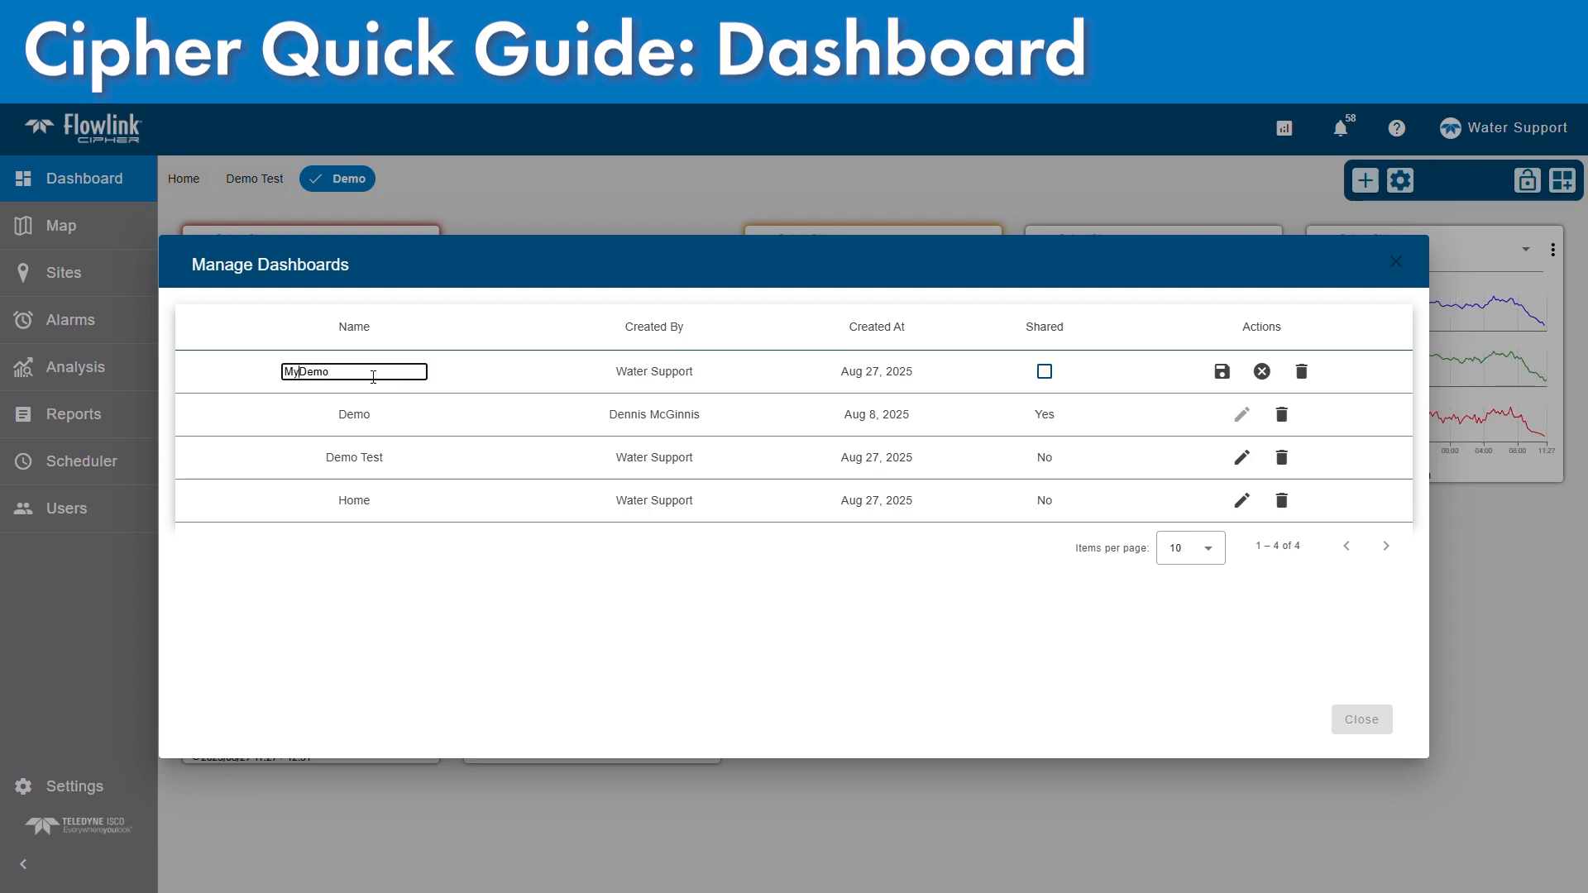
{"action": "left_click", "coordinate": [1222, 371]}
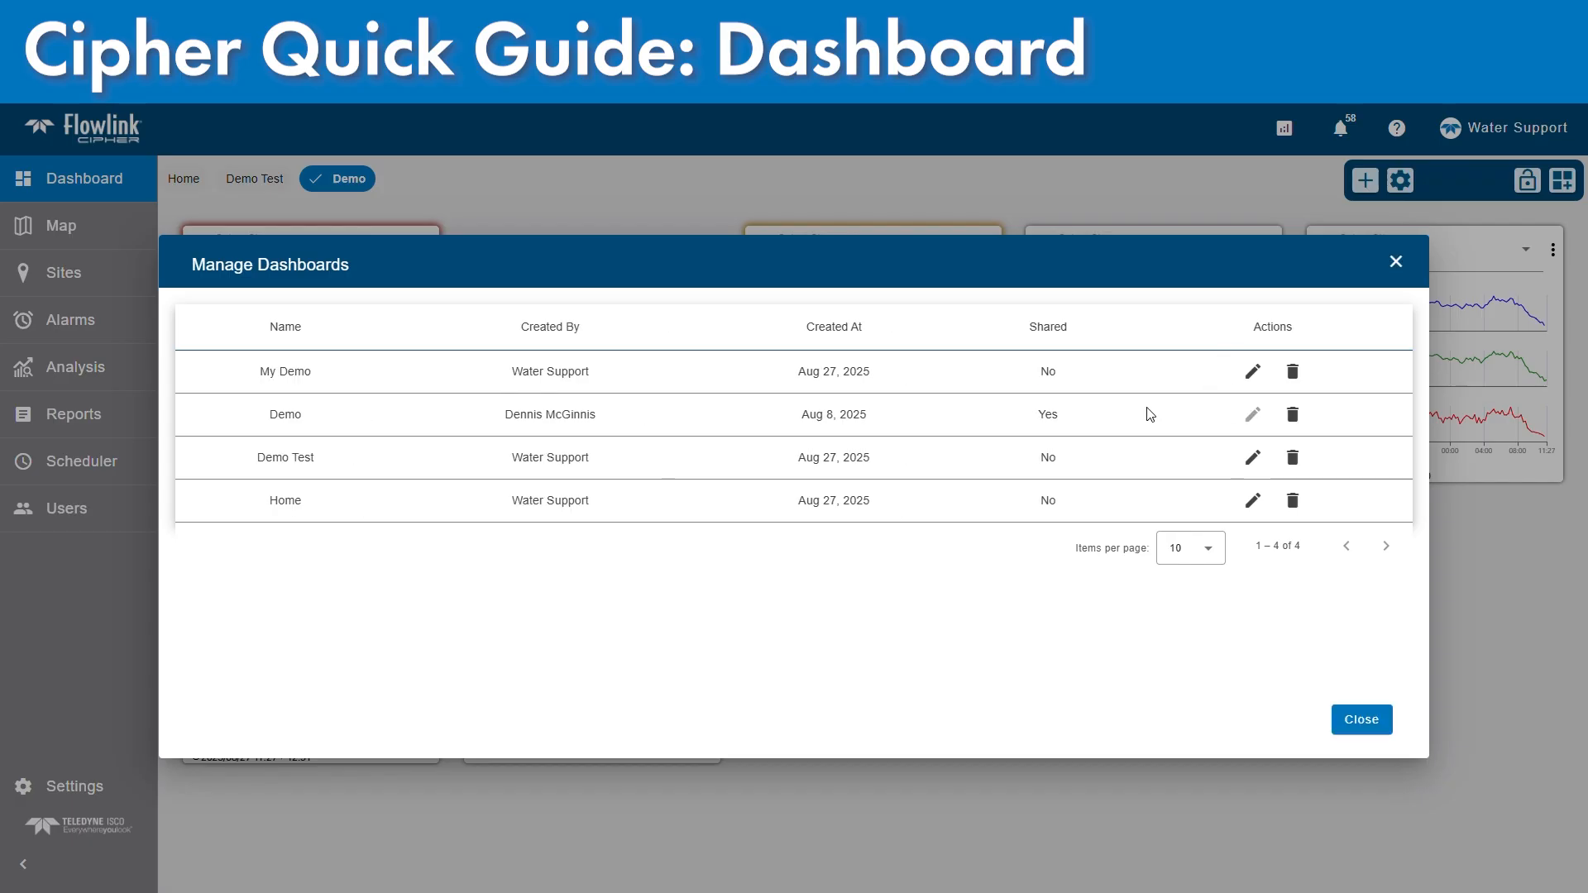
{"action": "left_click", "coordinate": [1361, 719]}
{"action": "left_click", "coordinate": [353, 187]}
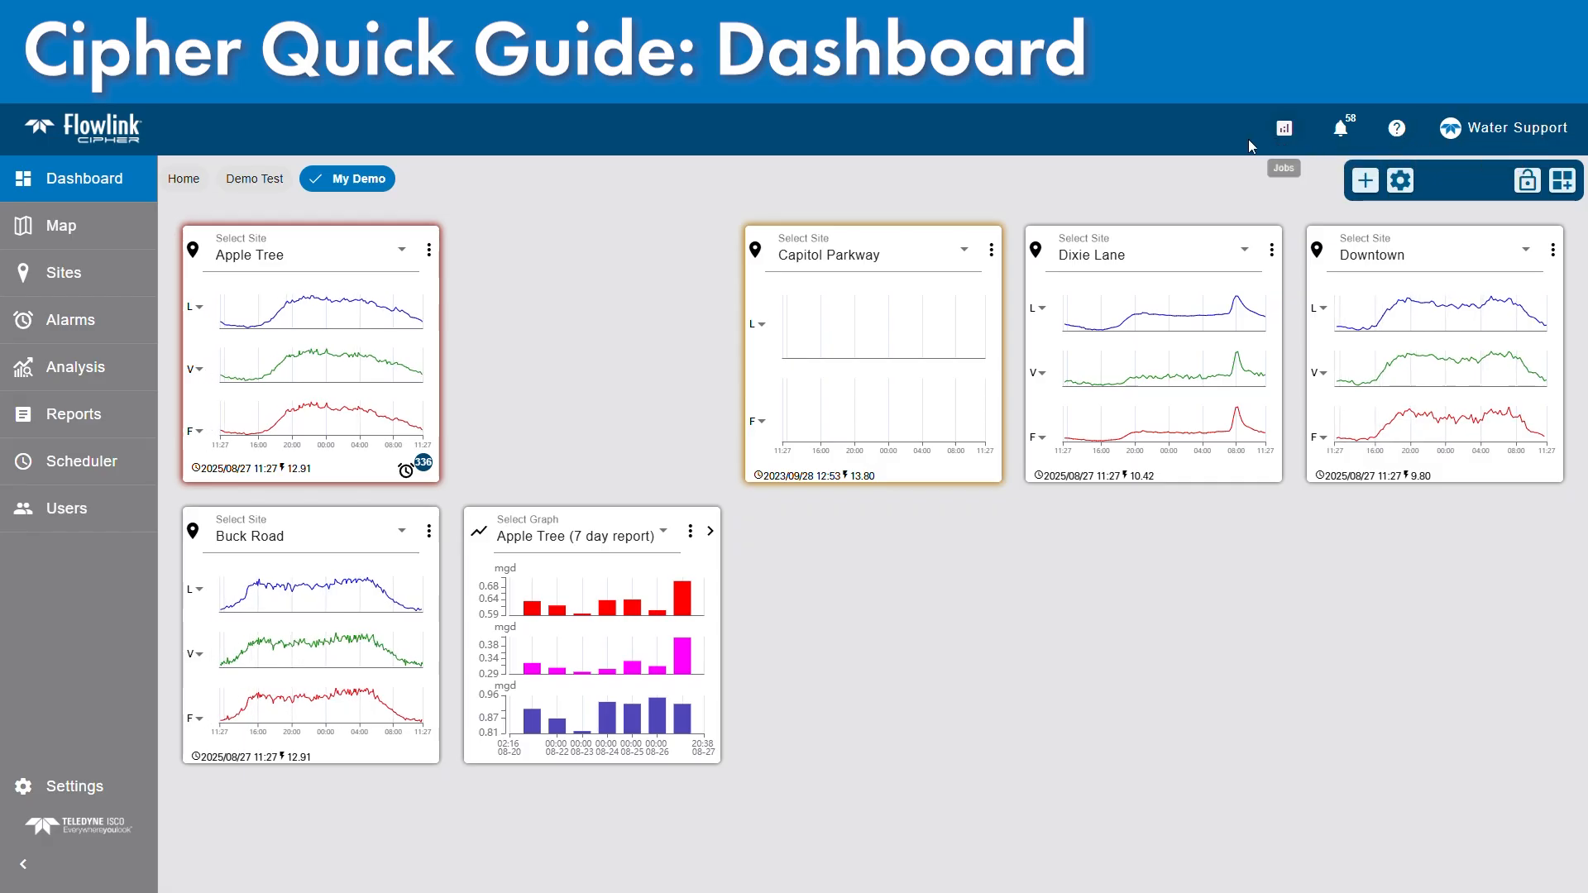
Review the site export jobs and the list of silent site notifications, and close the notifications.
{"action": "left_click", "coordinate": [1287, 139]}
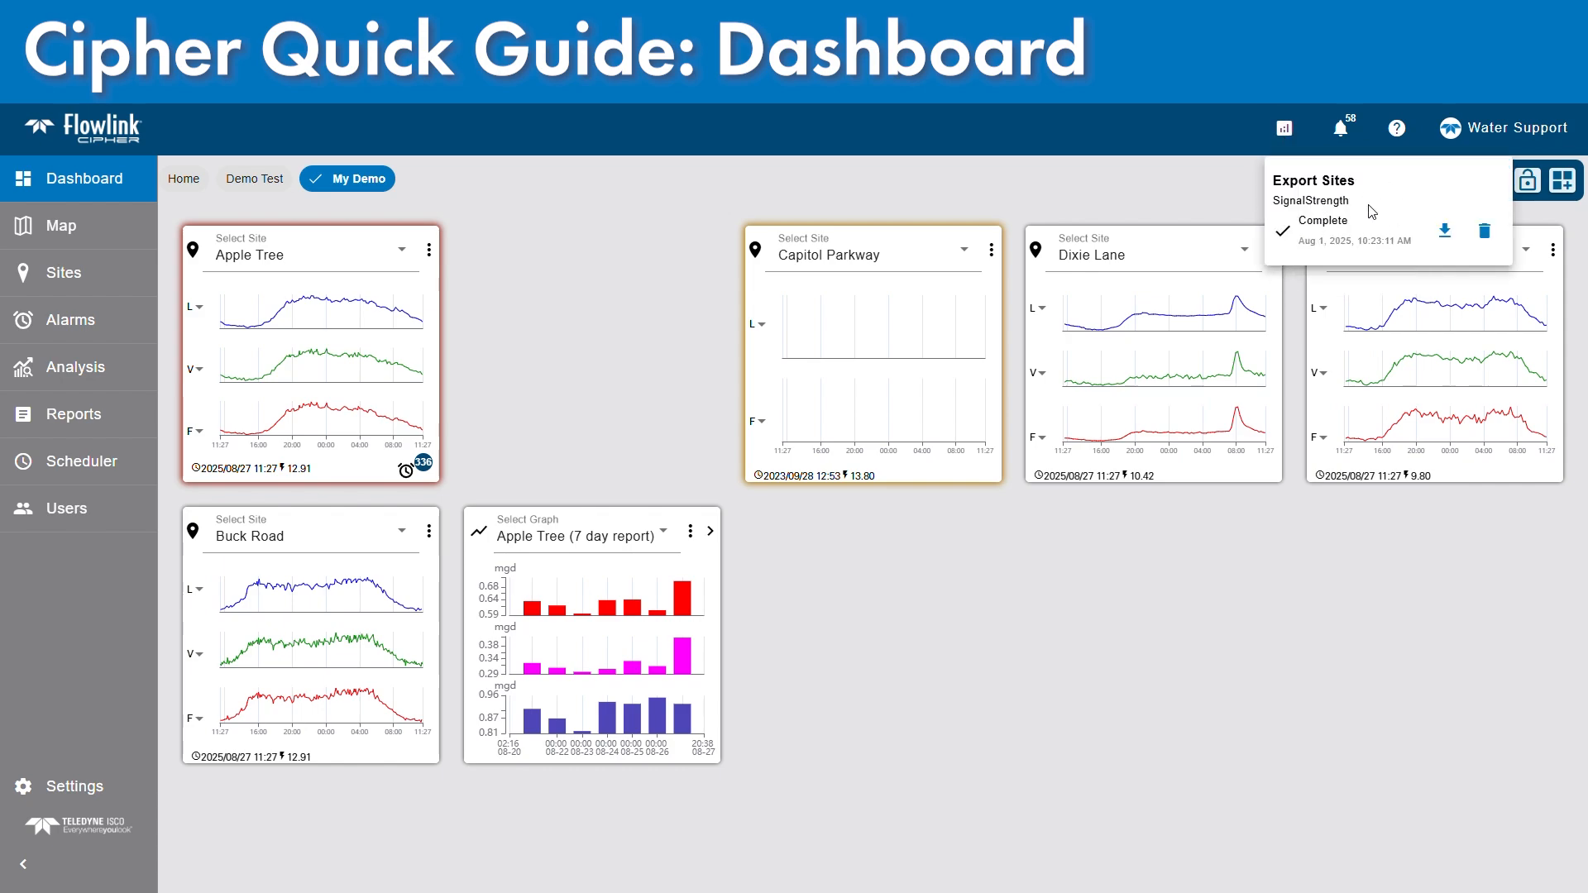
{"action": "left_click", "coordinate": [1344, 130]}
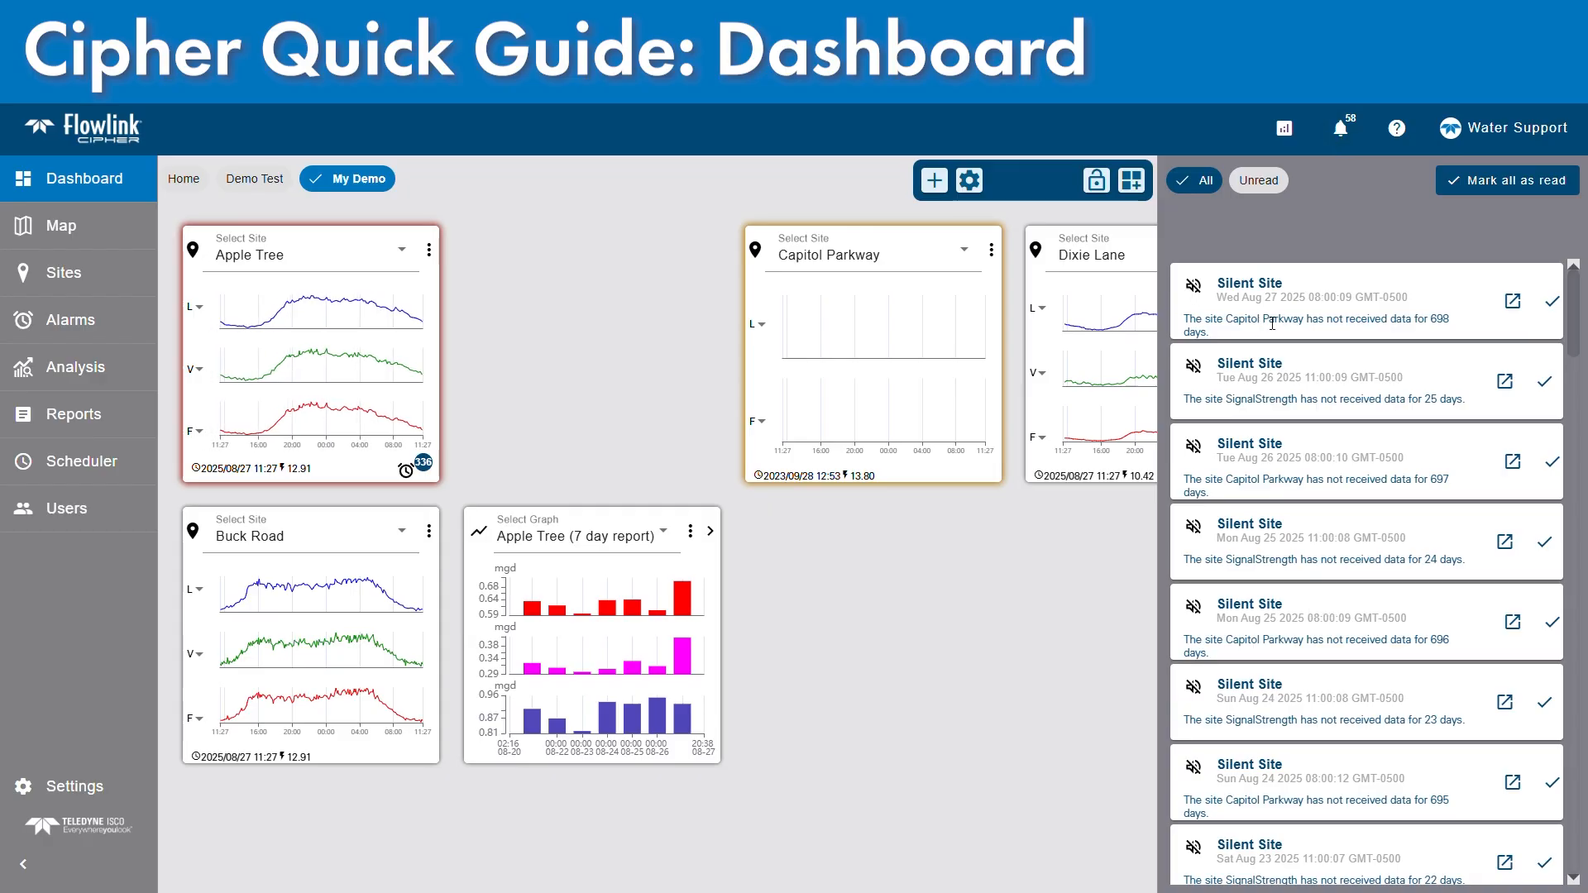
{"action": "scroll", "coordinate": [1290, 373], "scroll_direction": "down", "scroll_amount": 15}
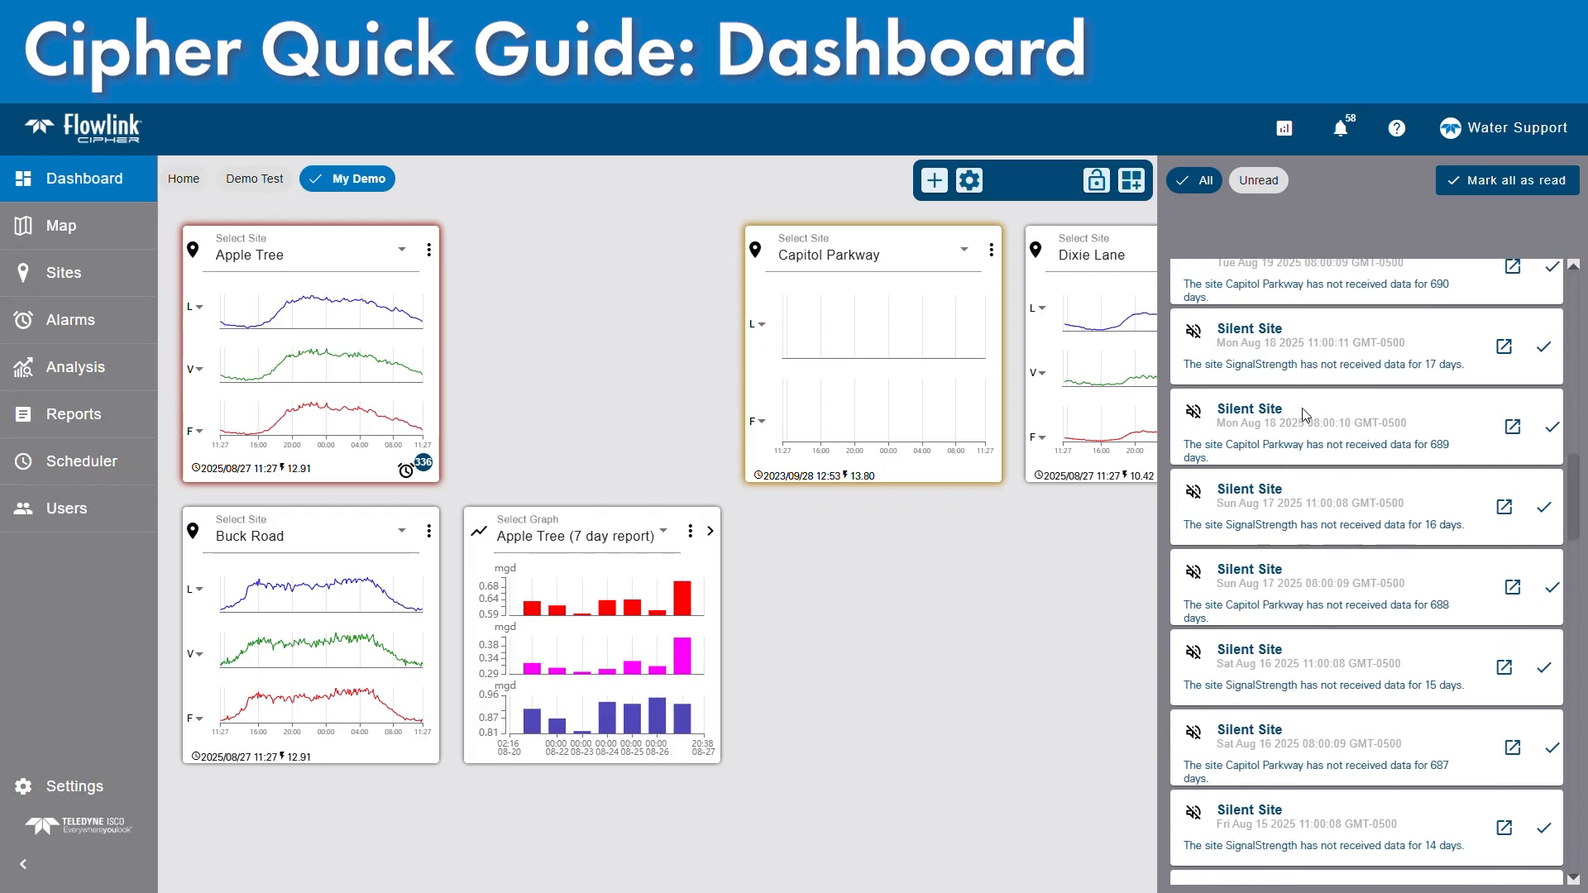
{"action": "scroll", "coordinate": [1305, 415], "scroll_direction": "up", "scroll_amount": 15}
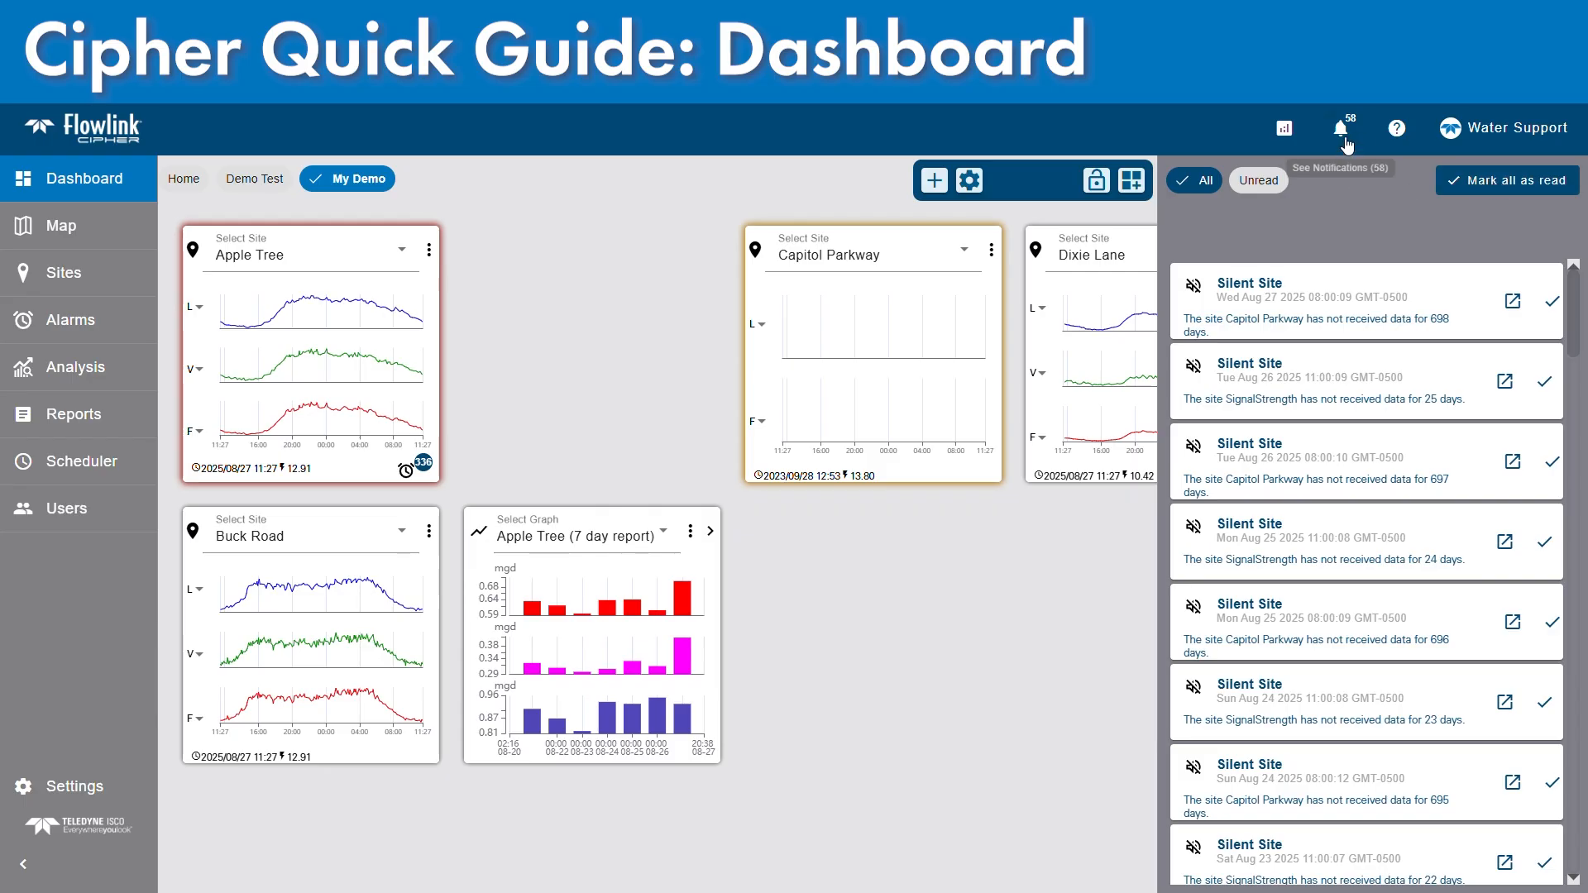
{"action": "left_click", "coordinate": [1395, 132]}
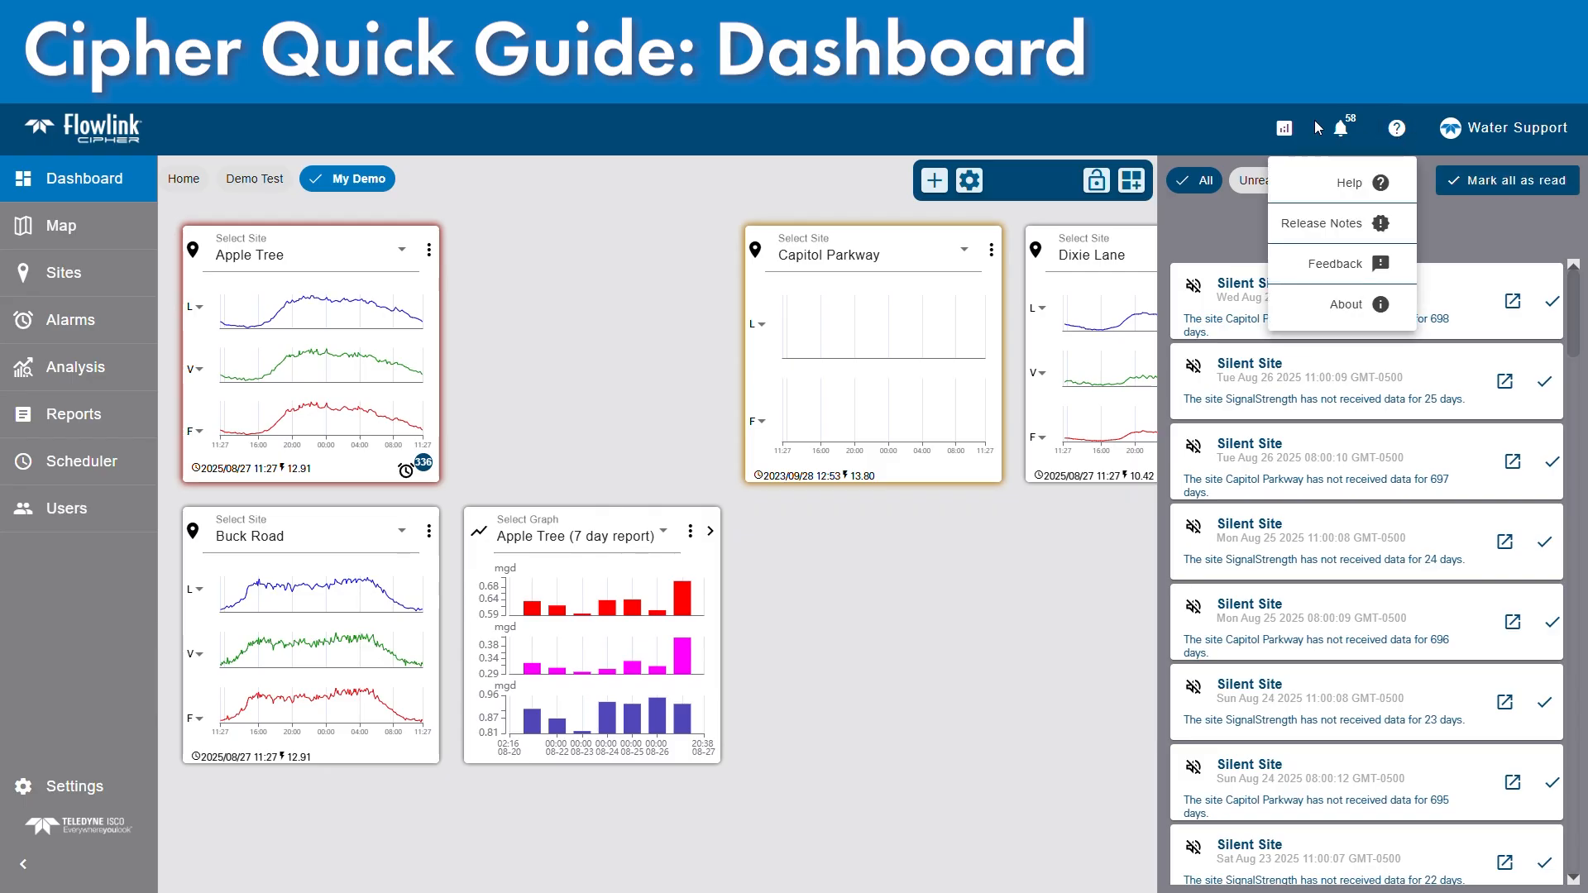
{"action": "left_click", "coordinate": [1338, 127]}
Open the online help and read the Roles section of the User Profile topic under Users.
{"action": "left_click", "coordinate": [1395, 129]}
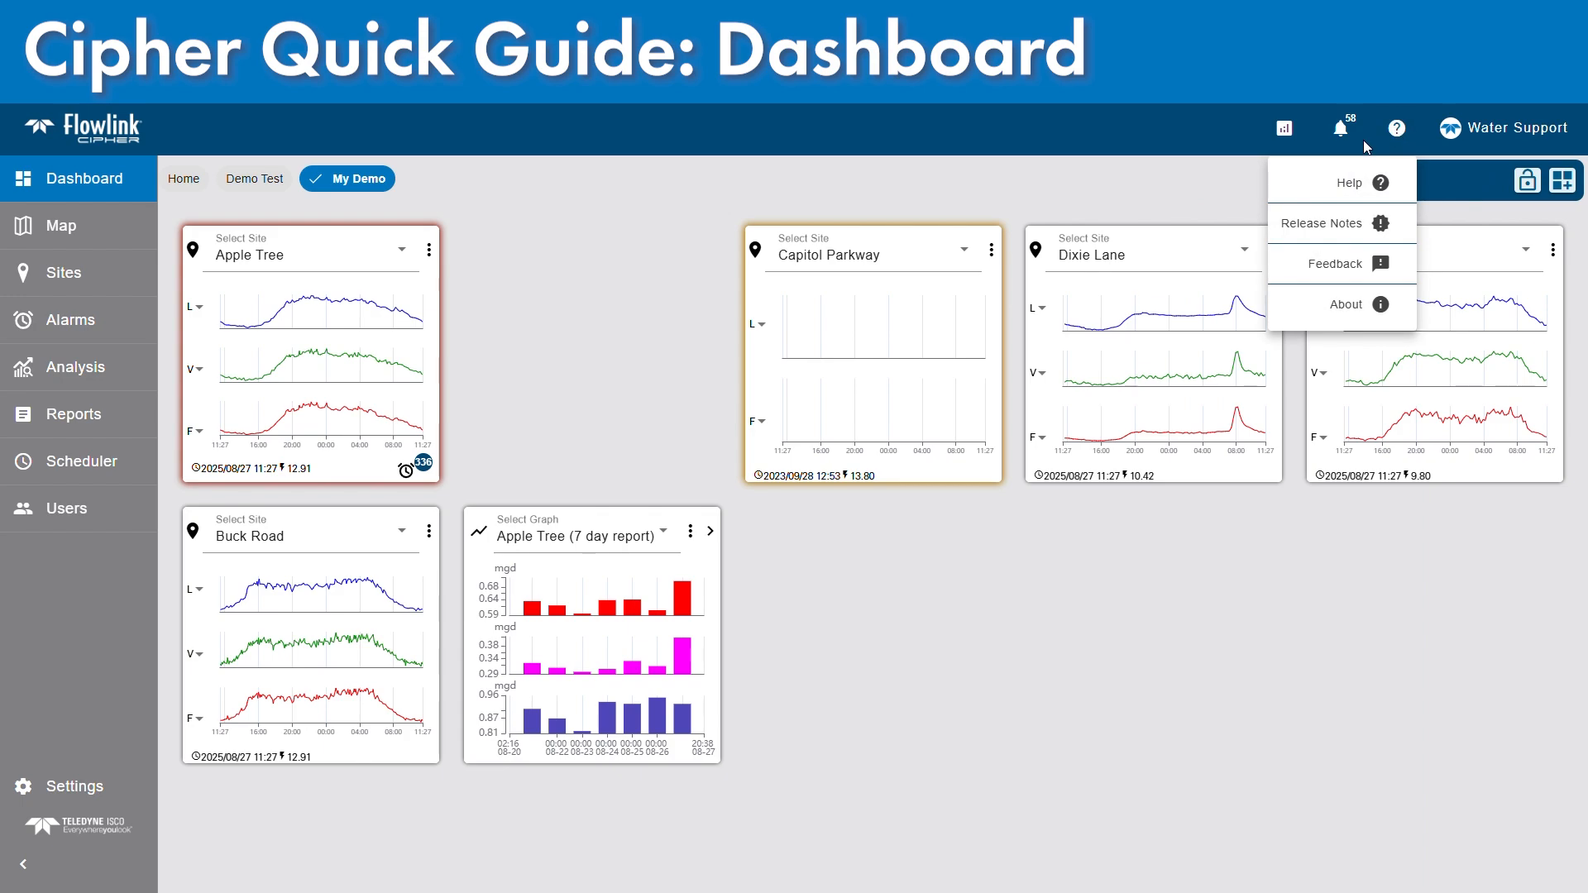
{"action": "left_click", "coordinate": [1333, 192]}
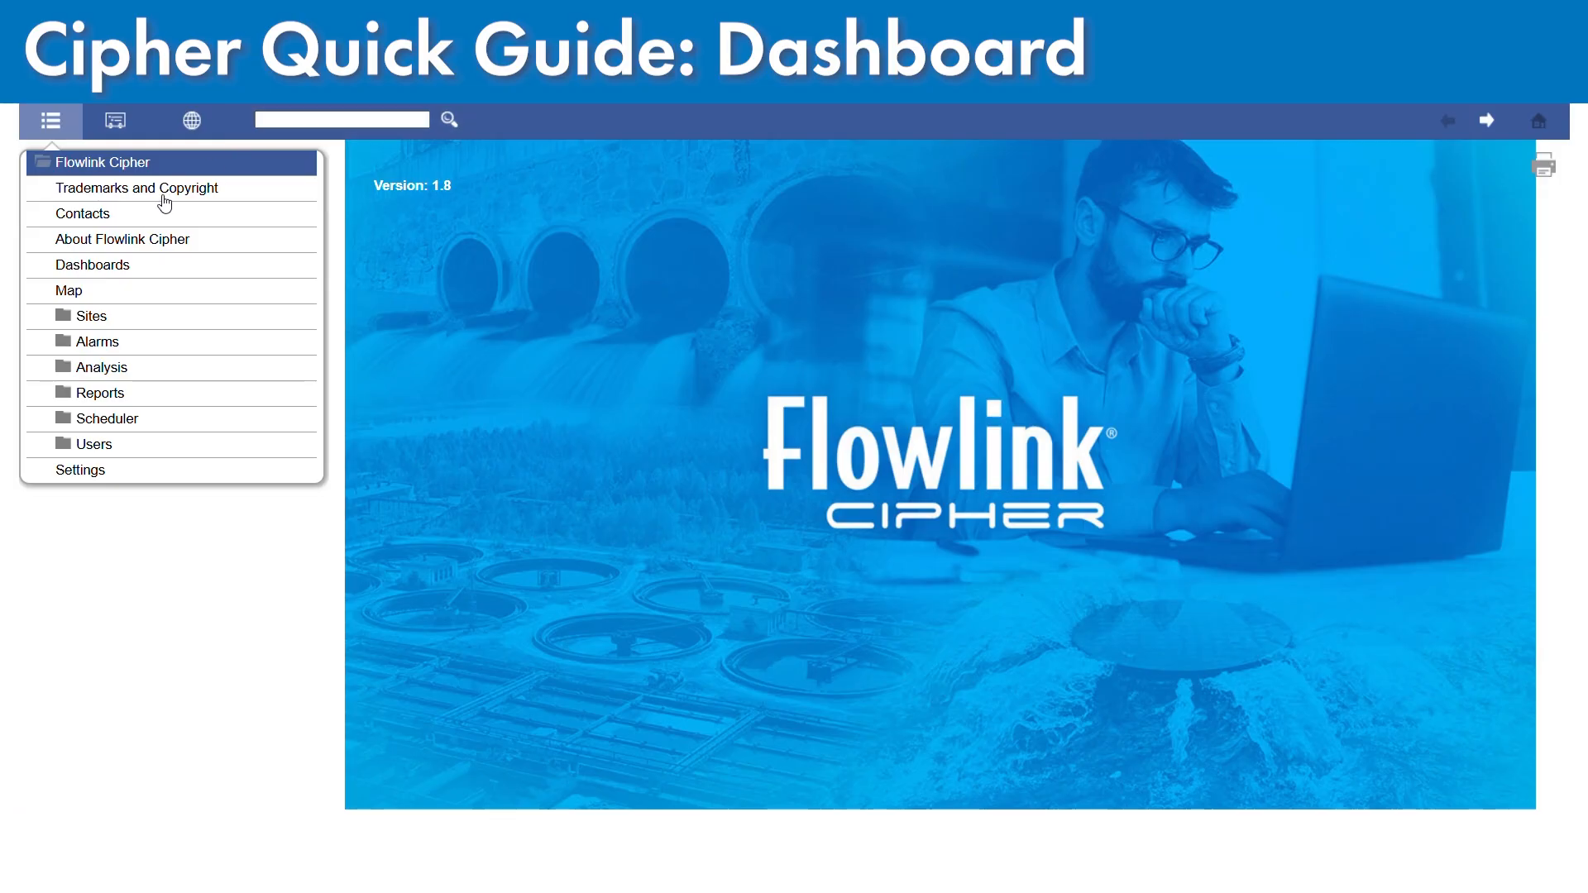
{"action": "left_click", "coordinate": [98, 447]}
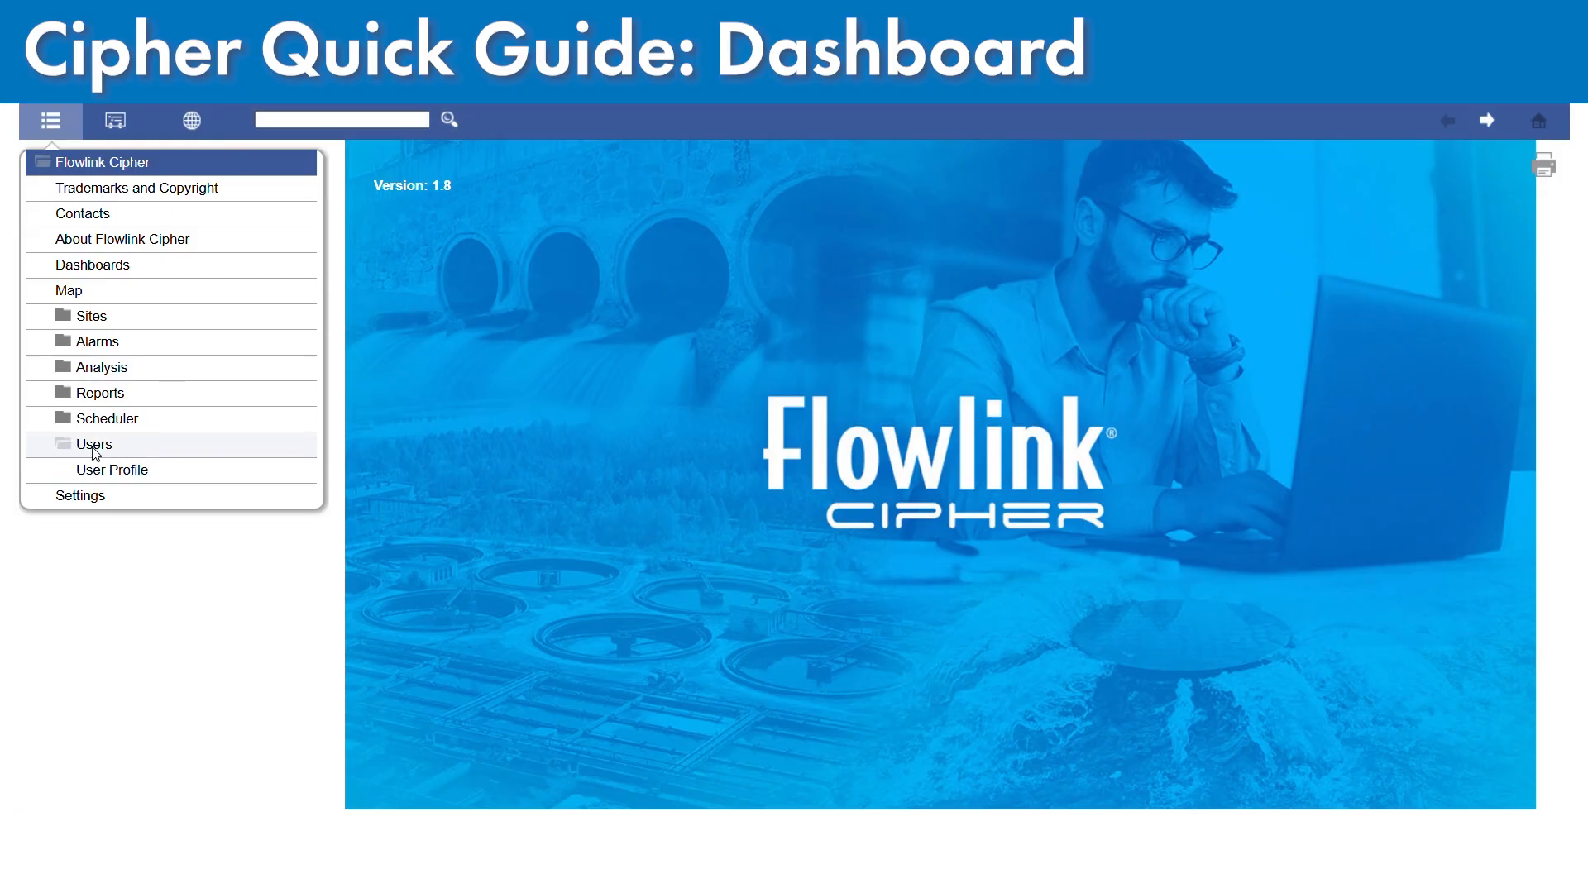
{"action": "left_click", "coordinate": [128, 484]}
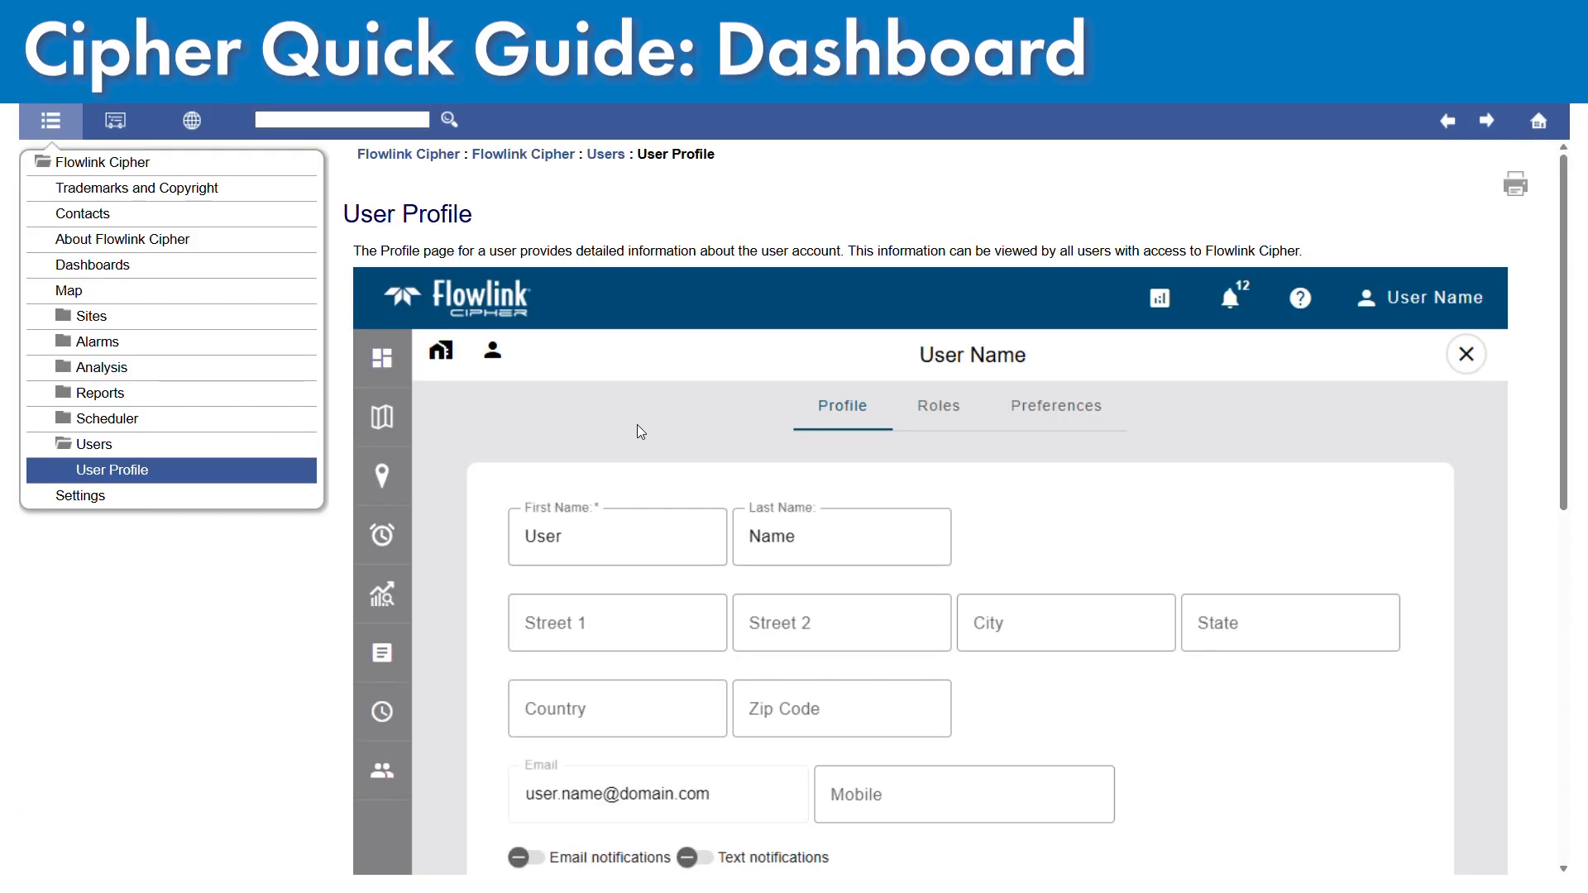
{"action": "scroll", "coordinate": [658, 440], "scroll_direction": "down", "scroll_amount": 10}
{"action": "left_click", "coordinate": [382, 696]}
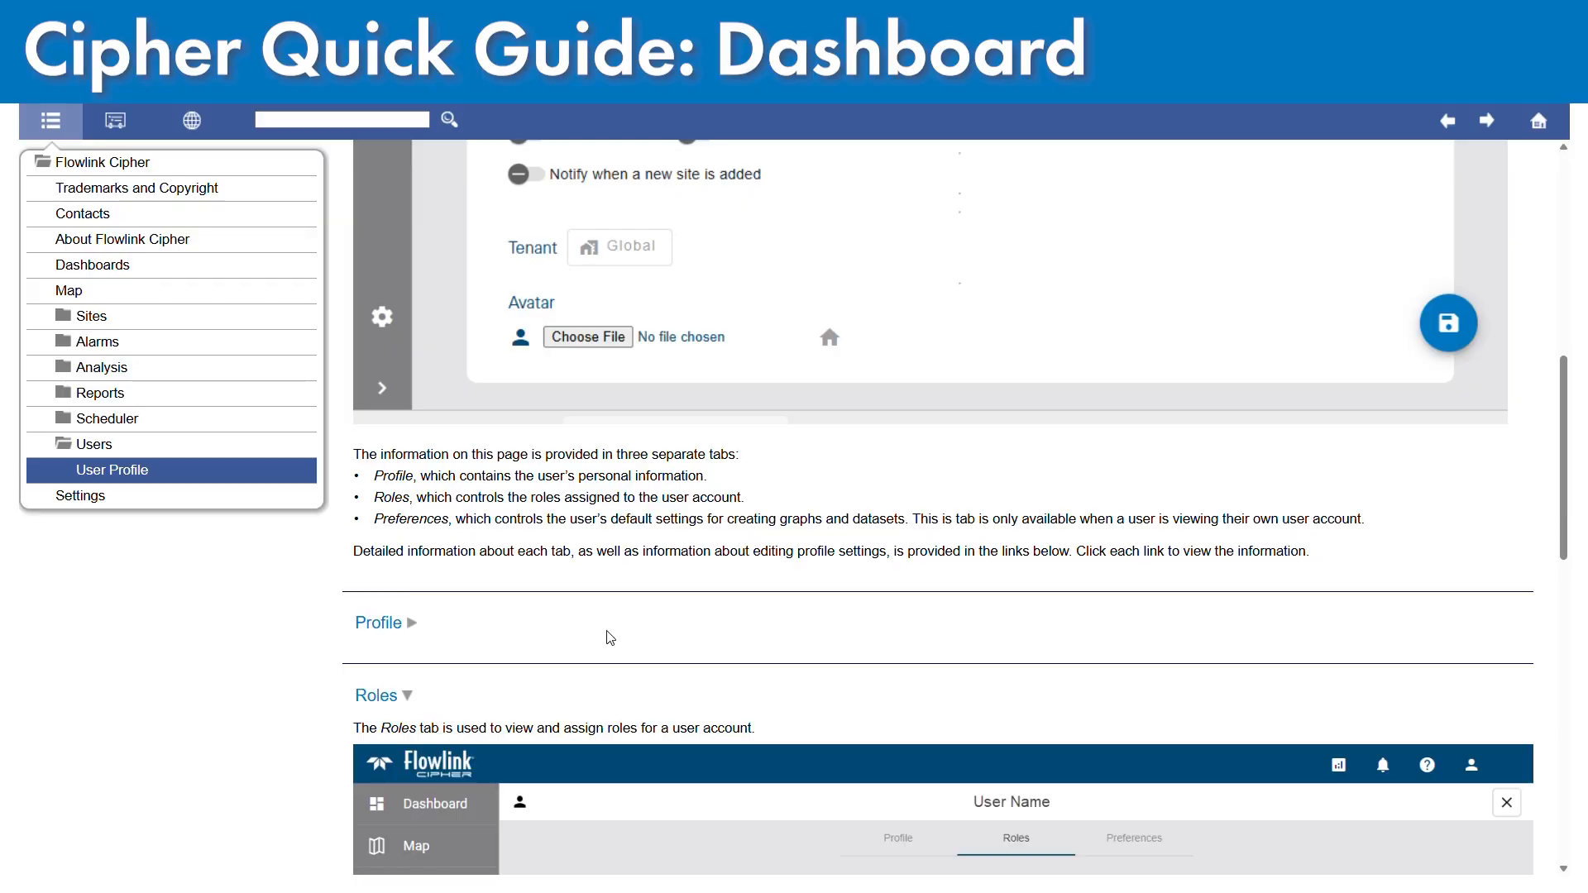
{"action": "scroll", "coordinate": [677, 549], "scroll_direction": "down", "scroll_amount": 7}
{"action": "scroll", "coordinate": [677, 549], "scroll_direction": "down", "scroll_amount": 6}
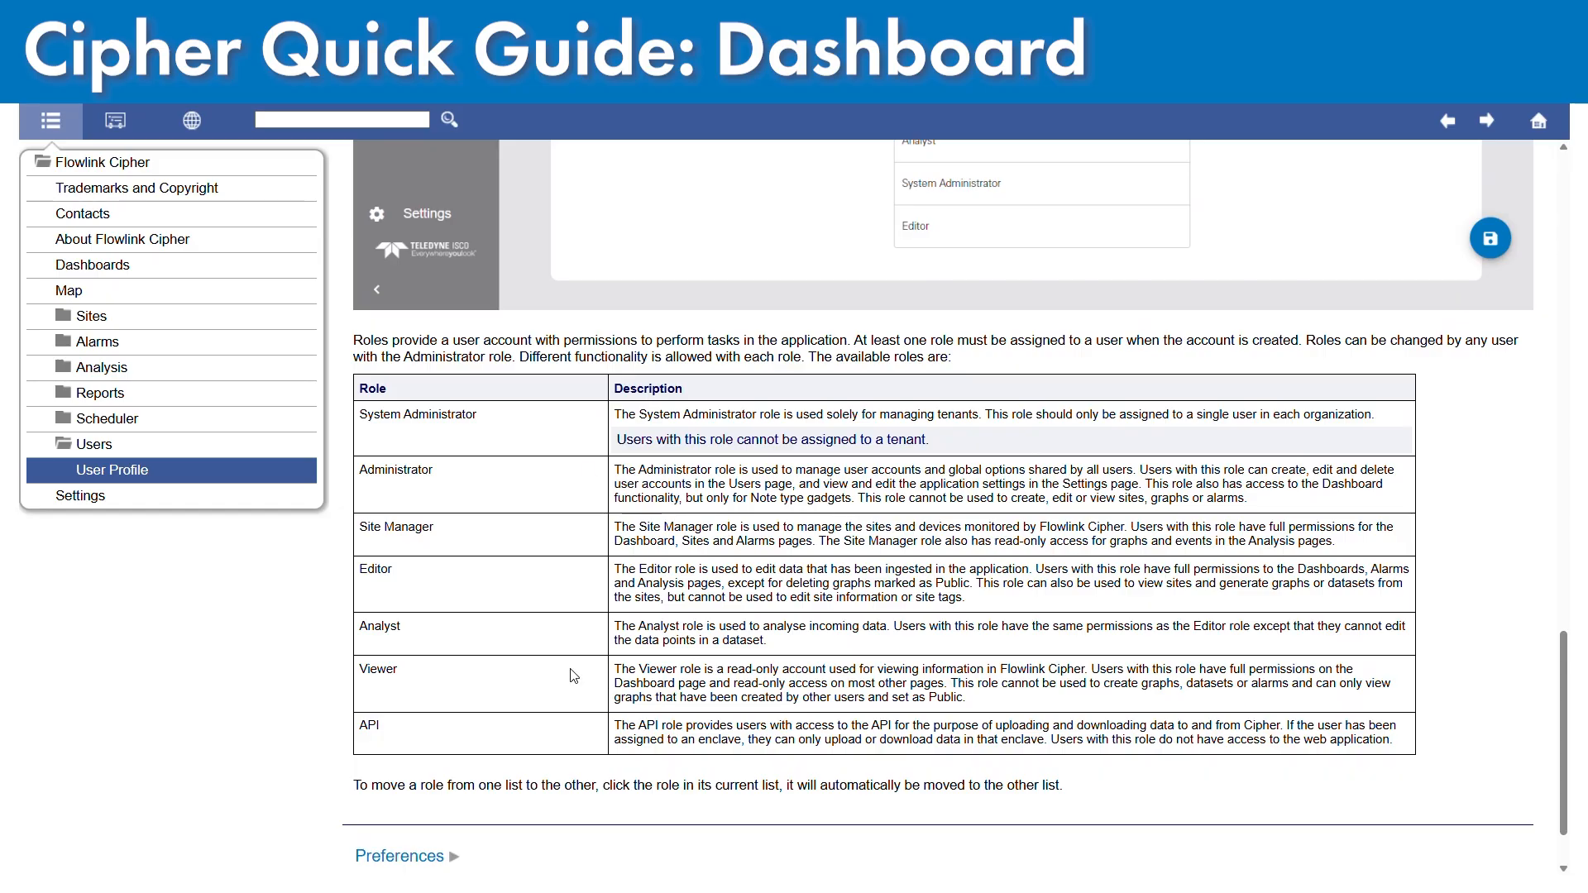
{"action": "scroll", "coordinate": [823, 547], "scroll_direction": "up", "scroll_amount": 8}
{"action": "scroll", "coordinate": [823, 548], "scroll_direction": "up", "scroll_amount": 10}
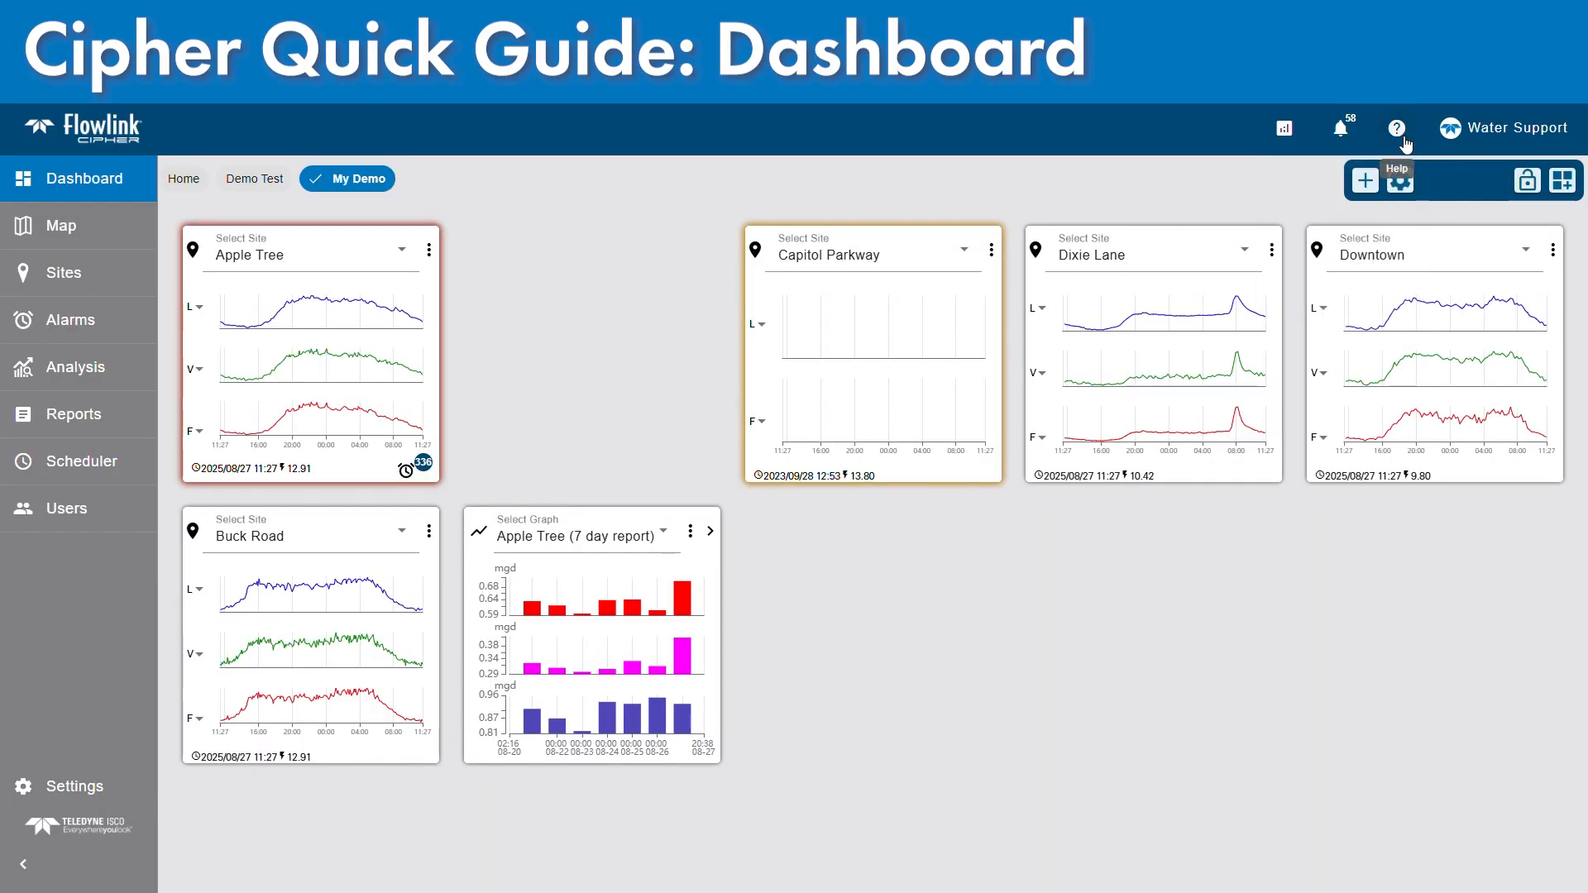
View the release notes and return to the My Demo dashboard.
{"action": "left_click", "coordinate": [1397, 132]}
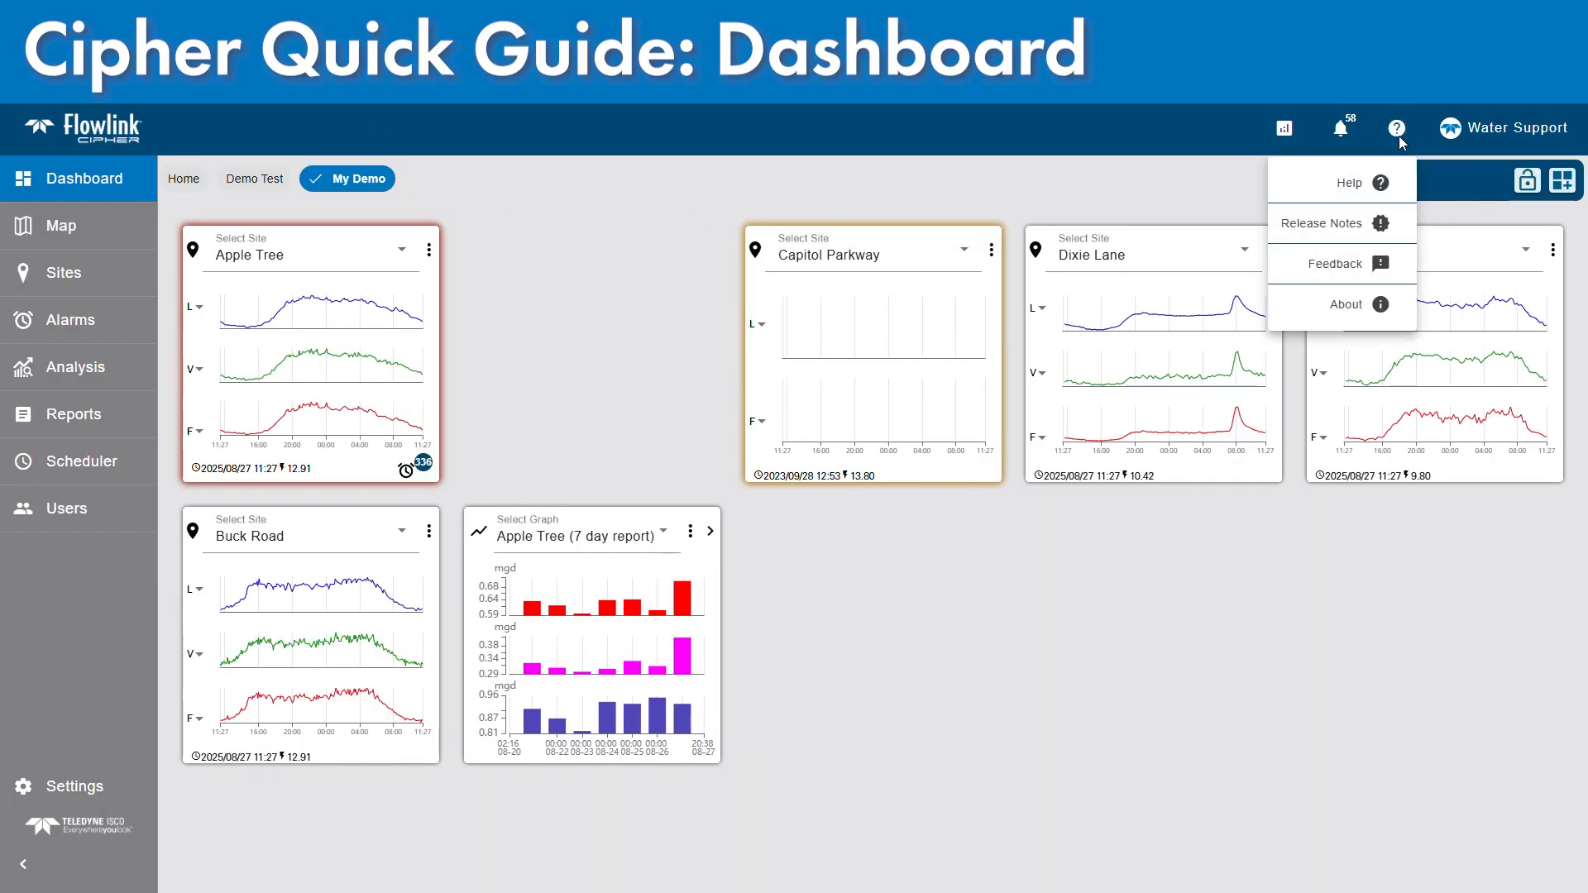
{"action": "left_click", "coordinate": [1321, 224]}
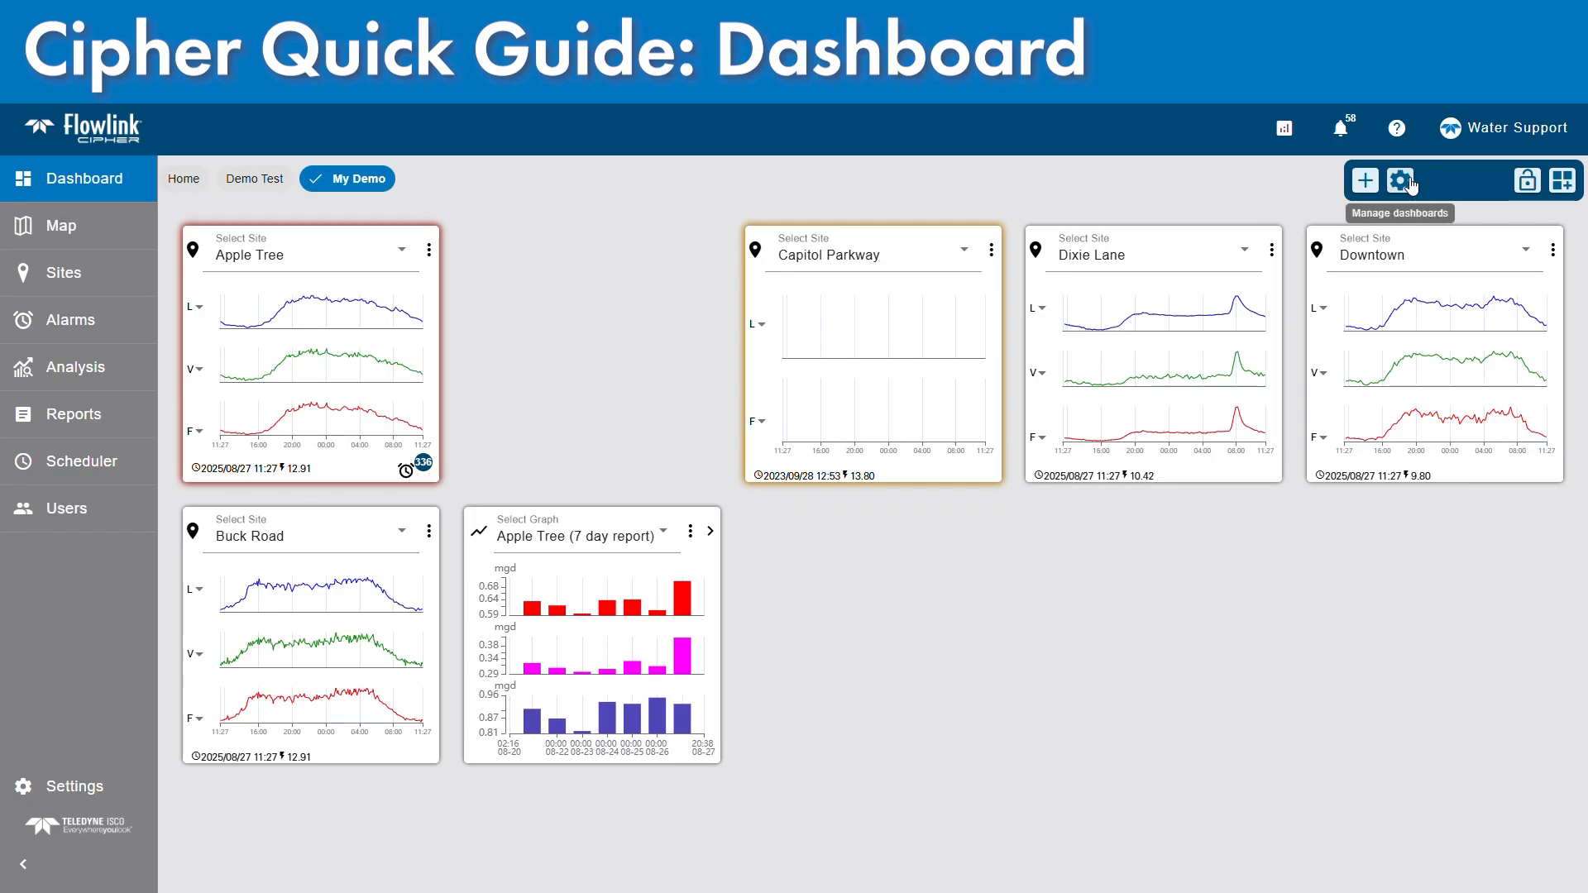
{"action": "left_click", "coordinate": [1458, 145]}
Open the feedback form, look over its Summary and Details fields, and include the page capture.
{"action": "left_click", "coordinate": [1407, 139]}
{"action": "left_click", "coordinate": [1404, 137]}
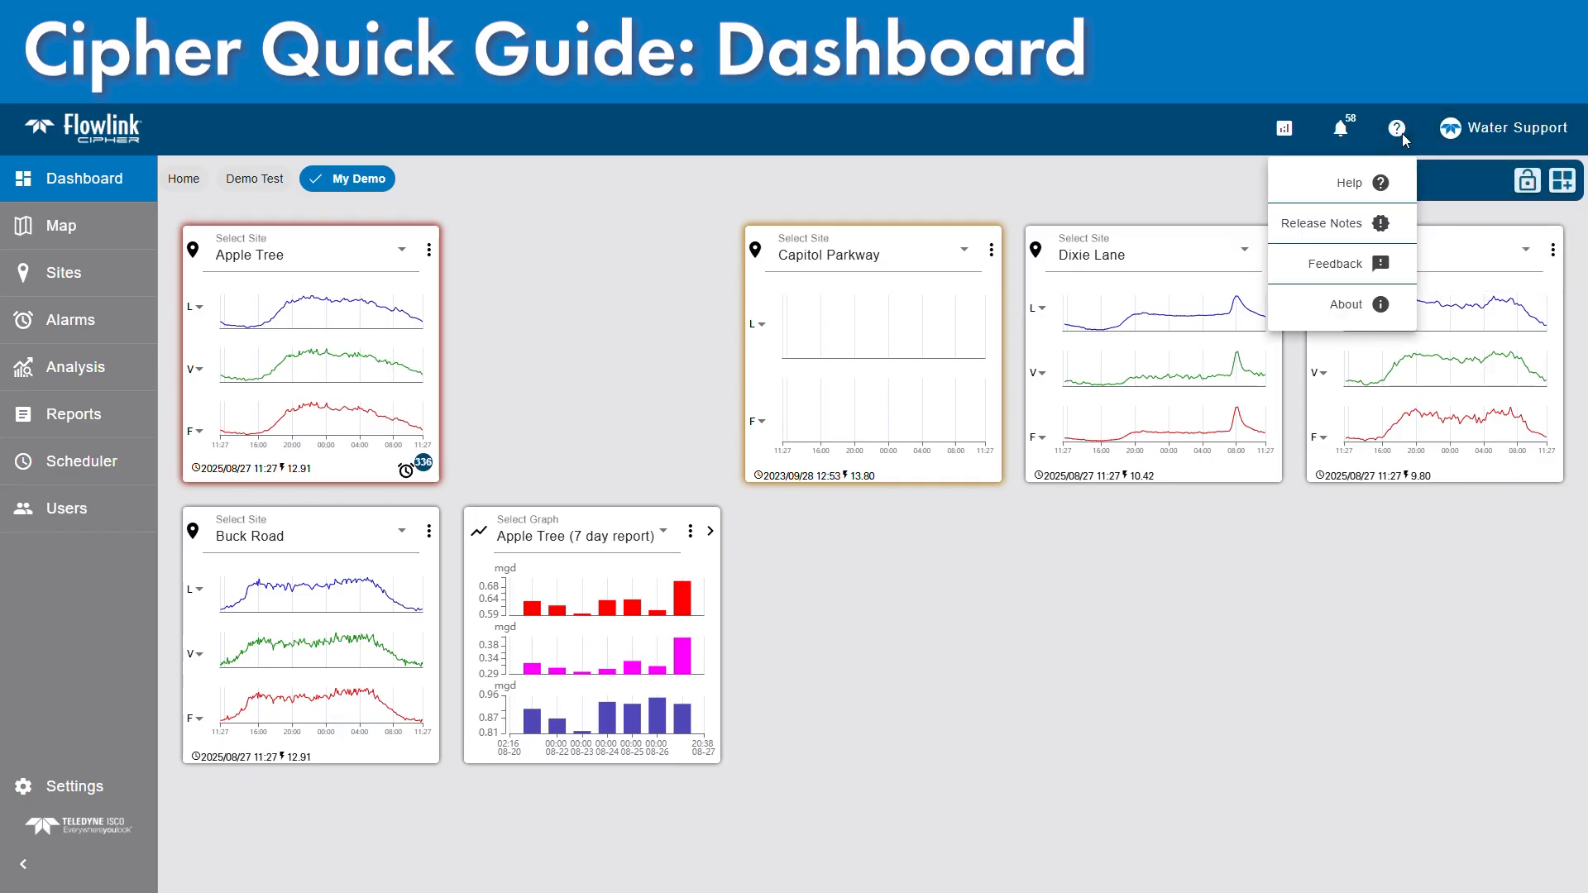
{"action": "left_click", "coordinate": [1342, 269]}
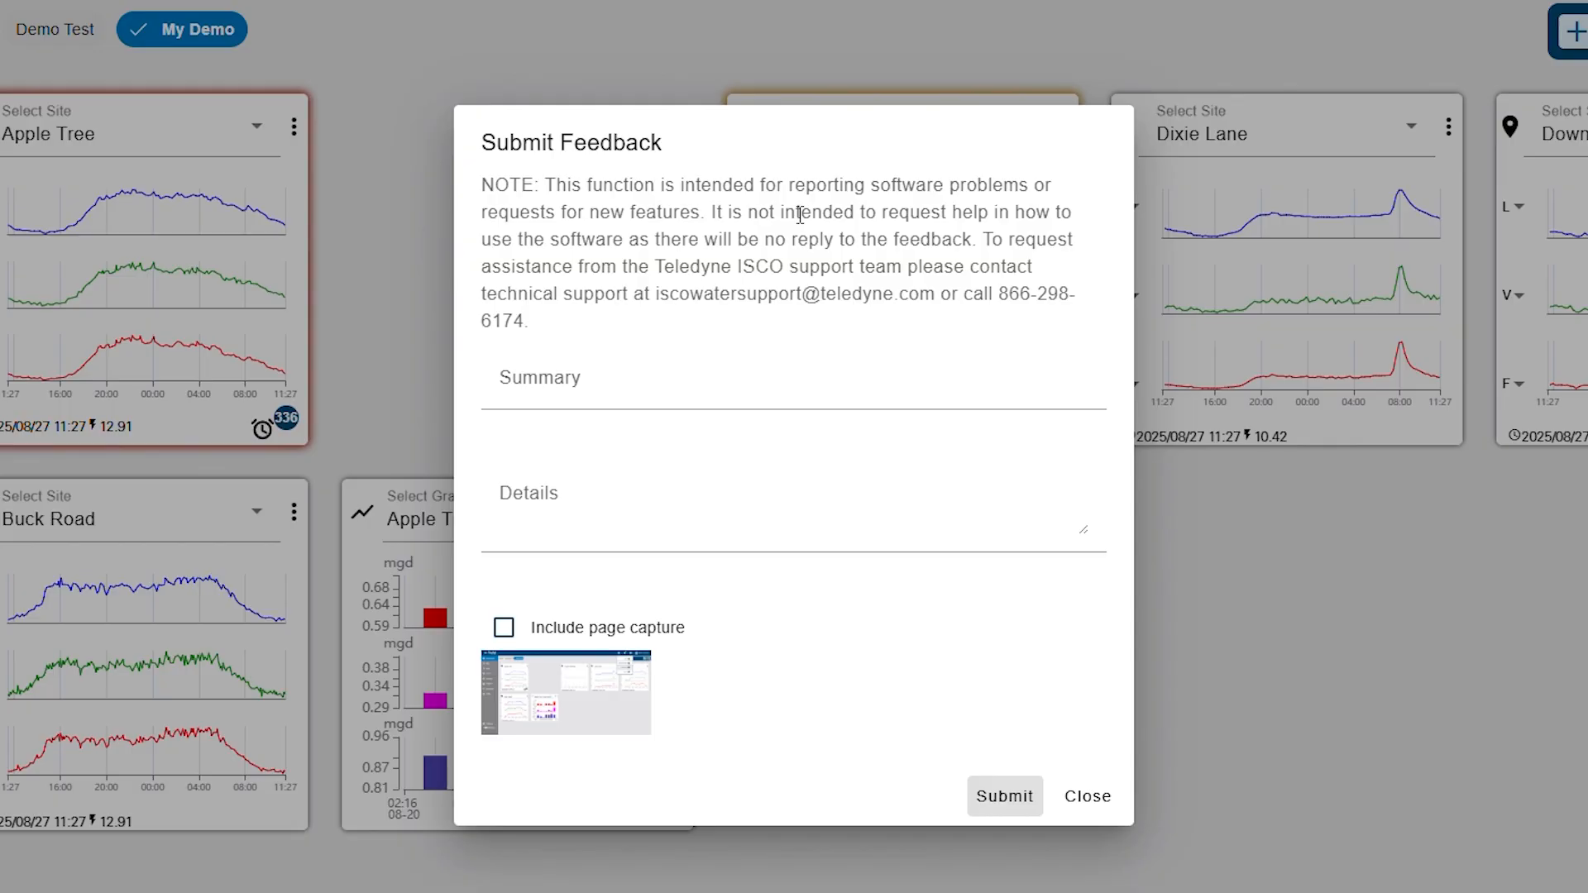
{"action": "left_click", "coordinate": [616, 384]}
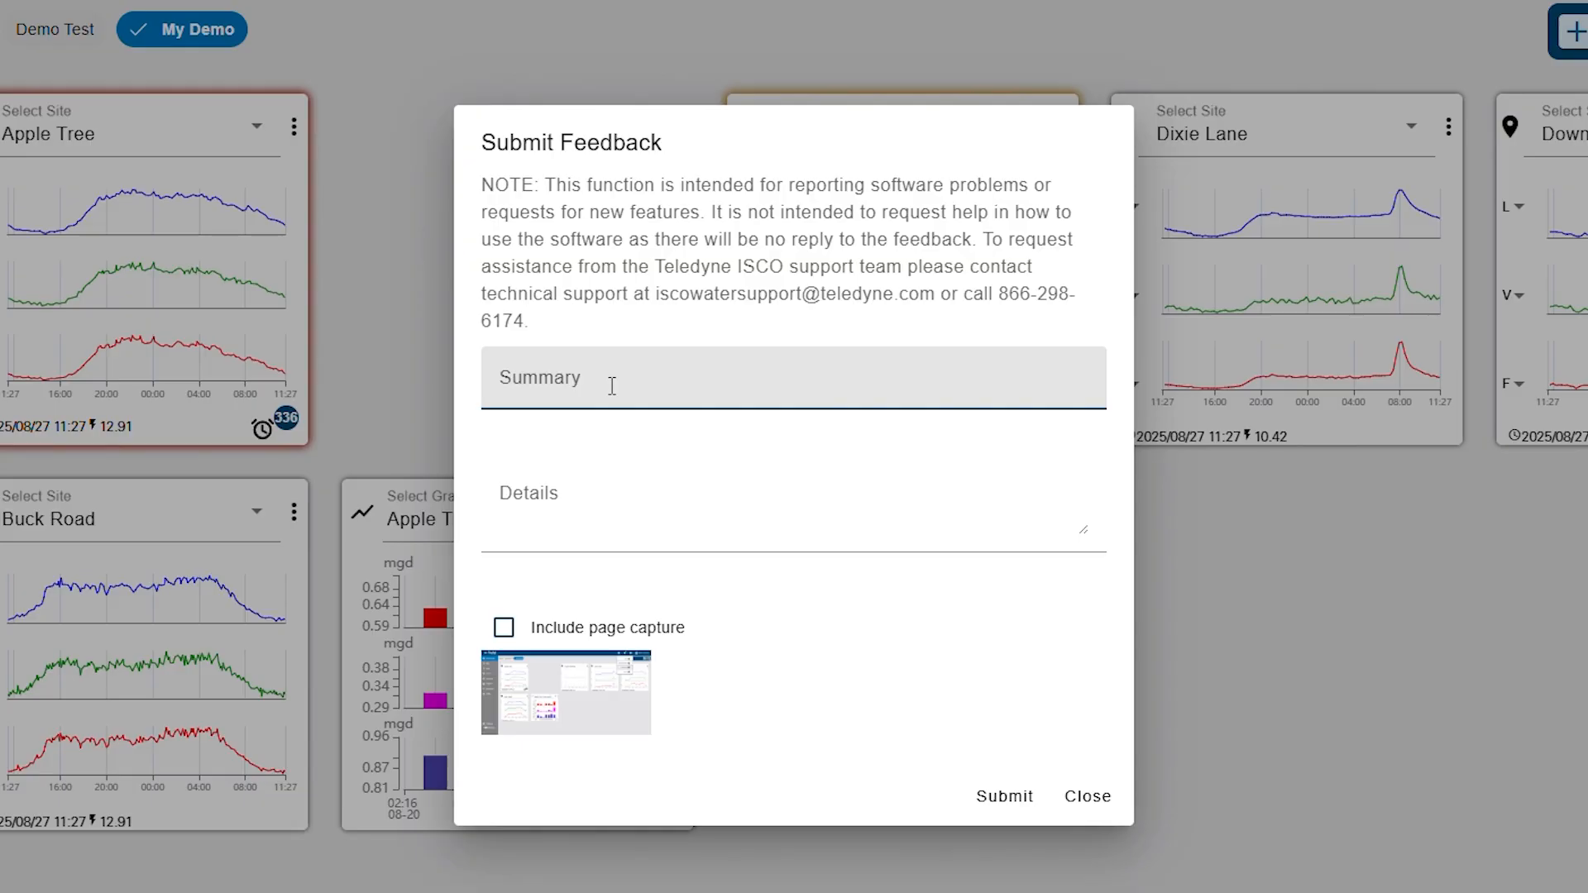
{"action": "left_click", "coordinate": [598, 515]}
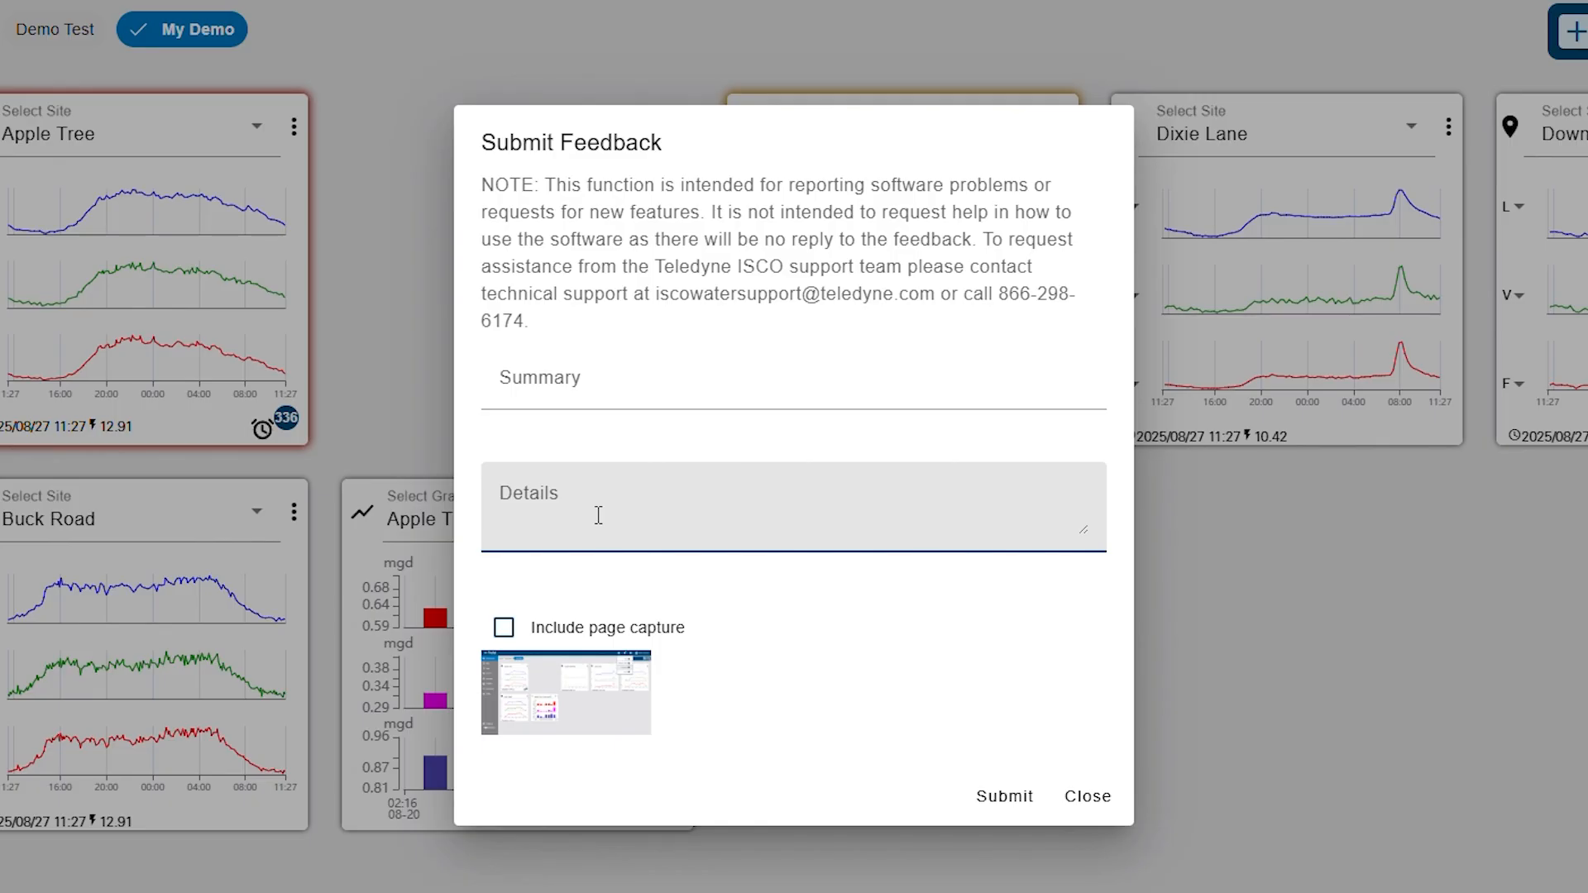
{"action": "left_click", "coordinate": [505, 629]}
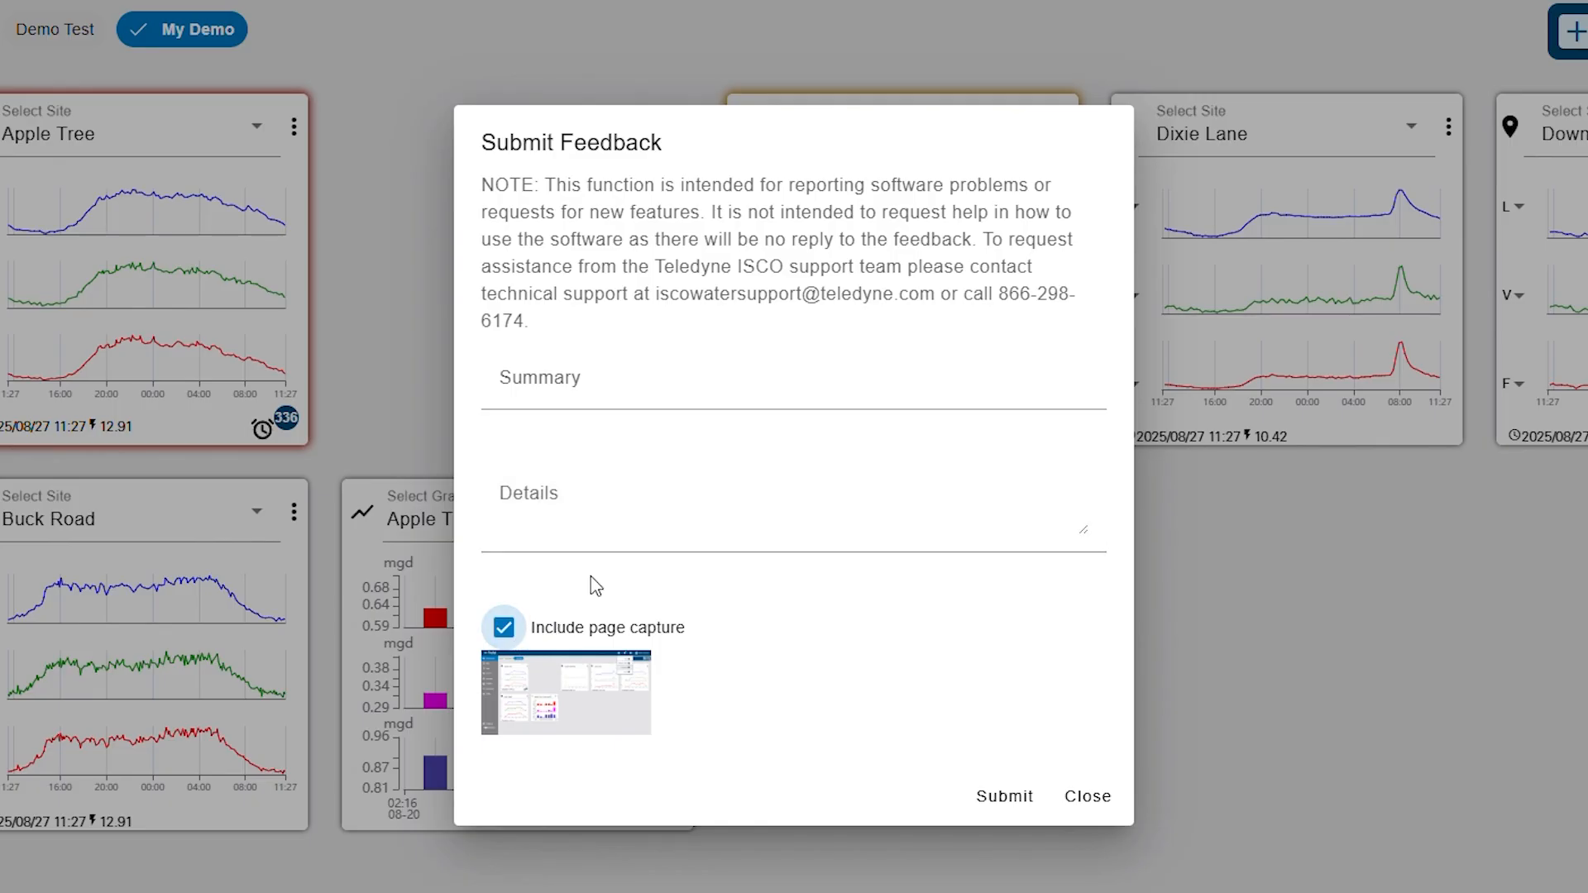
{"action": "left_click", "coordinate": [622, 522]}
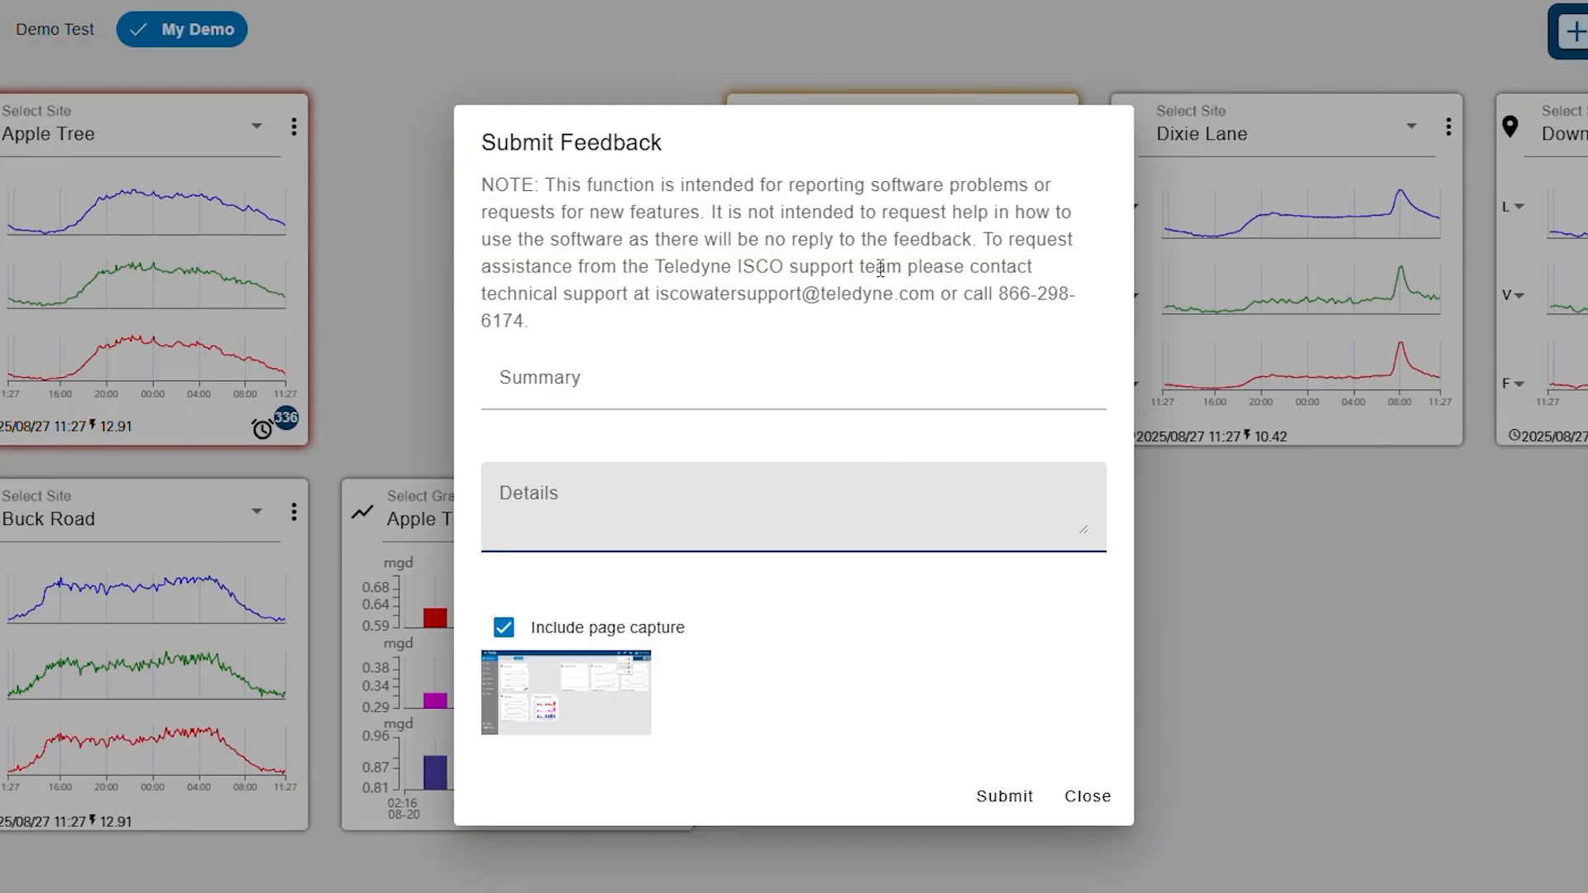
Read the note on the feedback form about its intended use and replies, highlighting its key words.
{"action": "left_click_drag", "start_coordinate": [895, 245], "coordinate": [983, 243]}
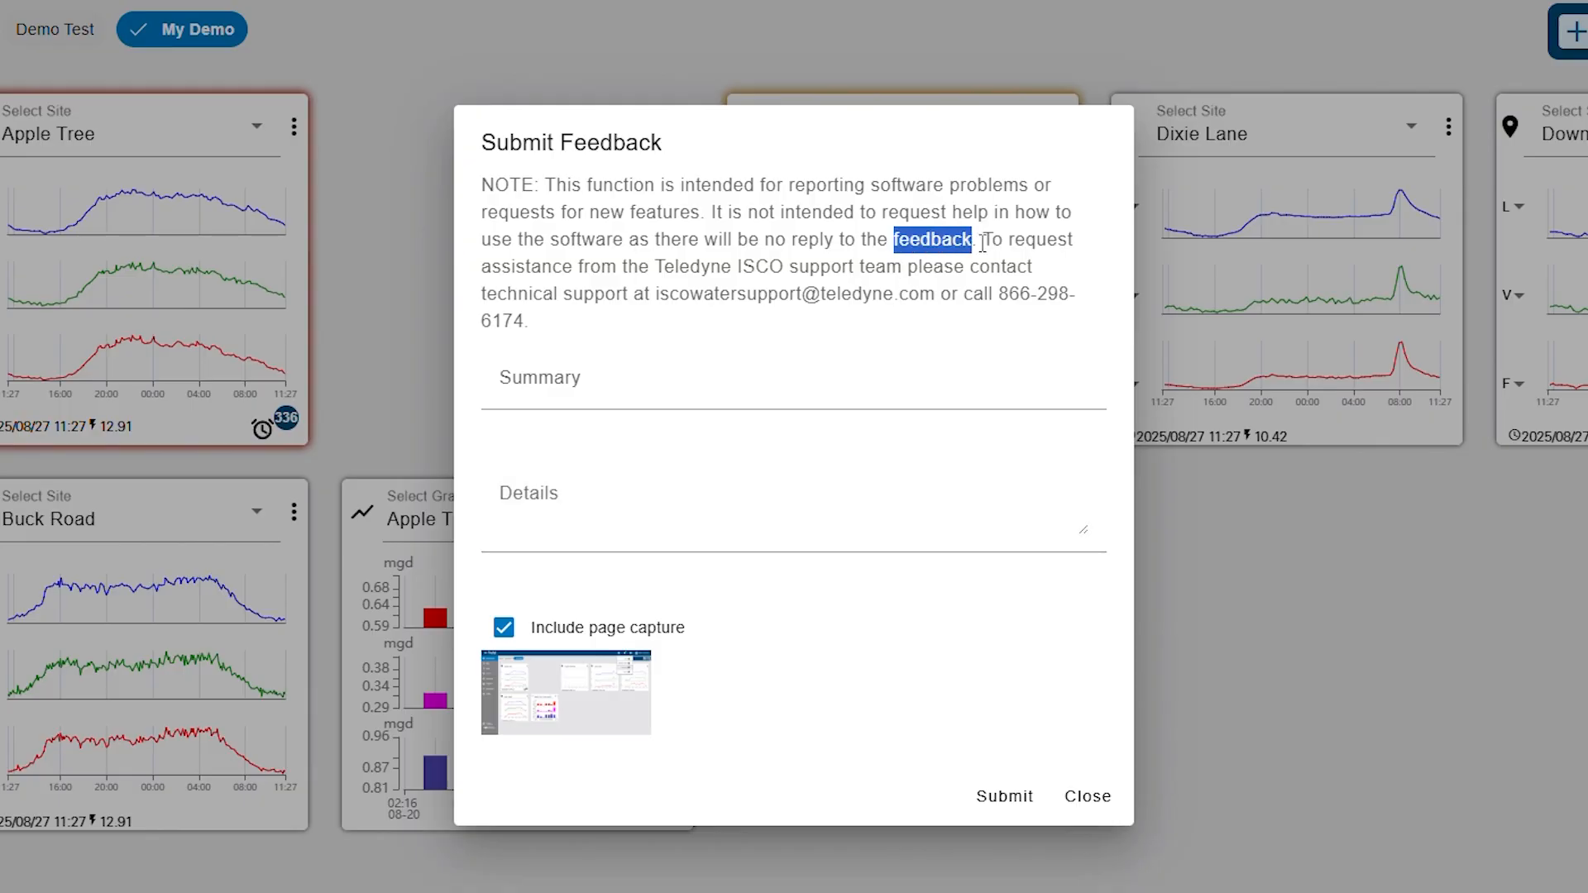
{"action": "left_click", "coordinate": [869, 251]}
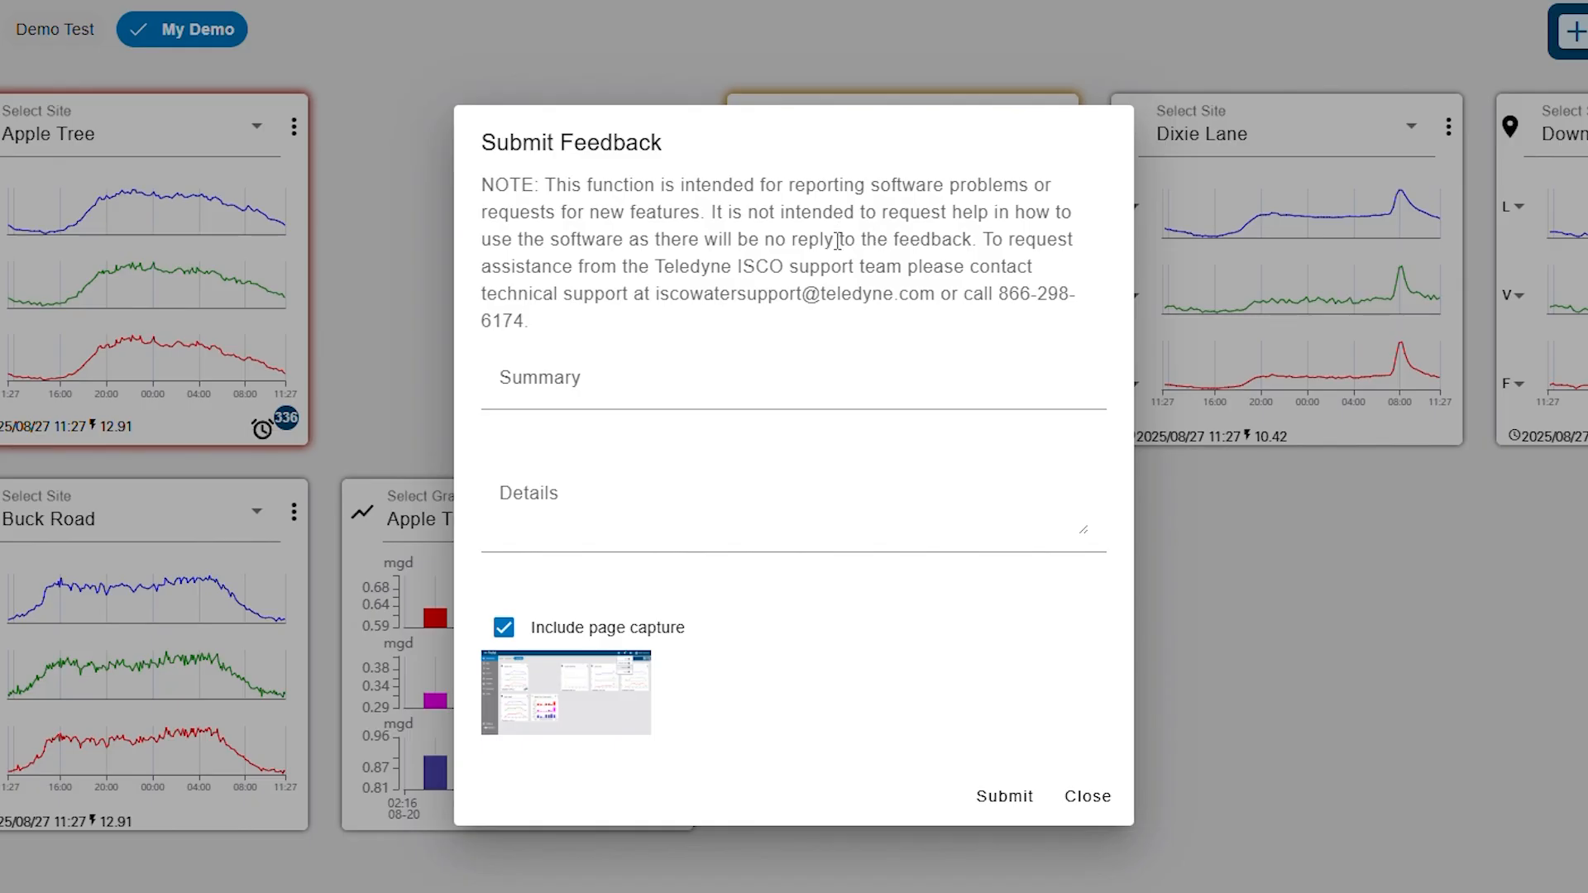
{"action": "left_click_drag", "start_coordinate": [687, 187], "coordinate": [897, 178]}
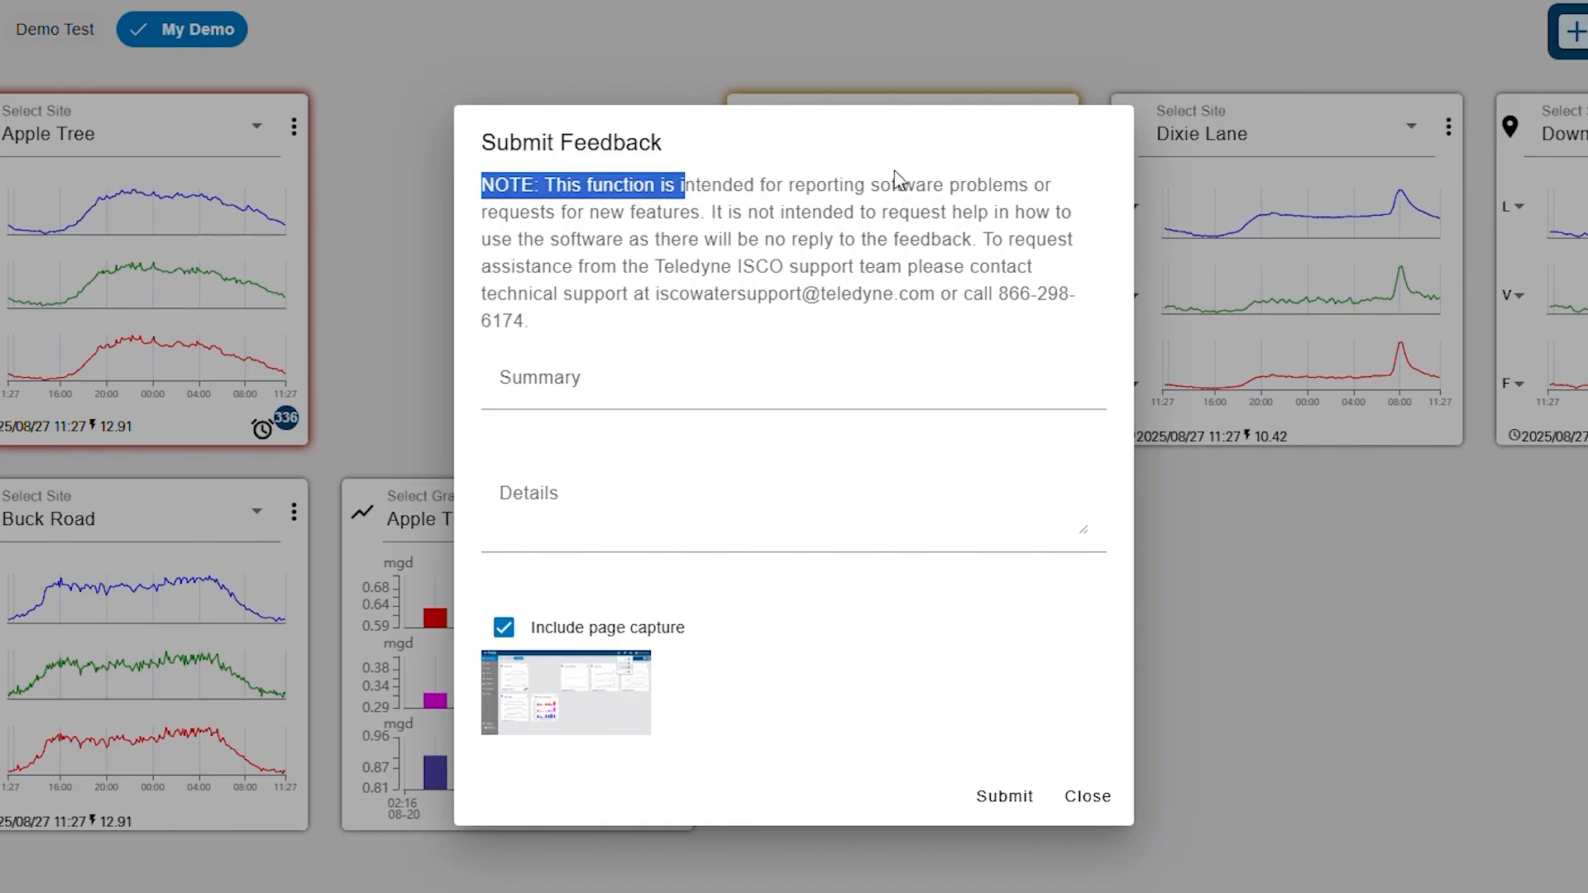
Highlight the technical support e-mail address and phone number in the feedback note, and close the form without submitting it.
{"action": "left_click", "coordinate": [841, 200]}
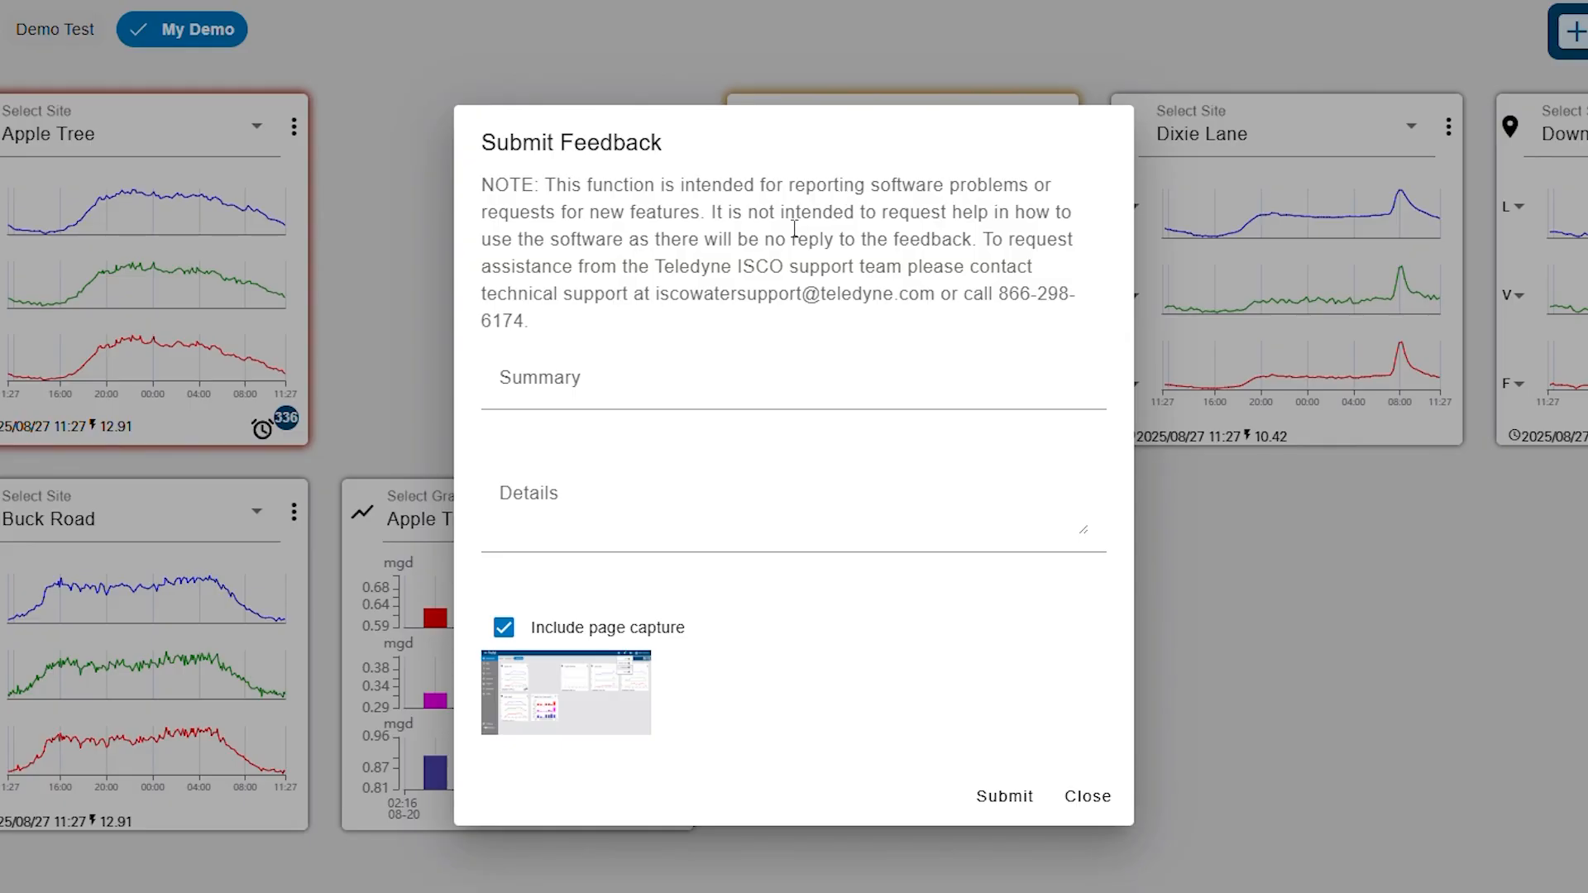
{"action": "mouse_move", "coordinate": [657, 296]}
{"action": "left_mouse_down"}
{"action": "mouse_move", "coordinate": [846, 269]}
{"action": "mouse_move", "coordinate": [941, 300]}
{"action": "mouse_move", "coordinate": [656, 306]}
{"action": "left_mouse_up"}
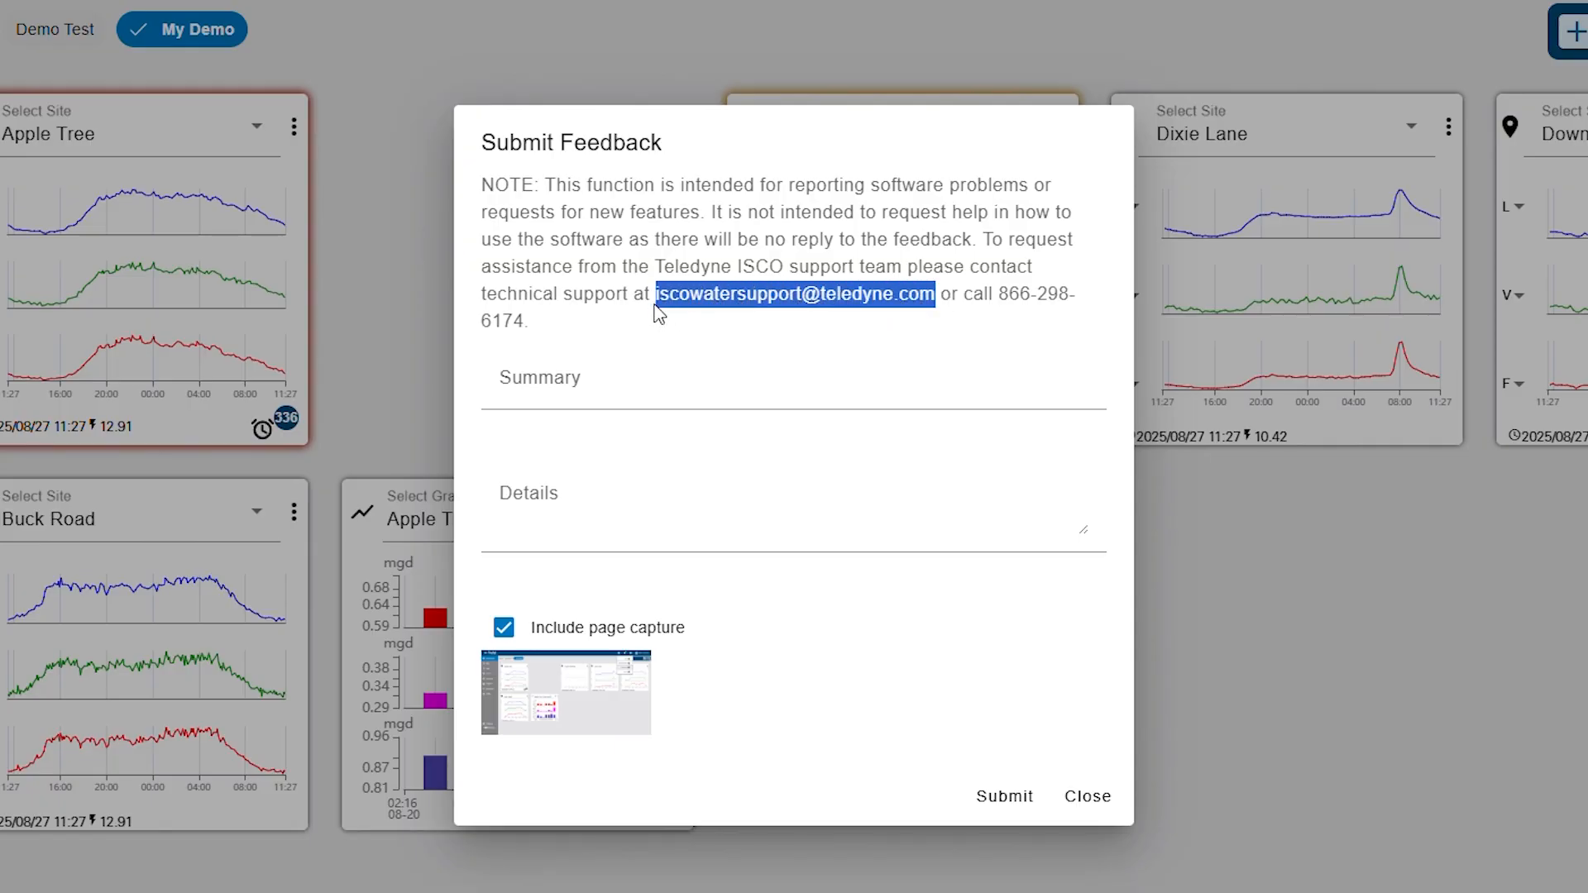
{"action": "mouse_move", "coordinate": [1000, 298]}
{"action": "left_mouse_down"}
{"action": "mouse_move", "coordinate": [1006, 322]}
{"action": "mouse_move", "coordinate": [976, 297]}
{"action": "mouse_move", "coordinate": [1011, 296]}
{"action": "mouse_move", "coordinate": [986, 328]}
{"action": "mouse_move", "coordinate": [1009, 314]}
{"action": "left_mouse_up"}
{"action": "left_click", "coordinate": [1012, 307]}
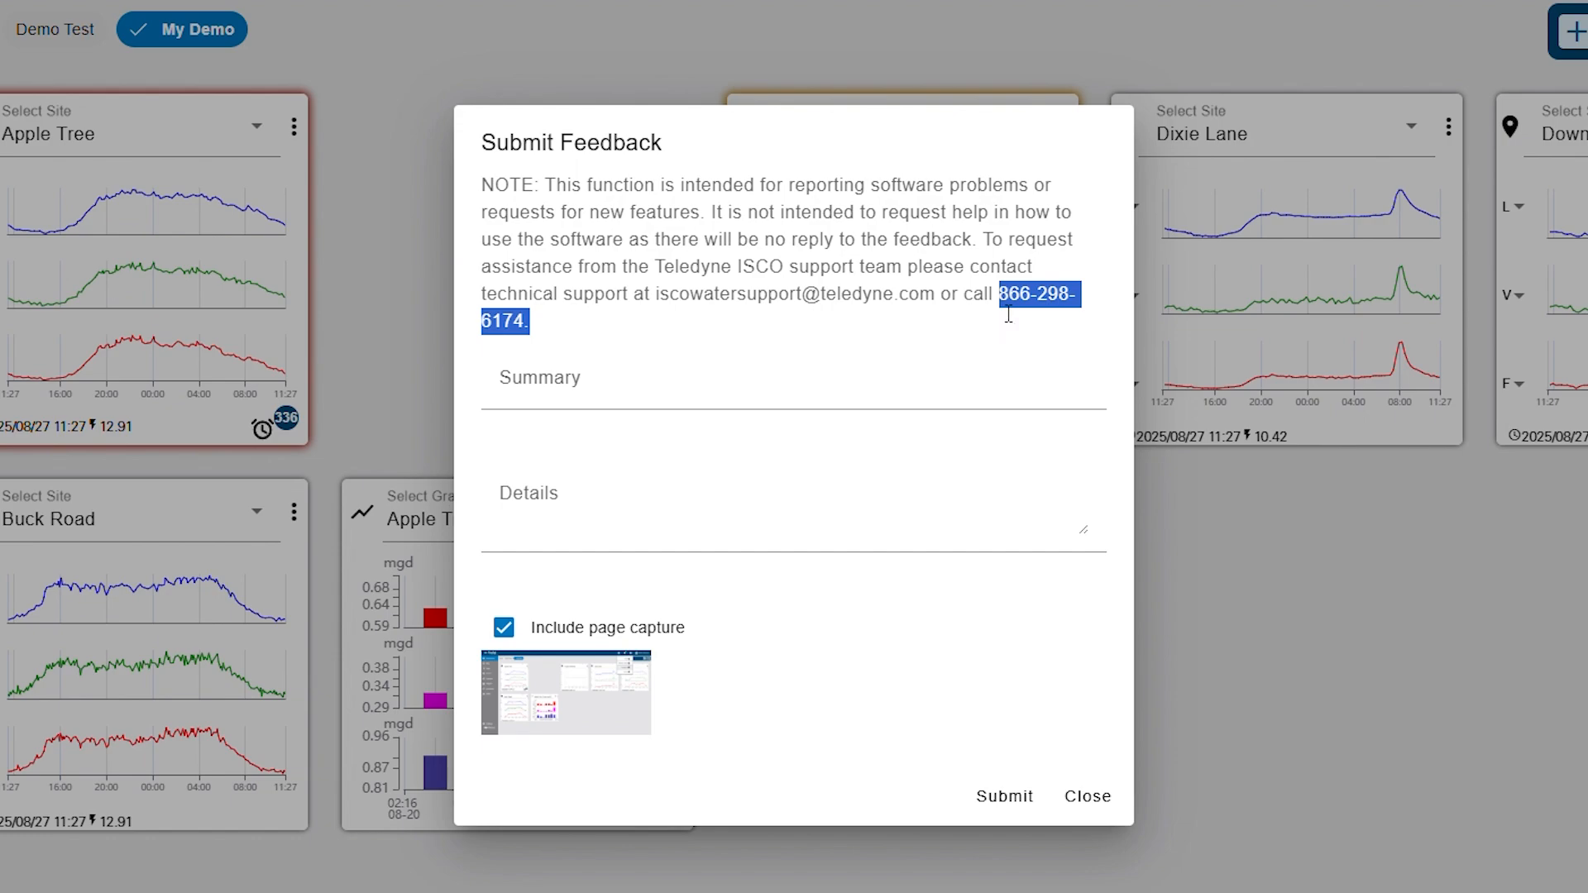
{"action": "left_click", "coordinate": [1009, 315]}
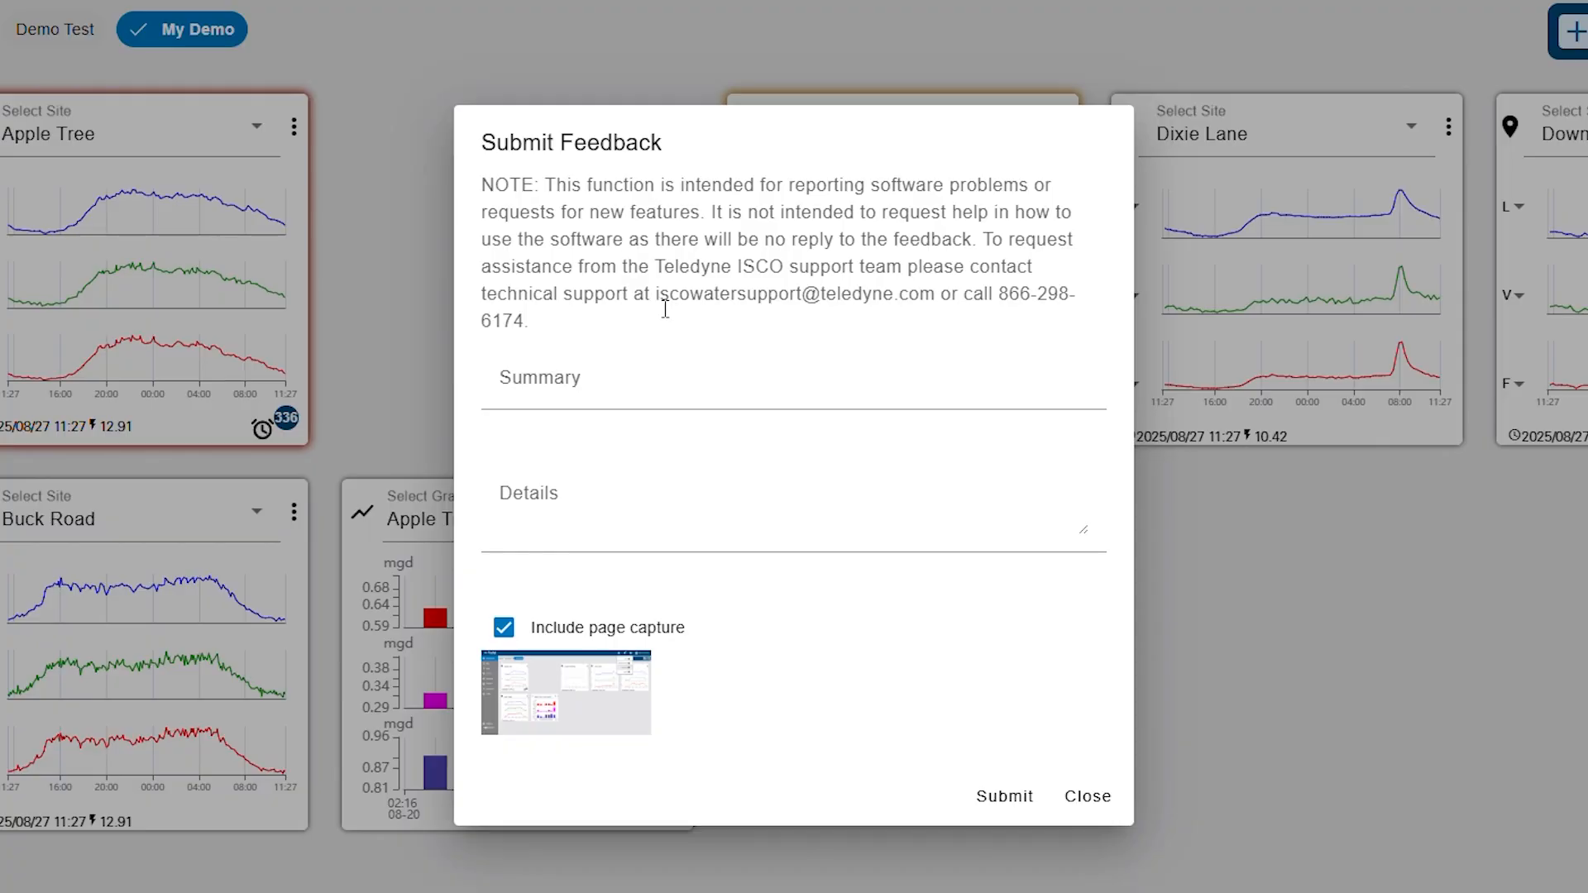
{"action": "left_click_drag", "start_coordinate": [656, 302], "coordinate": [662, 322]}
{"action": "left_click", "coordinate": [790, 296]}
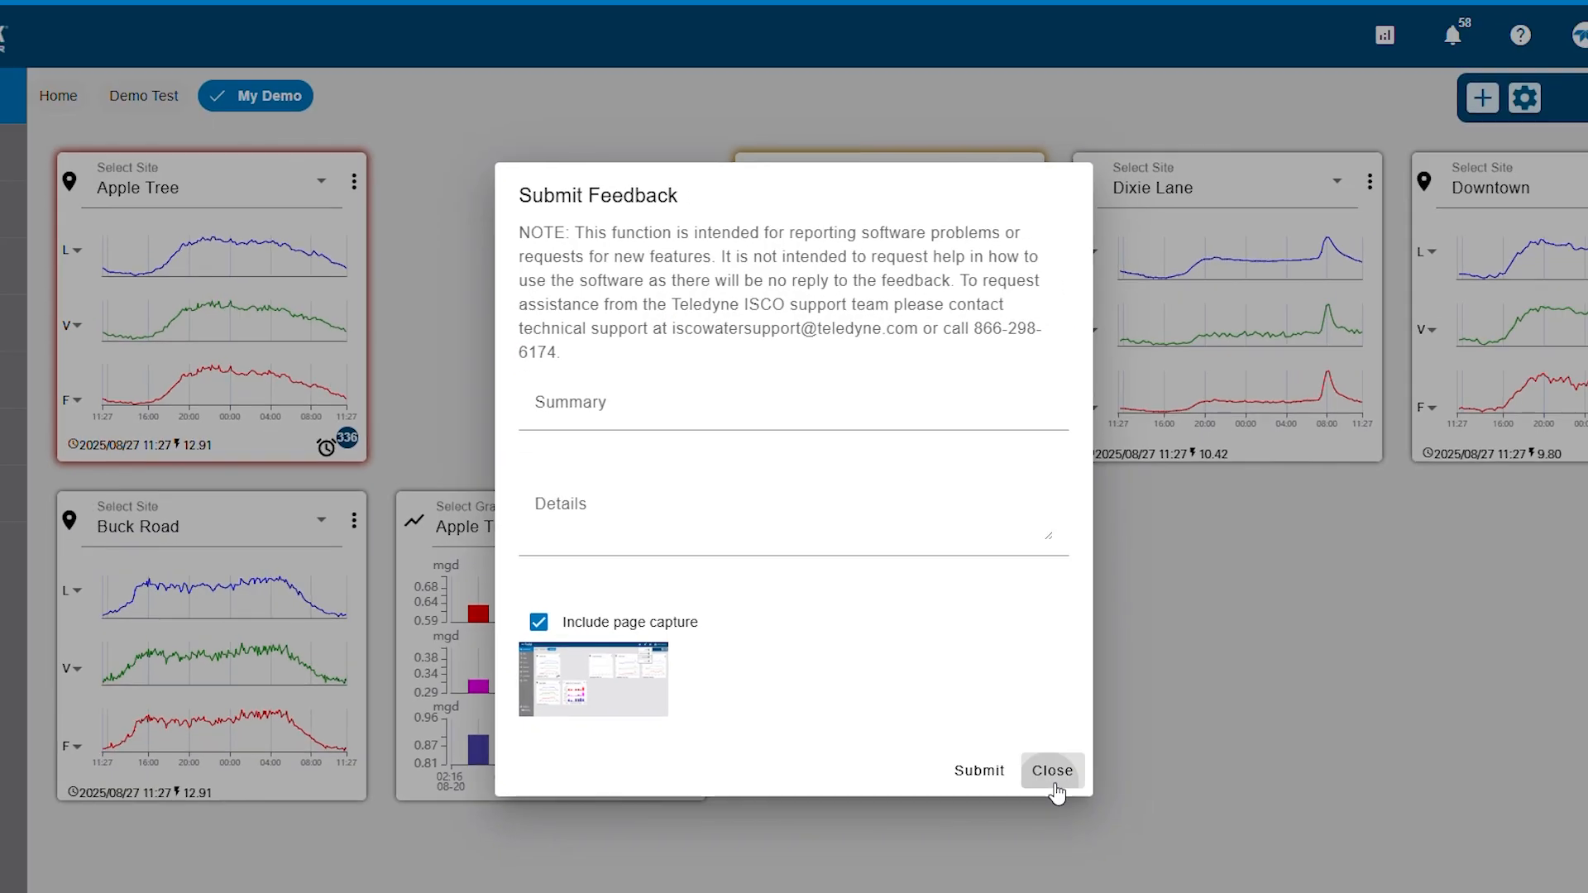
{"action": "left_click", "coordinate": [1086, 796]}
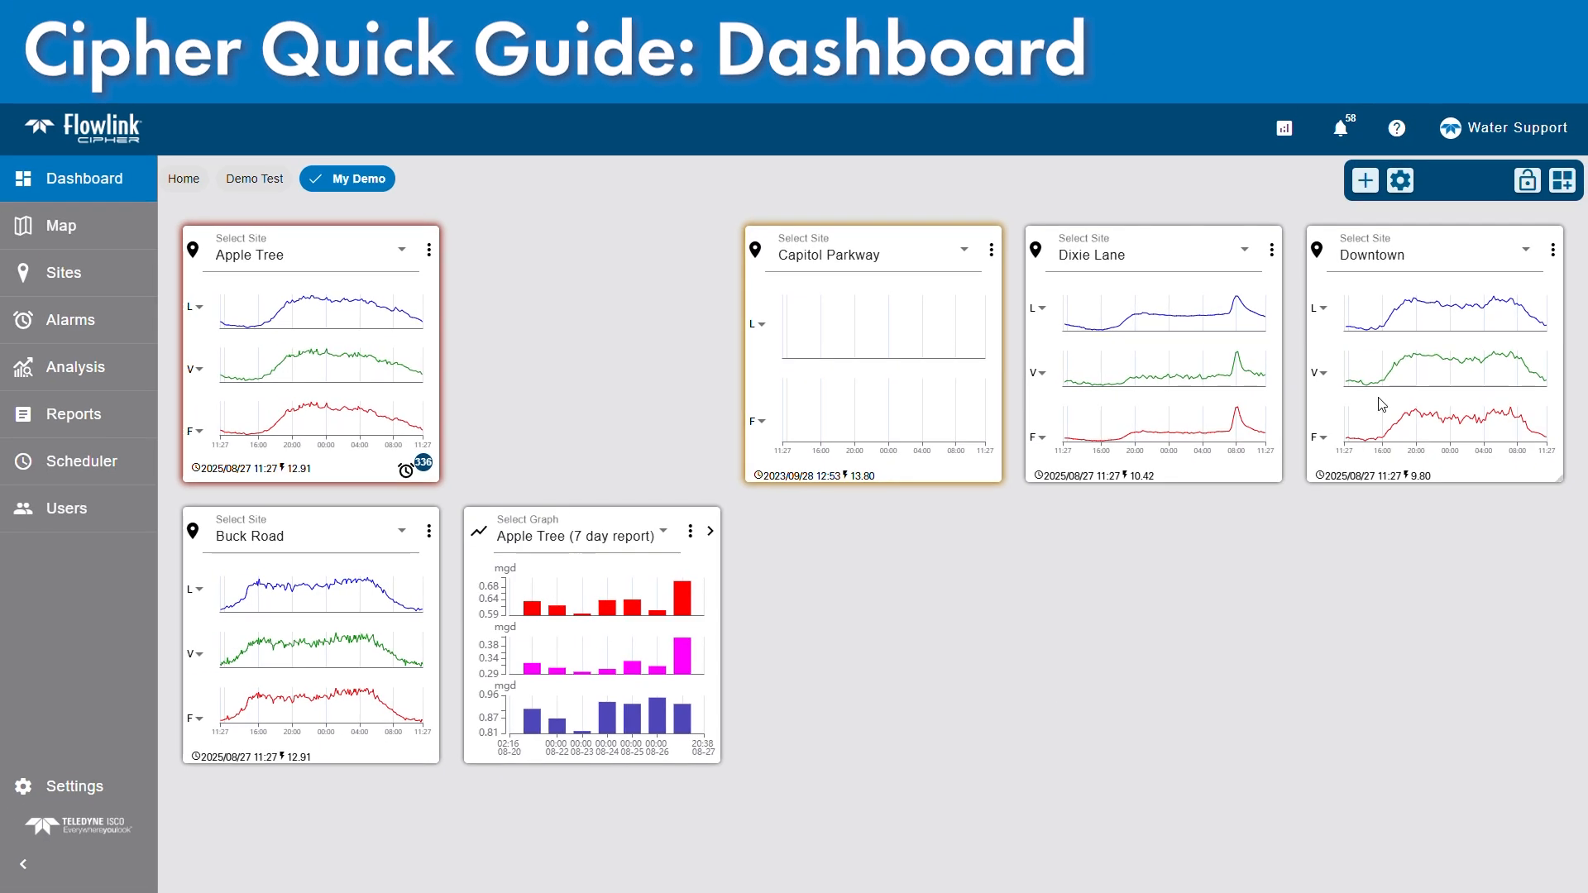
View the account options for profile, preferences and logging out, and return to the My Demo dashboard.
{"action": "left_click", "coordinate": [1493, 134]}
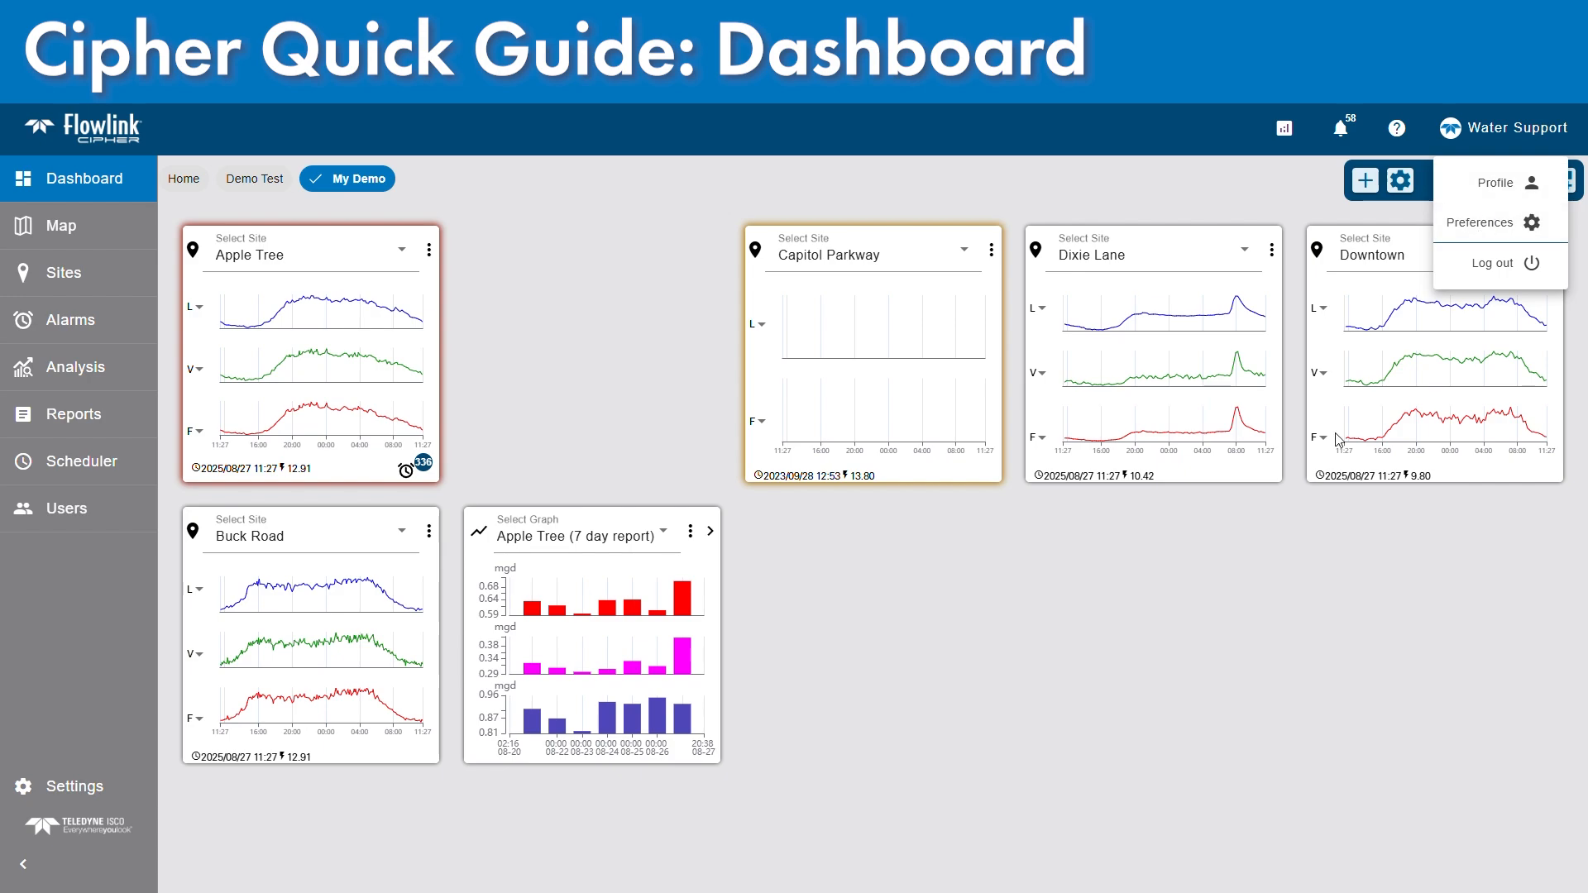
{"action": "left_click", "coordinate": [1120, 620]}
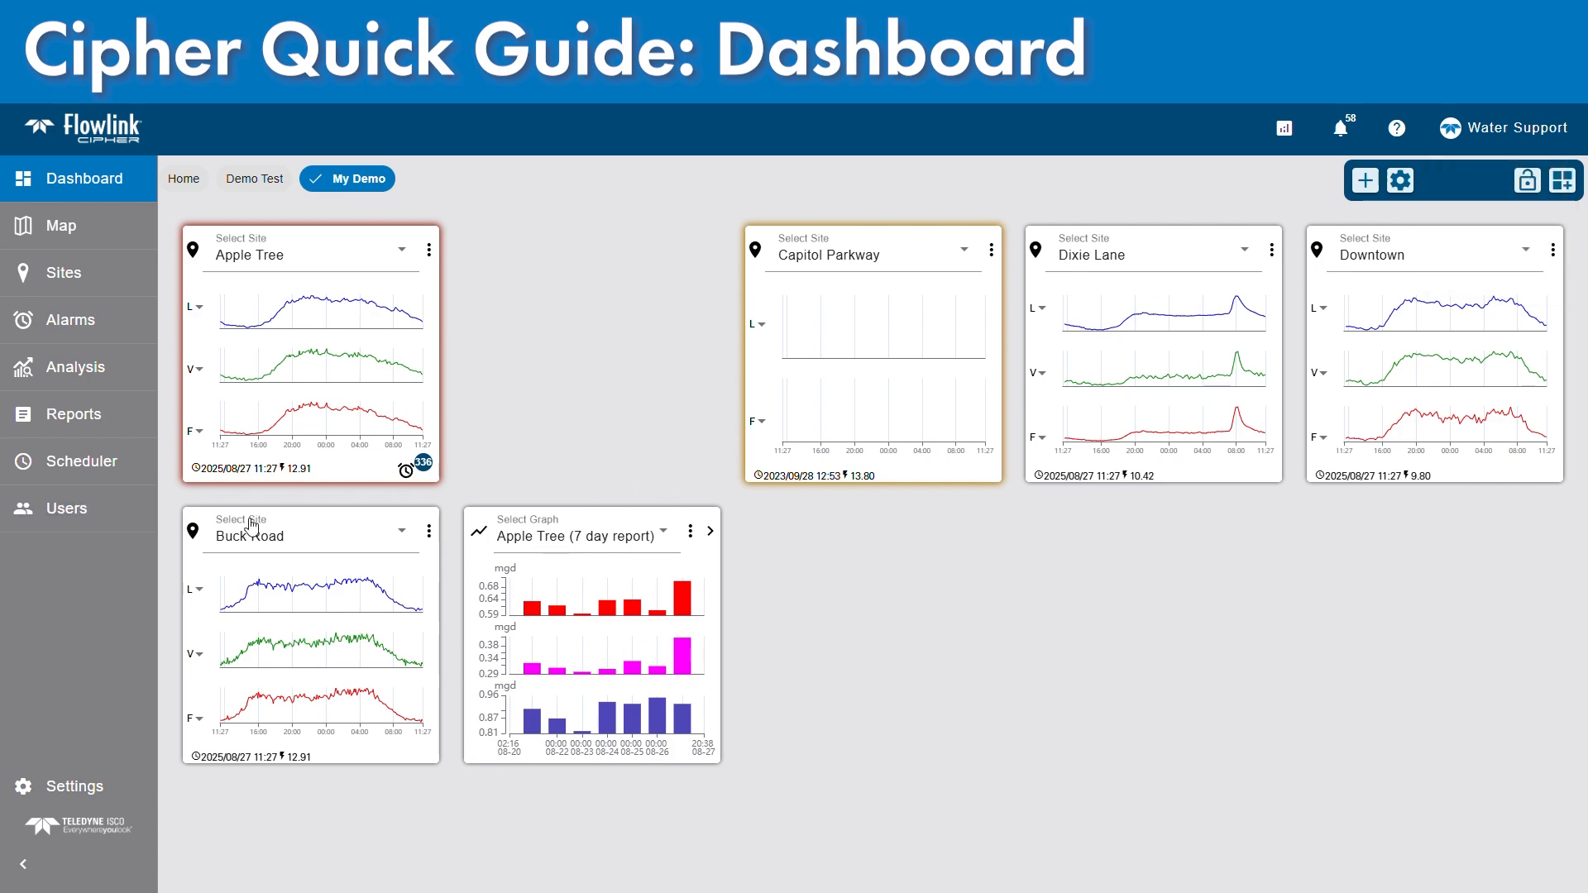